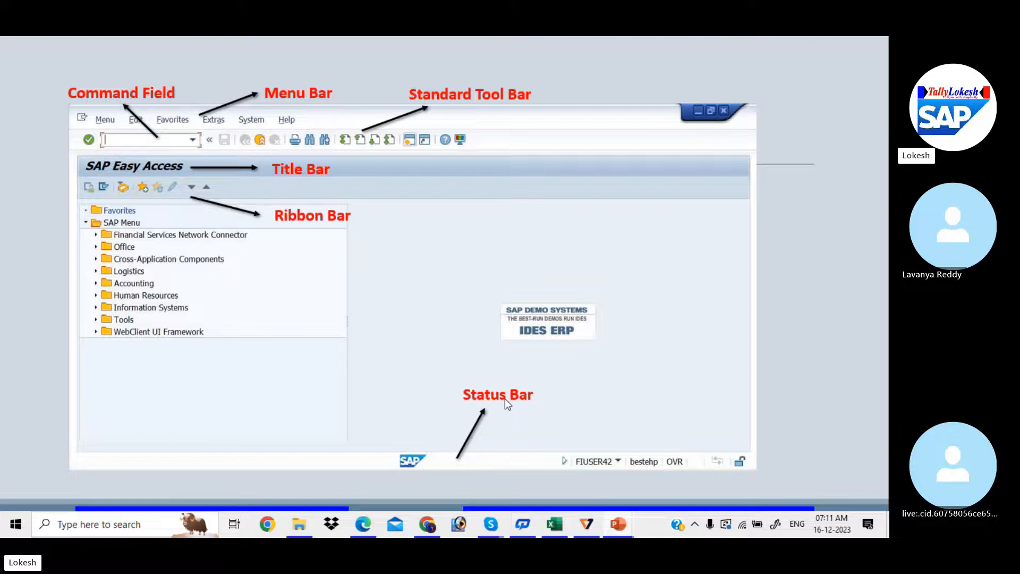
- End the slide show on the Thank You slide, then save and close the ENTERPRISE STRUCTURE deck
key("Right")
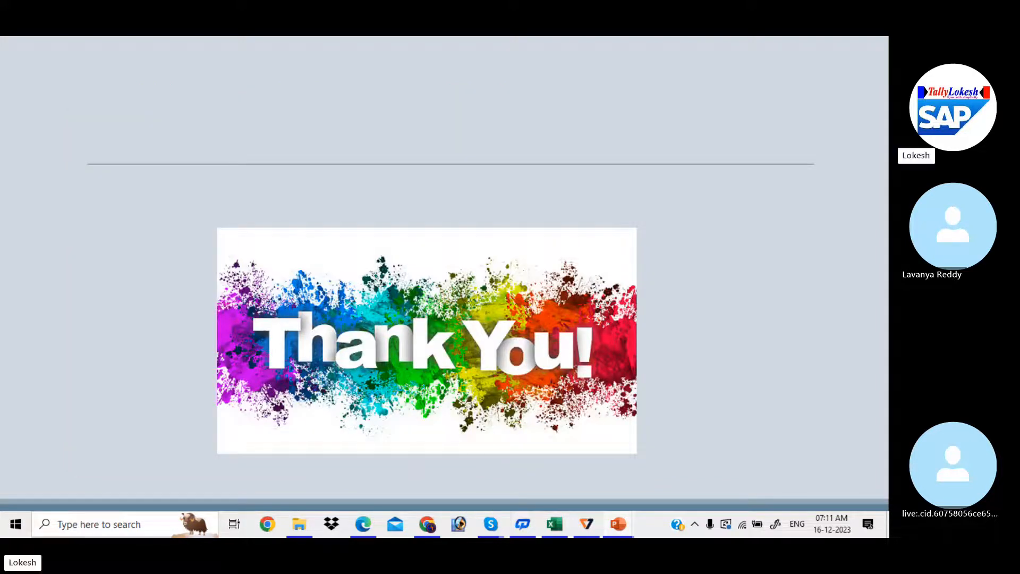
key("Escape")
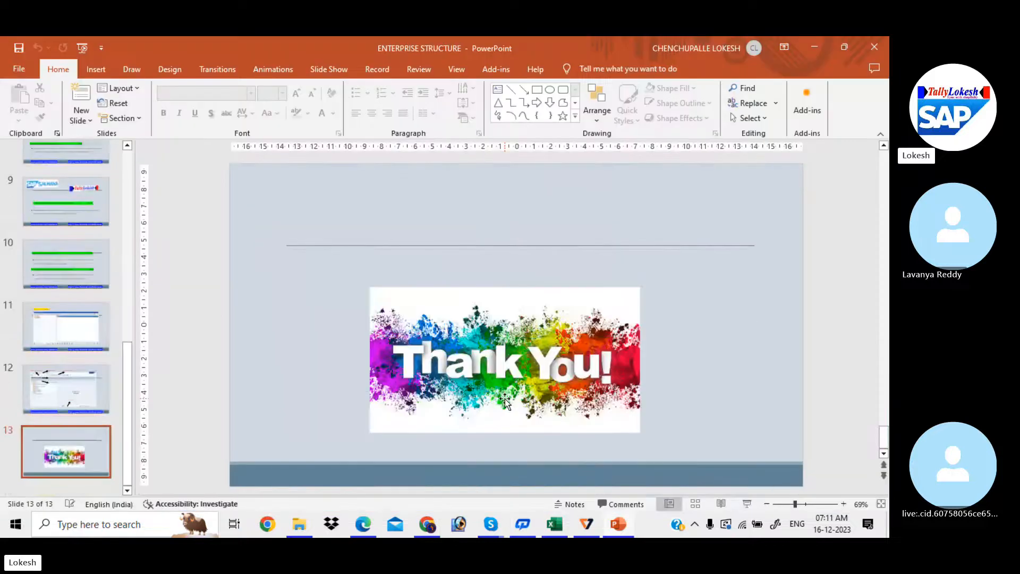
left_click(24, 49)
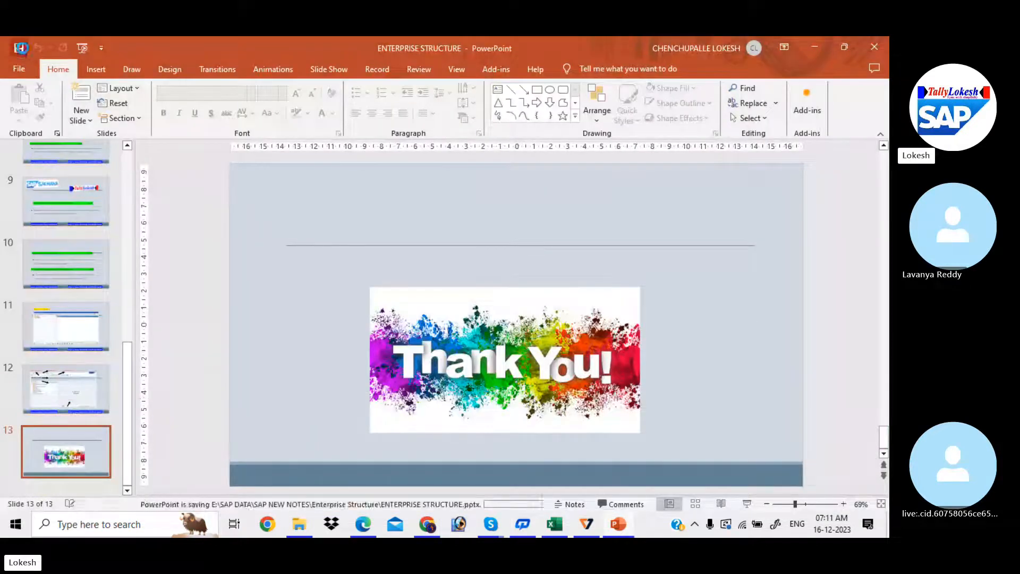
left_click(875, 43)
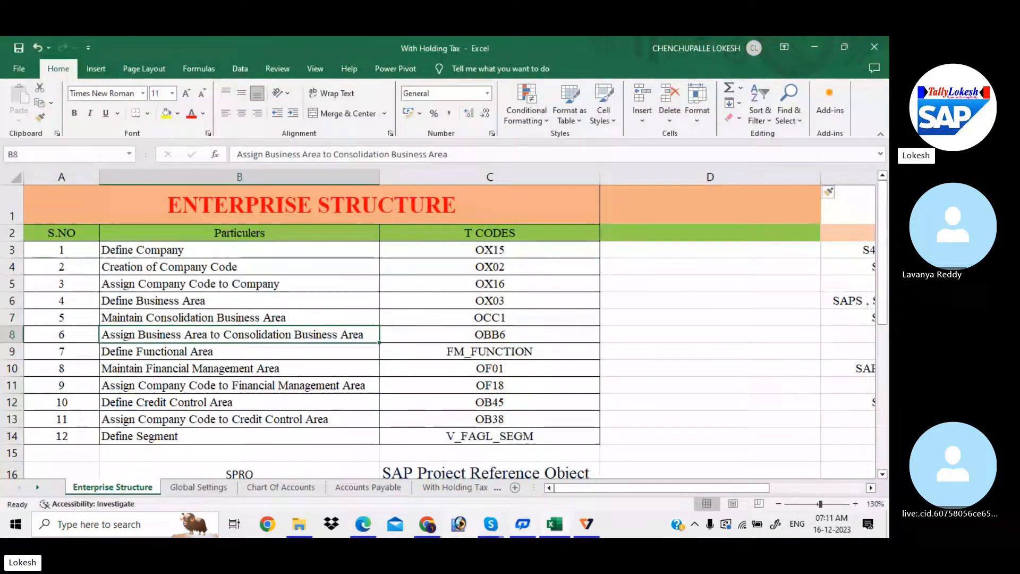
left_click(364, 524)
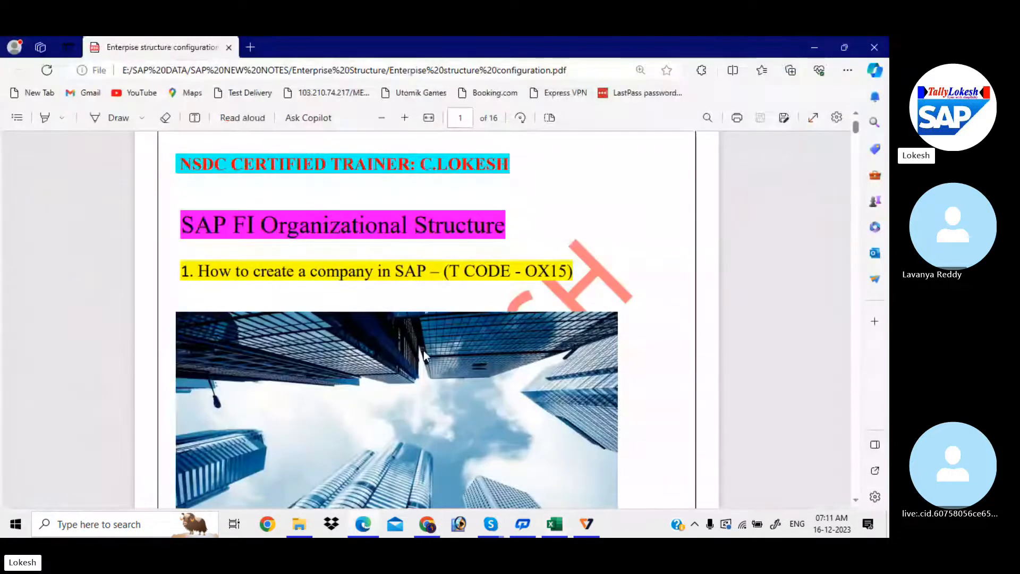
scroll(442, 335, "up", 1)
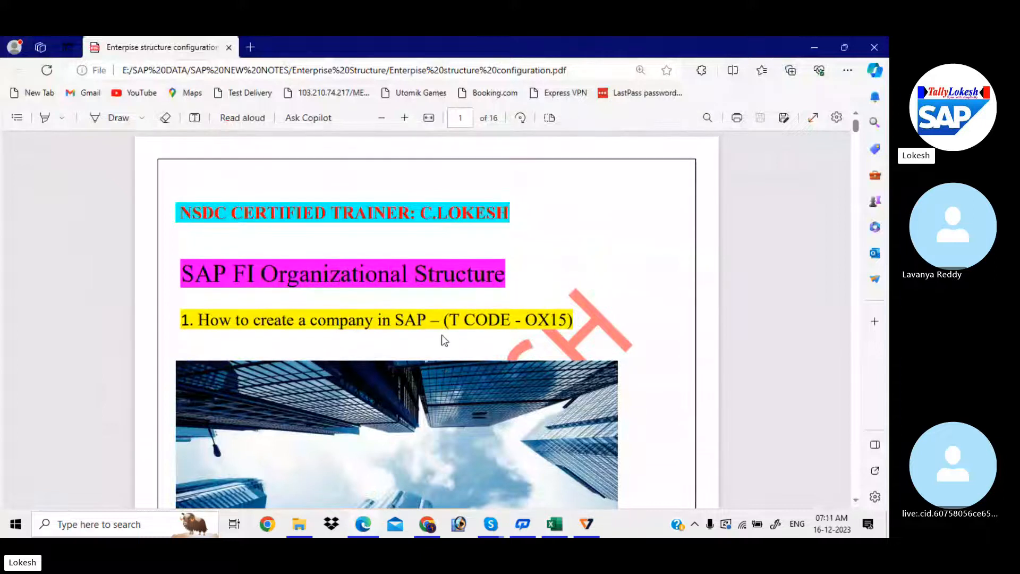
scroll(442, 340, "down", 3)
scroll(442, 338, "down", 5)
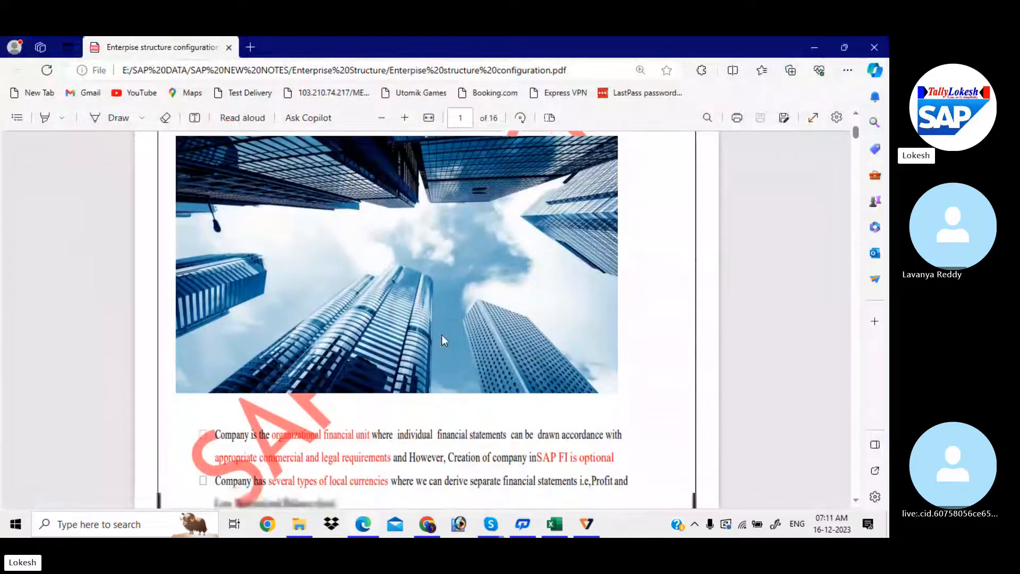
scroll(441, 335, "down", 4)
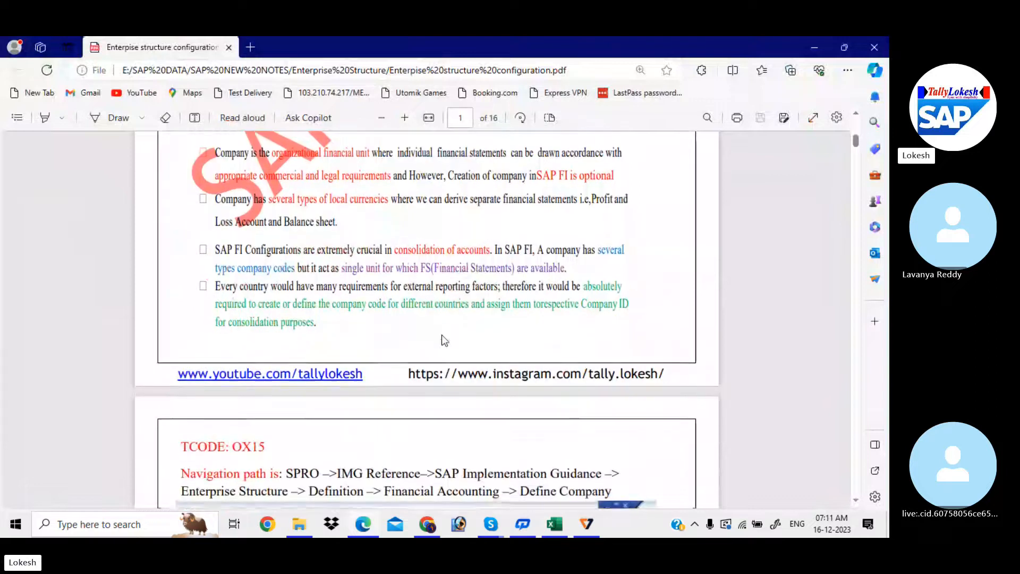
scroll(442, 334, "down", 1)
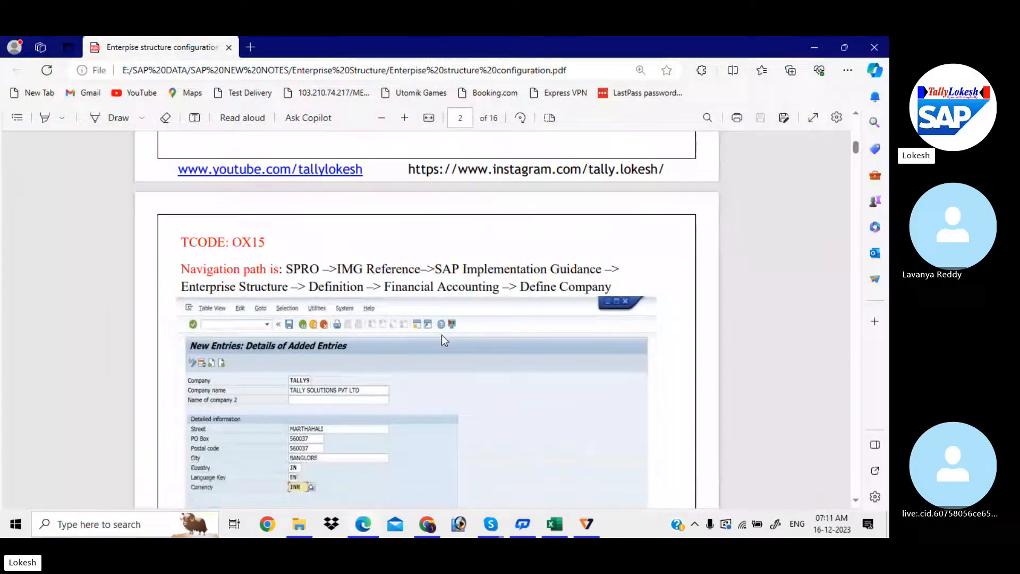
scroll(441, 334, "down", 2)
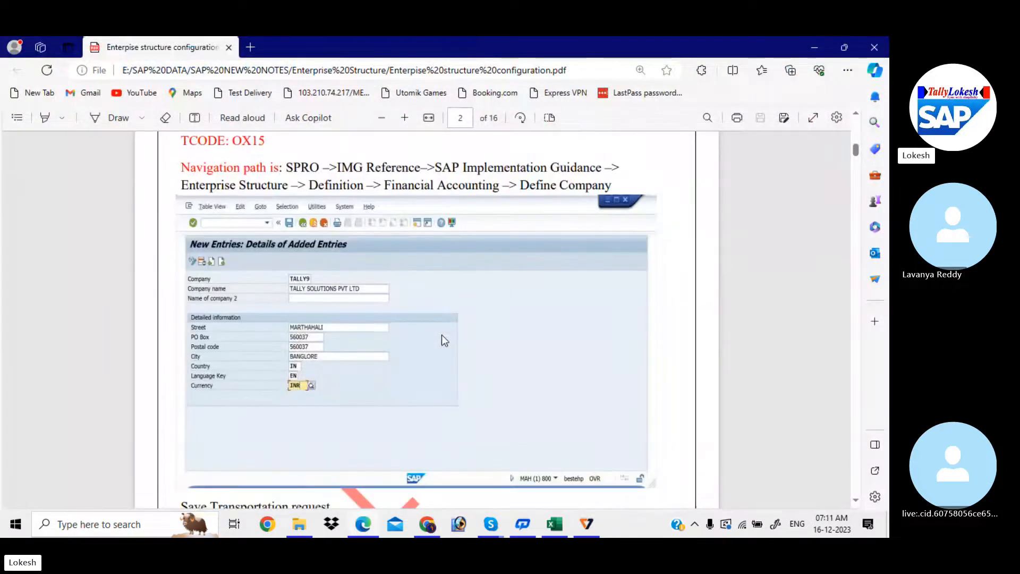
scroll(339, 233, "up", 1)
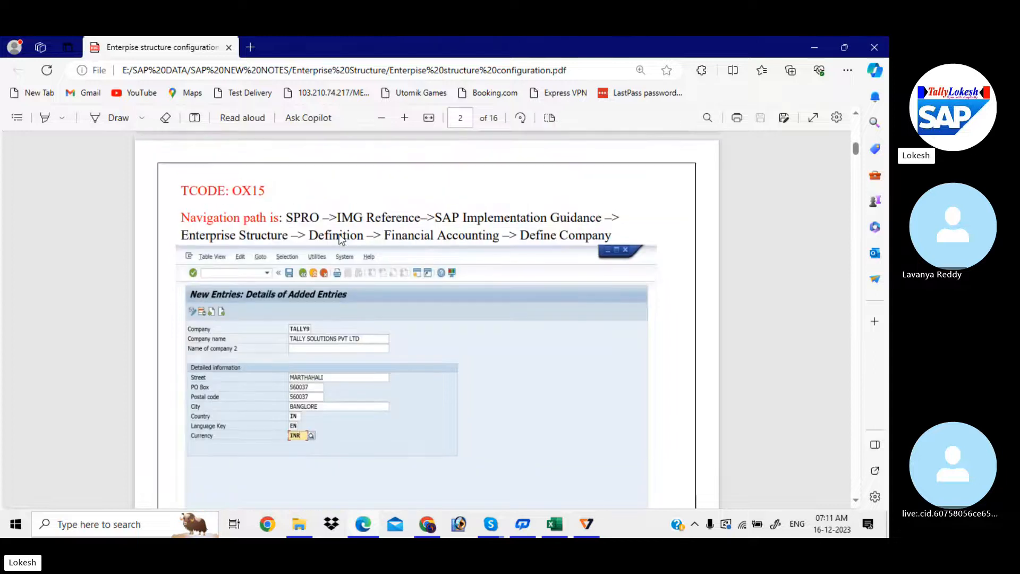
left_click_drag(287, 218, 623, 234)
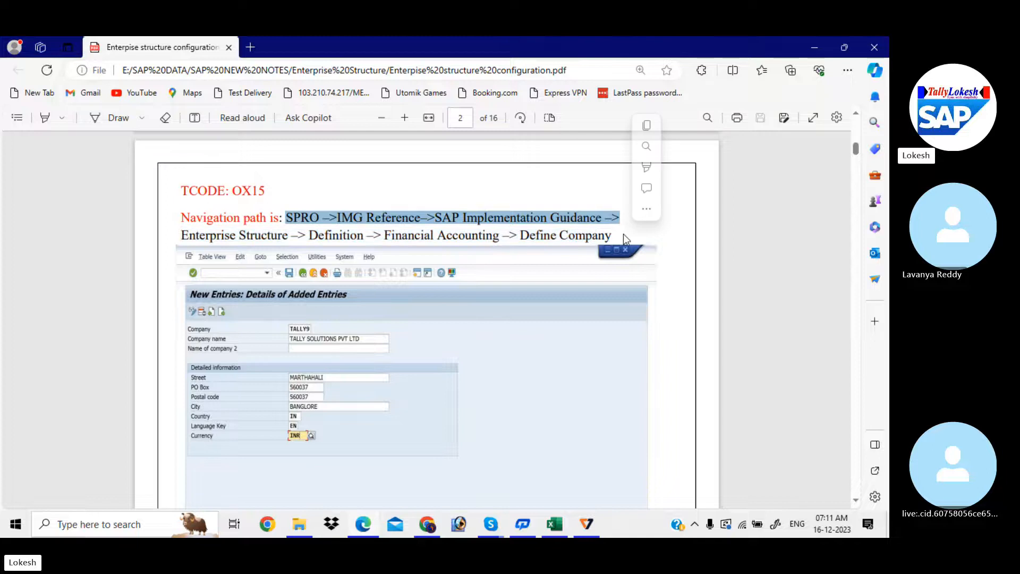
left_click(550, 236)
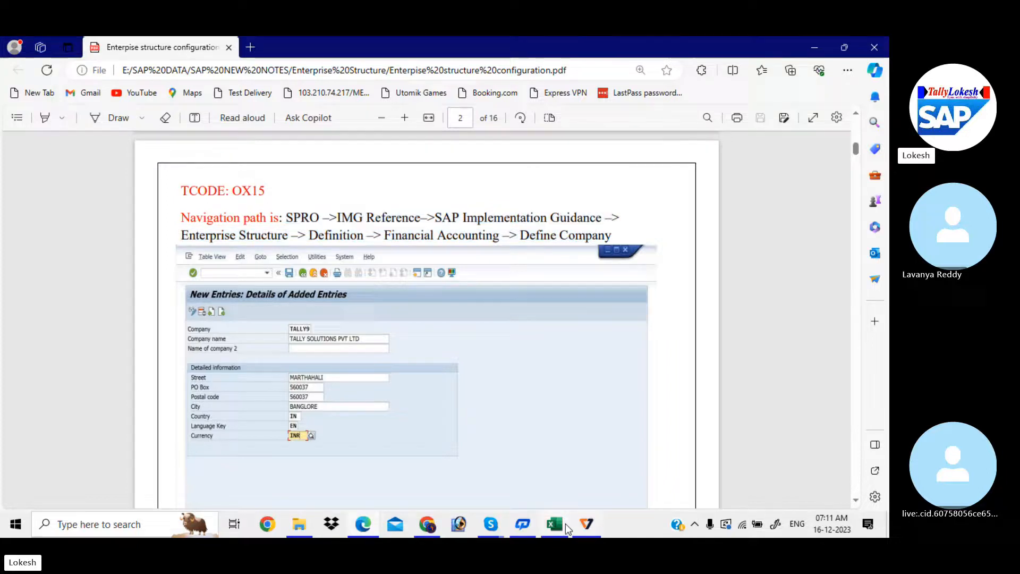
left_click(563, 526)
left_click(461, 437)
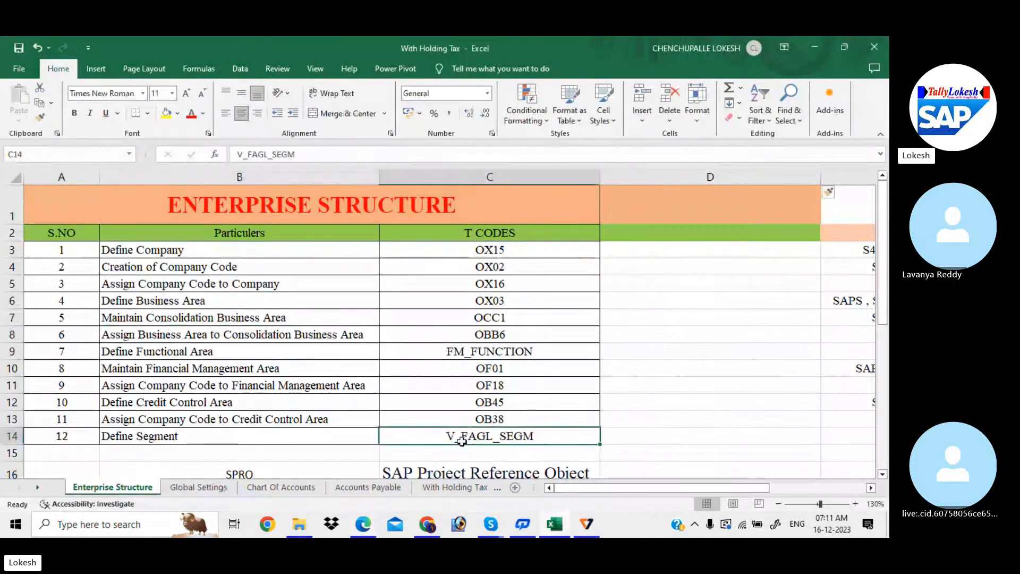
- Review the screen-types table: FI Consultant with Configuration Screen, End User with SAP Easy Access Screen
key("Down")
key("Down")
key("Down")
key("Down")
key("Down")
key("Down")
key("Down")
key("Down")
key("Down")
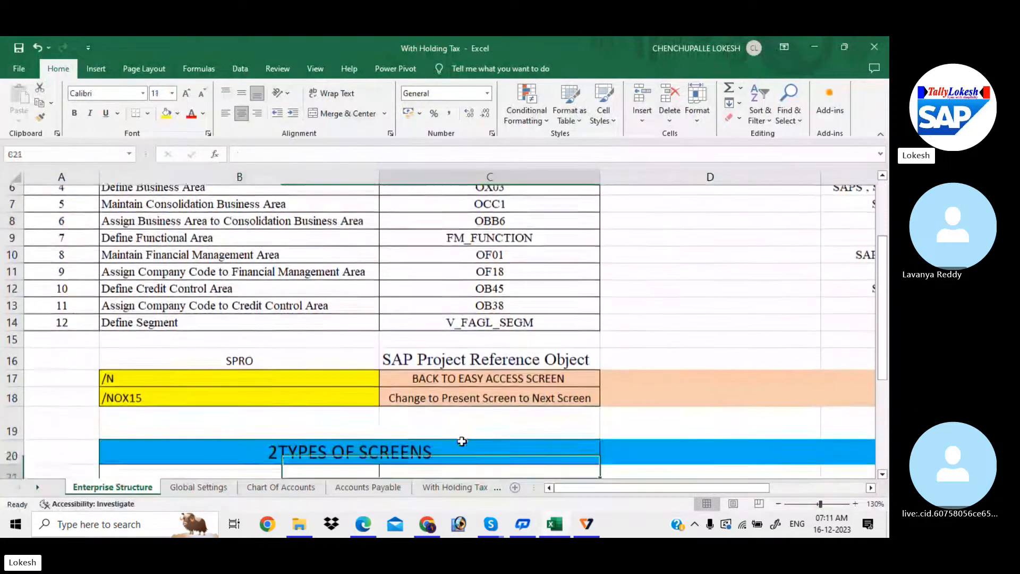
key("Down")
key("Down")
key("Down")
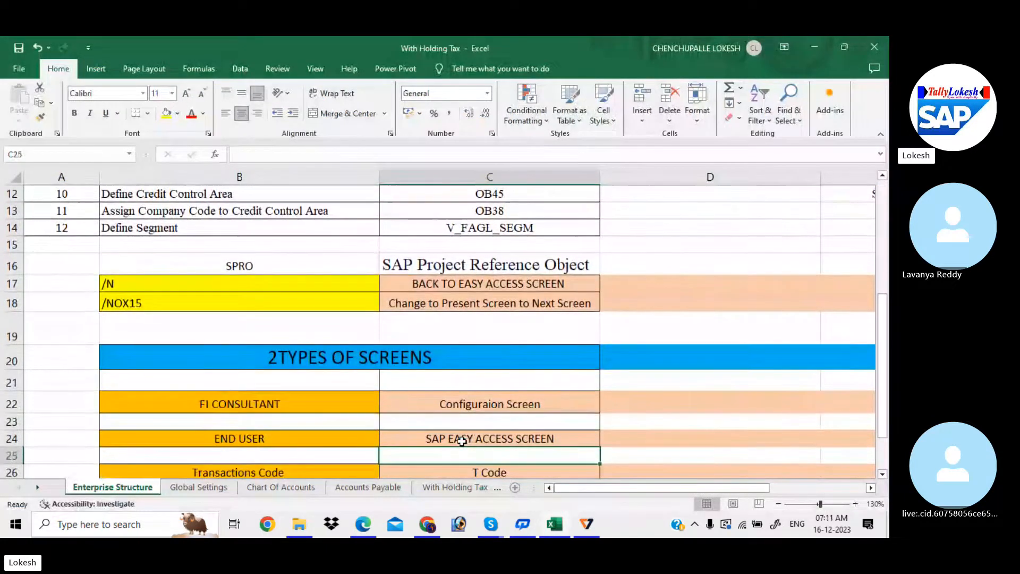
key("Down")
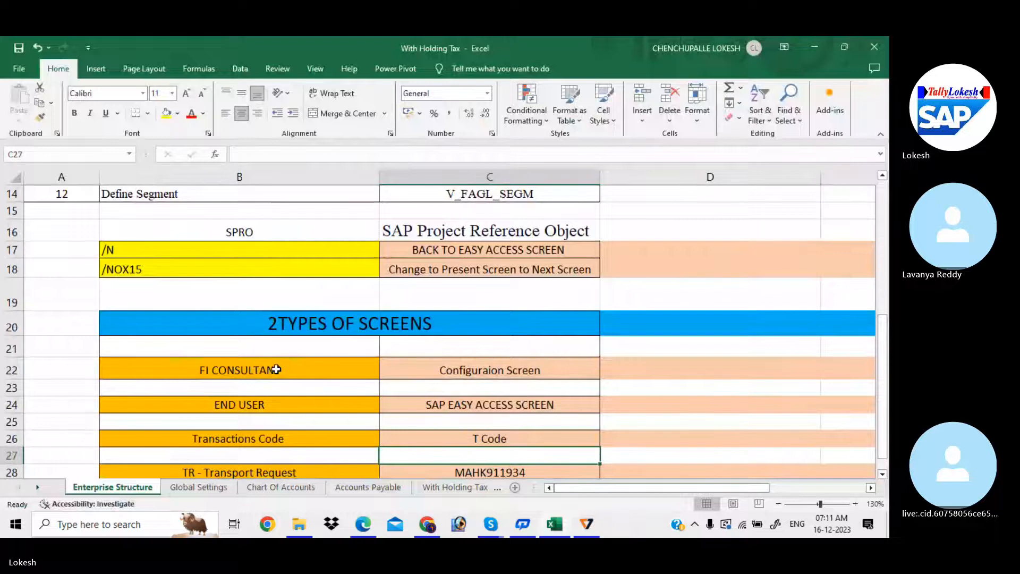
left_click(453, 370)
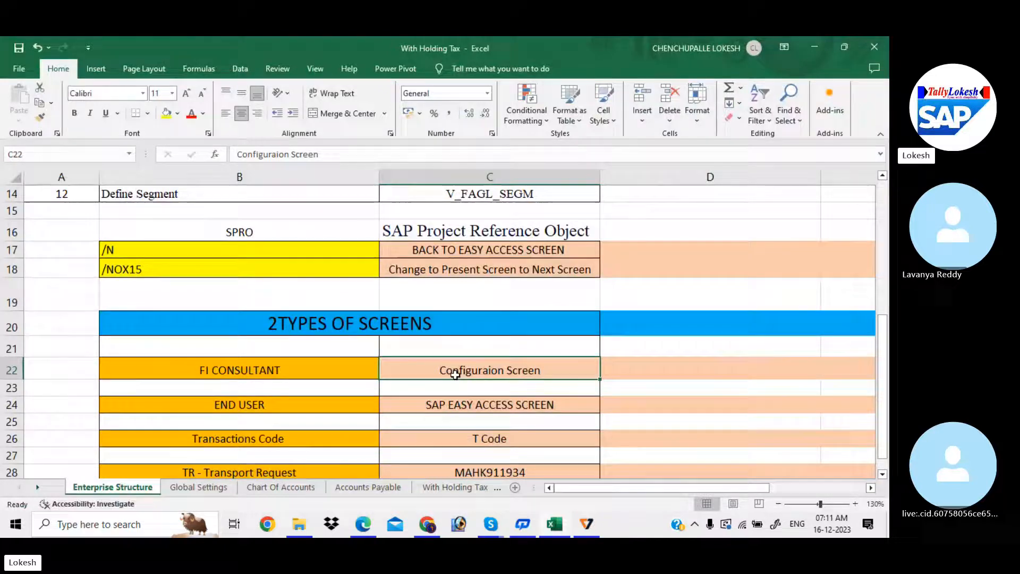
left_click(455, 405)
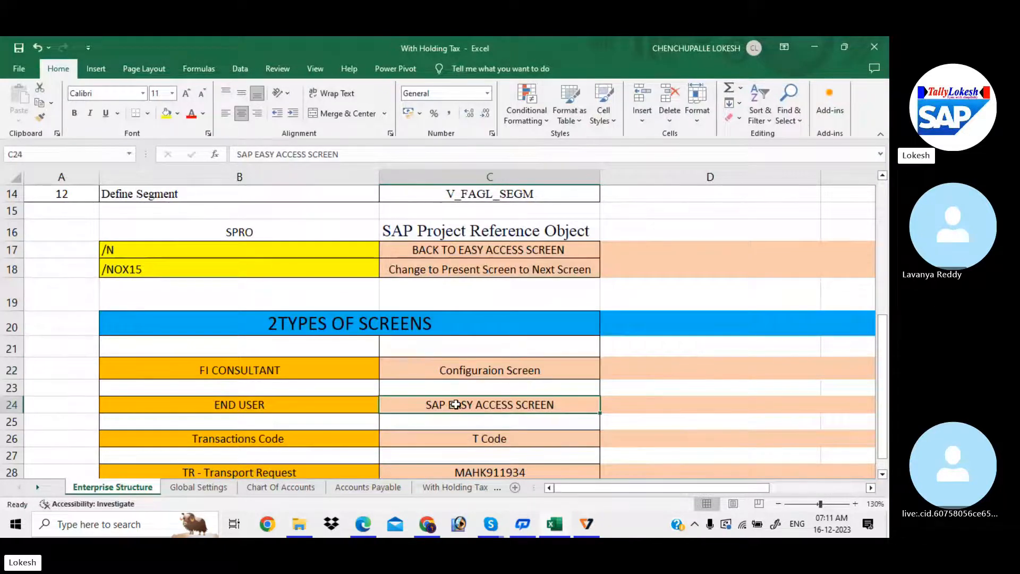
left_click(446, 369)
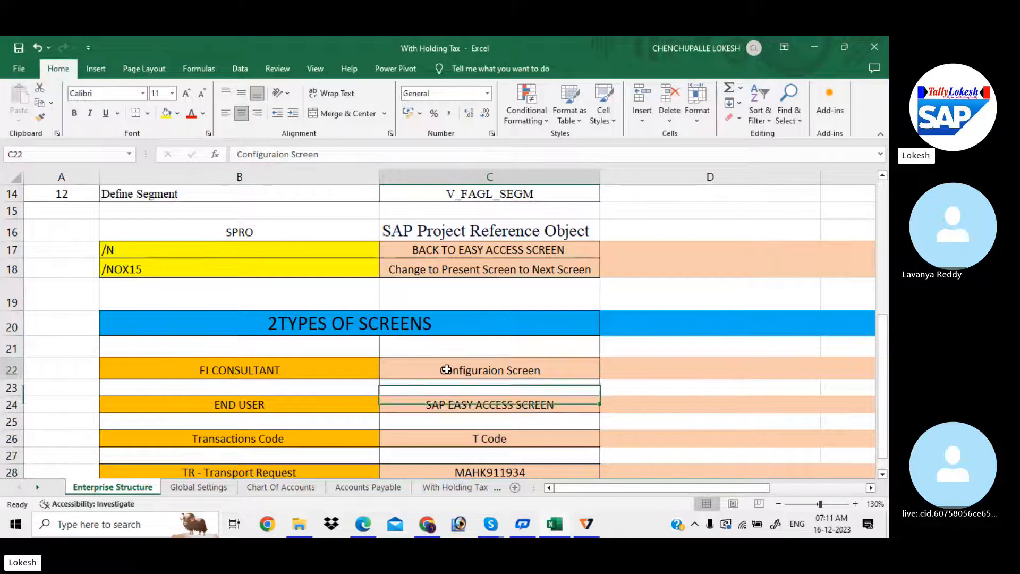
left_click(333, 368)
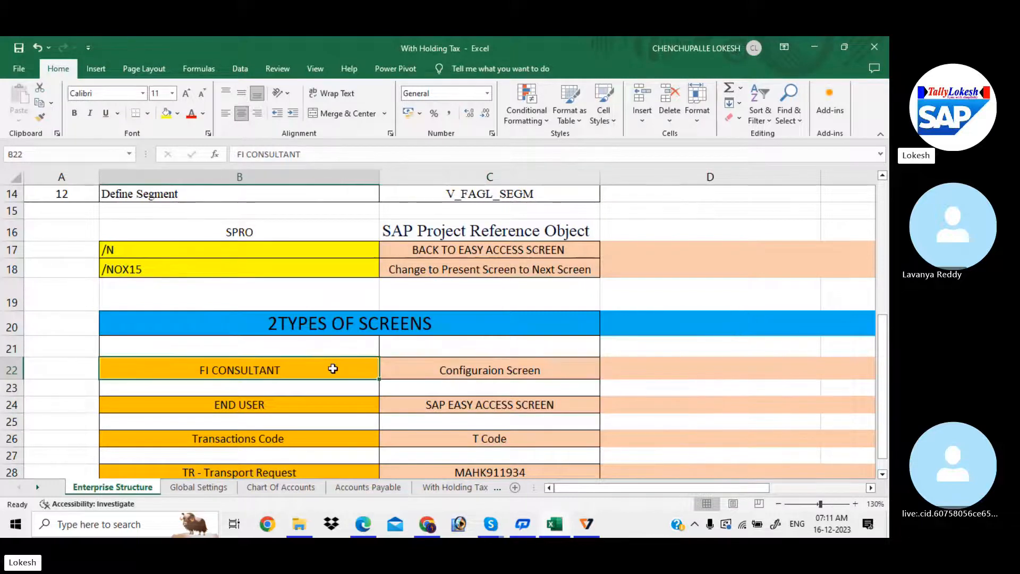
- Select the SAP Project Reference Object heading in C16 and show its fill colours
left_click(282, 233)
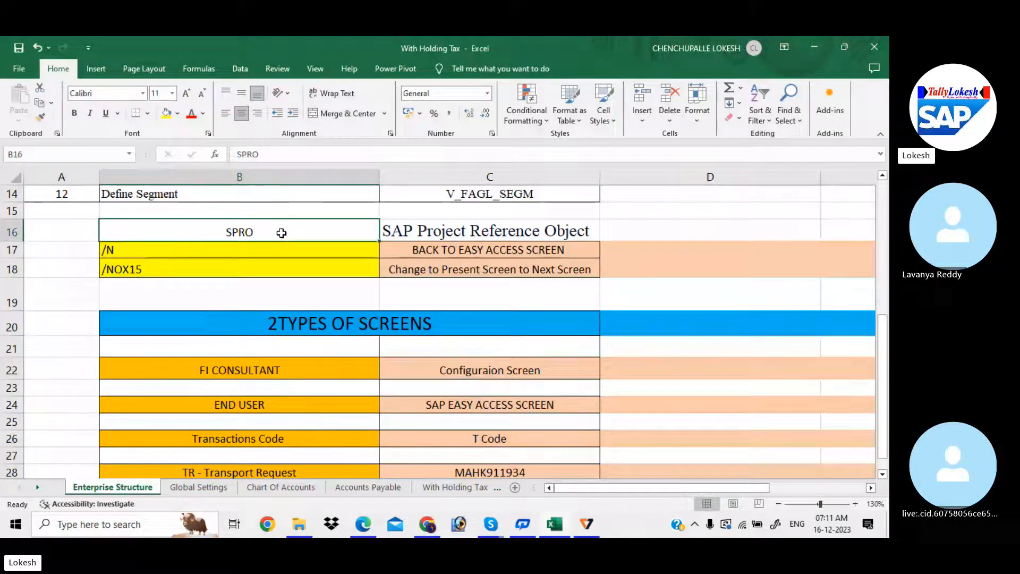
left_click(460, 232)
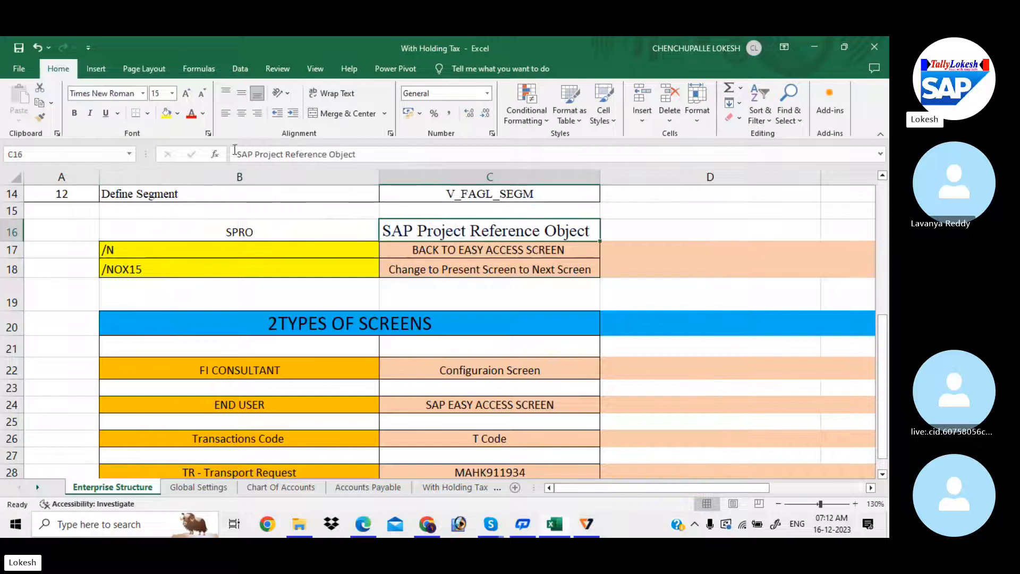
left_click(177, 113)
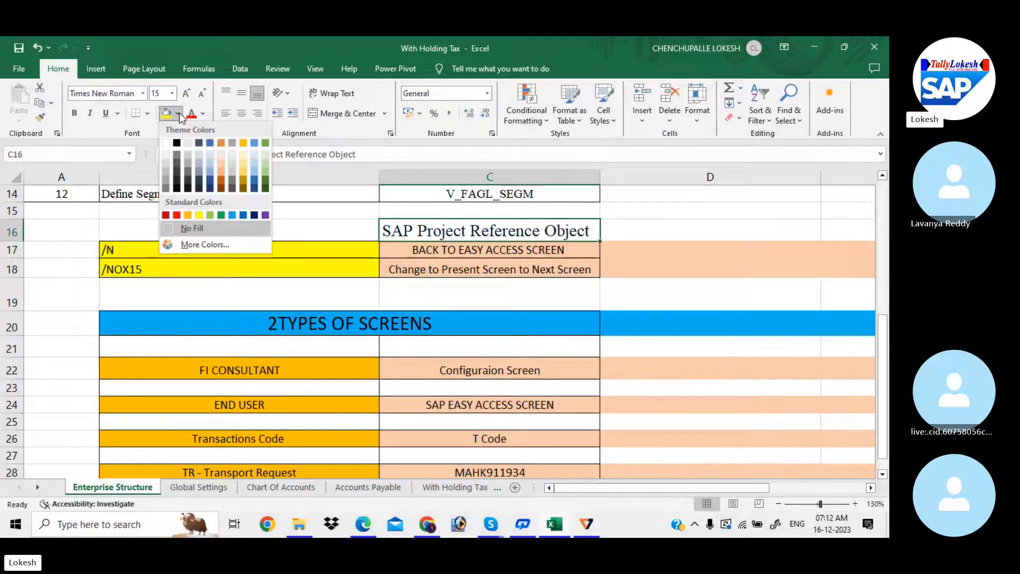
- Fill the C16 heading light green and review the screen-types table down to the T Code row
left_click(210, 215)
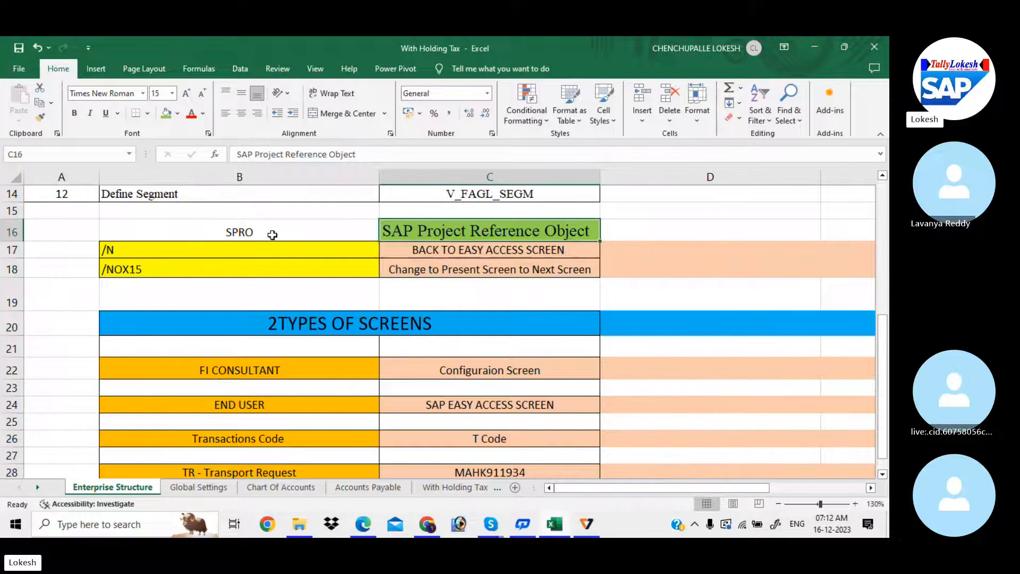
left_click(333, 369)
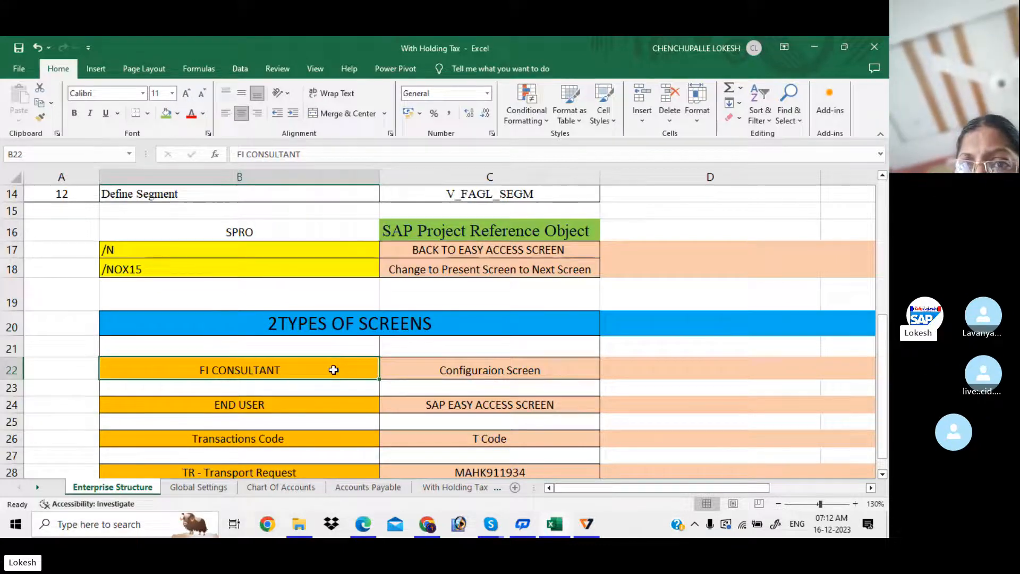
left_click(327, 403)
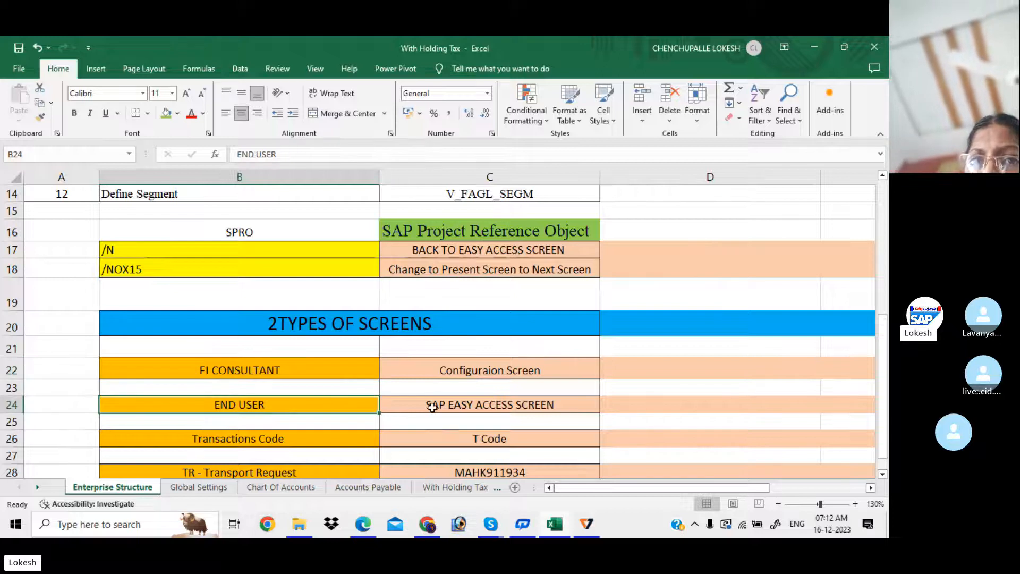
left_click(453, 406)
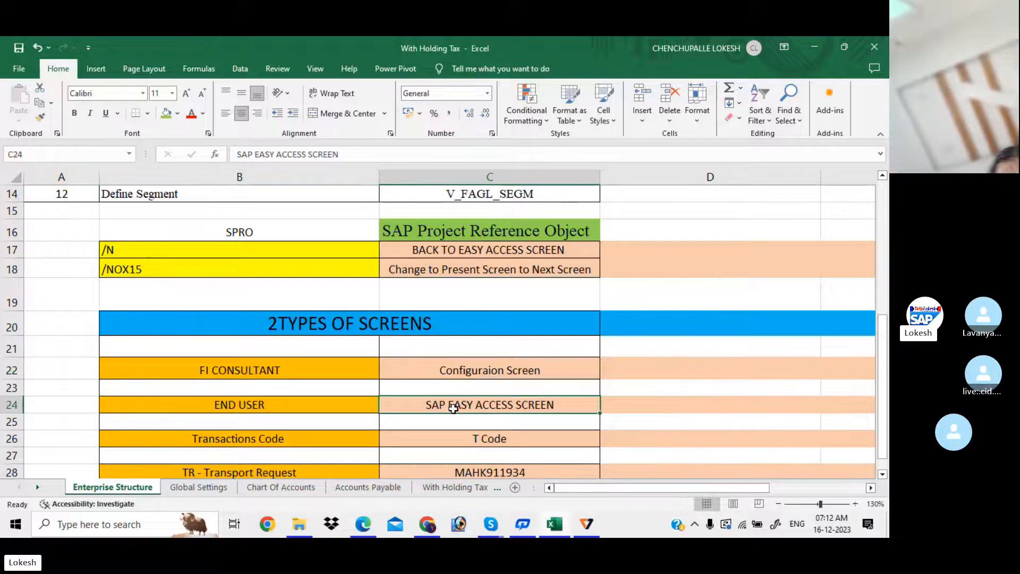
left_click(446, 434)
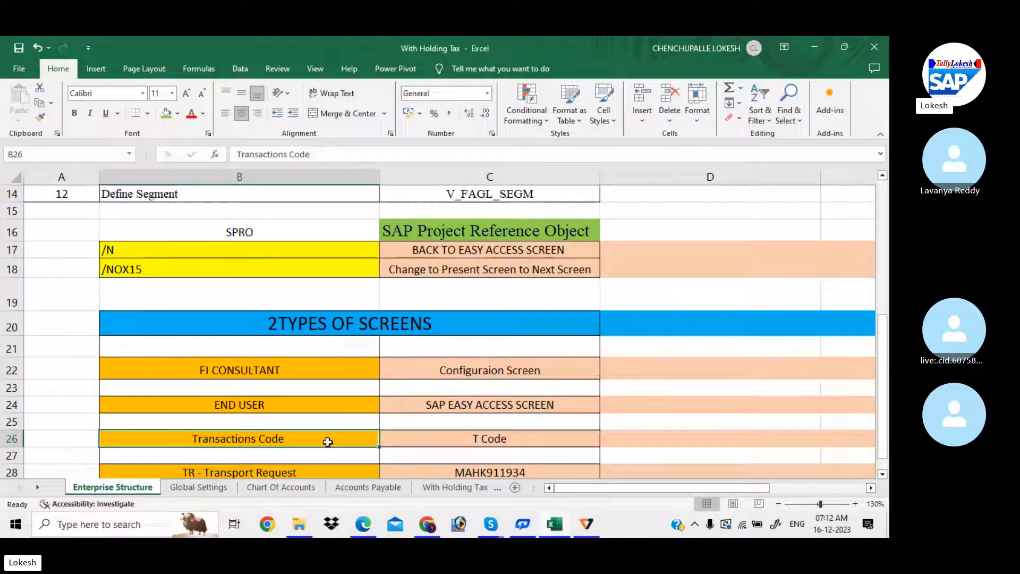
left_click(425, 452)
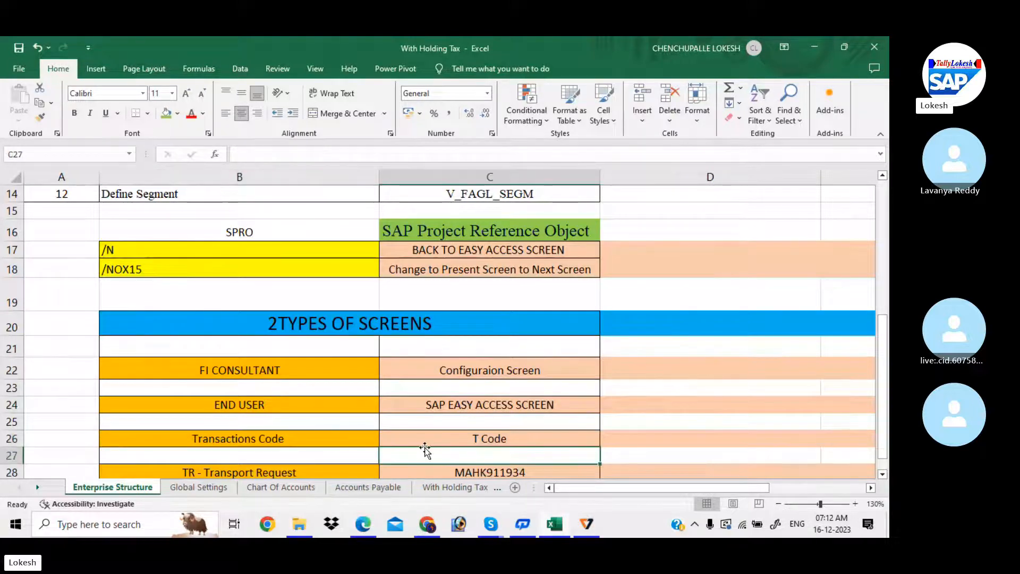
left_click(442, 439)
left_click(458, 406)
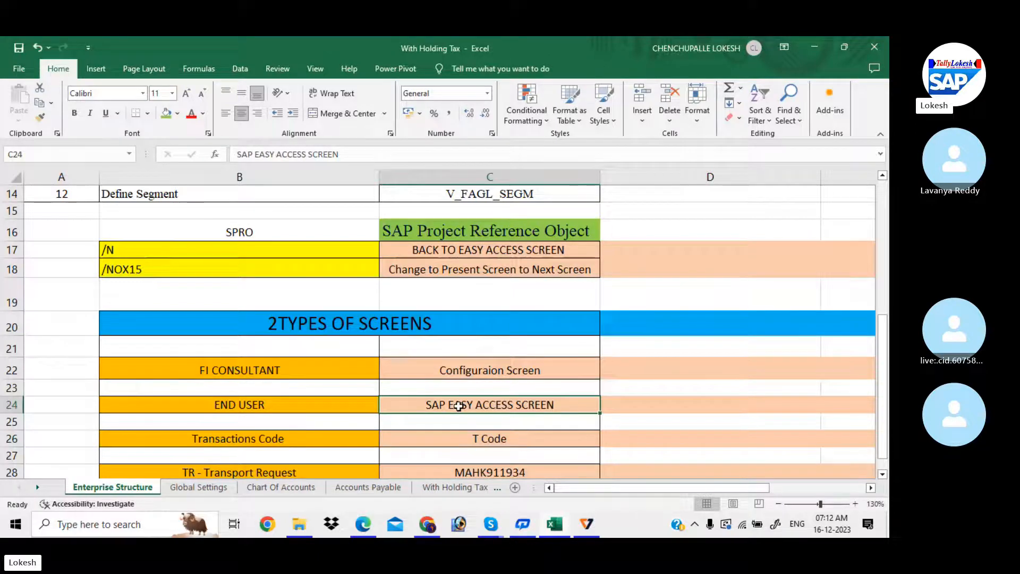
left_click(447, 440)
key("Down")
key("Down")
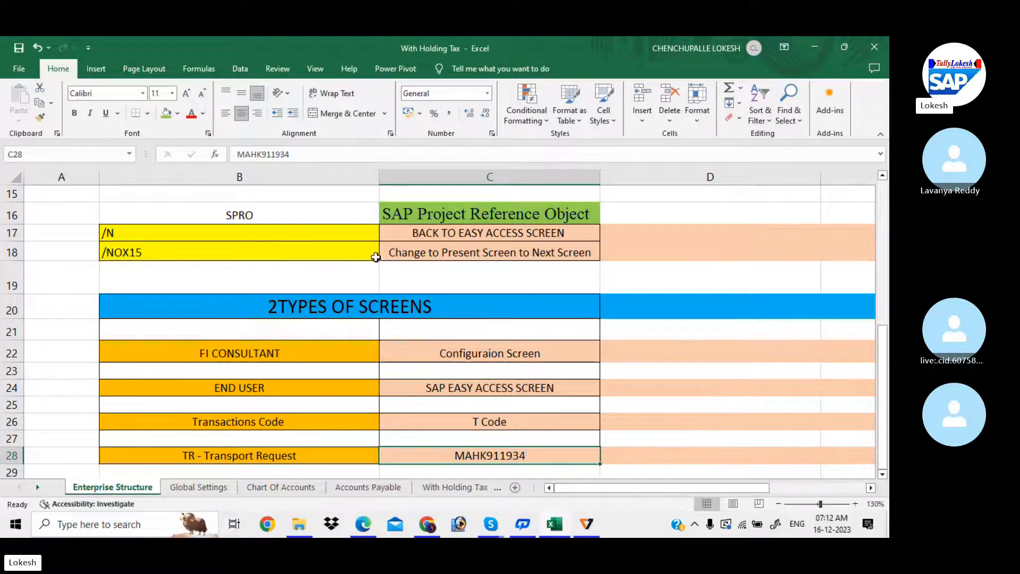
- Review the /N and /NOX15 shortcuts with their descriptions in rows 17–18
left_click(362, 240)
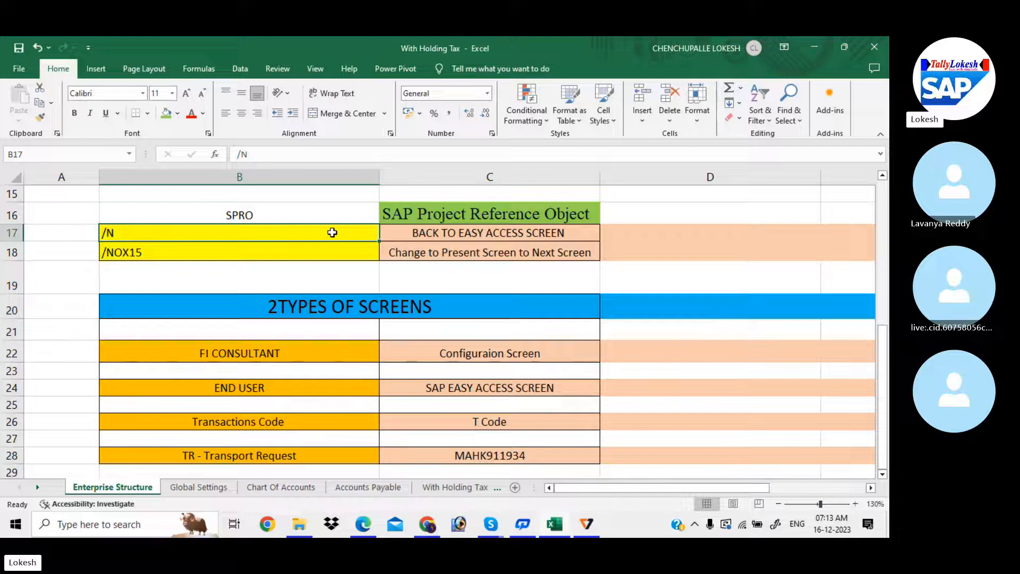
left_click(408, 238)
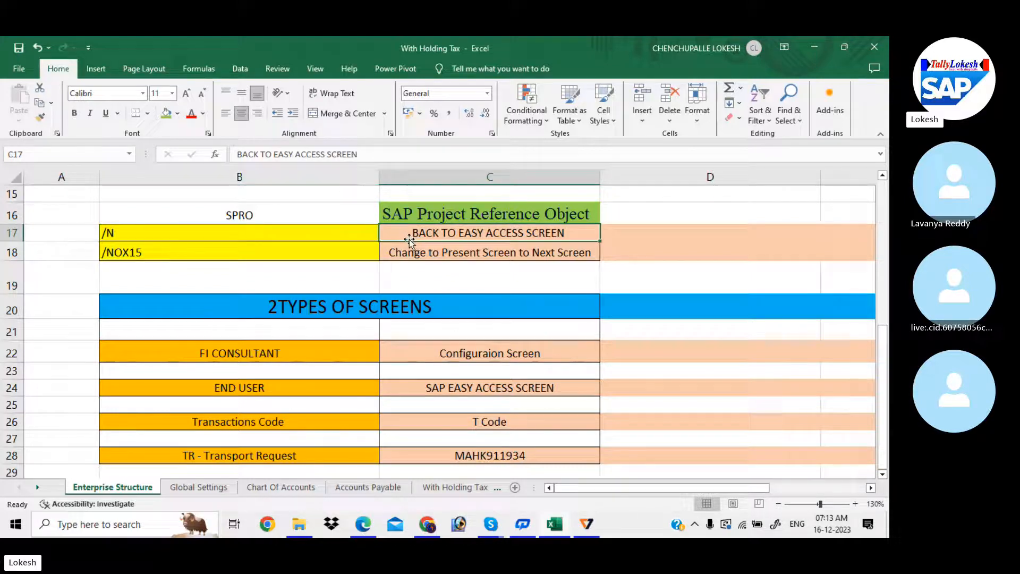
left_click(433, 252)
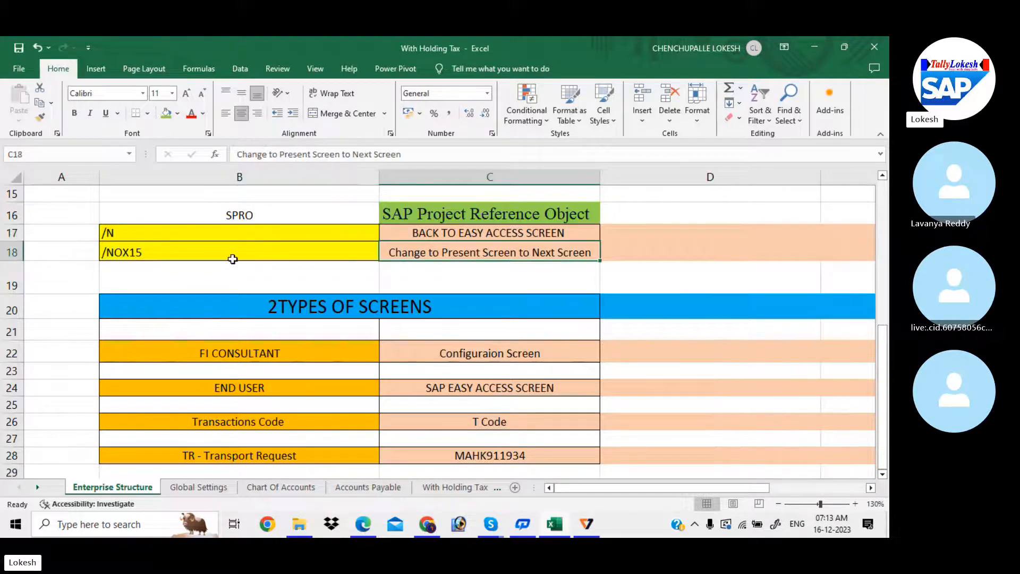
left_click(214, 255)
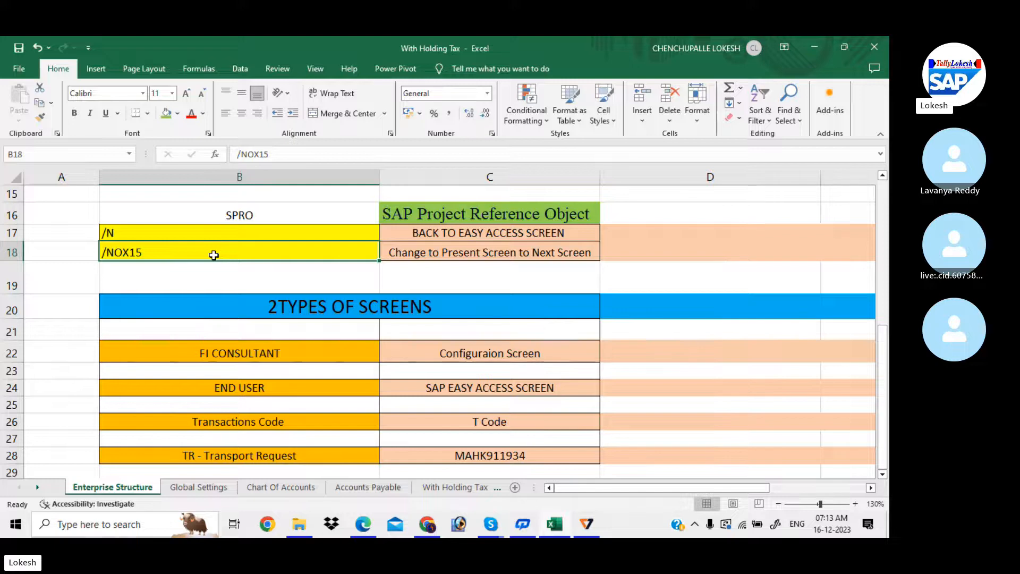
key("ctrl+Home")
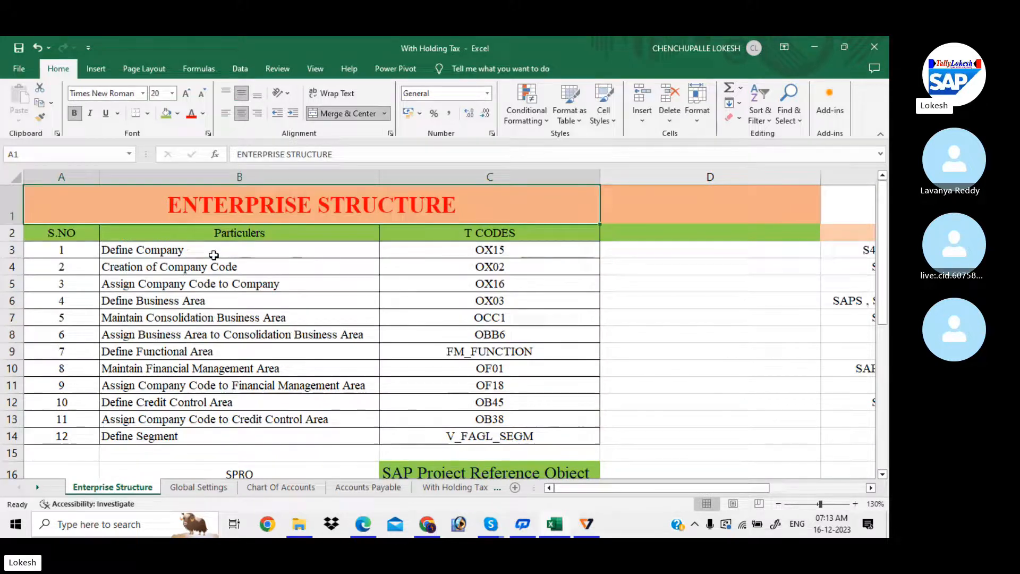
- Select the task names and t-codes in B3:C14, then bring up the enterprise structure configuration PDF
left_click(318, 245)
left_click_drag(318, 245, 499, 439)
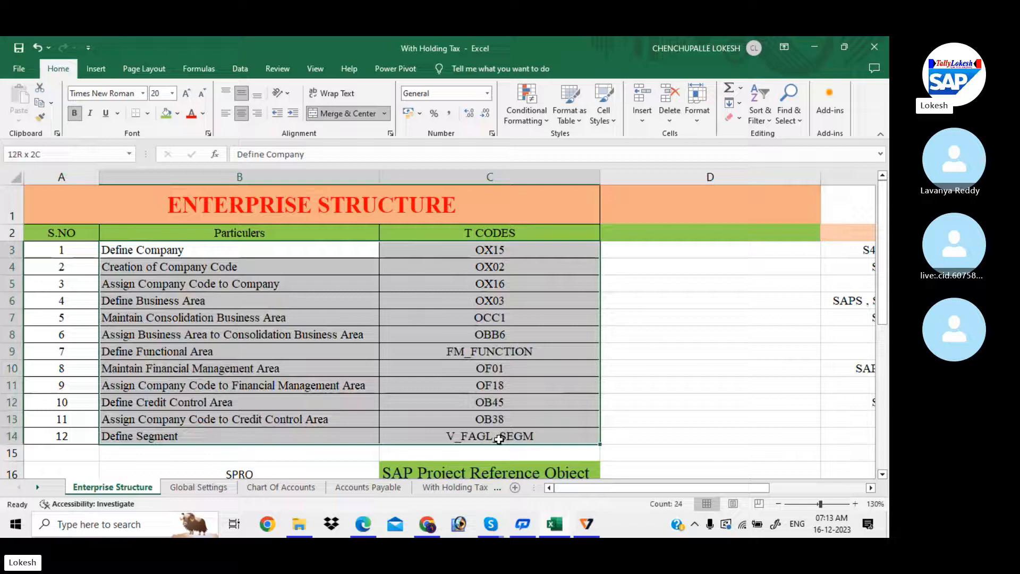
left_click(408, 416)
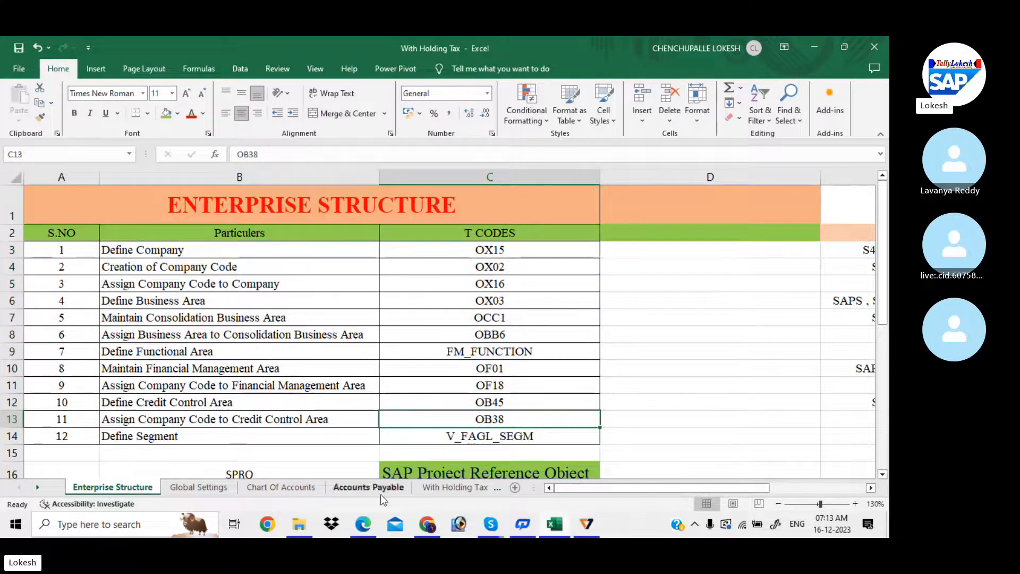
left_click(366, 527)
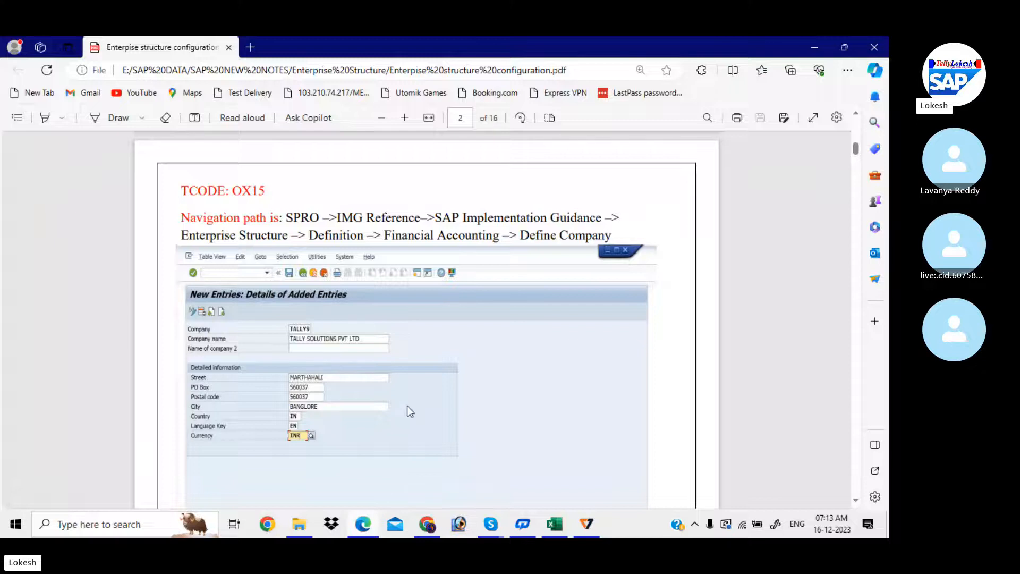
scroll(397, 312, "down", 1)
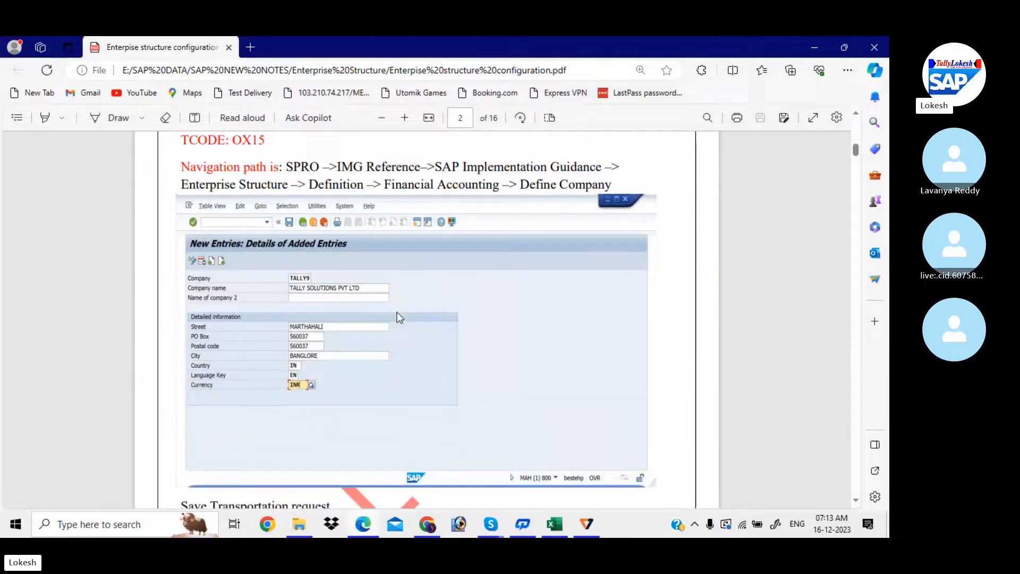
scroll(397, 312, "up", 6)
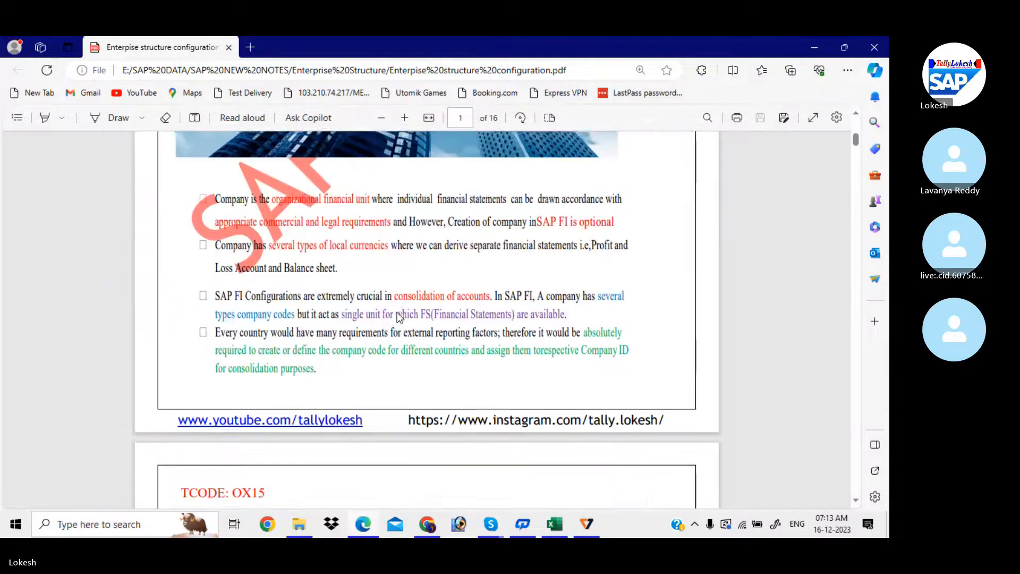
scroll(397, 313, "up", 5)
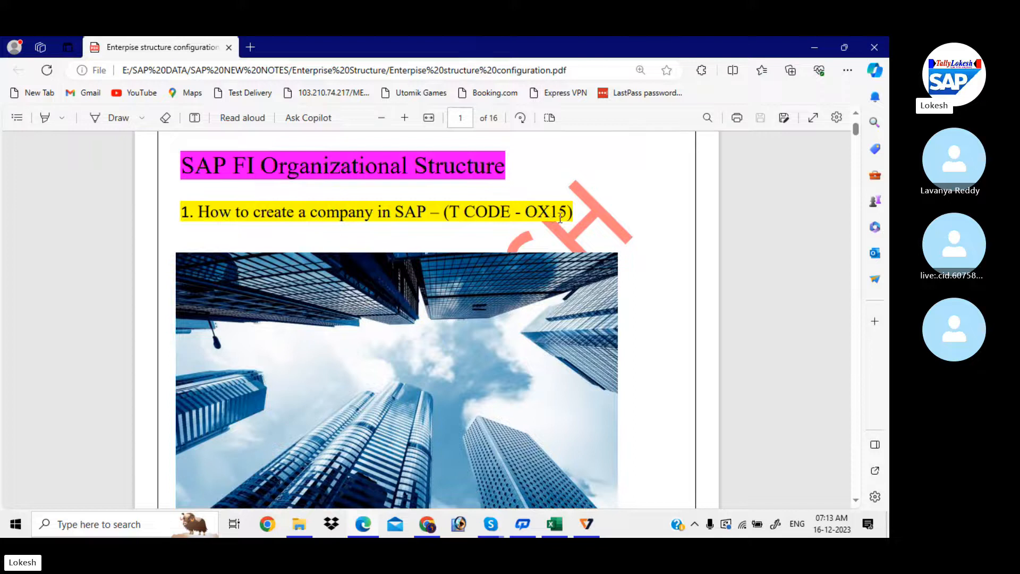
scroll(560, 217, "down", 5)
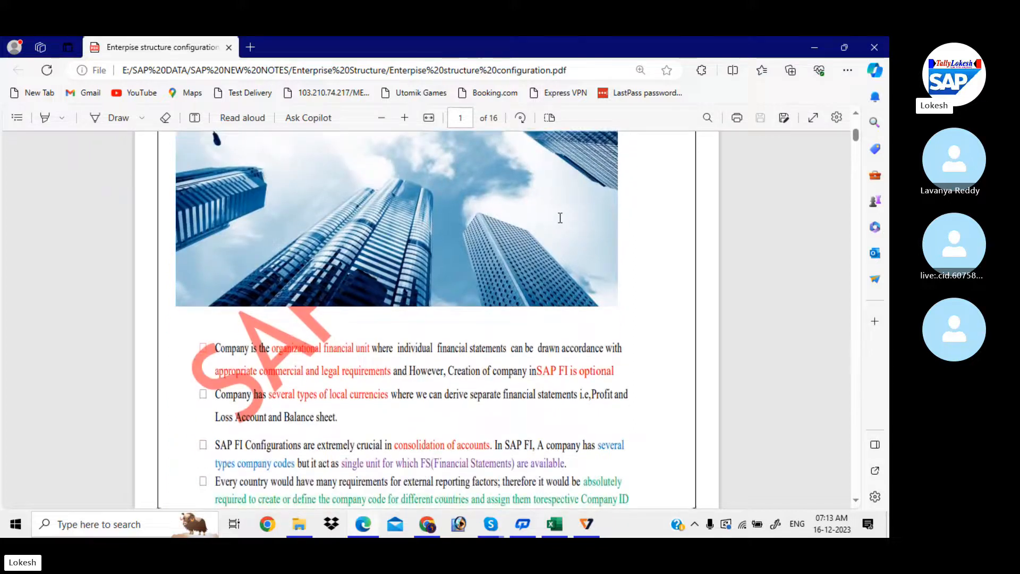
scroll(560, 218, "down", 10)
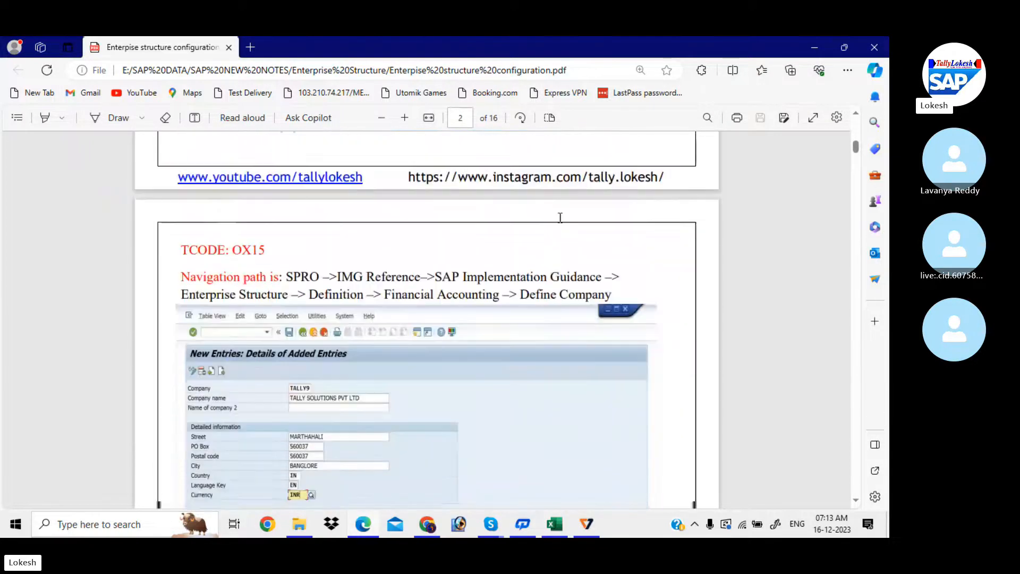
scroll(560, 218, "down", 3)
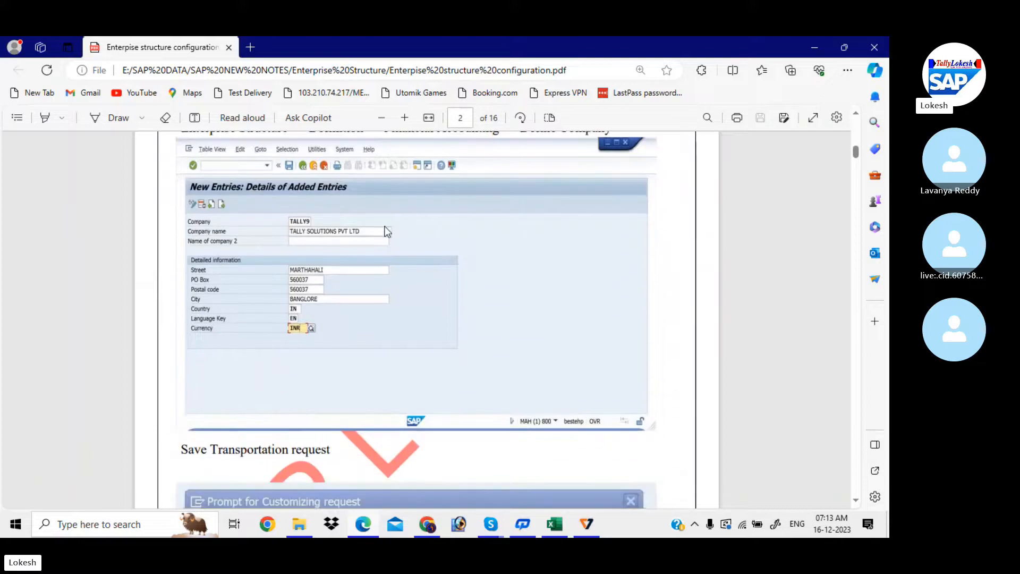
scroll(384, 231, "up", 2)
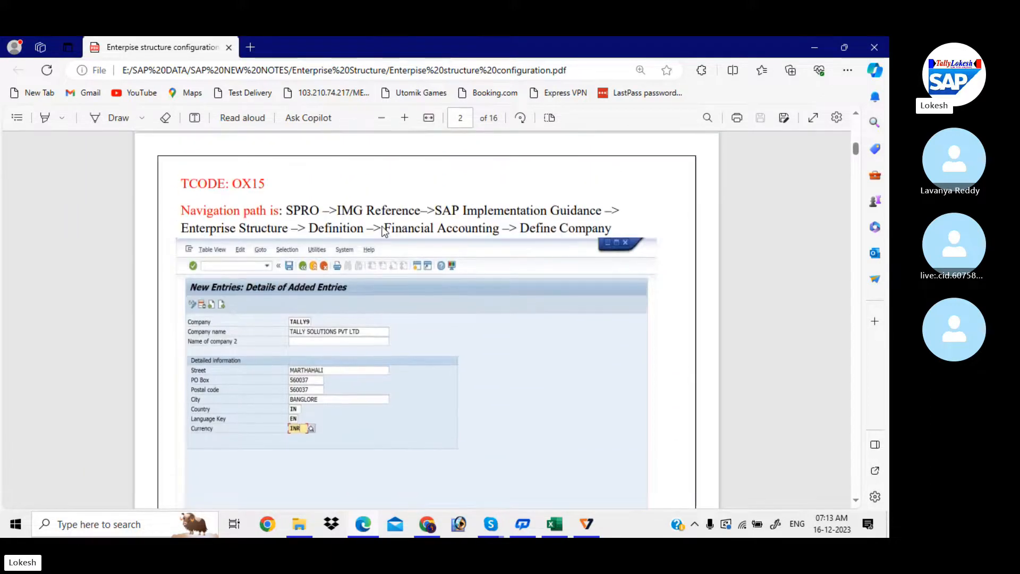
- Minimize Edge and Excel and postpone the K7 antivirus licence reminder
left_click(814, 50)
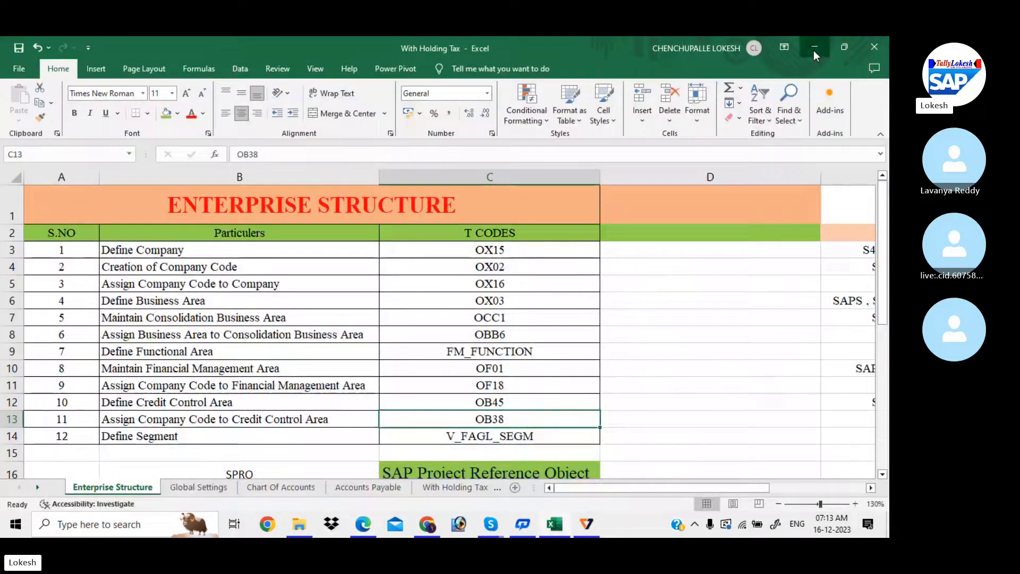
left_click(814, 50)
left_click(307, 316)
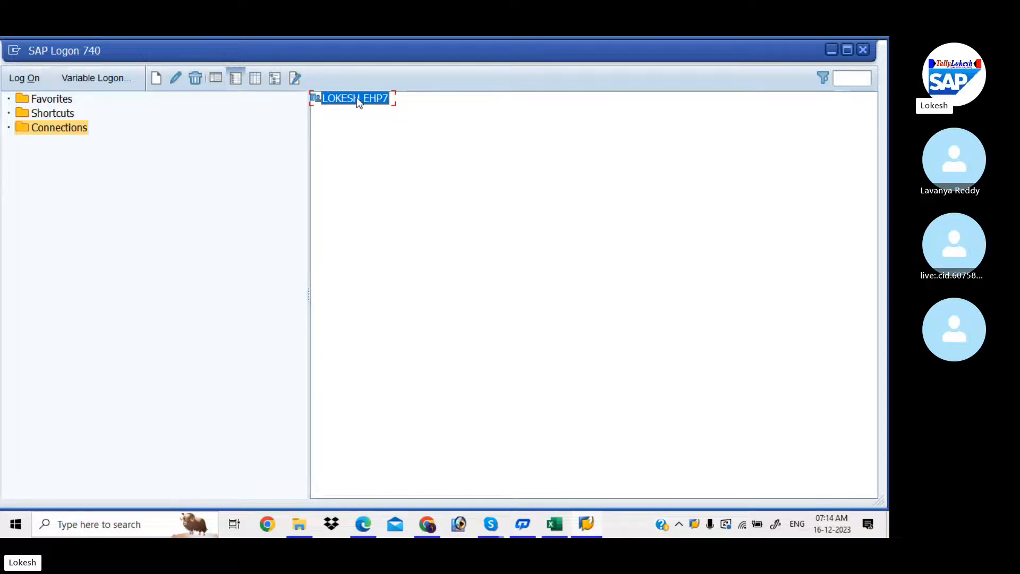
- Log on to the EHP7 connection with the saved user name and the account password
left_click(36, 78)
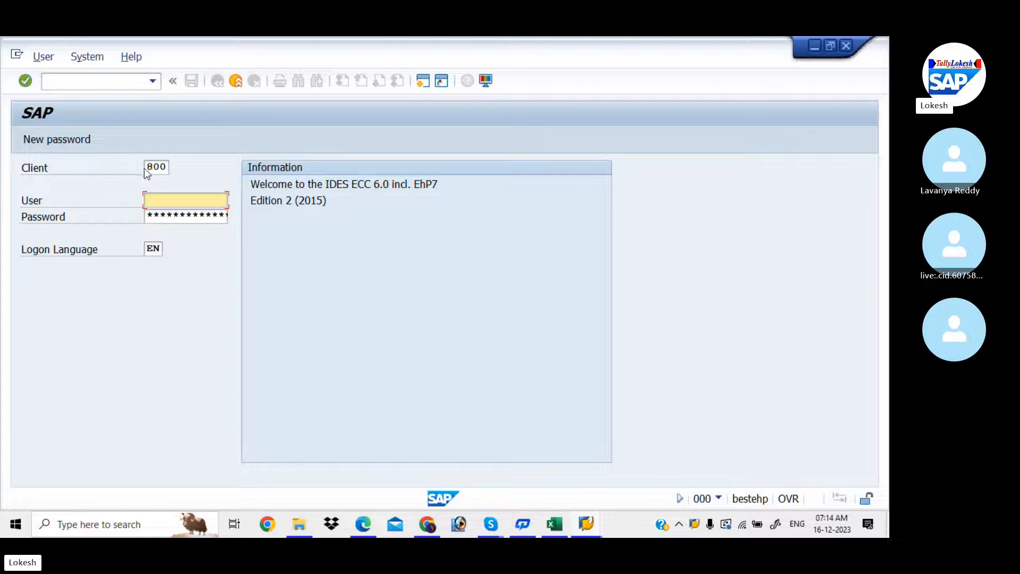
left_click(179, 198)
left_click(187, 214)
left_click(184, 215)
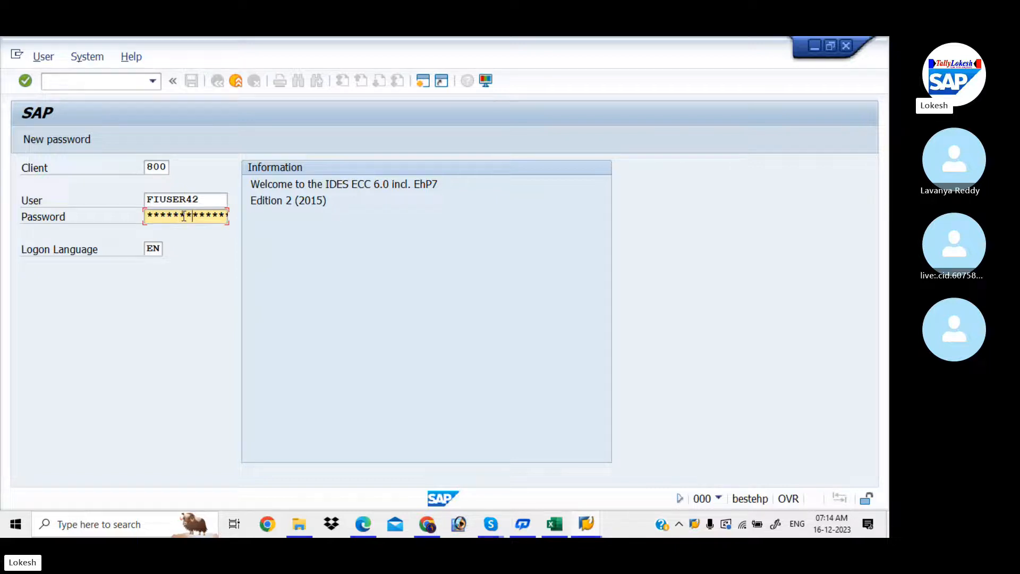
key("Return")
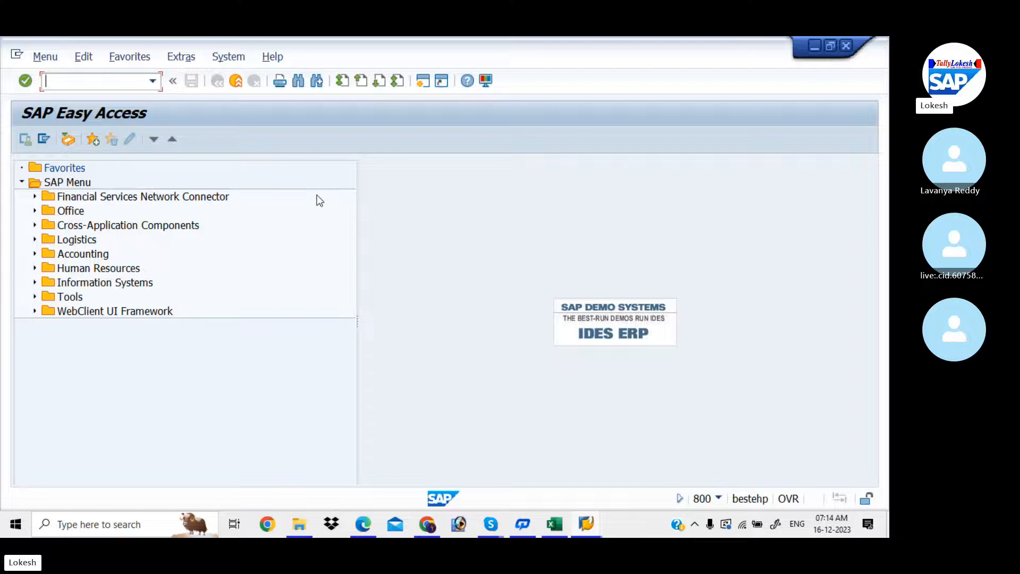
- Run SPRO, open the SAP Reference IMG and check the IMG Reference path in the PDF
type("SPRO")
key("Return")
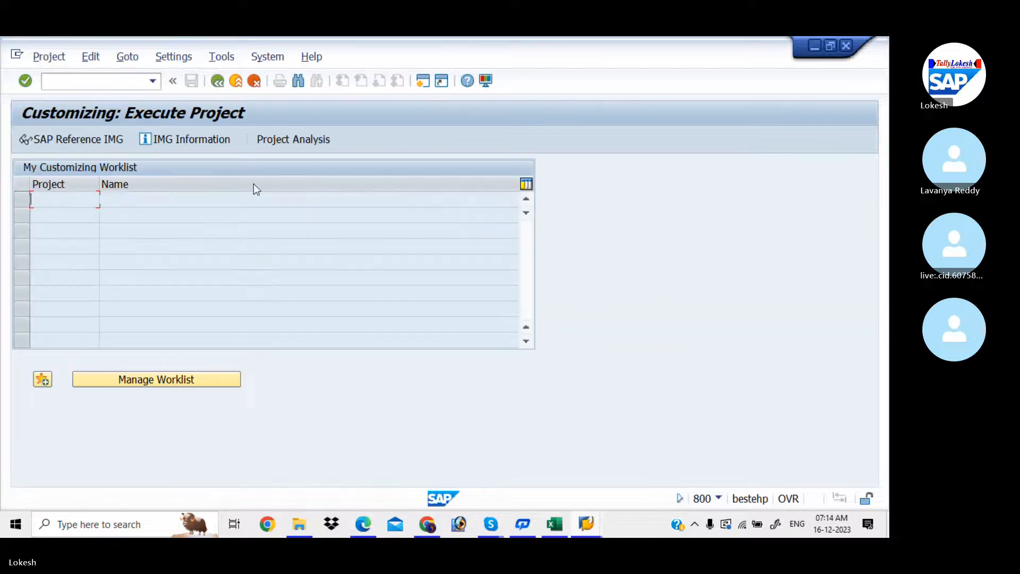
left_click(107, 137)
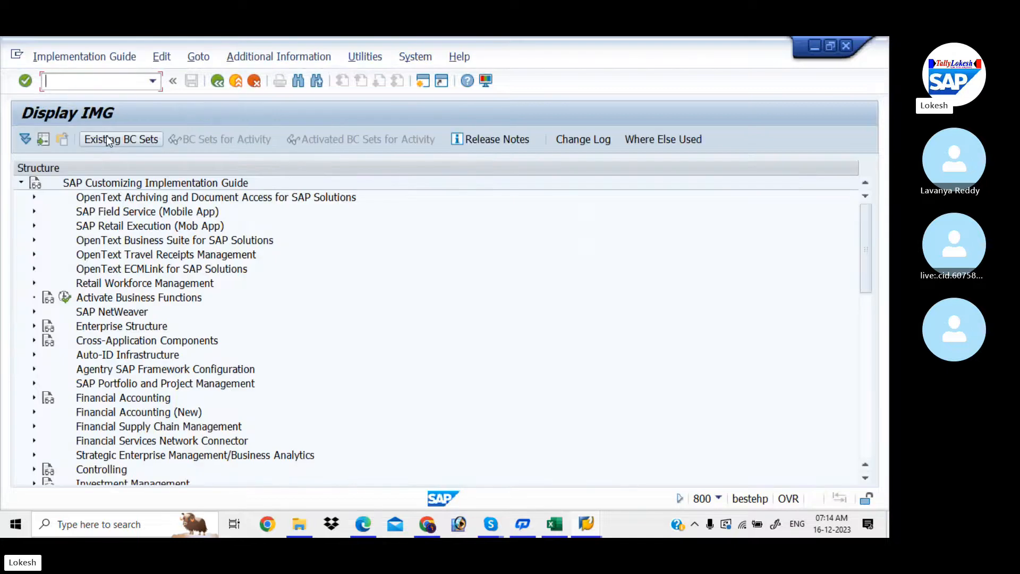
key("alt+Tab")
key("alt+Tab")
key("alt+Tab")
key("alt+Tab")
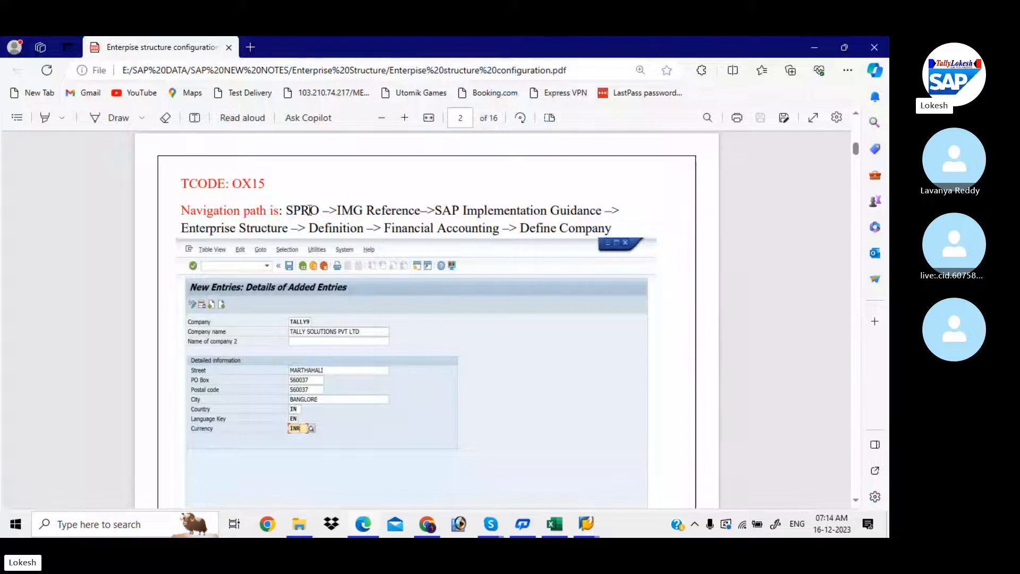
left_click_drag(333, 209, 418, 213)
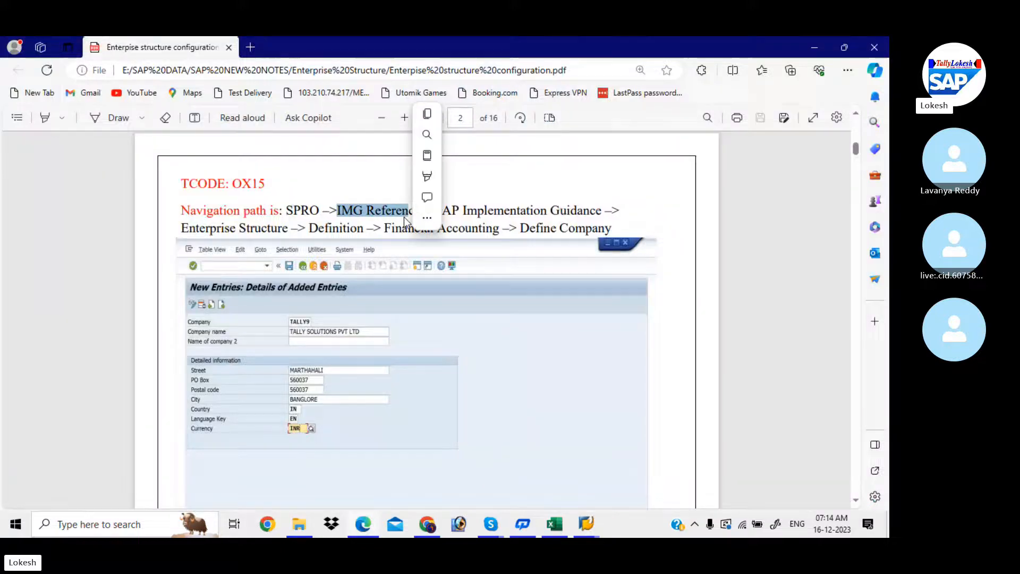
left_click(565, 211)
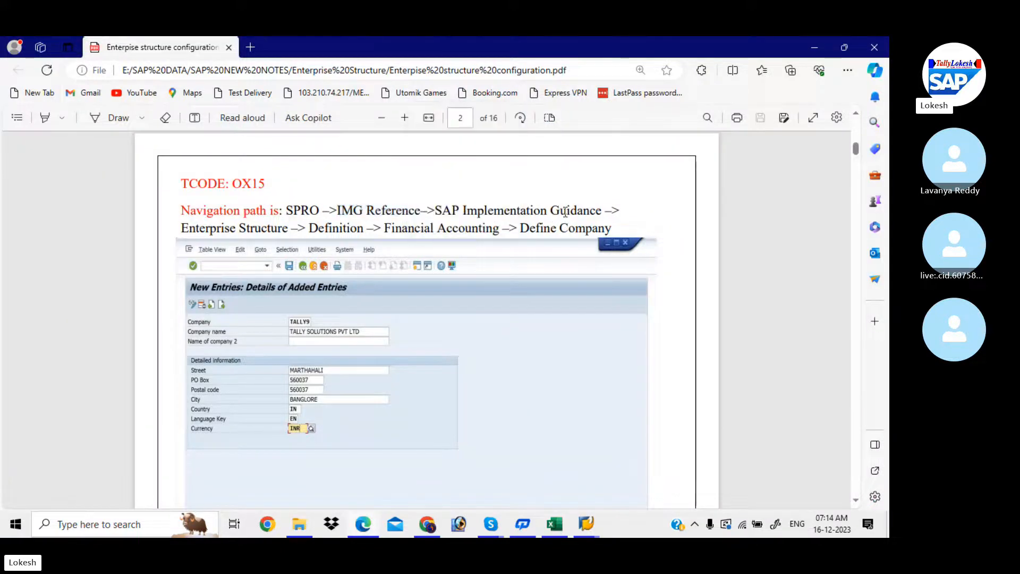
key("alt+Tab")
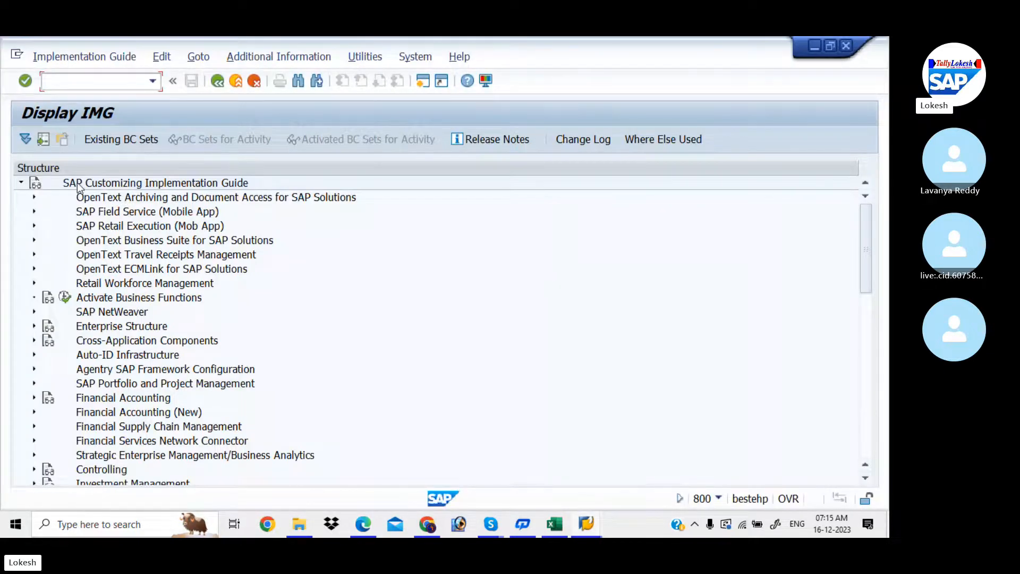
- Expand Enterprise Structure > Definition > Financial Accounting, following the PDF's OX15 path
left_click(34, 326)
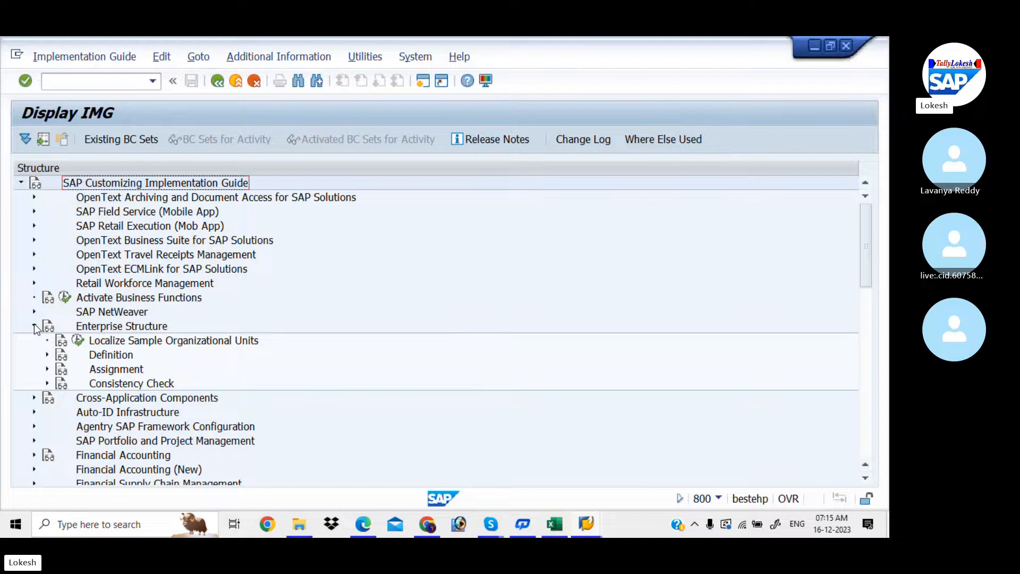
key("alt+Tab")
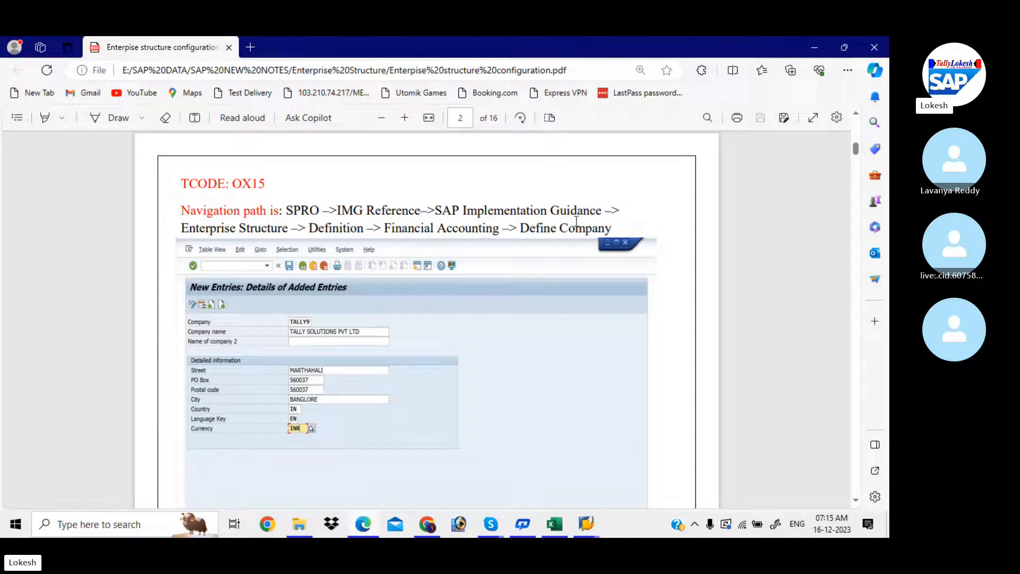
key("alt+Tab")
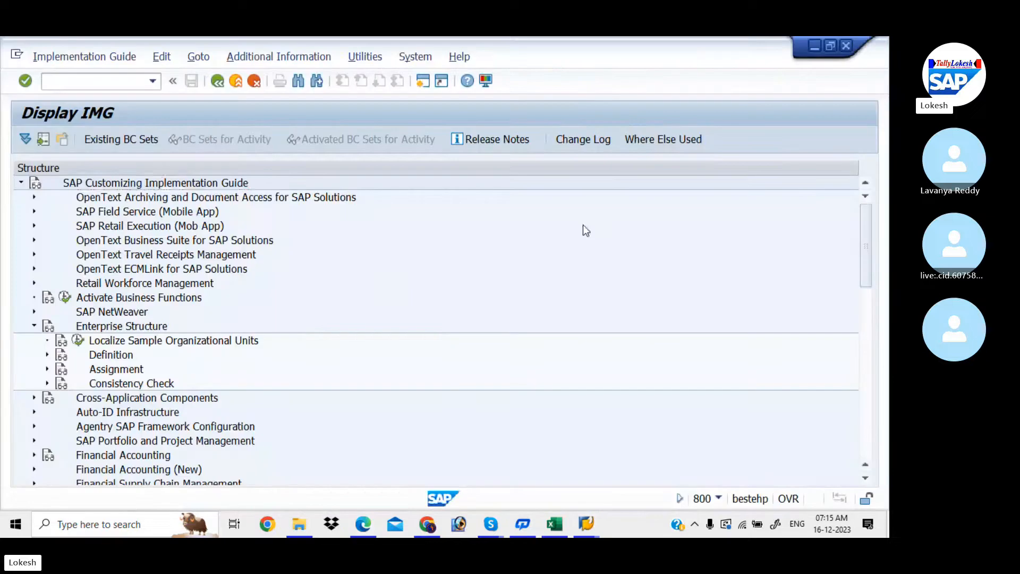
left_click(47, 354)
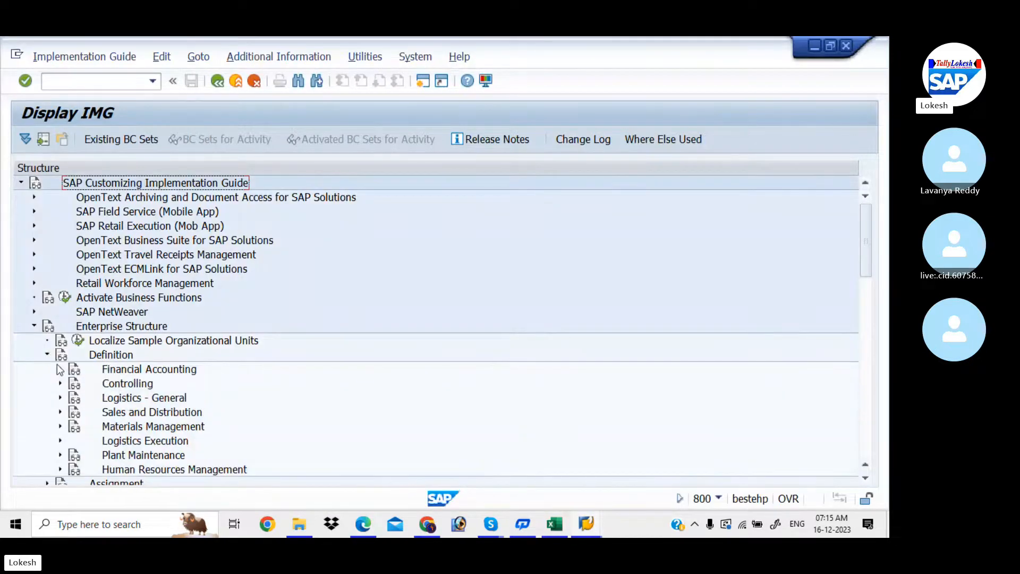
left_click(60, 368)
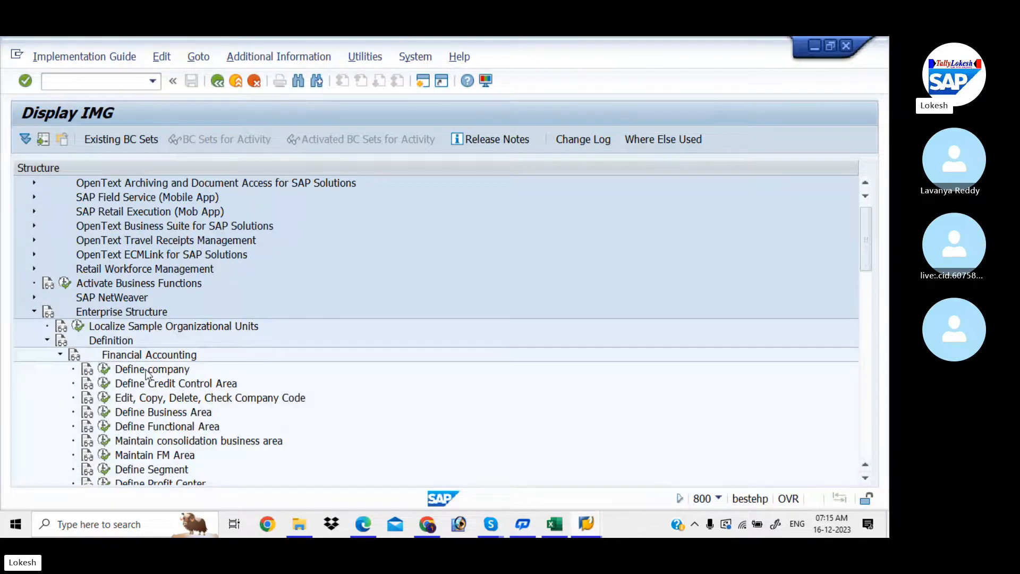
left_click(88, 372)
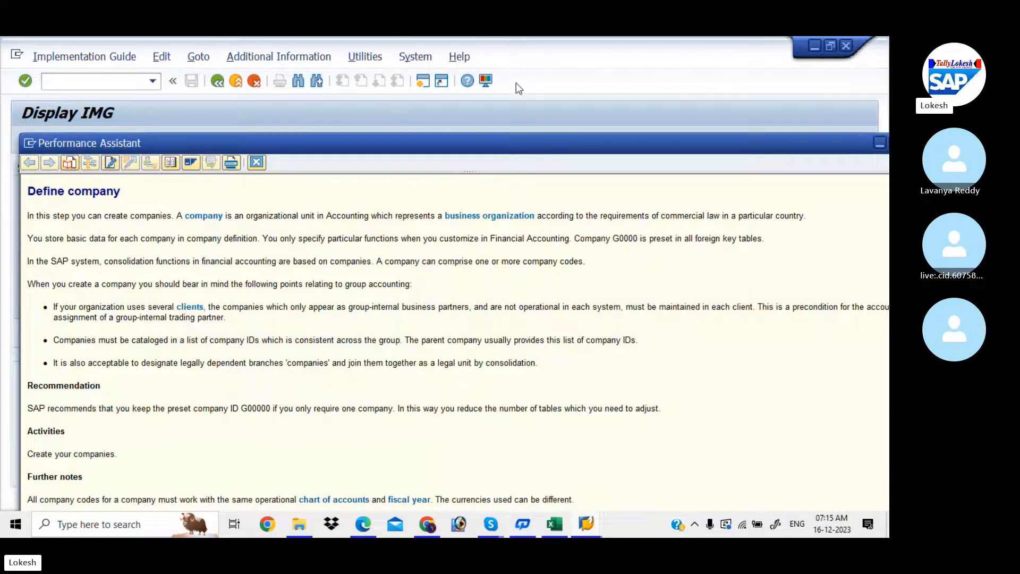
left_click_drag(528, 145, 477, 95)
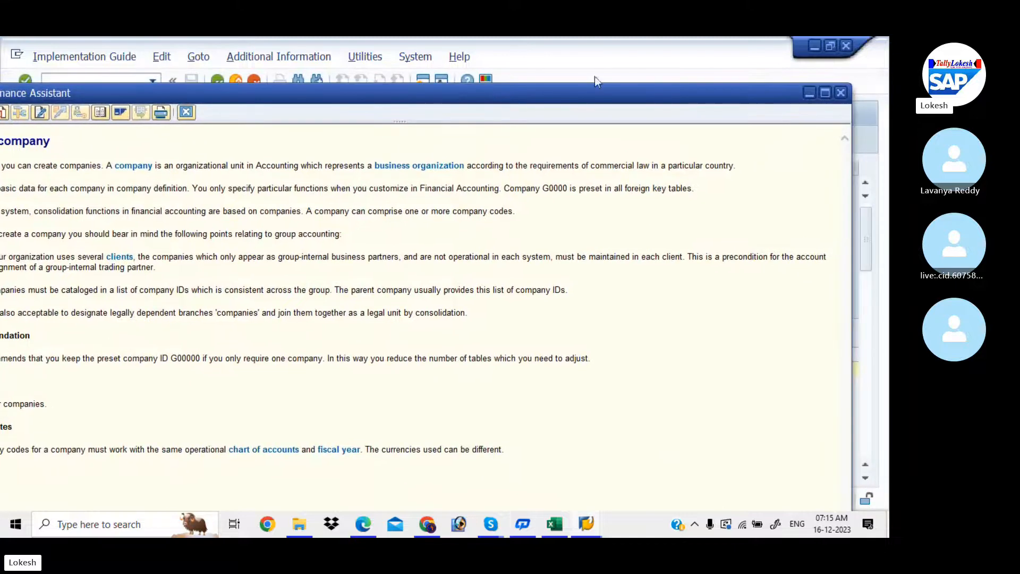
left_click(835, 93)
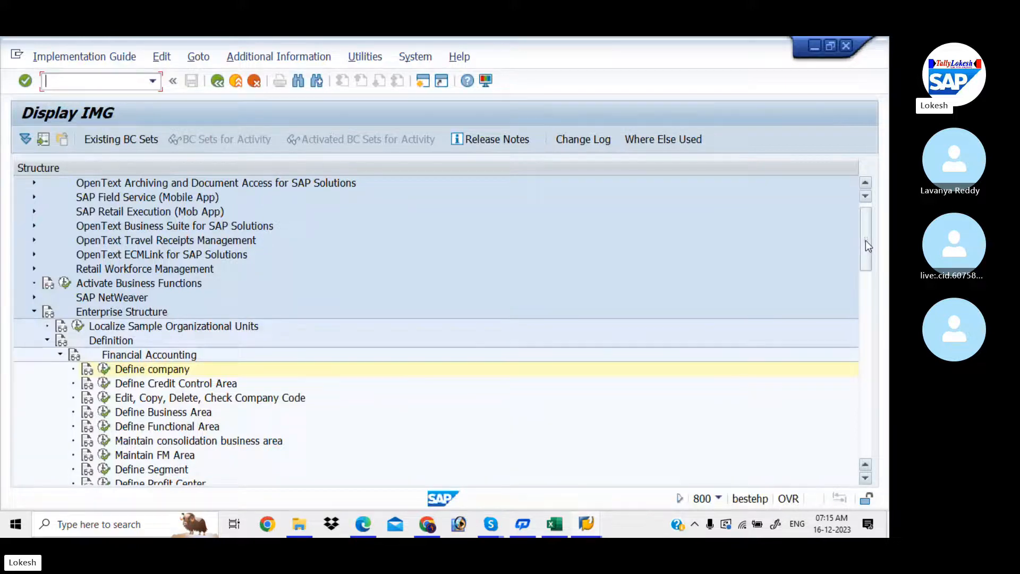
- Display IMG activity keys via Additional Information > Display Key, then run Define company
scroll(865, 240, "down", 2)
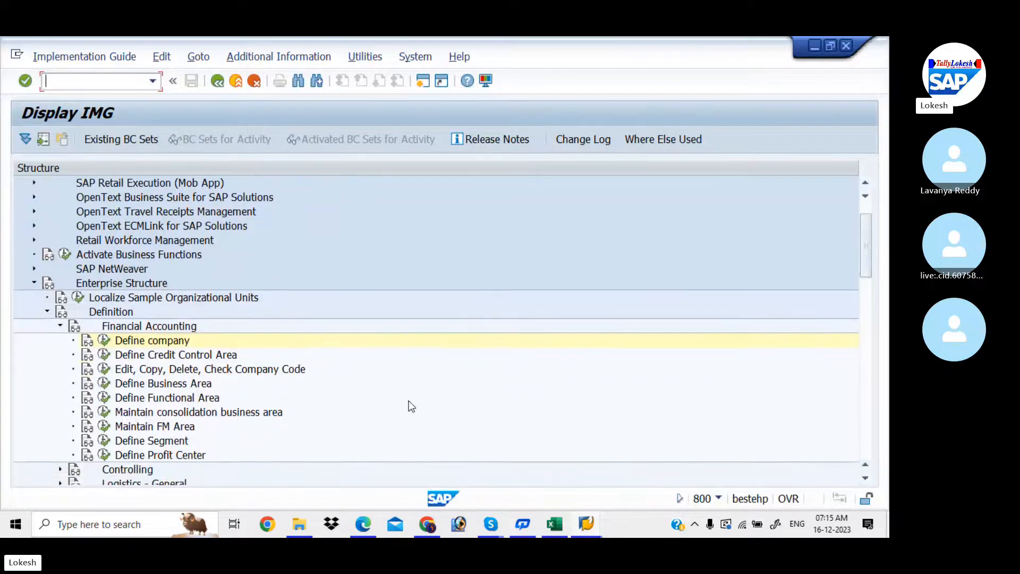
left_click(365, 57)
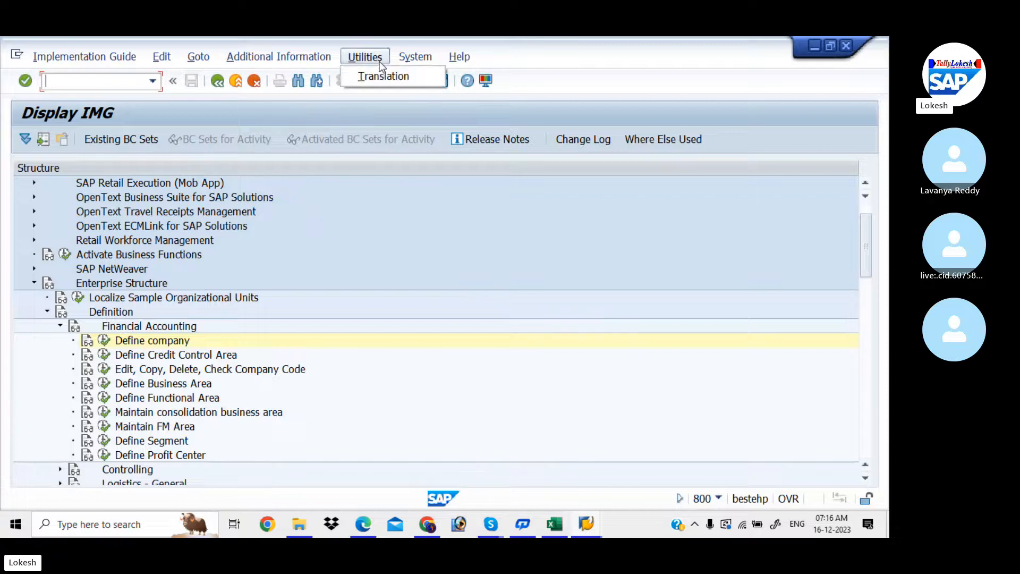
mouse_move(326, 60)
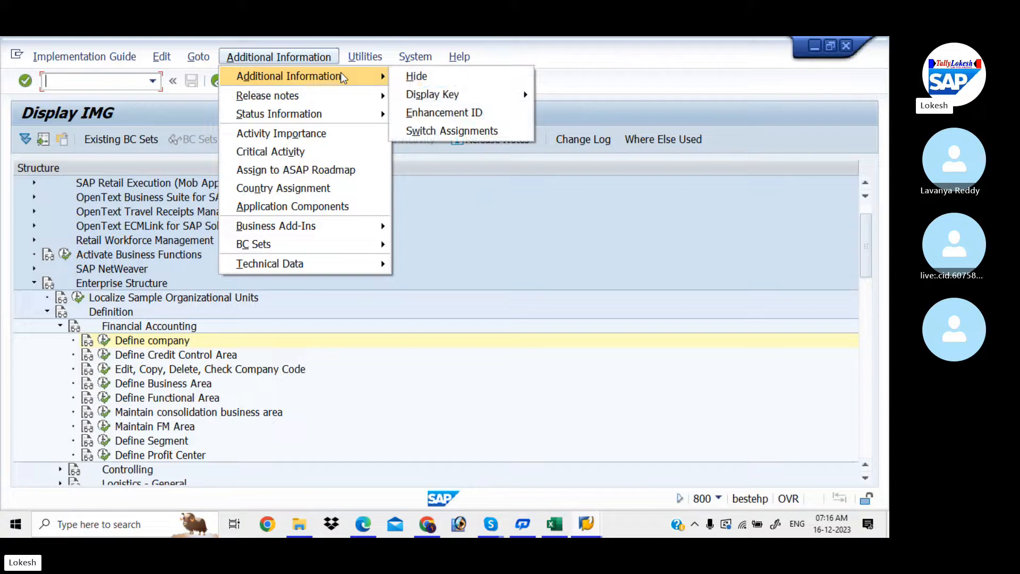
mouse_move(521, 98)
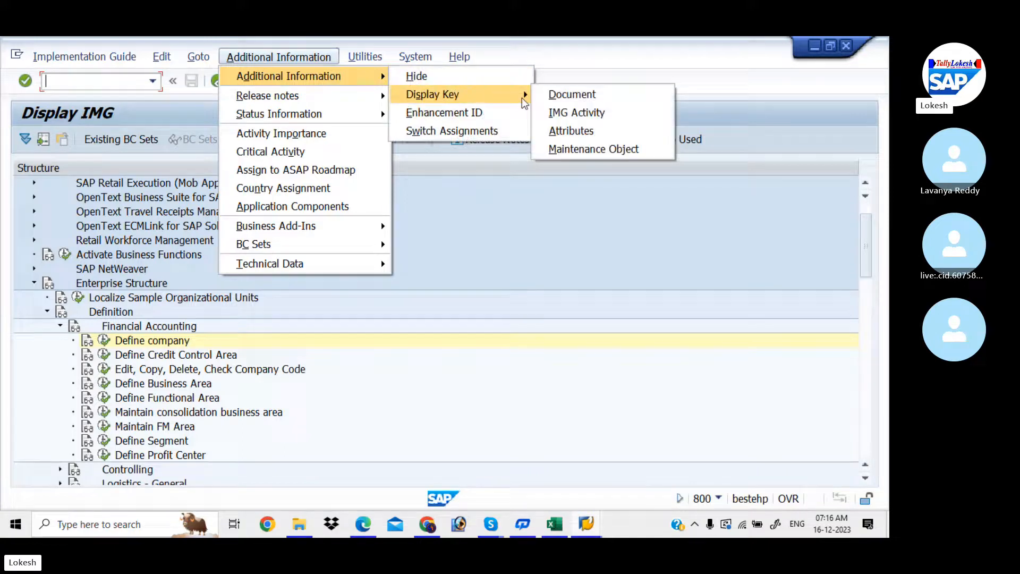
left_click(577, 113)
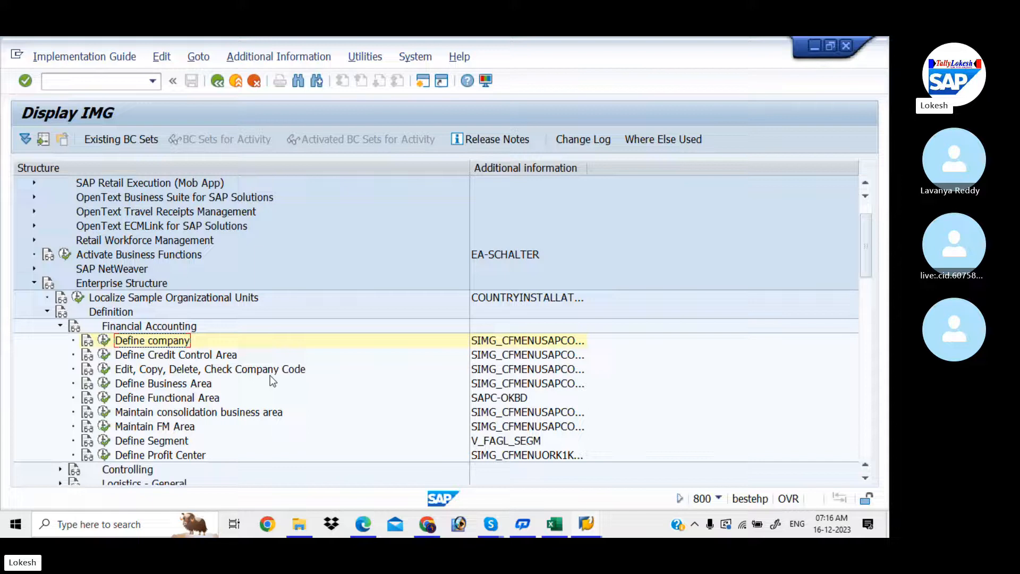
left_click(105, 340)
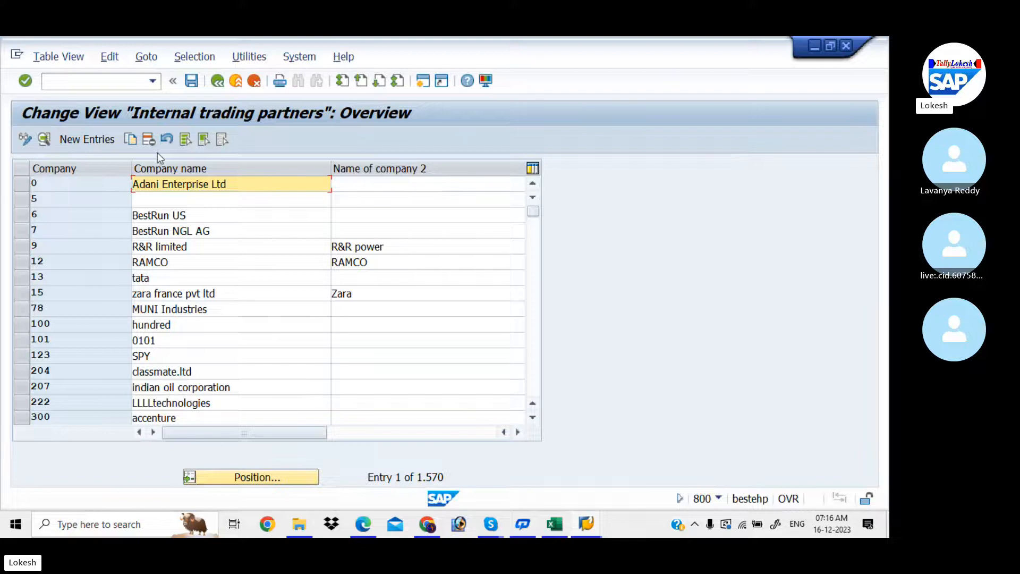
- Start a new company entry from the Internal trading partners overview
left_click(87, 139)
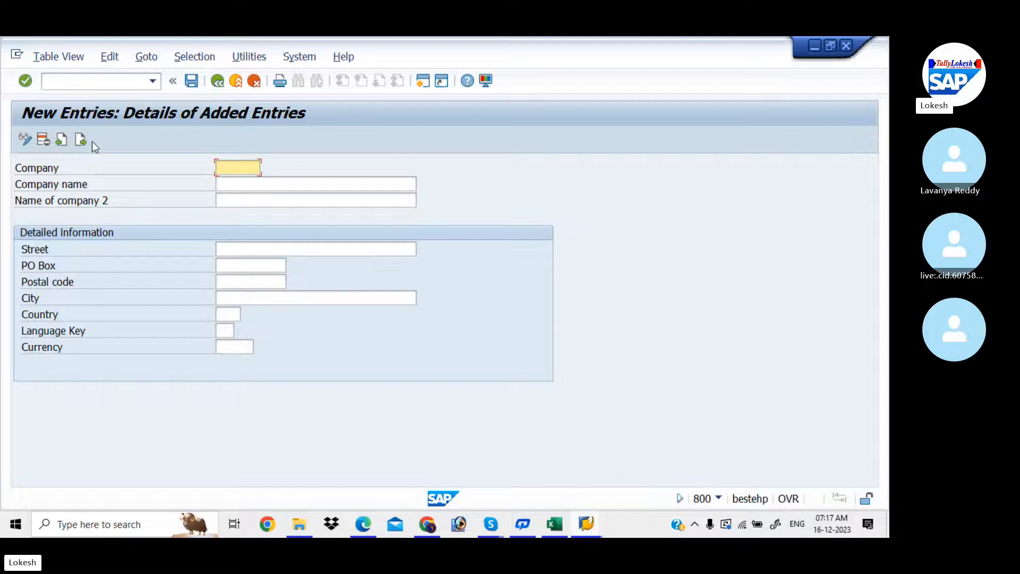
type("LOKES")
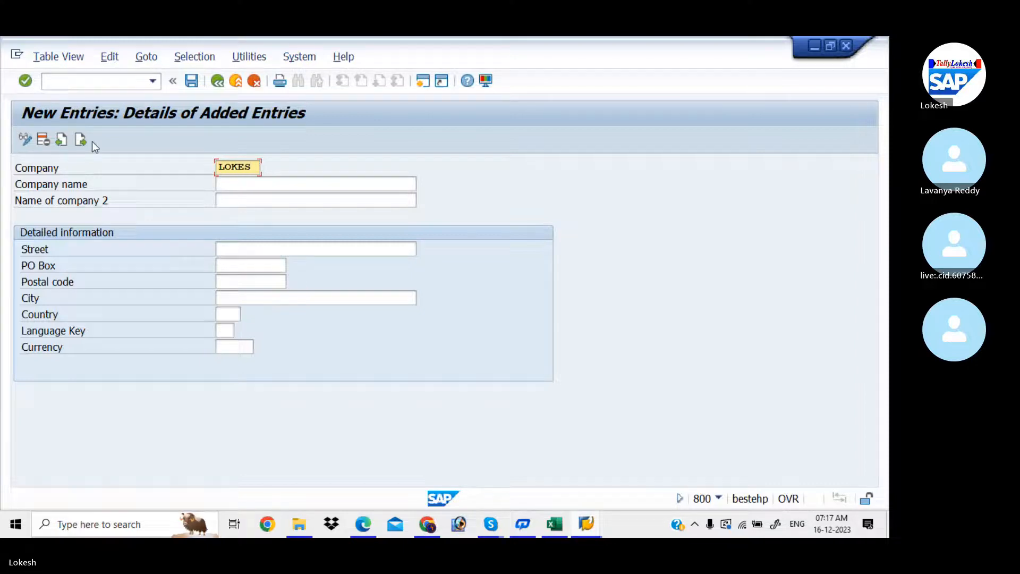
type("H")
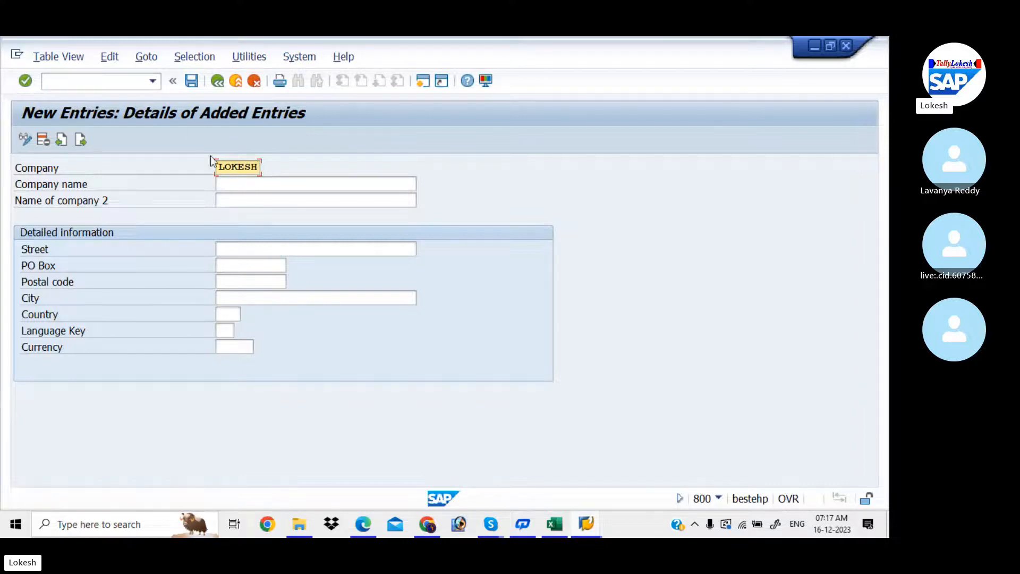
left_click(243, 183)
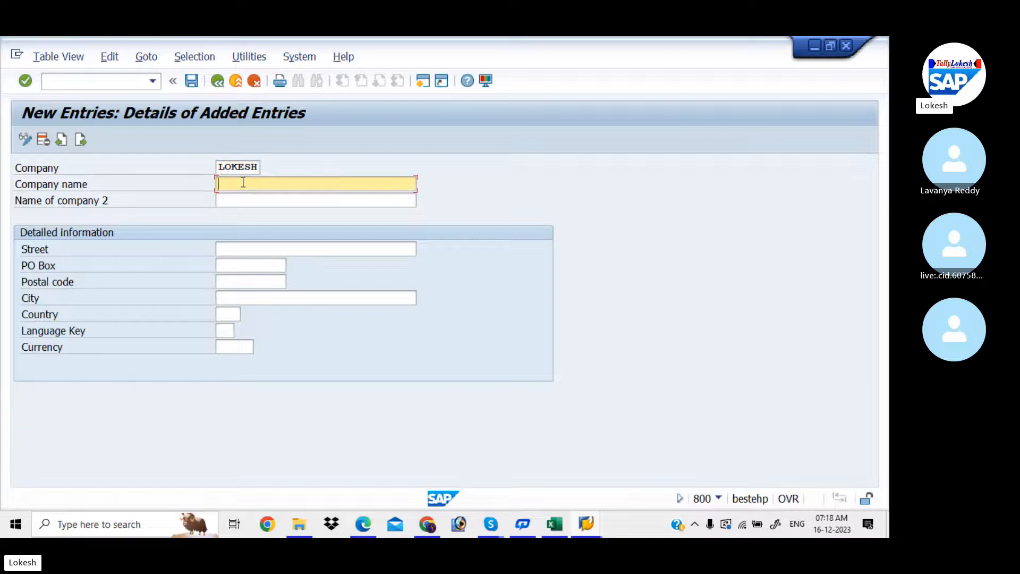
type("LOKESH")
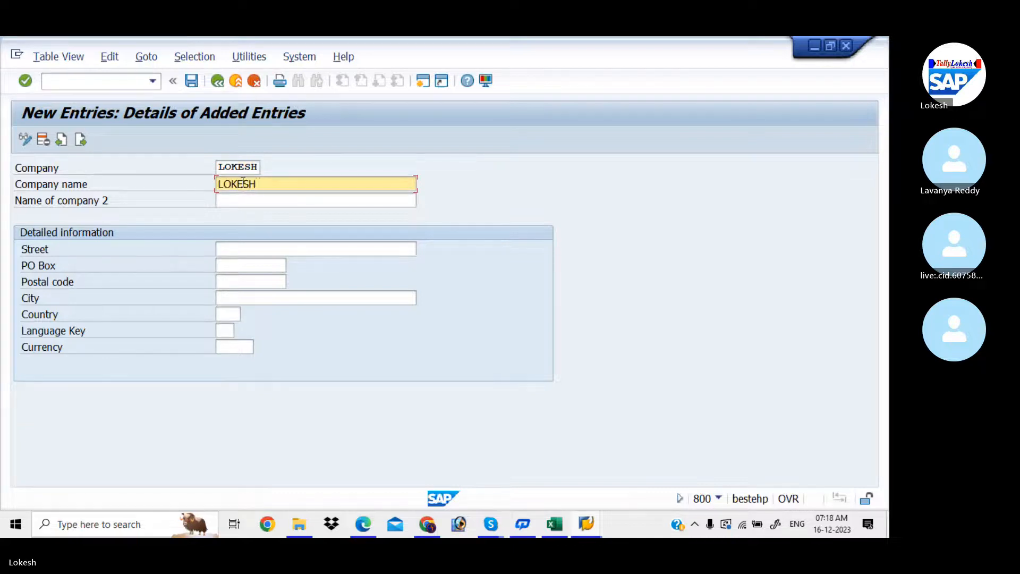
type(" INTO")
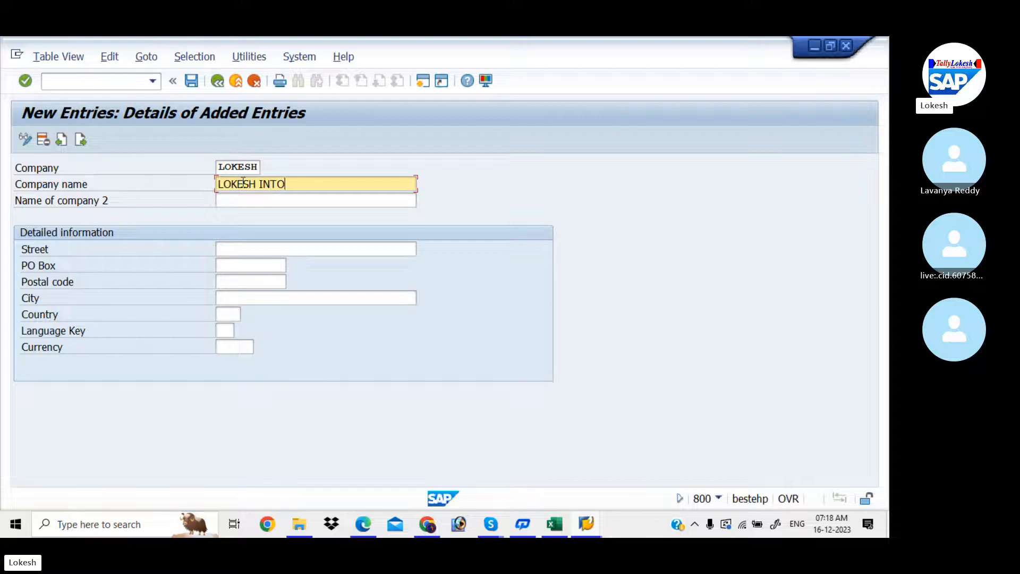
type(" TECH PVT LTD")
left_click(263, 248)
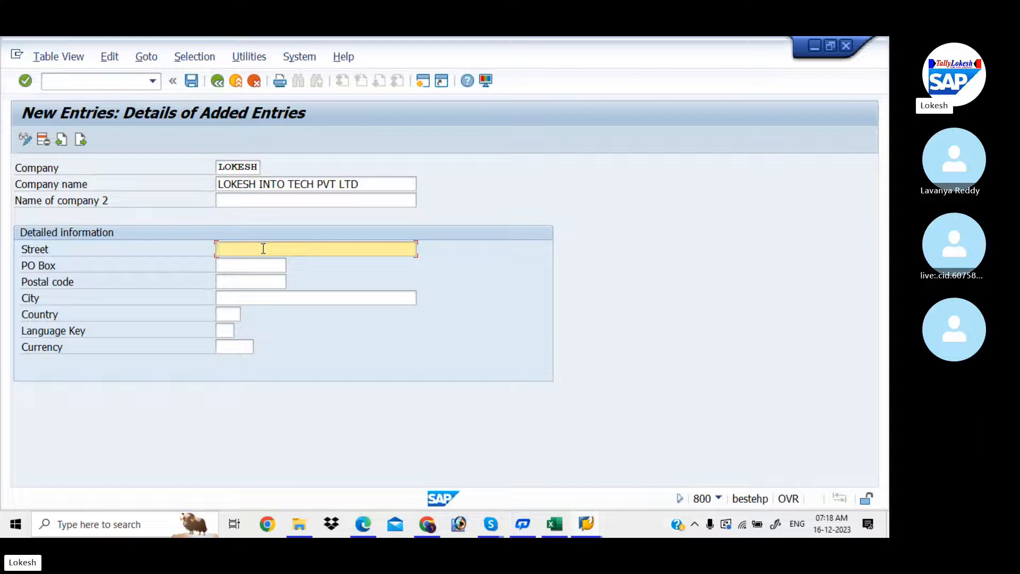
type("KADAPA")
left_click(261, 266)
type("5")
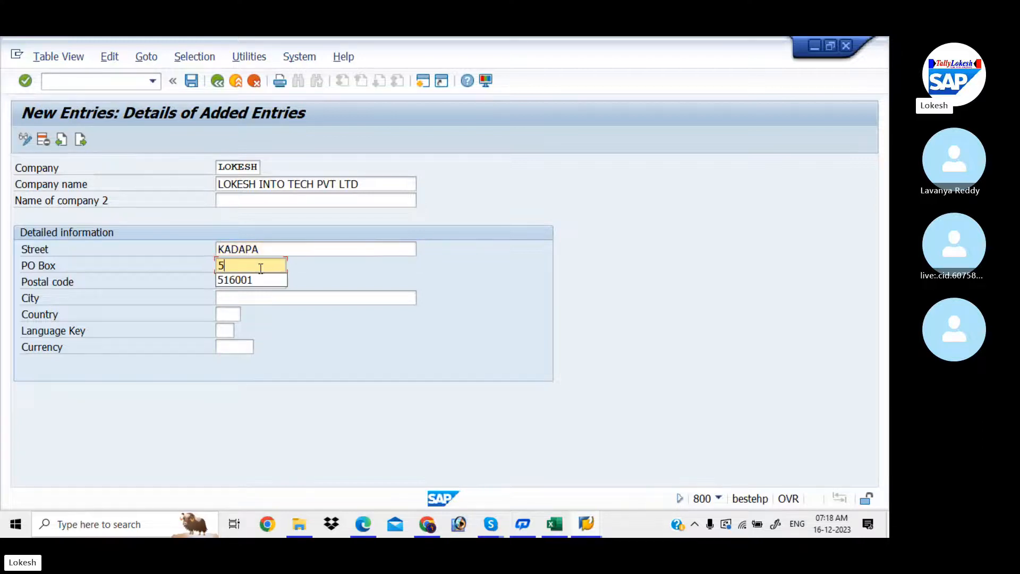
type("16001")
left_click(248, 281)
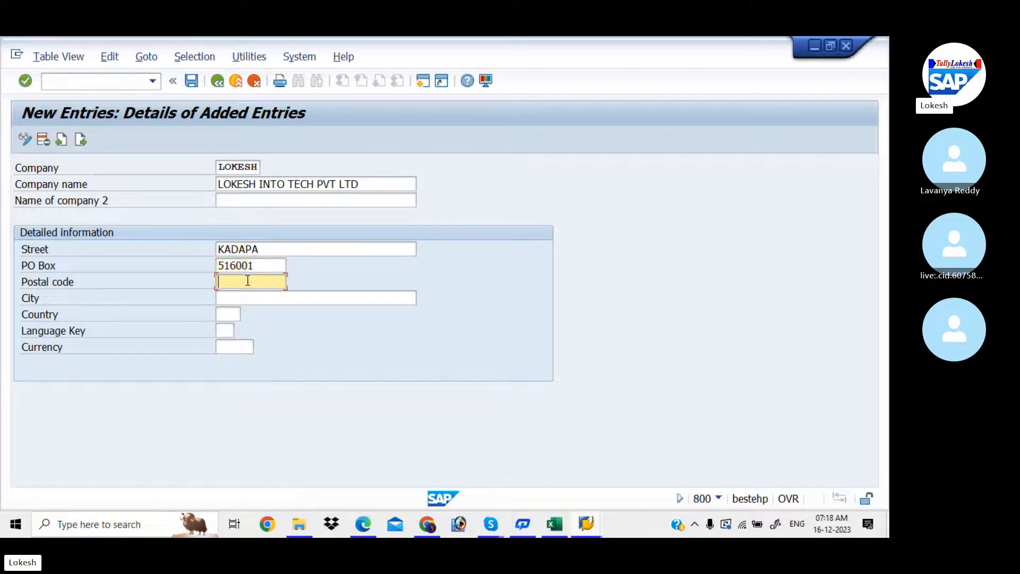
type("516001")
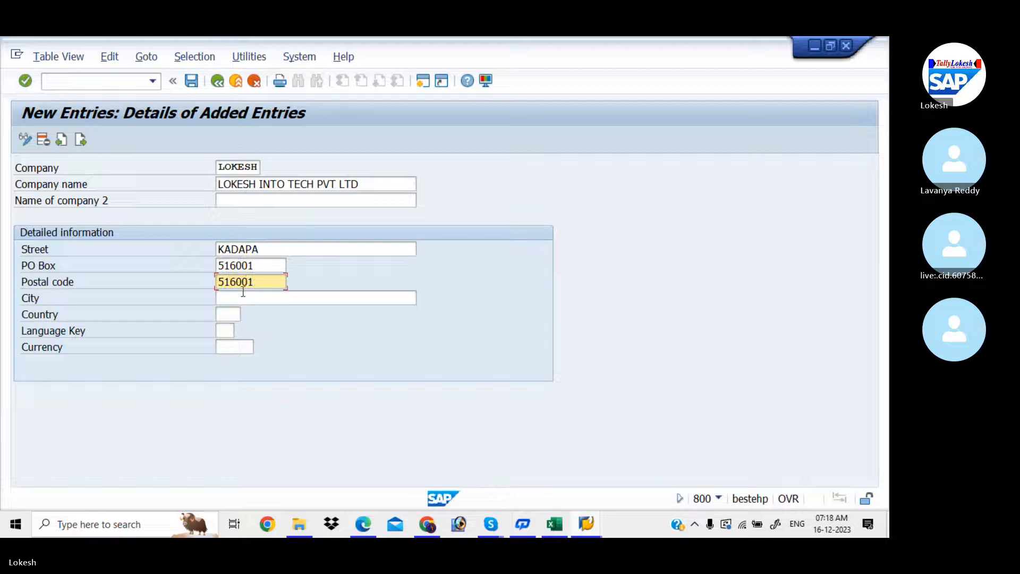
left_click(240, 298)
type("K")
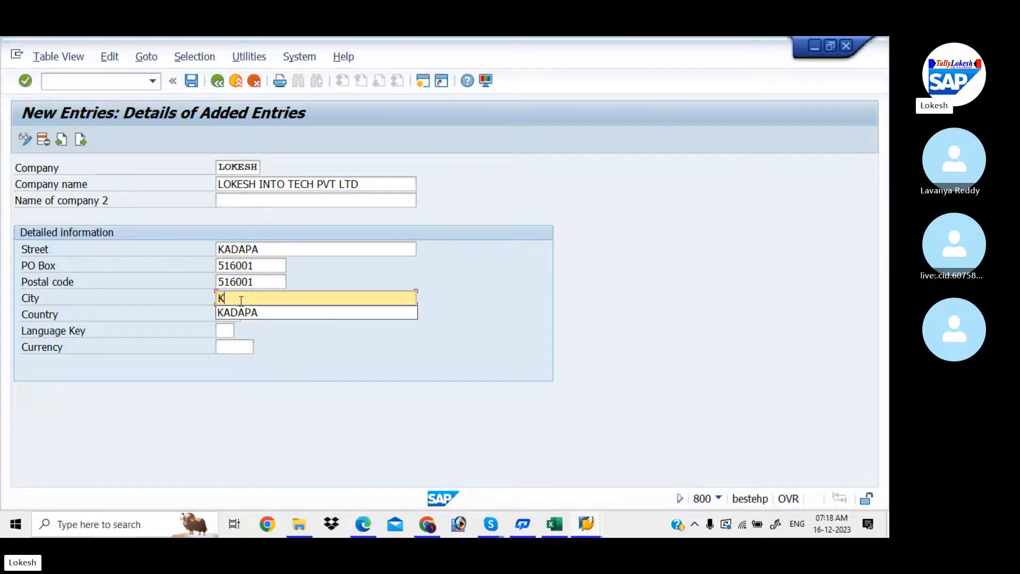
type("ADAPA")
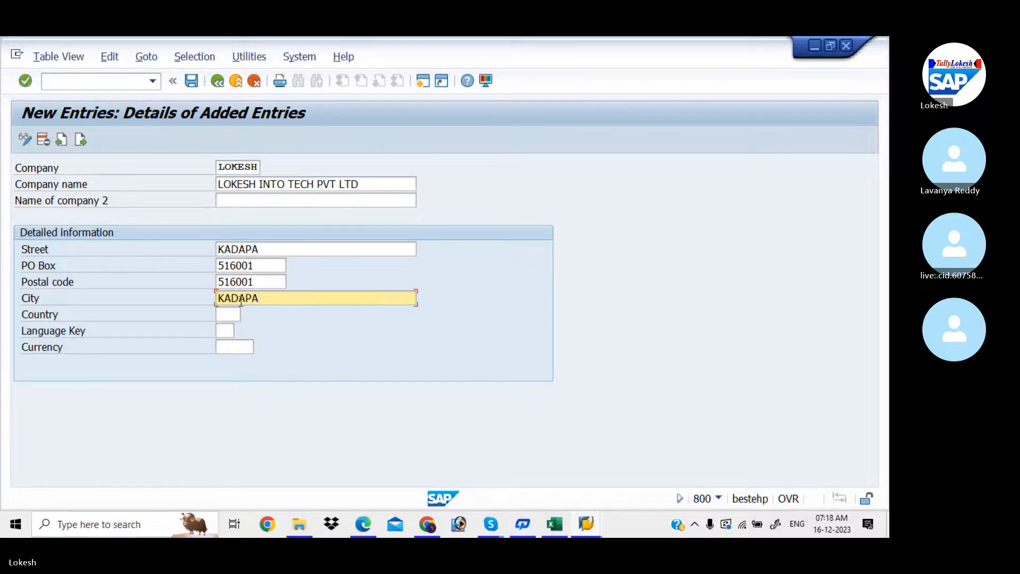
left_click_drag(272, 246, 204, 243)
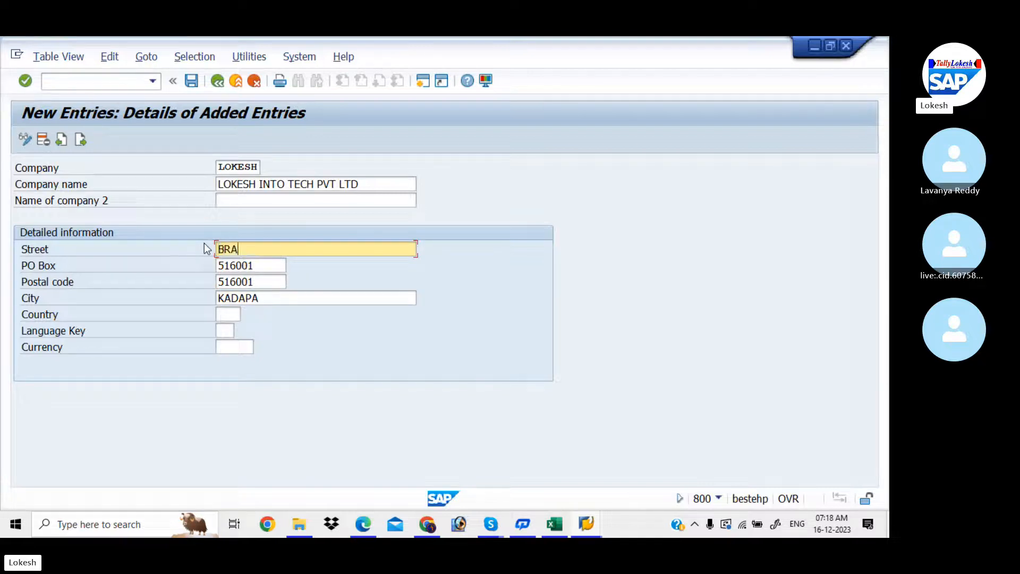
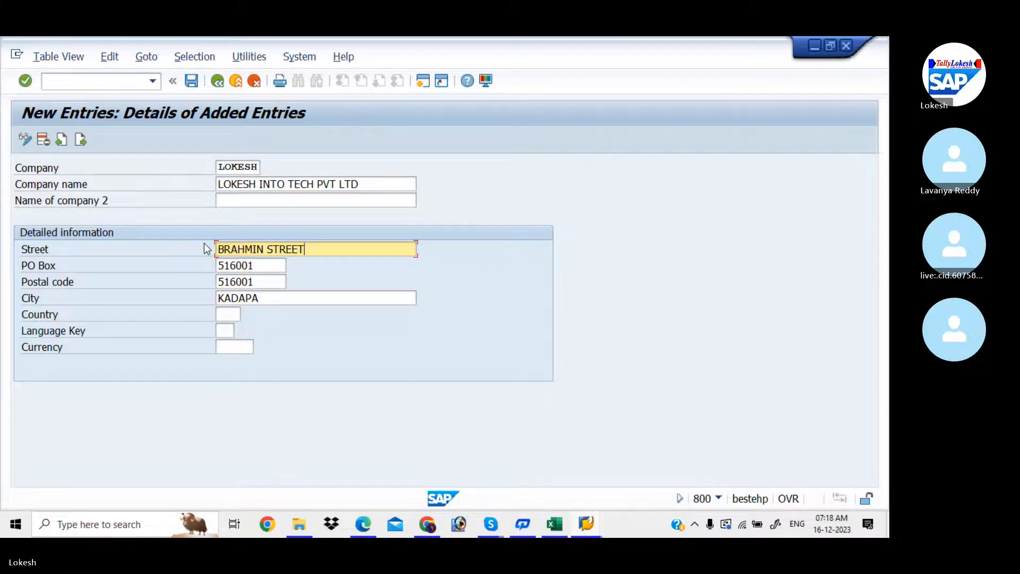
- Set the company's country to IN, language to EN and currency to INR
left_click(231, 315)
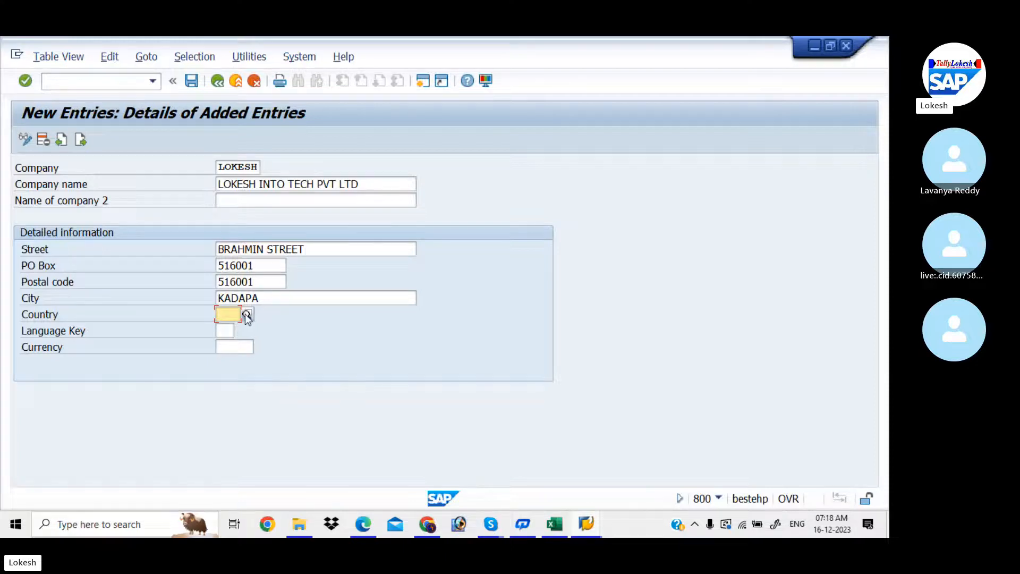
left_click(247, 315)
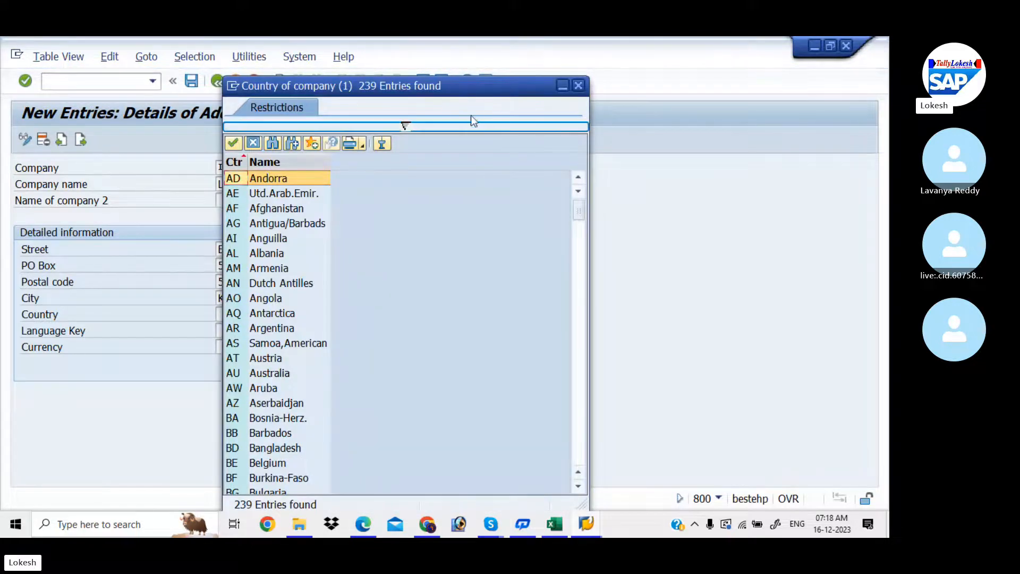
left_click(579, 87)
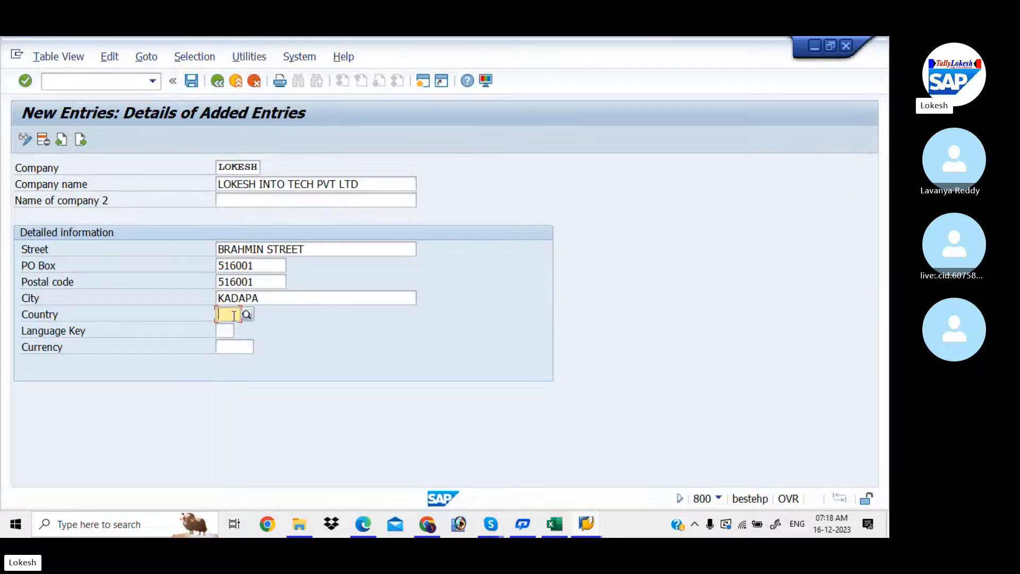
type("IN")
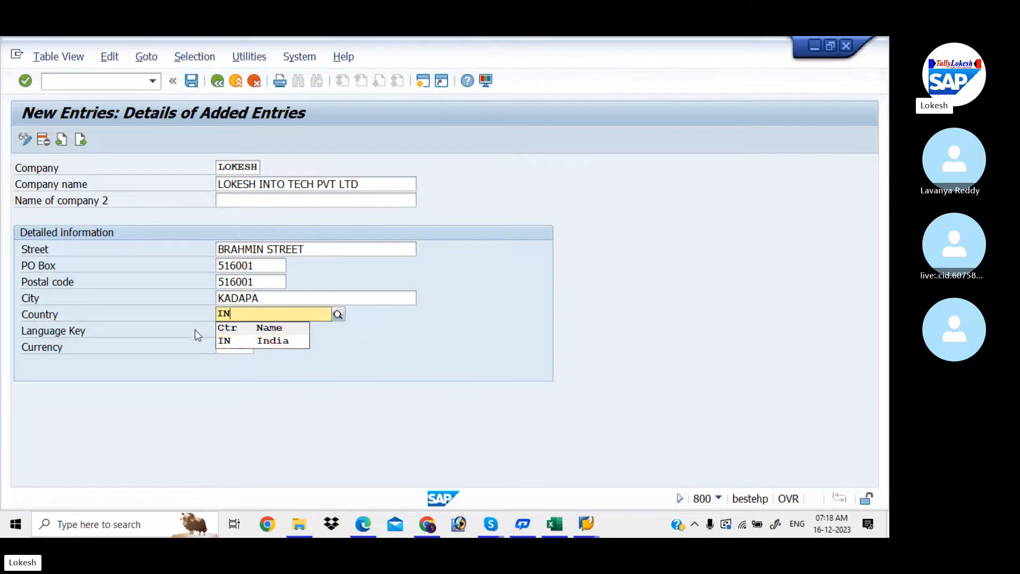
left_click(234, 340)
left_click(229, 332)
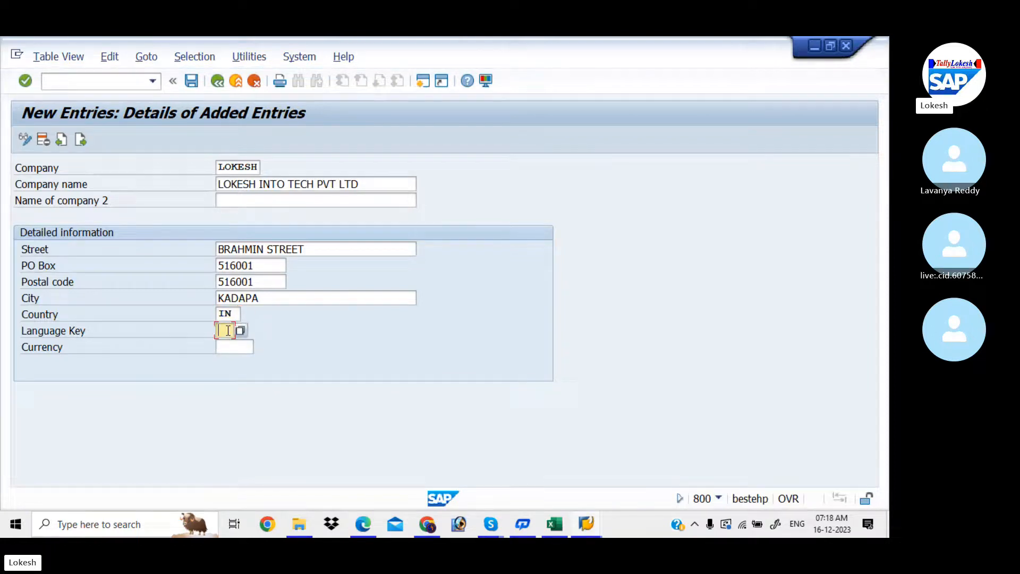
type("EN")
left_click(228, 347)
type("IN")
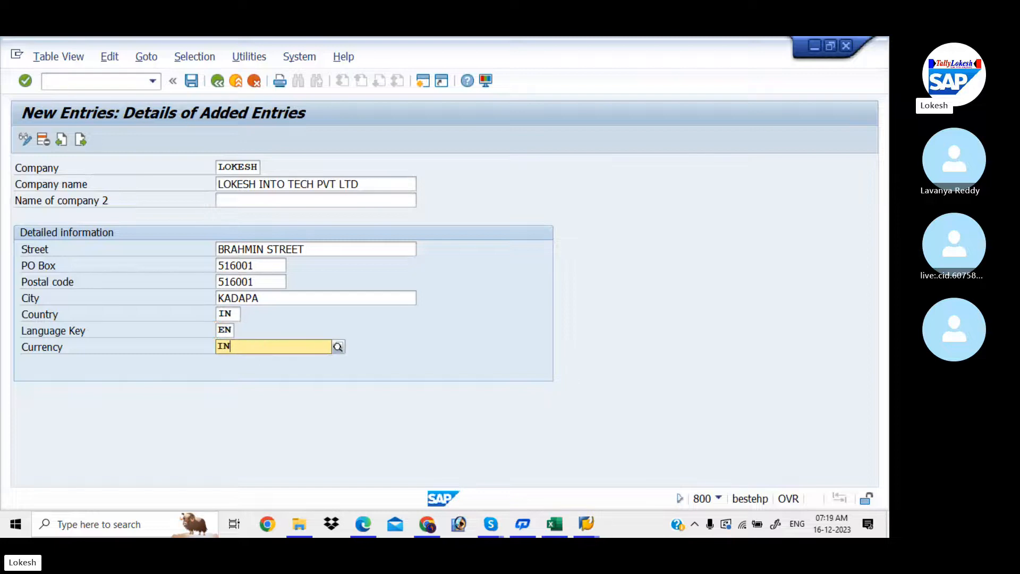
type("R")
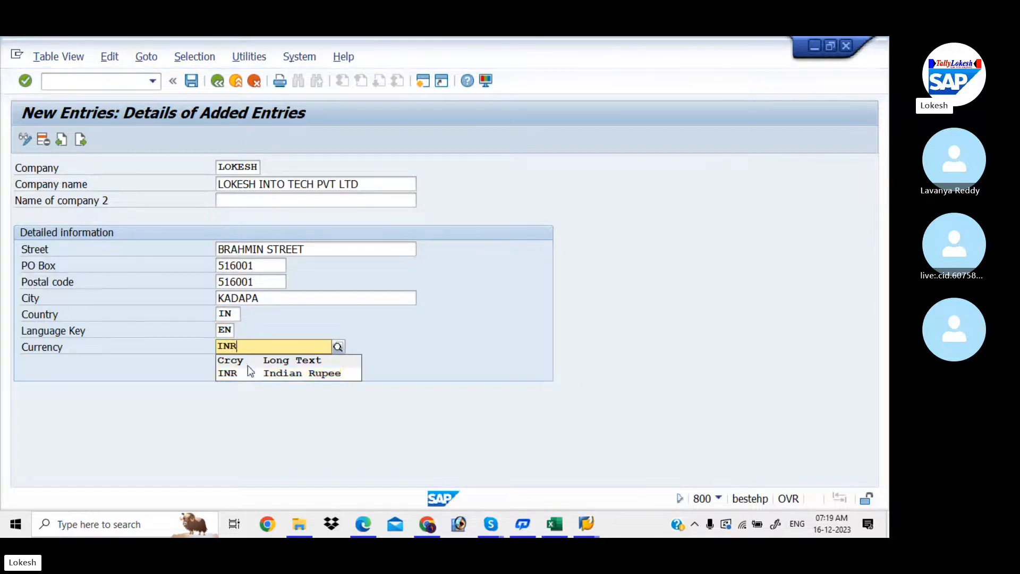
left_click(247, 374)
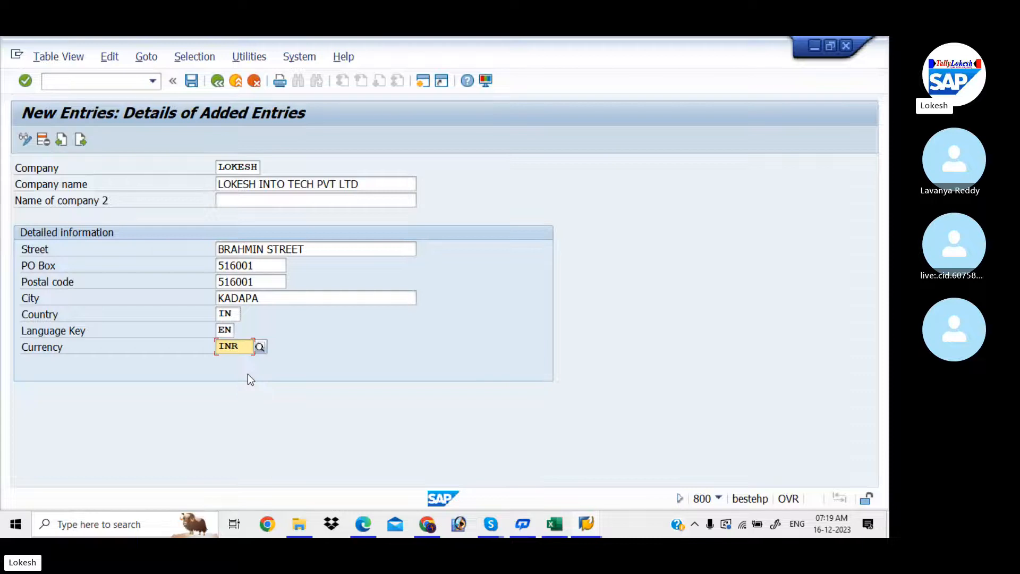
- Check the entry and change the duplicate company code LOKESH to LOKESO
key("Return")
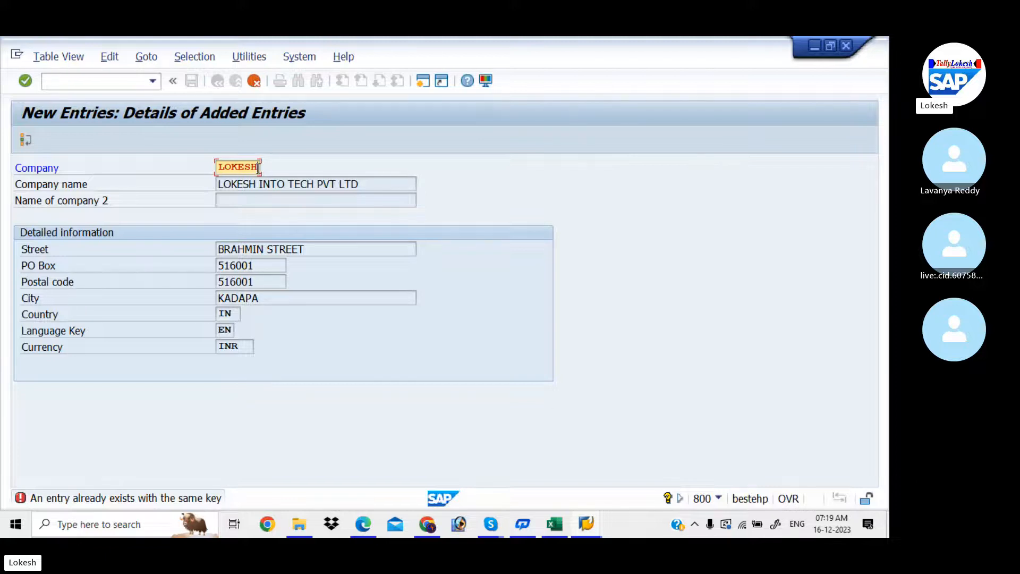
key("BackSpace")
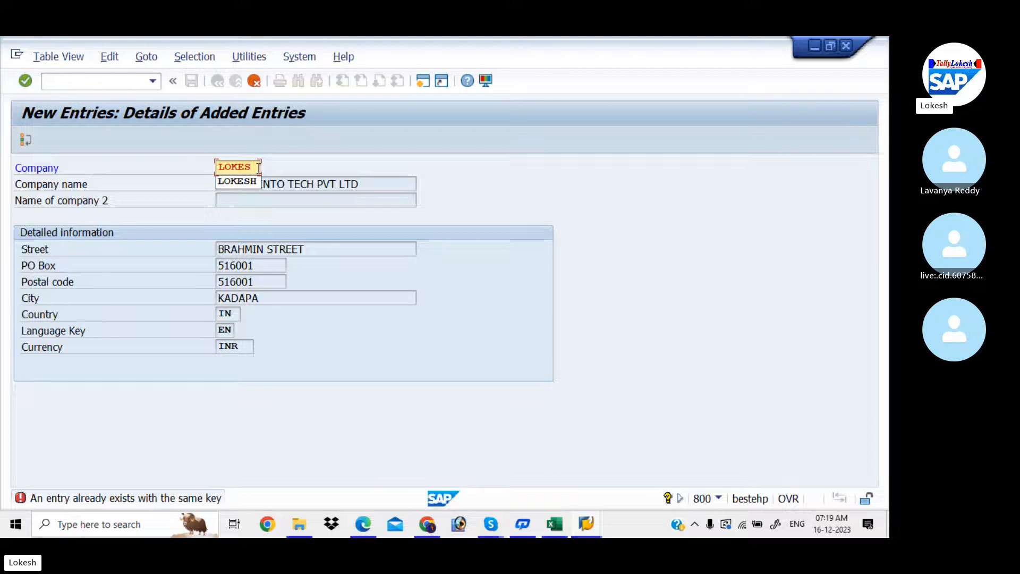
key("BackSpace")
type("S")
type("O")
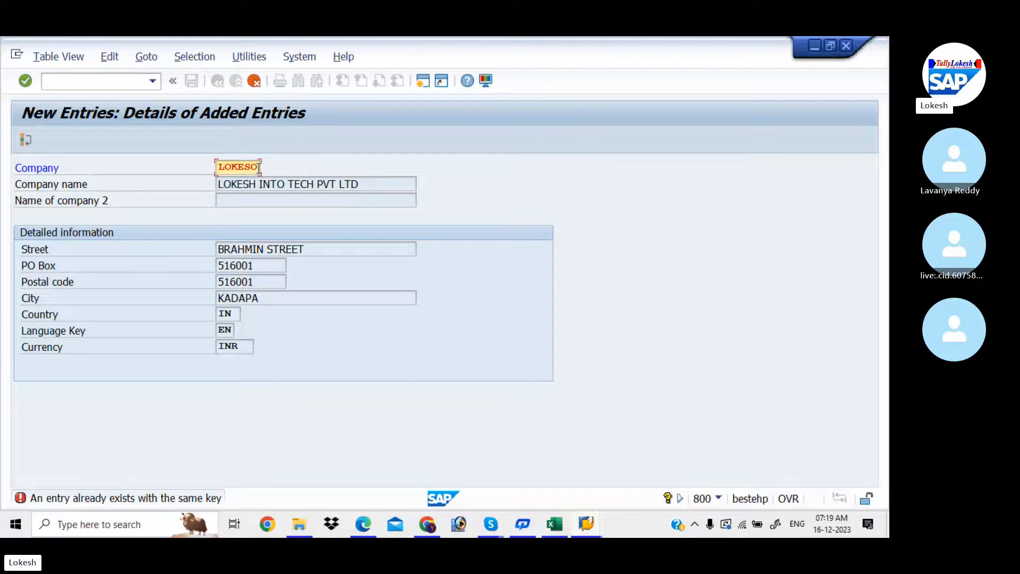
key("Return")
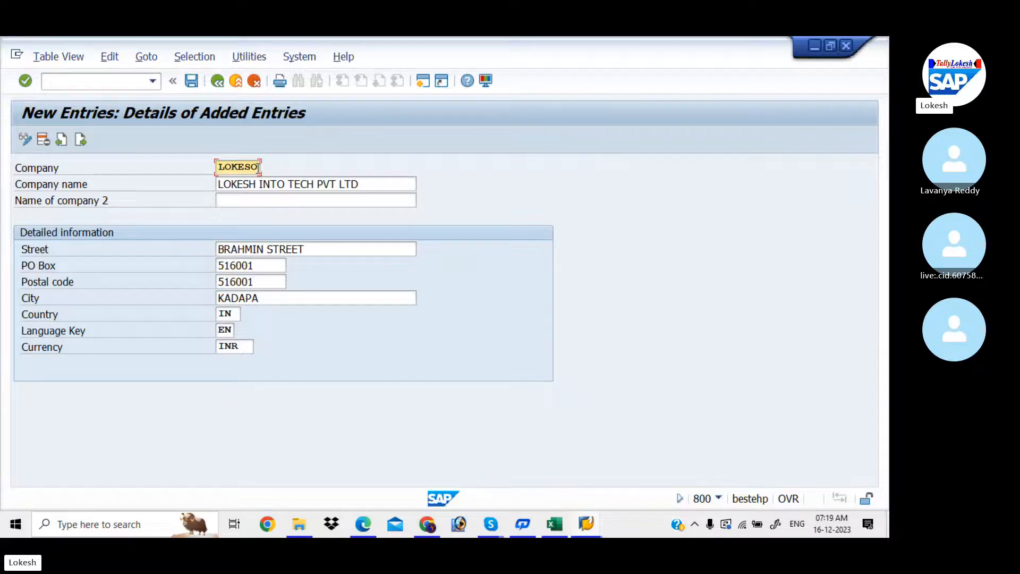
- Review the company code and name, then save the new company entry
left_click_drag(221, 168, 263, 169)
left_click(256, 169)
left_click_drag(223, 167, 366, 185)
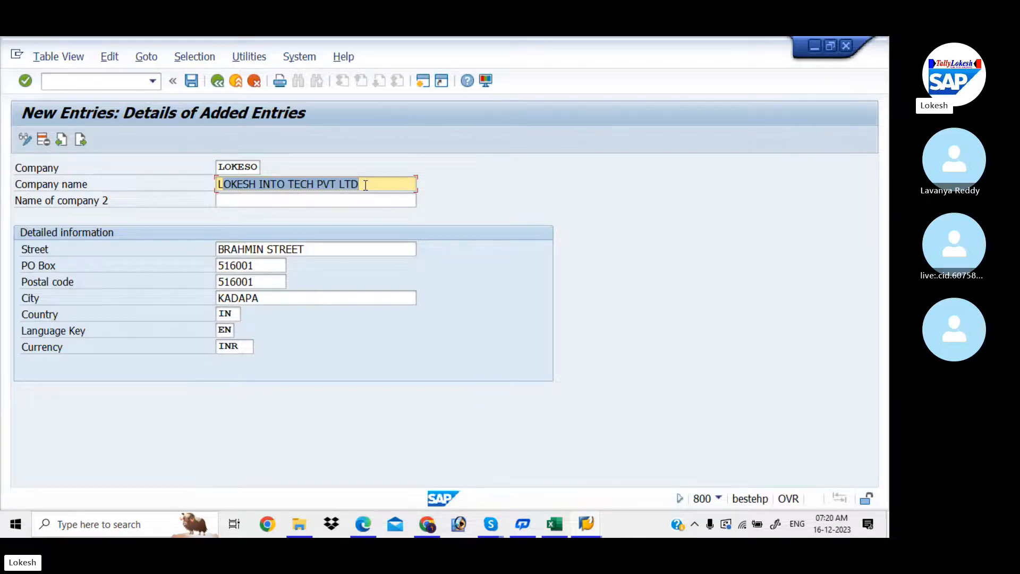
left_click(276, 187)
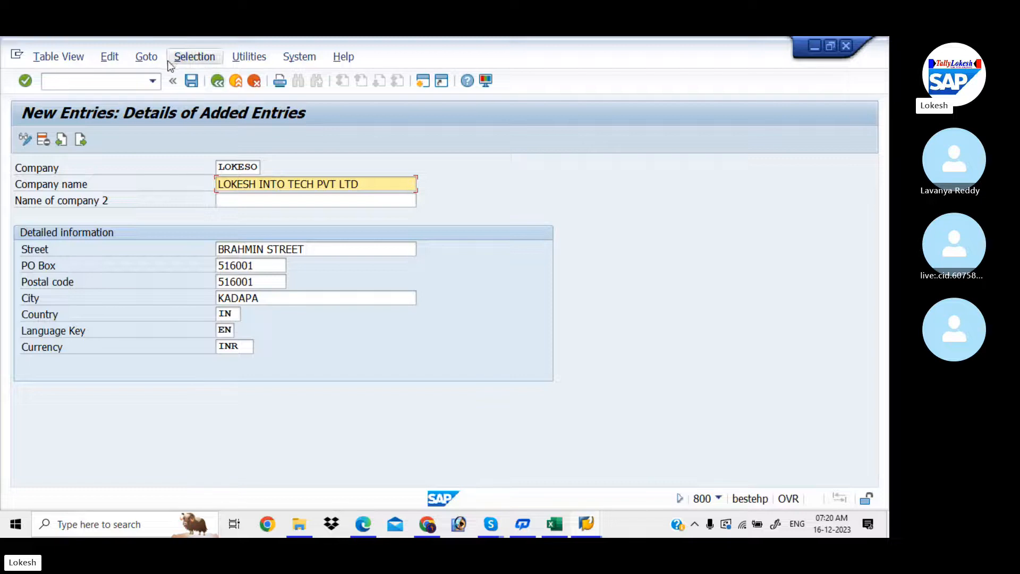
left_click(191, 81)
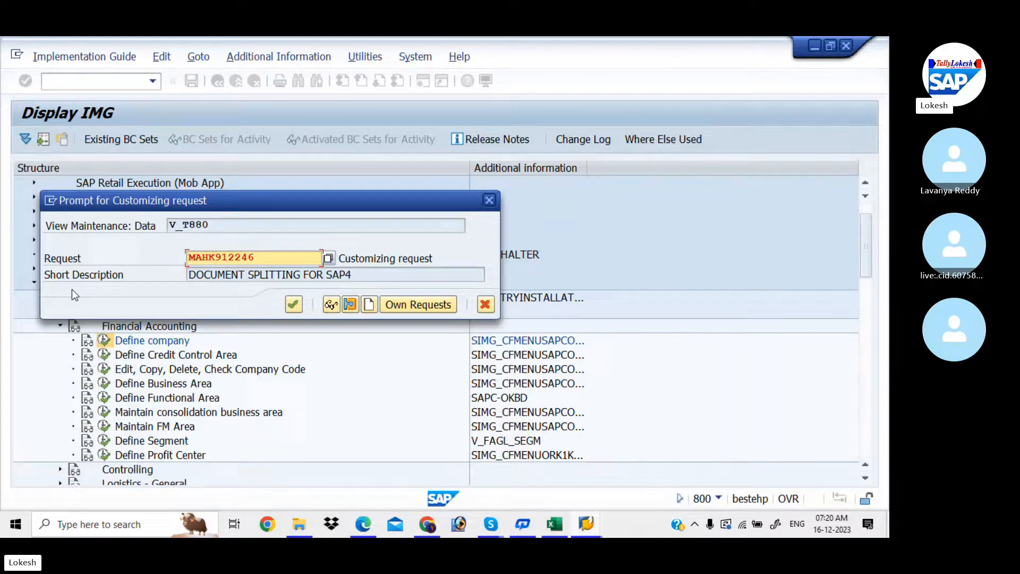
- Save company LOKESO under a new customizing request described 'Define Company for LIT'
left_click(370, 305)
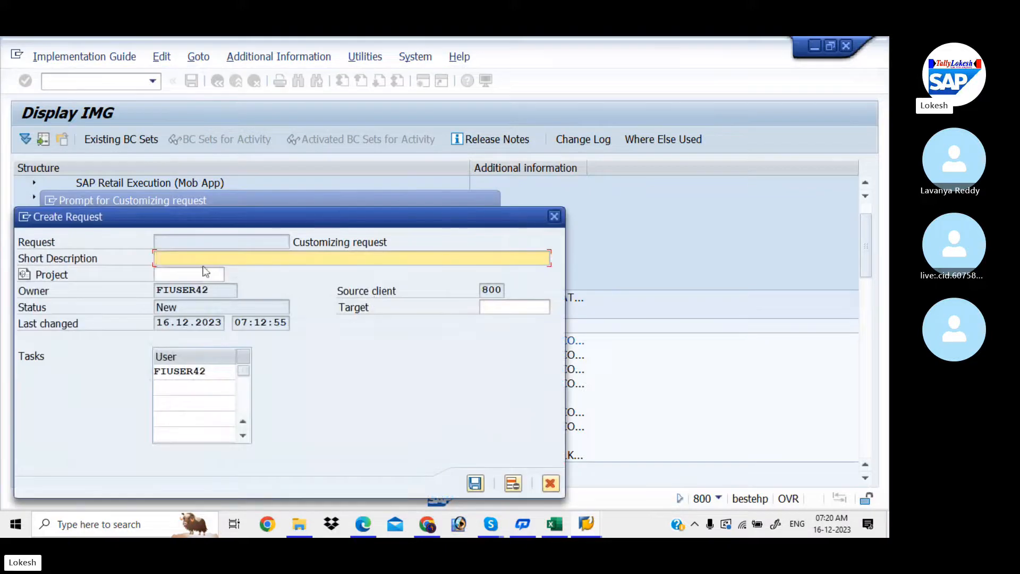
type("E")
key("BackSpace")
type("efine Compan")
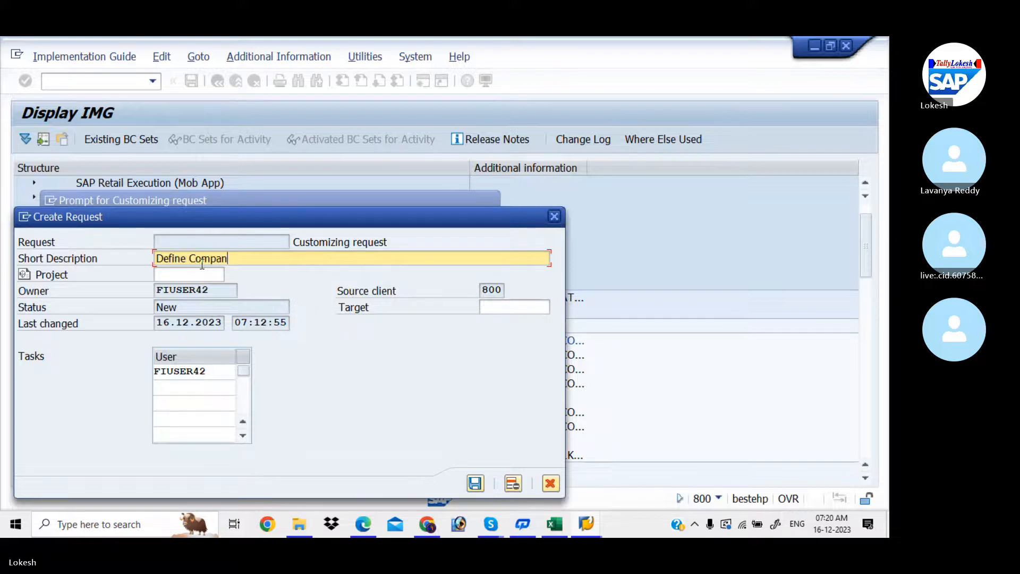
type("y for LIT")
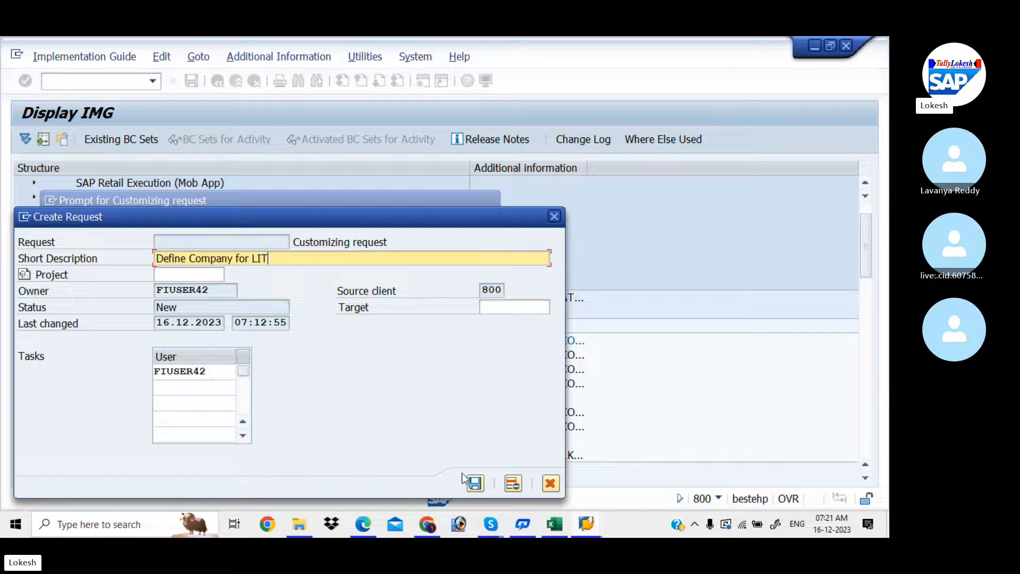
left_click(478, 485)
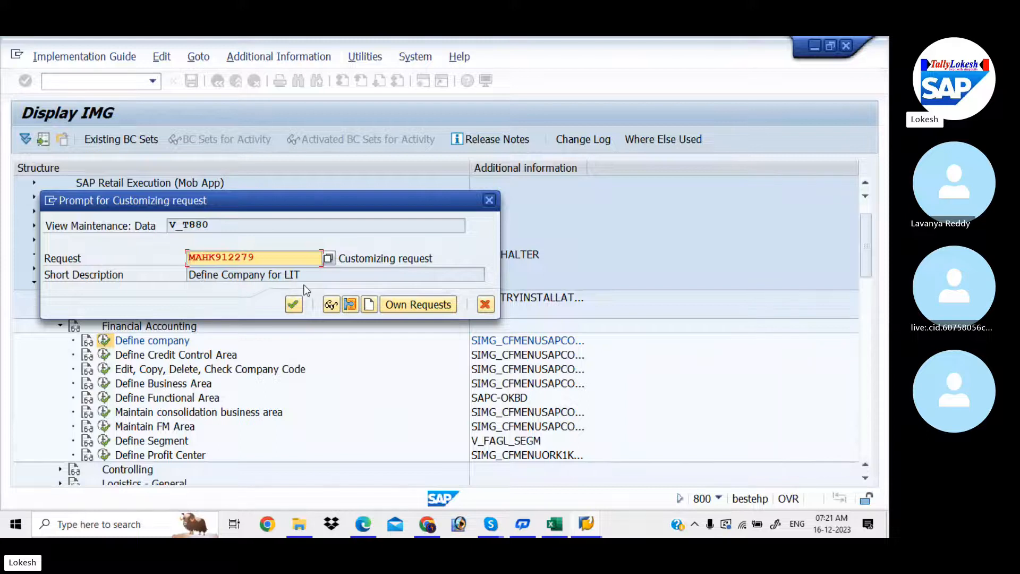
left_click(295, 305)
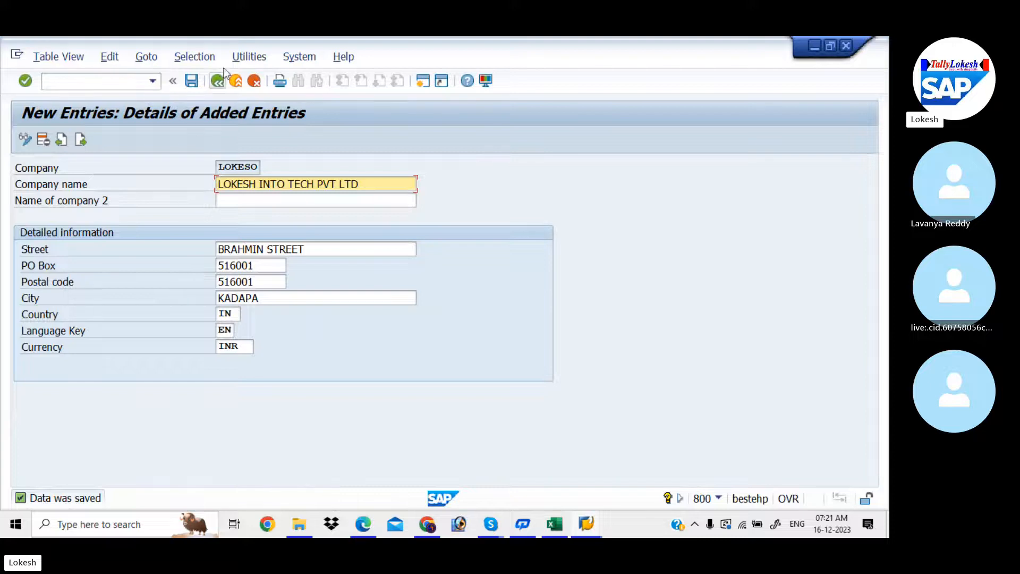
- Go back twice to the Display IMG Financial Accounting activity list
left_click(218, 81)
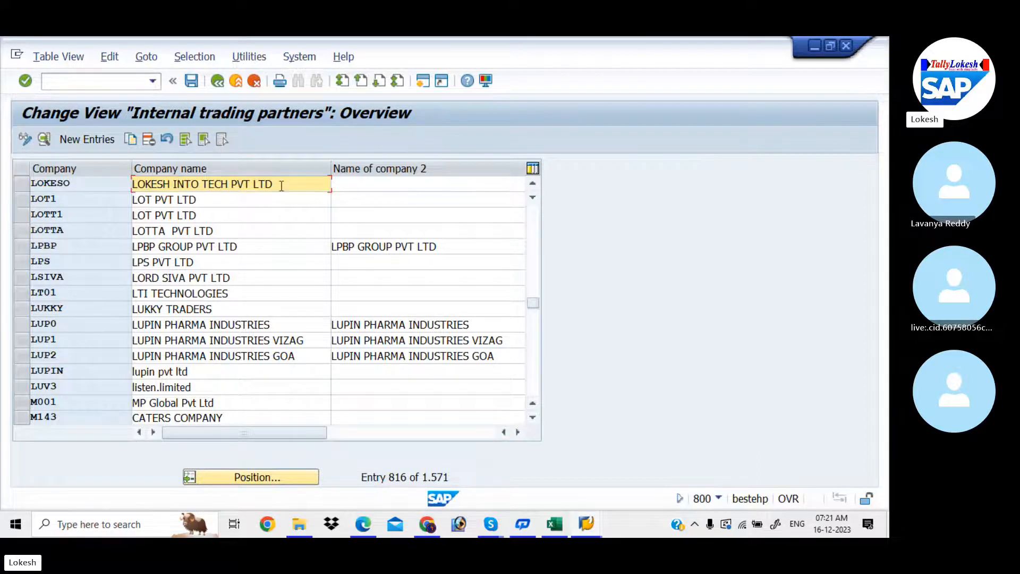
left_click(222, 85)
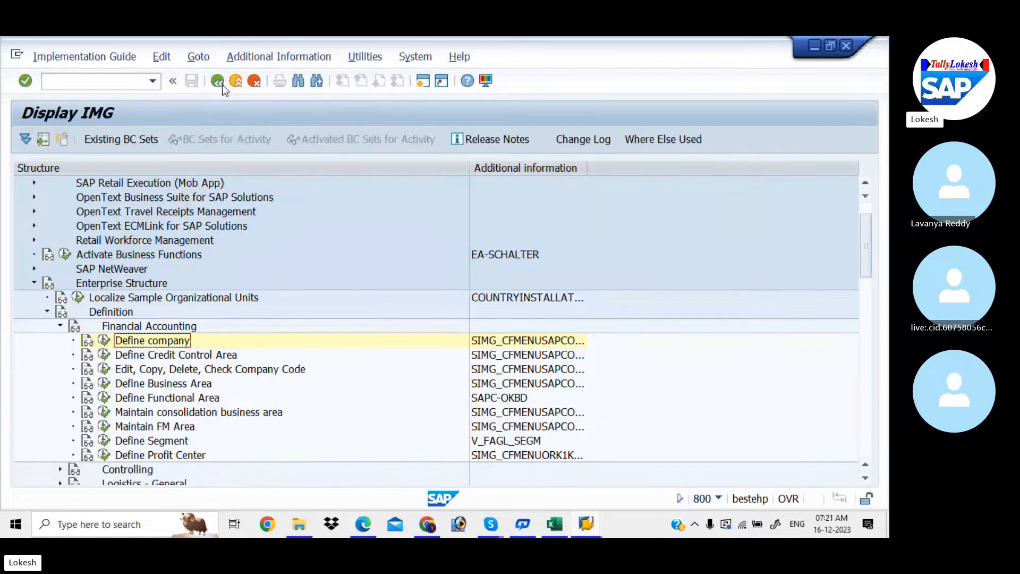
key("alt+Tab")
key("alt+Tab")
key("alt+Tab")
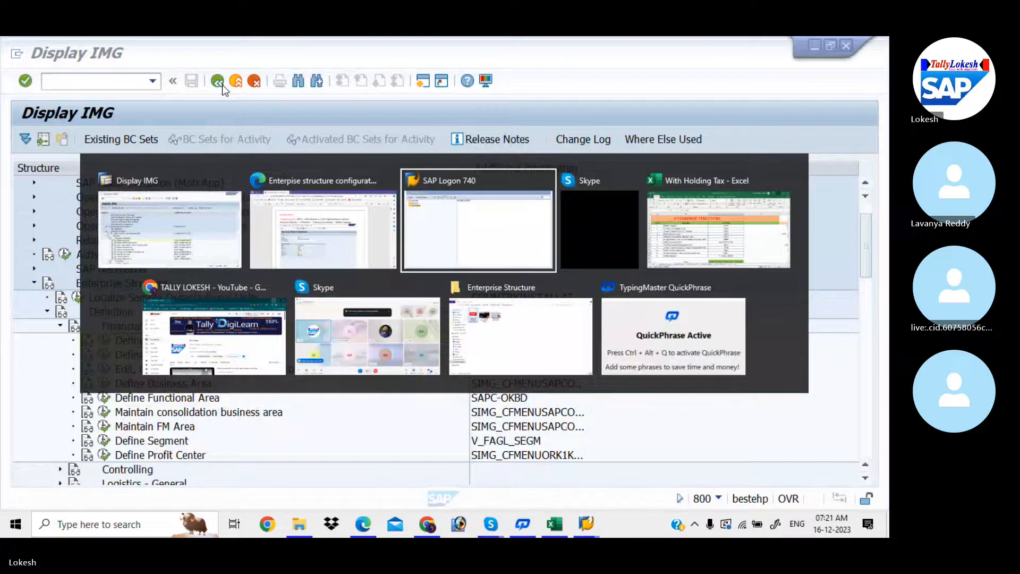
- Enter LOKESO in cell D3 beside Define Company (OX15) in the Excel tracker
key("alt+Tab")
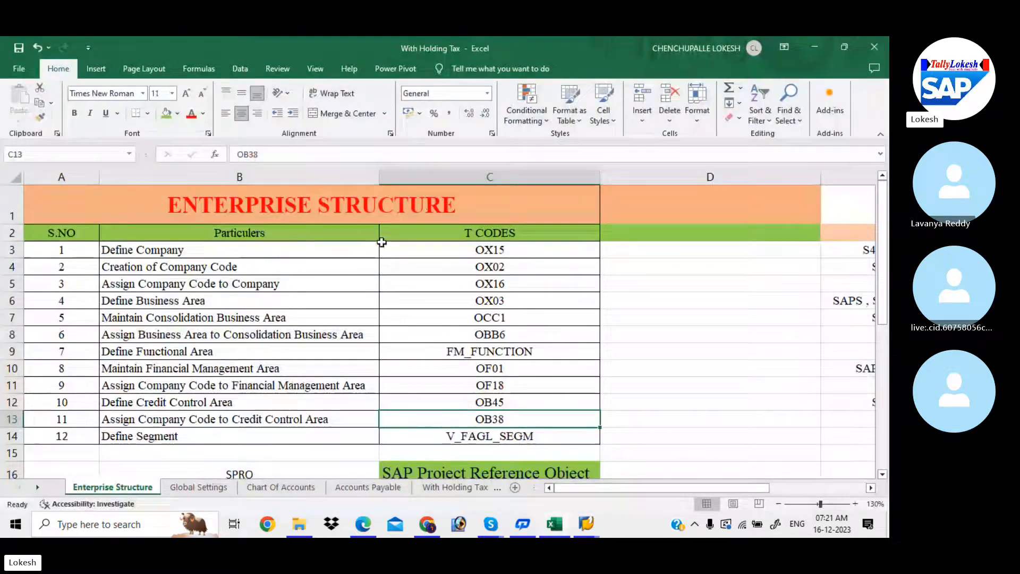
left_click(621, 253)
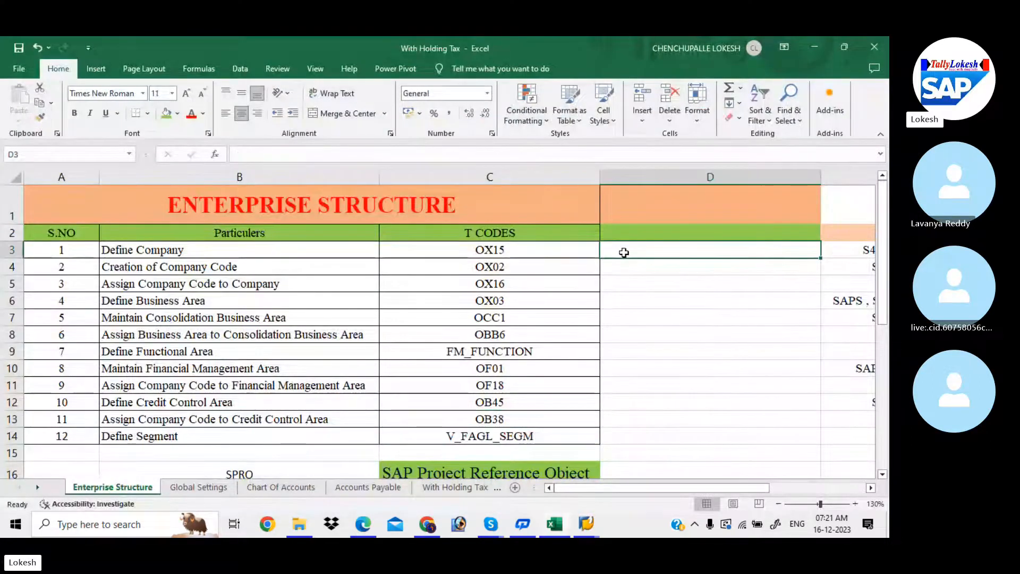
type("LOKES")
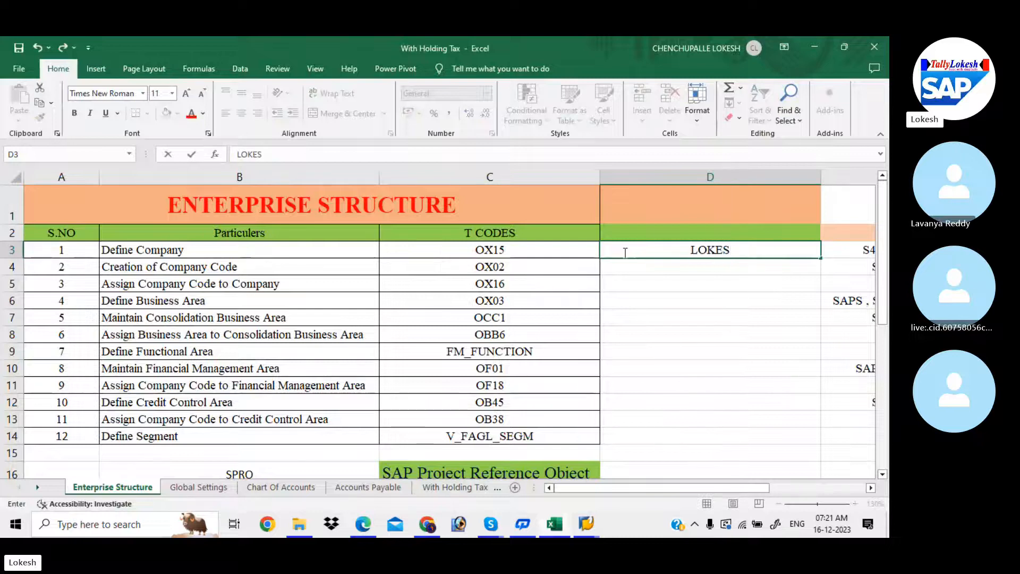
type("O")
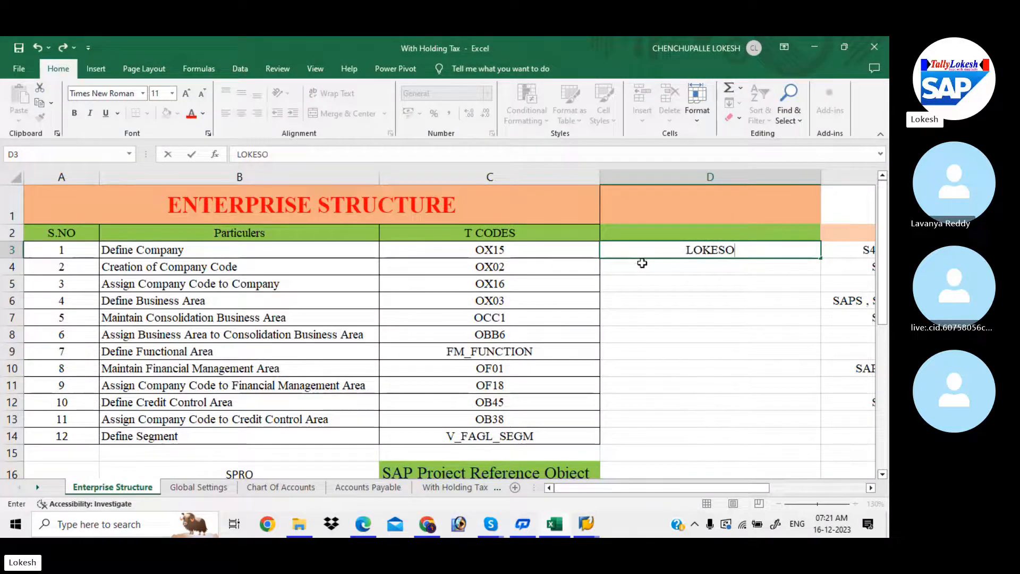
key("Return")
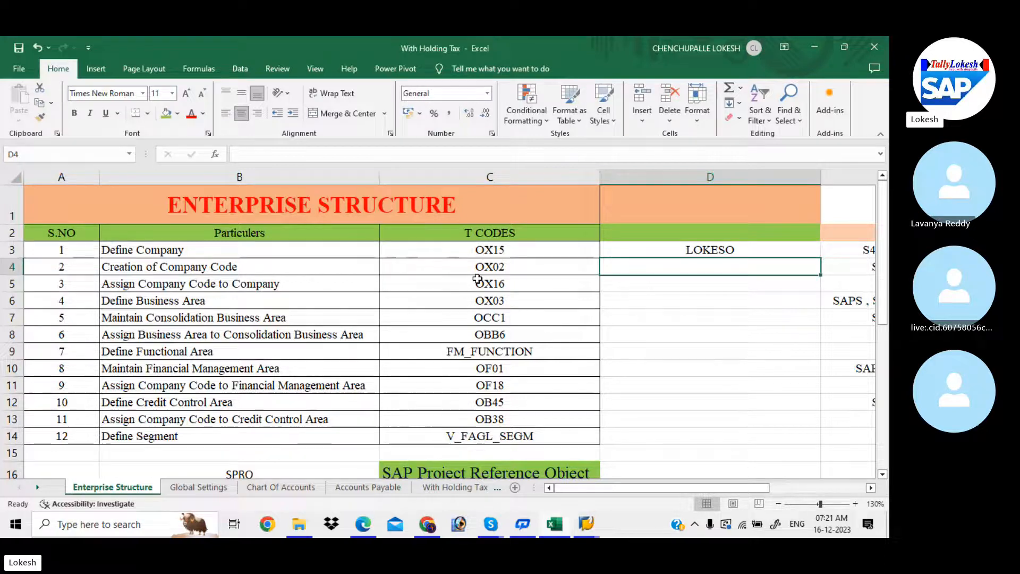
key("alt+Tab")
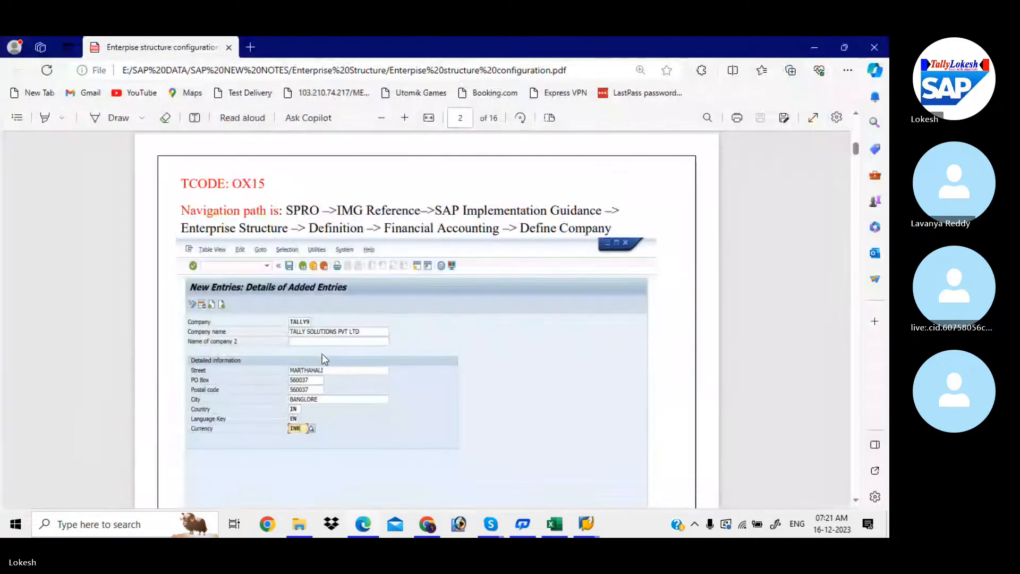
- Scroll the PDF notes through pages 2–4 to the OX02 company code page, then return to SAP
scroll(321, 354, "down", 1)
scroll(322, 353, "down", 5)
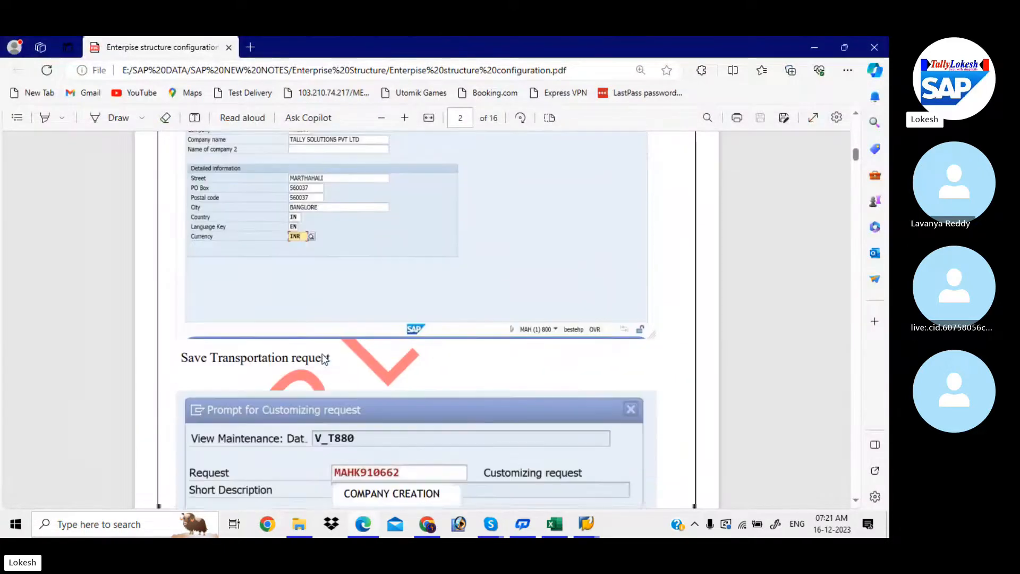
scroll(324, 360, "down", 6)
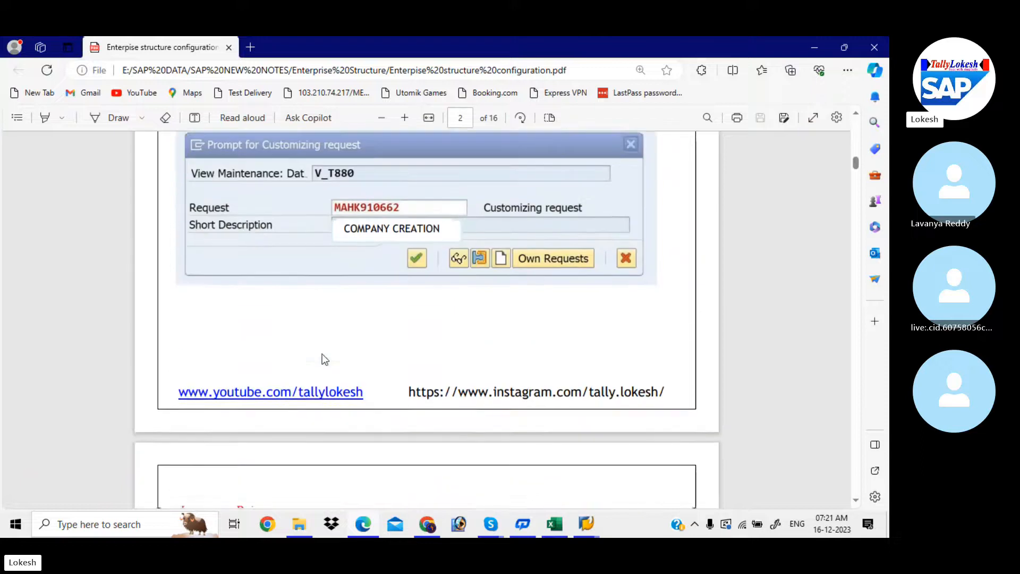
scroll(324, 359, "down", 8)
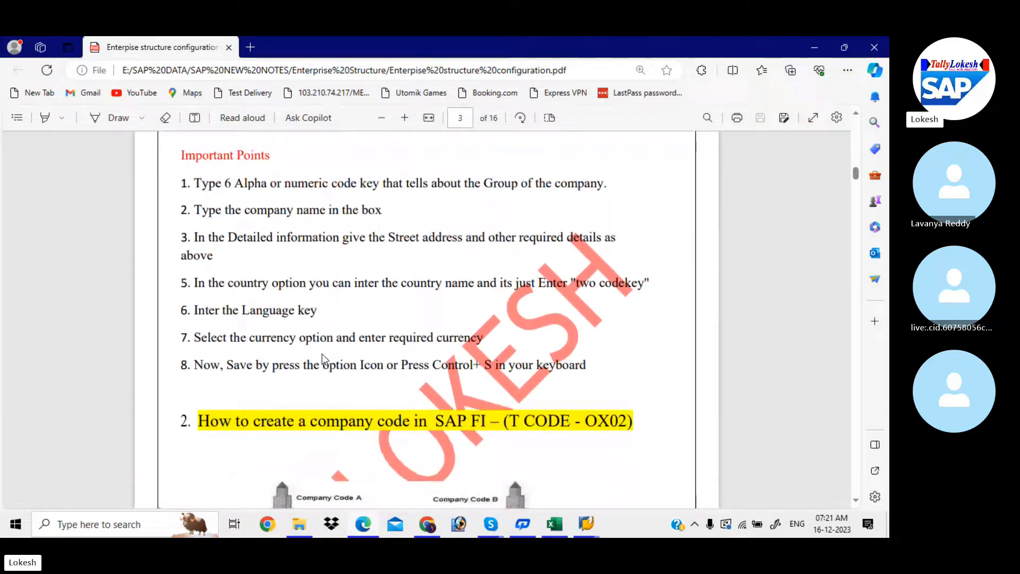
scroll(324, 359, "down", 6)
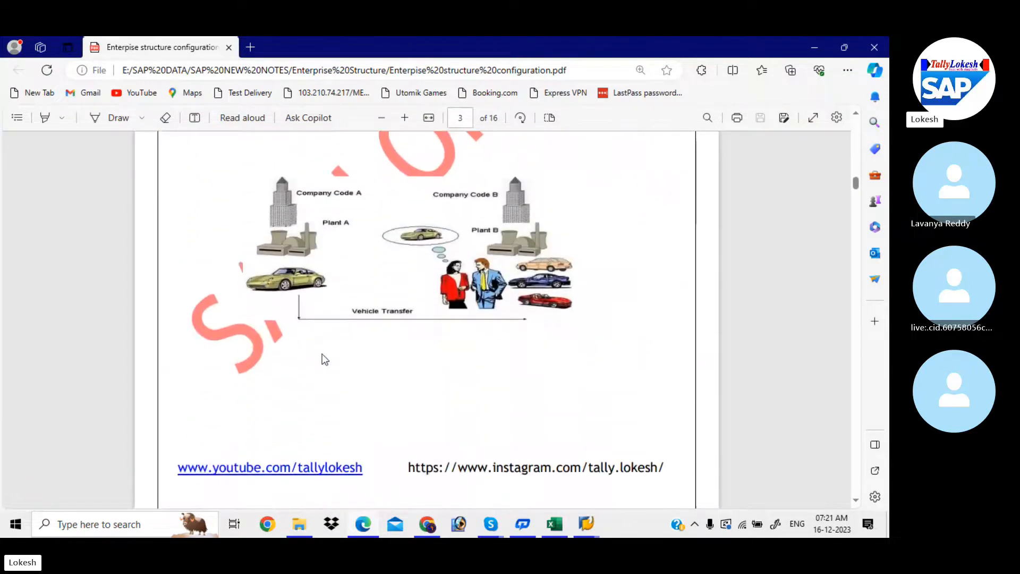
scroll(324, 359, "down", 8)
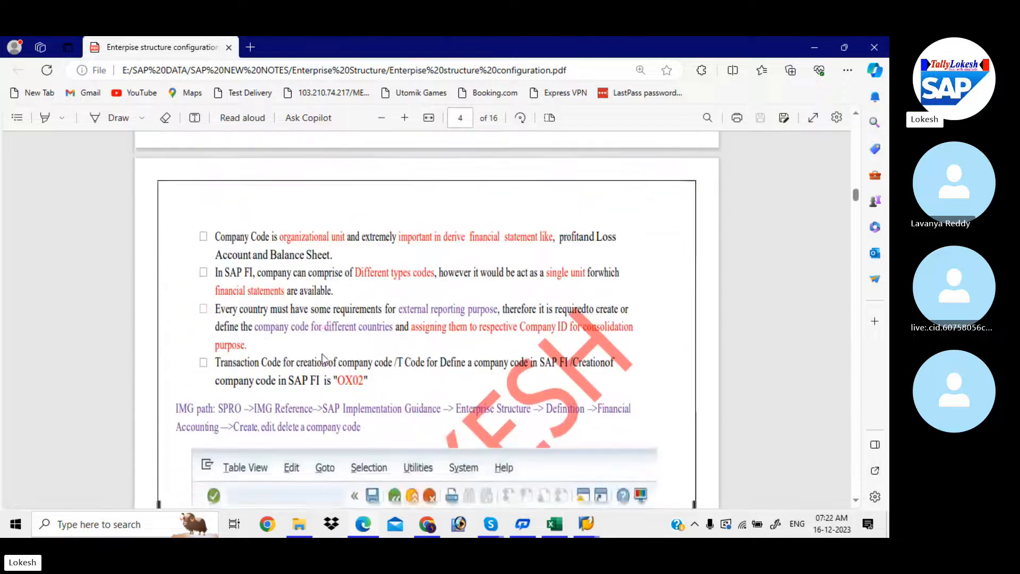
scroll(323, 358, "down", 3)
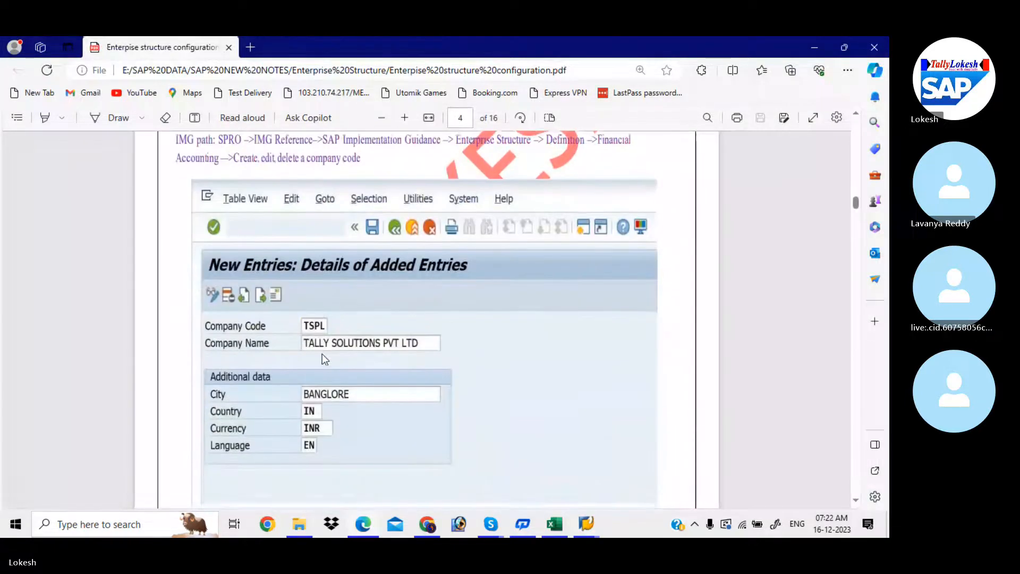
scroll(323, 358, "up", 2)
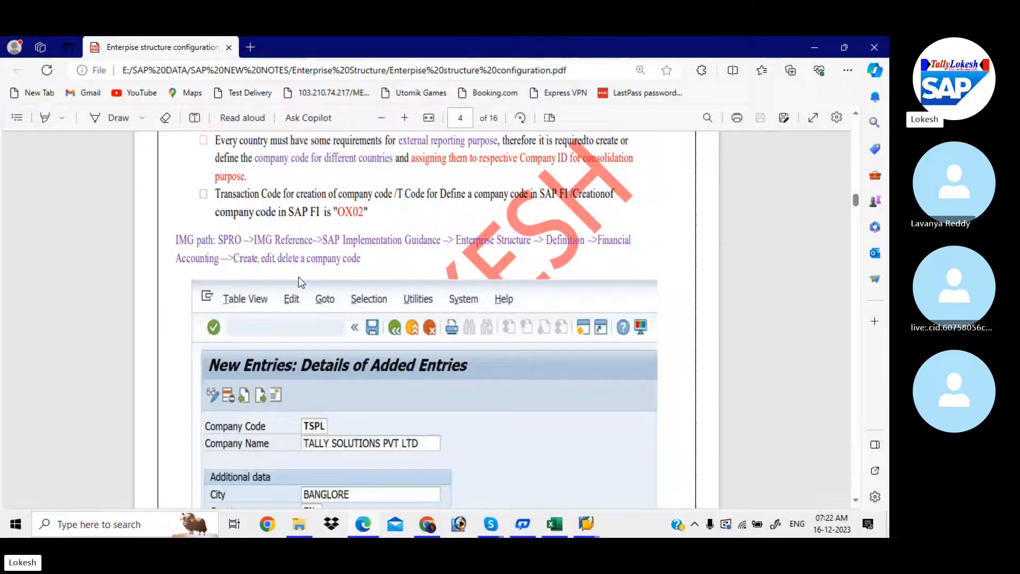
scroll(299, 280, "down", 4)
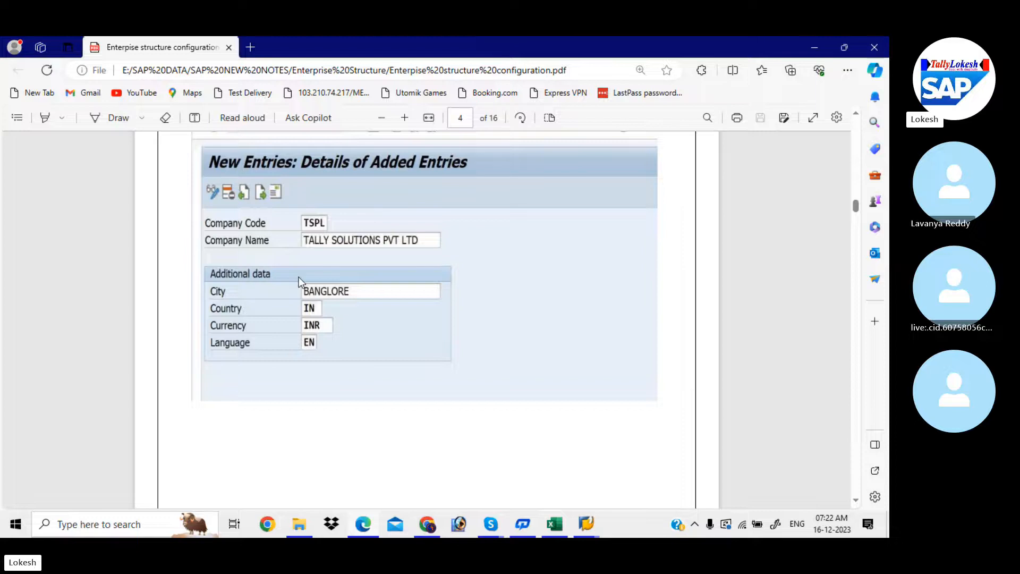
key("alt+Tab")
key("alt+Tab")
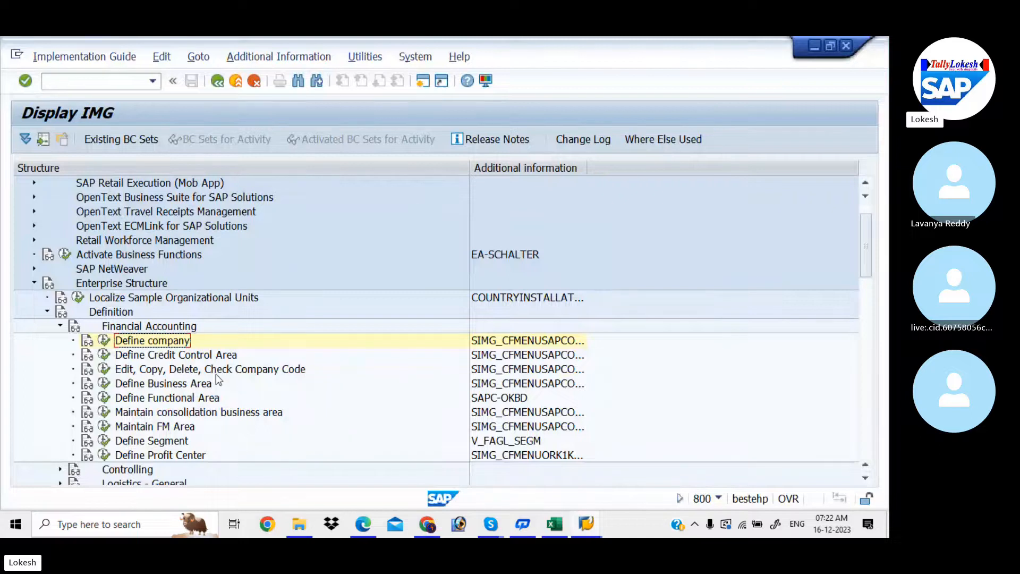
- Read the company code documentation, then open Edit Company Code Data's company code overview
left_click(90, 376)
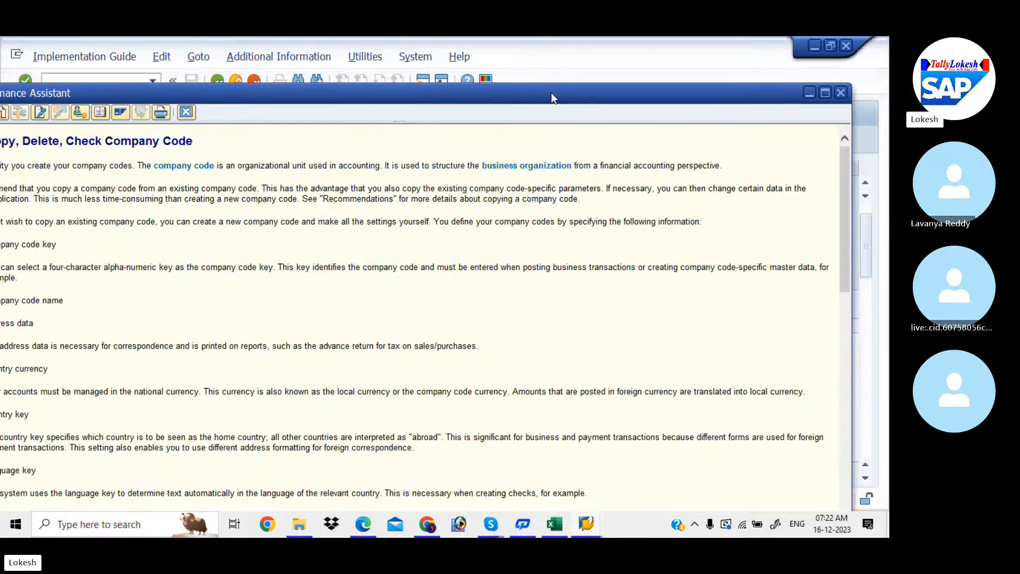
left_click_drag(550, 93, 511, 91)
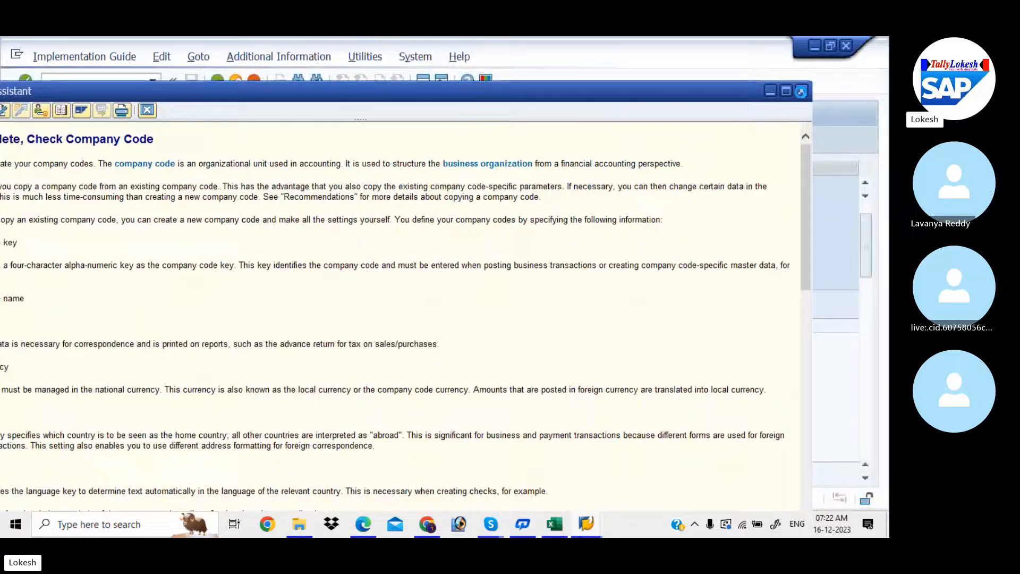
left_click(801, 91)
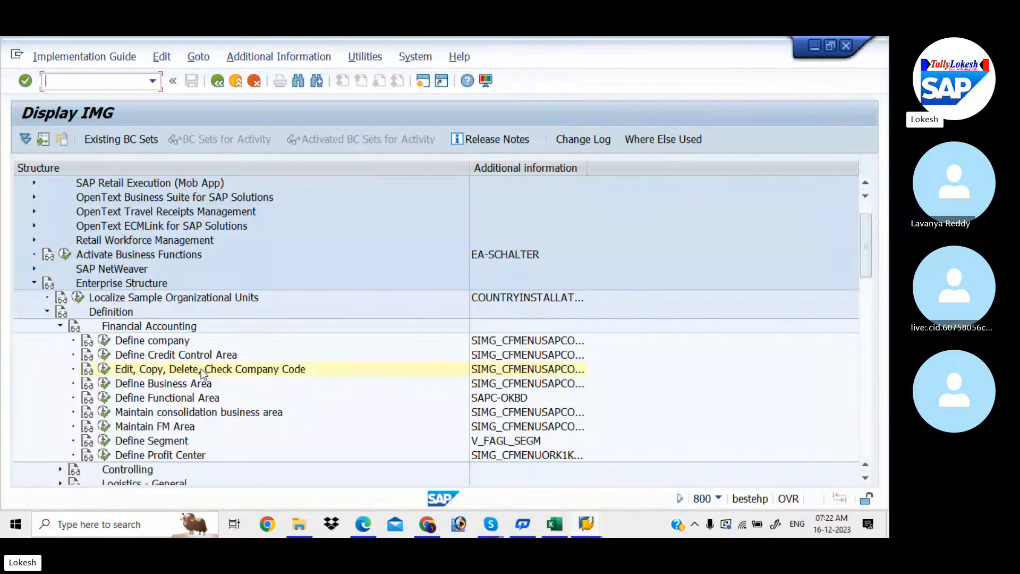
left_click(103, 371)
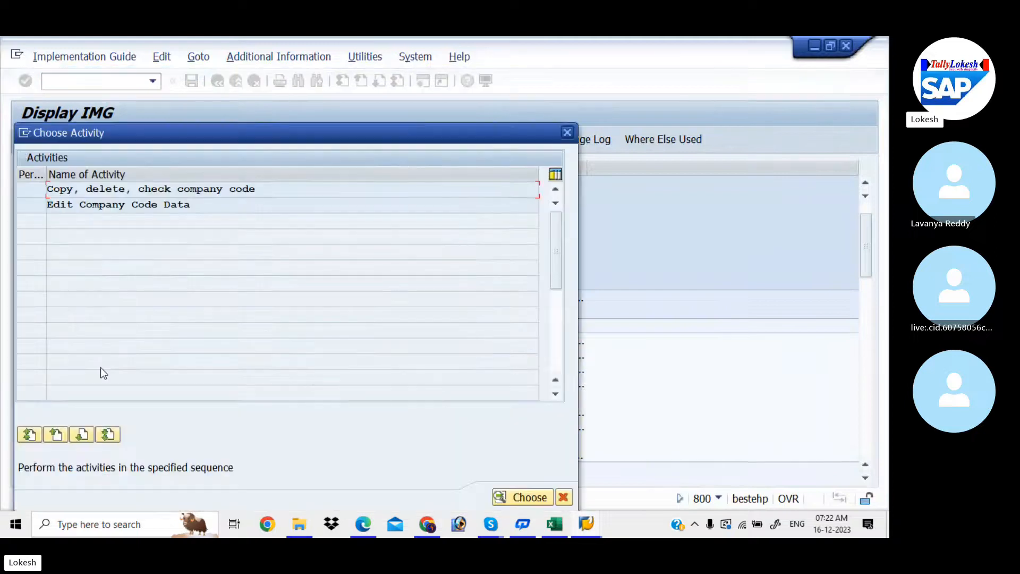
double_click(209, 205)
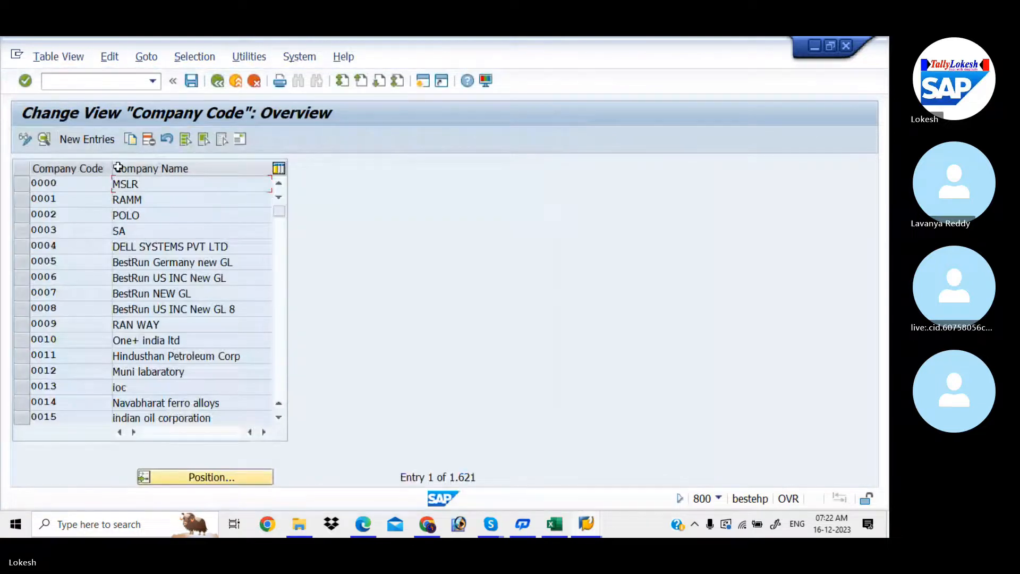
- Add new entry LIT, name LOKESH INFO TECH PVT LTD, city KADAPA, country IN
left_click(100, 142)
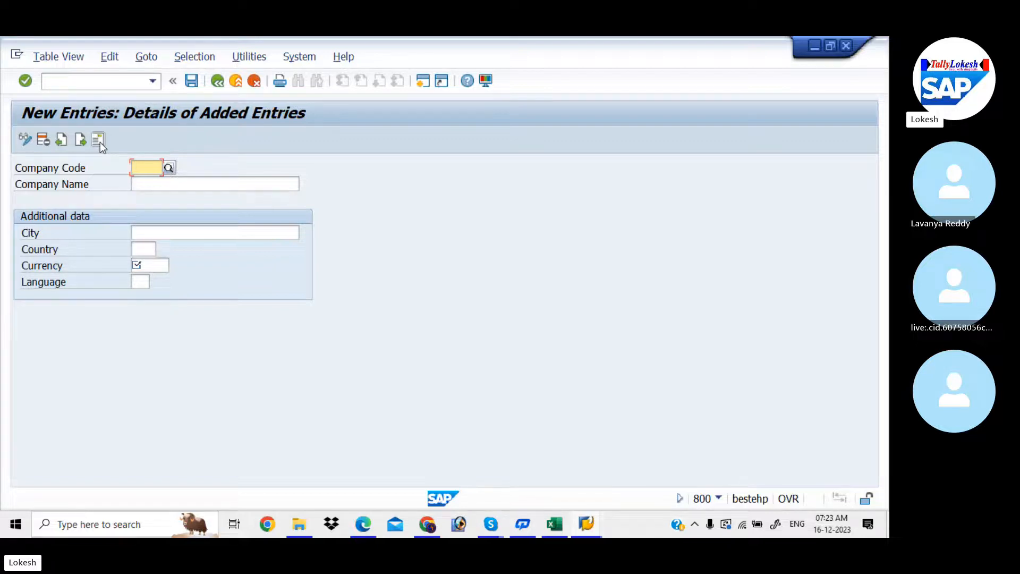
type("LIT")
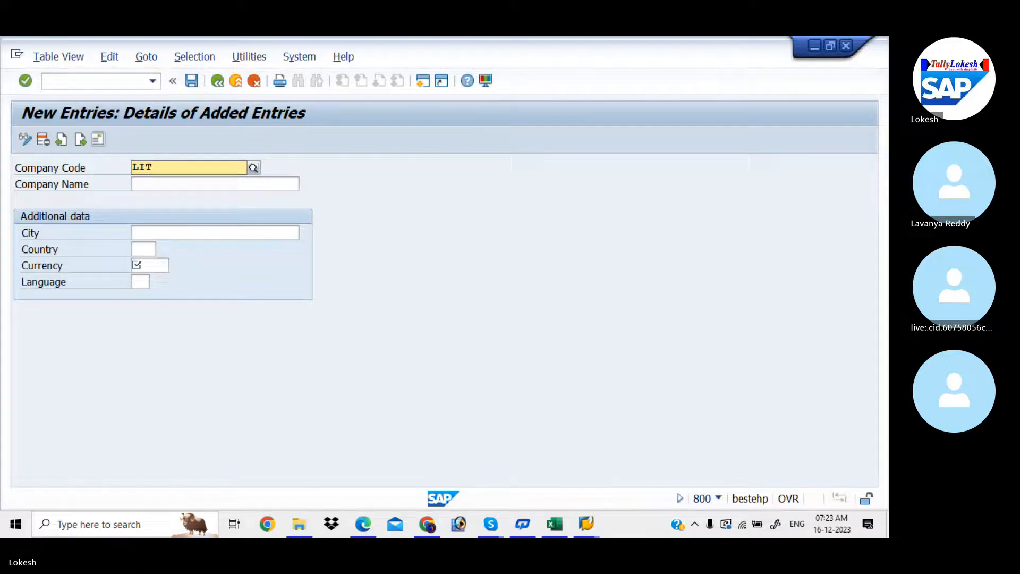
key("Tab")
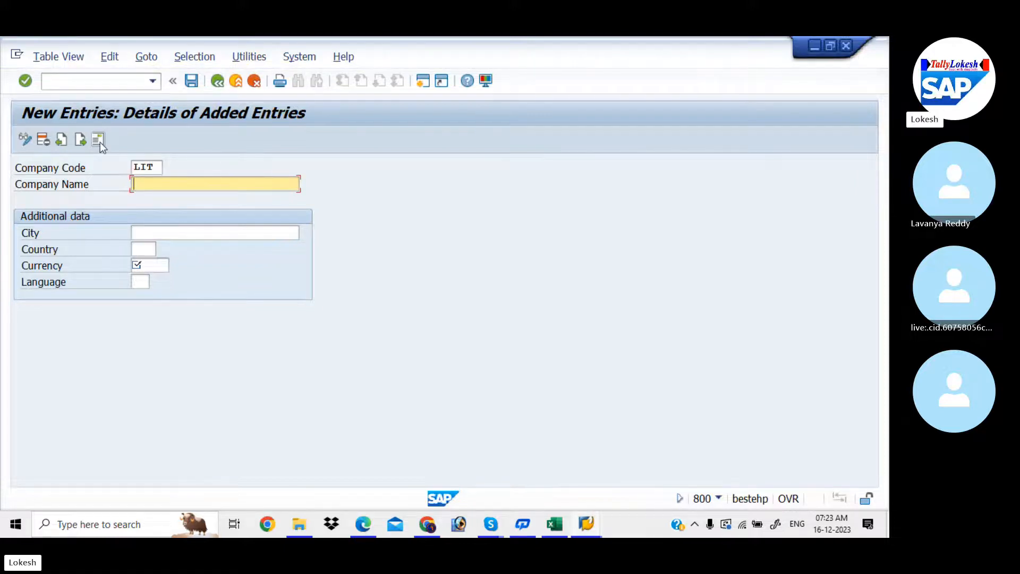
type("LOKESH INFO TECH")
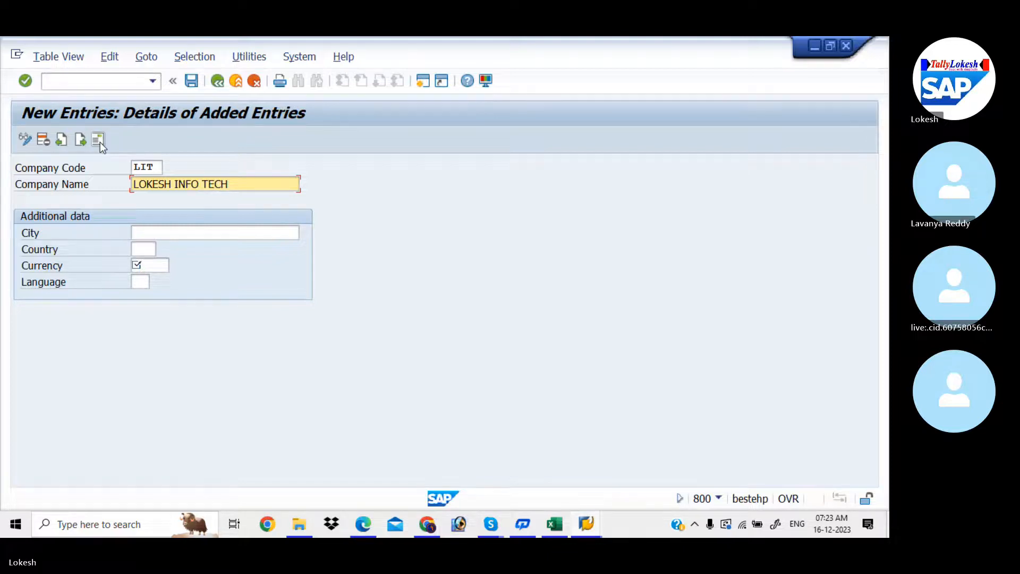
type(" PVT LTD")
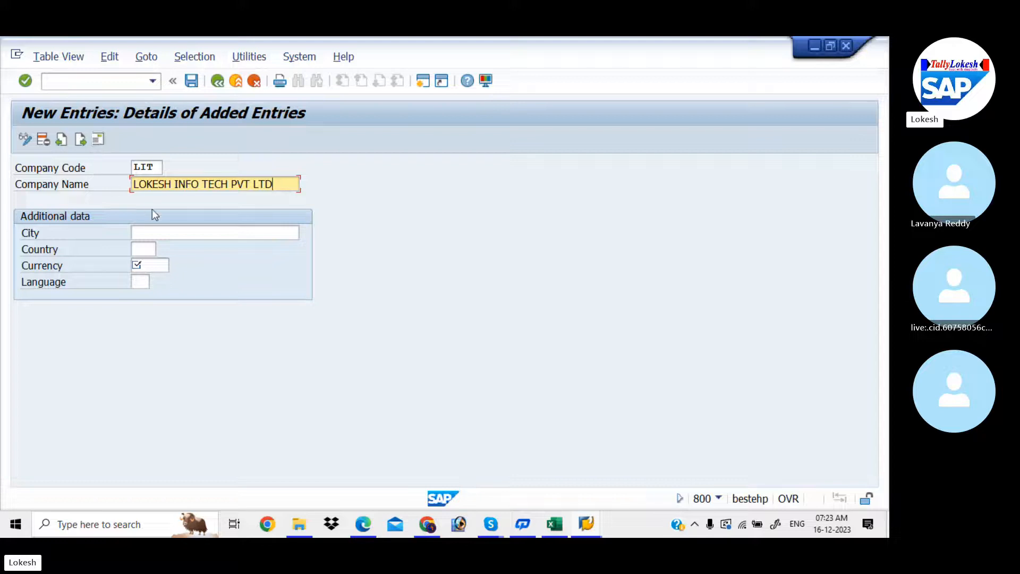
left_click(158, 230)
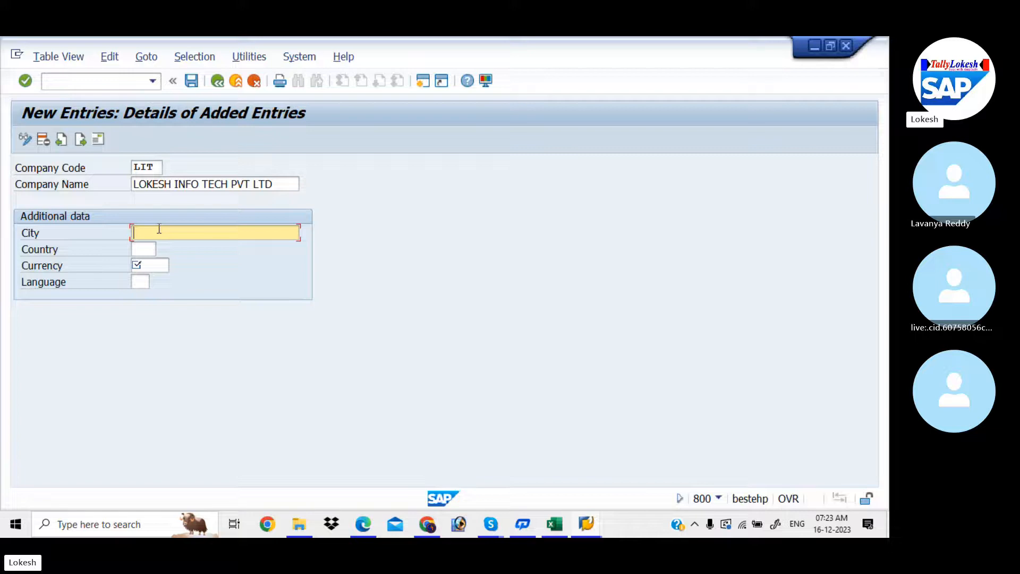
type("K")
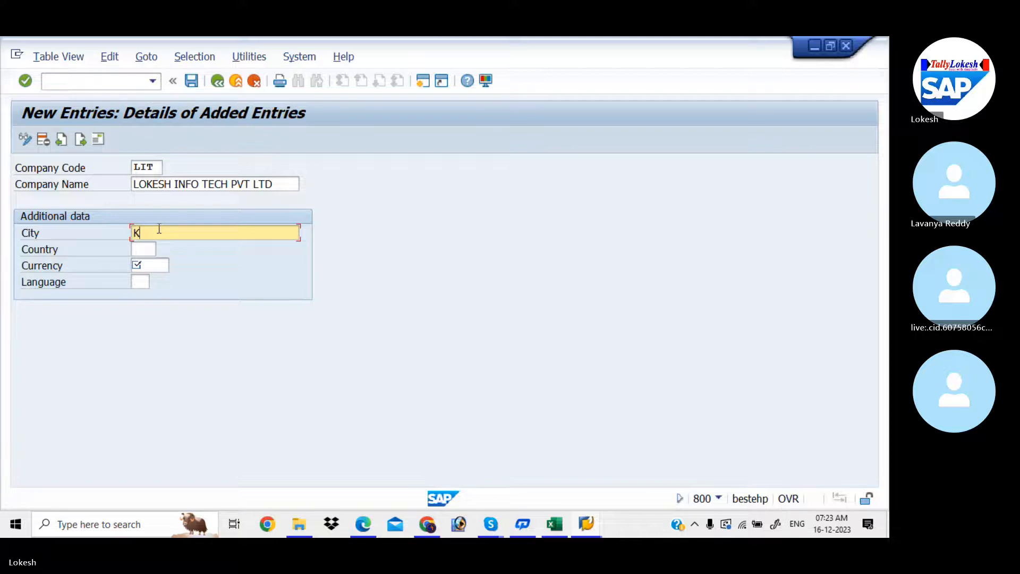
type("ADAPA")
left_click(152, 249)
type("IN")
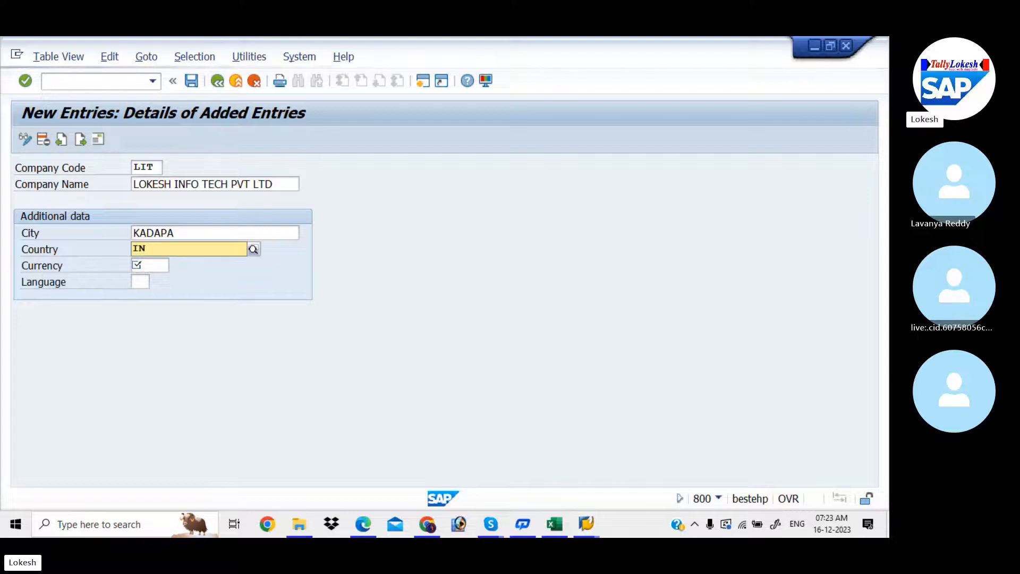
left_click(152, 275)
left_click(145, 264)
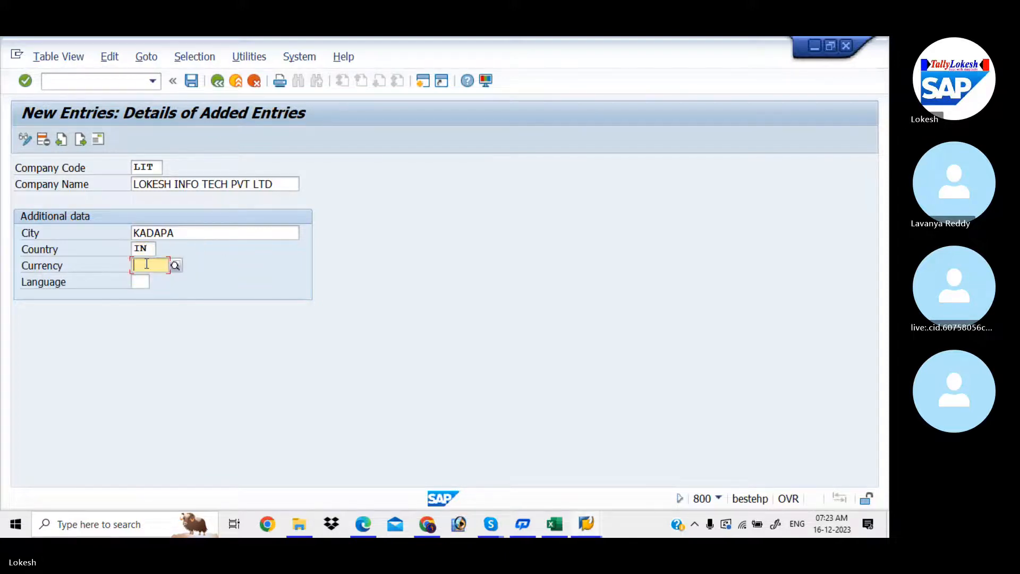
- Enter INR in the company code's Currency field
type("INR")
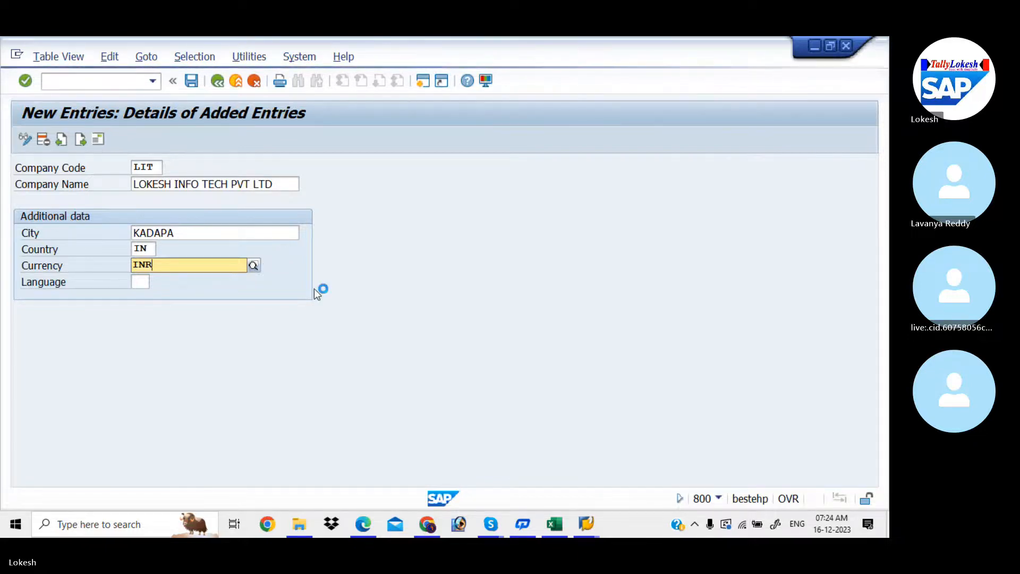
- Log on to client 800 with the saved user and password, continuing this logon and ending others
mouse_move(588, 528)
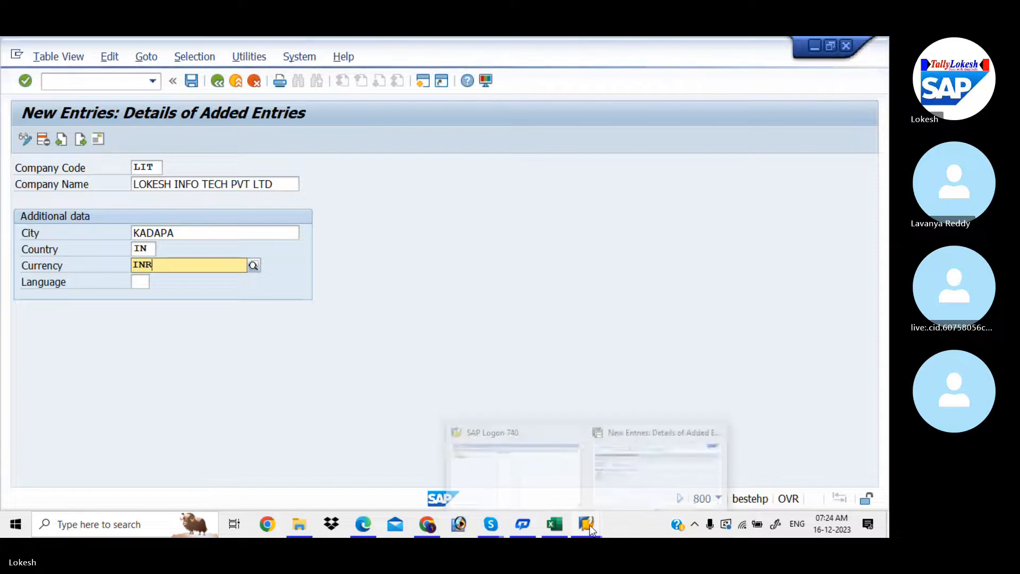
left_click(553, 472)
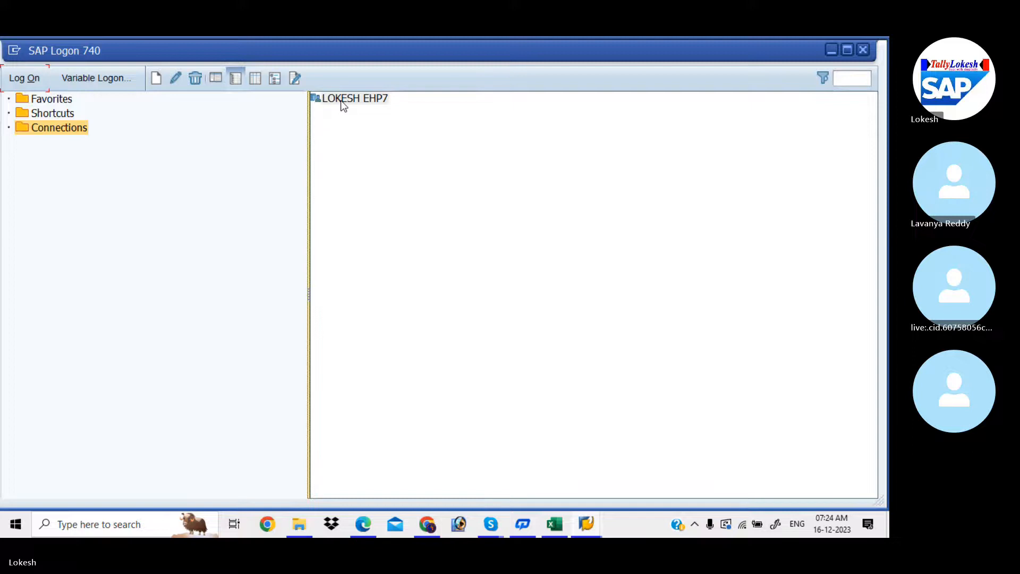
left_click(342, 104)
double_click(343, 104)
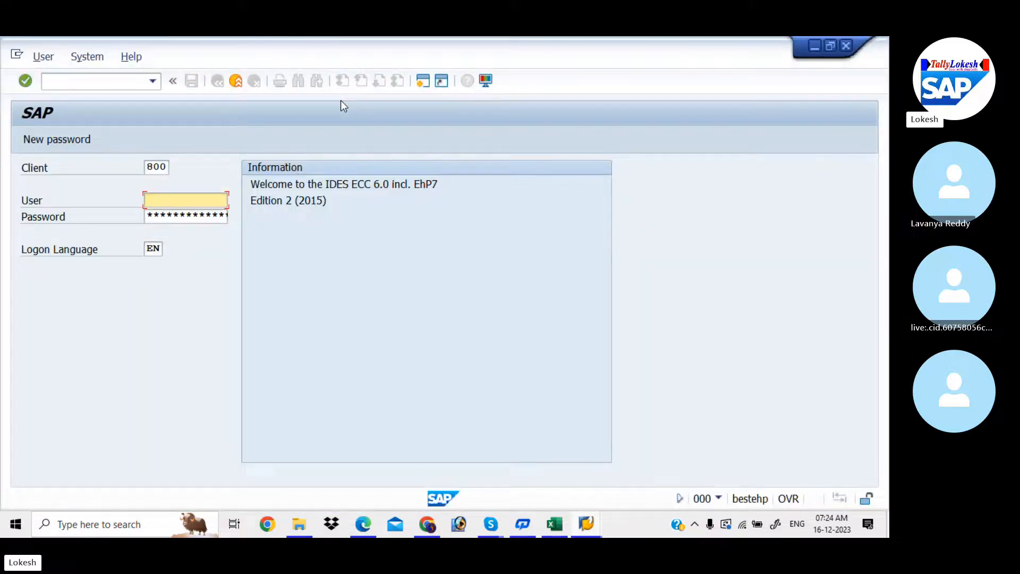
key("space")
key("Down")
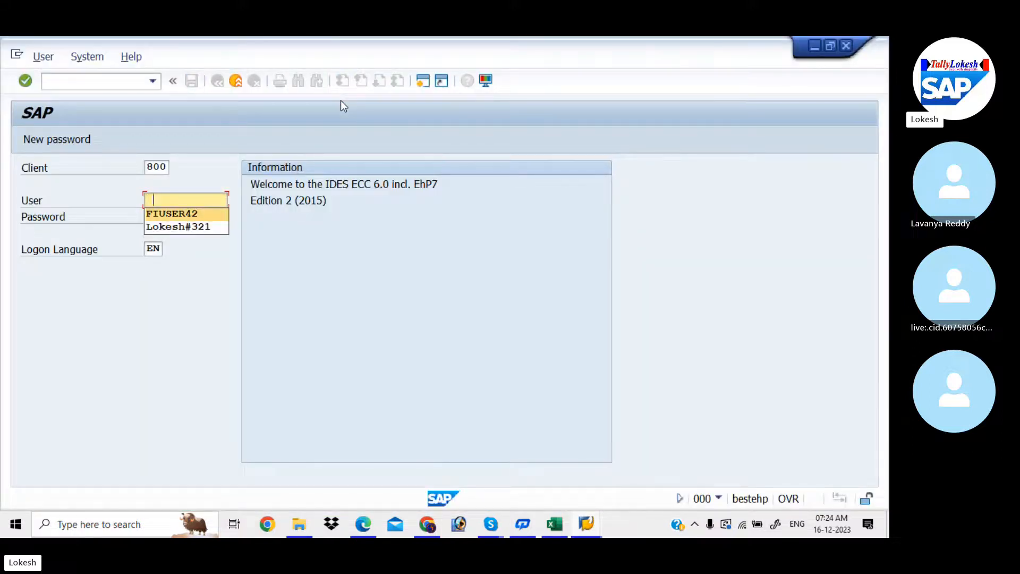
key("Tab")
type("*")
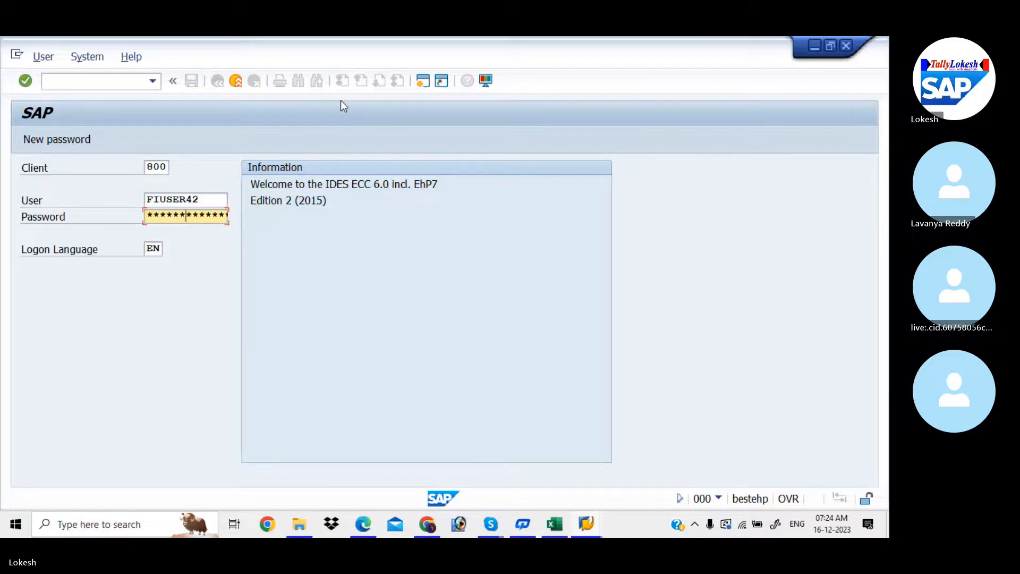
key("Return")
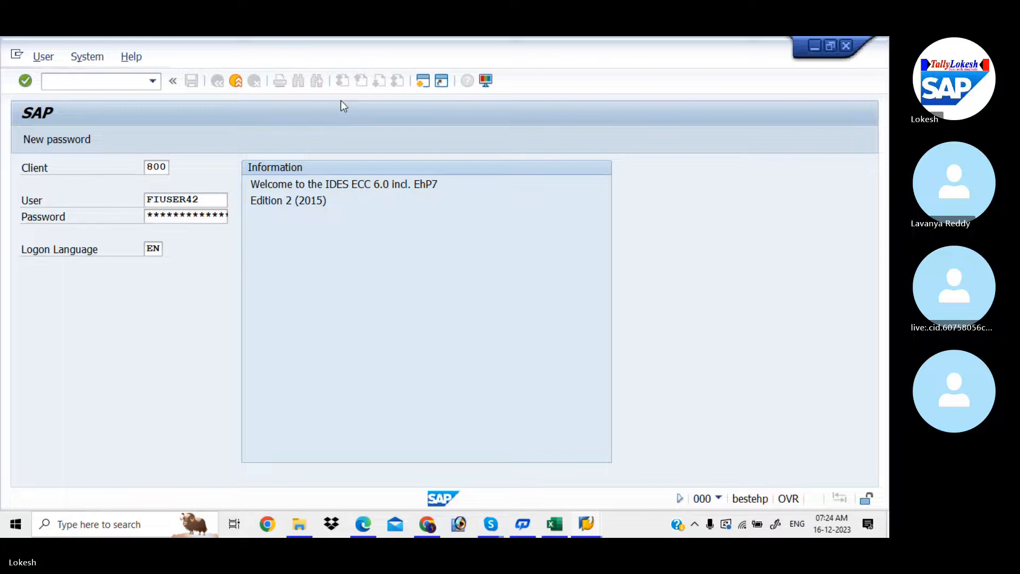
left_click(83, 403)
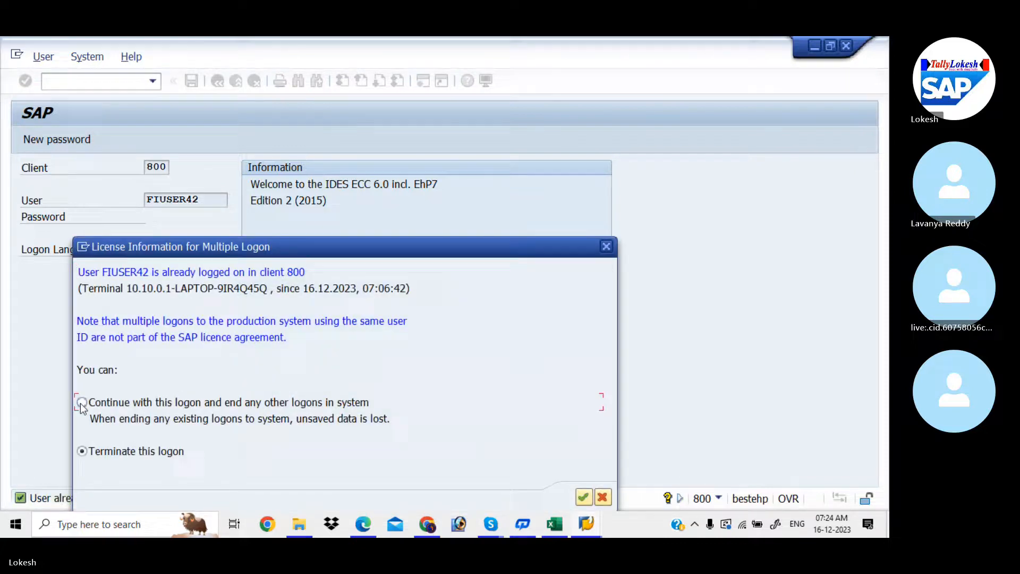
left_click(583, 497)
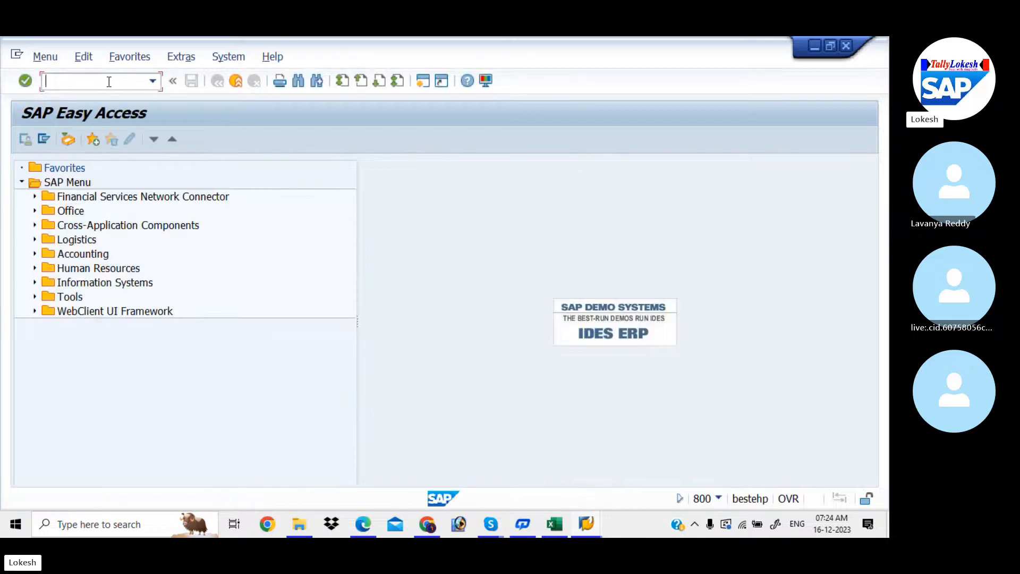
- Run SPRO and expand Enterprise Structure > Definition > Financial Accounting to Edit Company Code Data
type("SPRO")
key("Return")
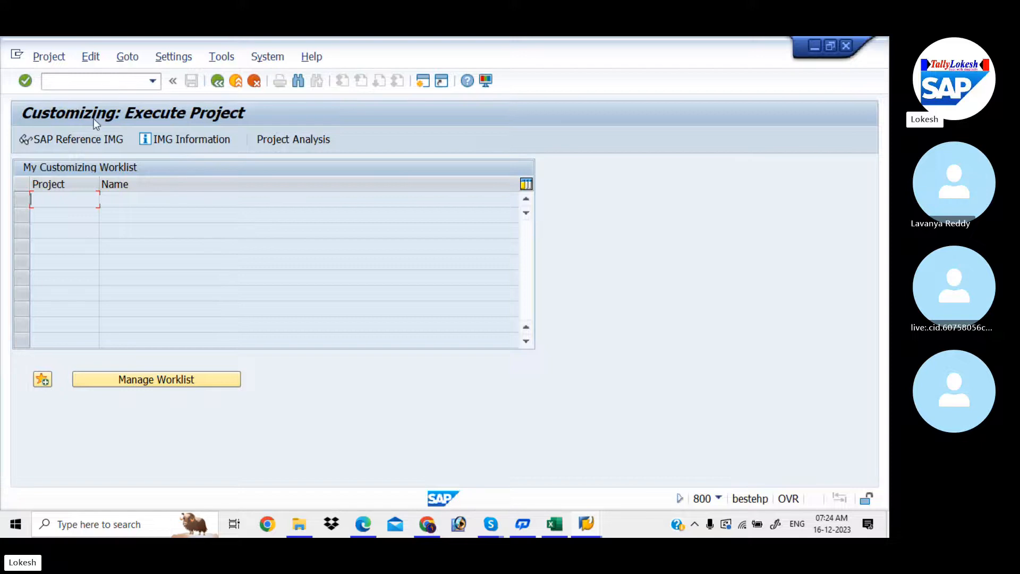
left_click(91, 140)
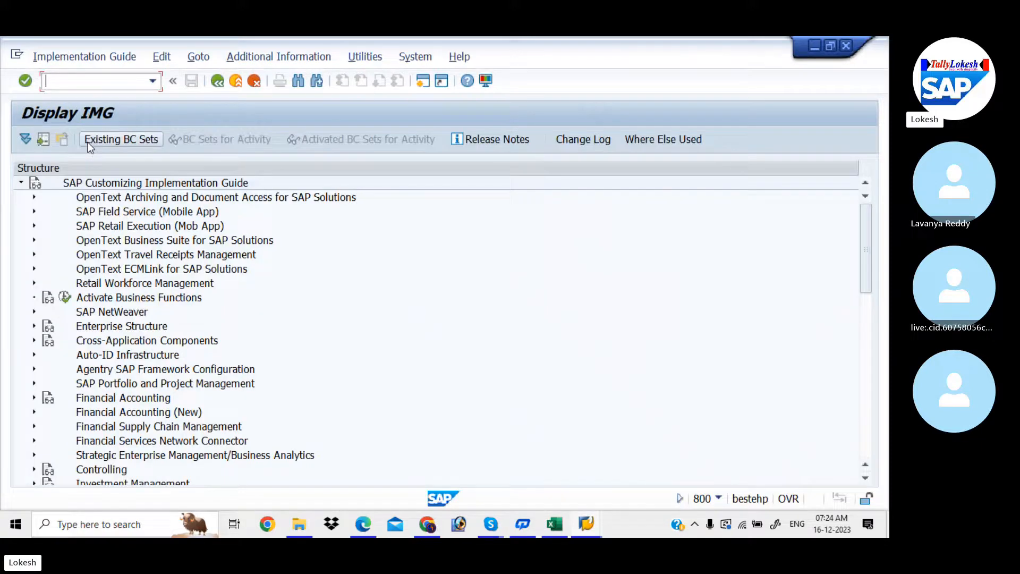
left_click(34, 326)
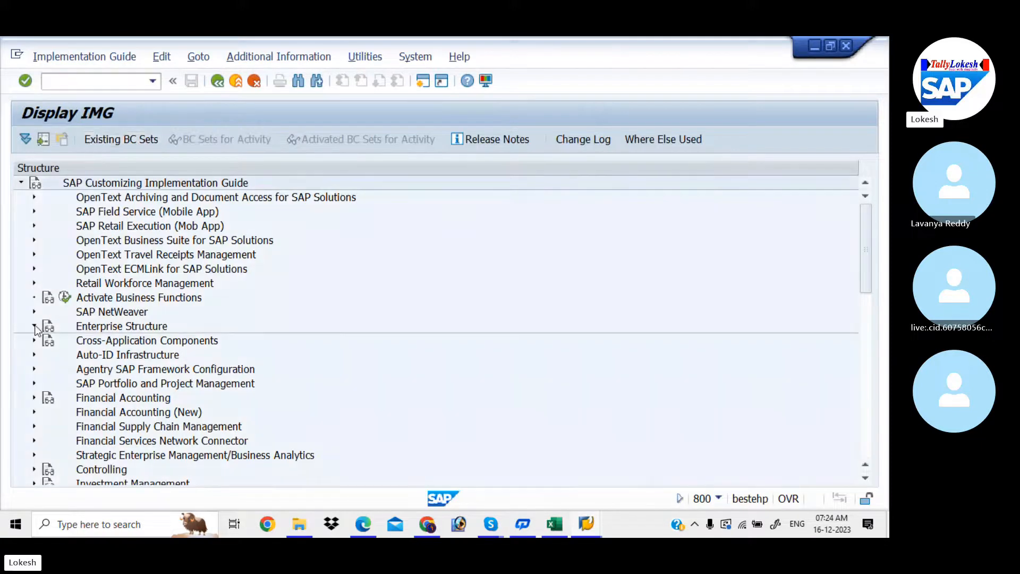
left_click(47, 356)
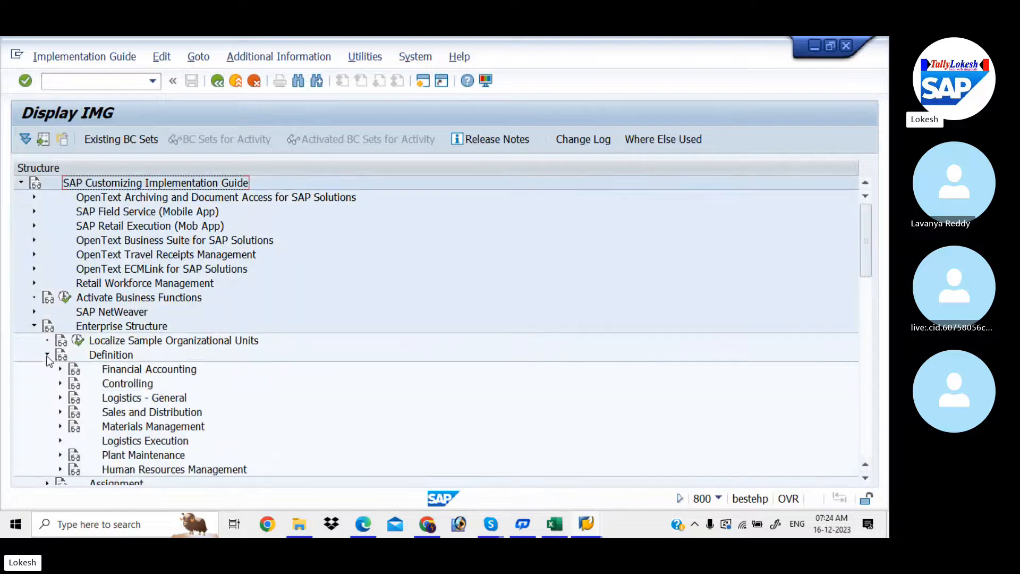
left_click(61, 369)
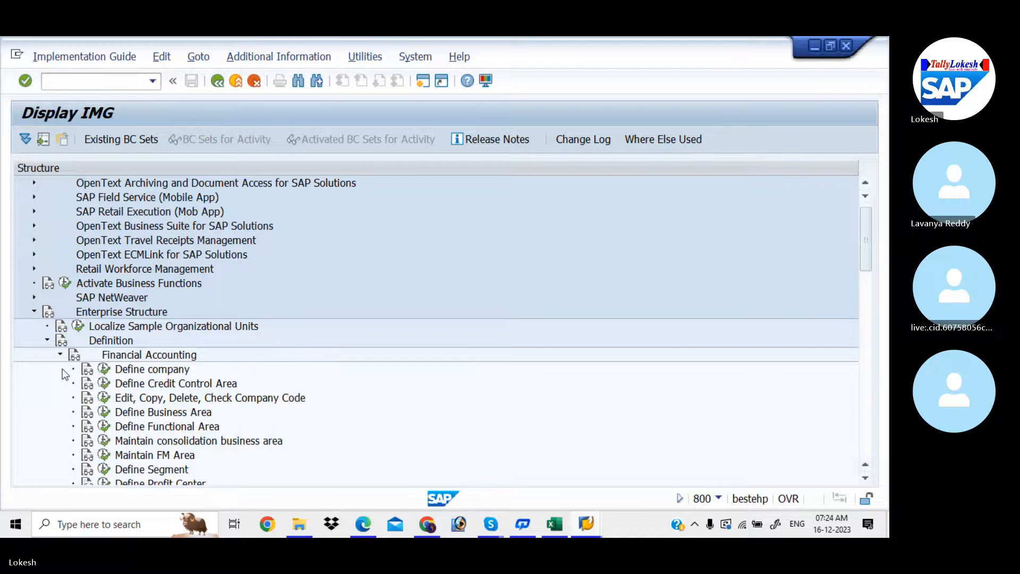
left_click(105, 398)
left_click(205, 203)
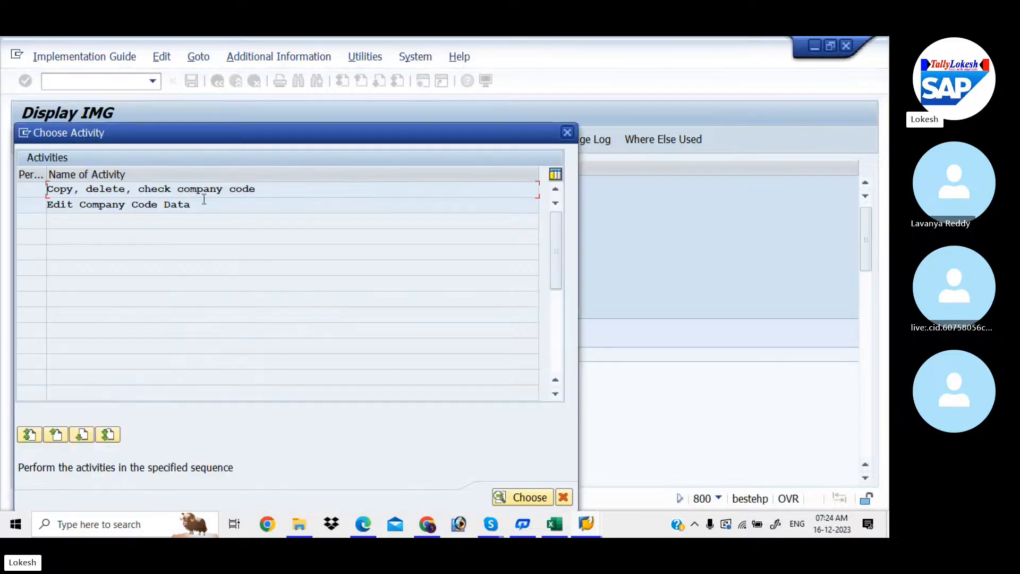
- Start a new company code entry LIT named LOKESH INFO TECH PVT LTD
double_click(209, 202)
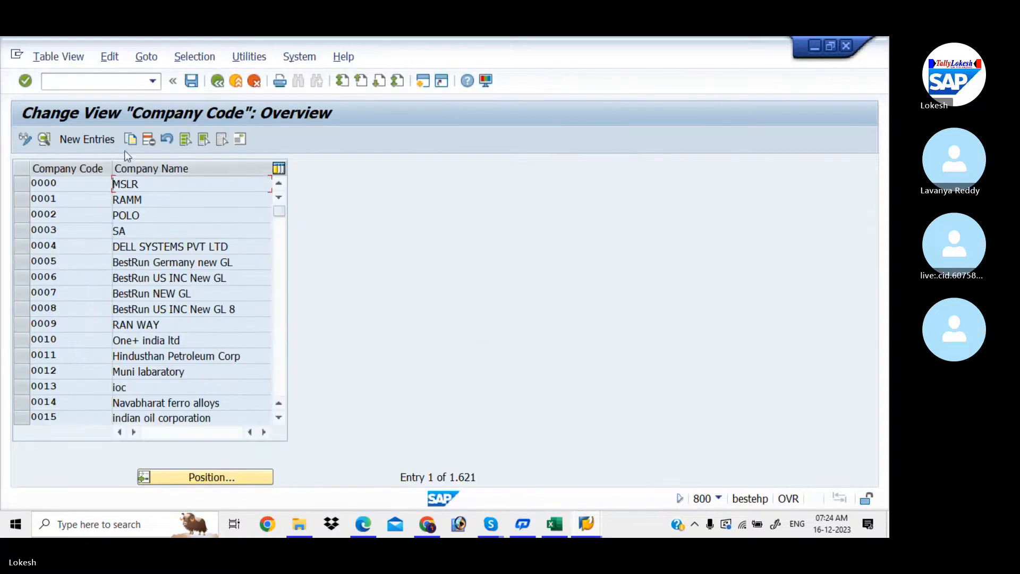
left_click(87, 139)
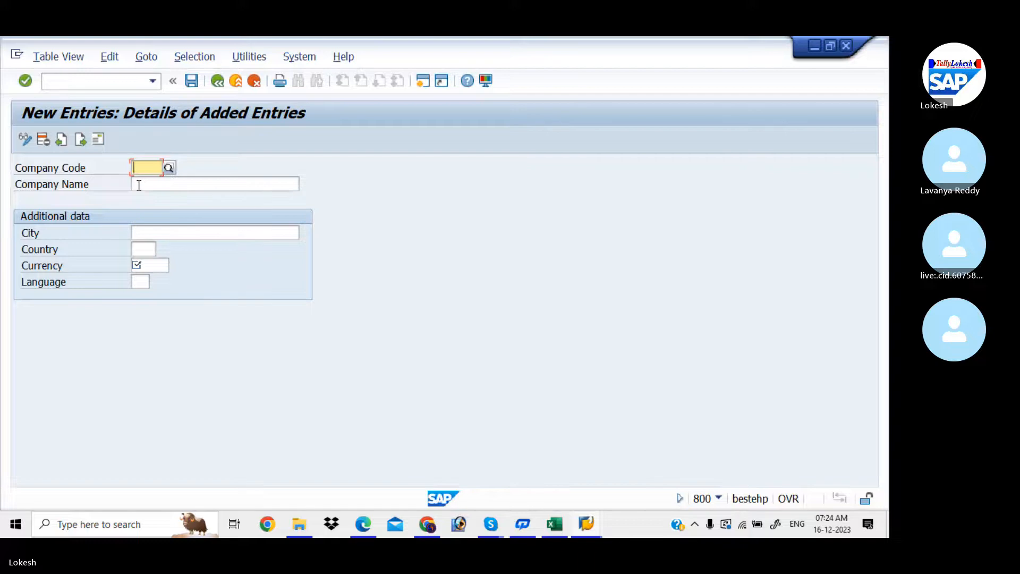
type("LIT")
key("Return")
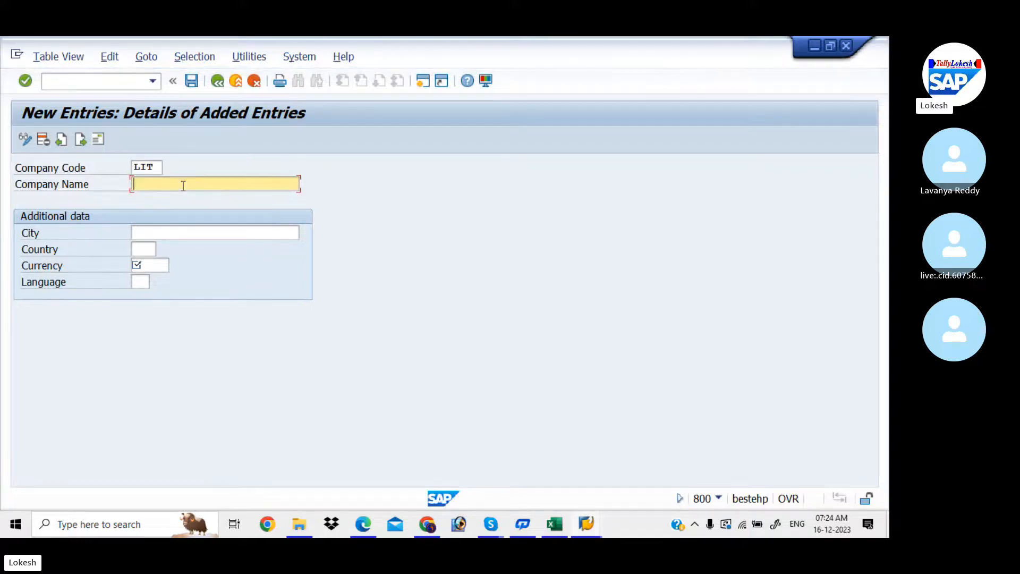
type("LOKESH")
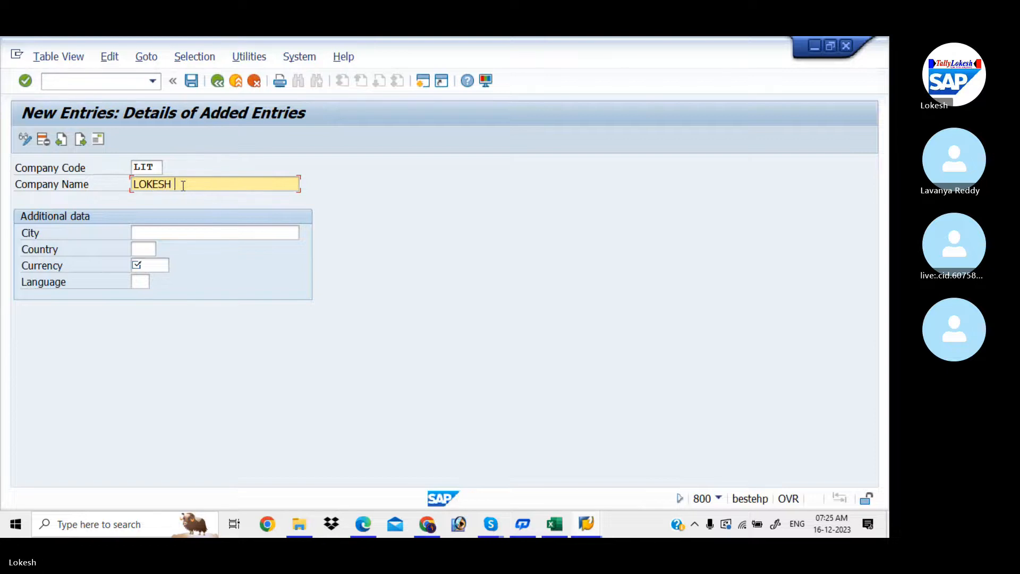
type(" IFO T")
key("BackSpace")
key("BackSpace")
type("NFO TECH PVT LTD")
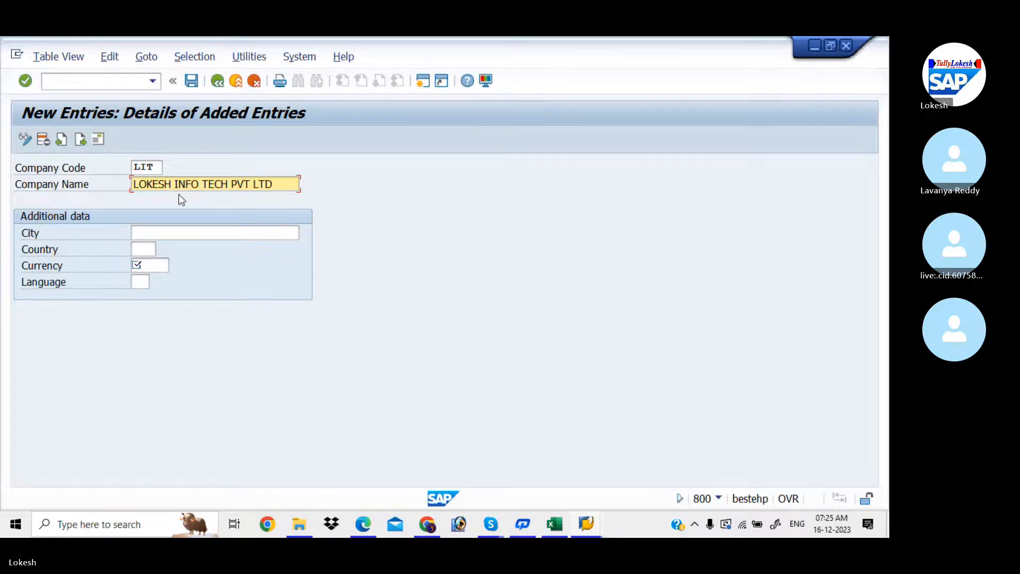
- Fill city KADAPA, country IN, currency INR and language EN, then validate the entry
left_click(169, 234)
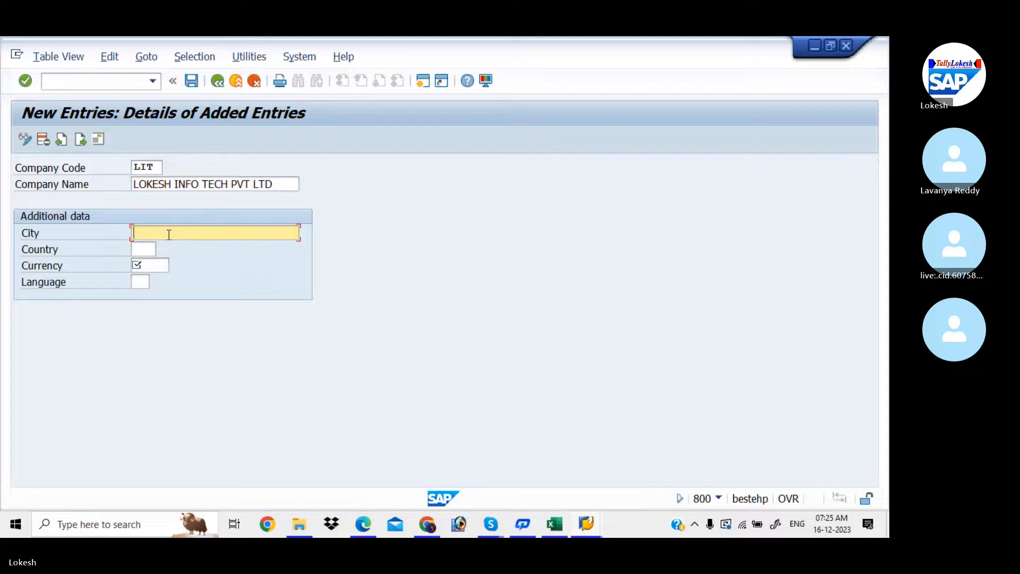
type("KADAPA")
left_click(148, 250)
type("IN")
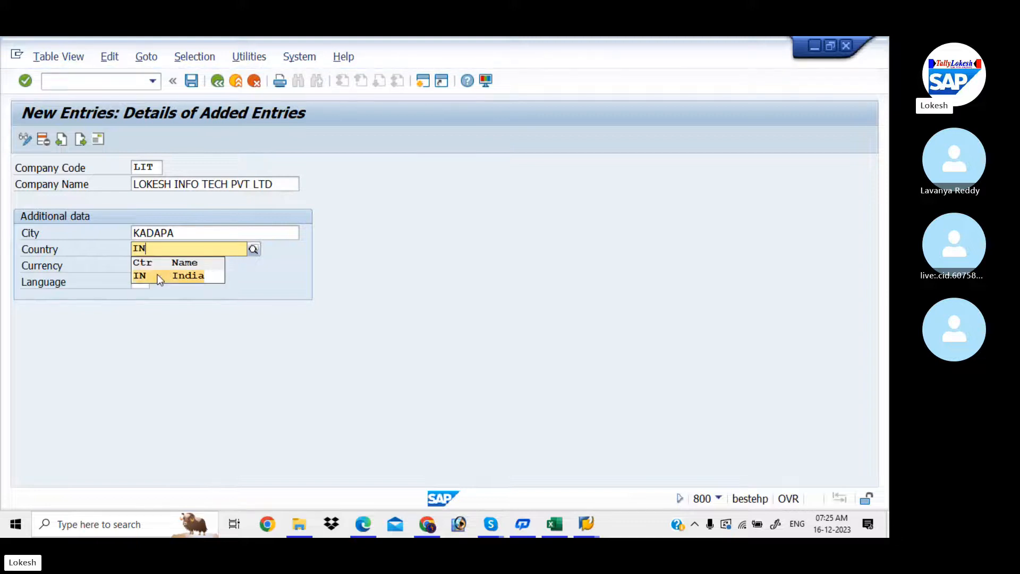
left_click(162, 275)
left_click(149, 265)
type("INR")
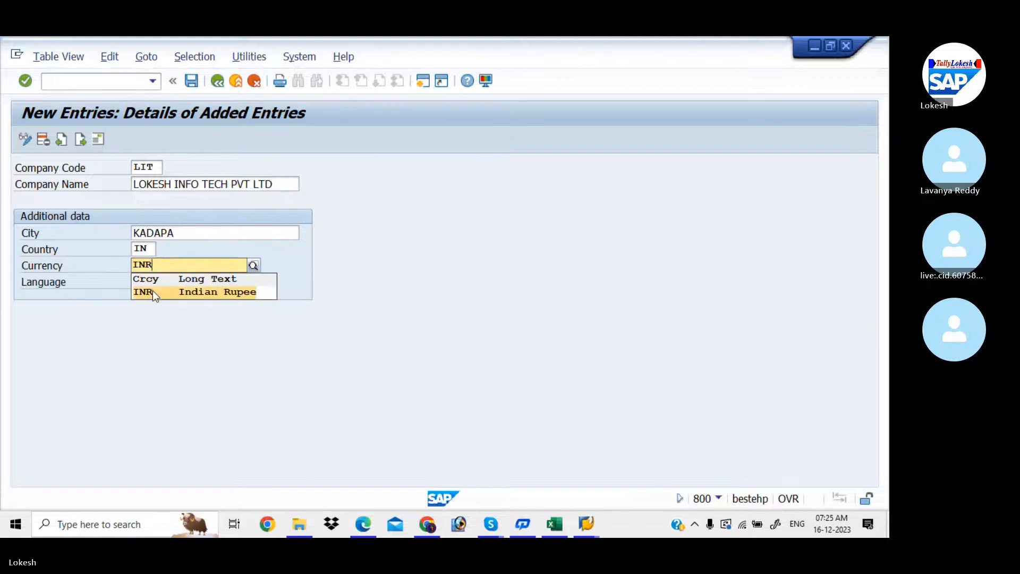
left_click(154, 291)
left_click(142, 283)
type("EN")
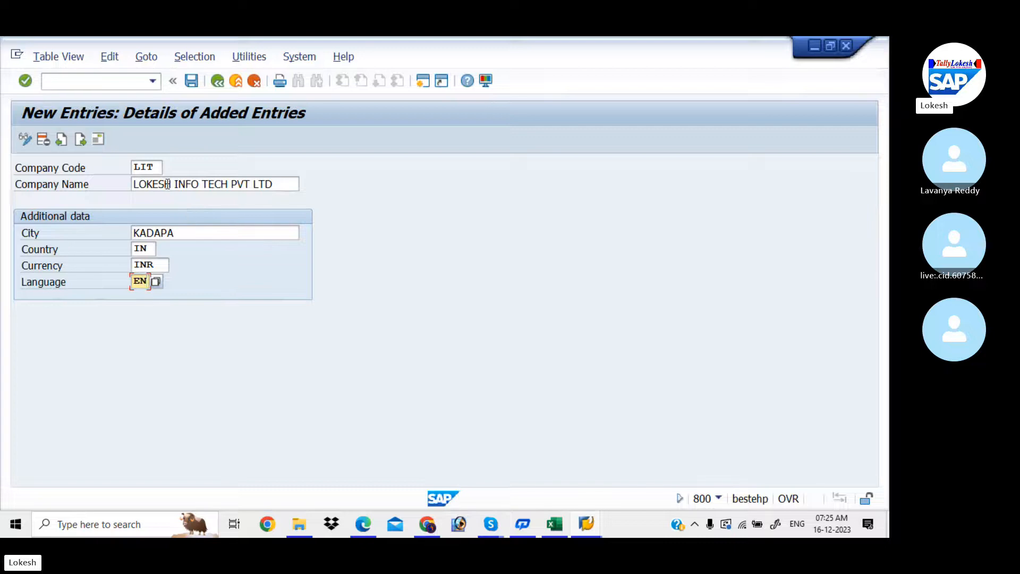
left_click(192, 85)
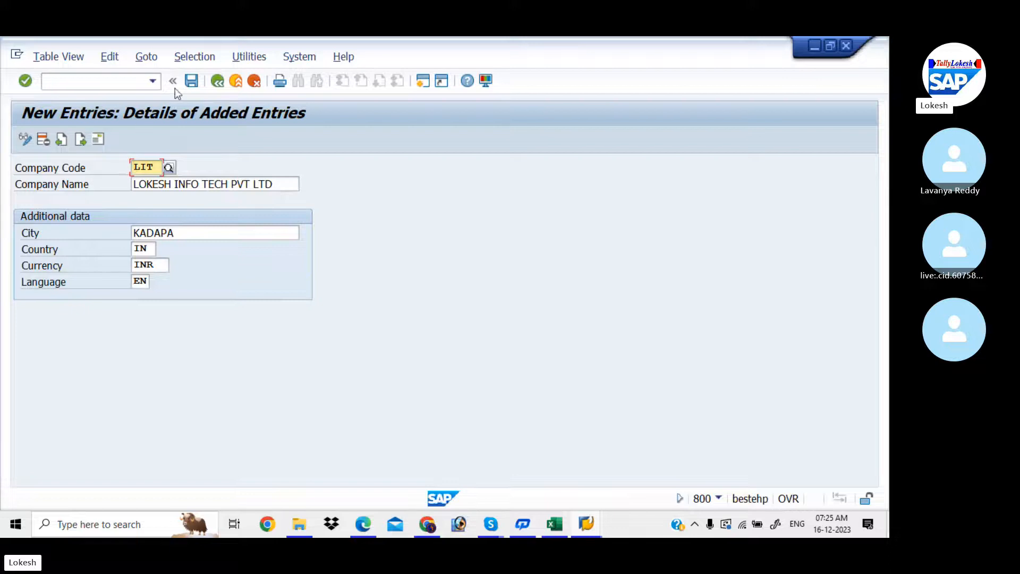
- Save LIT and give its address title Company and name LOKESH INFO TECH PVT LTD
left_click(191, 82)
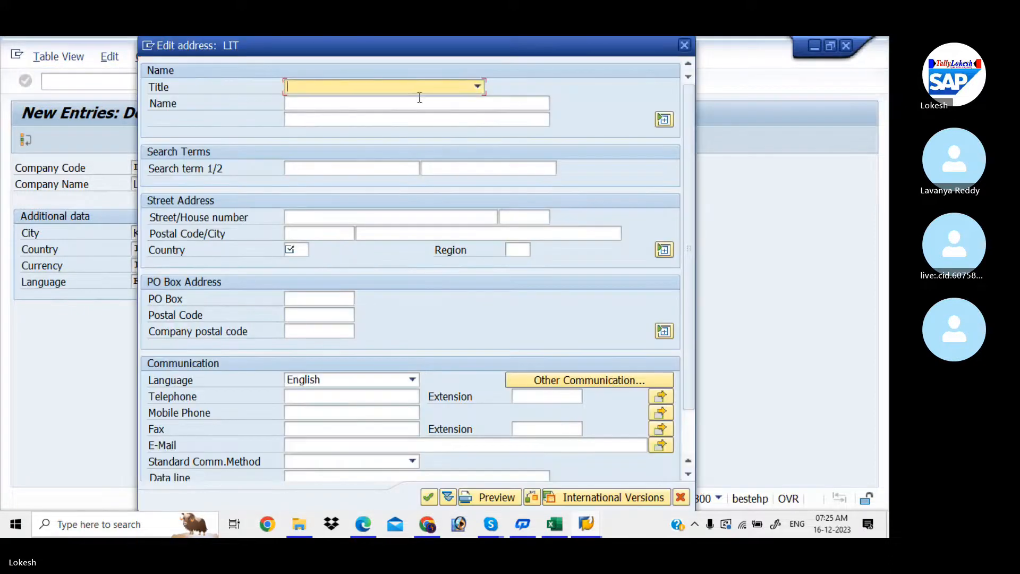
left_click(477, 86)
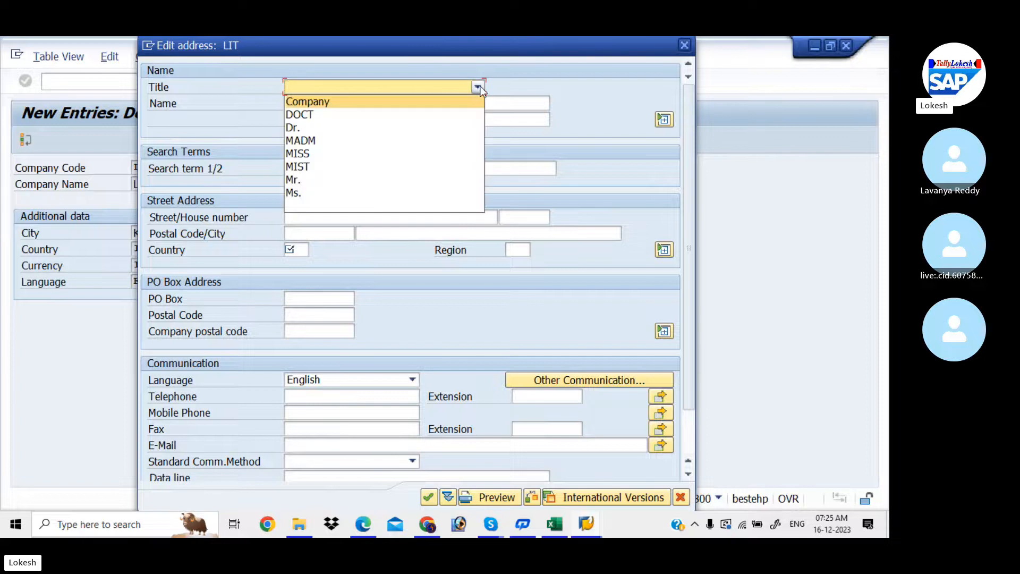
left_click(435, 99)
left_click(380, 105)
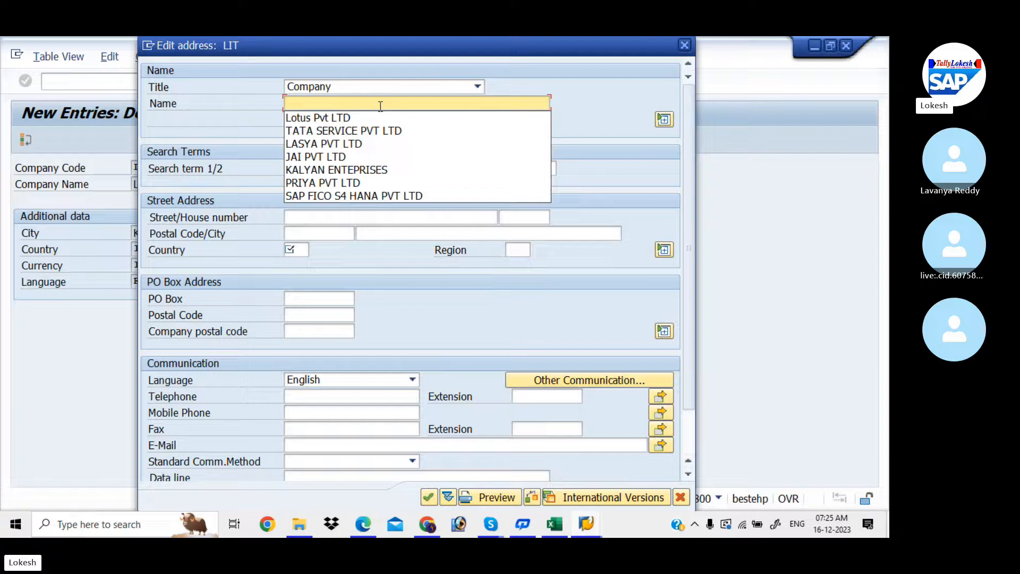
type("LOK")
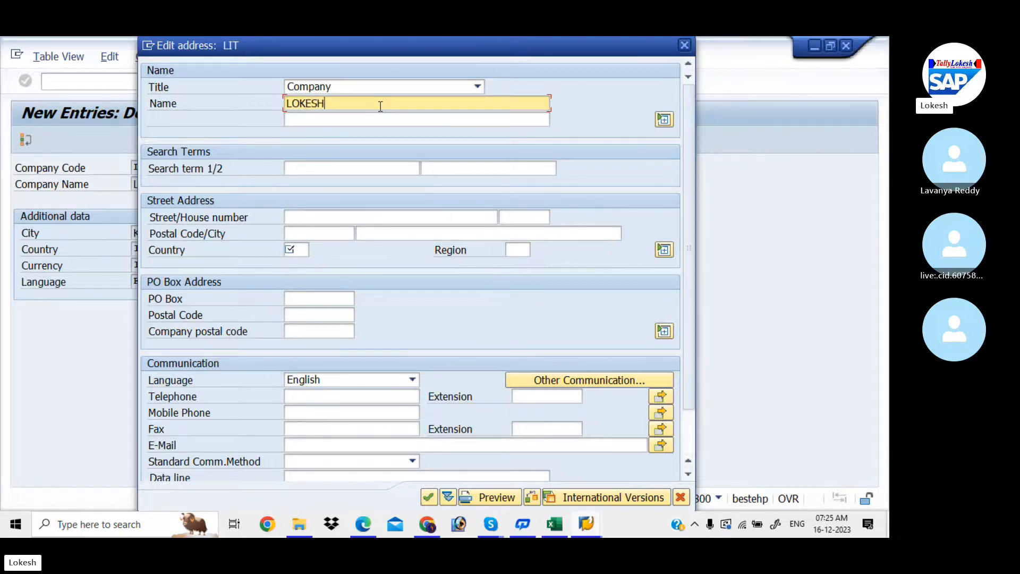
type("ESH INF")
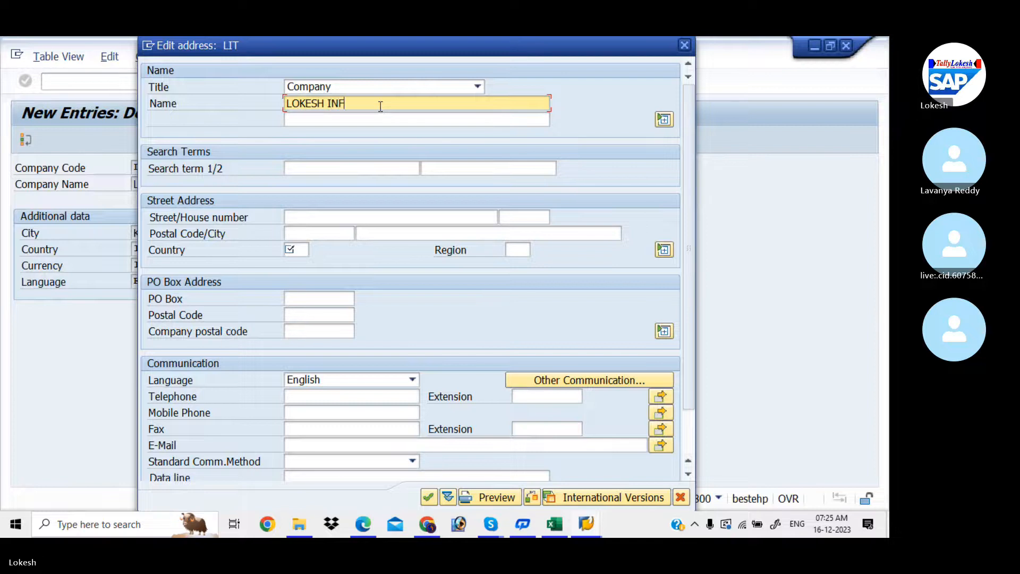
type("O TECH PVT LTD")
left_click(319, 214)
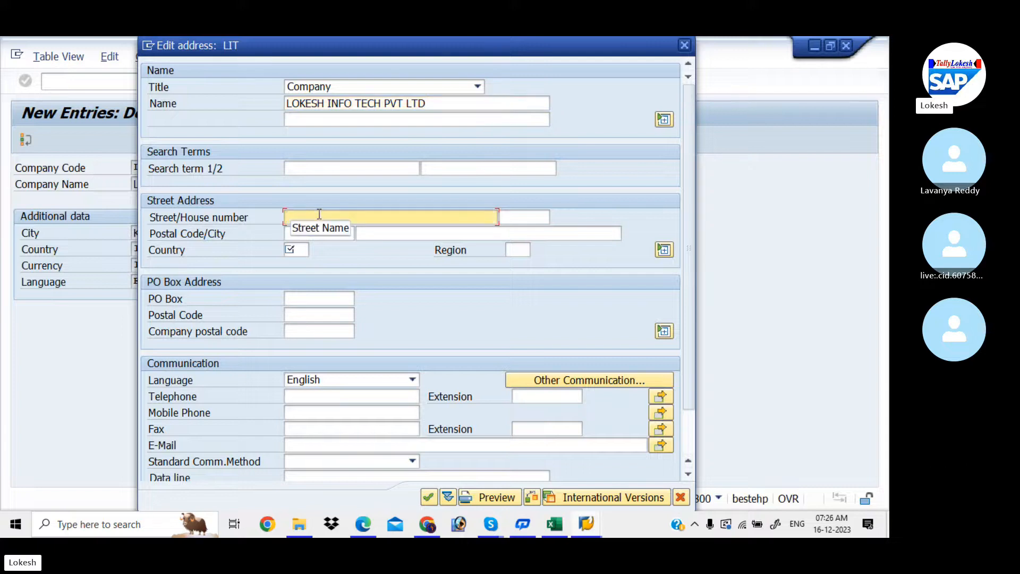
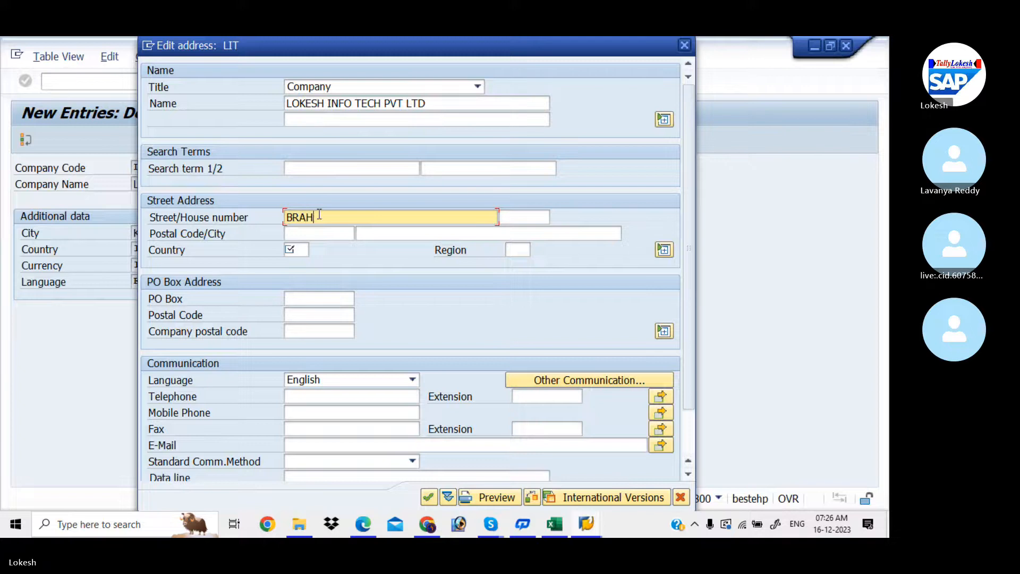
left_click(513, 218)
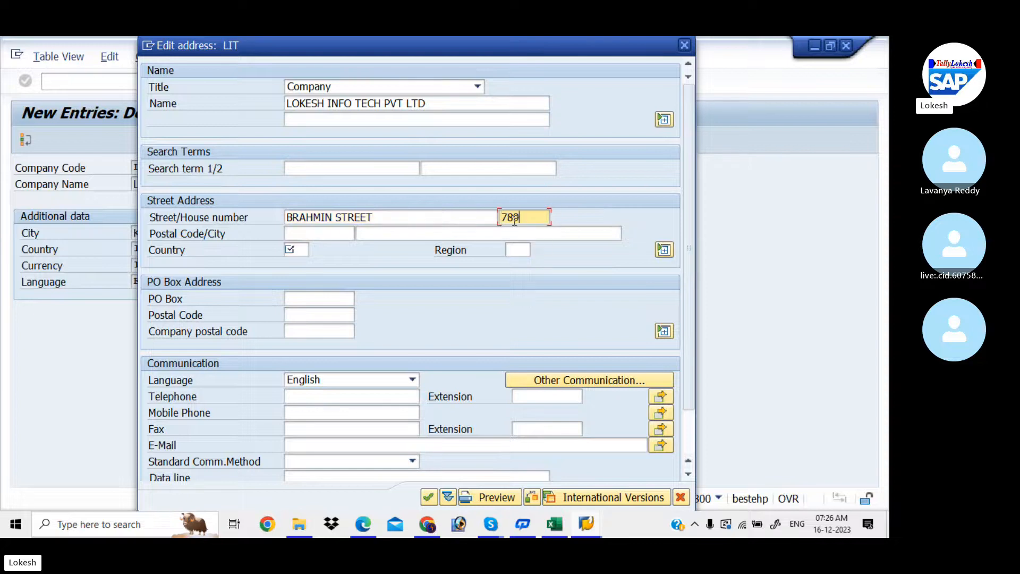
left_click(304, 232)
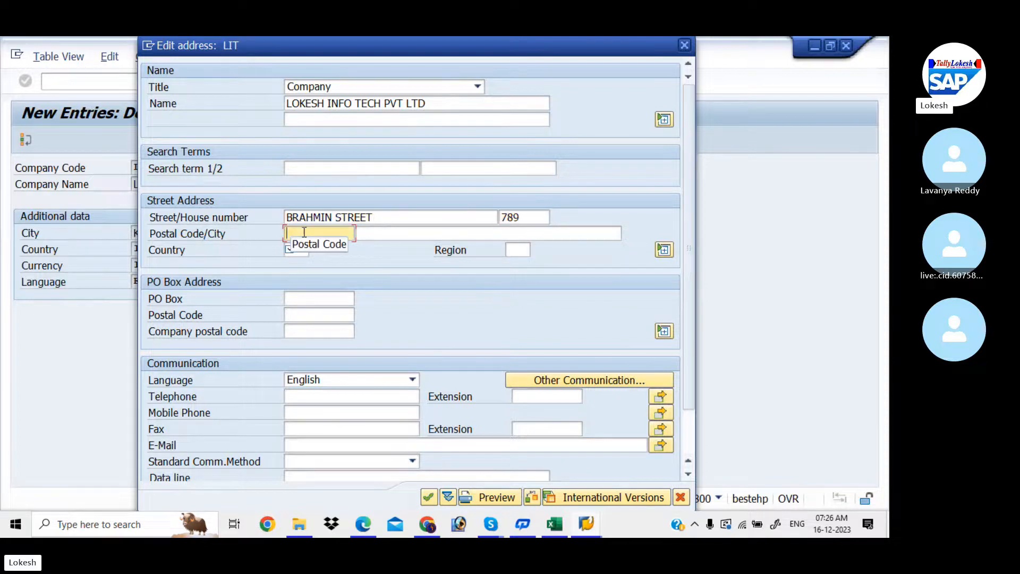
type("516001")
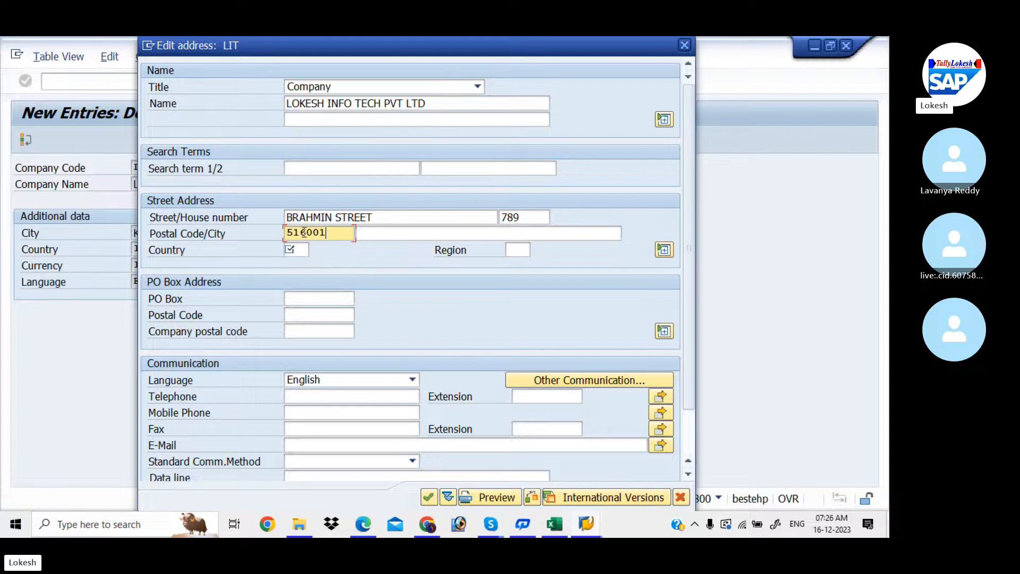
left_click(382, 235)
type("KA")
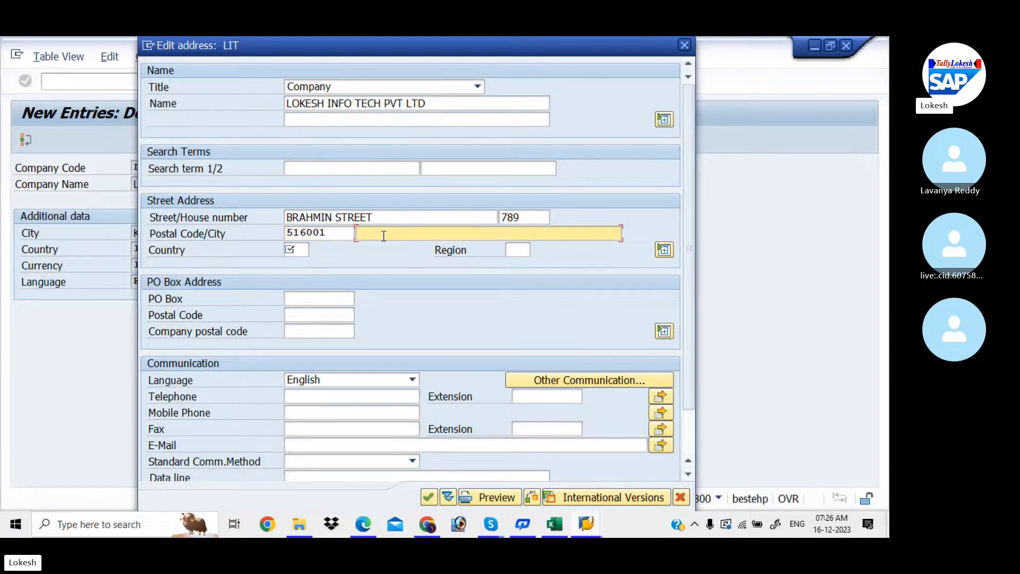
type("DAPA")
- Set the address country to IN and region to 01 Andra Pradesh
left_click(297, 250)
type("IN")
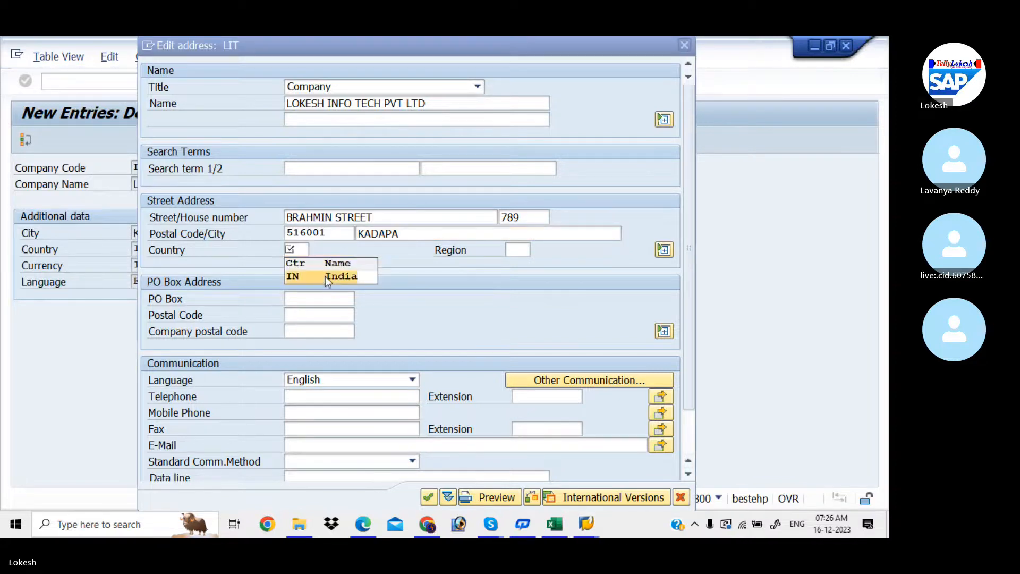
left_click(325, 276)
left_click(509, 248)
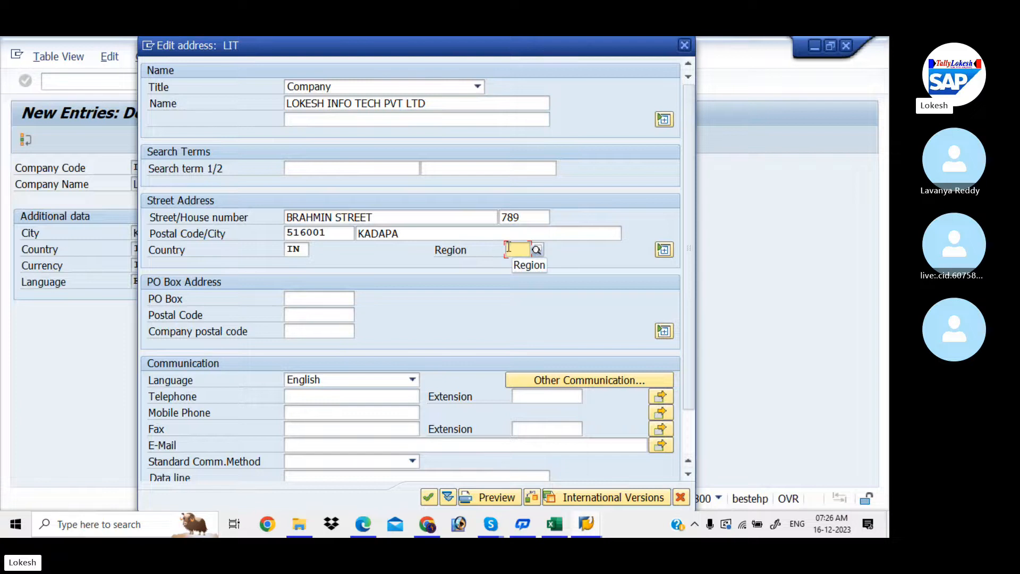
left_click(537, 250)
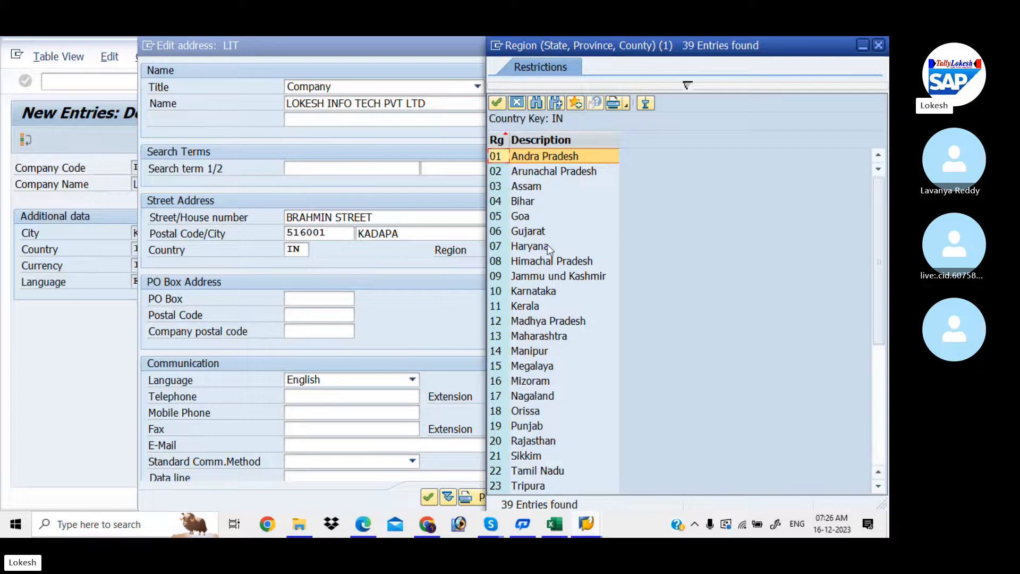
double_click(575, 155)
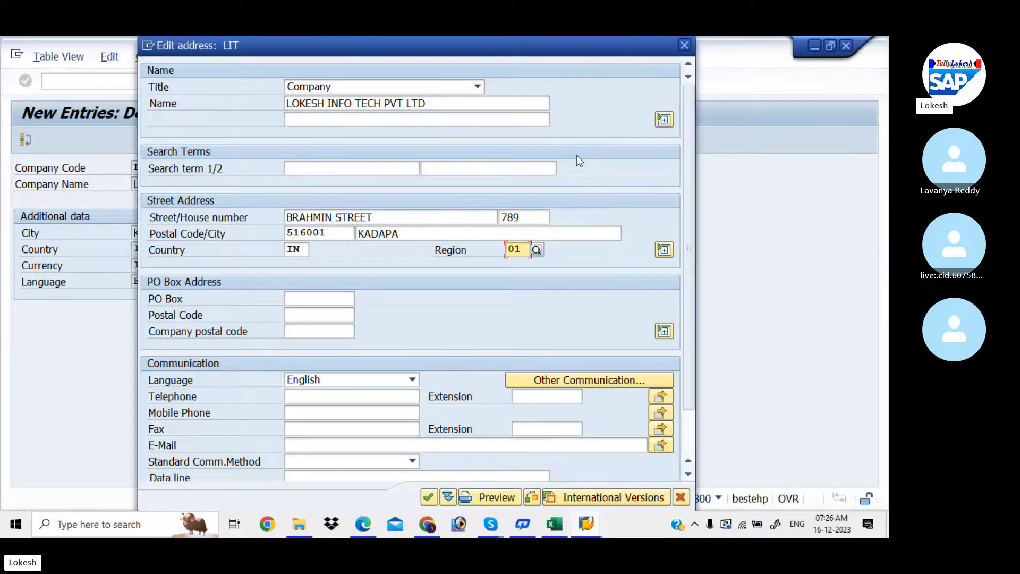
- Enter PO box 516001 in the LIT address details
left_click(301, 296)
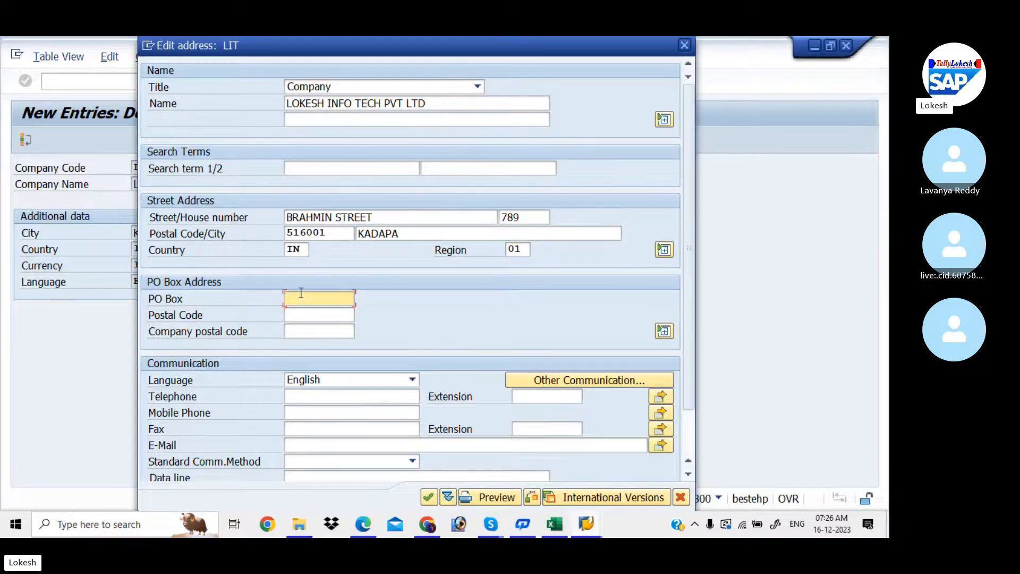
type("516")
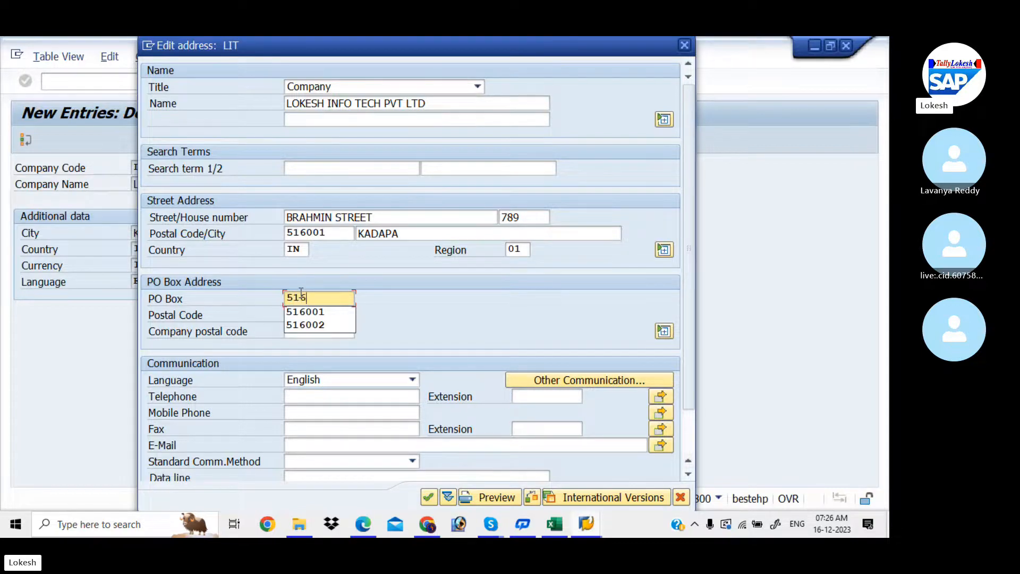
type("001")
left_click(304, 315)
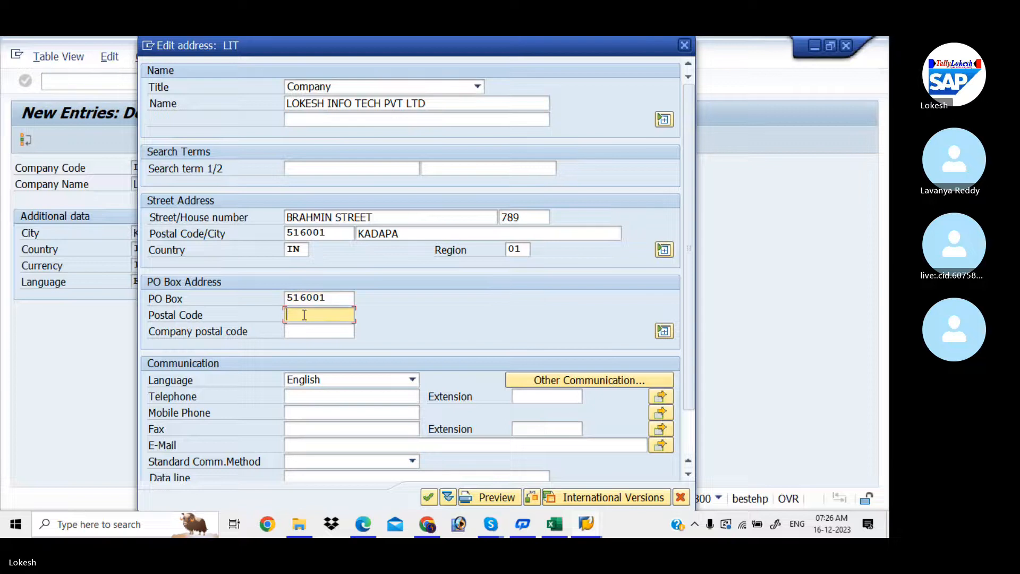
type("516001")
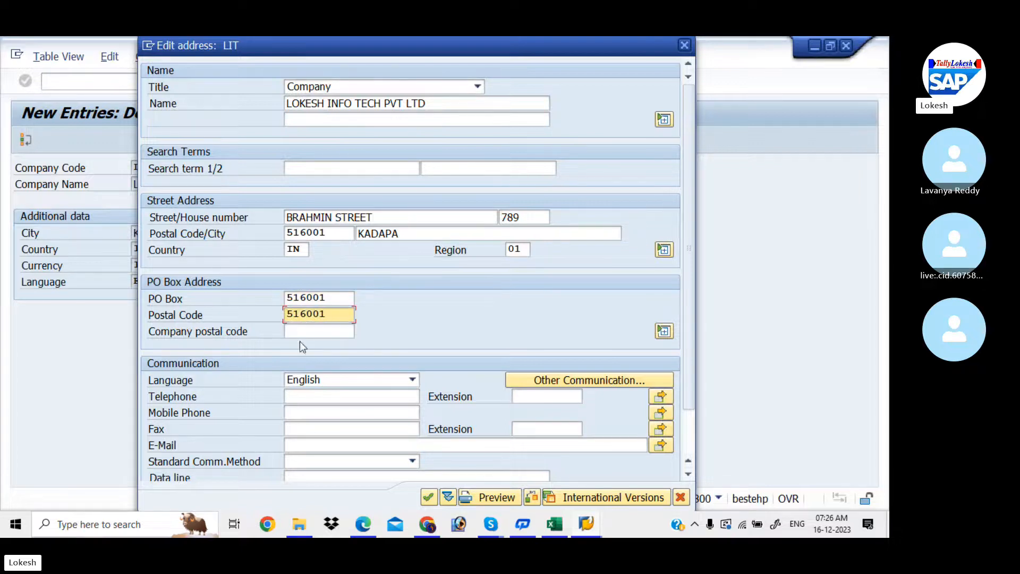
- Fill in the company's telephone number, mobile phone number and e-mail address
left_click(315, 401)
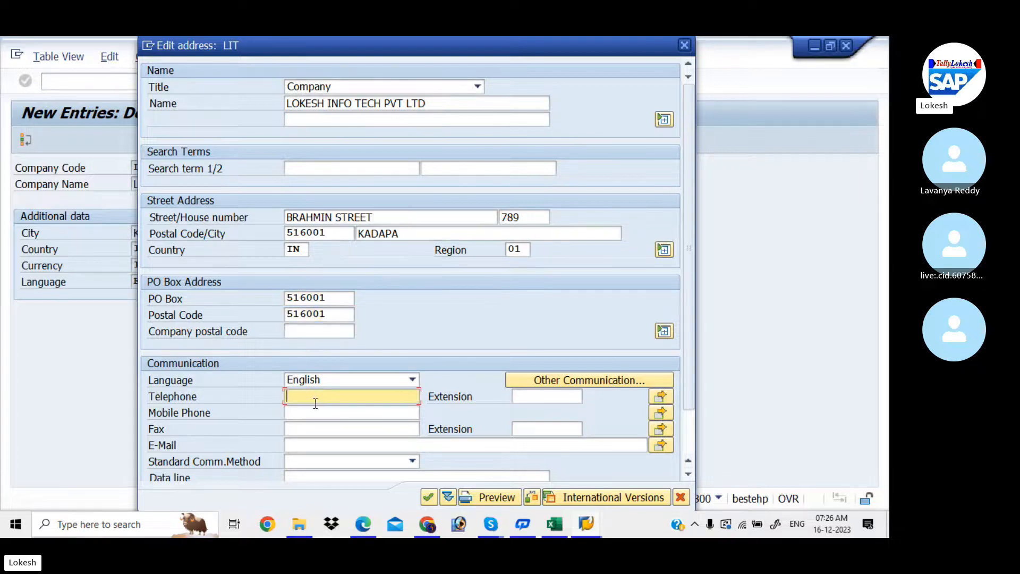
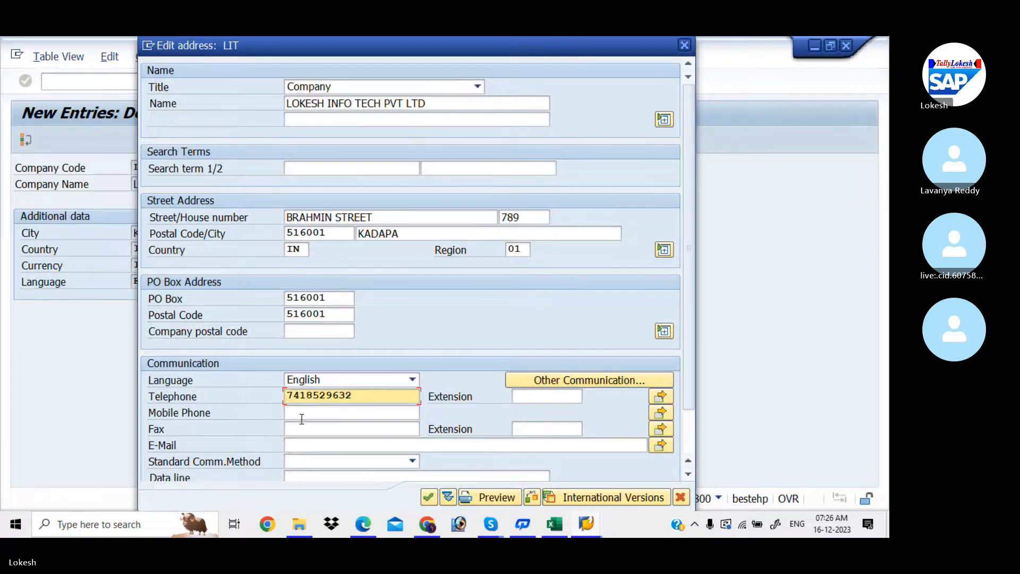
left_click(308, 415)
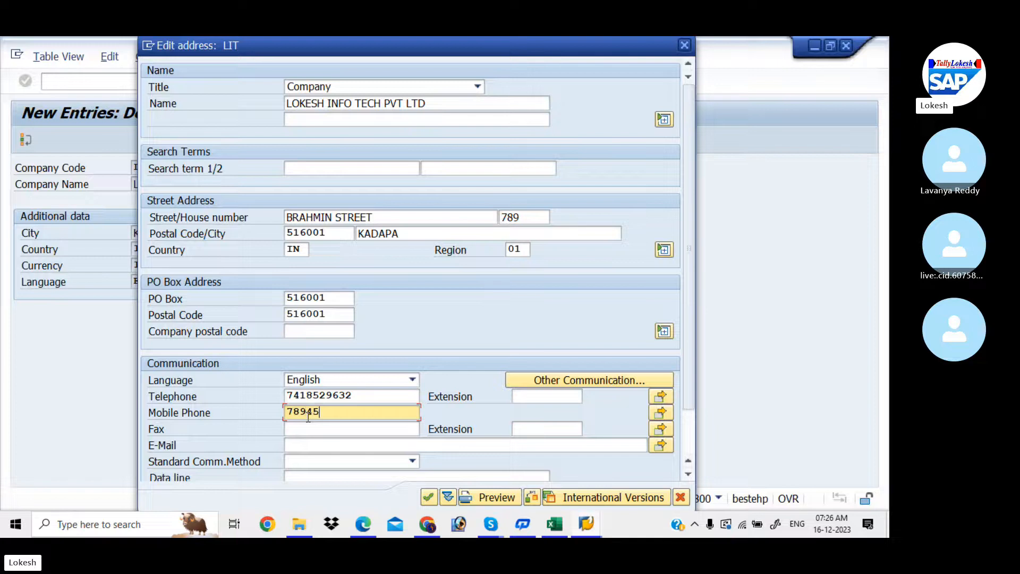
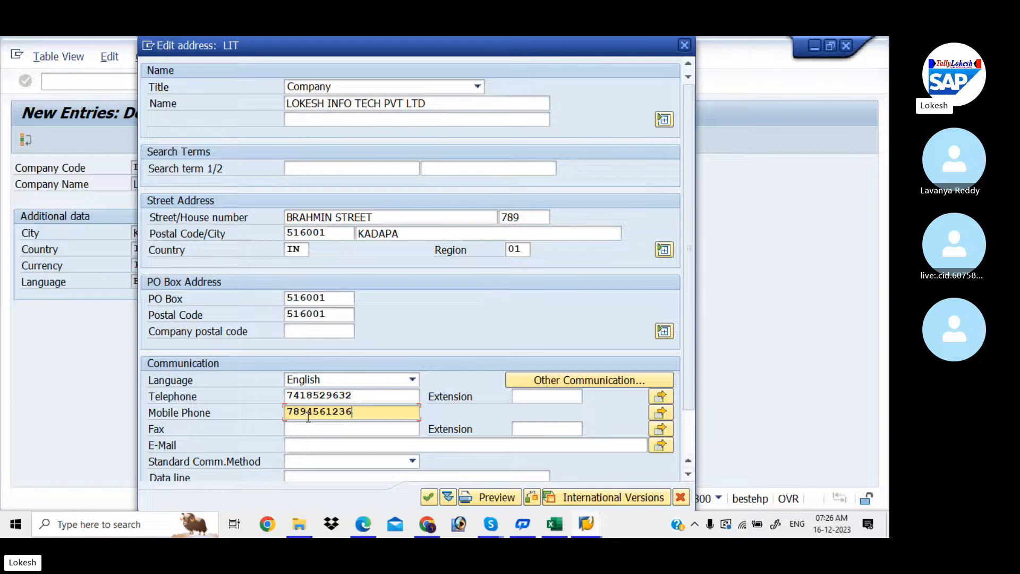
left_click(298, 446)
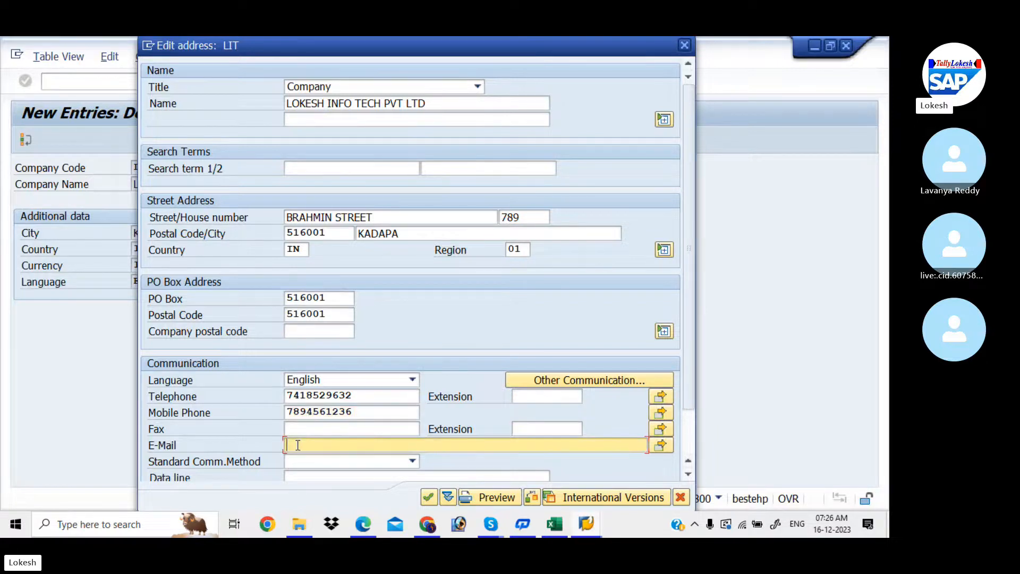
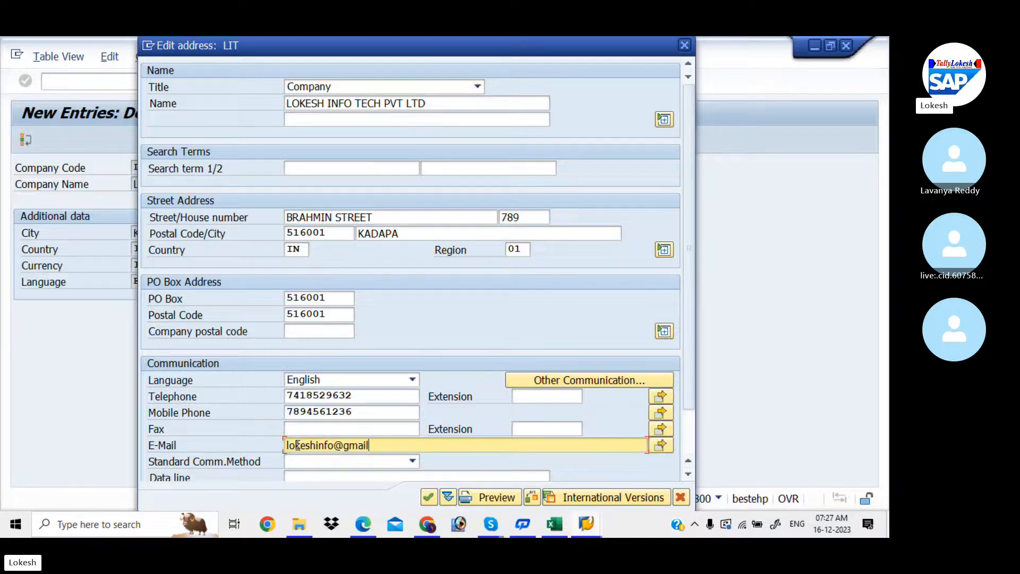
left_click_drag(686, 273, 690, 346)
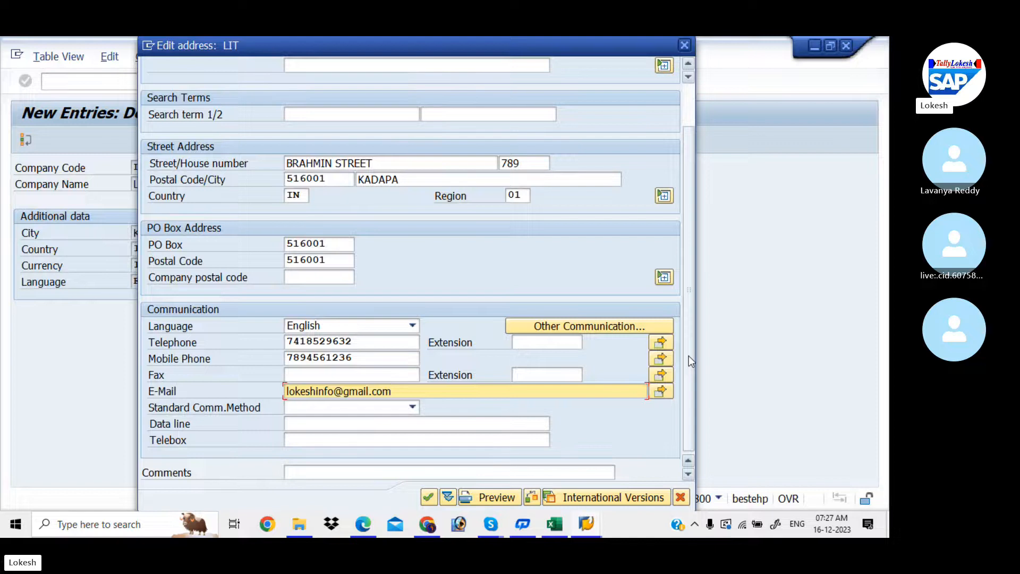
- Save company code LIT under new customizing request MAHK912281, 'Creation of Company Code for LIT'
left_click(431, 496)
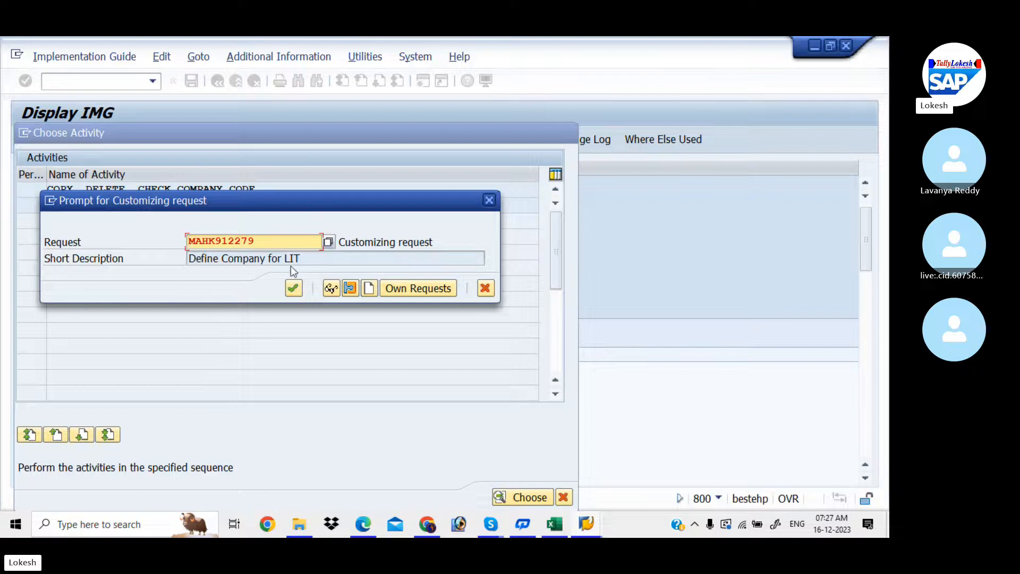
left_click(371, 288)
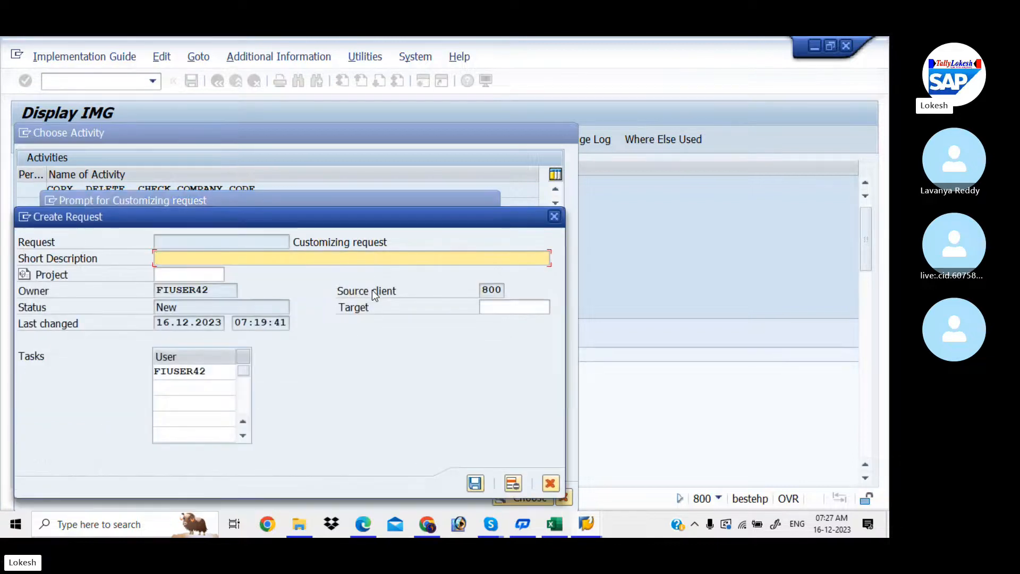
type("crereat")
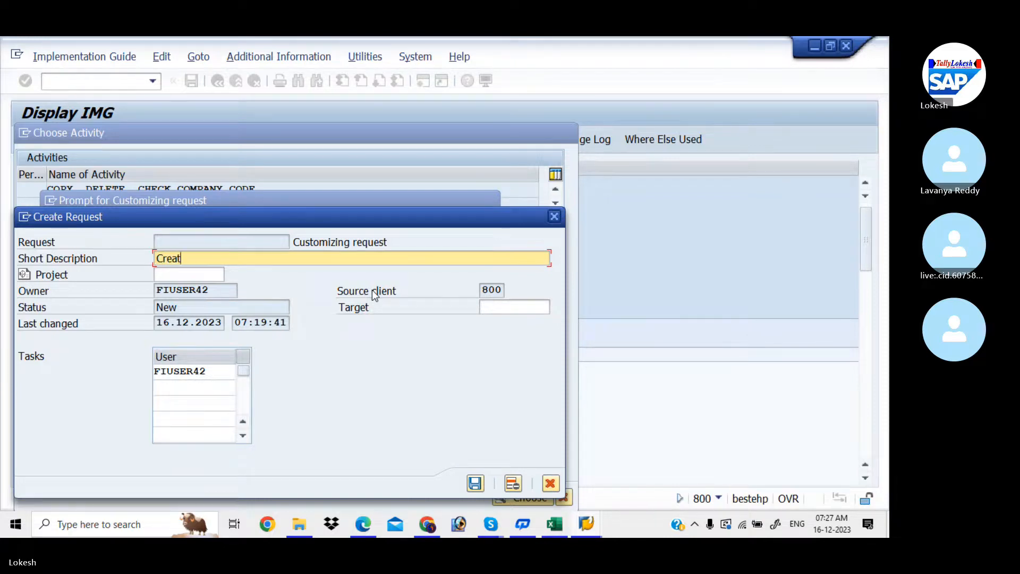
type("ion of Com")
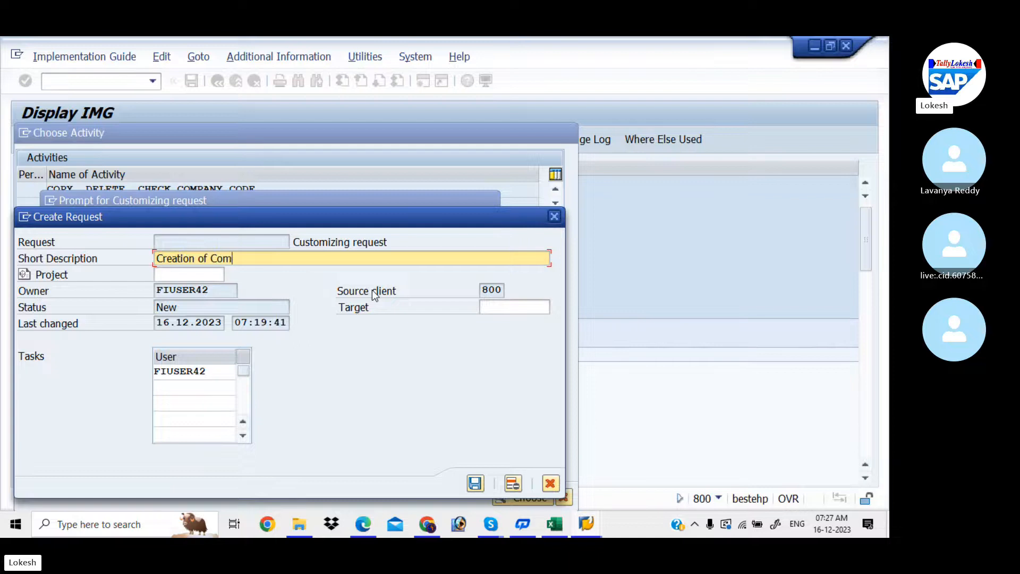
type("pany Co")
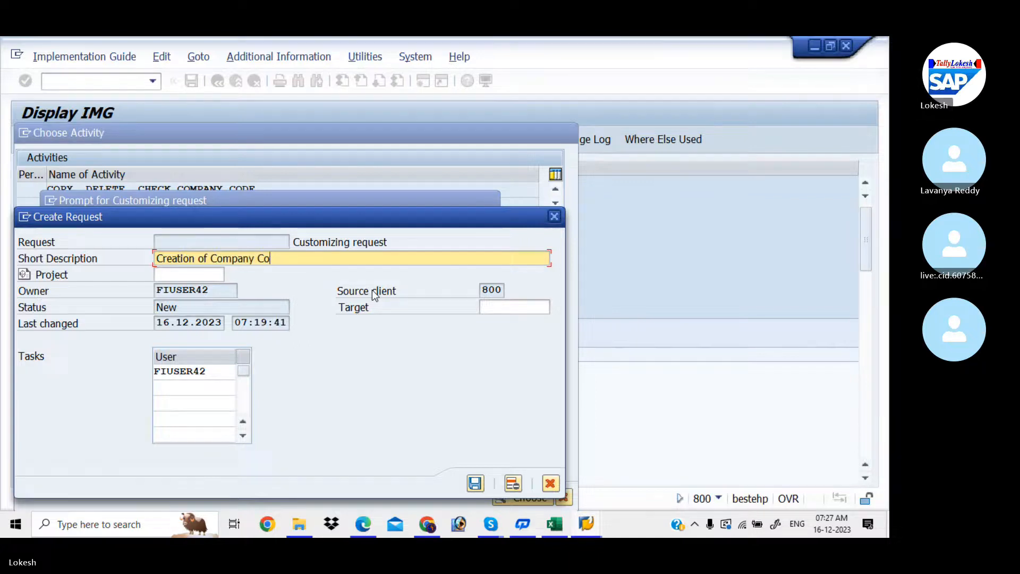
type("de for ")
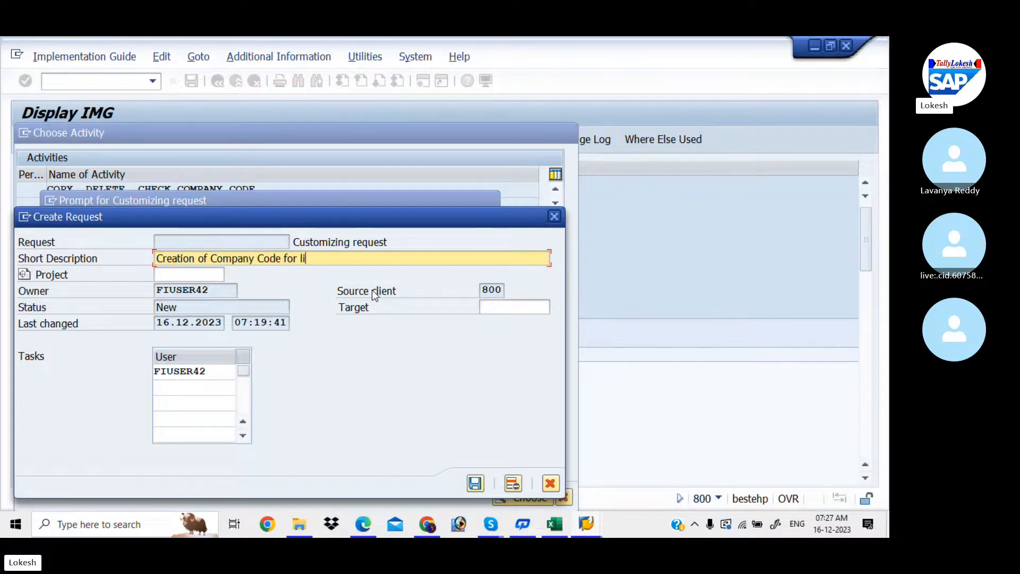
type("LIT")
left_click(473, 484)
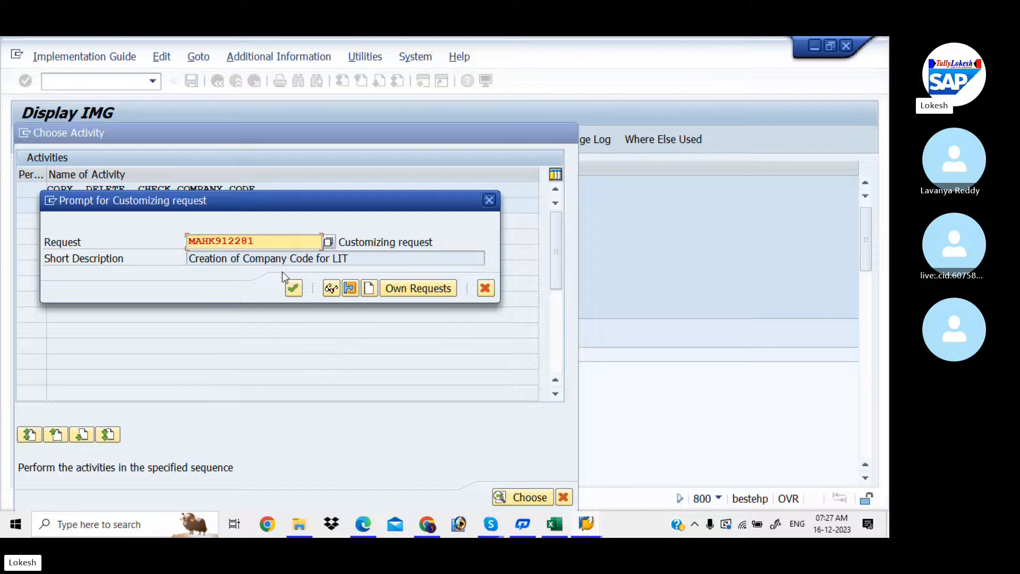
left_click(293, 288)
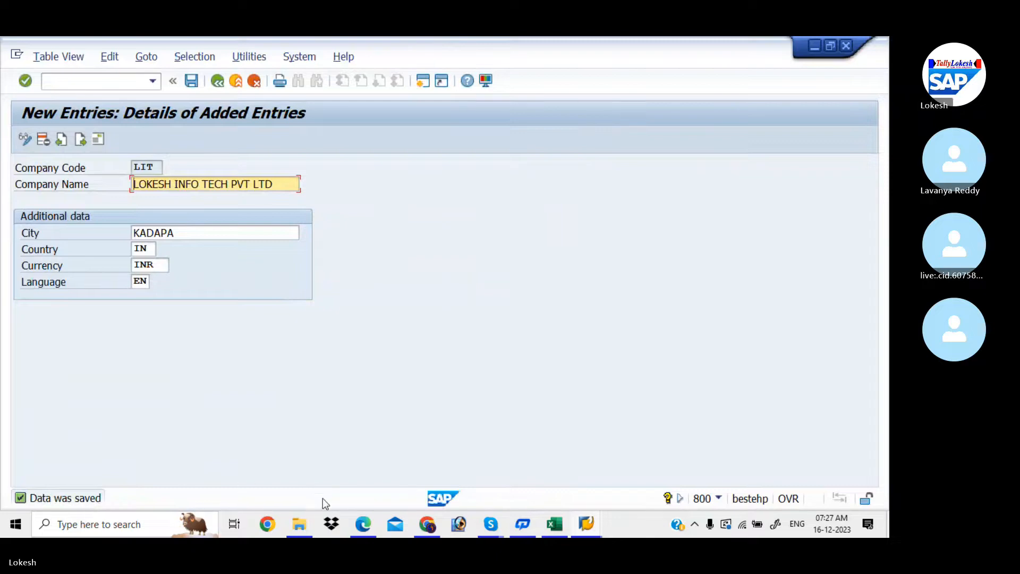
- Scroll the configuration PDF to section 3, Assign Company Code to company (OX16), on page 6
left_click(363, 525)
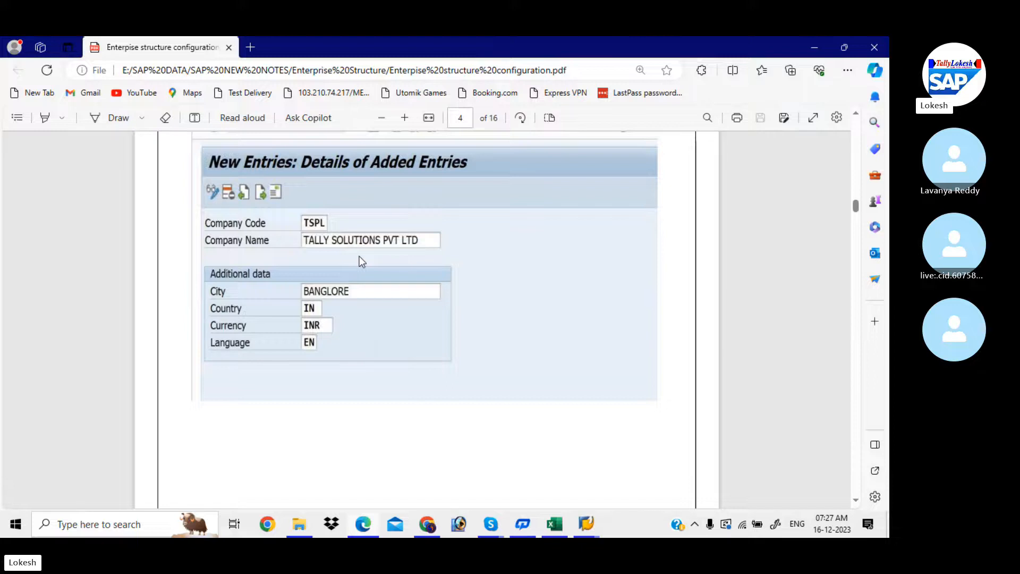
scroll(359, 257, "down", 5)
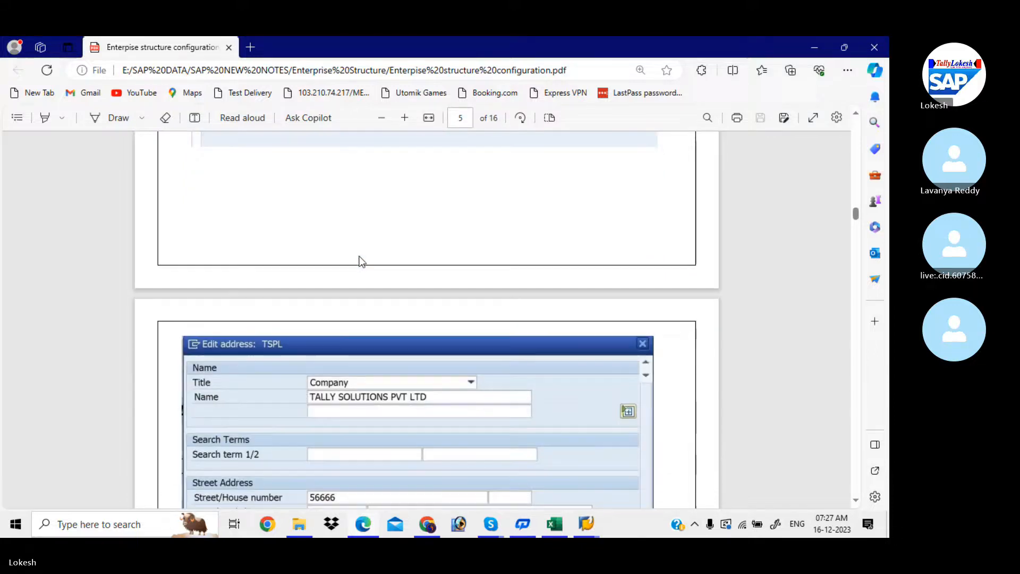
scroll(359, 258, "down", 5)
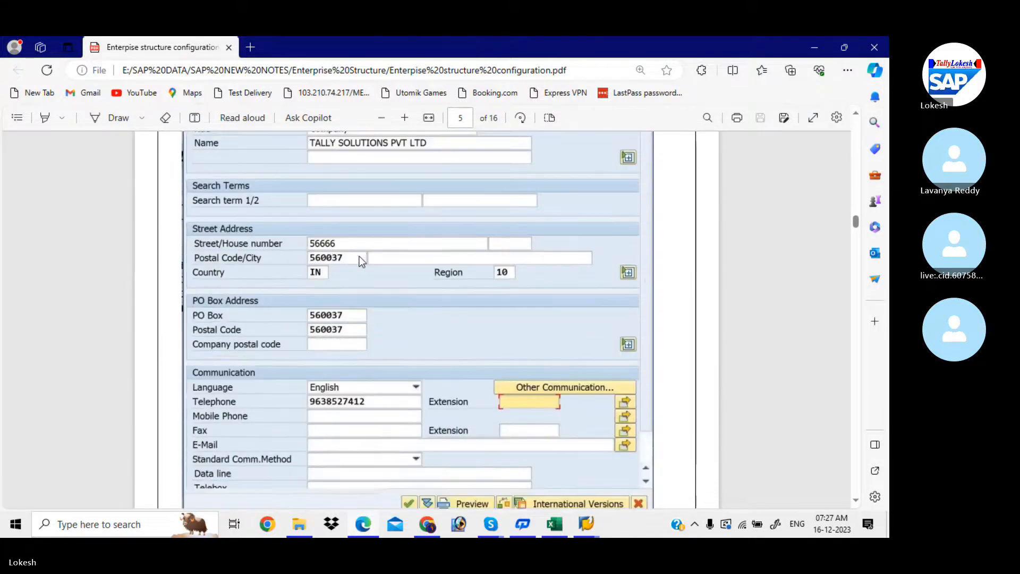
scroll(359, 257, "down", 4)
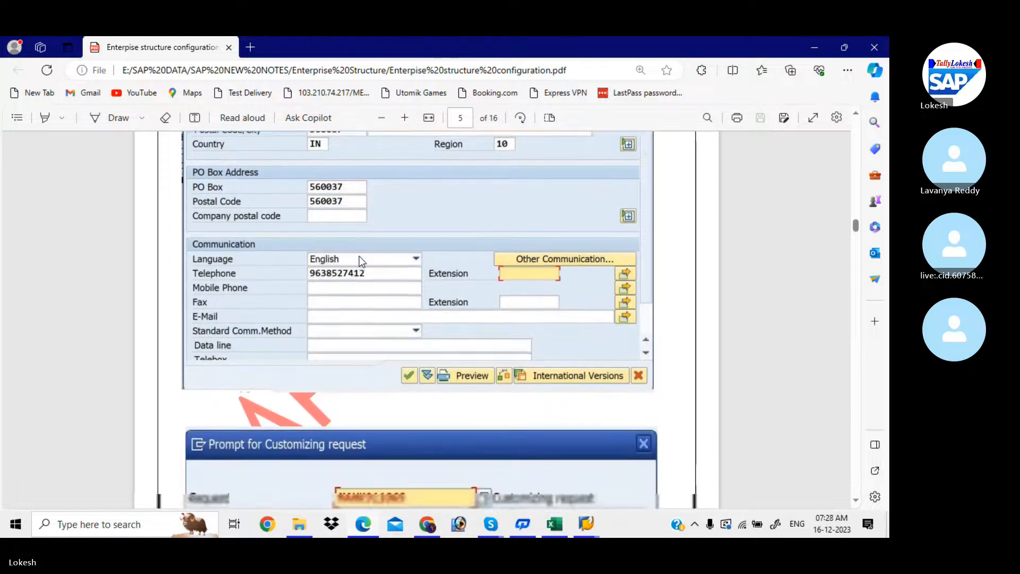
scroll(361, 261, "down", 6)
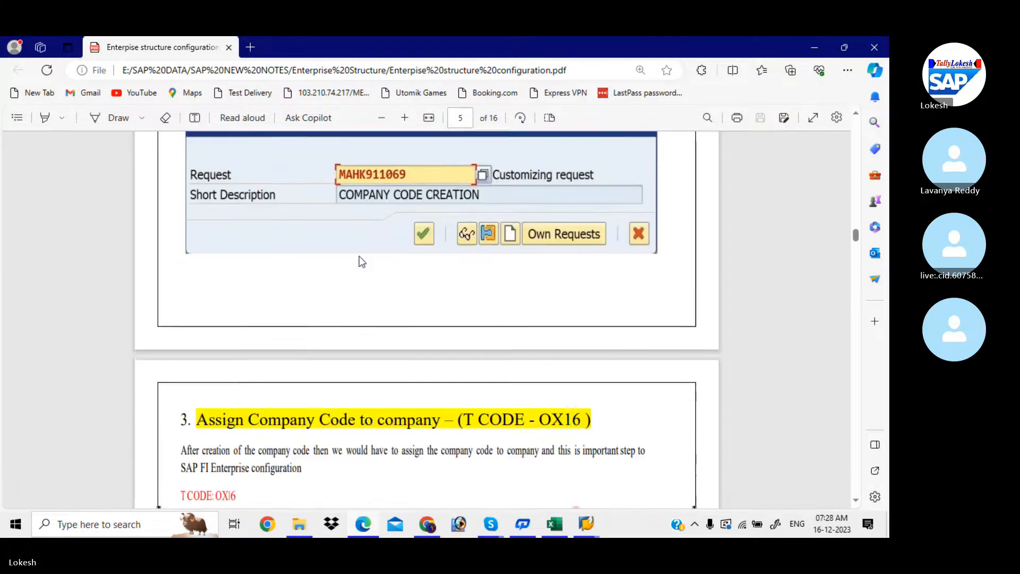
scroll(361, 261, "down", 4)
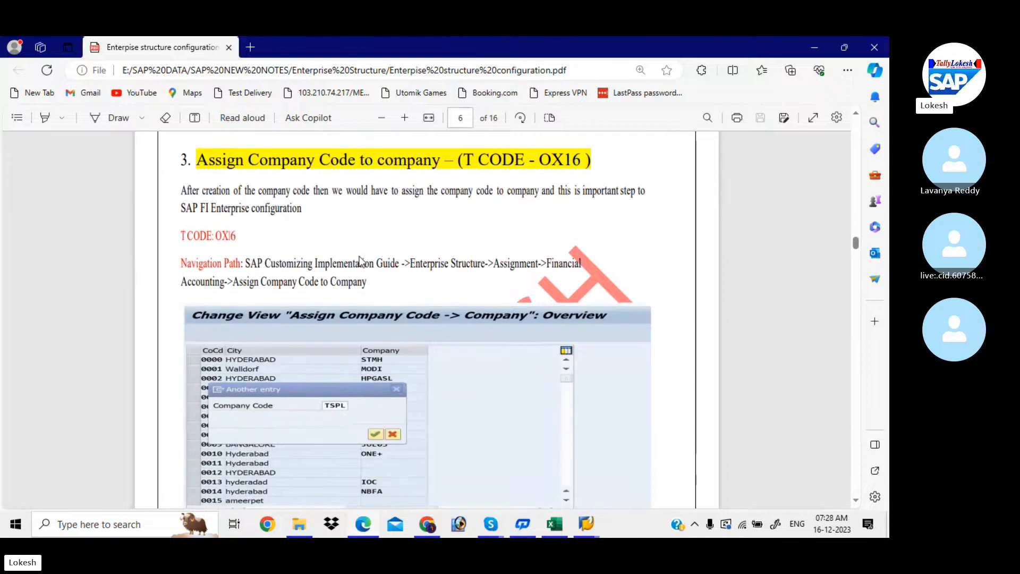
left_click(555, 526)
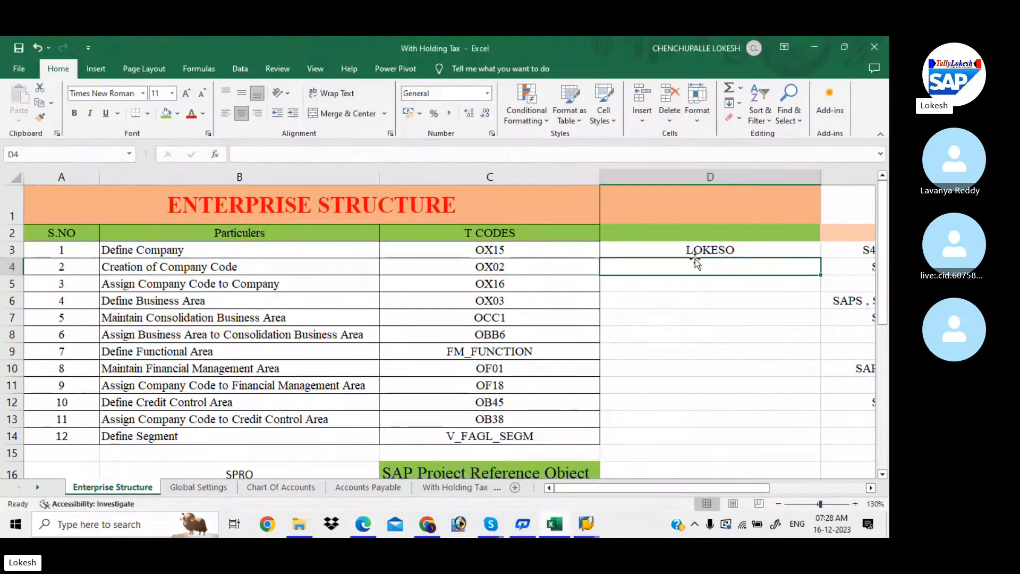
- Enter LIT in cell D4 beside Creation of Company Code (OX02), below LOKESO
type("LIT")
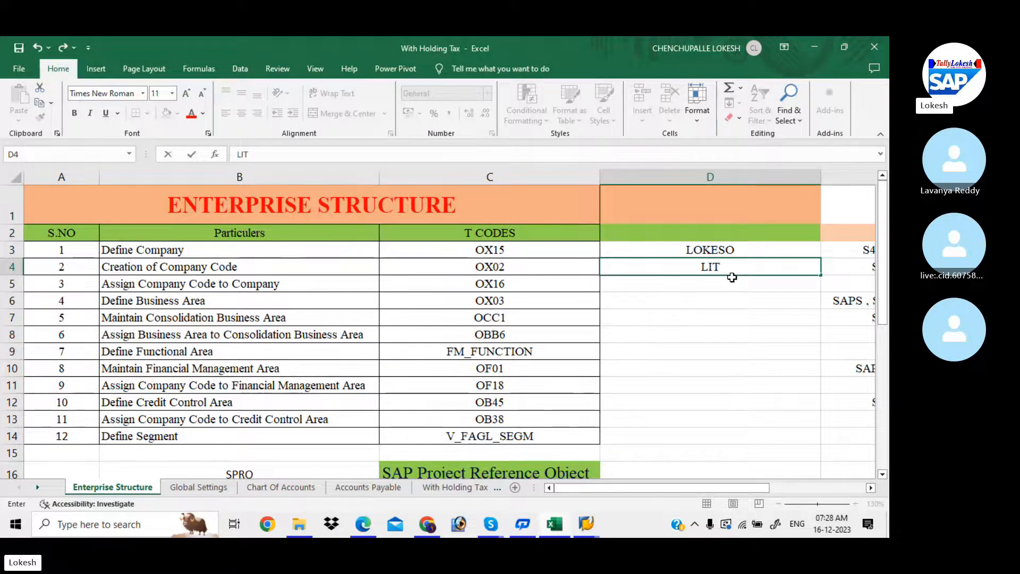
left_click(738, 249)
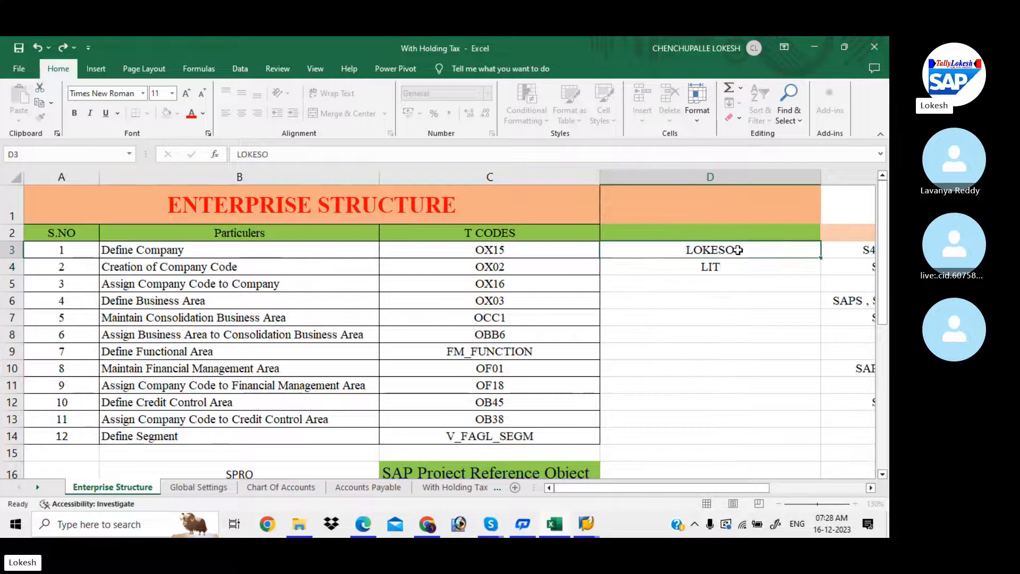
left_click(726, 266)
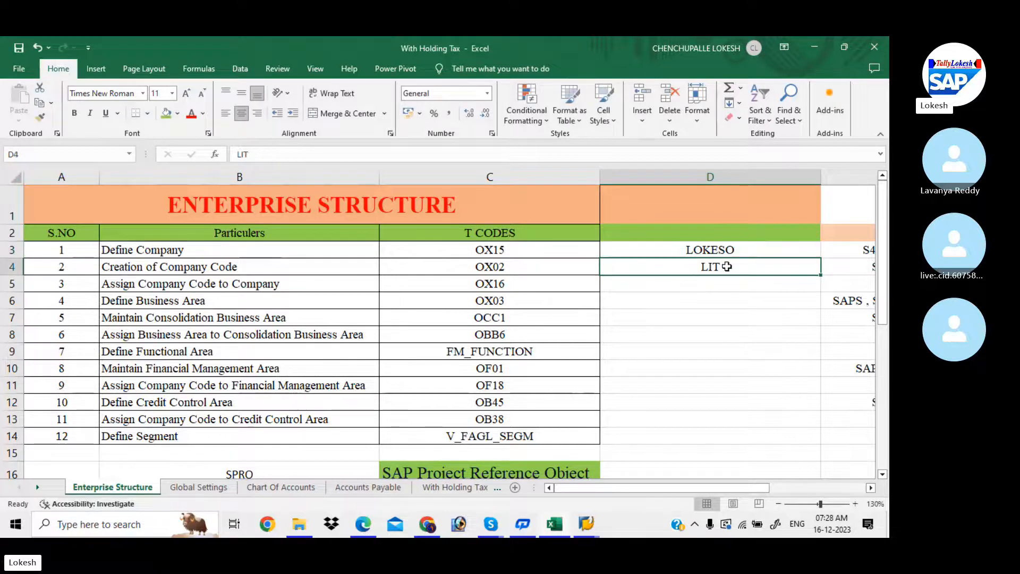
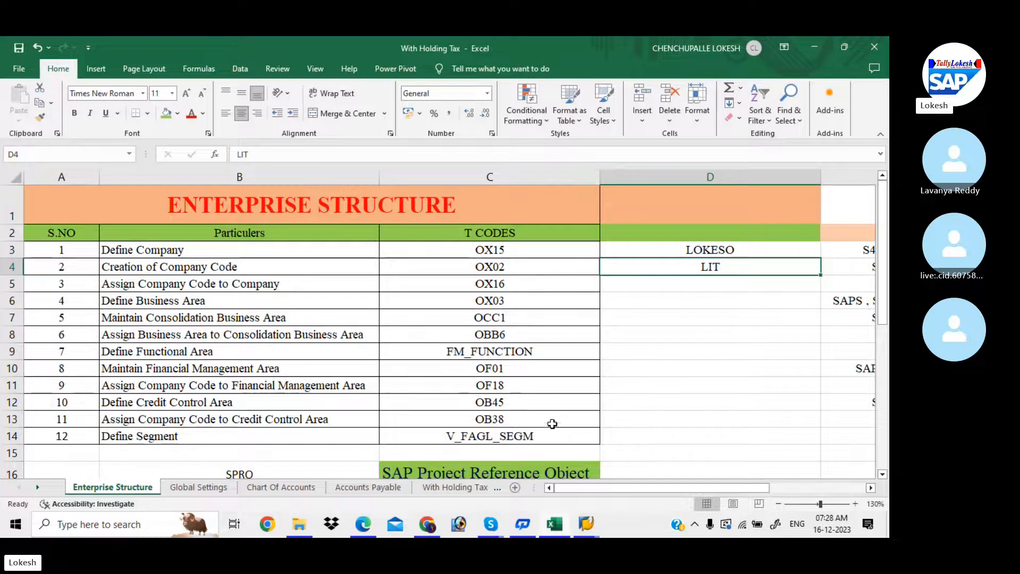
- Switch back to the SAP 'New Entries: Details of Added Entries' window
left_click(586, 523)
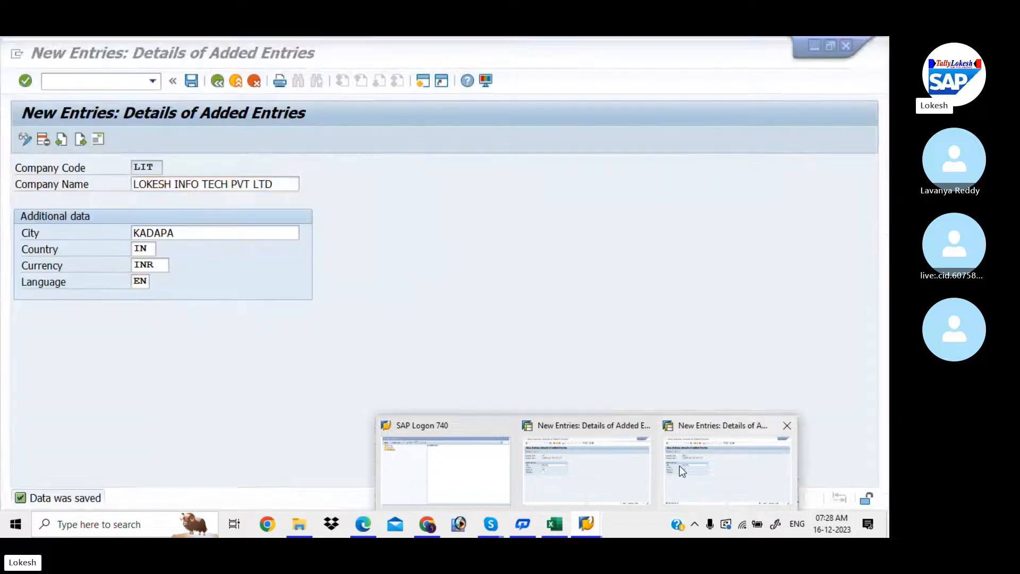
- Start a new company entry with code LITT and enter the company name
left_click(640, 458)
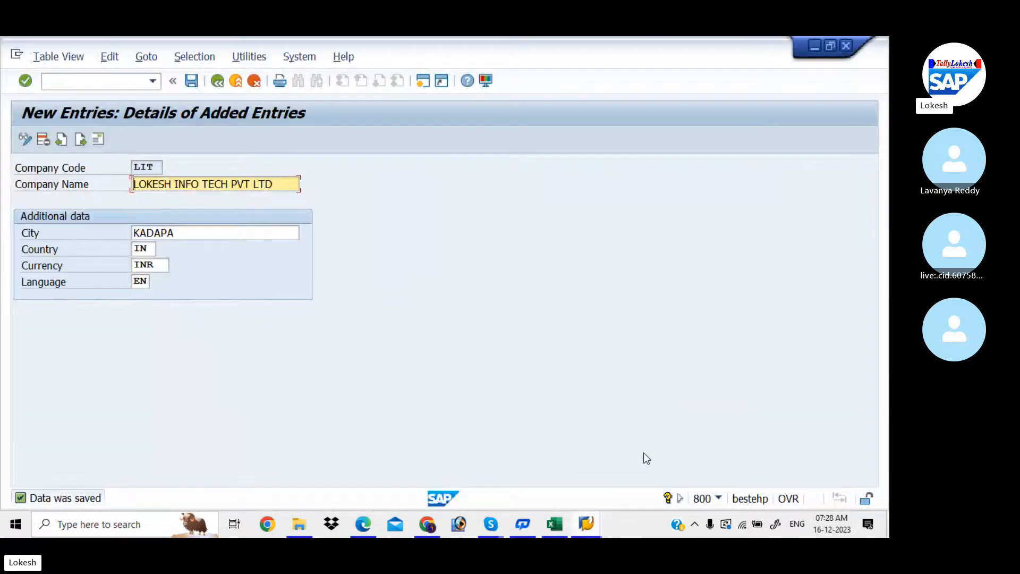
left_click(80, 141)
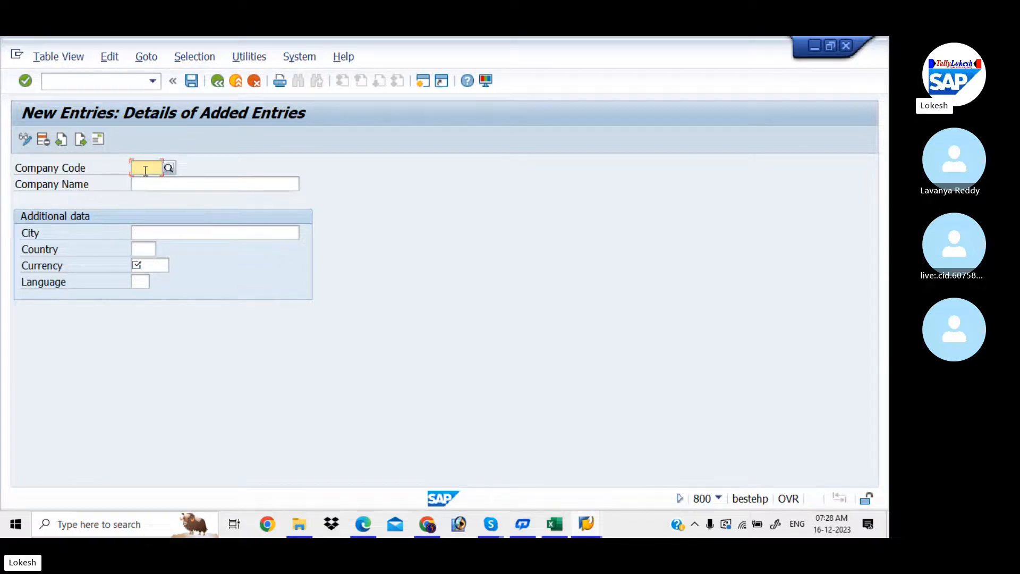
type("LITT")
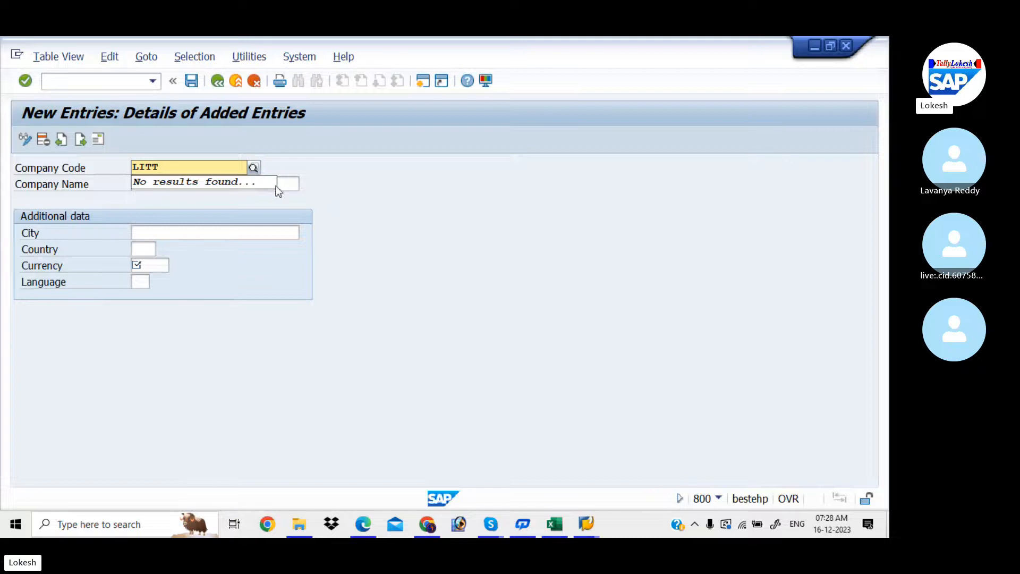
left_click(291, 183)
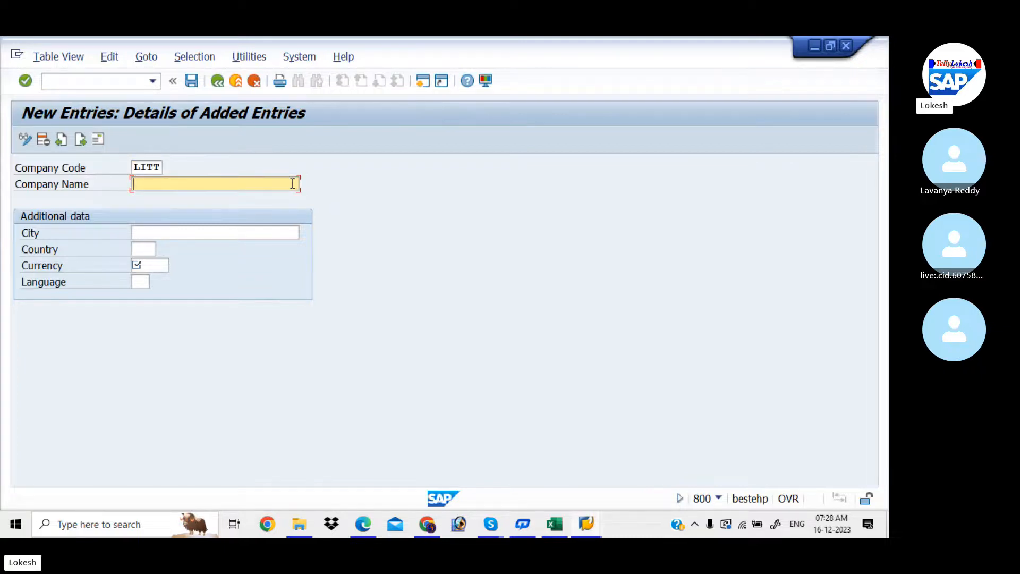
type("LOKESH PVT")
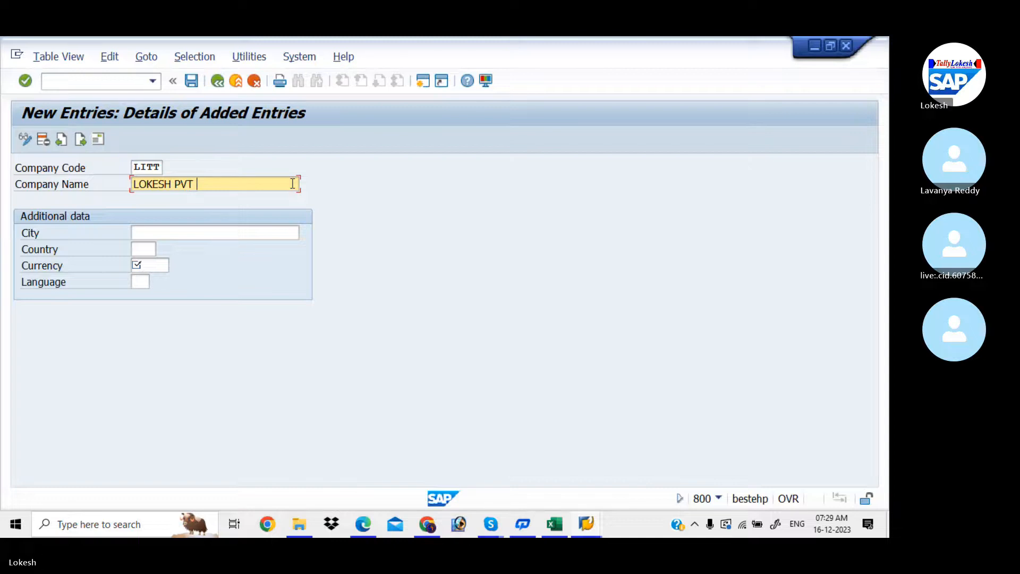
type("LTD")
- Fill in city NELLORE, country IN, currency INR and language EN, then save the entry
left_click(229, 235)
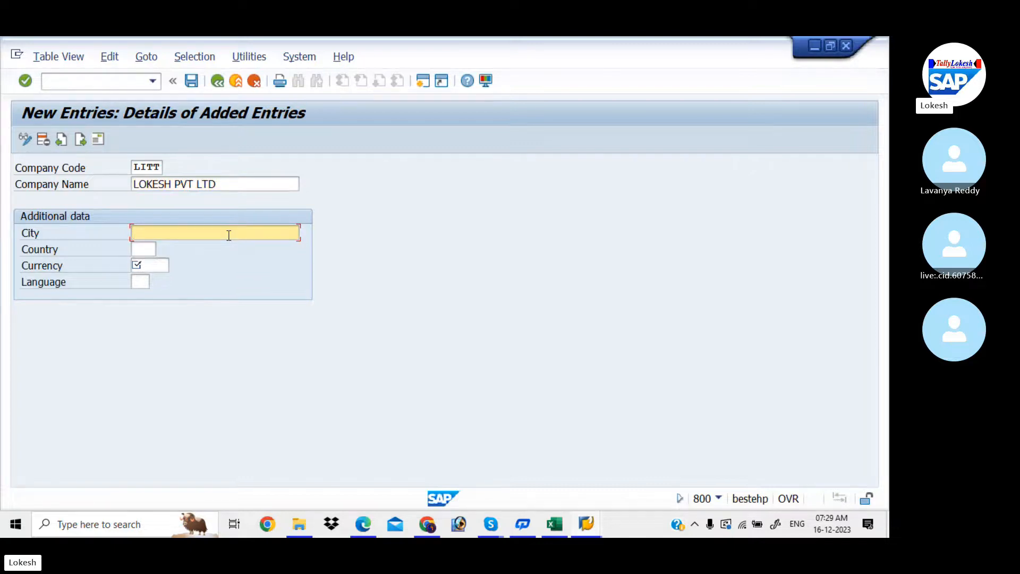
type("NELLORE")
key("Tab")
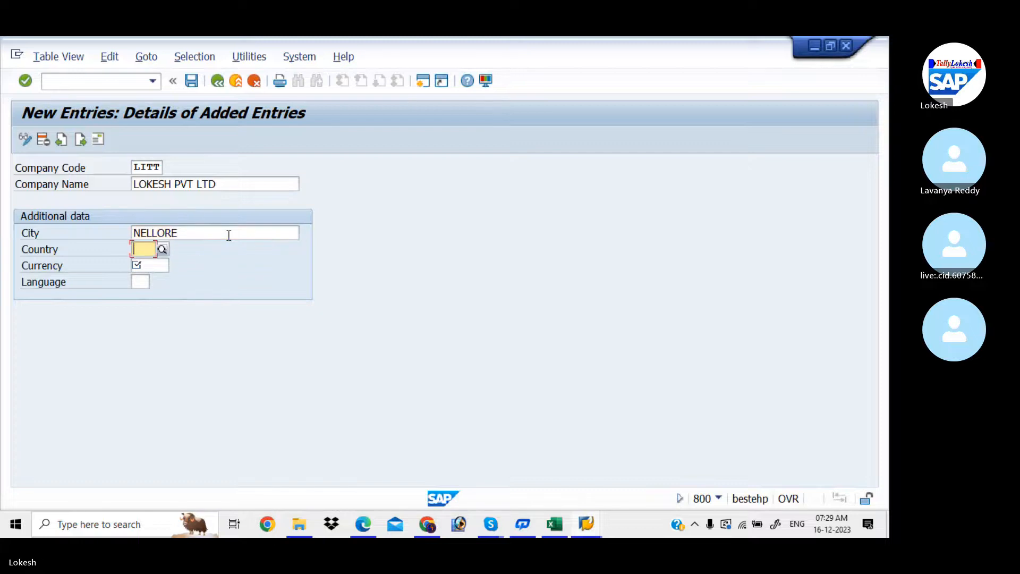
key("Right")
key("Right")
type("IN")
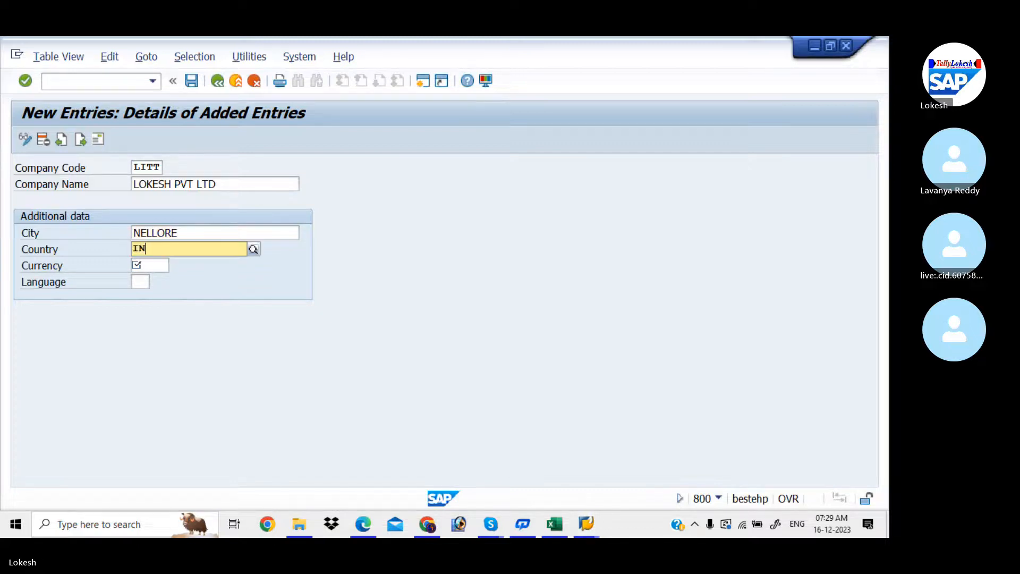
key("Down")
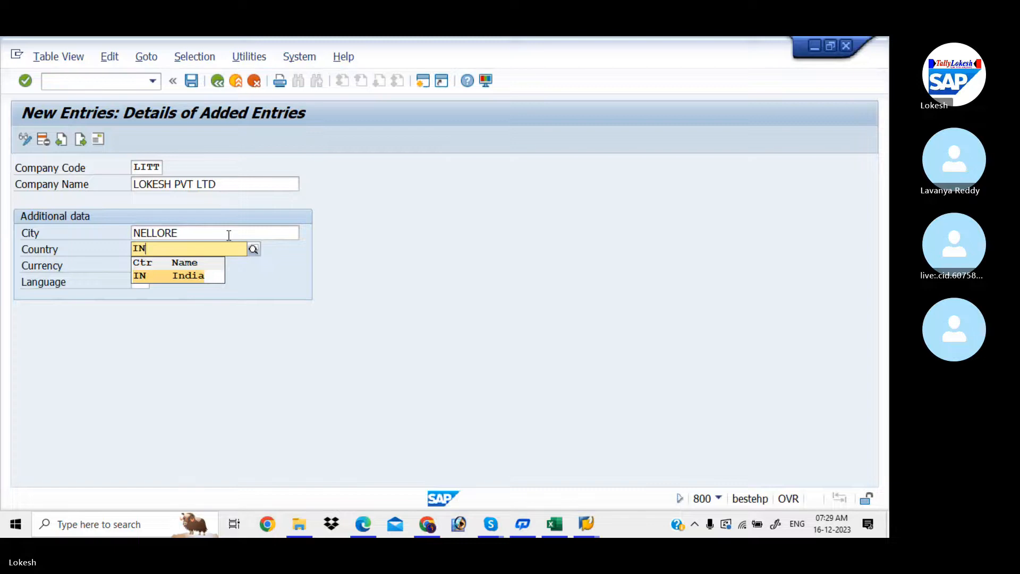
key("Tab")
type("I")
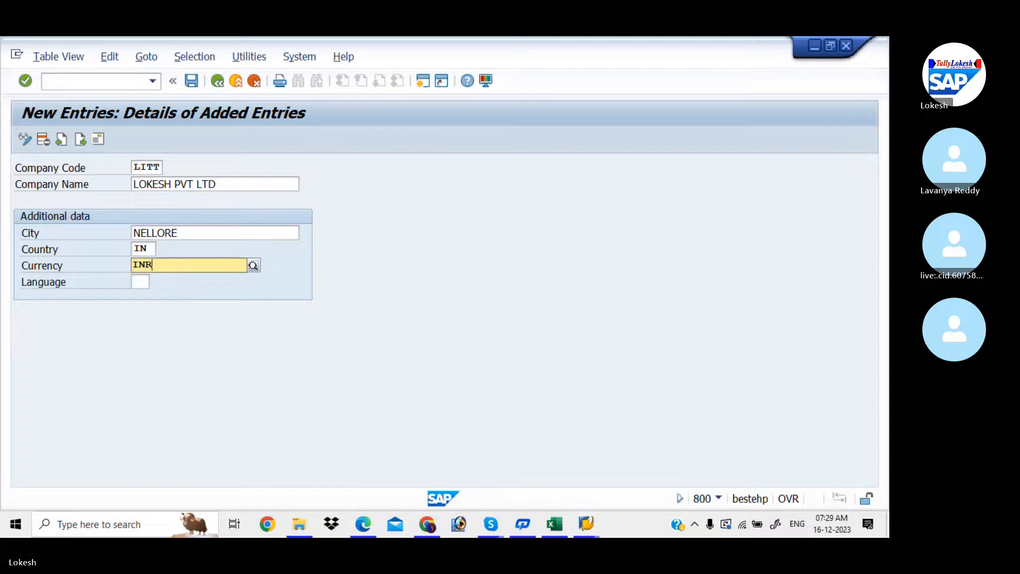
key("Down")
key("Tab")
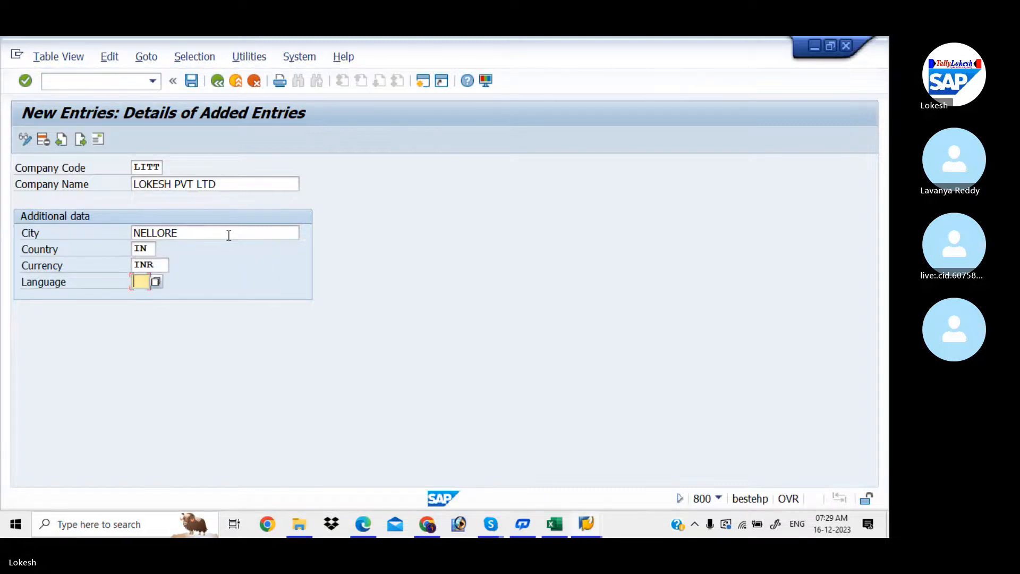
type("EN")
key("Return")
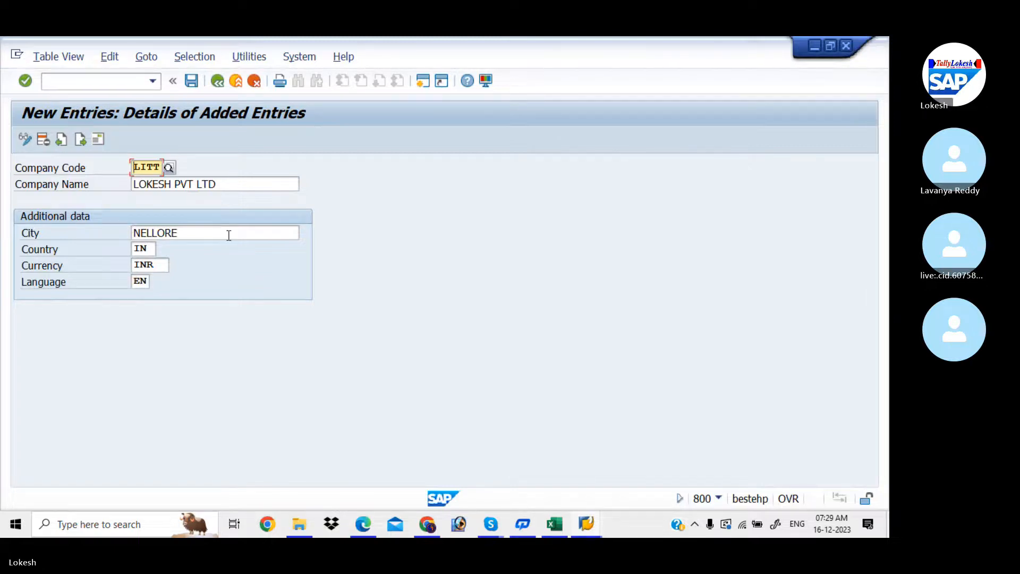
left_click(192, 82)
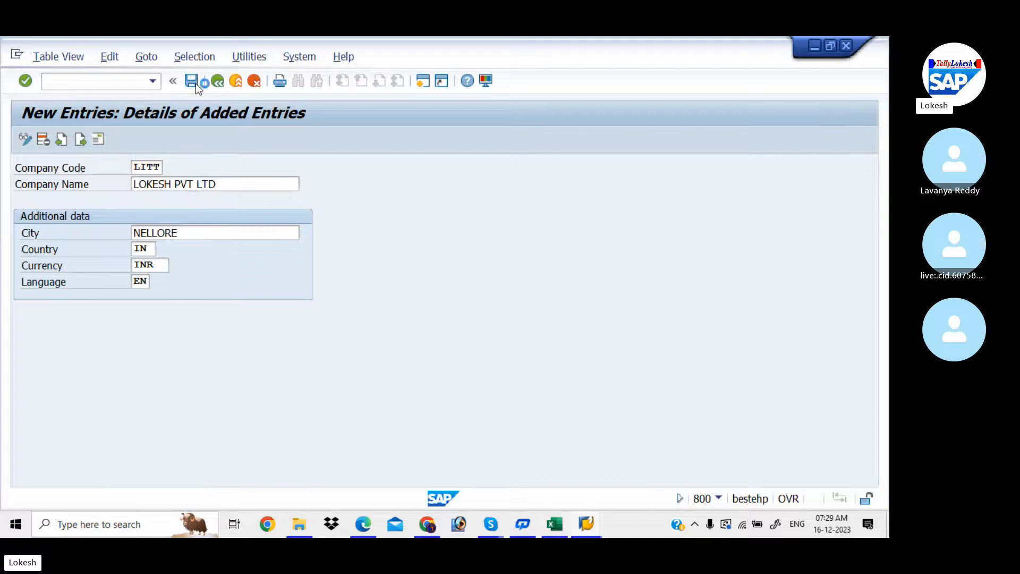
- Set the address title to Company and enter the company name as the address name
left_click(476, 86)
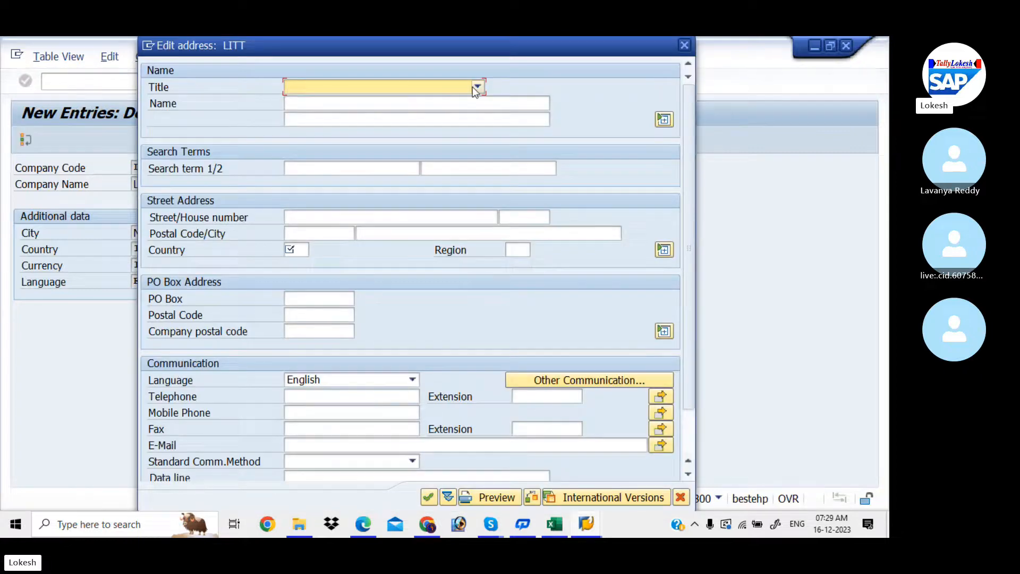
left_click(429, 102)
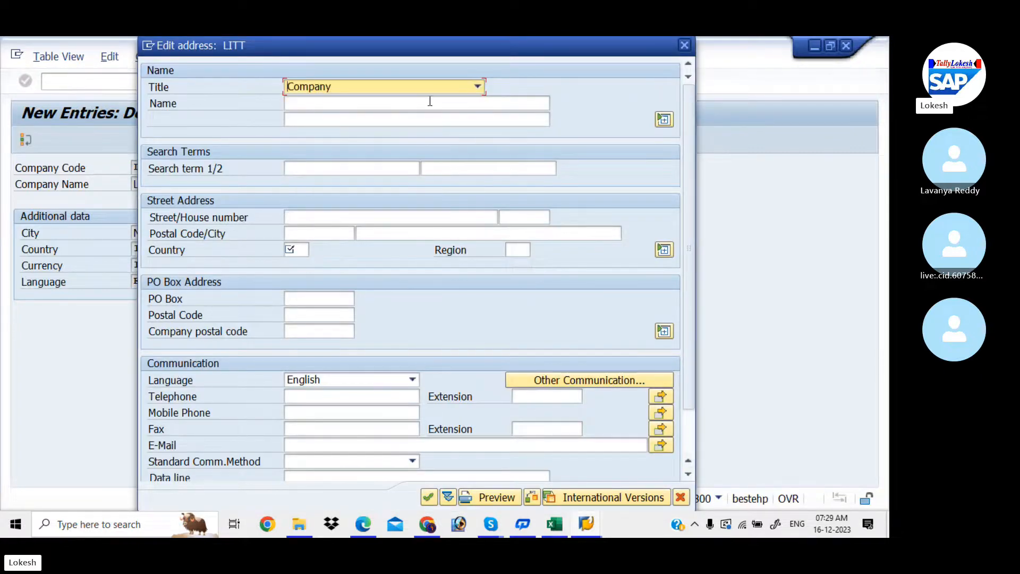
left_click(366, 103)
type("LOKES")
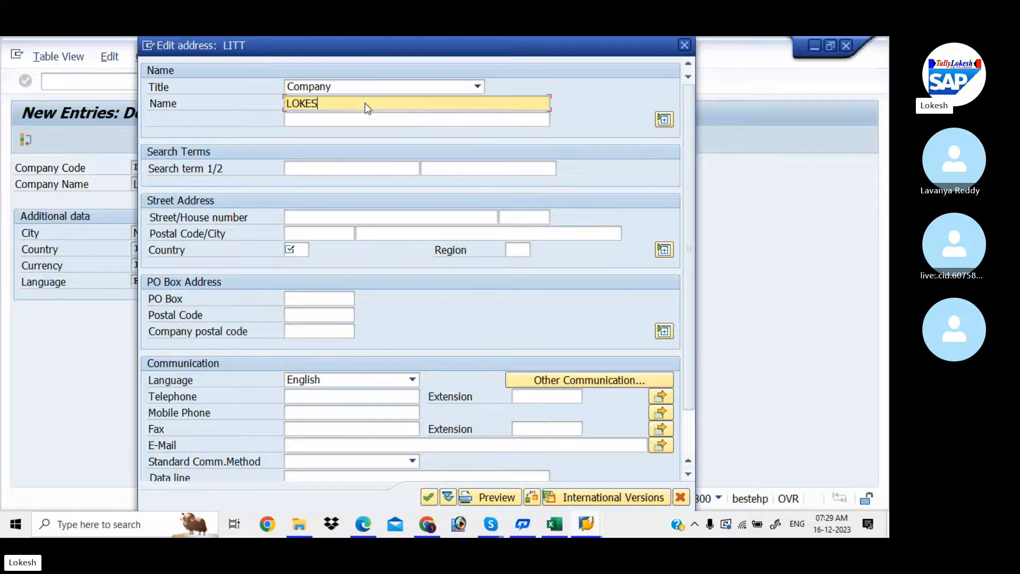
left_click(374, 118)
key("BackSpace")
key("BackSpace")
key("BackSpace")
key("BackSpace")
key("BackSpace")
key("BackSpace")
key("BackSpace")
key("BackSpace")
key("BackSpace")
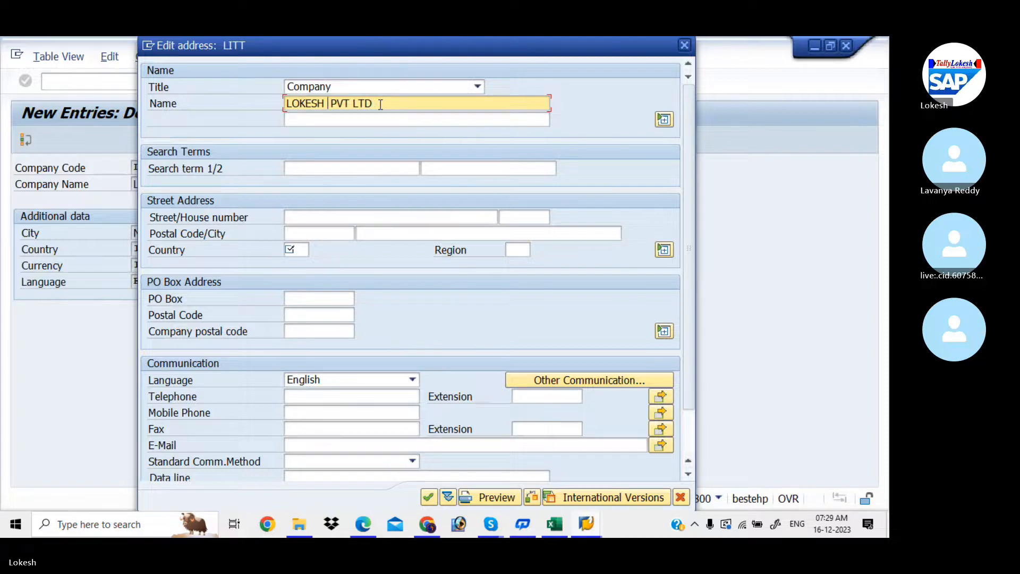
key("BackSpace")
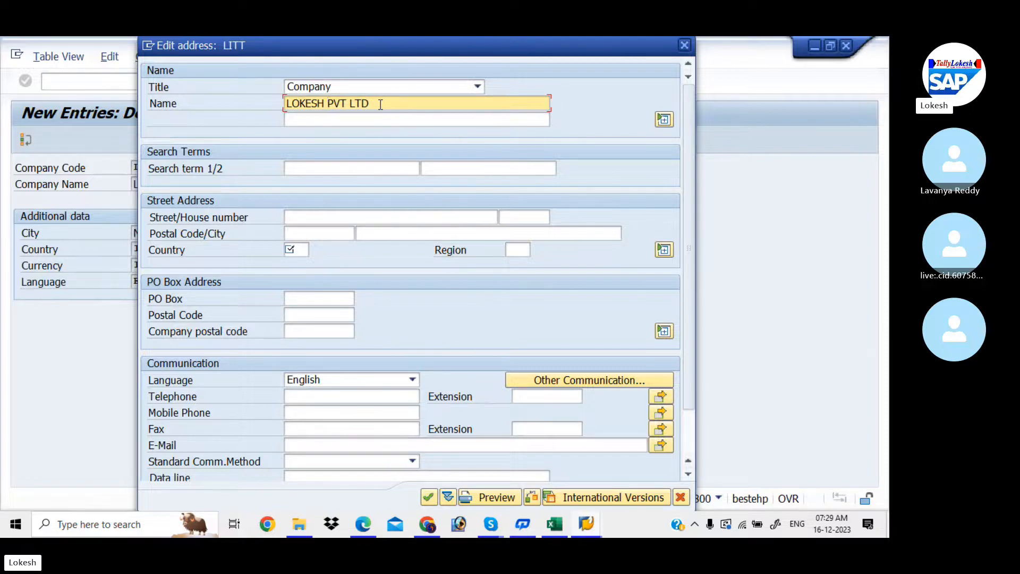
left_click(345, 215)
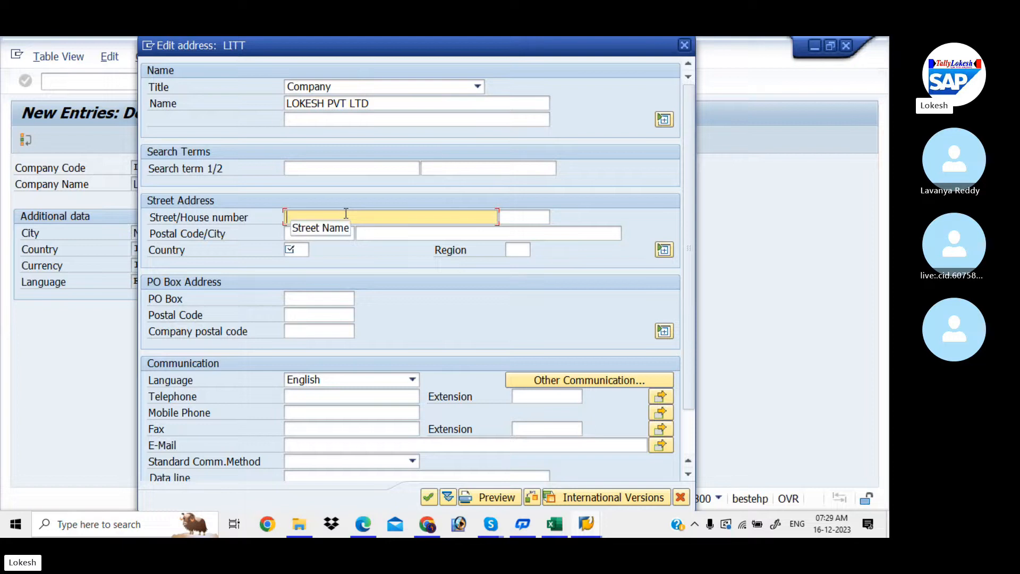
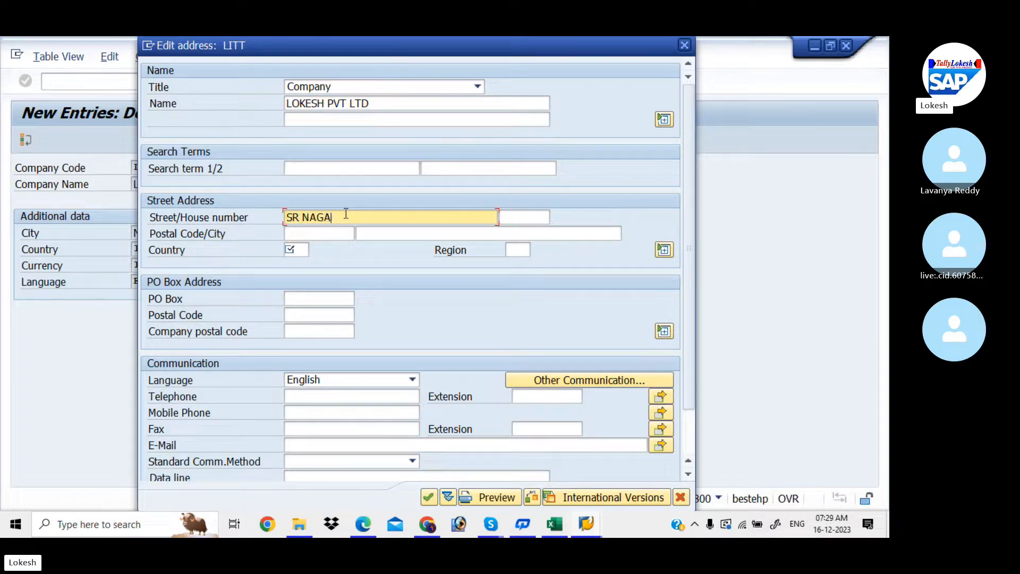
key("Tab")
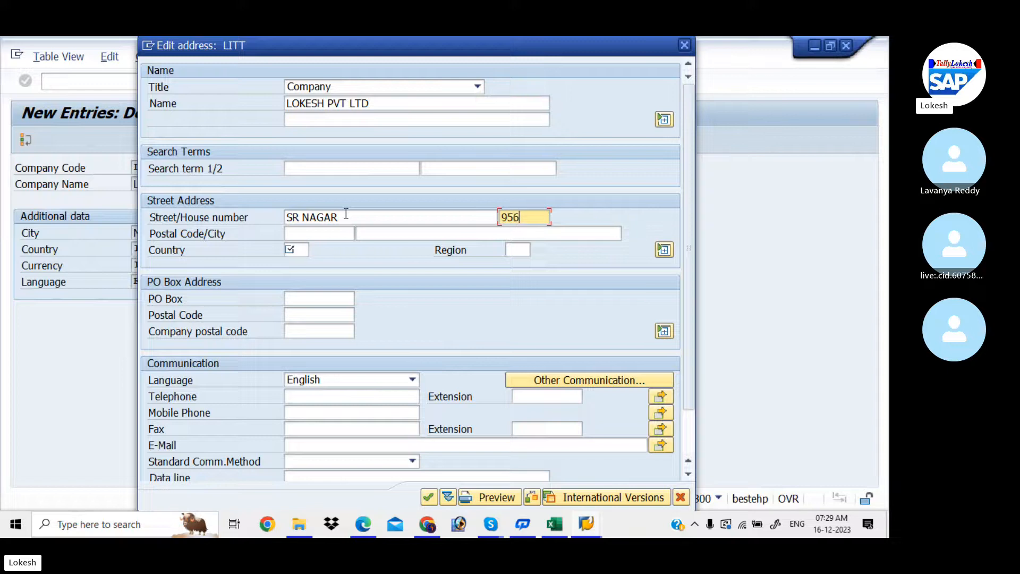
key("Tab")
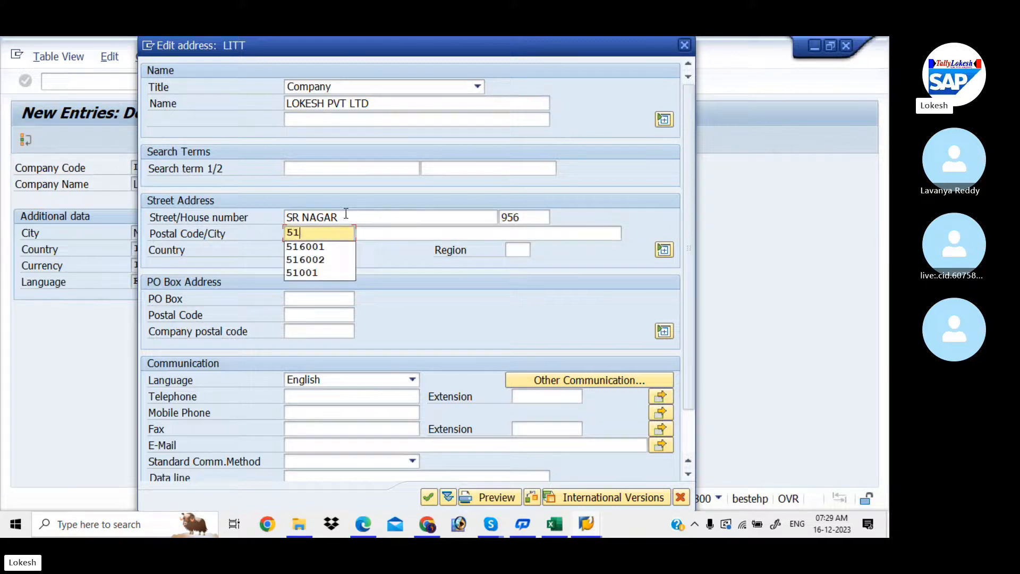
key("Tab")
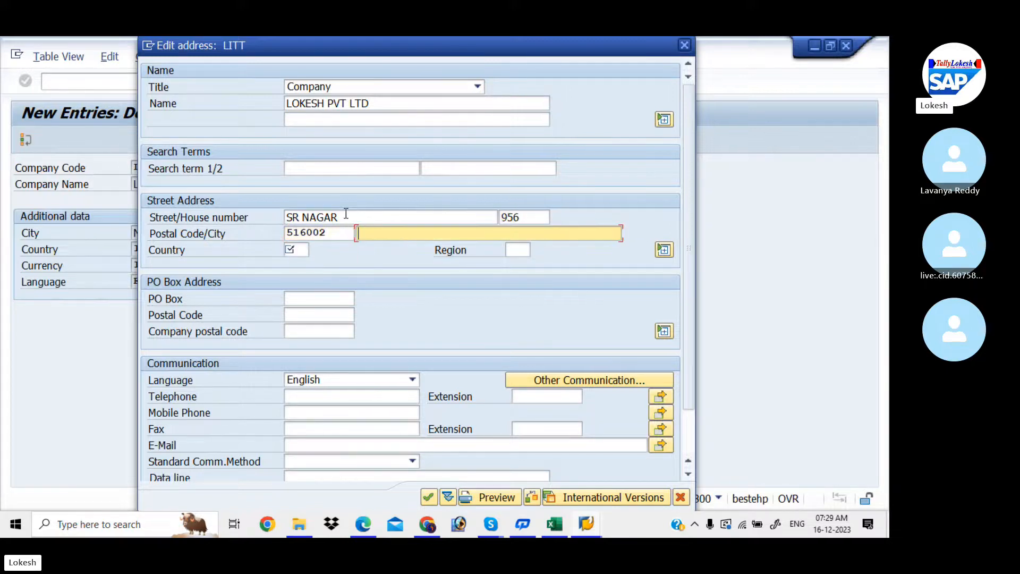
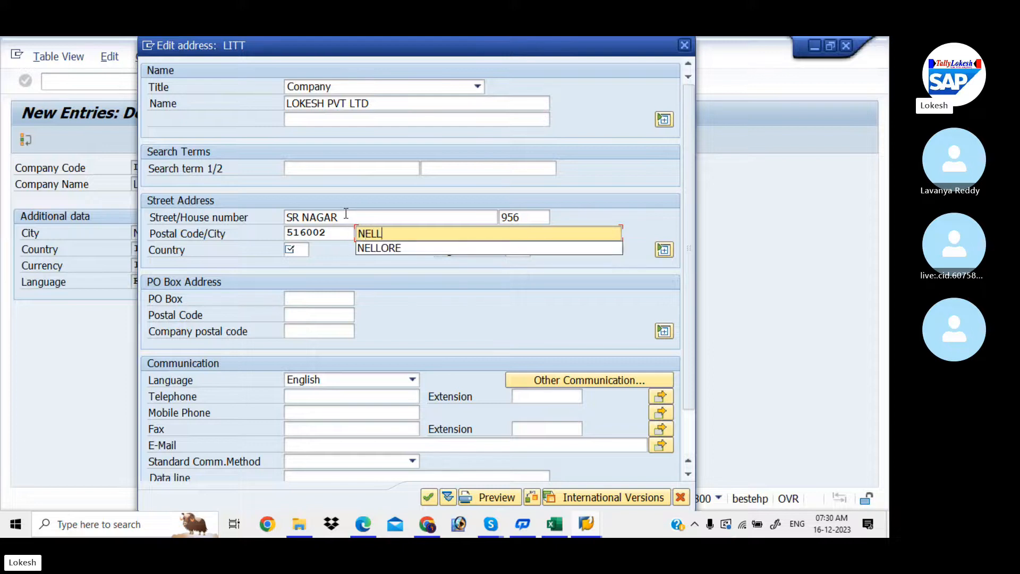
left_click(292, 253)
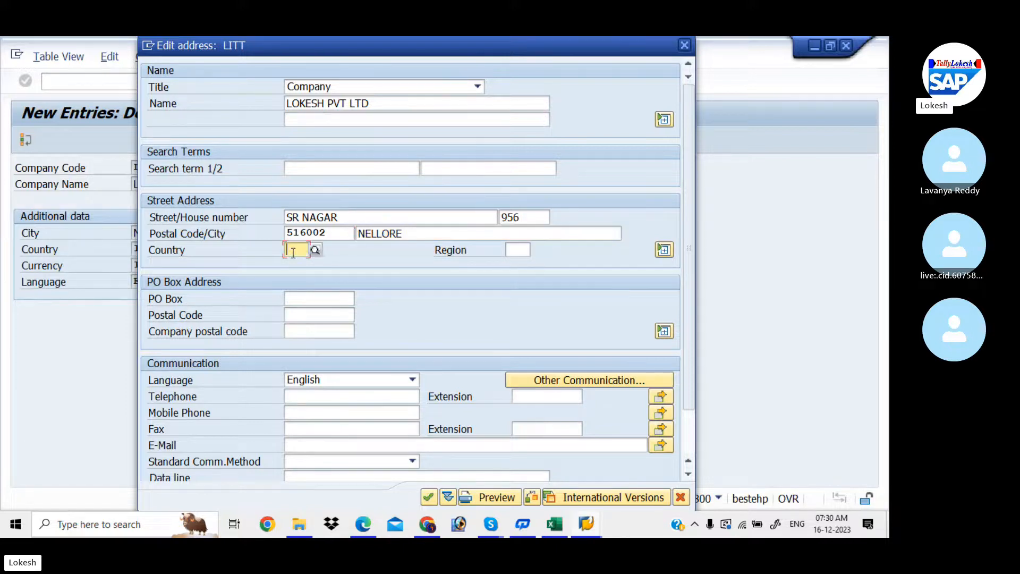
left_click(298, 263)
left_click(513, 251)
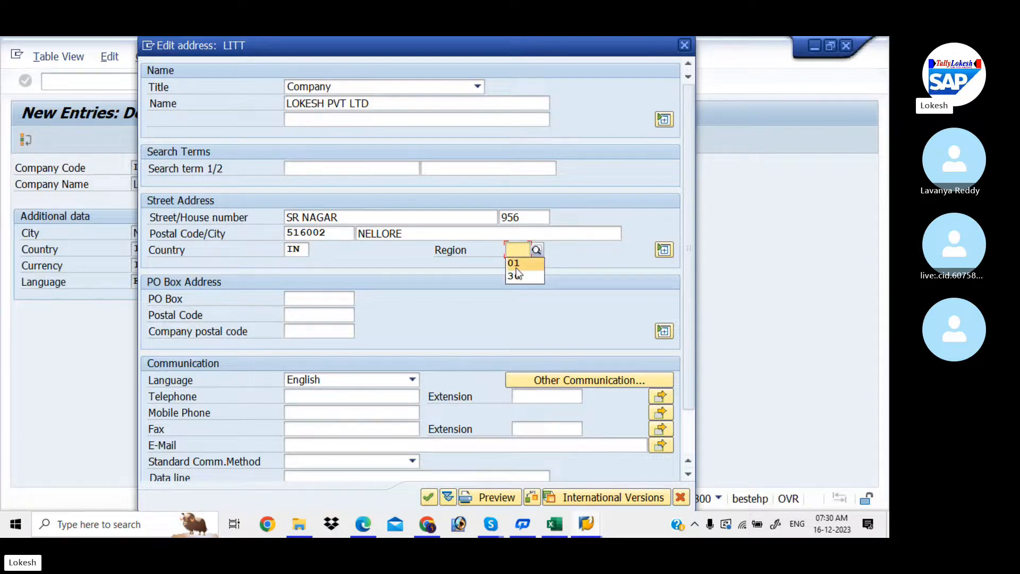
left_click(515, 266)
- Set the PO Box and its postal code to 516002
left_click(314, 300)
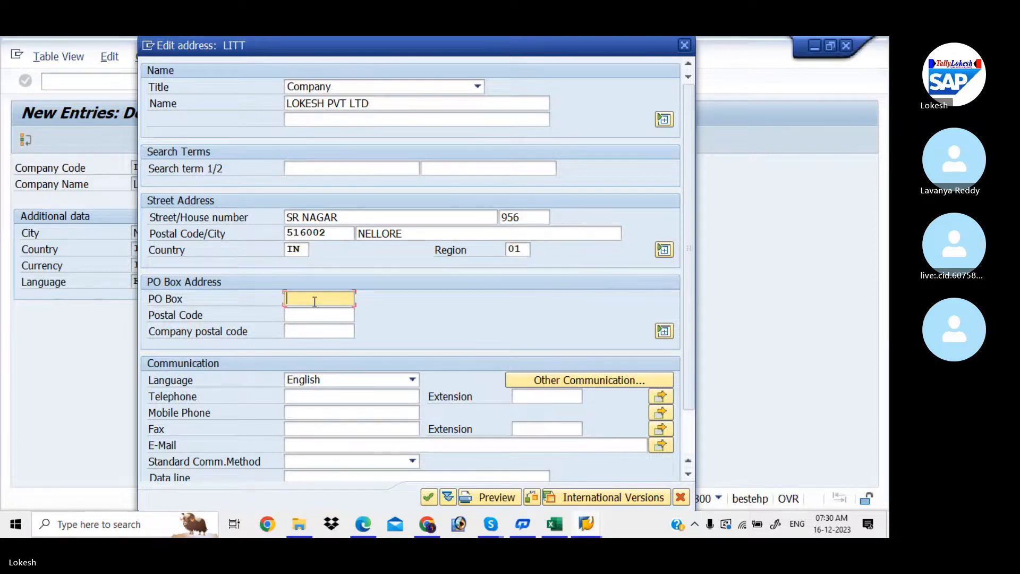
type("51")
key("Down")
key("Down")
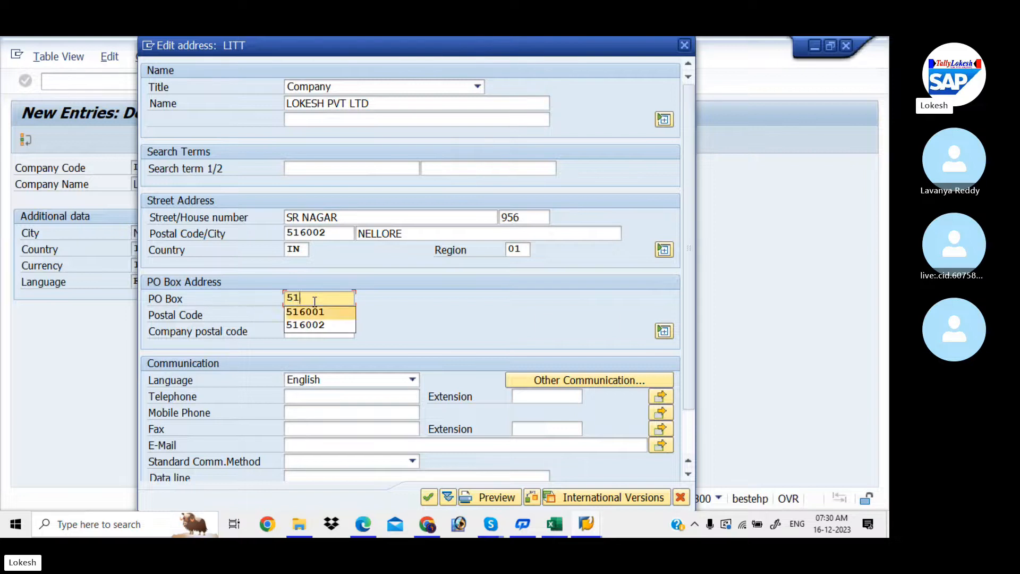
key("Tab")
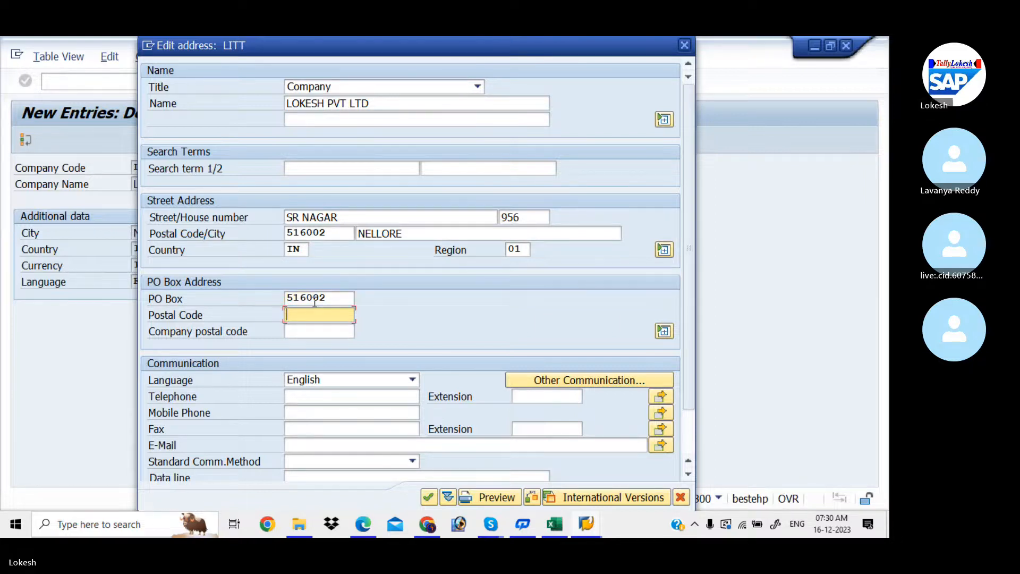
key("Down")
key("Down")
key("Down")
key("Tab")
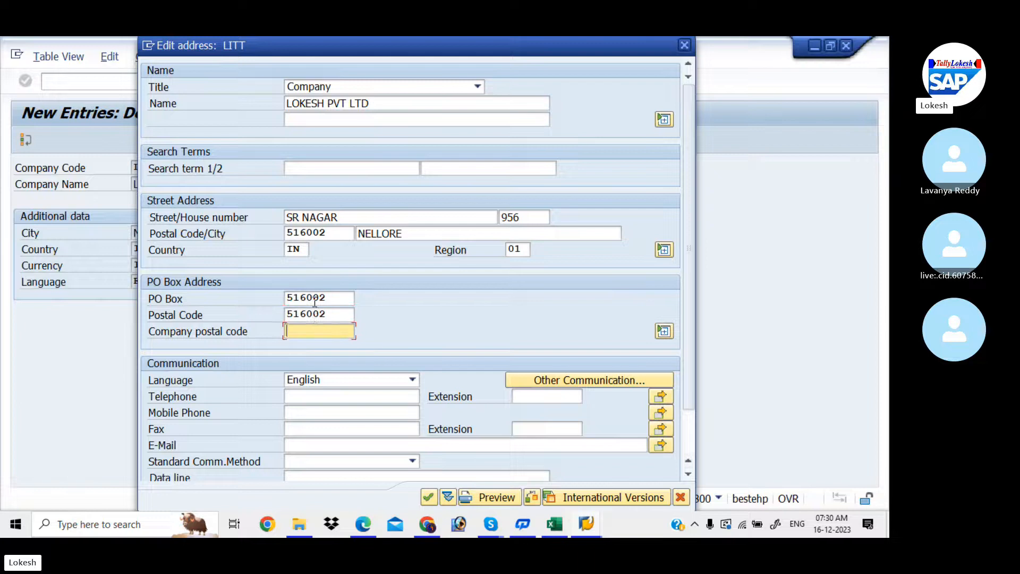
- Fill in the company's telephone number, mobile number and e-mail address
left_click(319, 398)
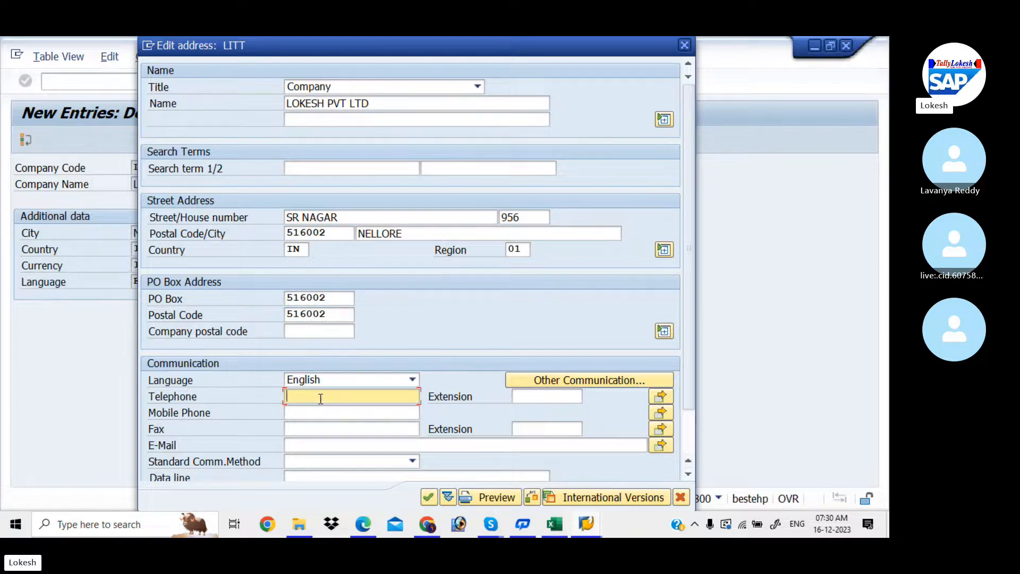
key("Tab")
key("Tab")
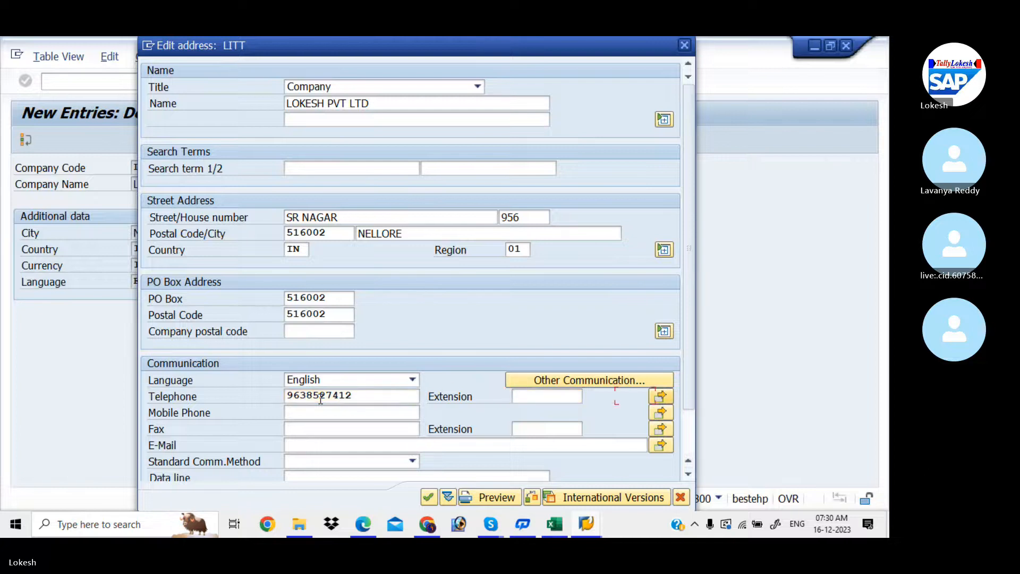
key("Tab")
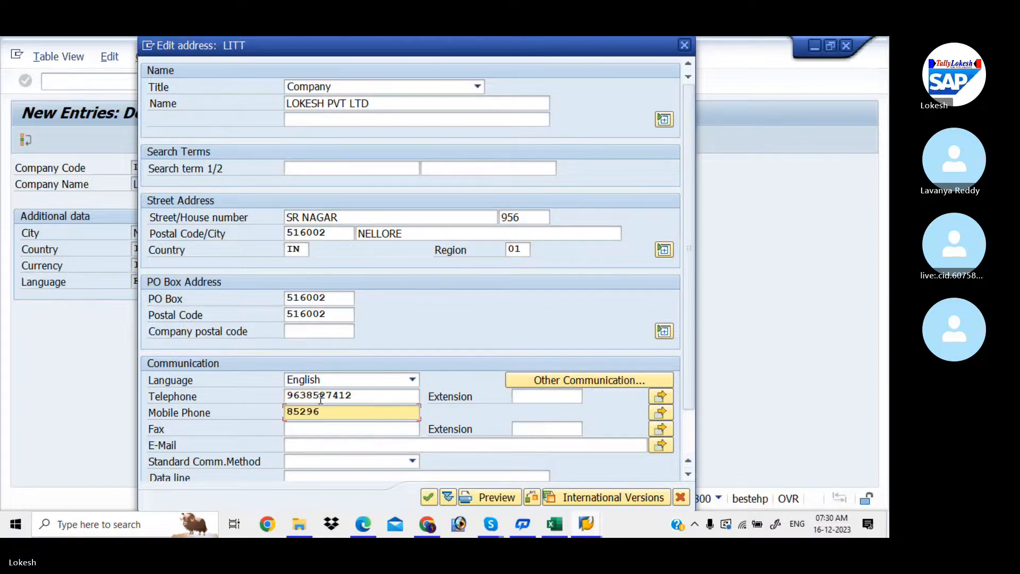
key("Tab")
key("Tab")
key("Tab")
key("Tab")
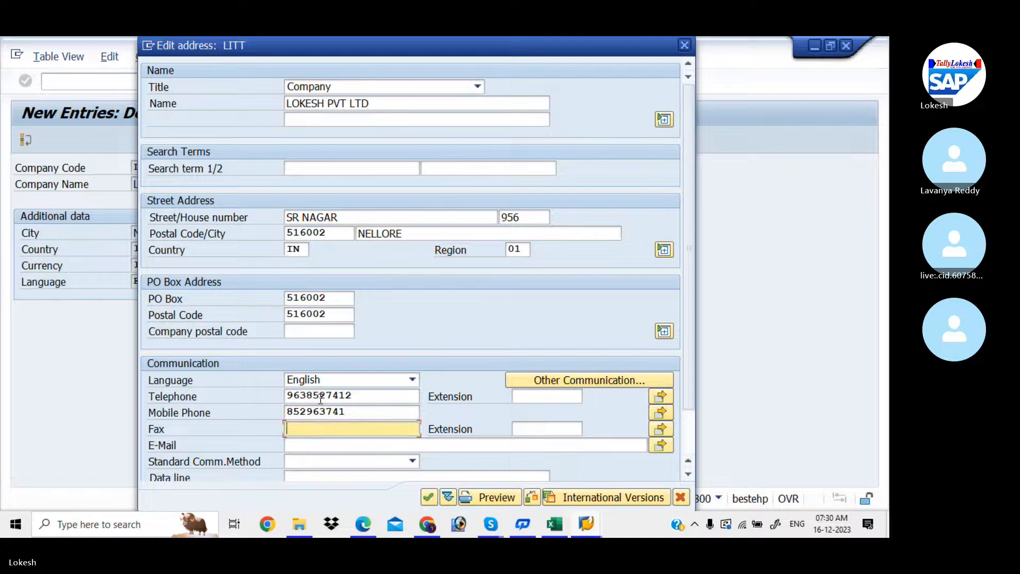
key("Tab")
key("Tab")
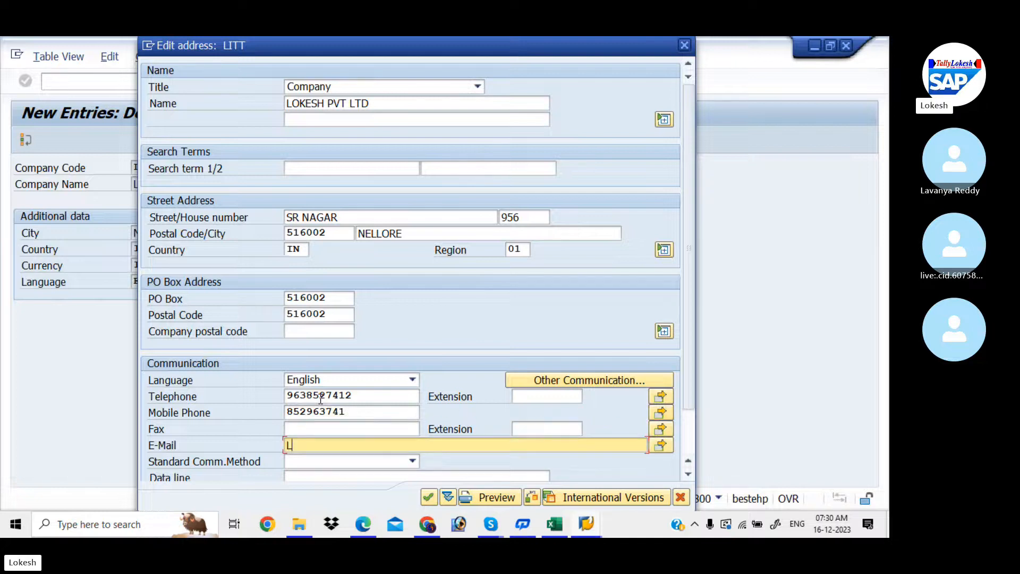
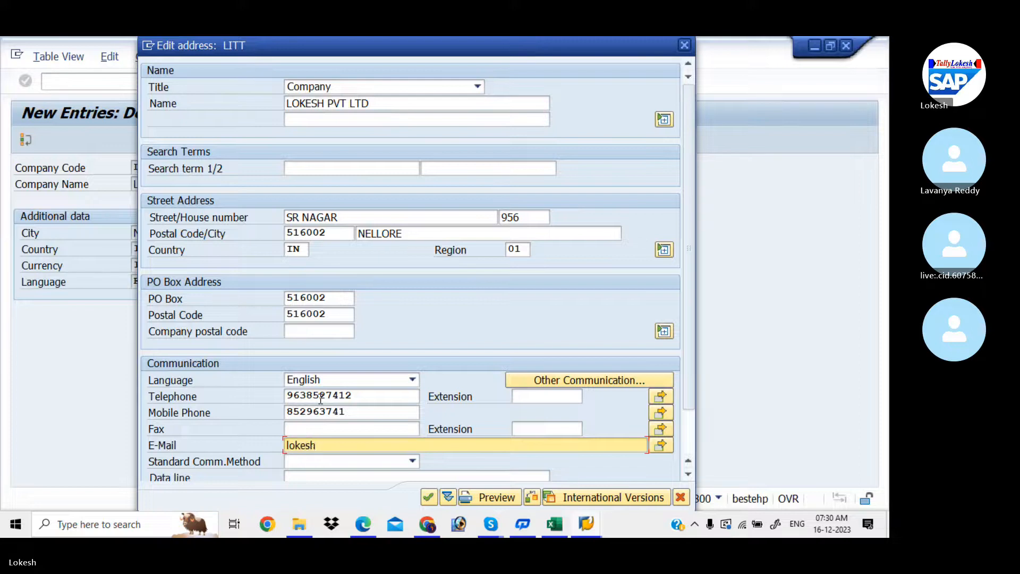
- Confirm the address, save LITT with Ctrl+S, and back out to the IMG before returning to Excel
left_click(428, 498)
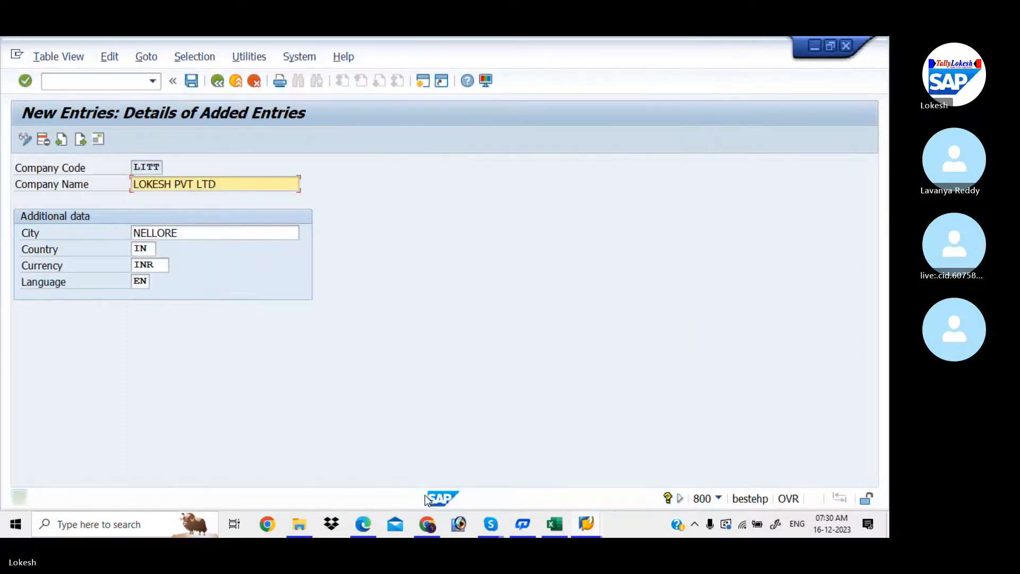
key("ctrl+s")
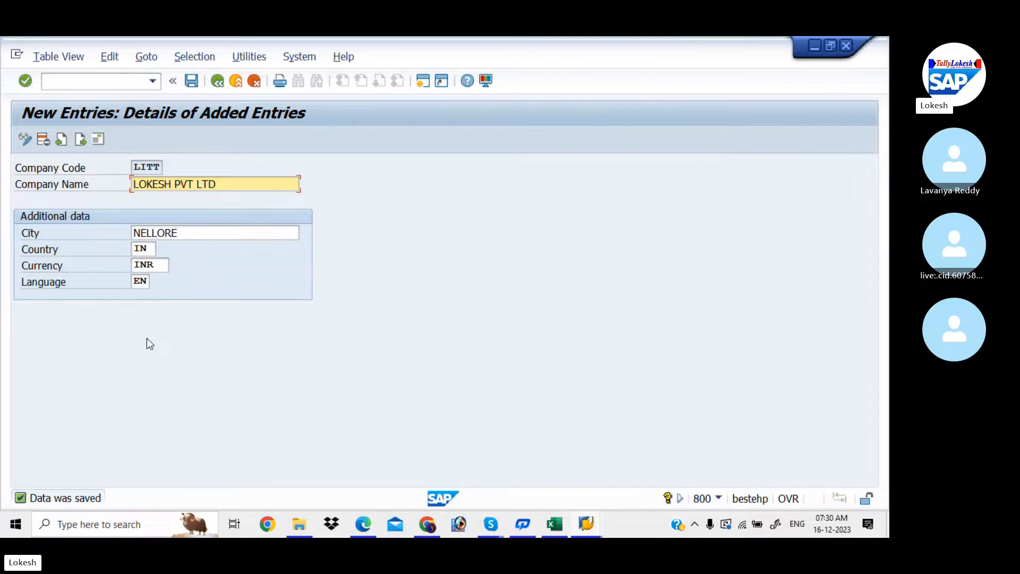
left_click(218, 80)
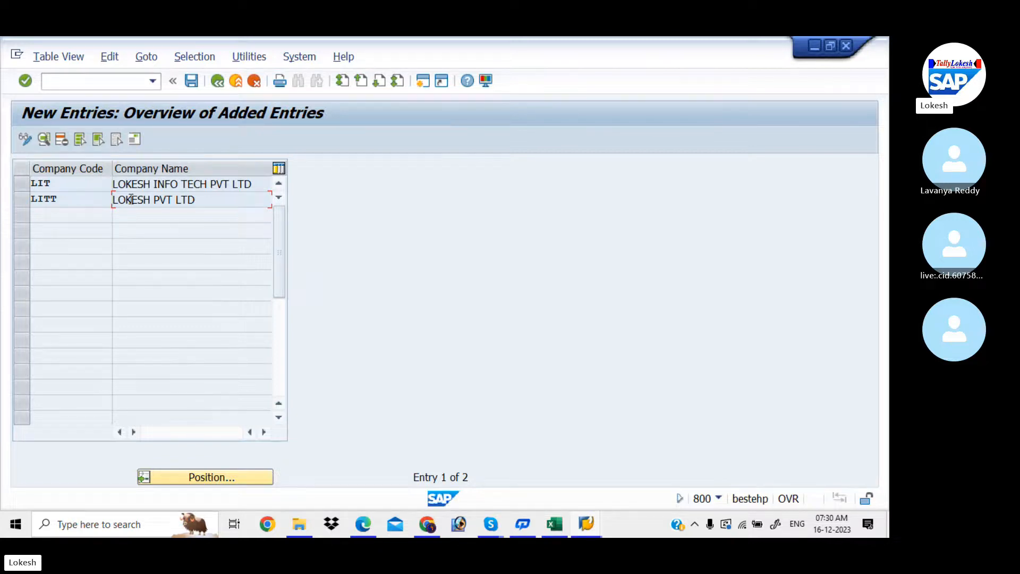
left_click(225, 82)
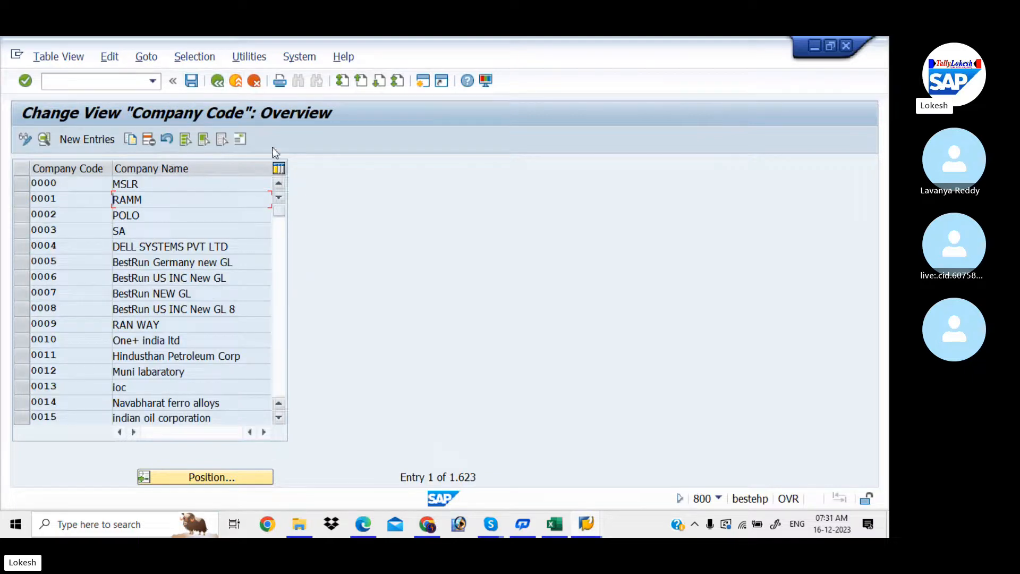
left_click(219, 79)
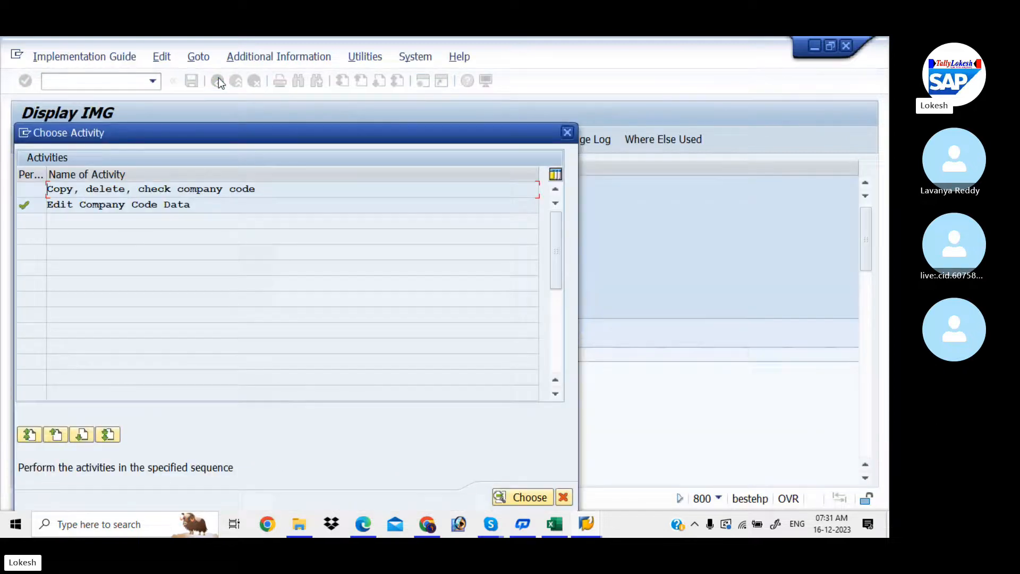
left_click(568, 130)
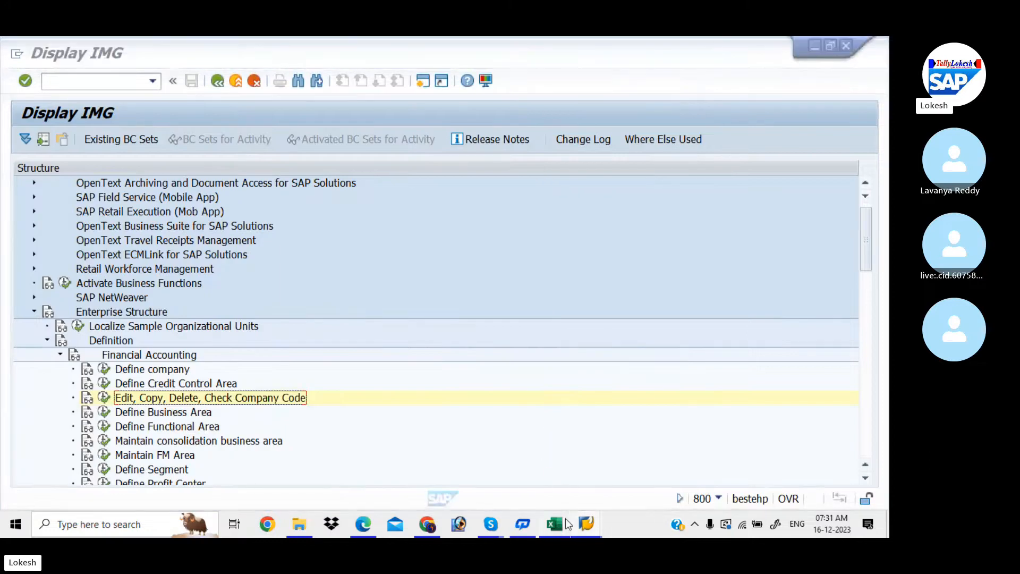
left_click(555, 524)
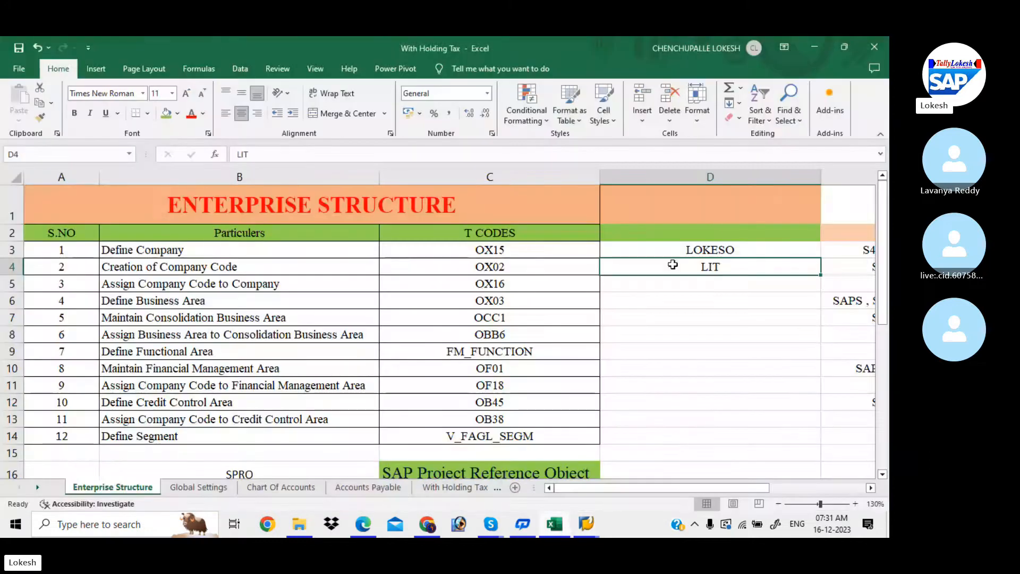
- Change cell D4 to 'LIT,LITT' and return to the SAP Display IMG window
double_click(733, 269)
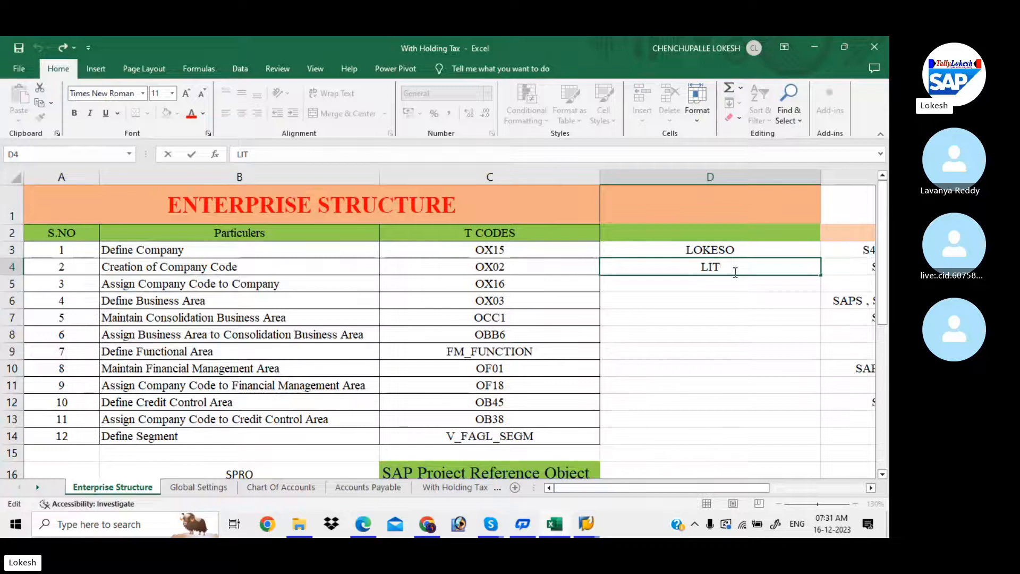
type(",LITT")
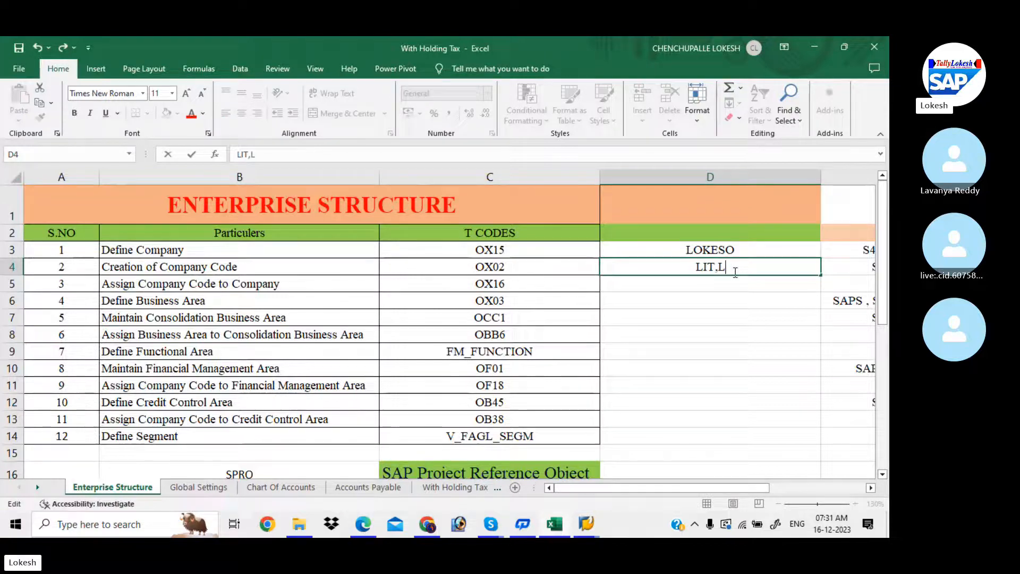
left_click(690, 285)
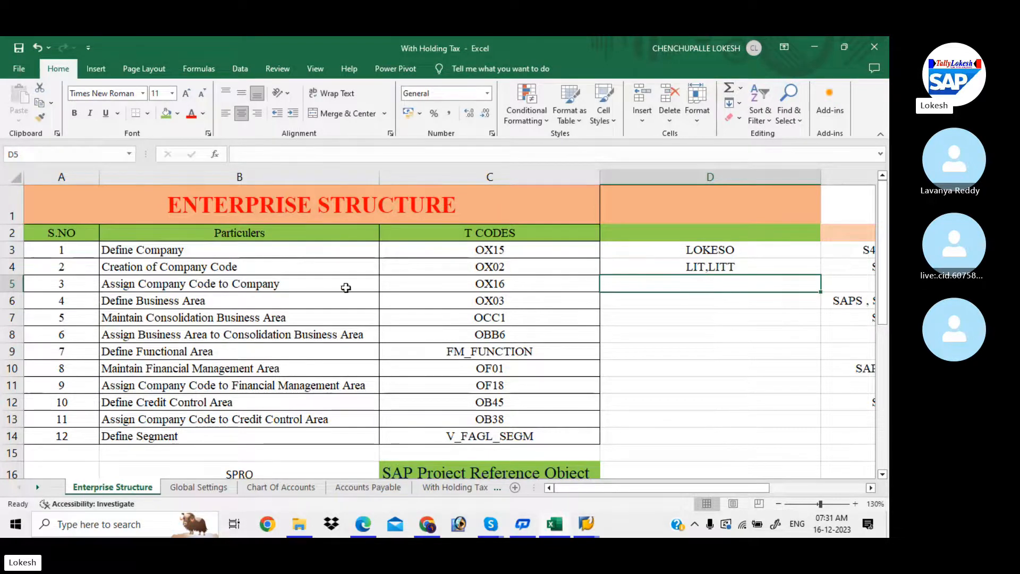
left_click(658, 265)
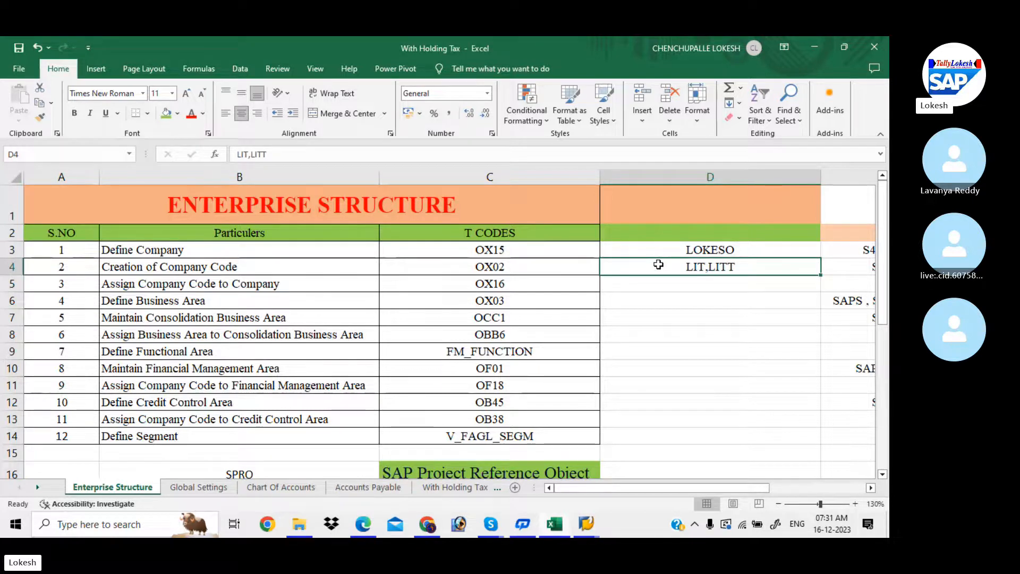
left_click(688, 247)
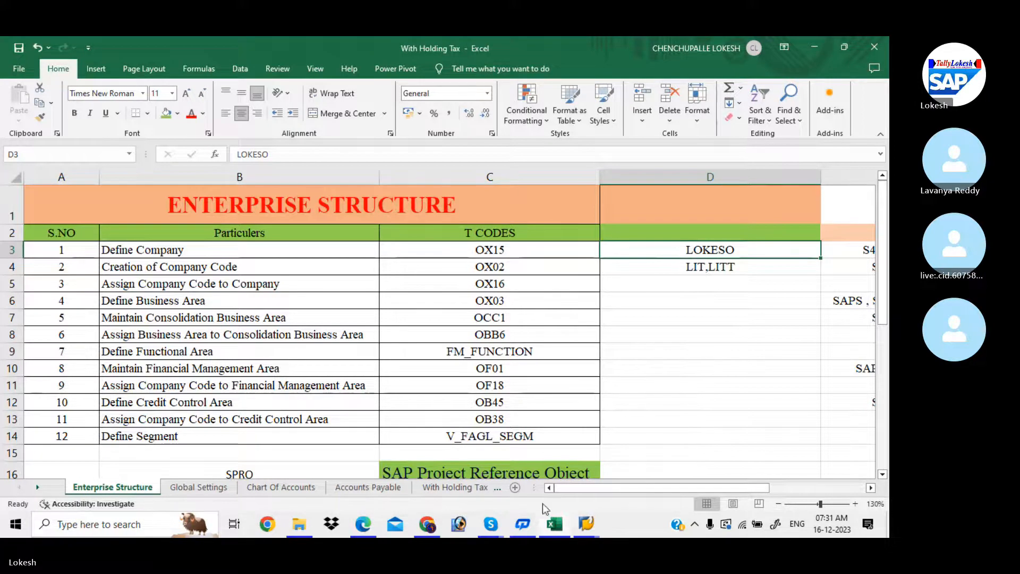
mouse_move(586, 526)
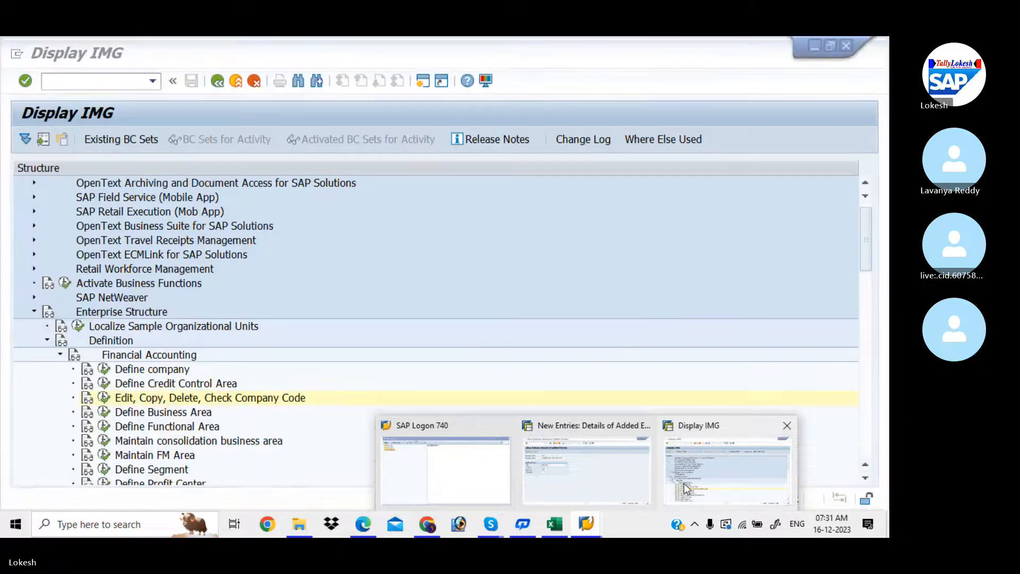
left_click(685, 488)
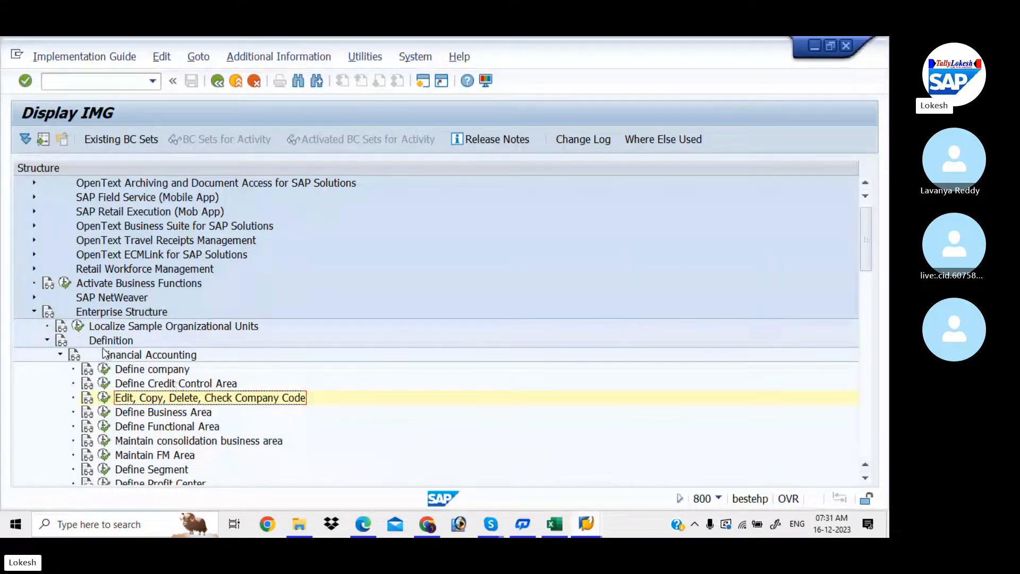
left_click(373, 530)
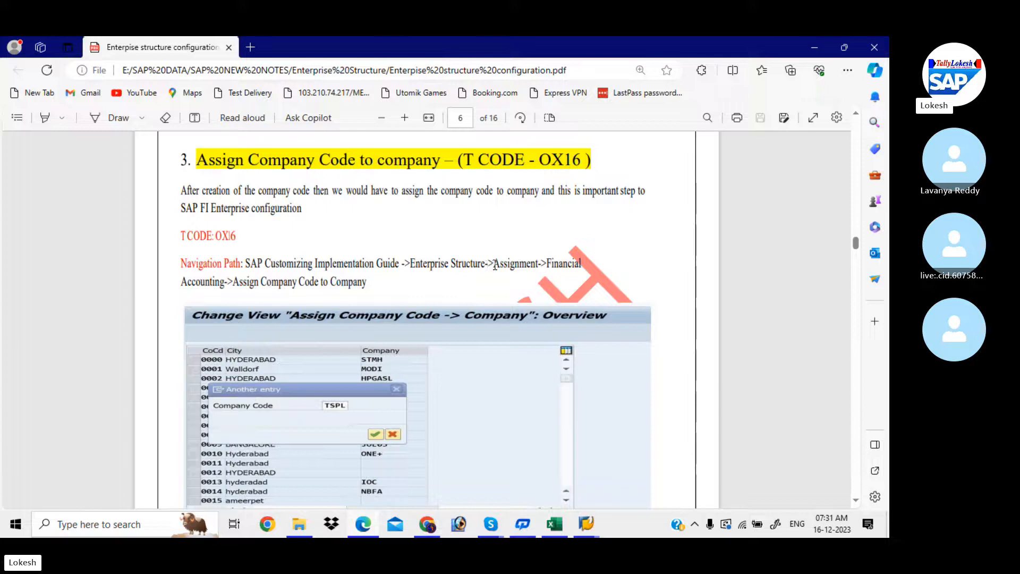
left_click_drag(494, 265, 540, 271)
key("alt+Tab")
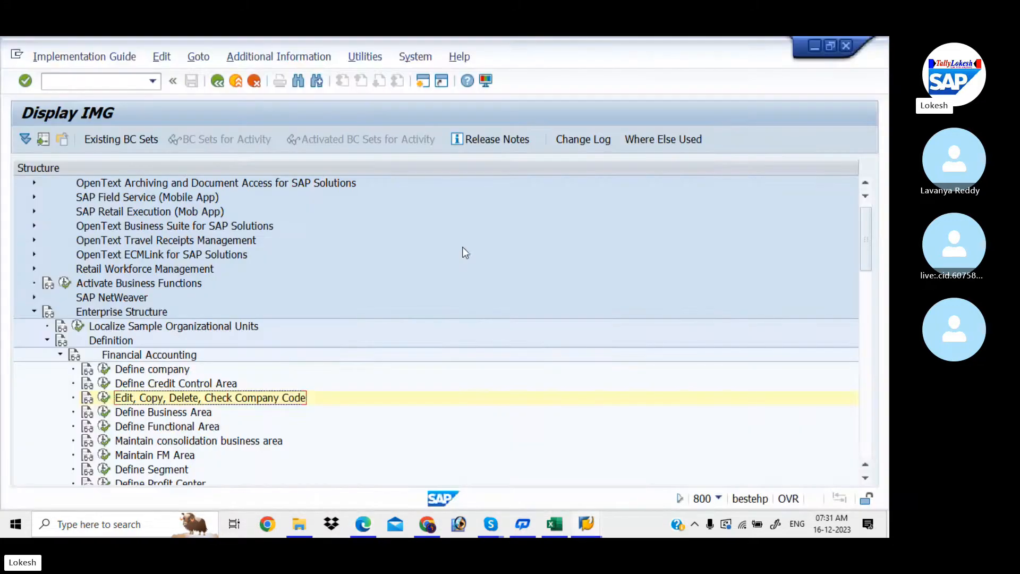
- Expand Assignment > Financial Accounting and read, then close, the Assign company code to company documentation
left_click(48, 340)
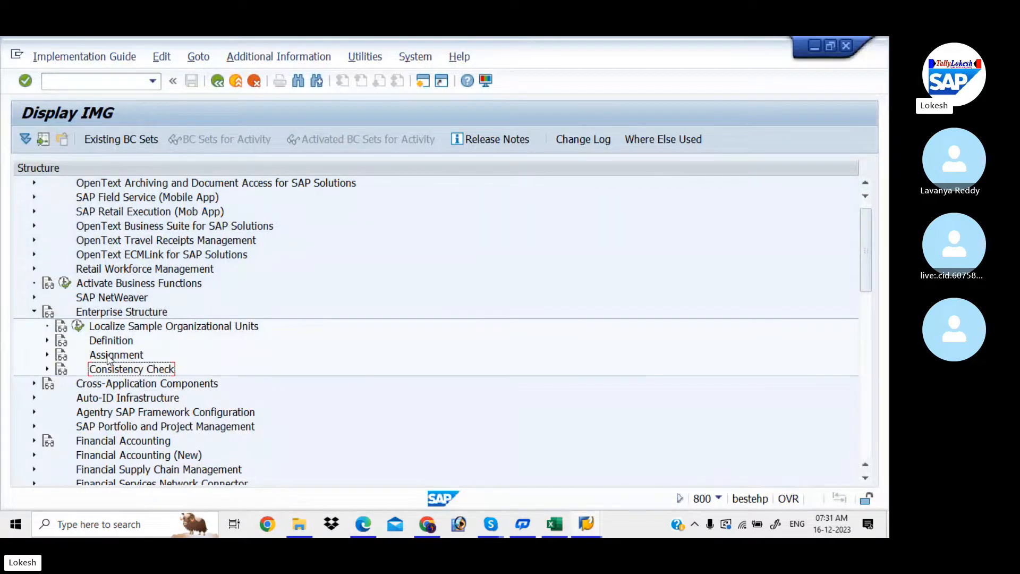
left_click(47, 355)
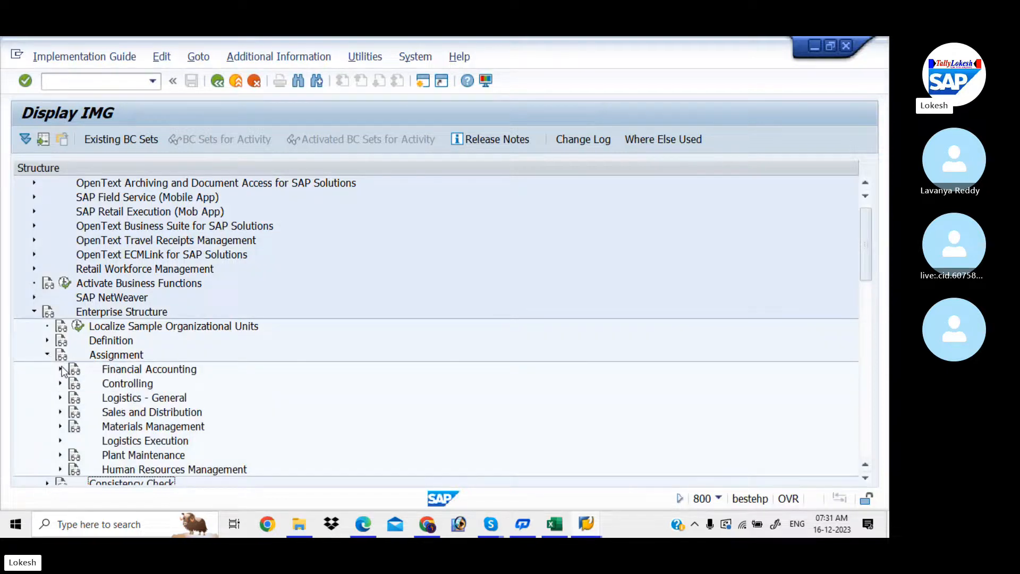
left_click(60, 369)
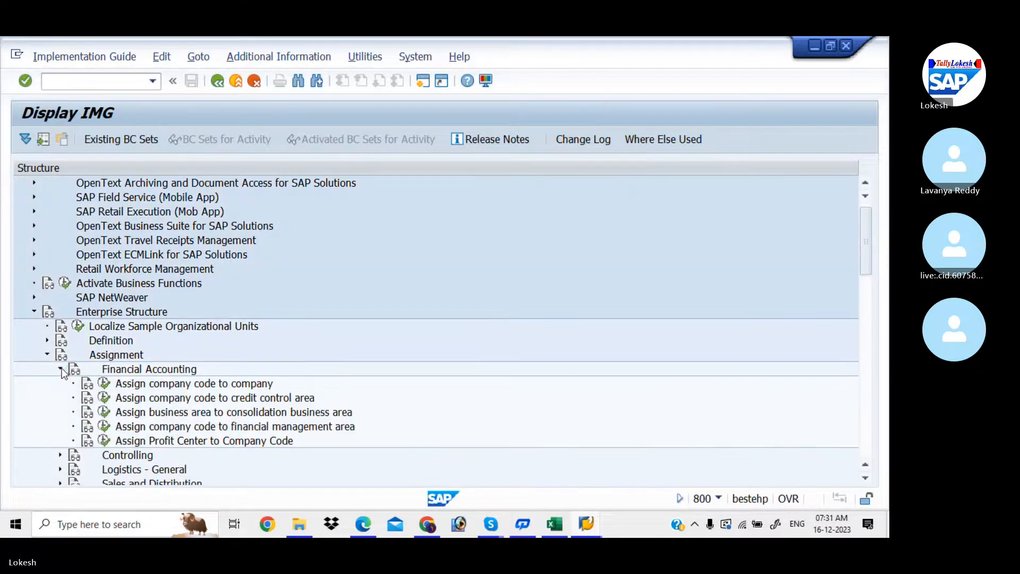
left_click(90, 388)
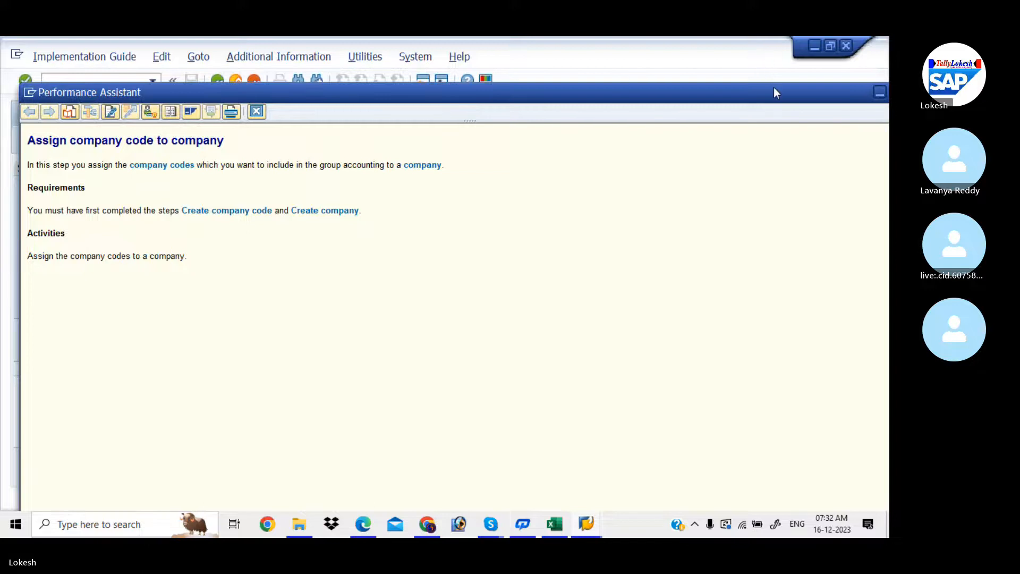
left_click_drag(774, 91, 743, 93)
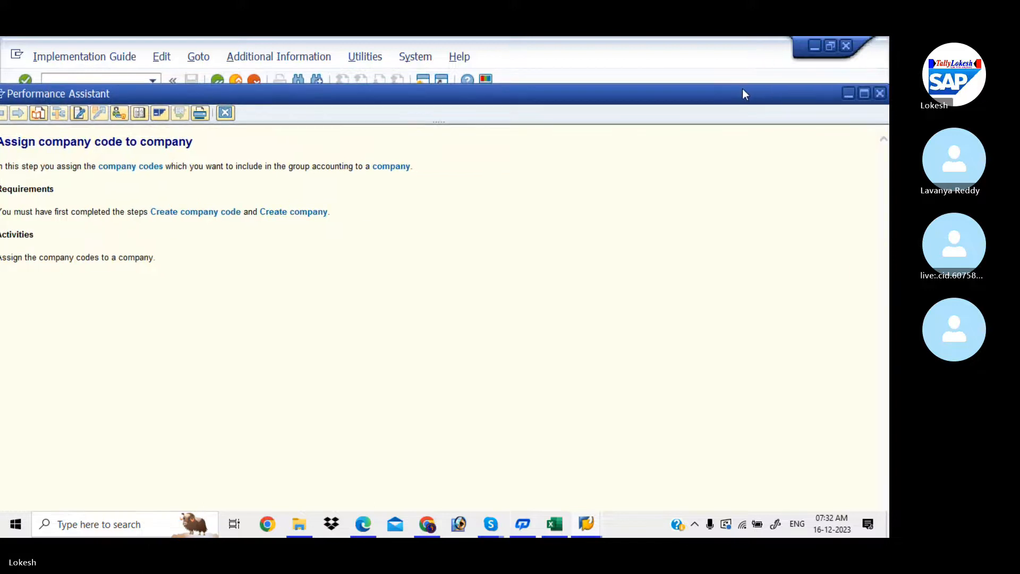
left_click(880, 94)
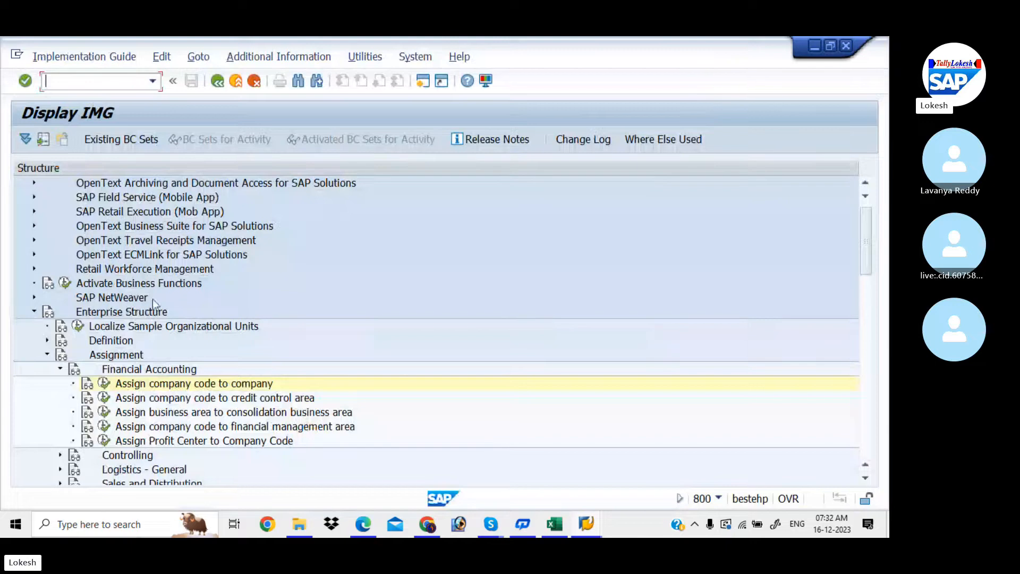
- Locate company code LIT in the assignment table, set its company to LOKESO, and save
left_click(105, 383)
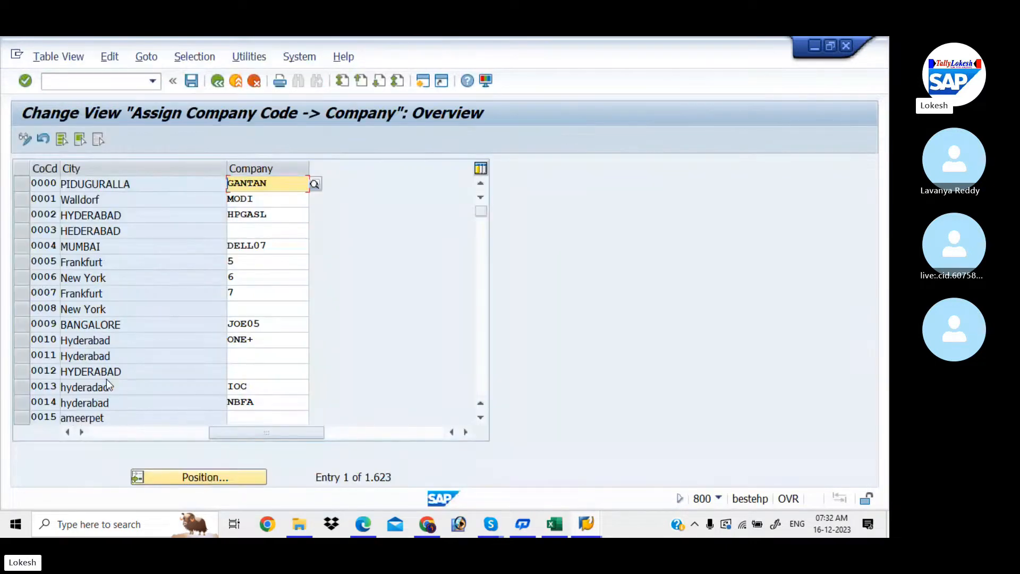
left_click(219, 475)
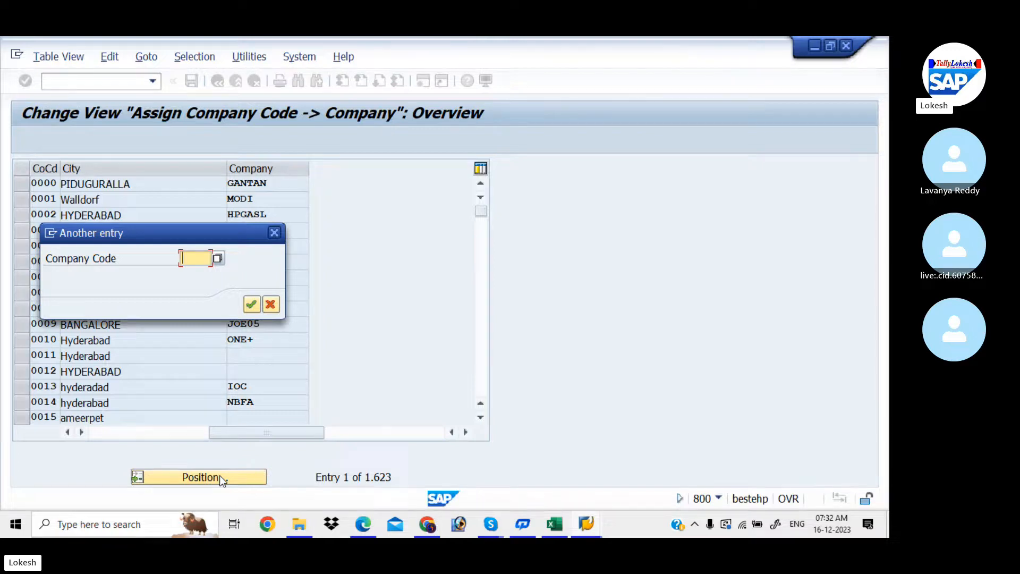
type("LIT")
key("Return")
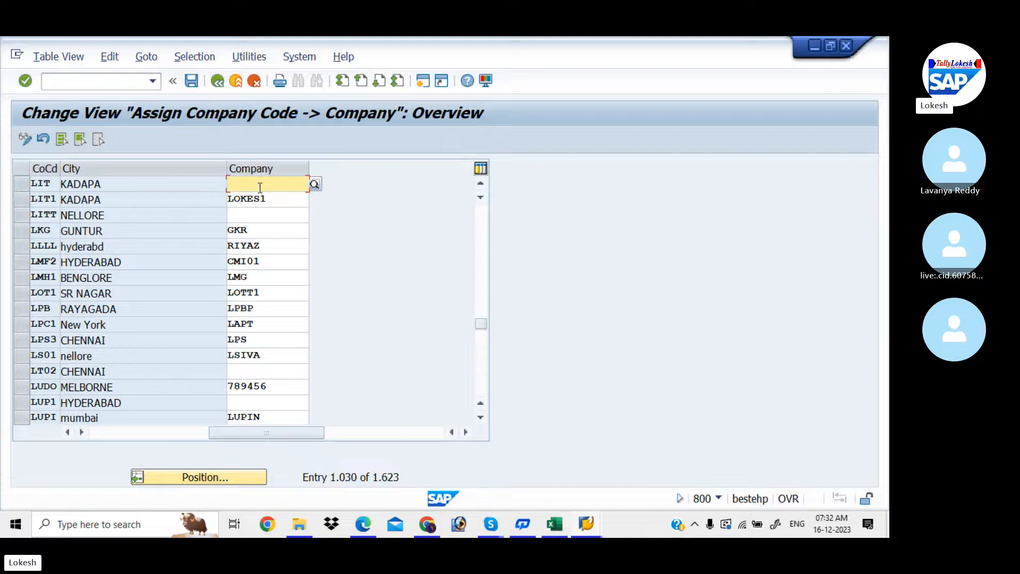
type("LOKESO")
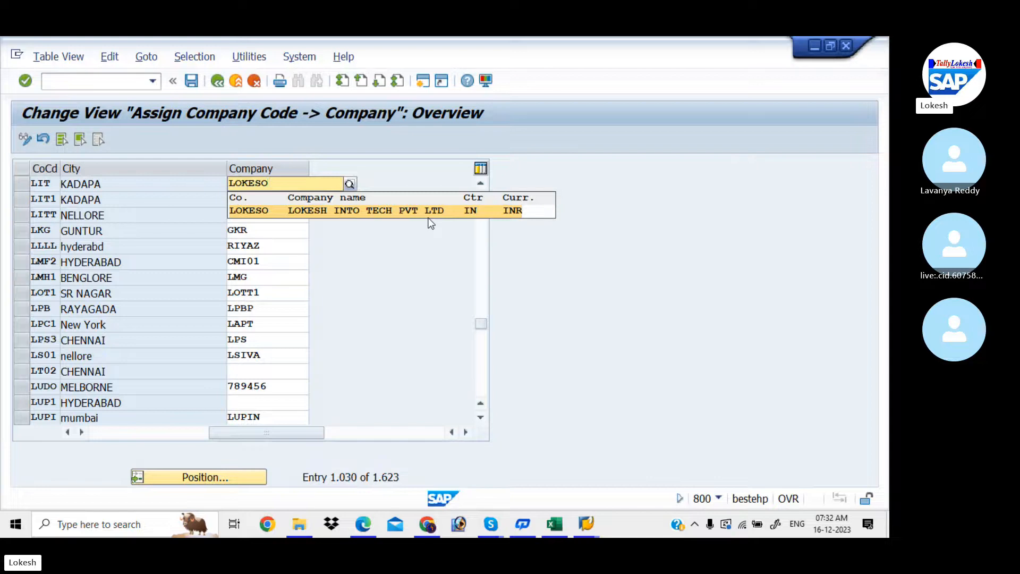
left_click(339, 219)
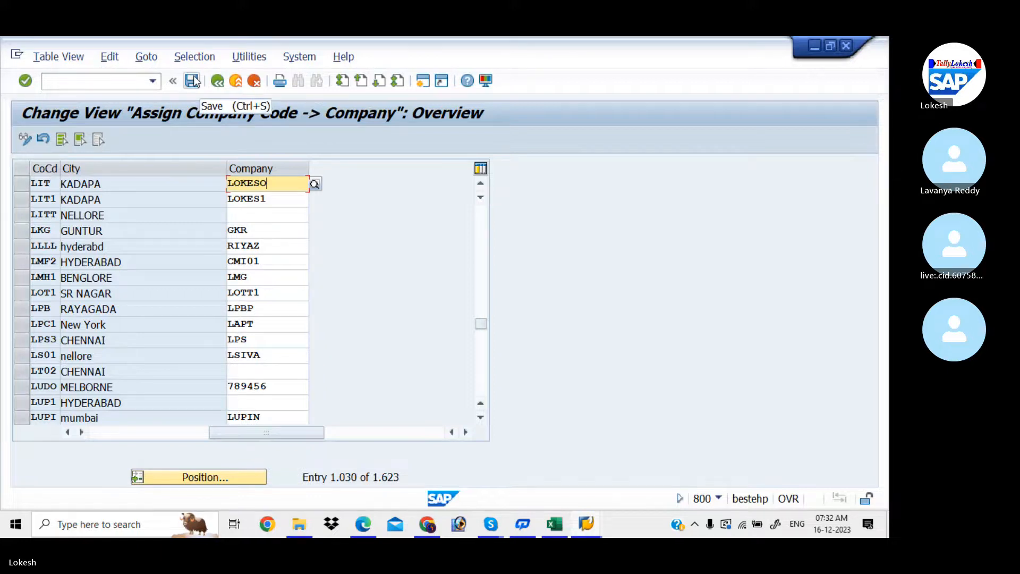
left_click(239, 213)
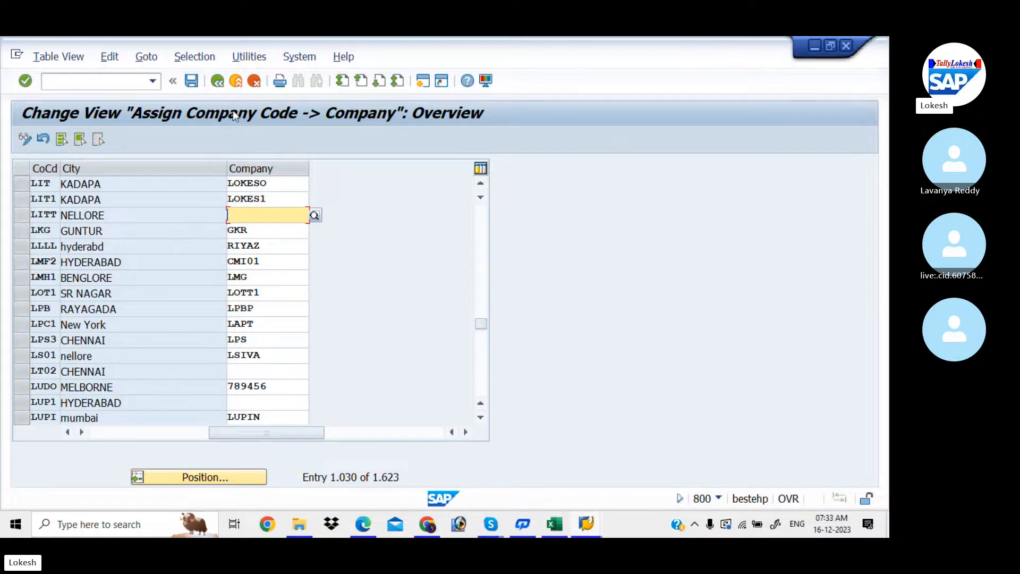
left_click(193, 84)
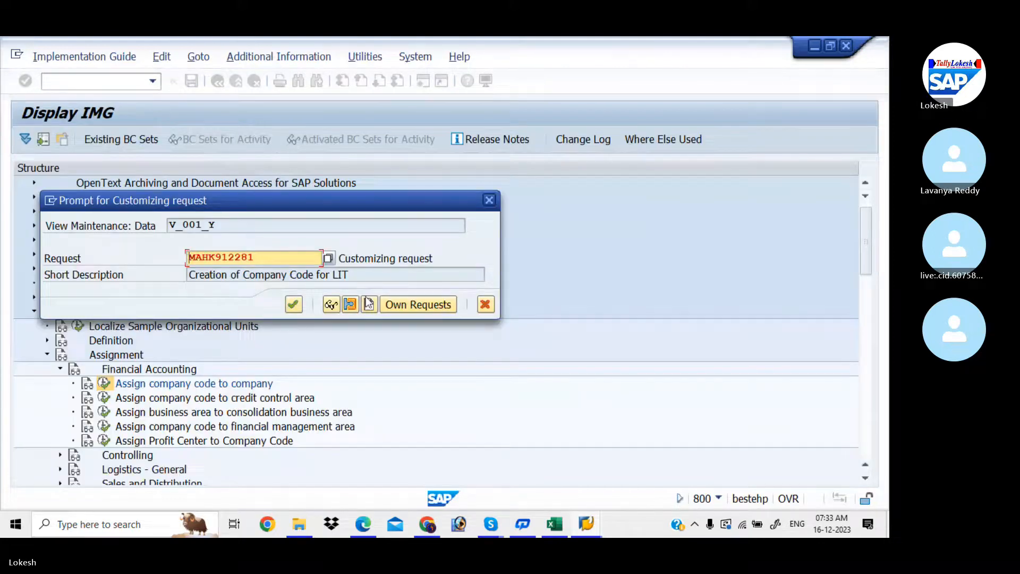
- Create customizing request 'Assign Company Code to Company for LIT' and save the assignment under it
left_click(370, 305)
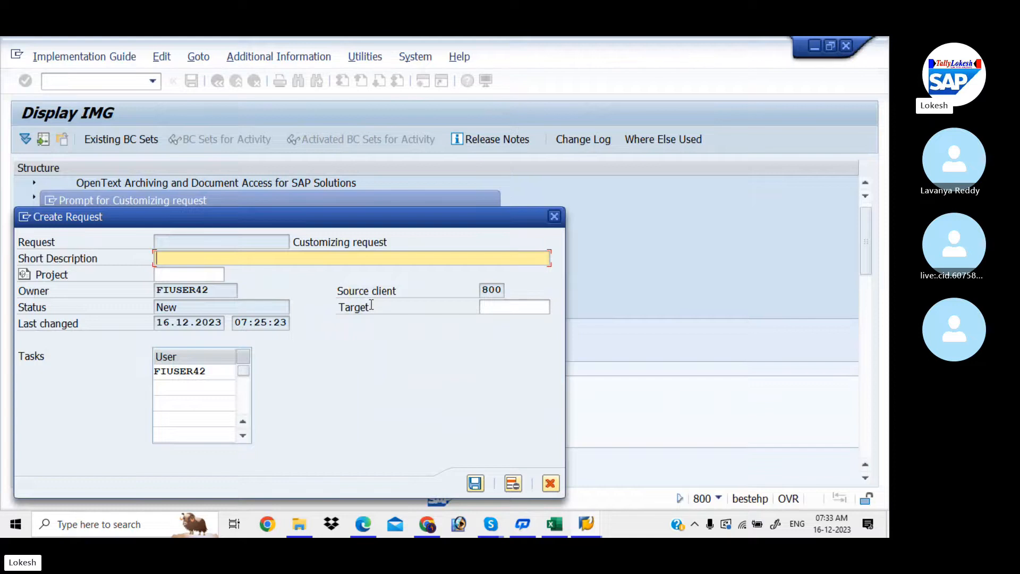
type("Assign COMP")
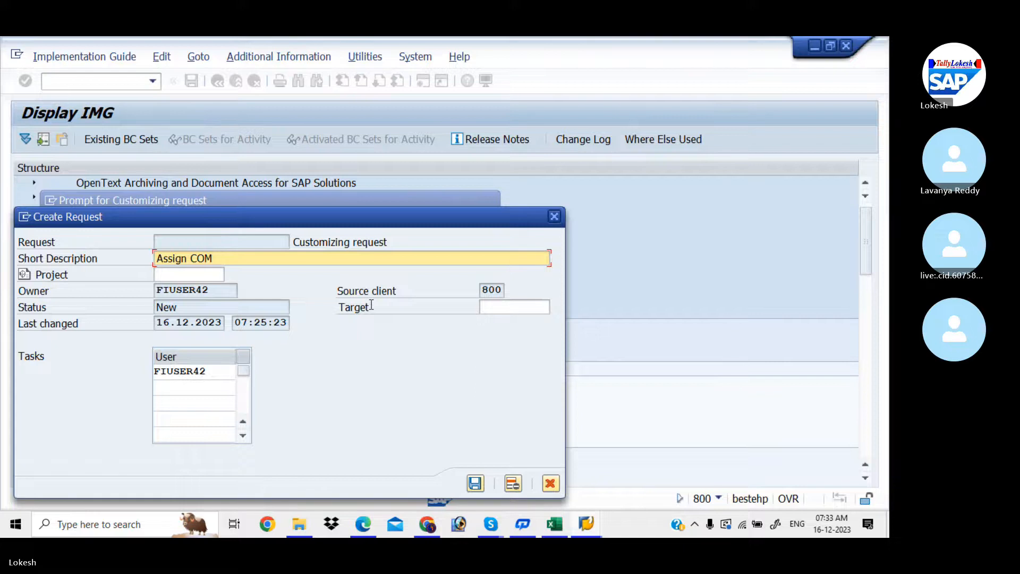
key("BackSpace")
key("BackSpace")
type("ompa")
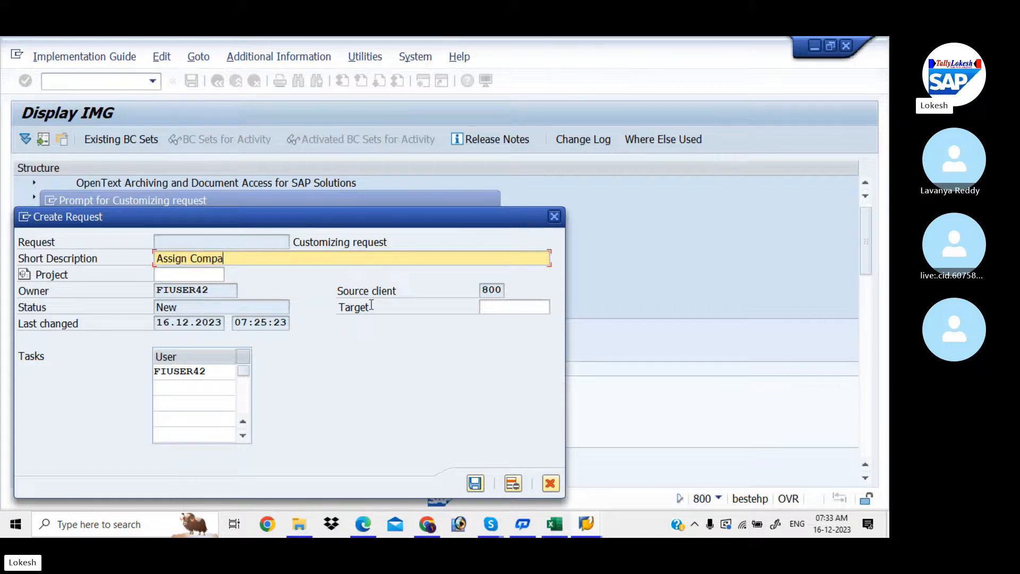
type("ny Code to Conmpany")
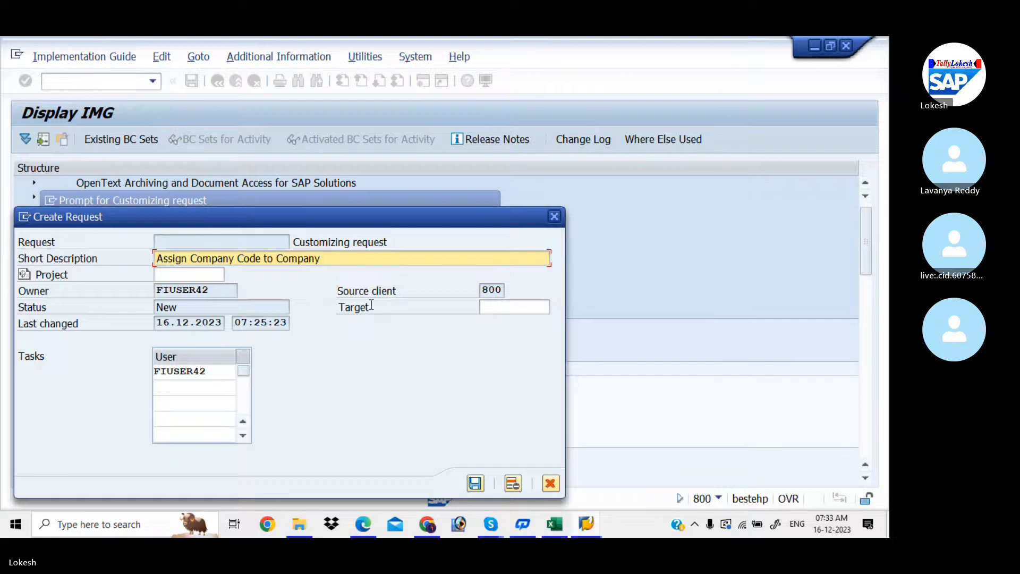
type(" for LIT")
left_click(476, 483)
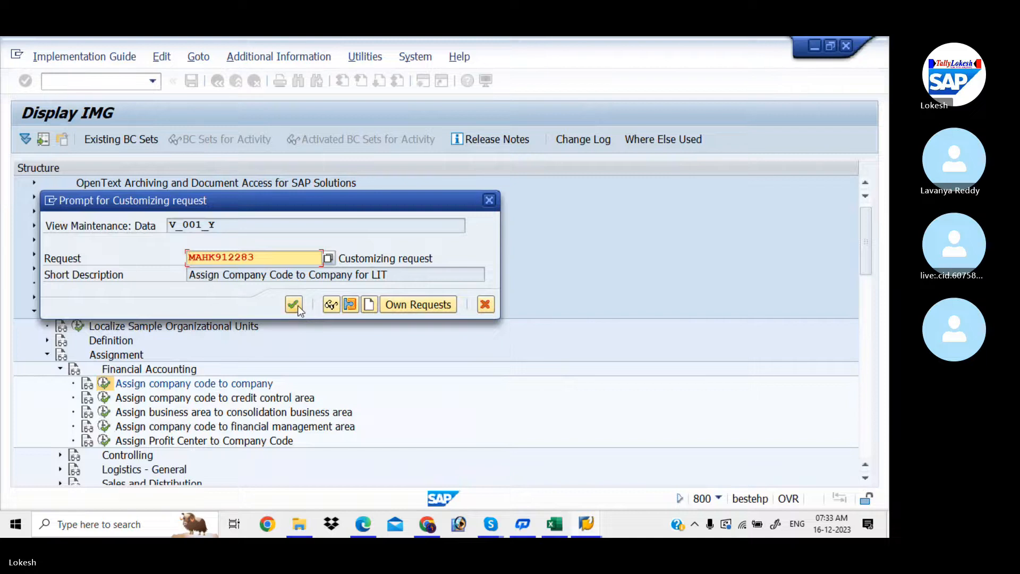
left_click(295, 304)
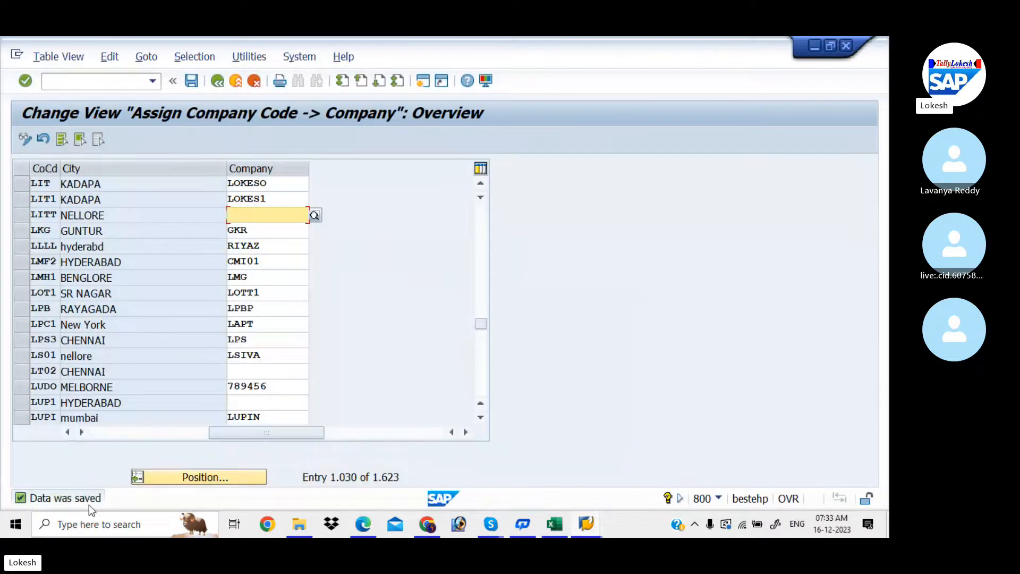
- Review the tracking sheet's next step, Define Business Area (OX03), then switch to the PDF notes
left_click(554, 524)
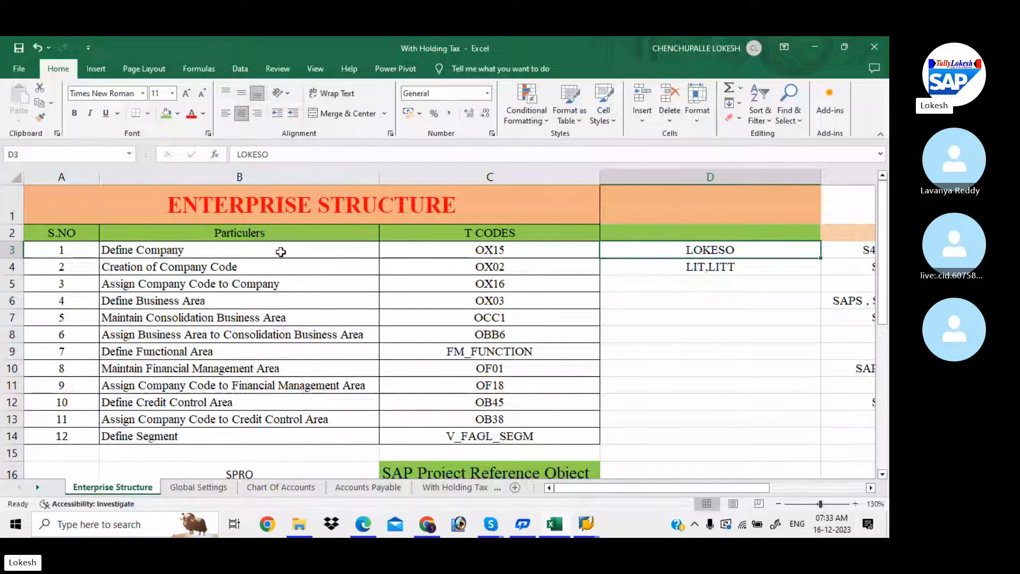
left_click_drag(268, 251, 417, 285)
left_click(192, 300)
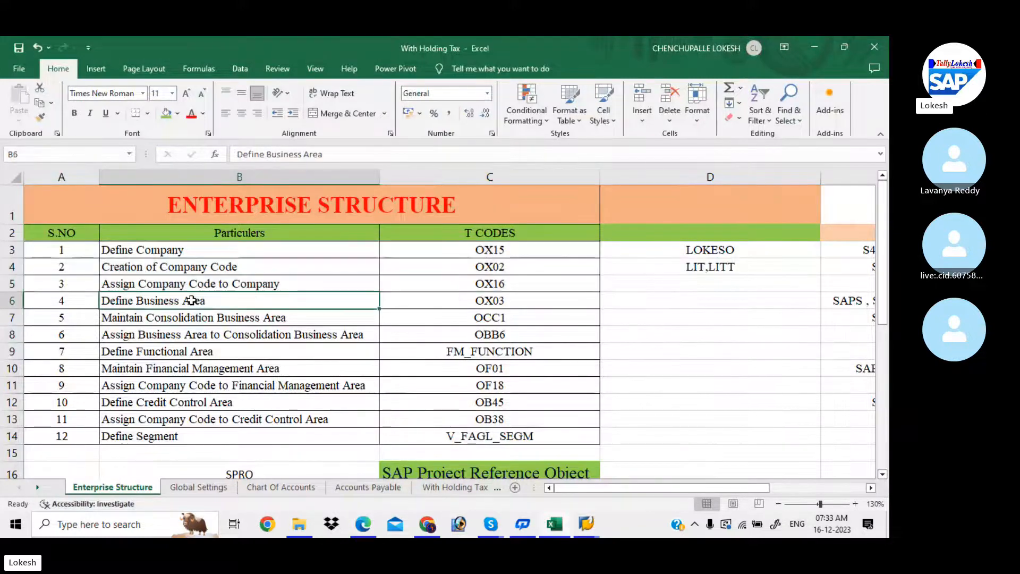
left_click(465, 311)
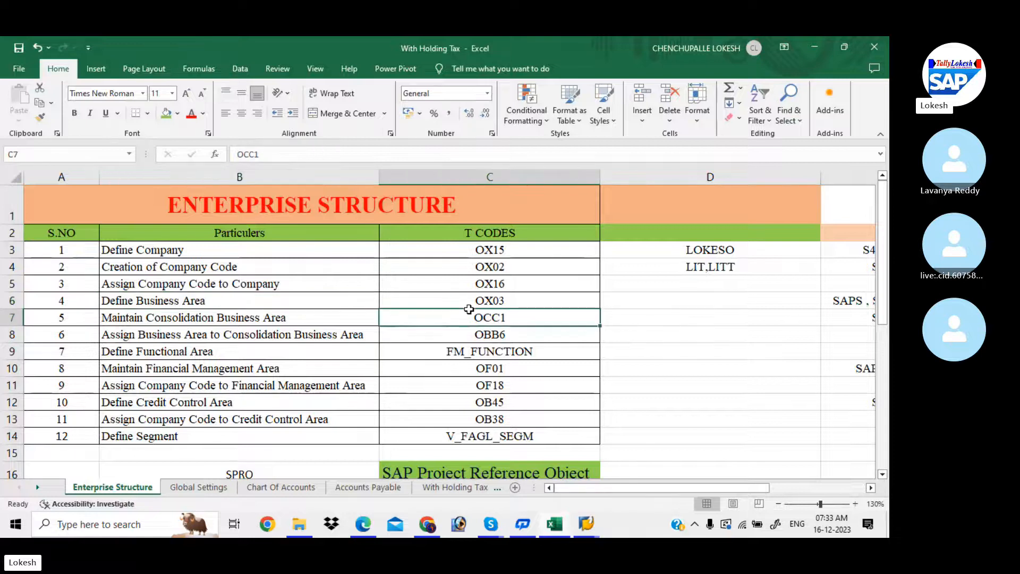
left_click(490, 298)
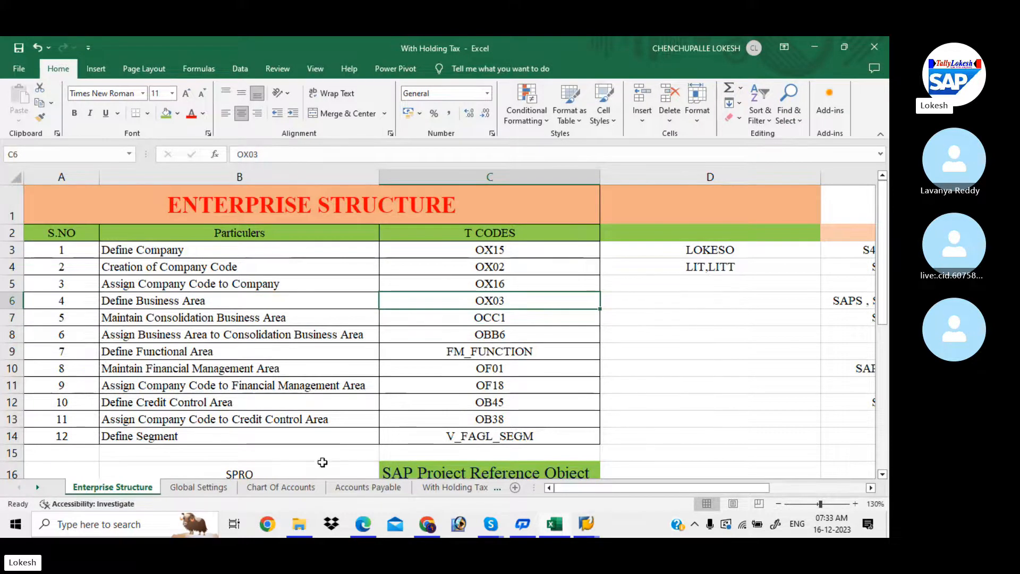
left_click(364, 527)
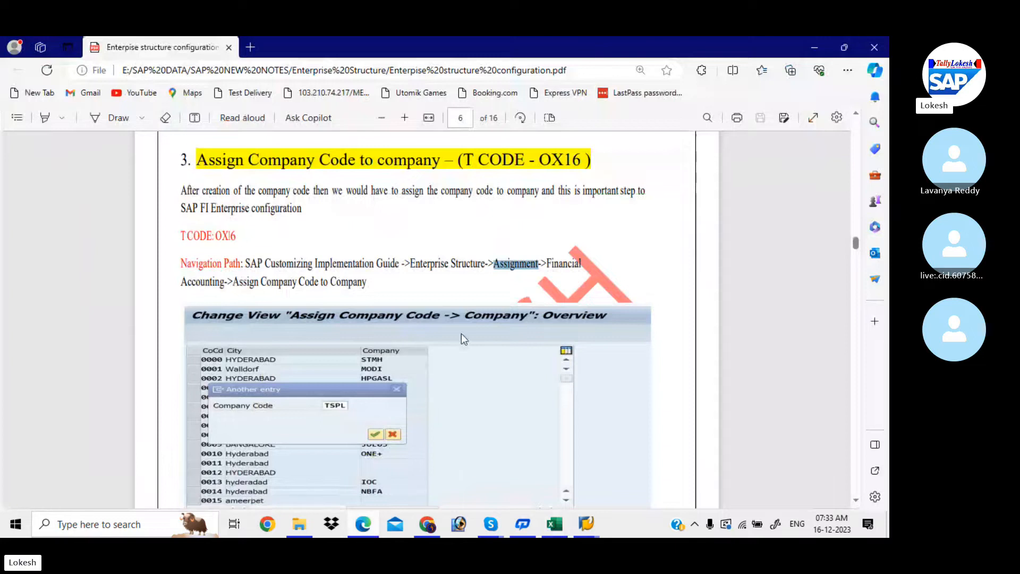
- Scroll the PDF notes down to section 4, Define Business Area (OX03)
scroll(461, 333, "down", 5)
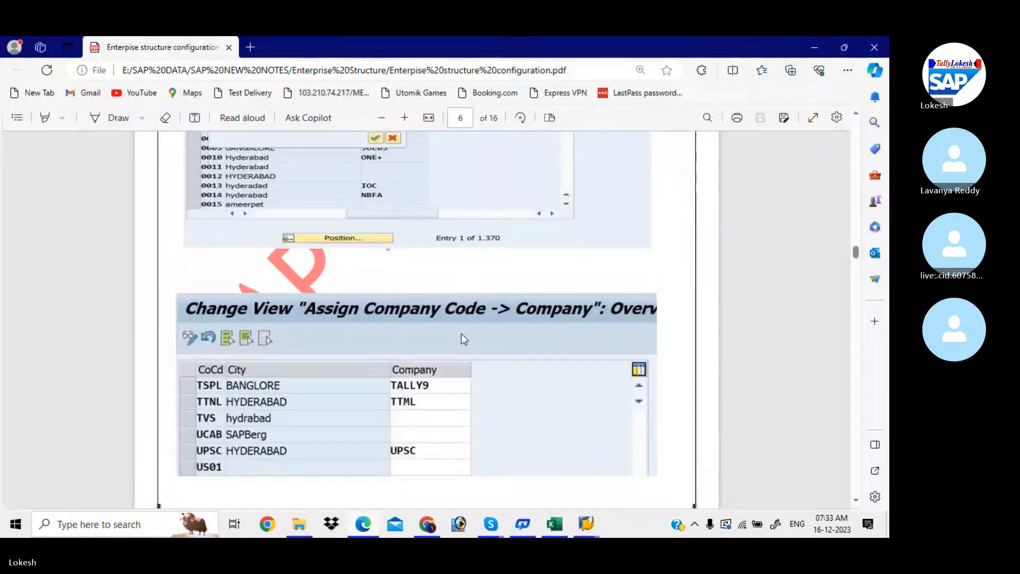
scroll(462, 334, "down", 4)
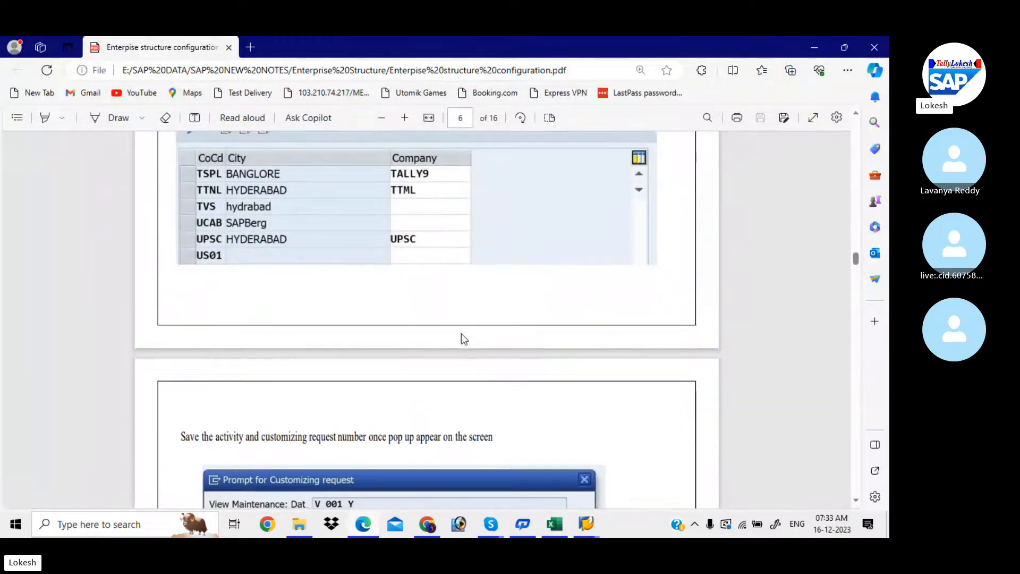
scroll(462, 338, "down", 7)
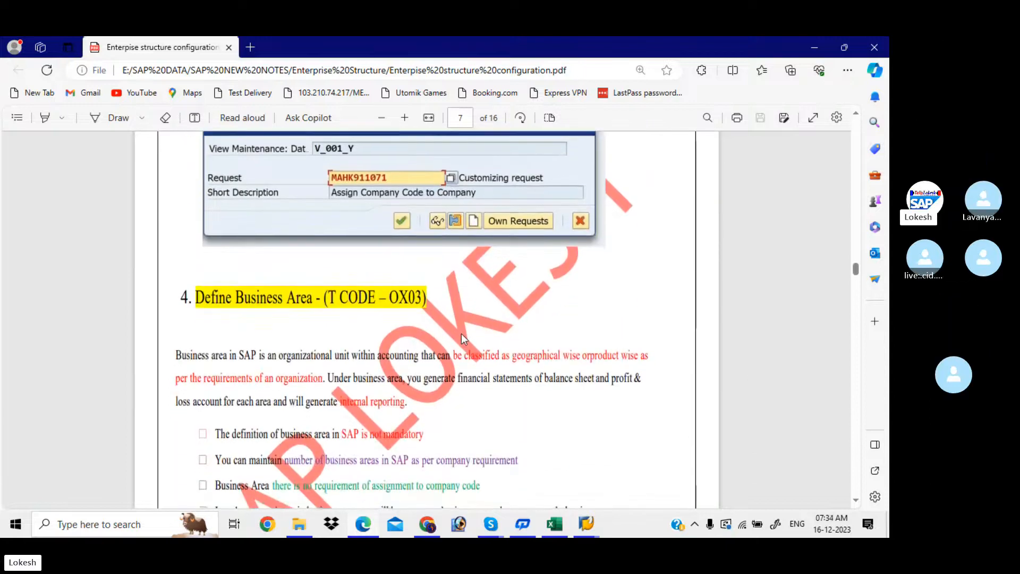
scroll(462, 336, "down", 7)
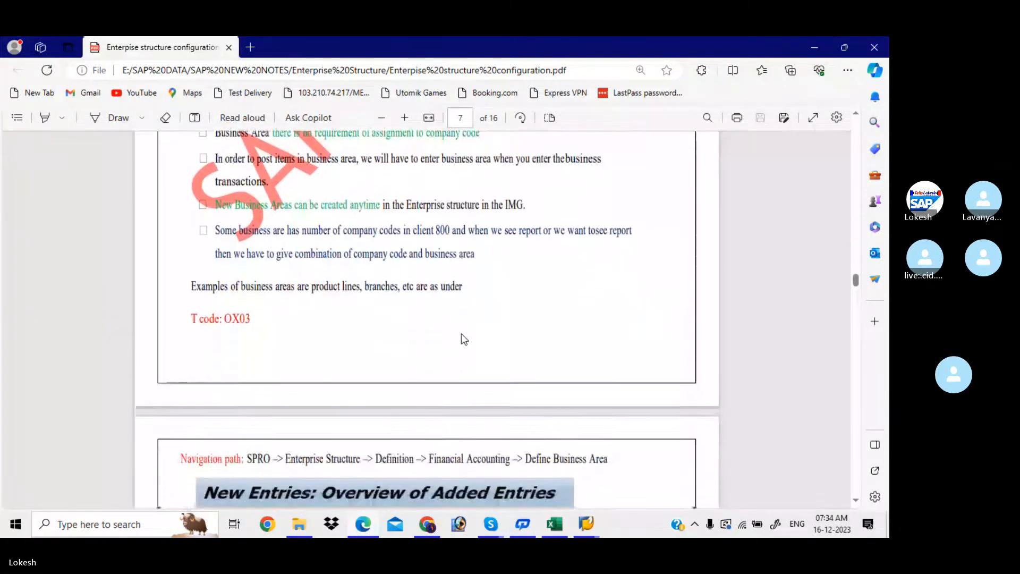
scroll(461, 336, "down", 2)
scroll(461, 333, "down", 3)
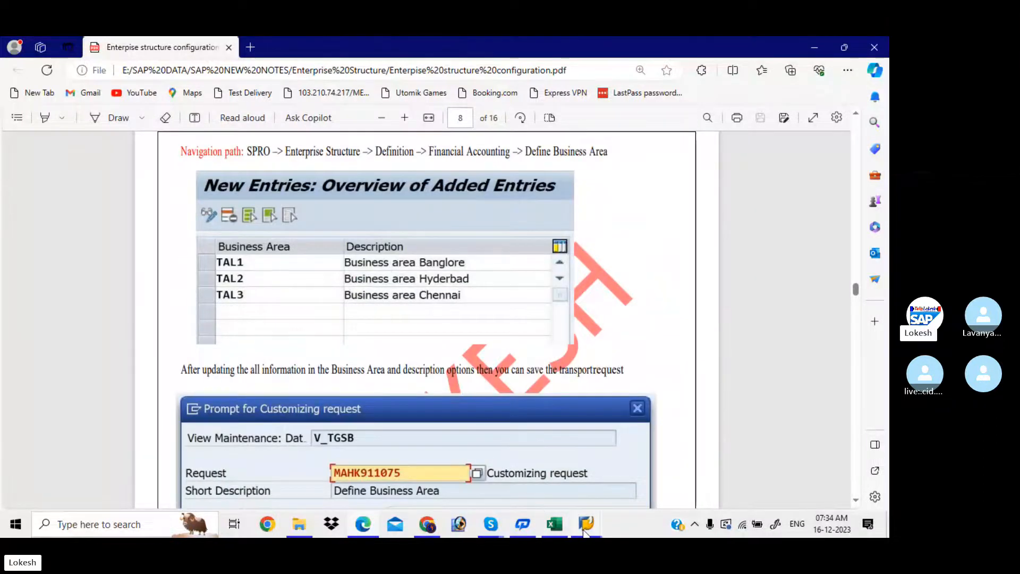
- Return to the IMG tree and open the Define Business Area documentation under Financial Accounting
mouse_move(586, 524)
left_click(708, 477)
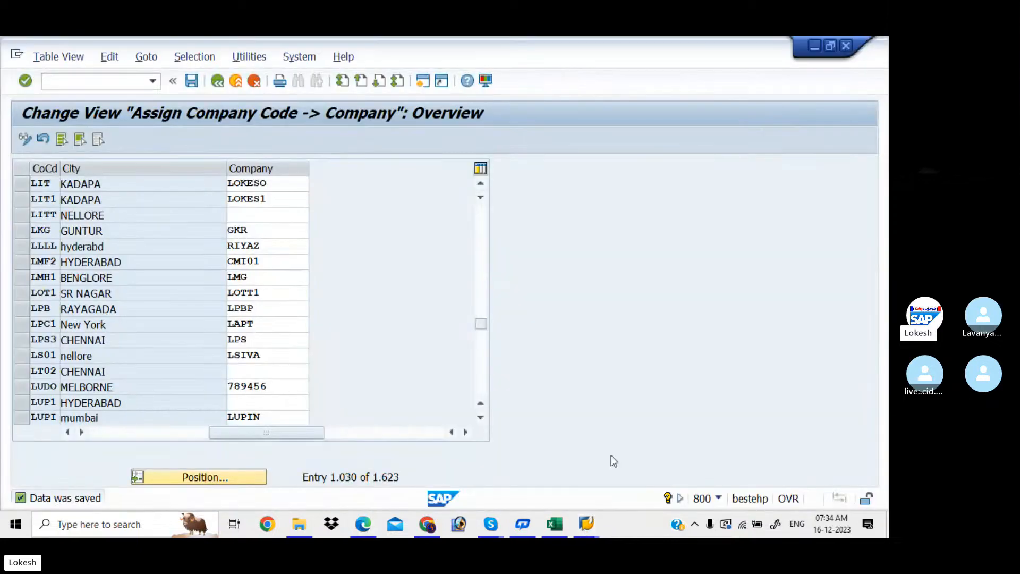
left_click(218, 83)
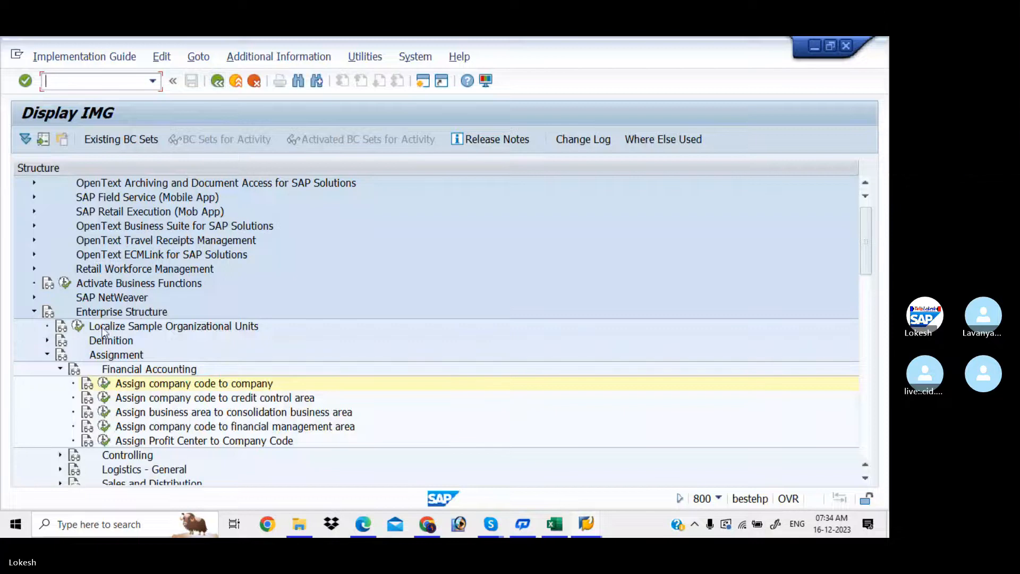
left_click(48, 354)
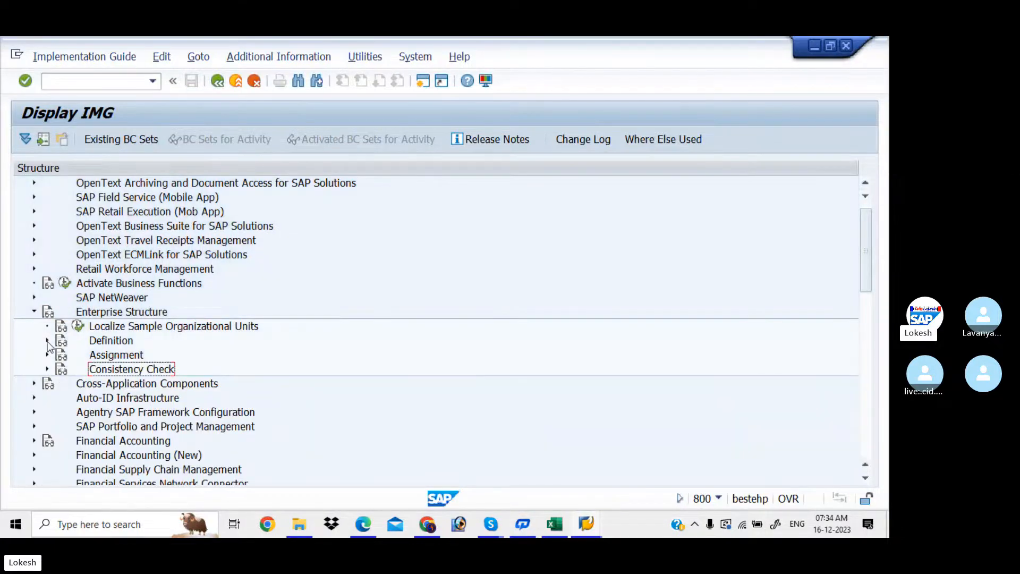
left_click(47, 341)
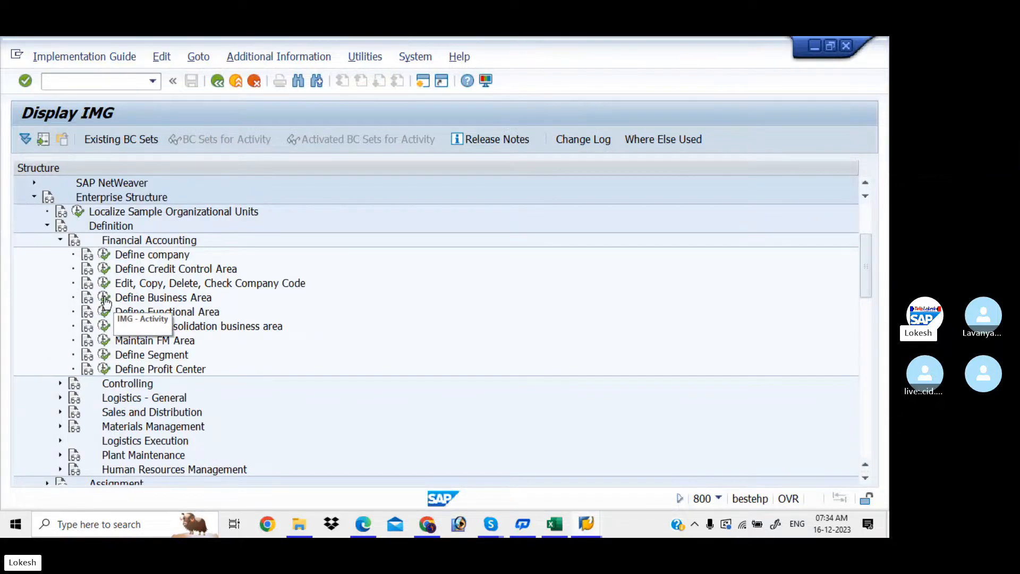
left_click(88, 299)
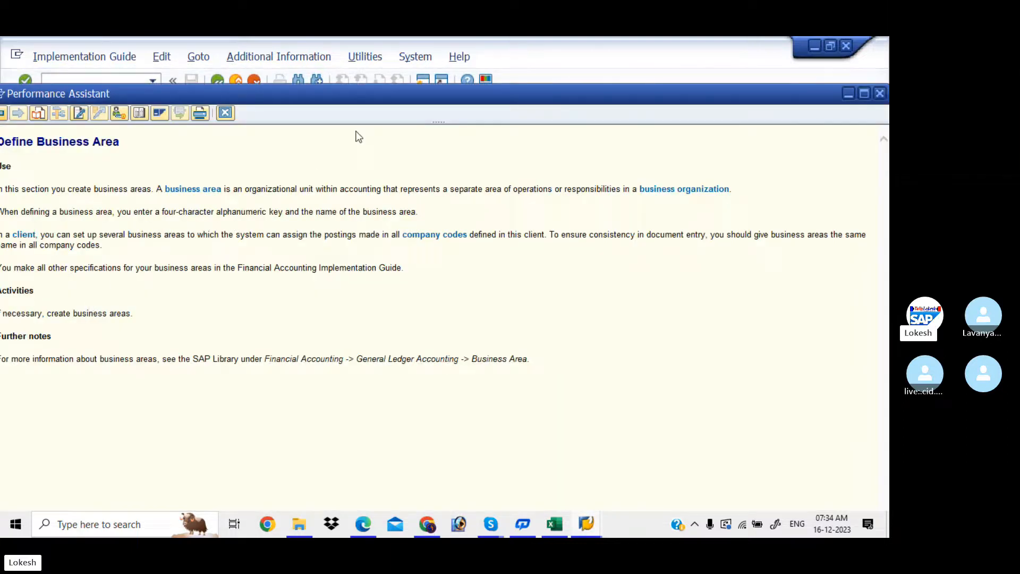
- Move the business area help window aside, then close it
left_click_drag(377, 98, 429, 92)
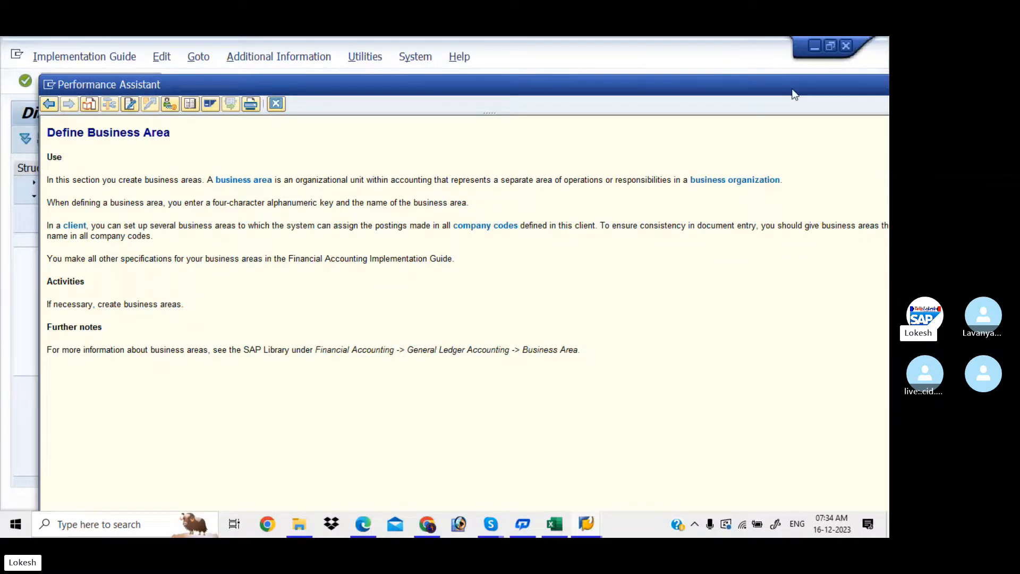
left_click_drag(794, 94, 682, 96)
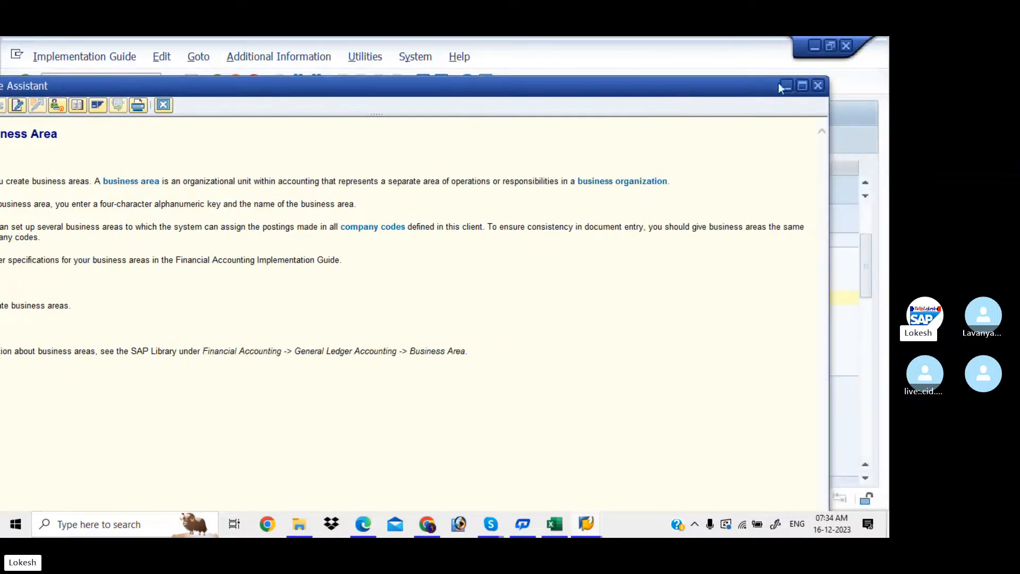
left_click(818, 85)
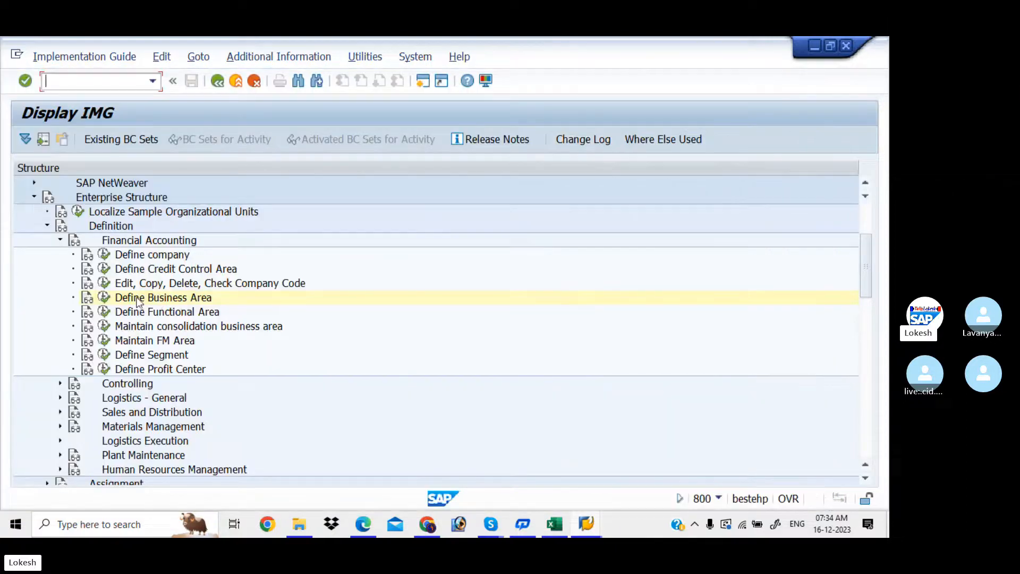
- Run Define Business Area and select business areas 0001, 0002 and 0003
left_click(105, 298)
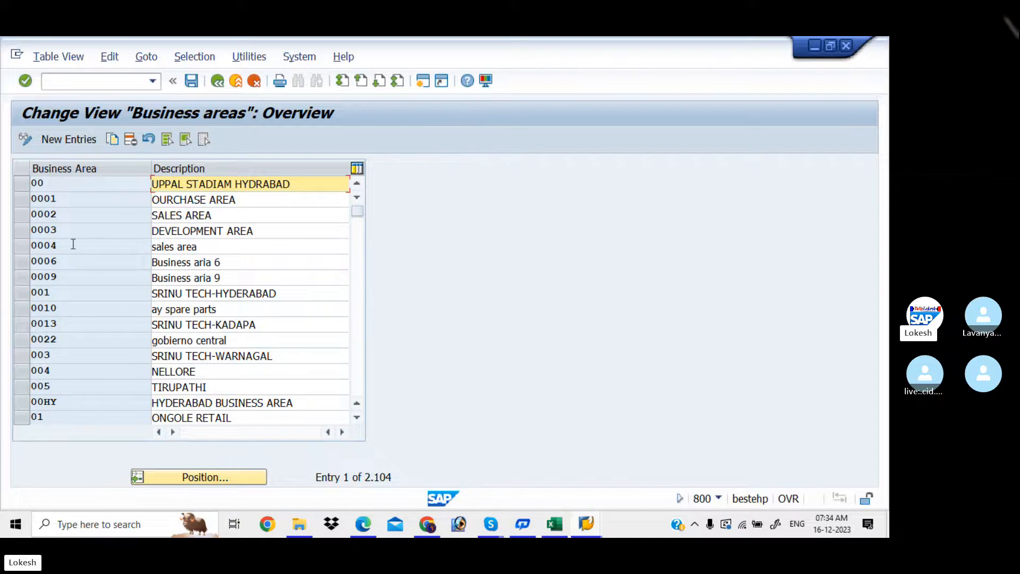
left_click(24, 199)
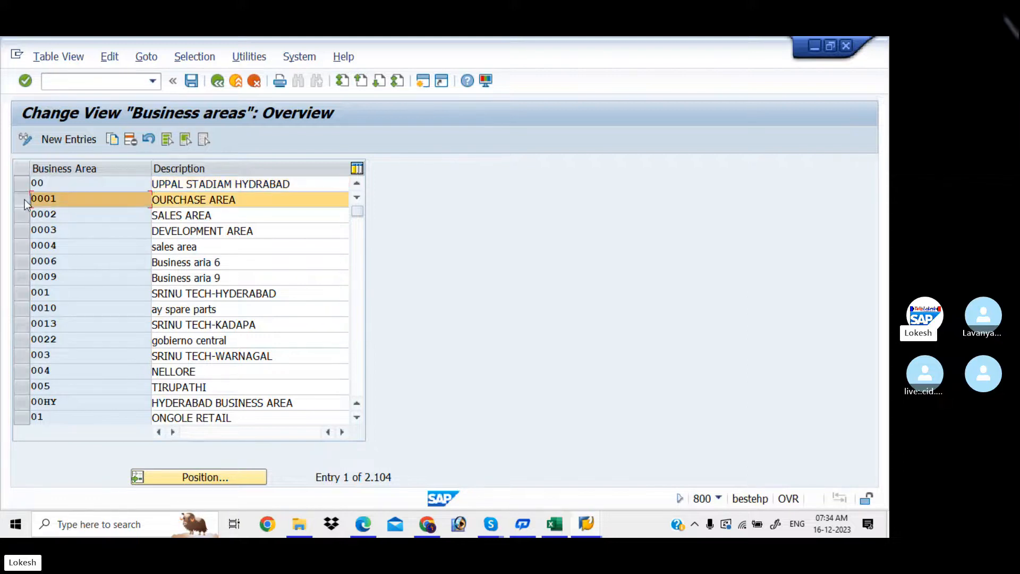
left_click(24, 221)
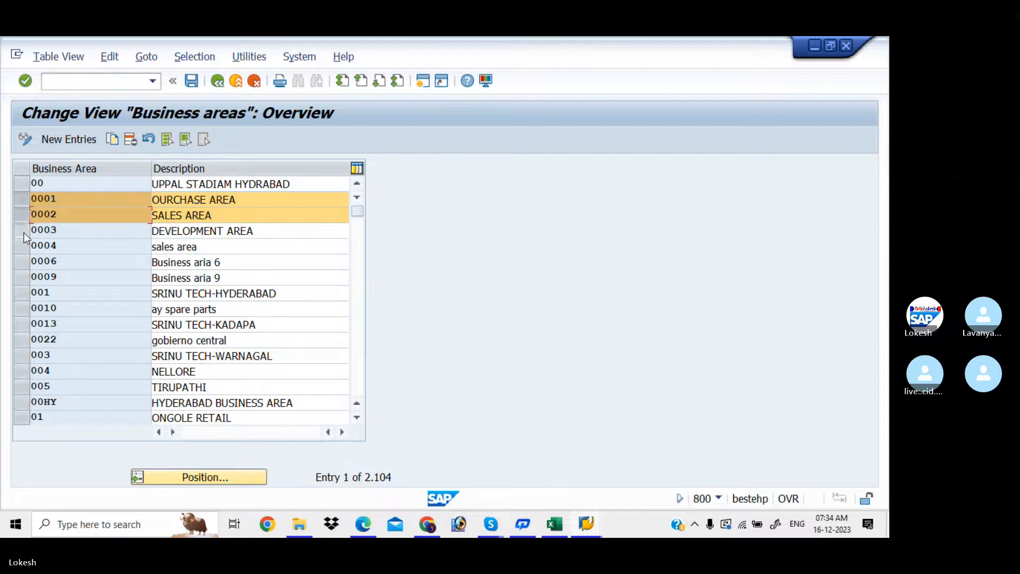
left_click(23, 232)
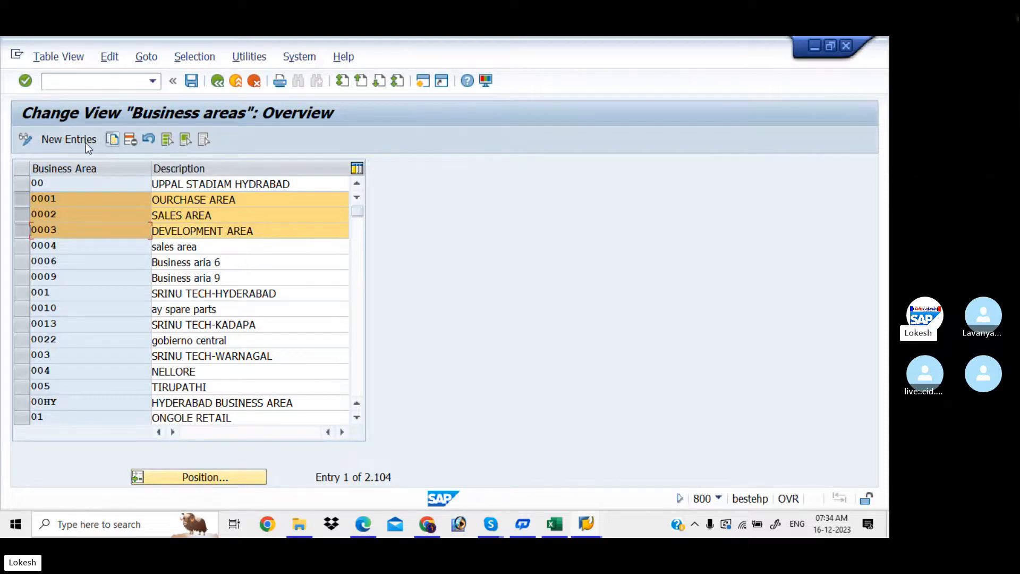
- Copy the selected rows and change the first to LIT1, described BISINESS AREA KADAPA
left_click(112, 139)
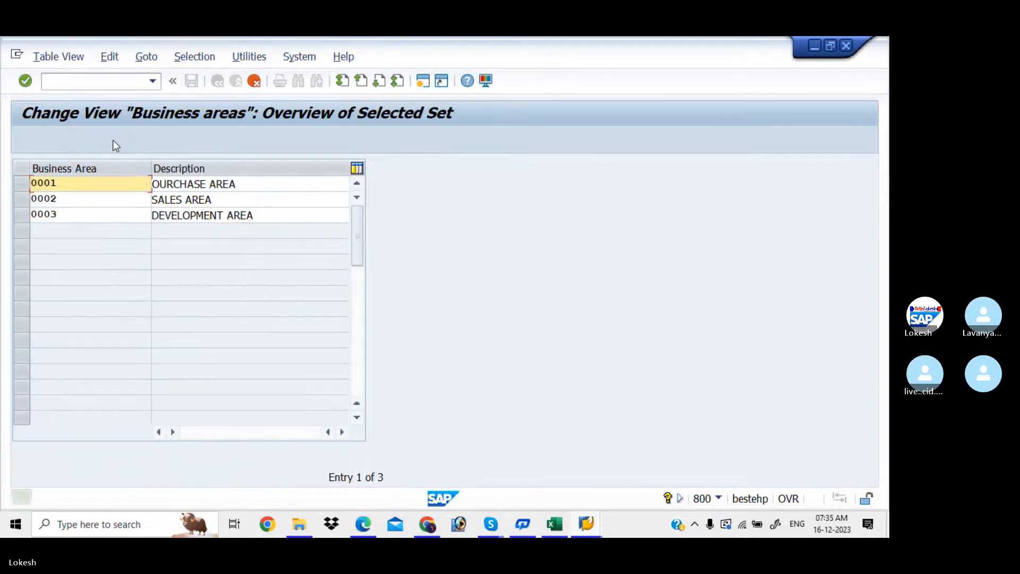
left_click(75, 178)
key("BackSpace")
key("BackSpace")
key("BackSpace")
key("BackSpace")
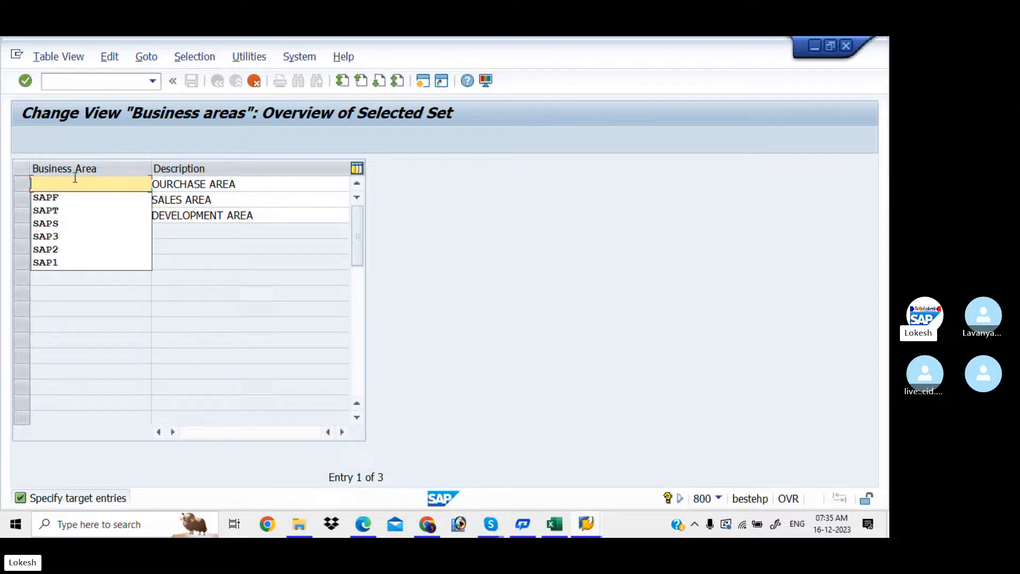
type("LIT")
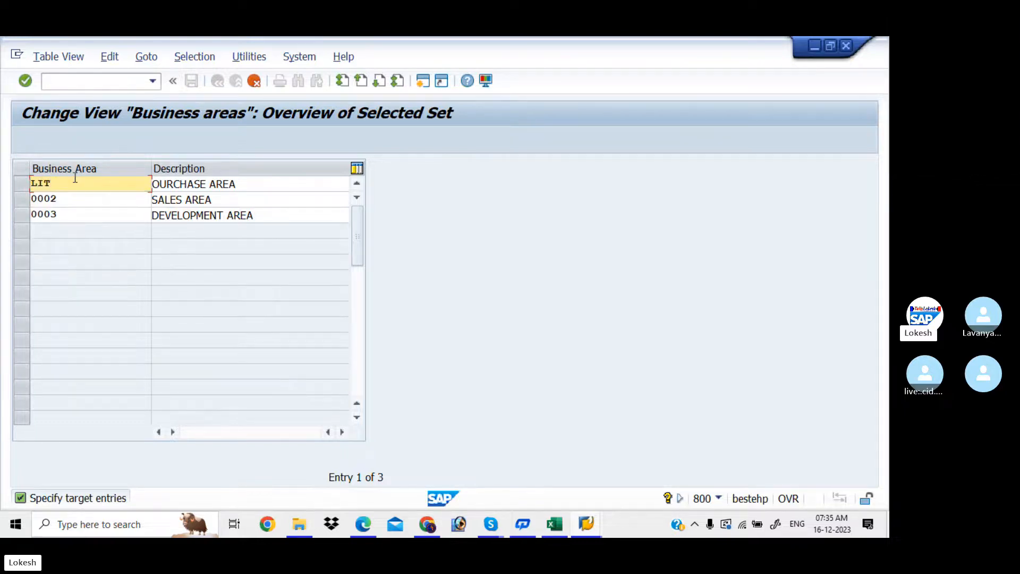
type("1")
key("Tab")
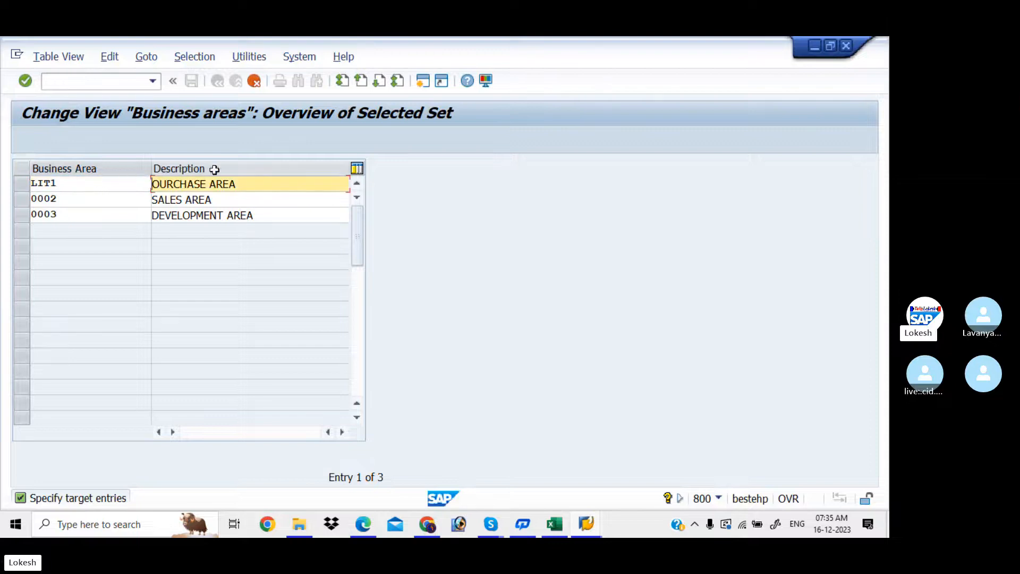
left_click_drag(244, 183, 116, 169)
type("B")
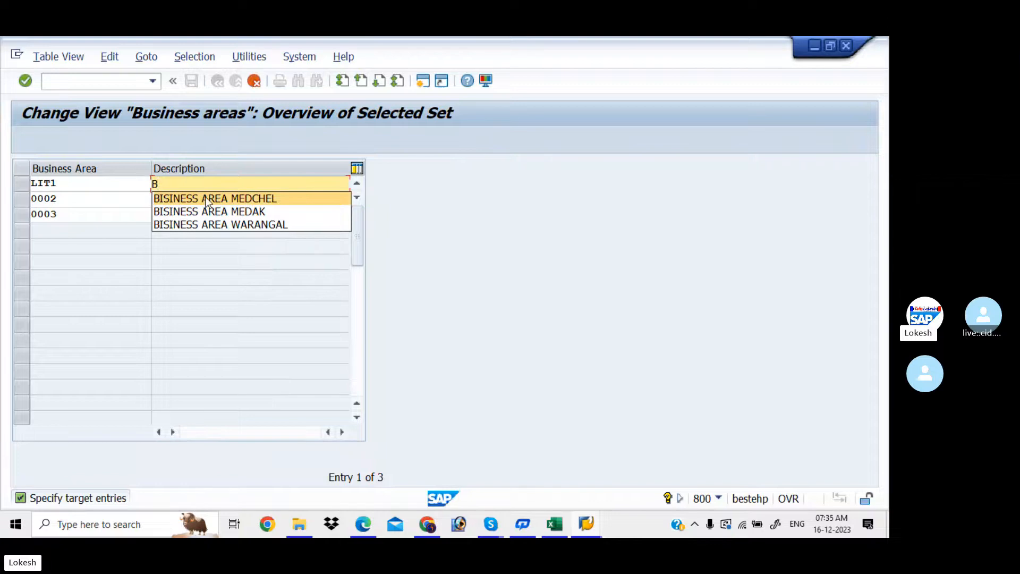
left_click(227, 221)
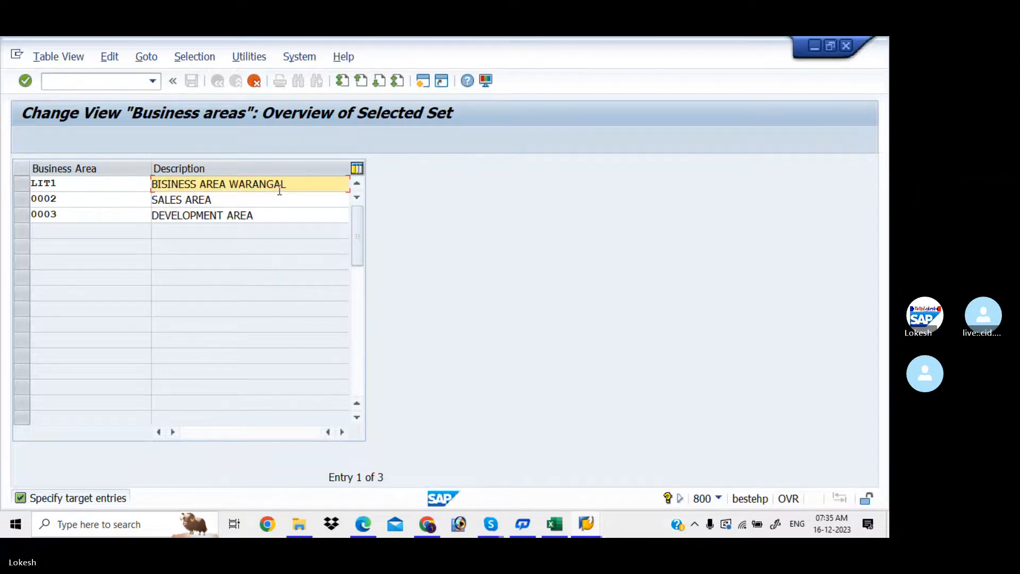
key("BackSpace")
key("BackSpace")
key("BackSpace")
key("BackSpace")
key("BackSpace")
key("BackSpace")
key("BackSpace")
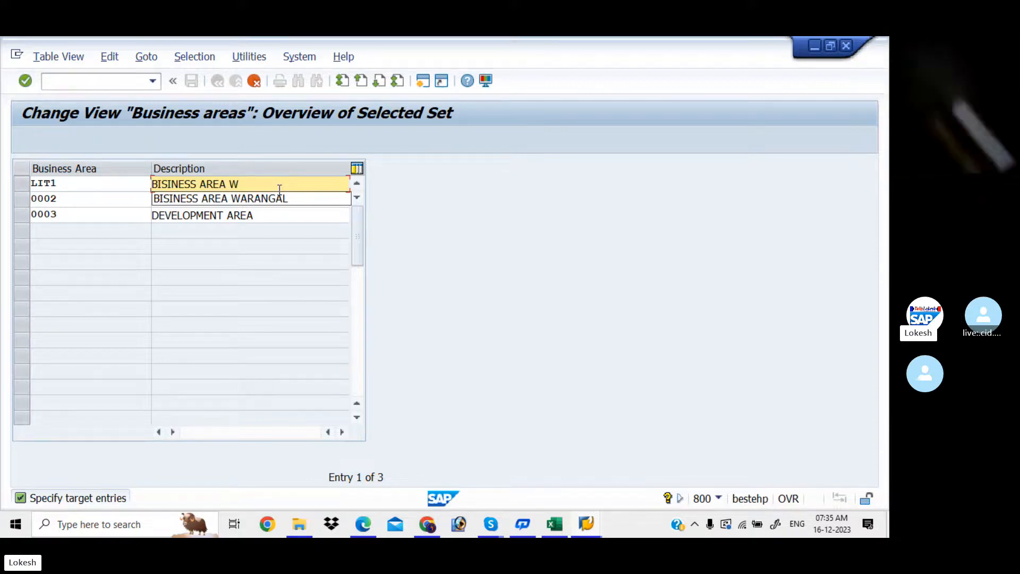
key("BackSpace")
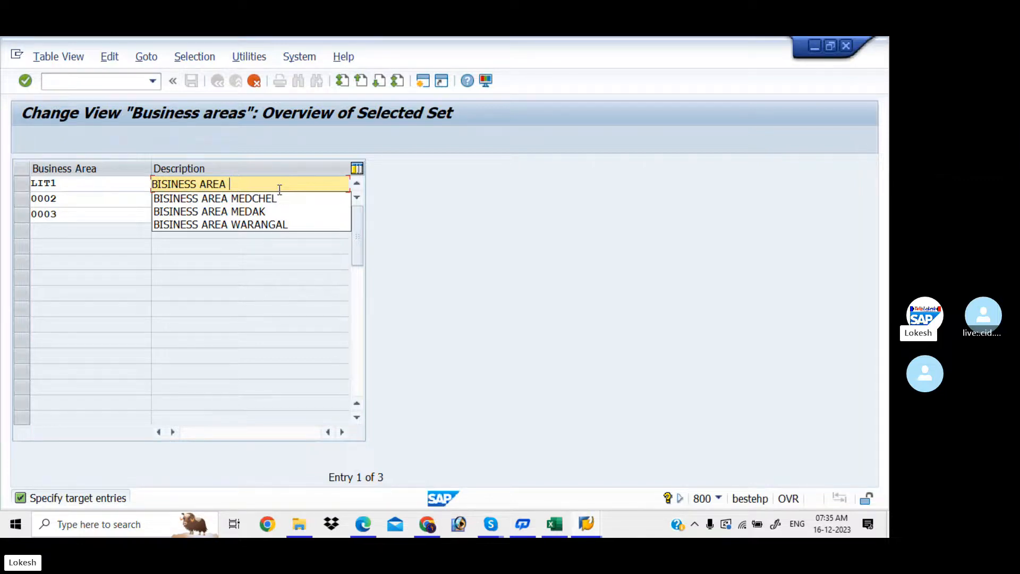
type("KADAPA")
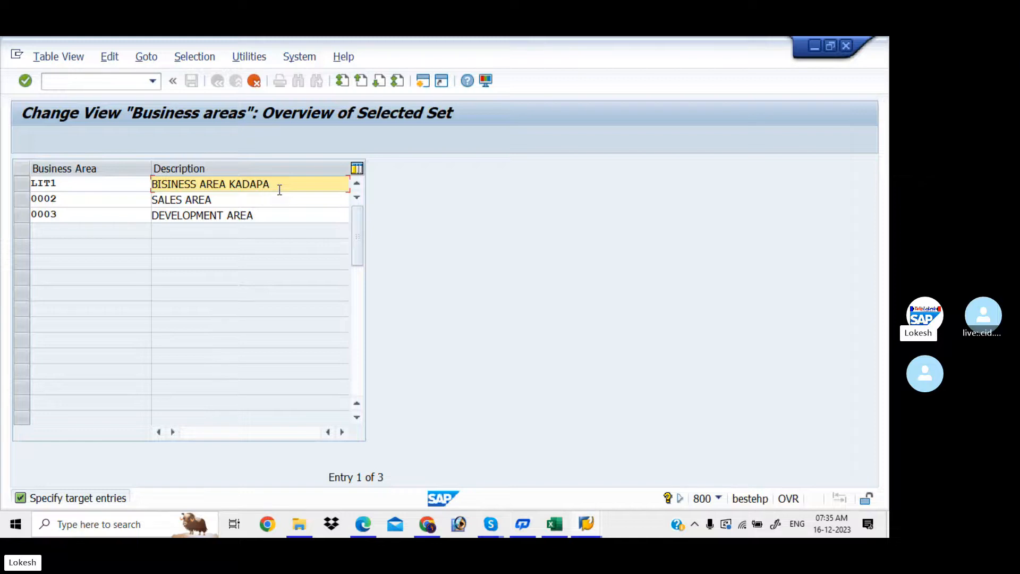
- Change the second copied row to LIT2 with description BISINESS AREA NELLORE
left_click(70, 200)
key("BackSpace")
key("BackSpace")
key("BackSpace")
key("BackSpace")
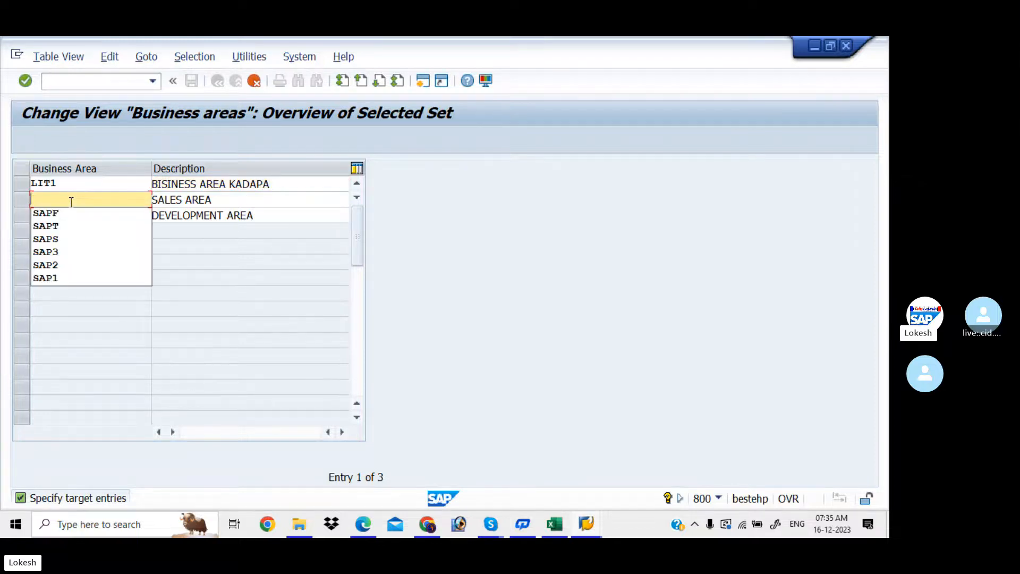
type("LIT2")
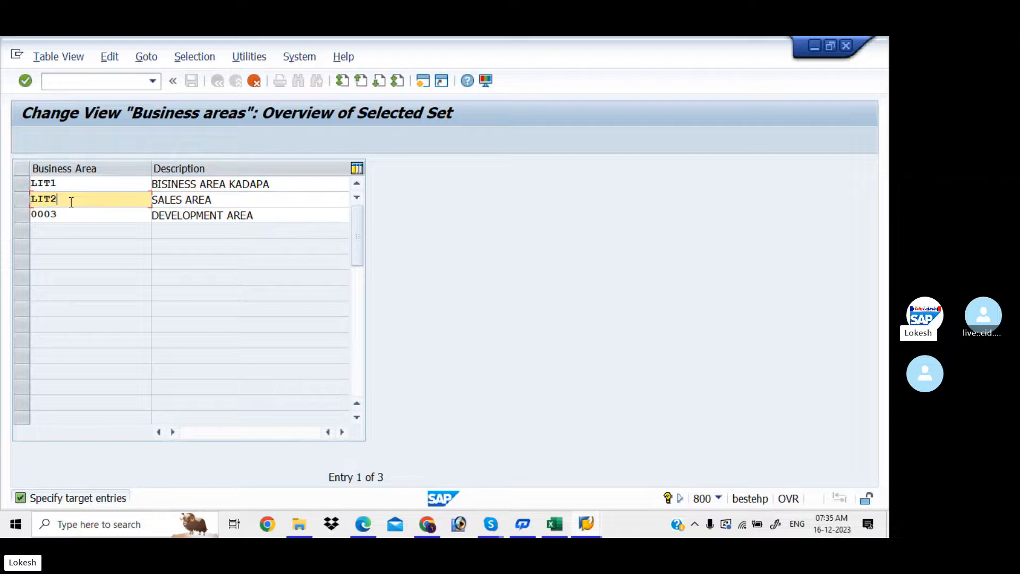
left_click_drag(224, 200, 127, 196)
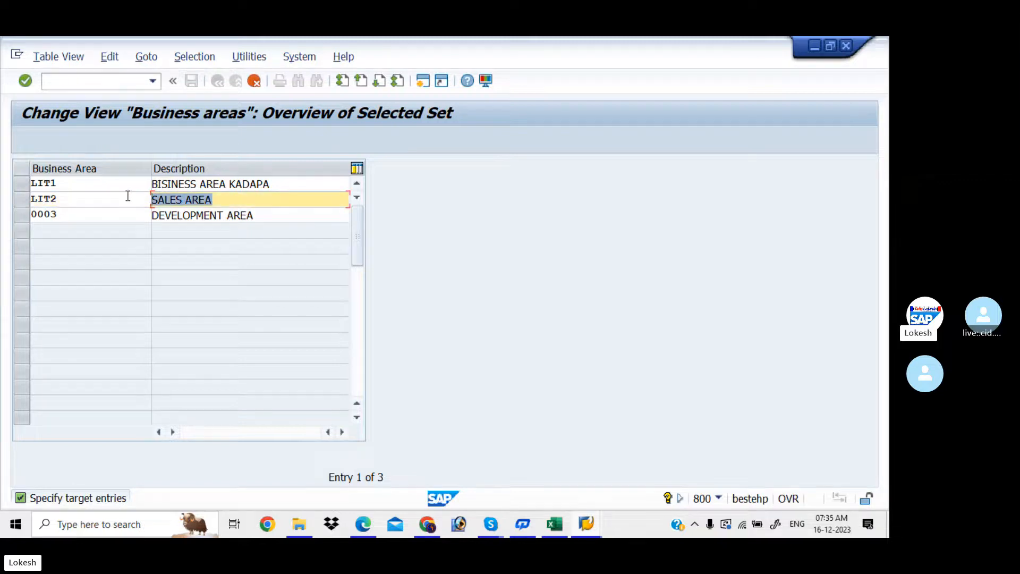
type("B")
left_click(218, 212)
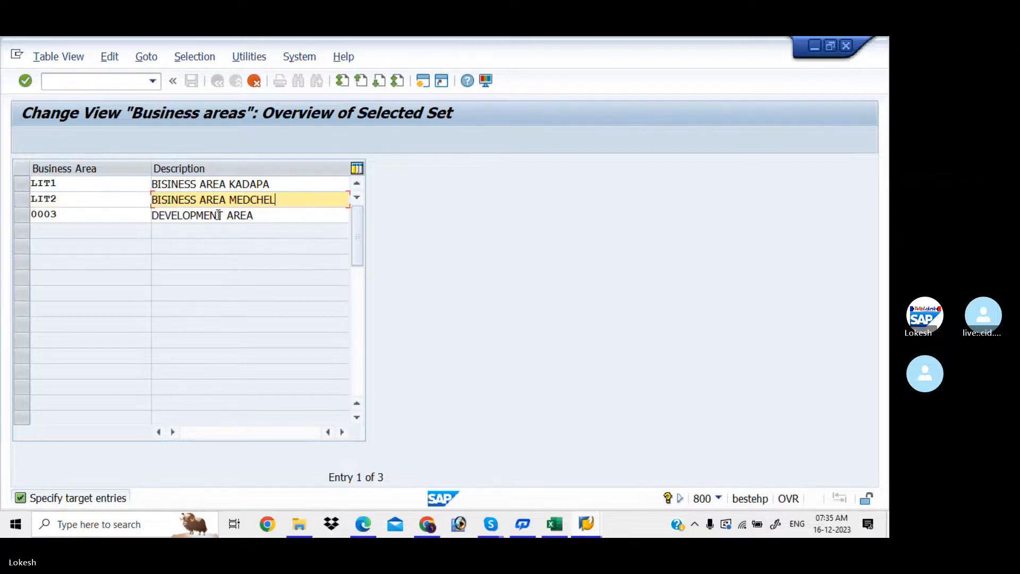
key("BackSpace")
key("BackSpace")
key("BackSpace")
key("BackSpace")
key("BackSpace")
key("BackSpace")
key("BackSpace")
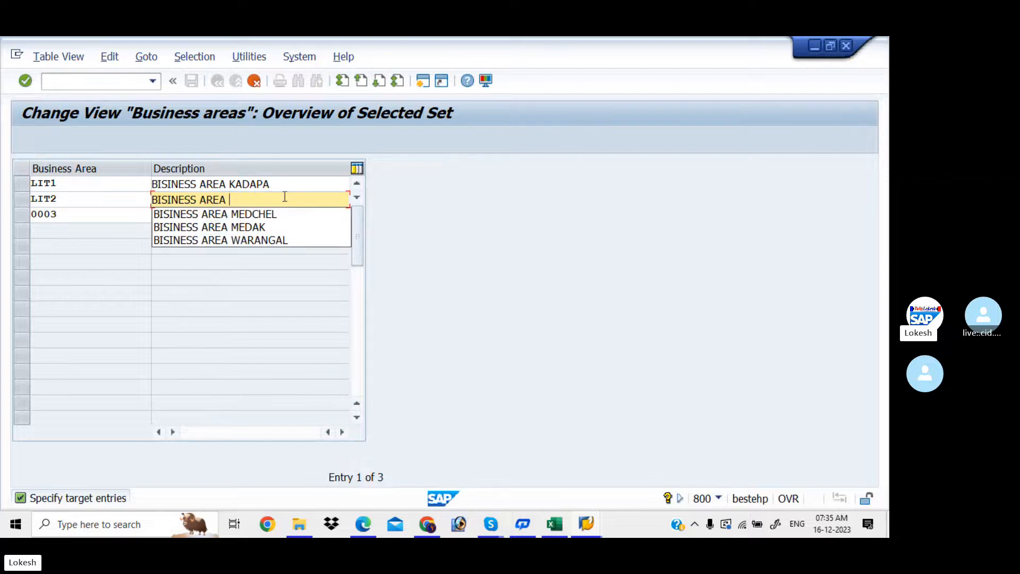
type("NELLORE")
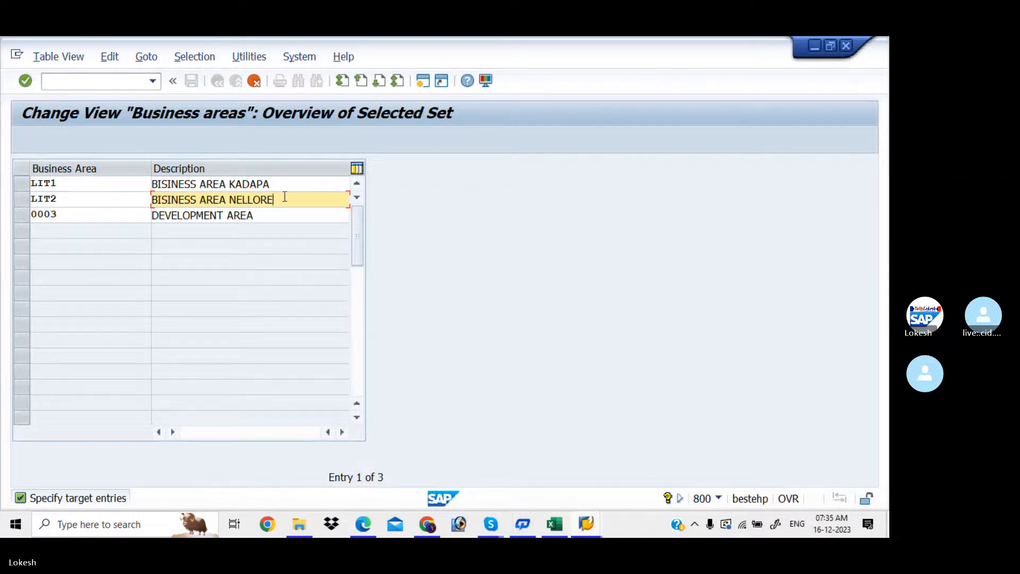
- Change the third row to LIT3, BISINESS AREA VIZAG, and submit, getting a duplicate-key error
left_click(97, 218)
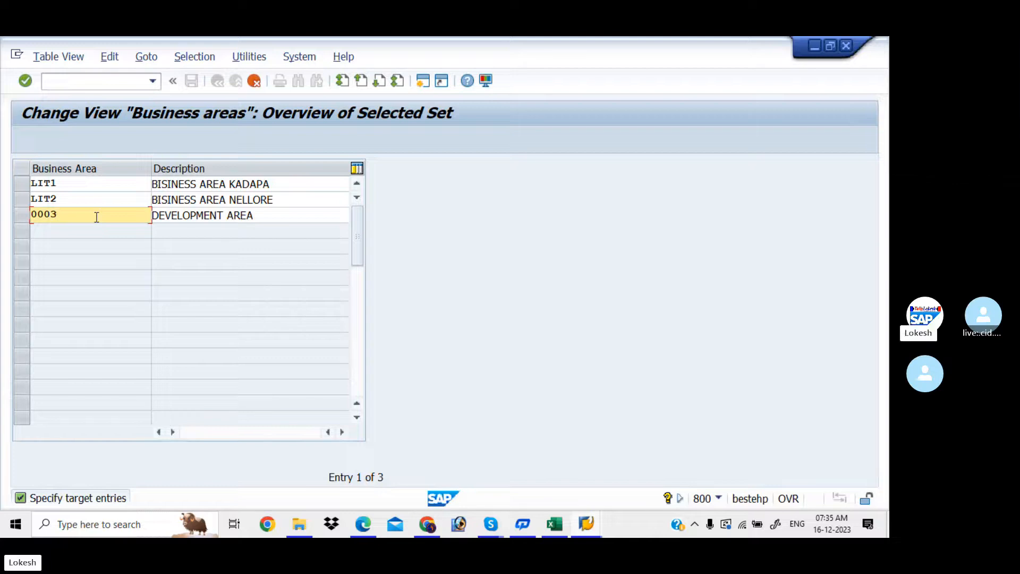
key("BackSpace")
key("BackSpace")
key("BackSpace")
key("BackSpace")
type("LIT3")
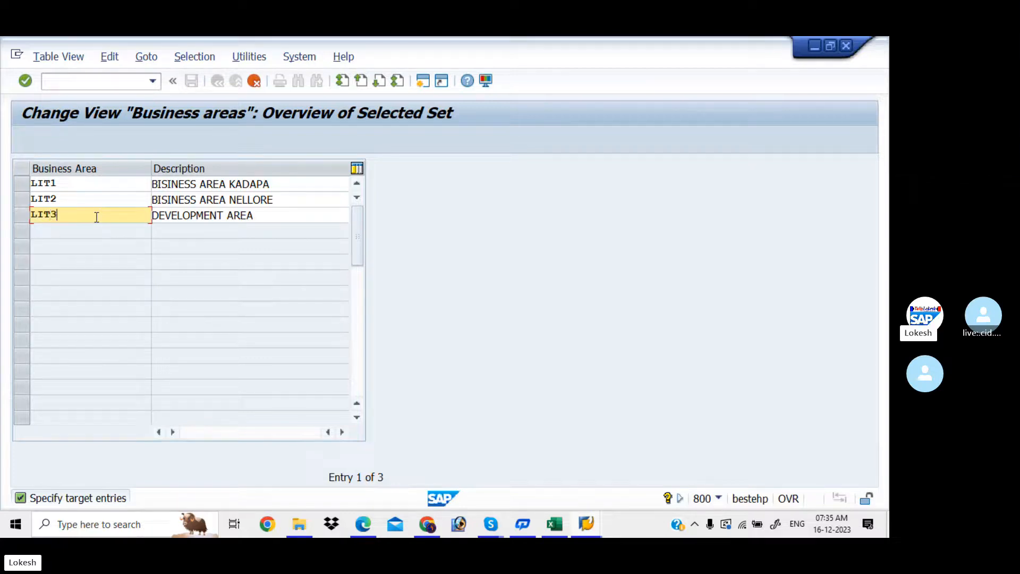
left_click(275, 221)
key("BackSpace")
key("BackSpace")
key("BackSpace")
key("BackSpace")
key("BackSpace")
key("BackSpace")
key("BackSpace")
key("BackSpace")
key("BackSpace")
key("BackSpace")
key("BackSpace")
key("BackSpace")
key("BackSpace")
key("BackSpace")
key("BackSpace")
key("BackSpace")
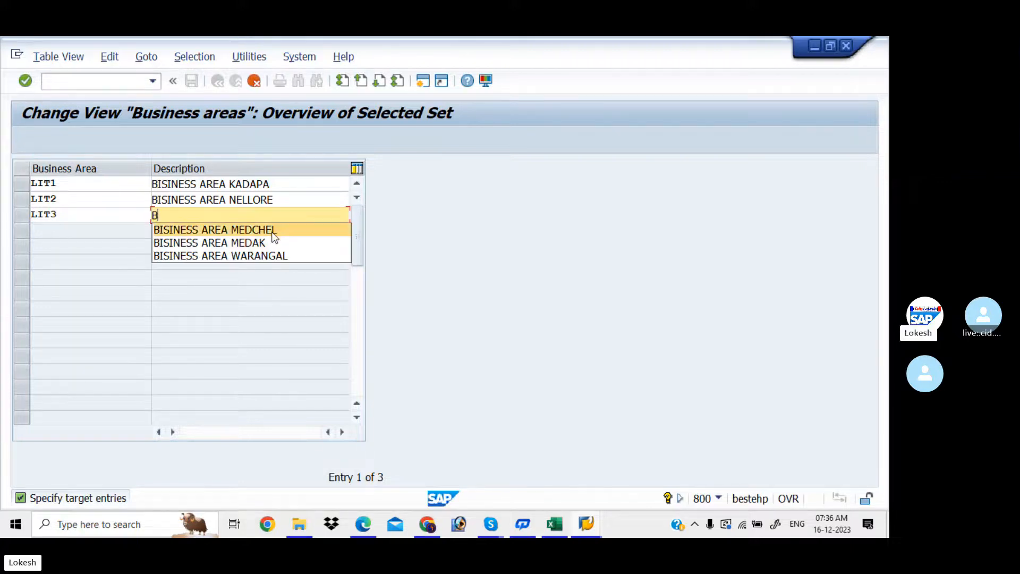
left_click(275, 229)
key("BackSpace")
key("BackSpace")
key("BackSpace")
key("BackSpace")
key("BackSpace")
key("BackSpace")
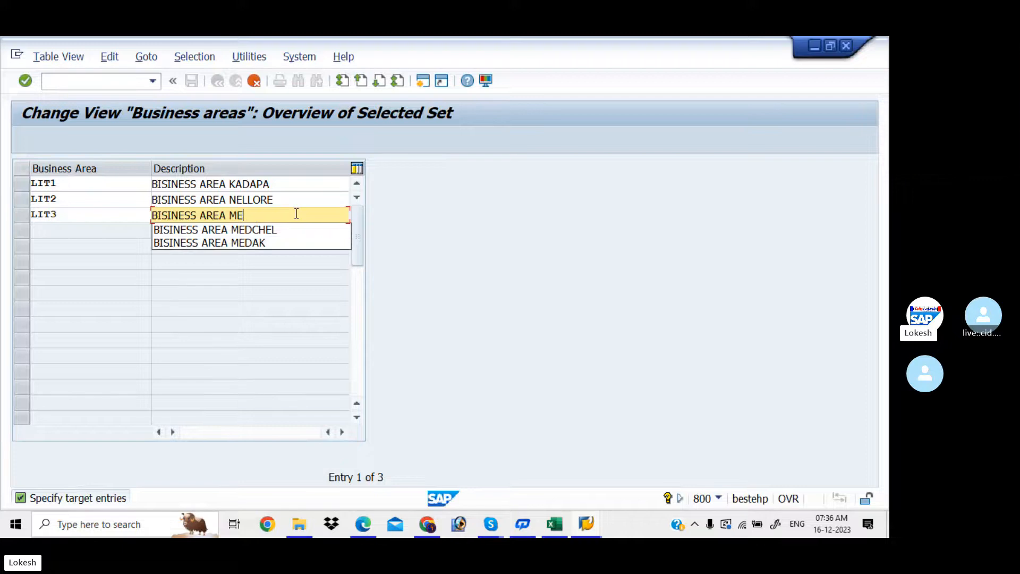
key("BackSpace")
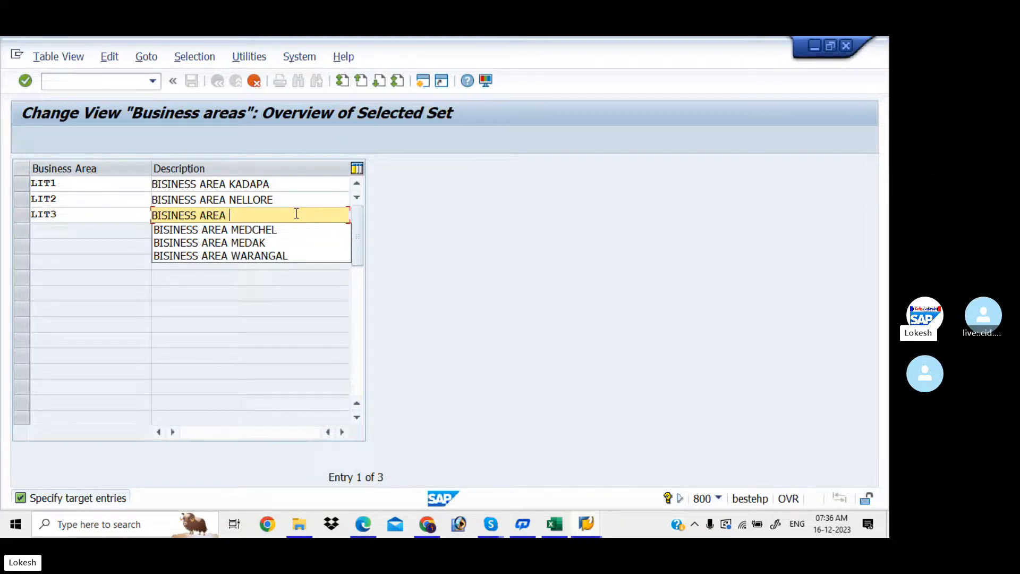
type("VI")
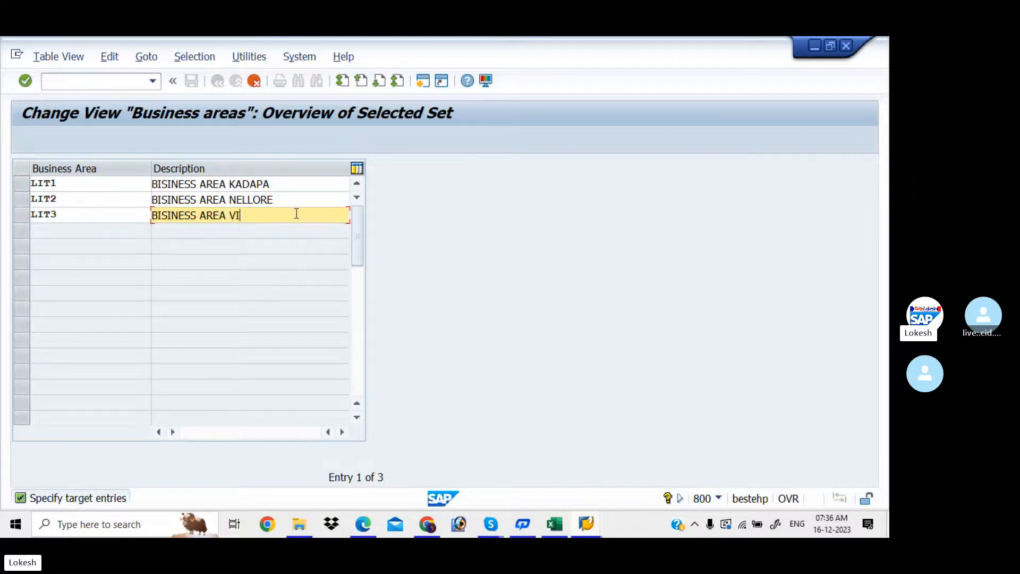
type("ZAG")
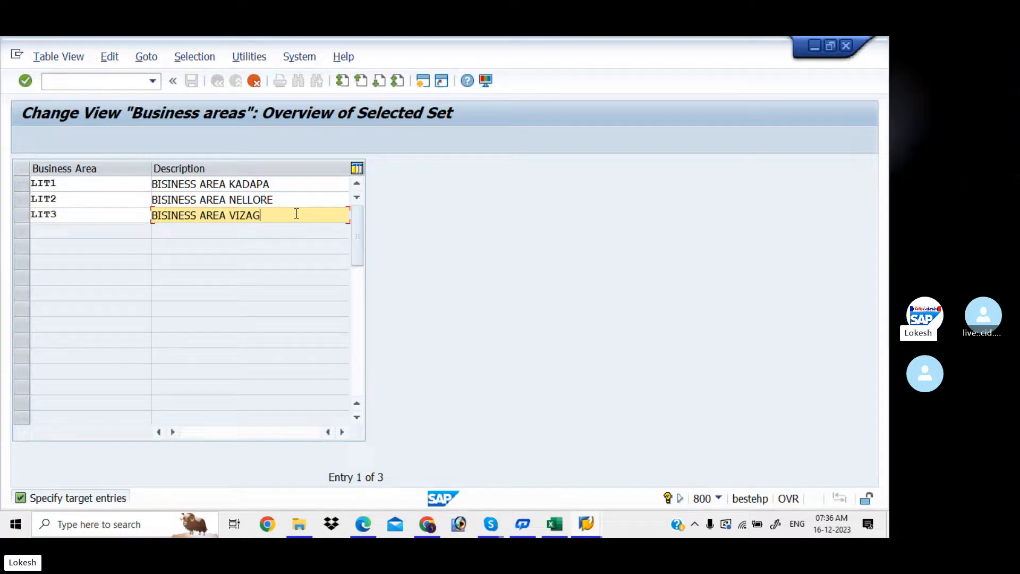
key("Return")
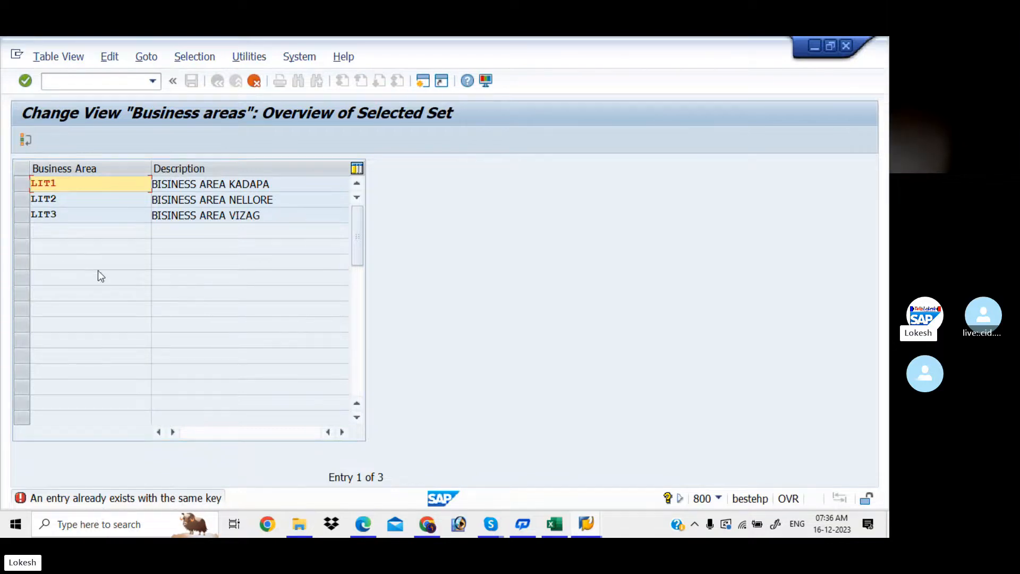
- Rename the keys LIT1, LIT2, LIT3 to LITP, LITV and LITT until all three entries copy
left_click(66, 183)
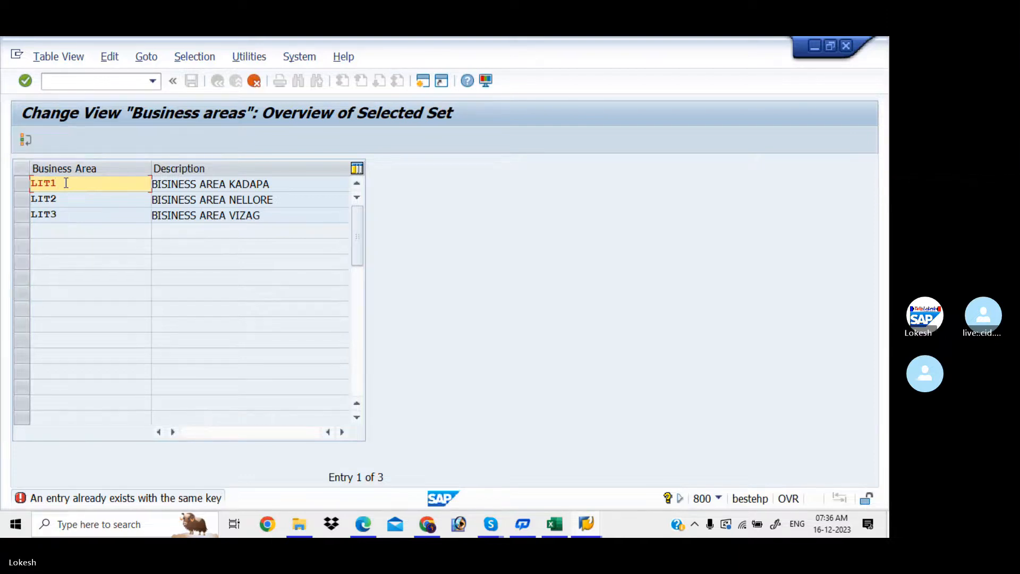
key("BackSpace")
key("BackSpace")
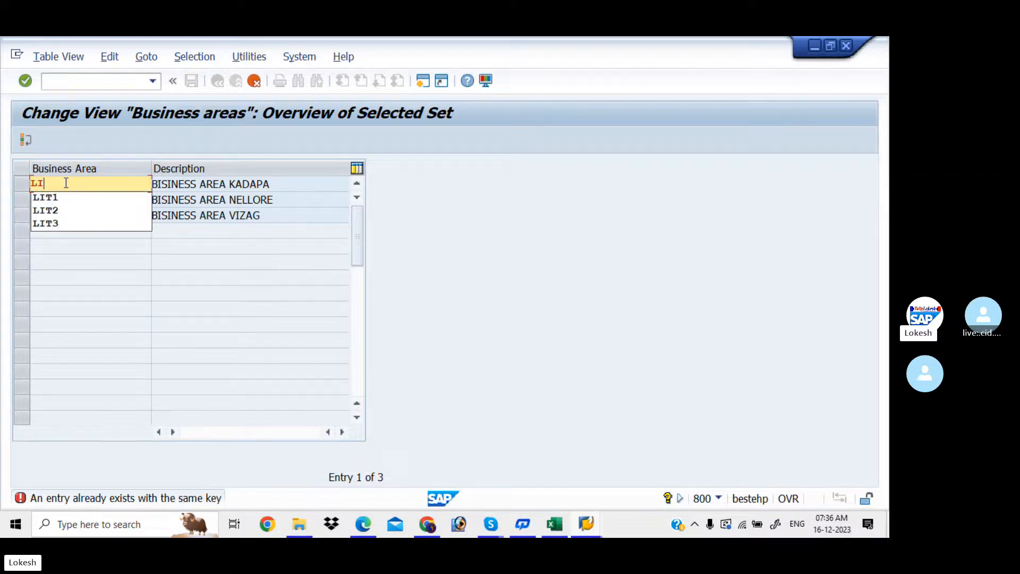
type("TP")
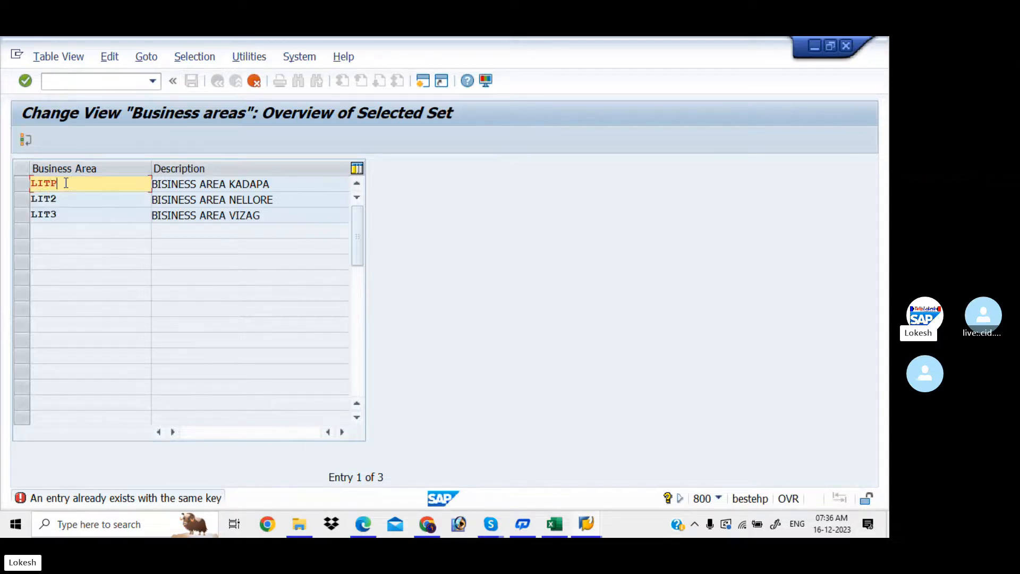
key("Return")
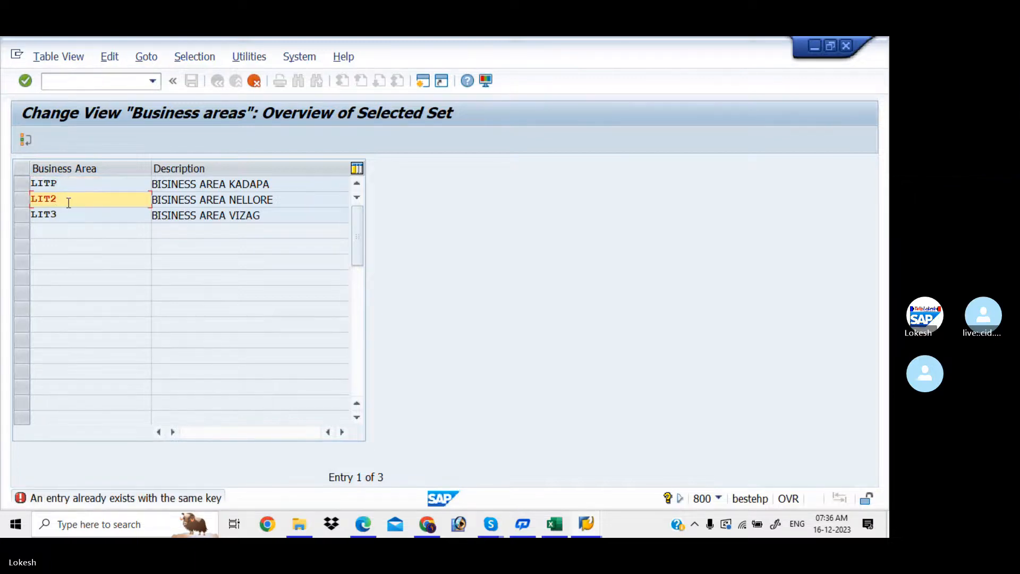
key("BackSpace")
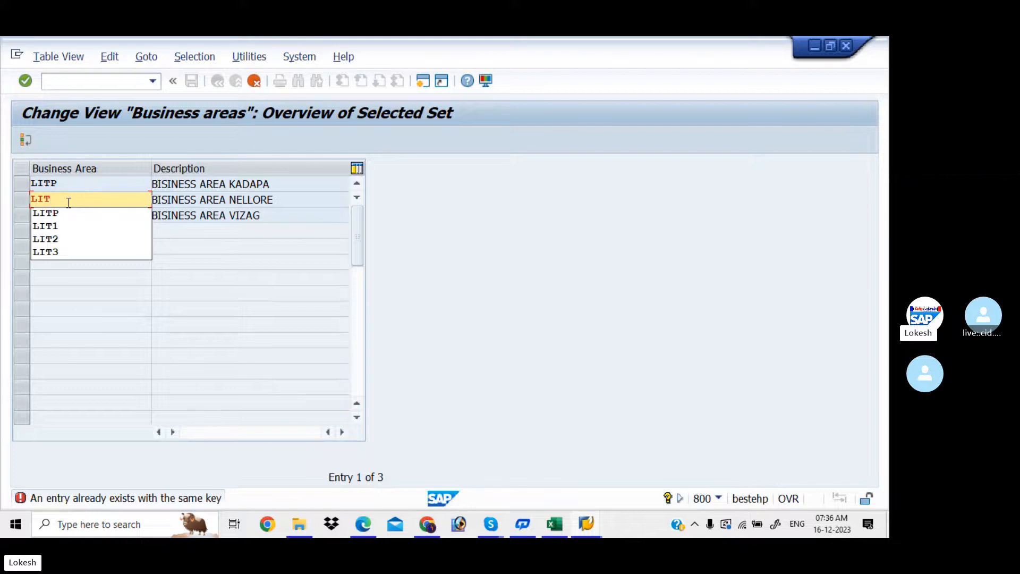
type("V")
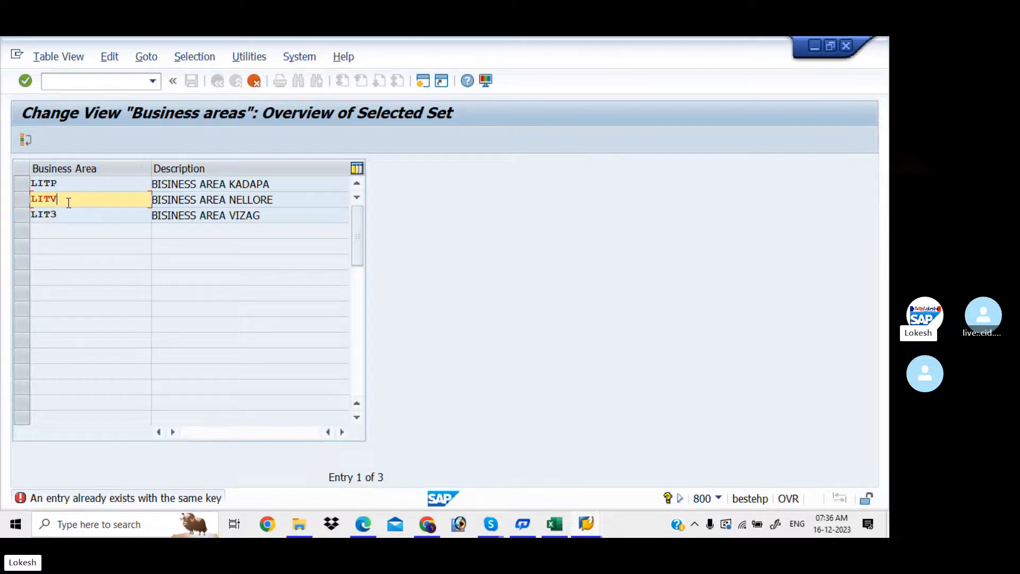
left_click(66, 214)
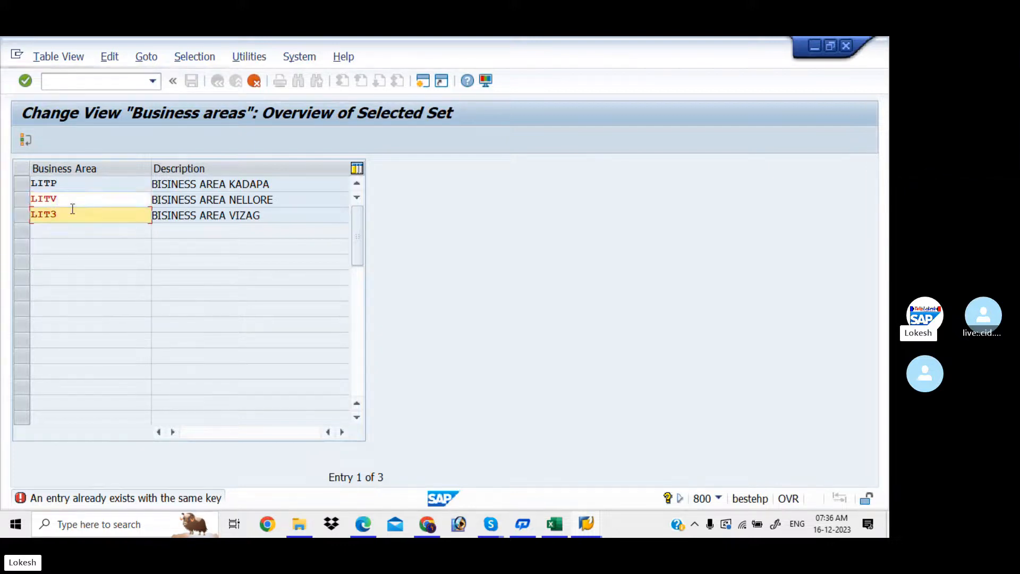
key("Return")
key("BackSpace")
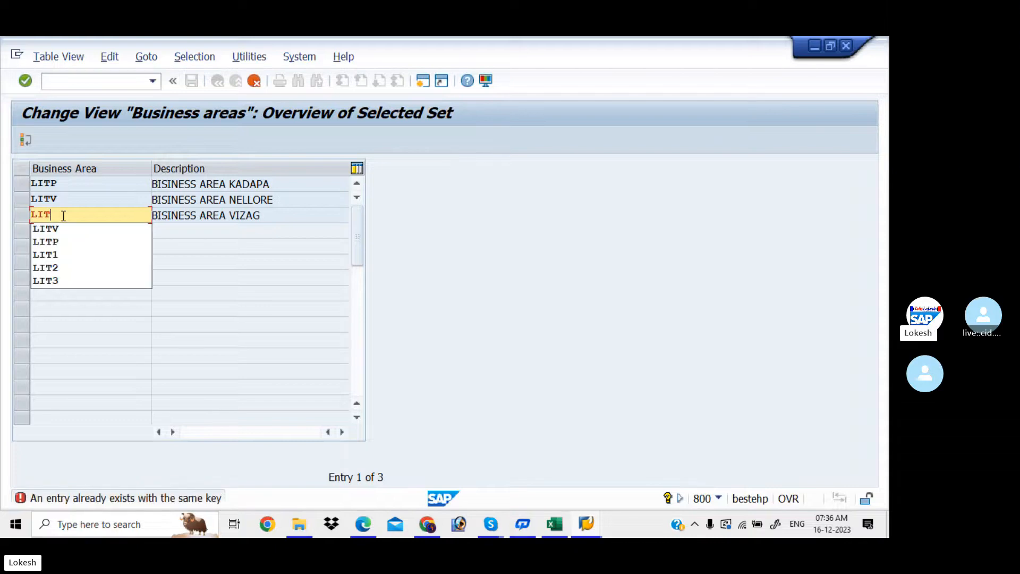
type("T")
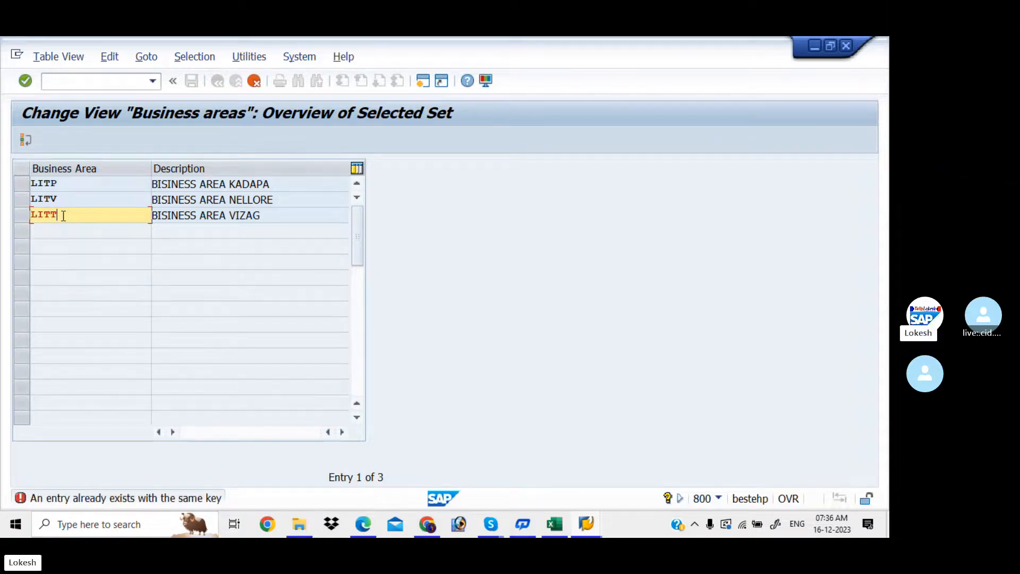
key("Return")
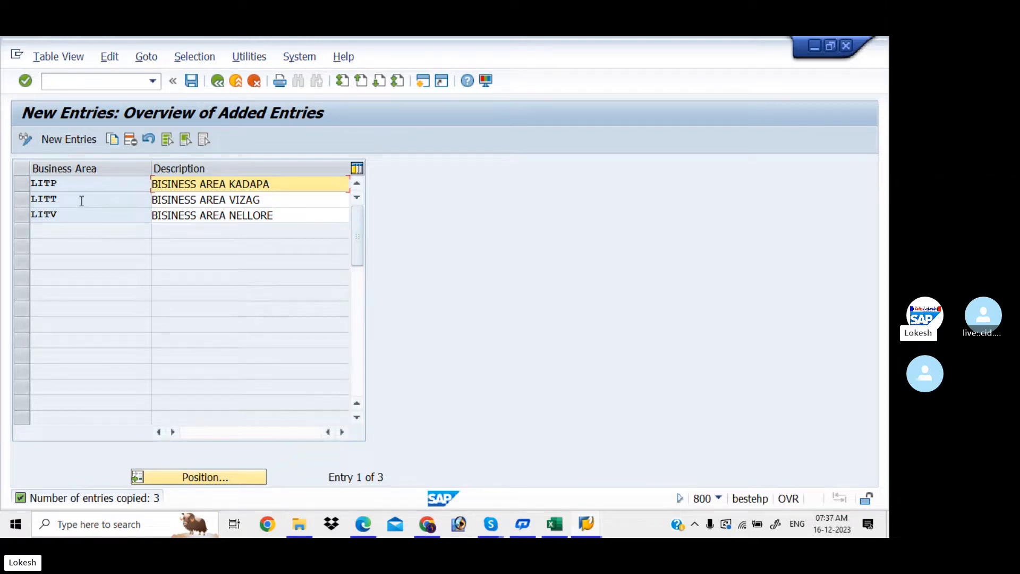
- Save LITP, LITV and LITT under a new customizing request 'Define Business Areas for LIt'
left_click(199, 80)
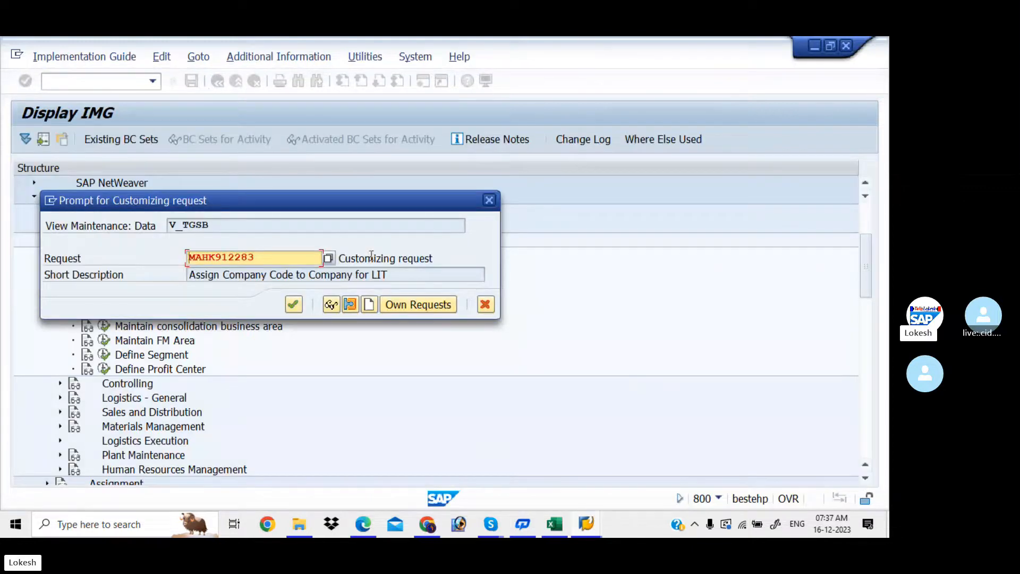
left_click(369, 304)
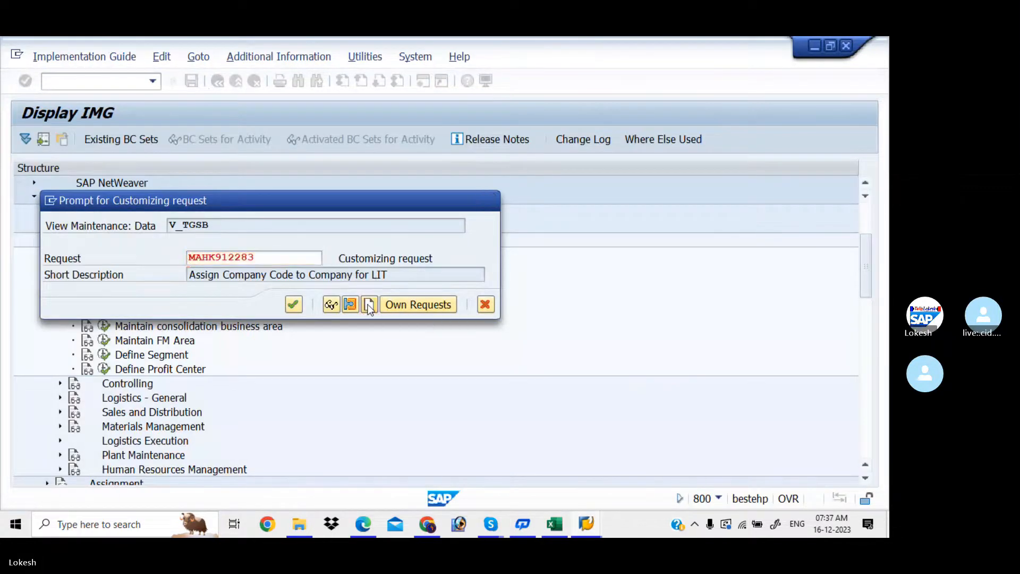
type("DE")
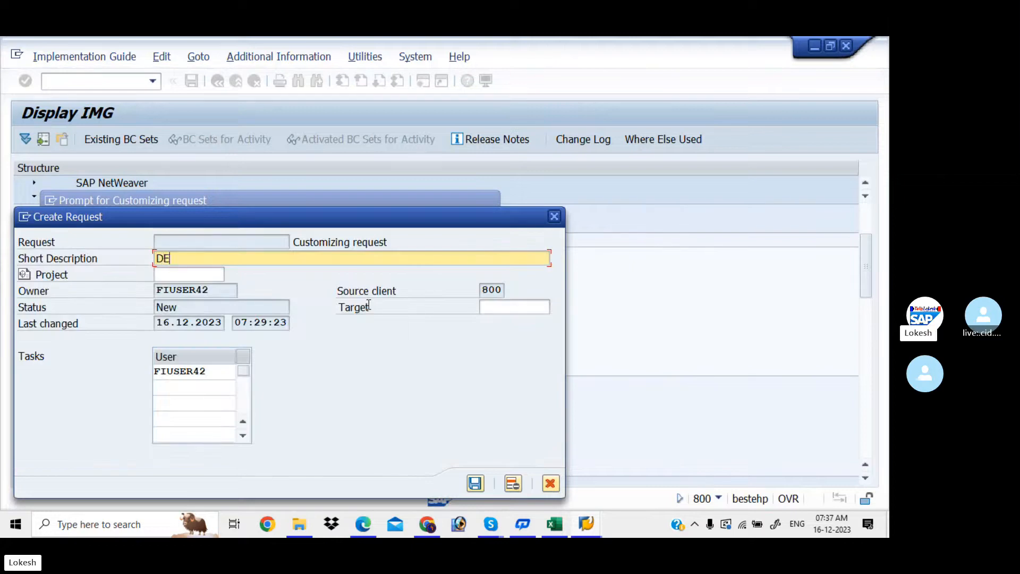
key("BackSpace")
type("efine Business ")
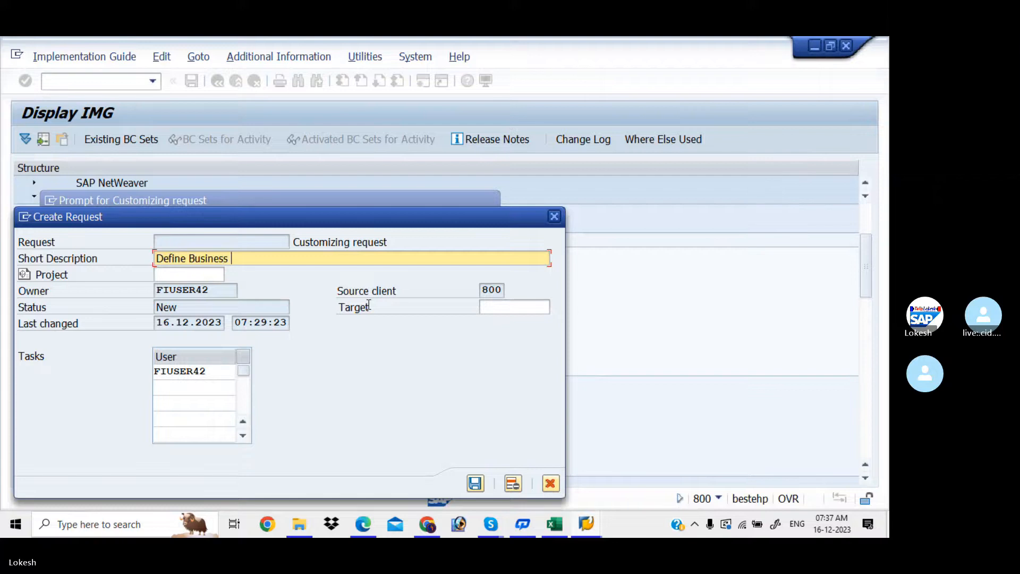
type("Areas for LIt")
left_click(475, 483)
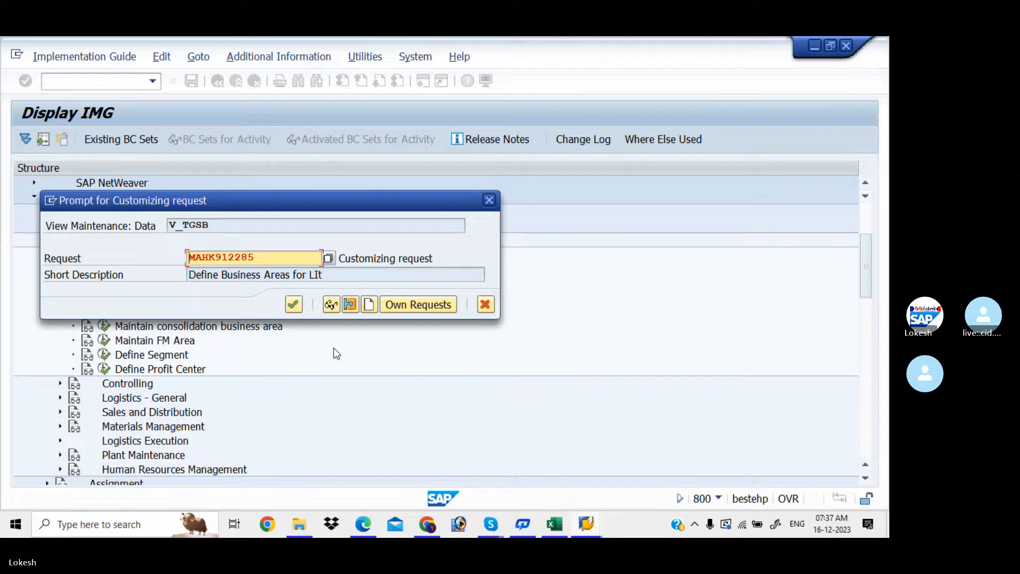
left_click(293, 304)
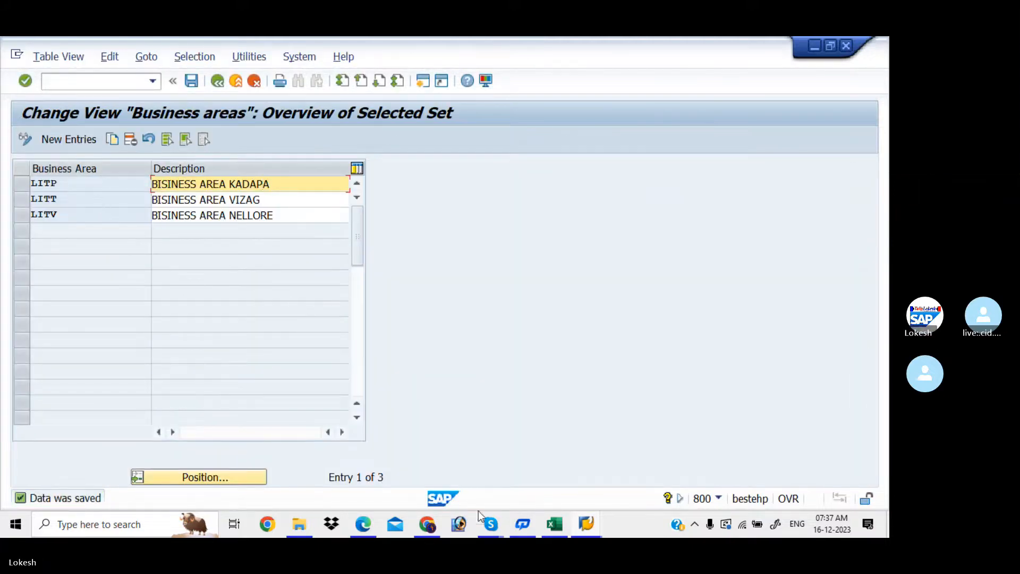
- Enter LITP,LITV,LITT in cell D6 beside Define Business Area and save the workbook
left_click(552, 525)
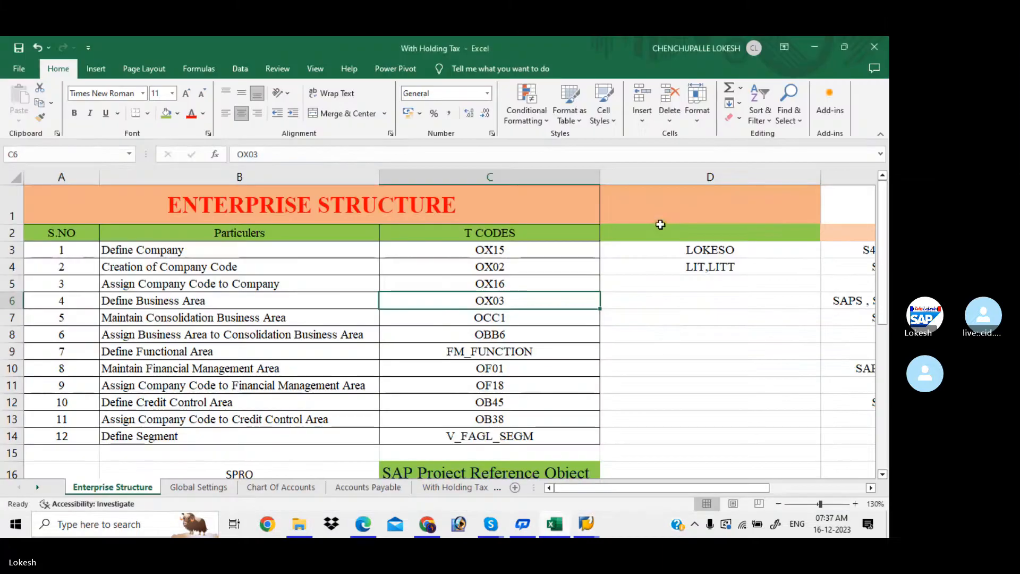
left_click(656, 305)
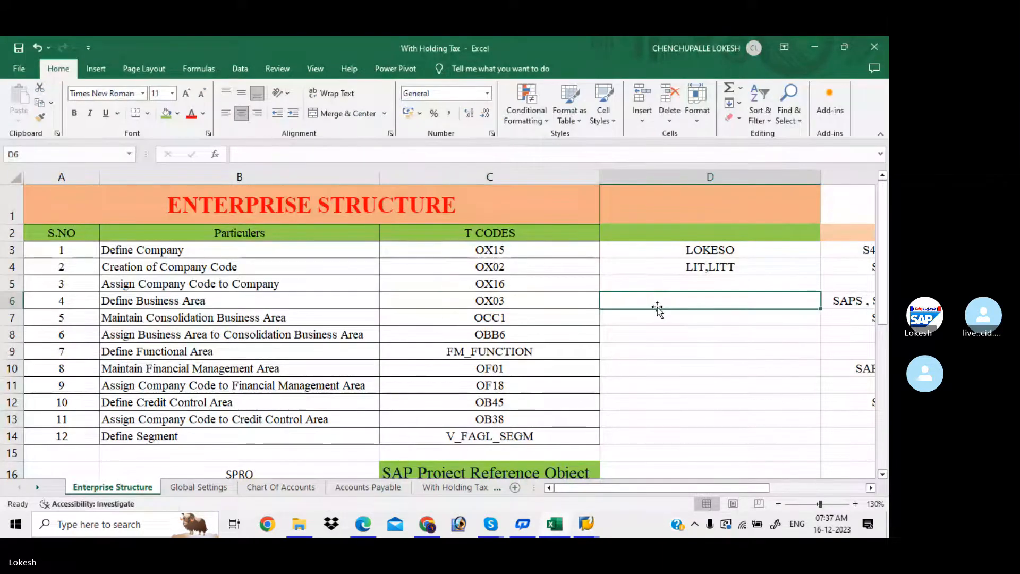
type("LIT,")
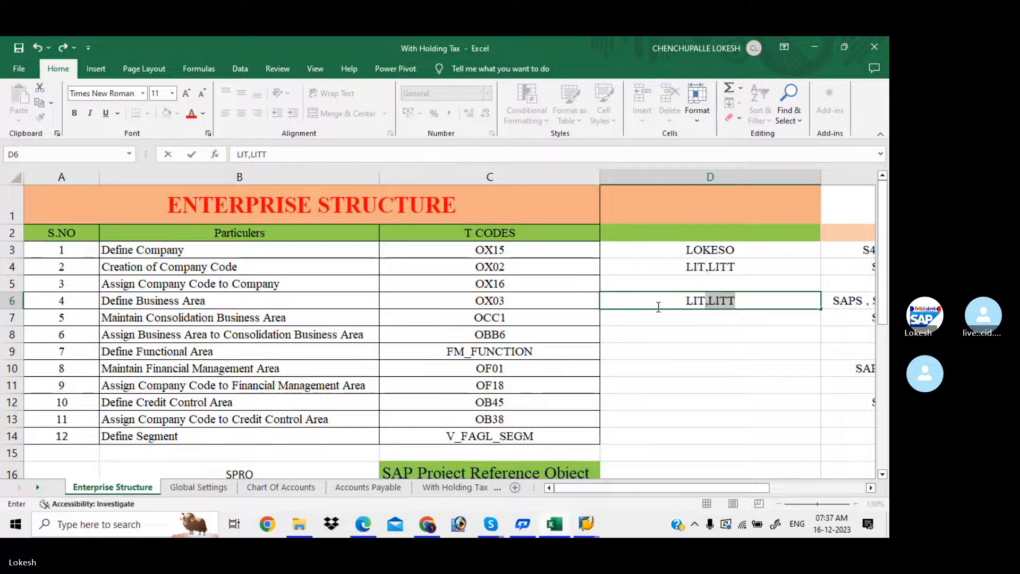
key("BackSpace")
key("BackSpace")
type("P")
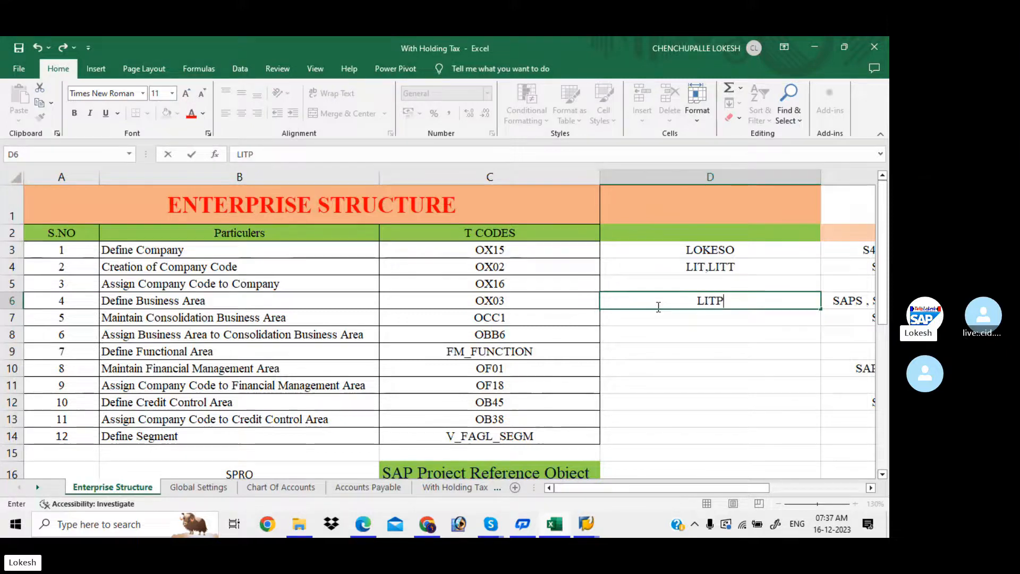
type(",LIT")
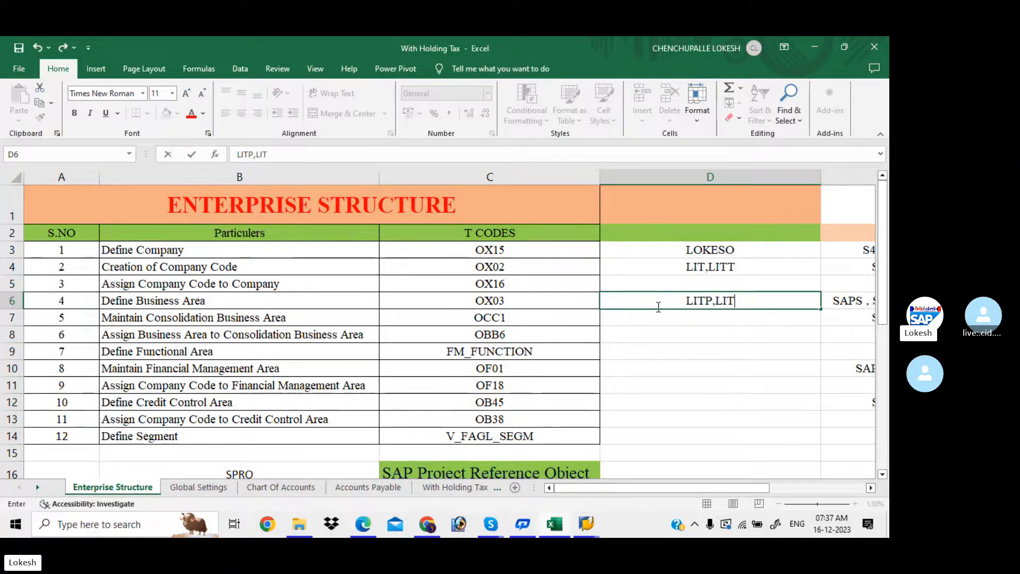
type("V,LIT")
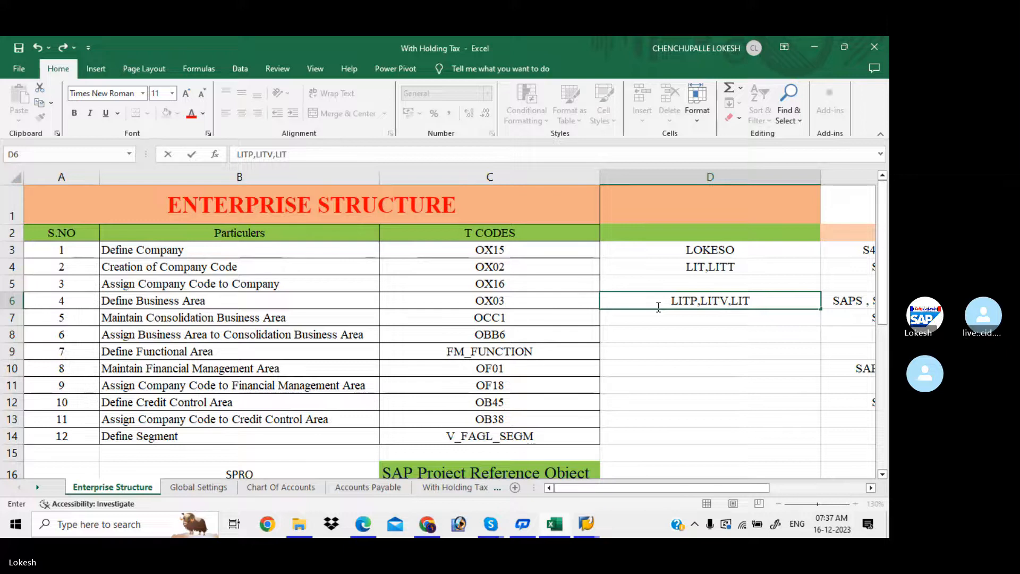
type("T")
left_click(659, 332)
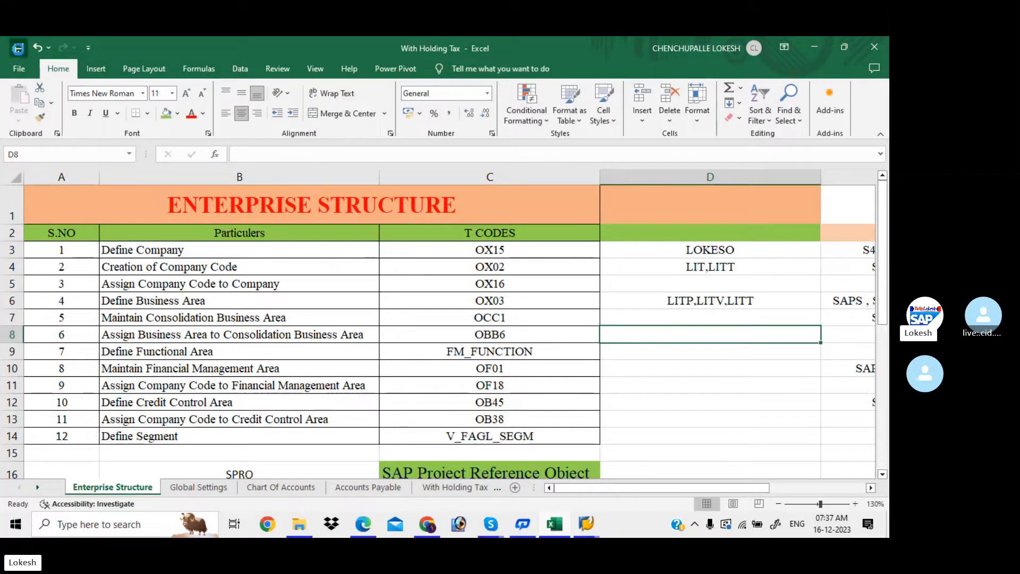
left_click(18, 48)
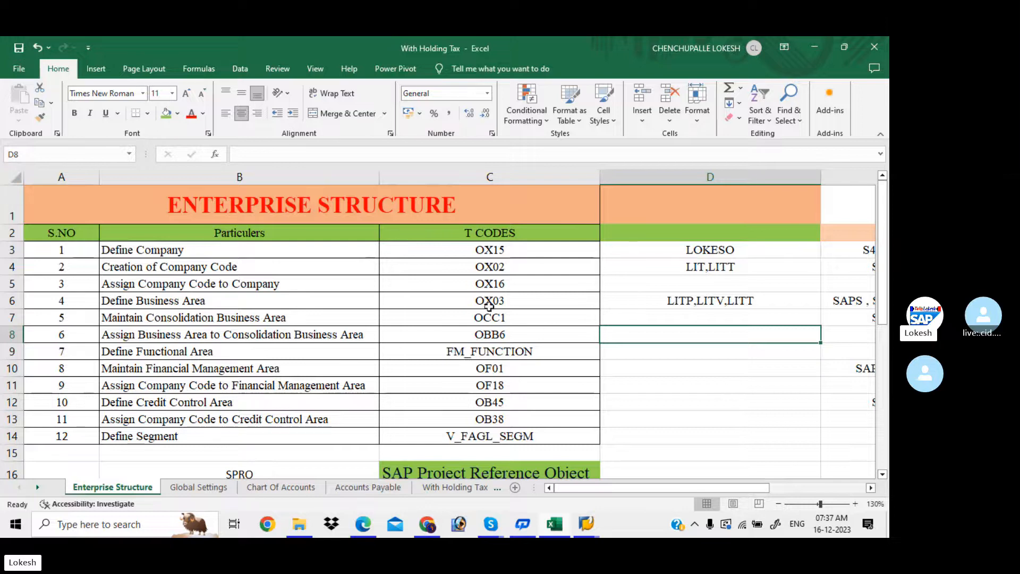
left_click(669, 314)
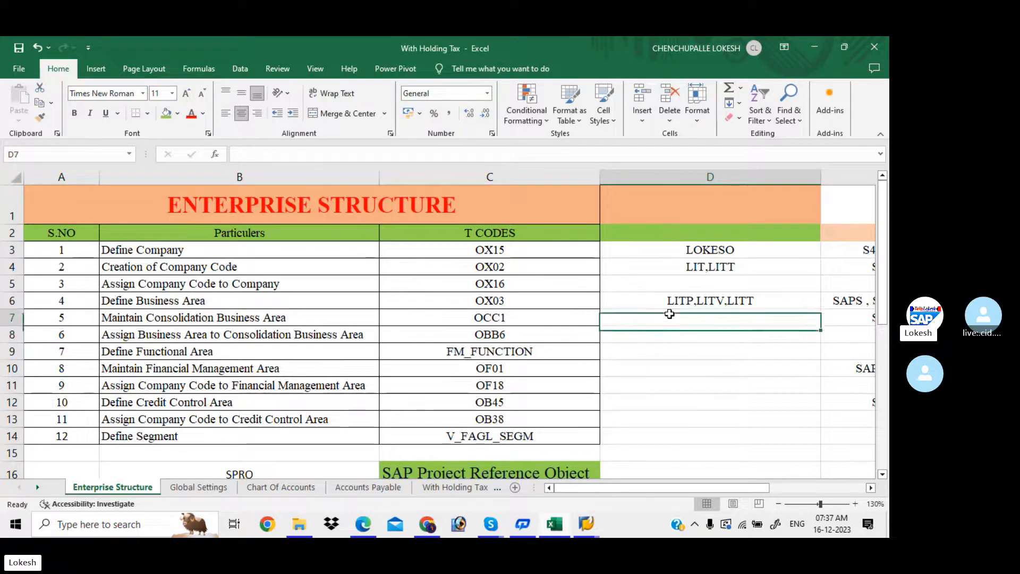
- Scroll the PDF notes to section 5, Consolidation Business Area (OCC1), then return to SAP
key("alt+Tab")
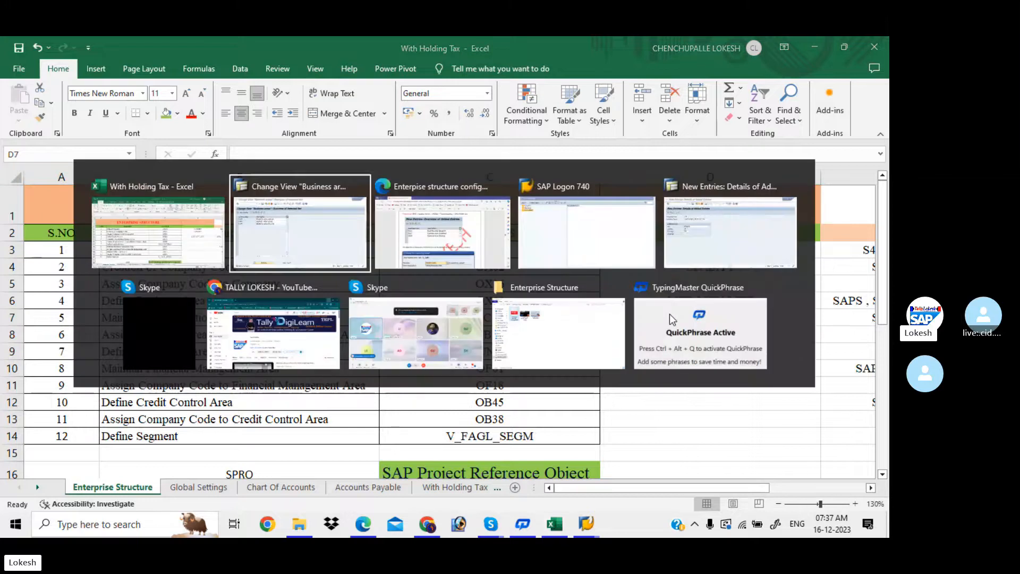
key("alt+Tab")
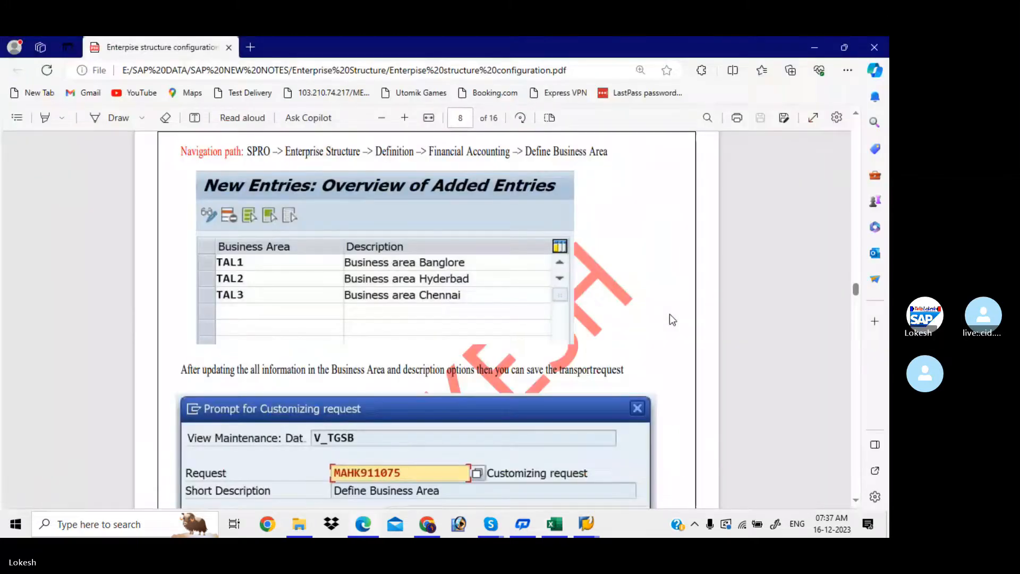
scroll(669, 314, "down", 3)
scroll(670, 314, "down", 5)
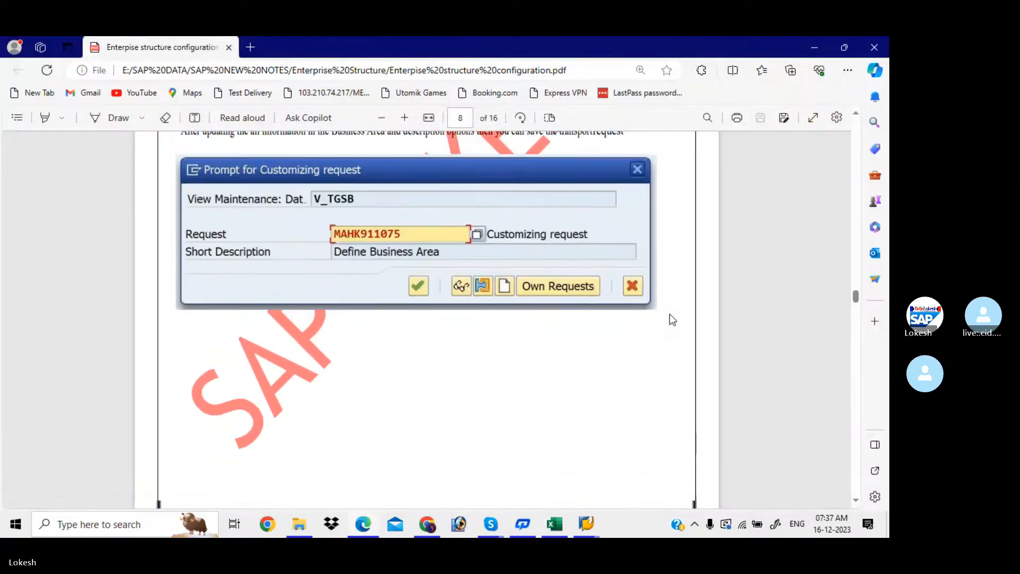
scroll(669, 314, "down", 10)
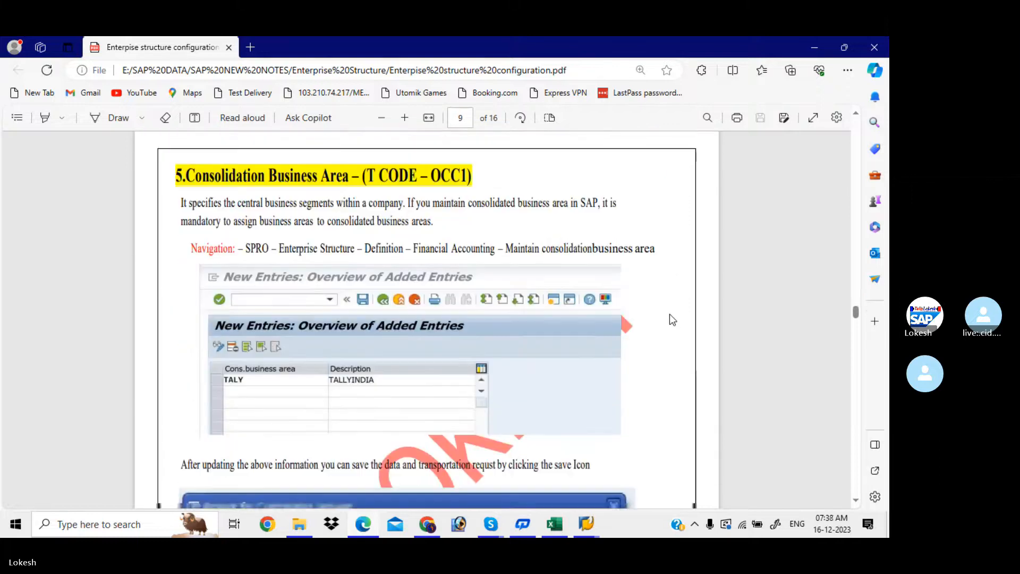
scroll(669, 314, "up", 1)
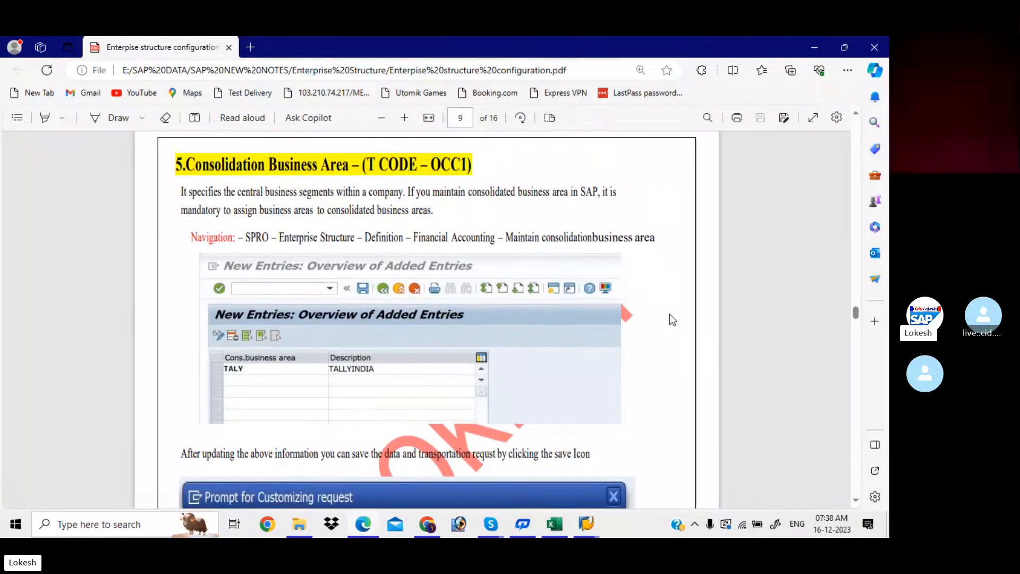
key("alt+Tab")
key("alt+Tab")
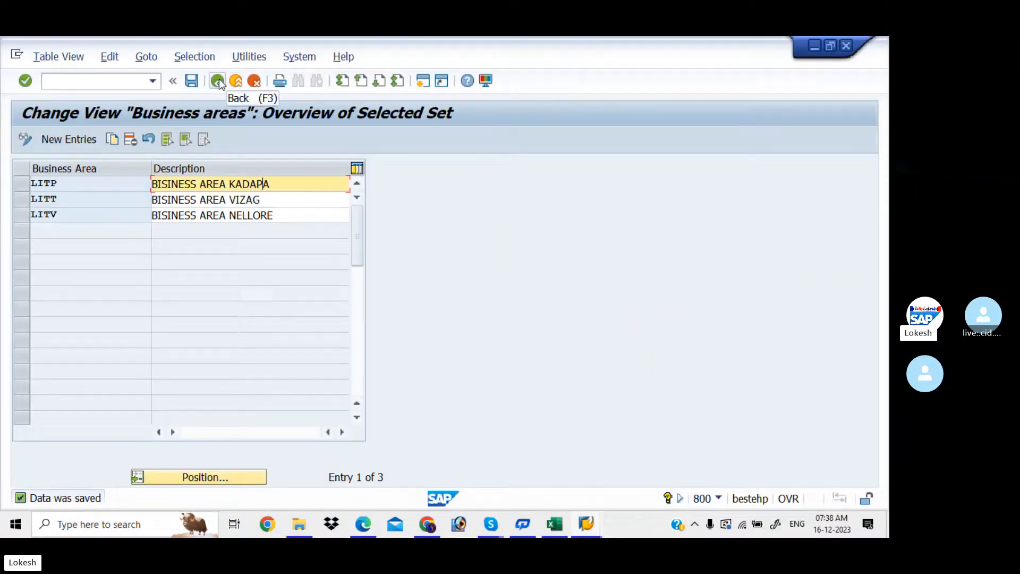
- From the IMG, create new consolidation business area LIT with a 'Consolidate Business' description
left_click(218, 82)
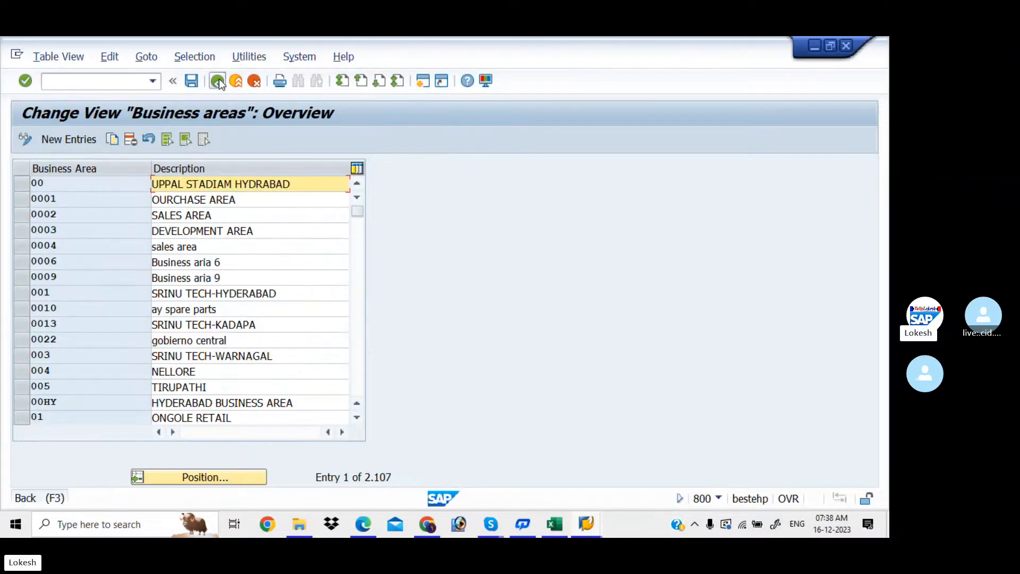
left_click(217, 81)
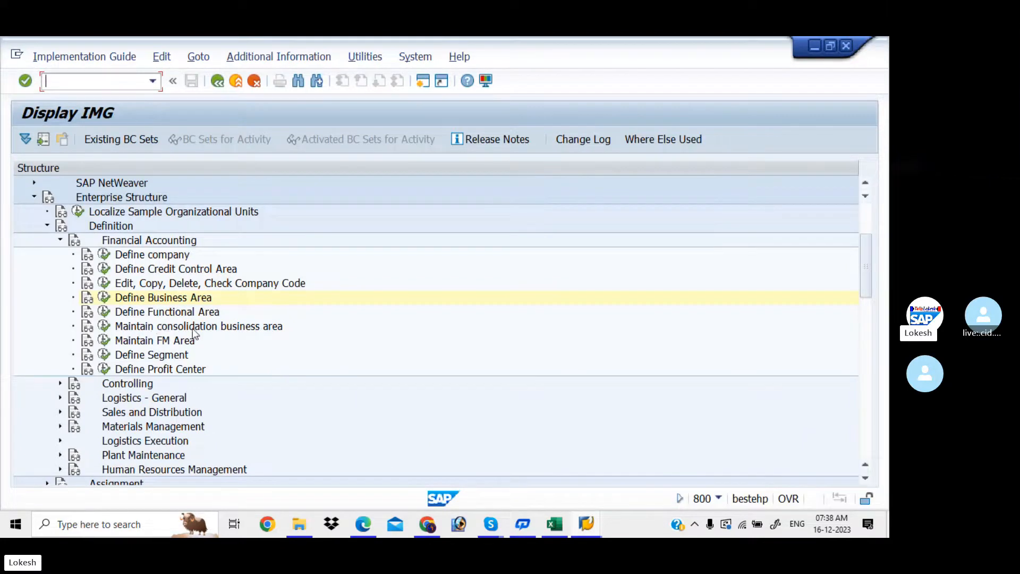
left_click(104, 326)
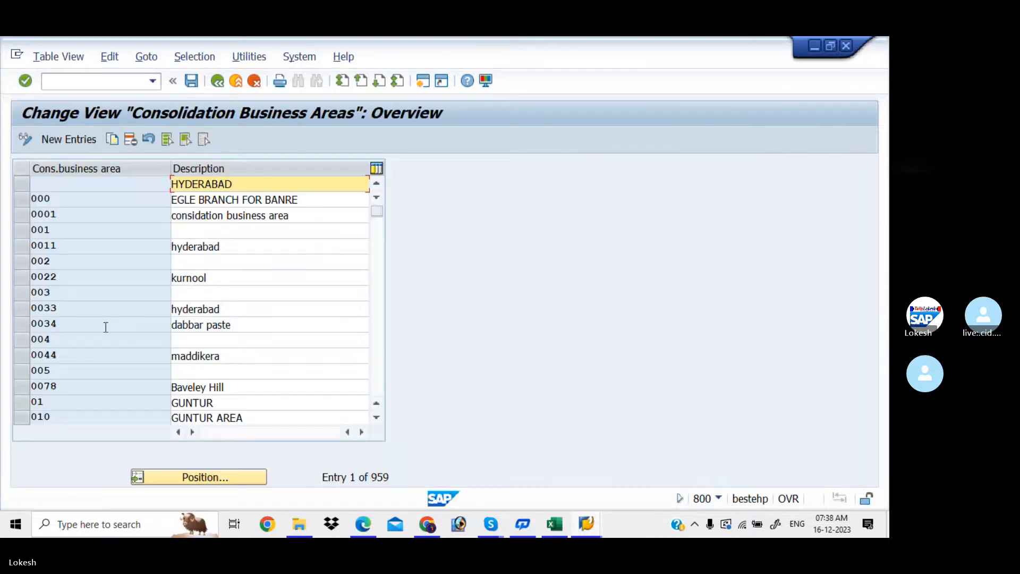
left_click(83, 140)
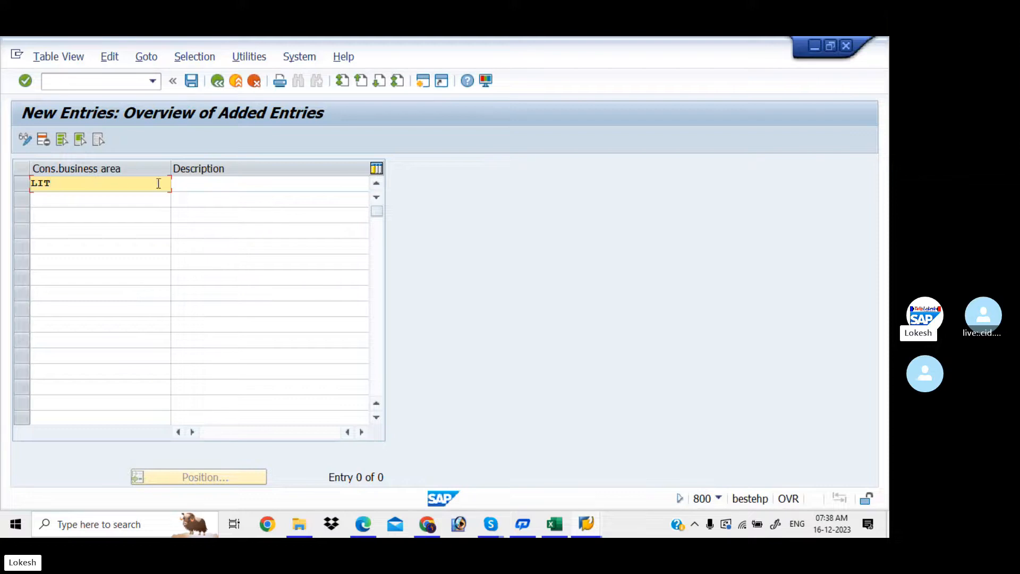
left_click(207, 186)
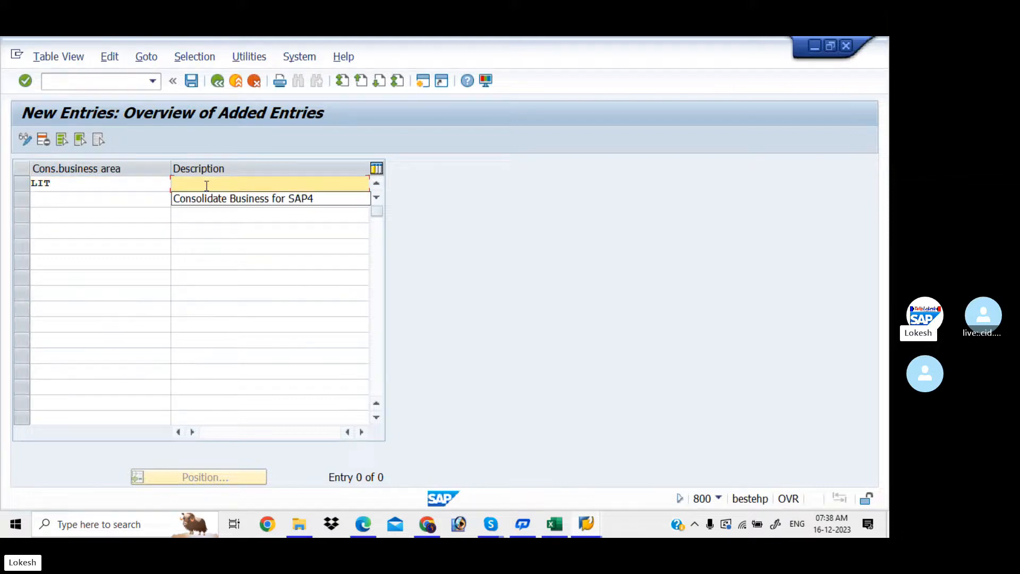
left_click(234, 198)
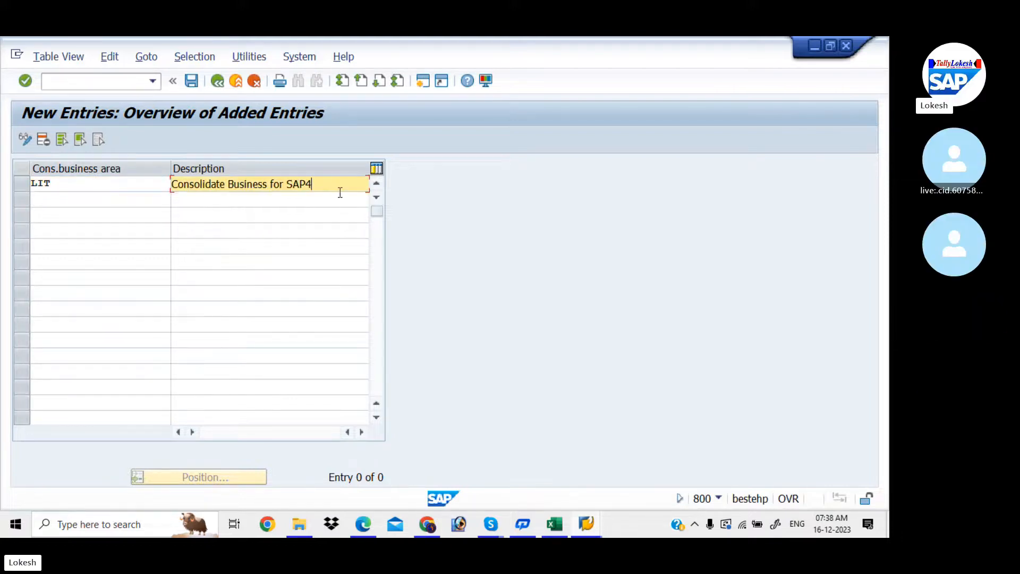
key("BackSpace")
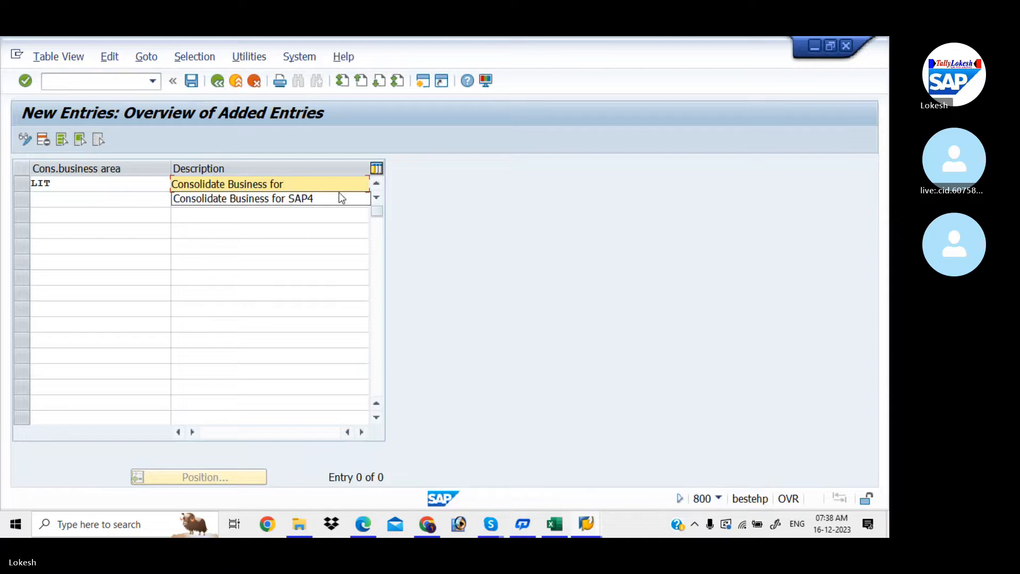
type("LOKES")
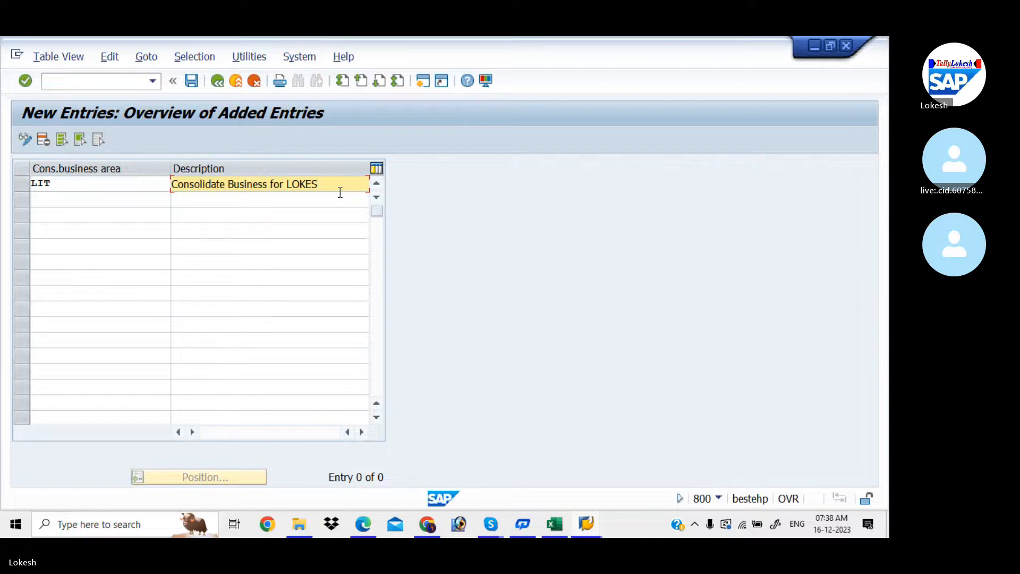
key("Return")
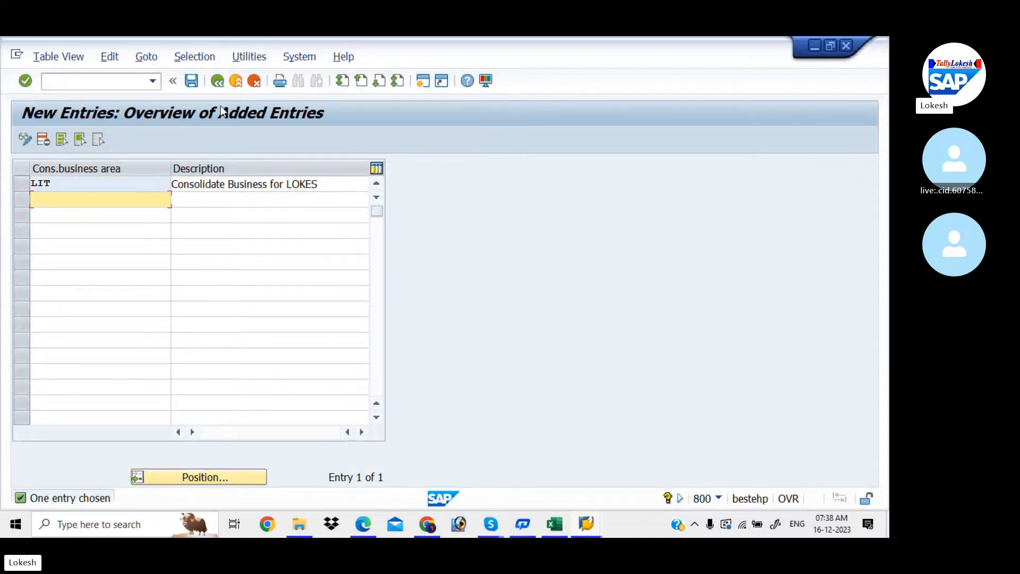
- Save LIT under a new transport request described 'Consolidation business area for LIT'
left_click(192, 81)
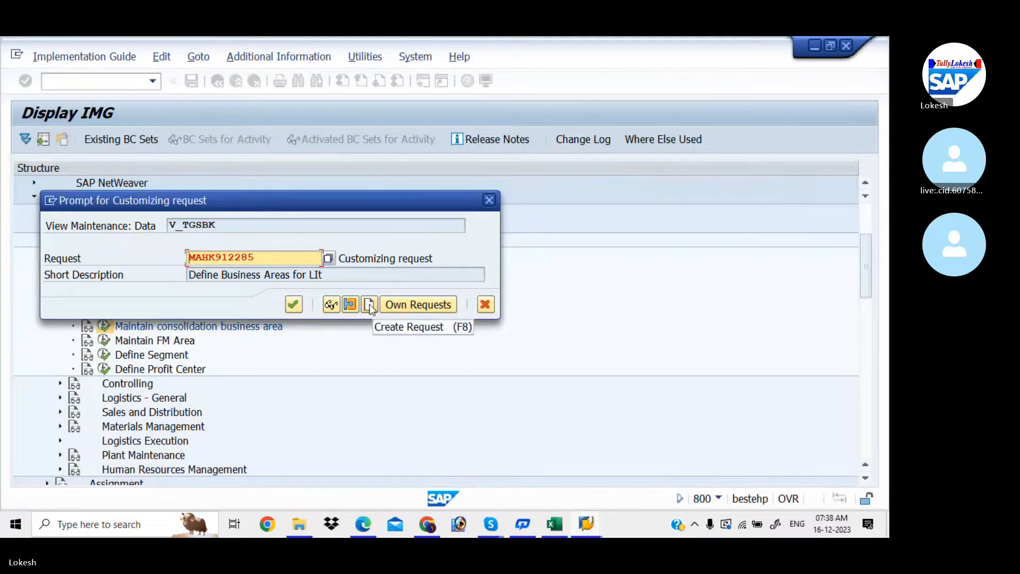
left_click(369, 304)
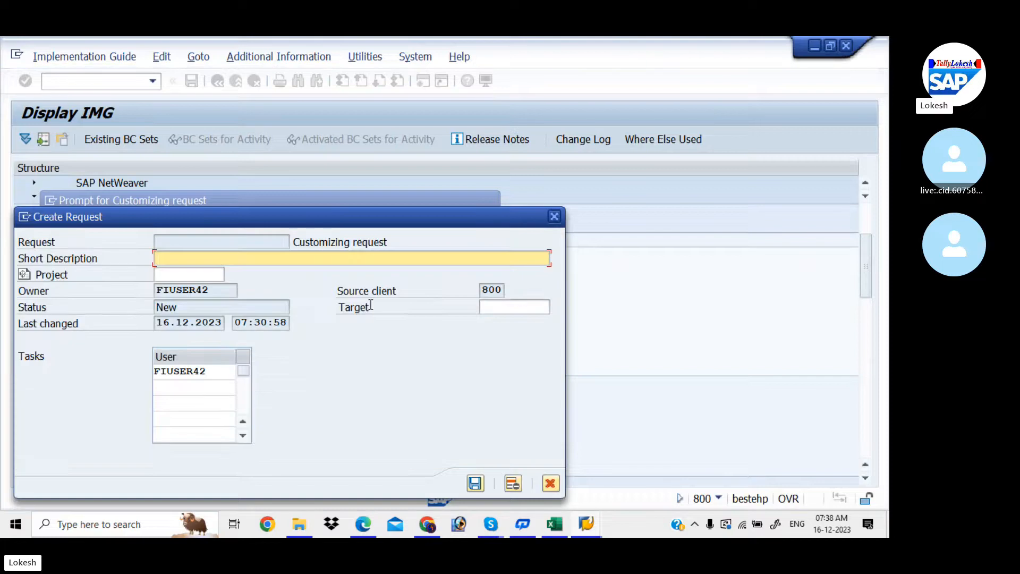
type("Con")
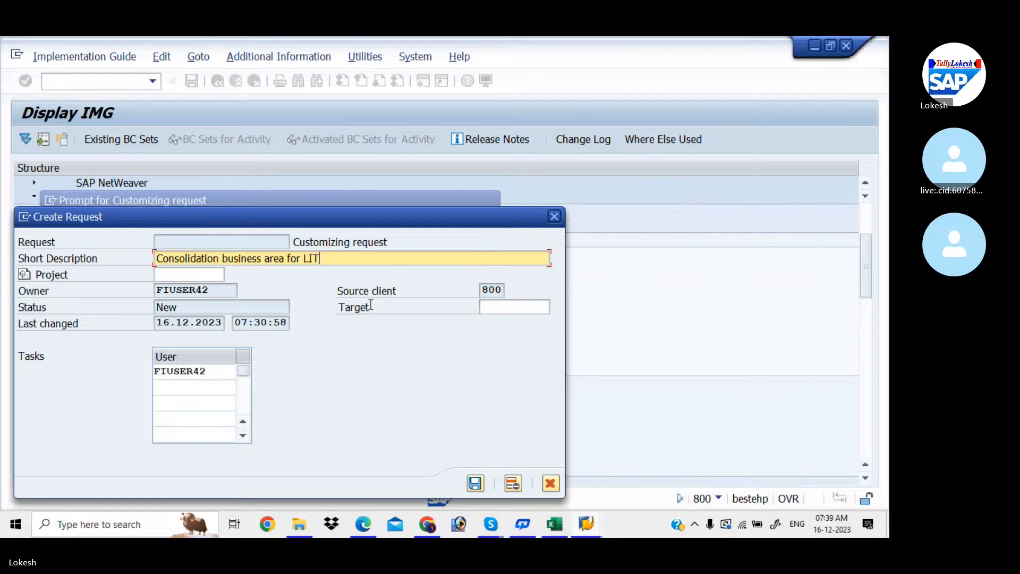
left_click(475, 483)
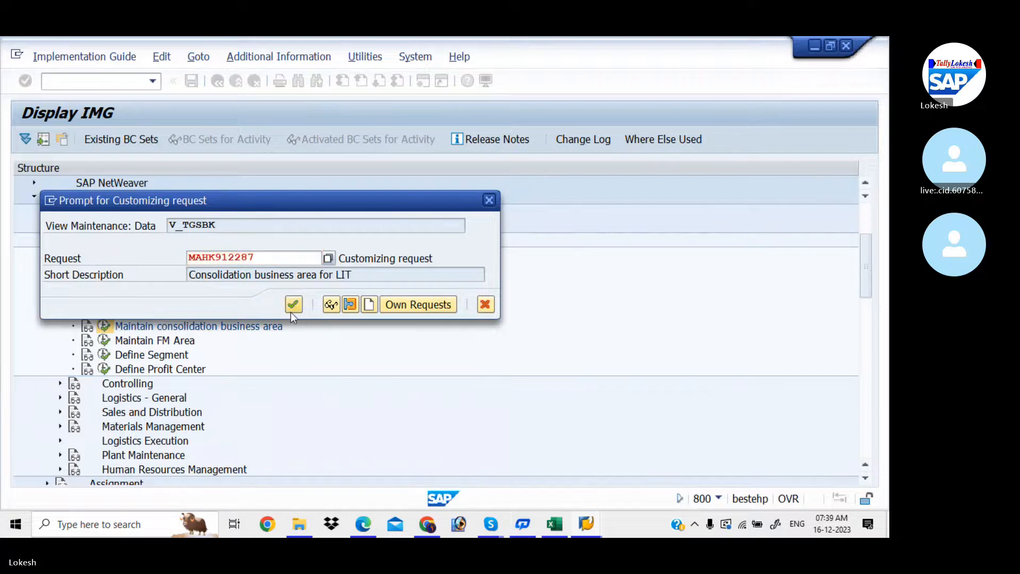
left_click(291, 310)
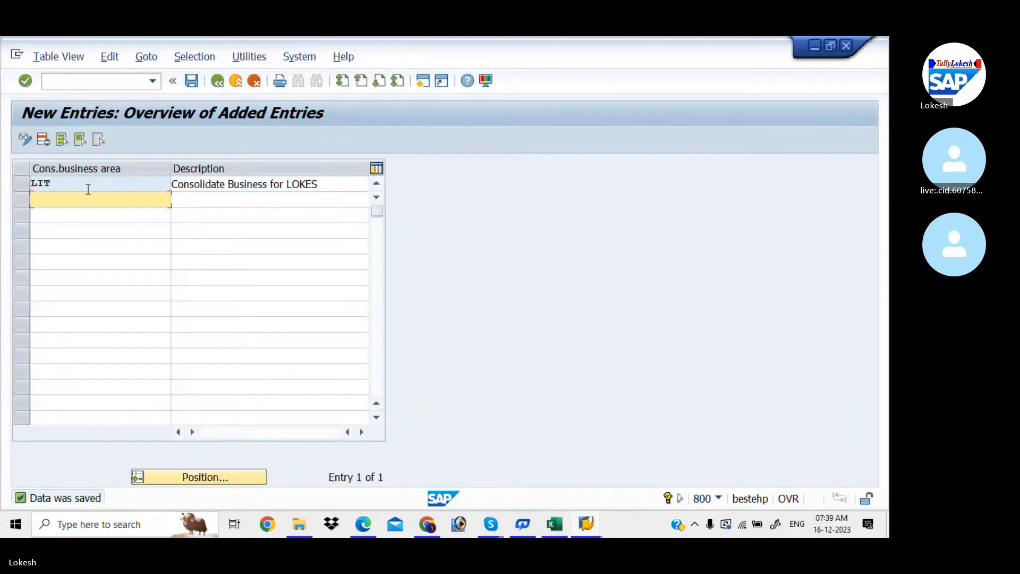
- Enter LIT in Excel cell D7 beside Maintain Consolidation Business Area (OCC1)
key("alt+Tab")
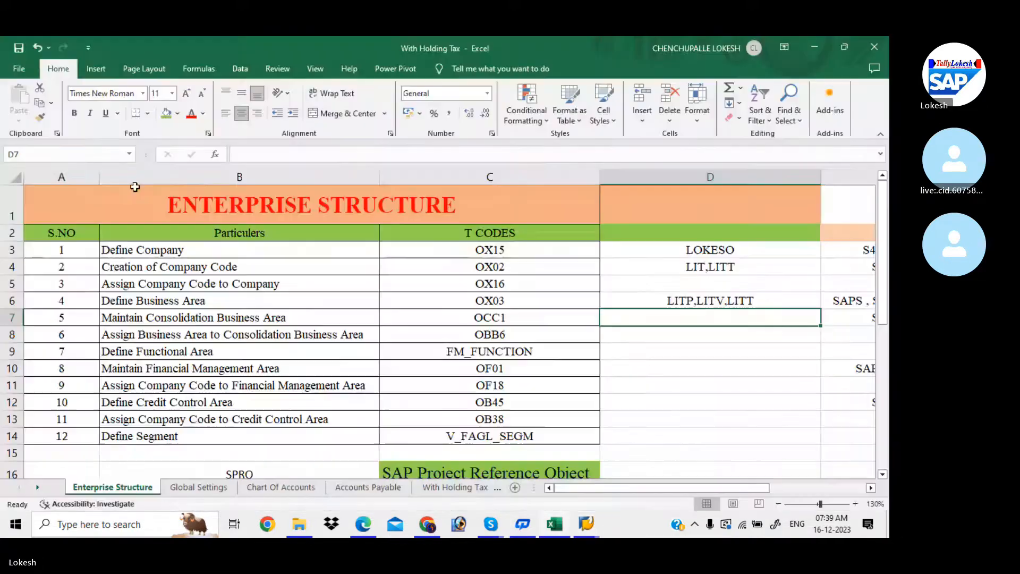
type("LIT")
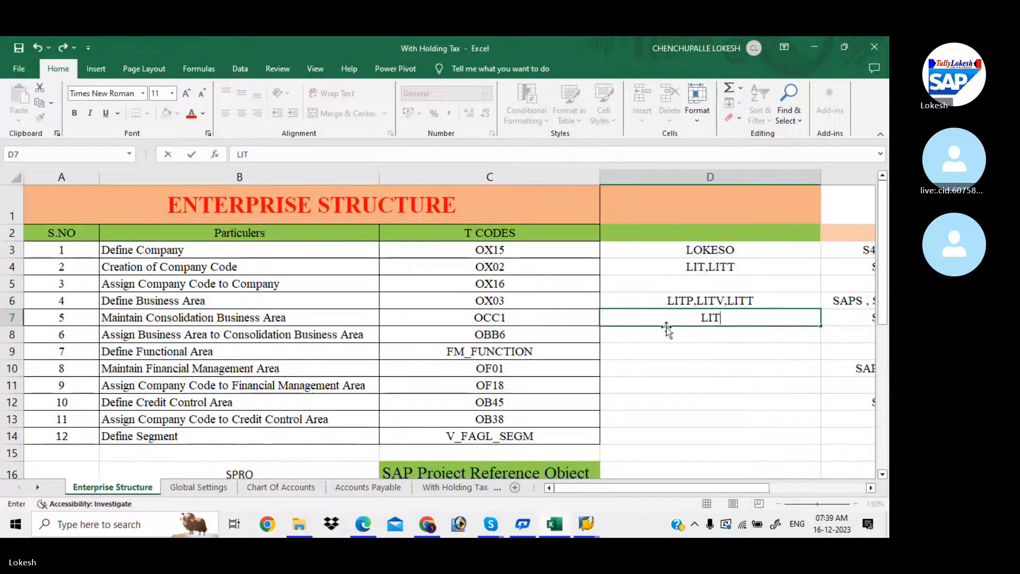
left_click(660, 335)
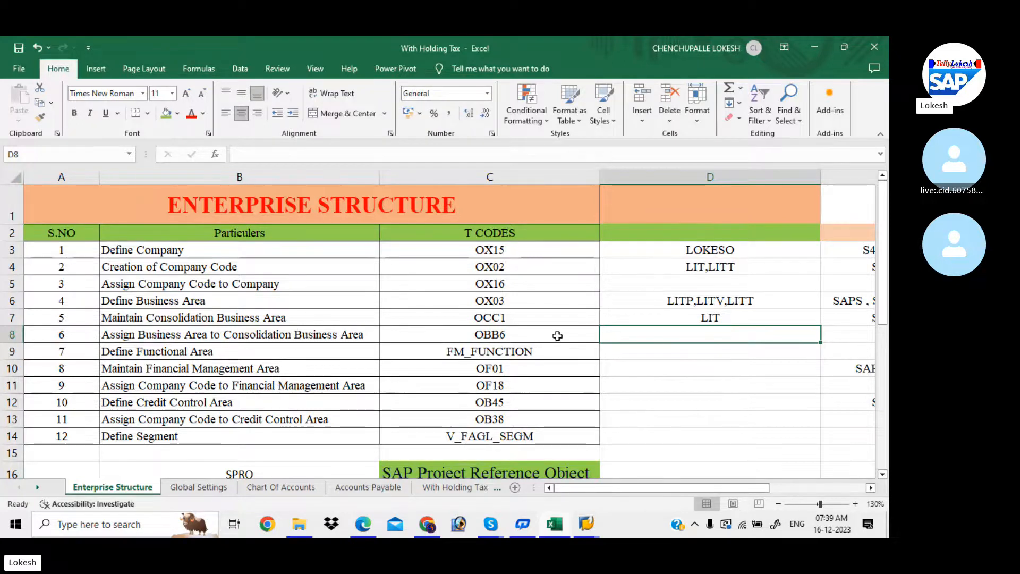
key("alt+Tab")
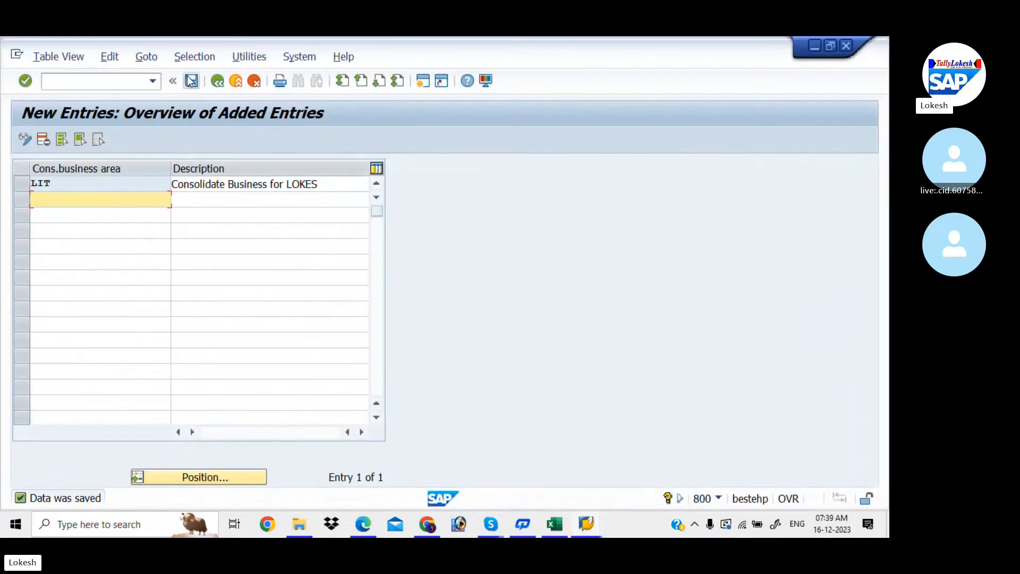
- Go back to the IMG tree and run Assignment > Financial Accounting > Assign business area to consolidation business area
left_click(219, 81)
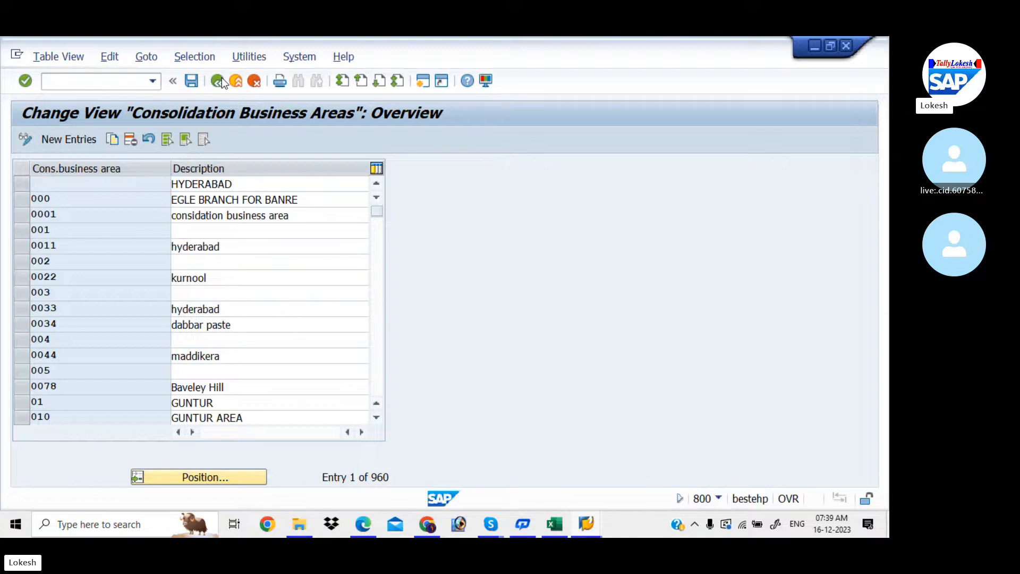
left_click(219, 81)
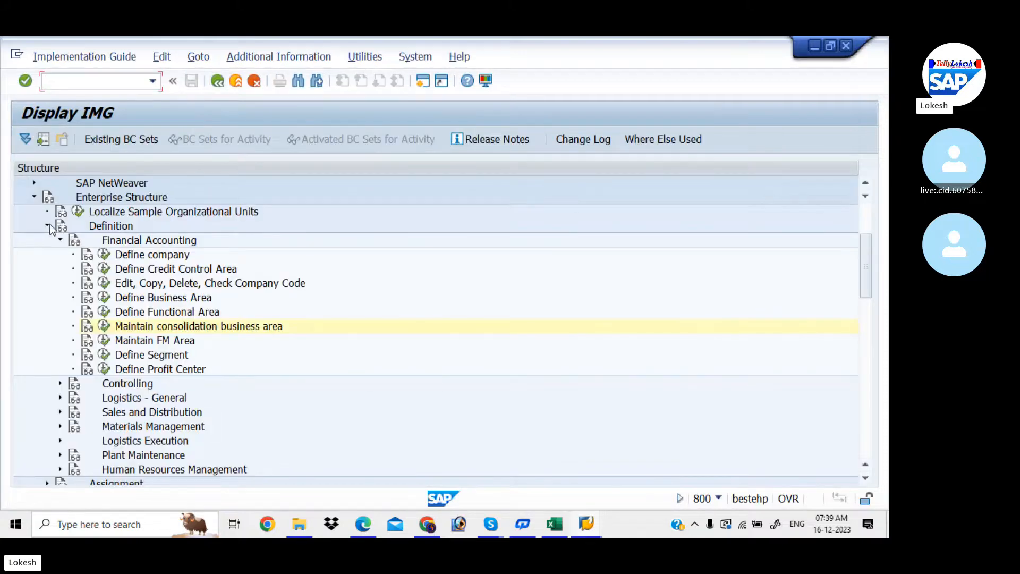
left_click(47, 226)
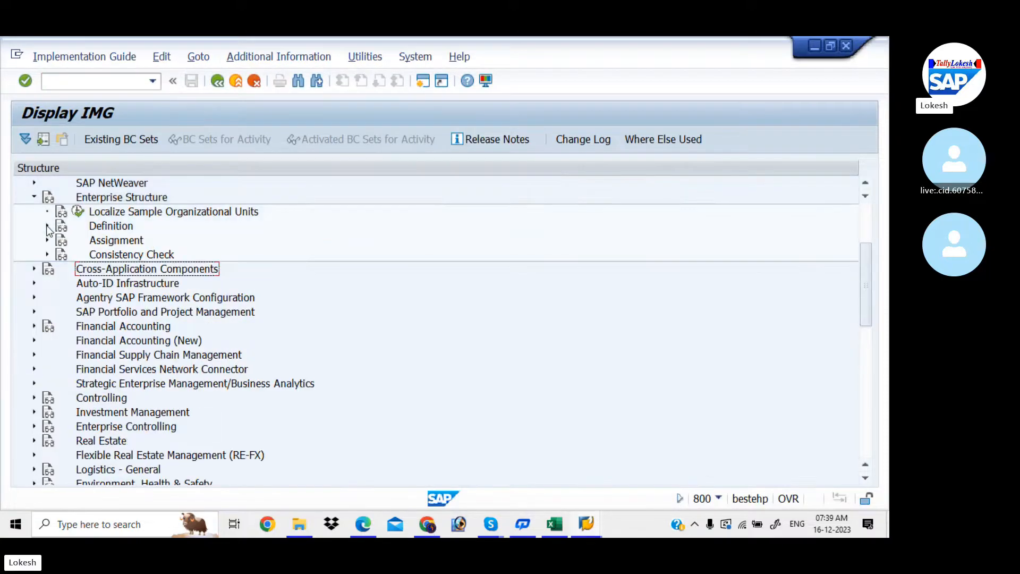
left_click(48, 241)
left_click(60, 254)
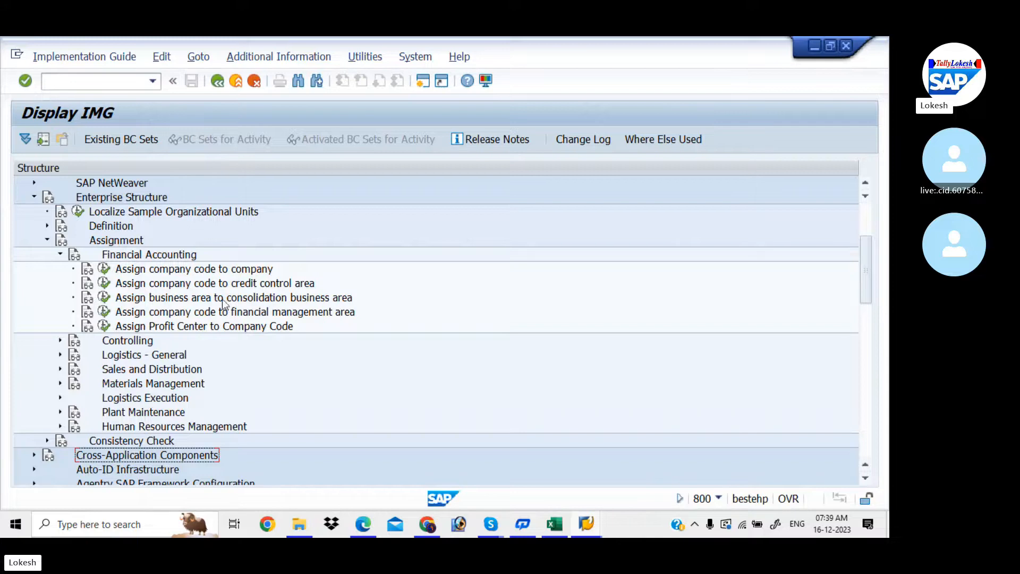
left_click(104, 297)
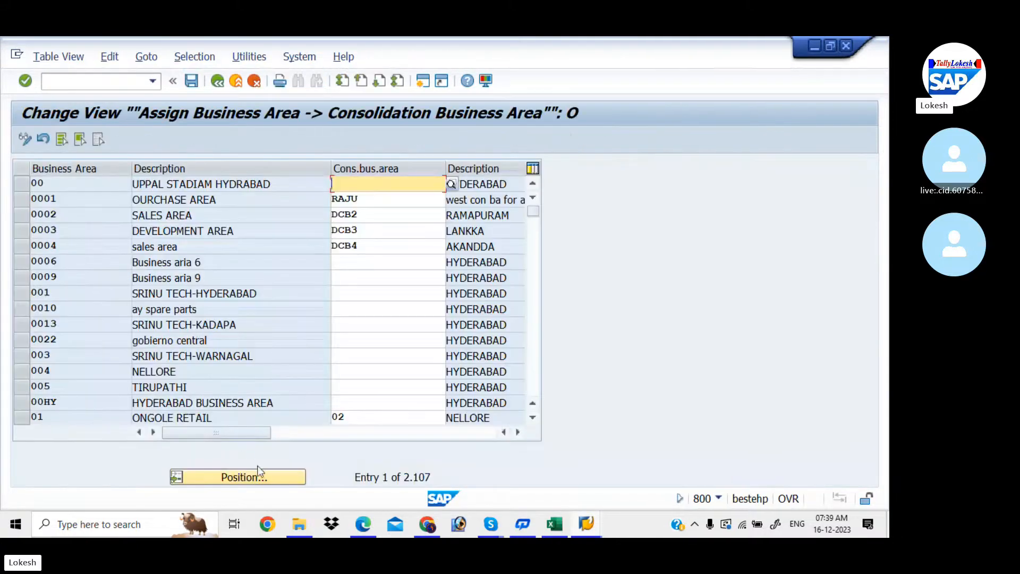
- Locate business area LITP and enter consolidation business area LIT for LITP, LITT and LITV
left_click(266, 476)
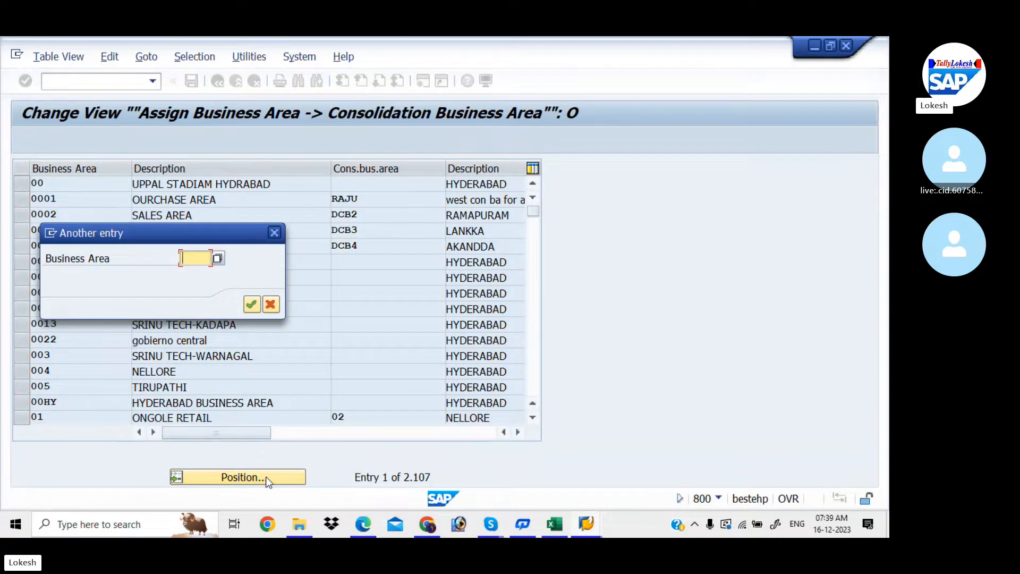
type("LI")
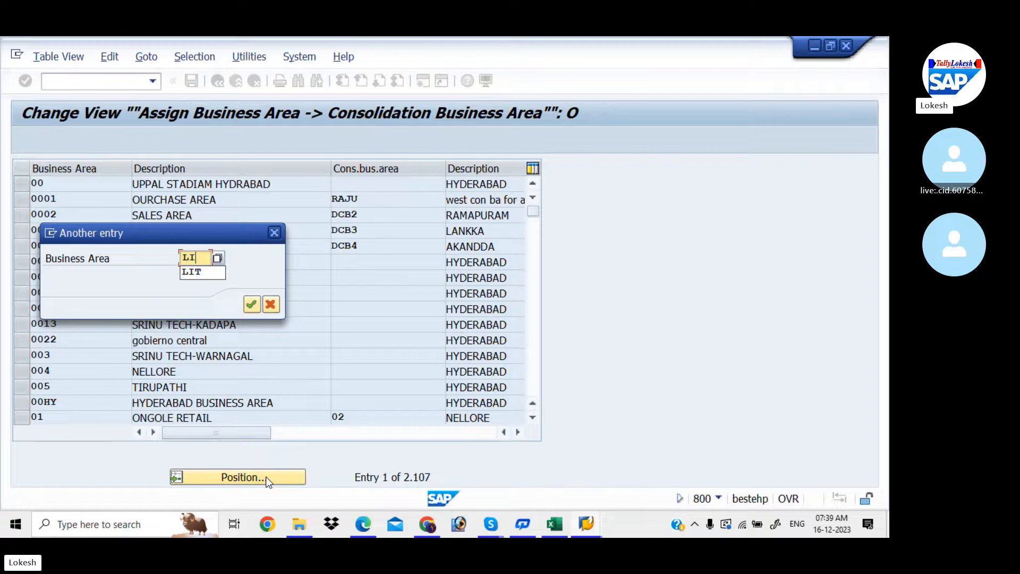
type("TP")
key("Return")
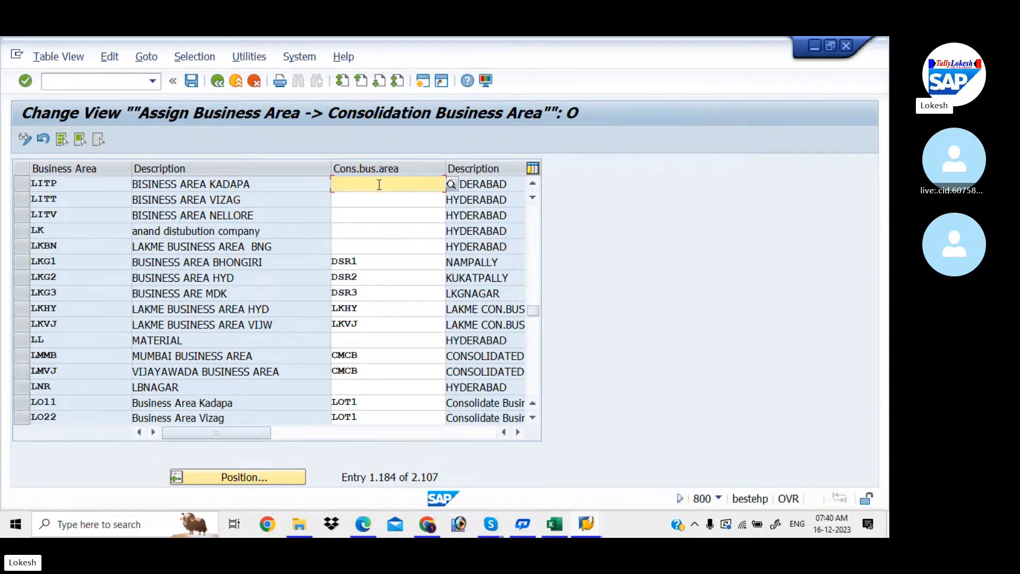
type("LIT")
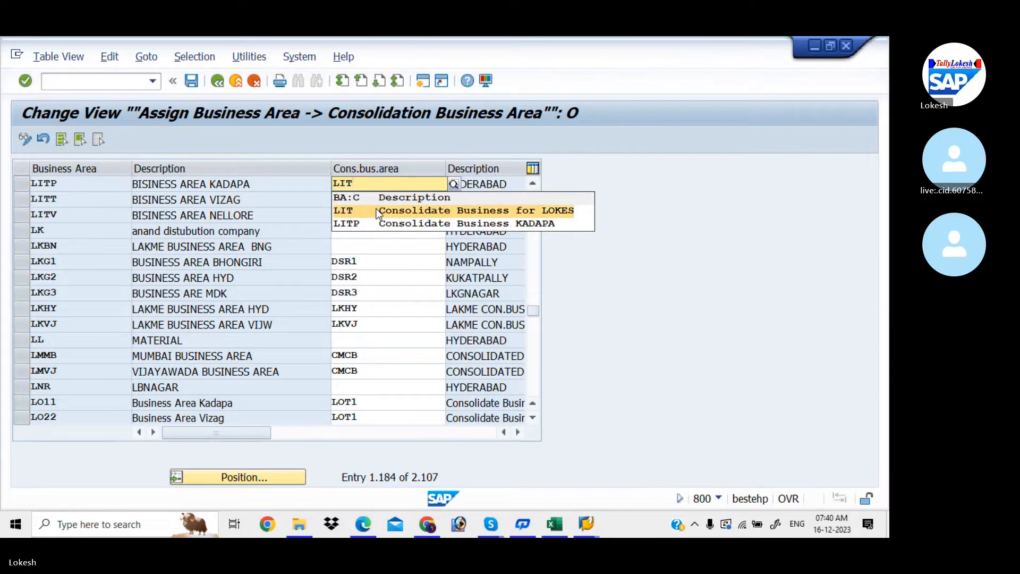
left_click(378, 211)
left_click(348, 198)
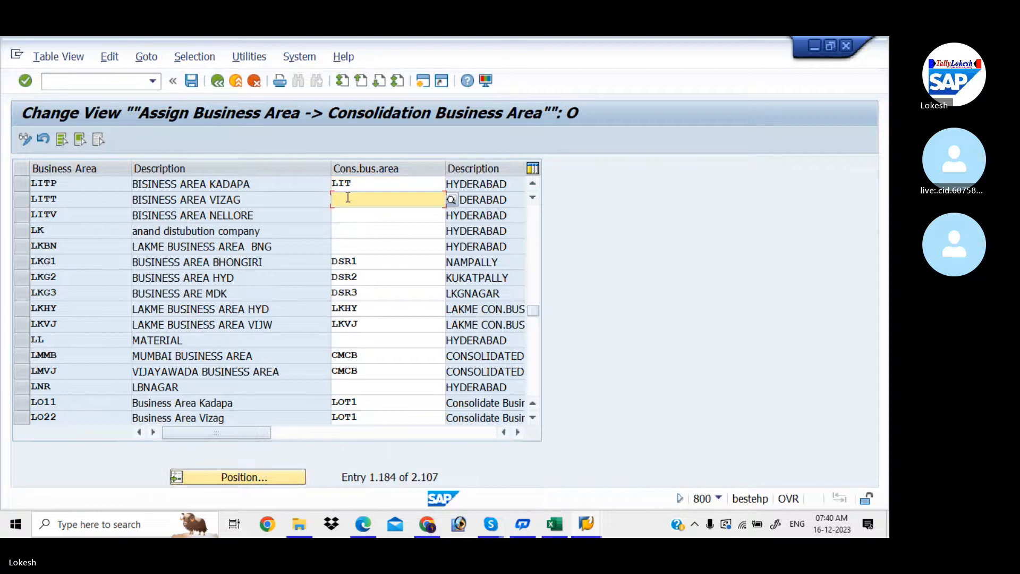
type("LIT")
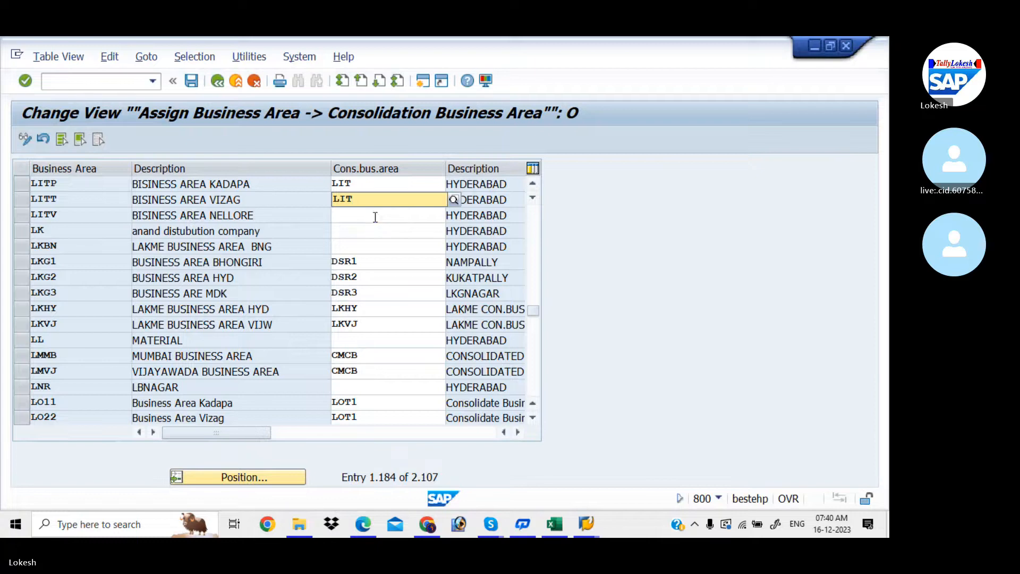
left_click(375, 218)
type("LIT")
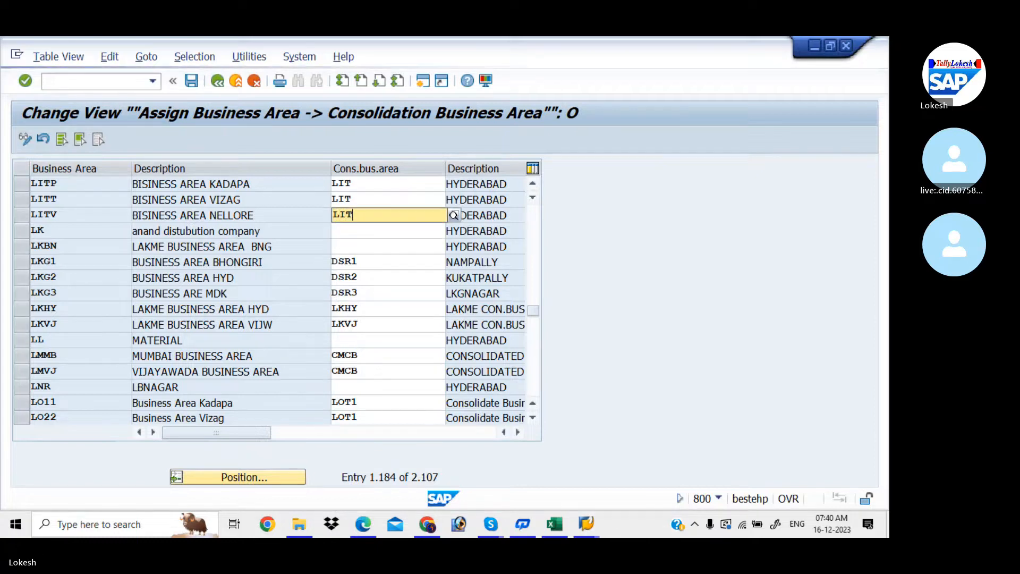
key("Down")
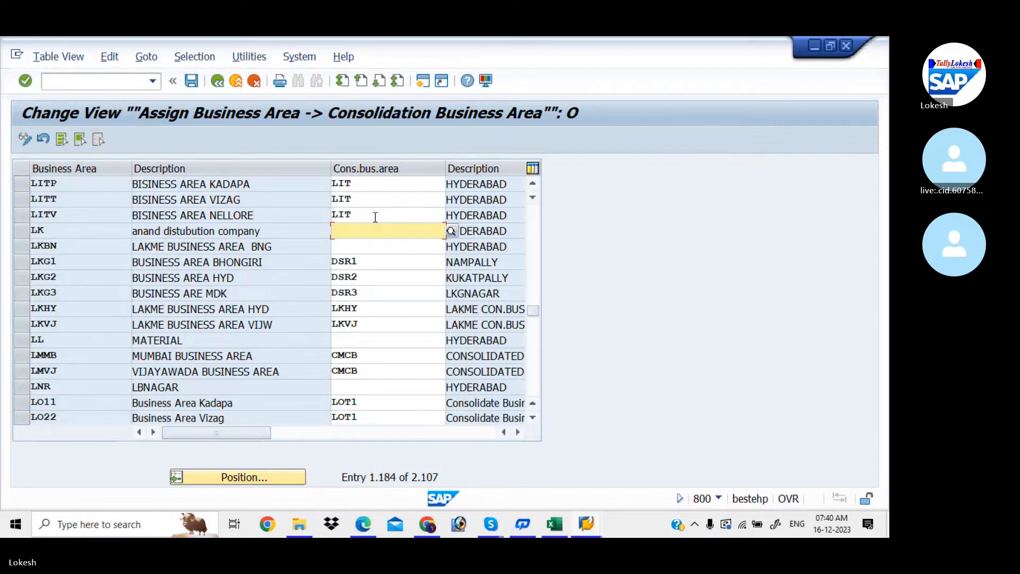
- Check the LIT entry in Excel cell D7, then save the SAP consolidation area assignments
left_click(554, 520)
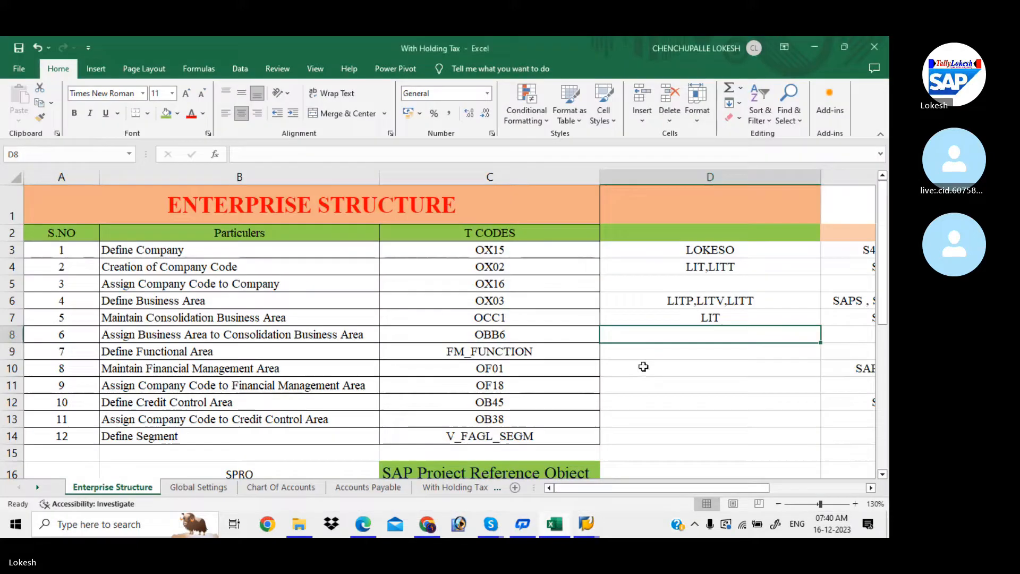
left_click(663, 316)
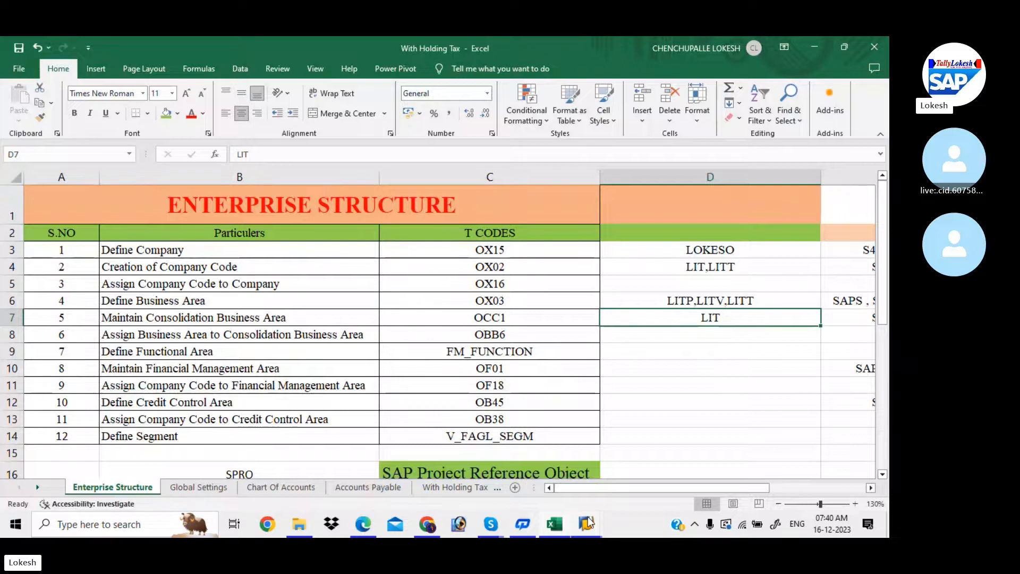
mouse_move(588, 524)
left_click(704, 467)
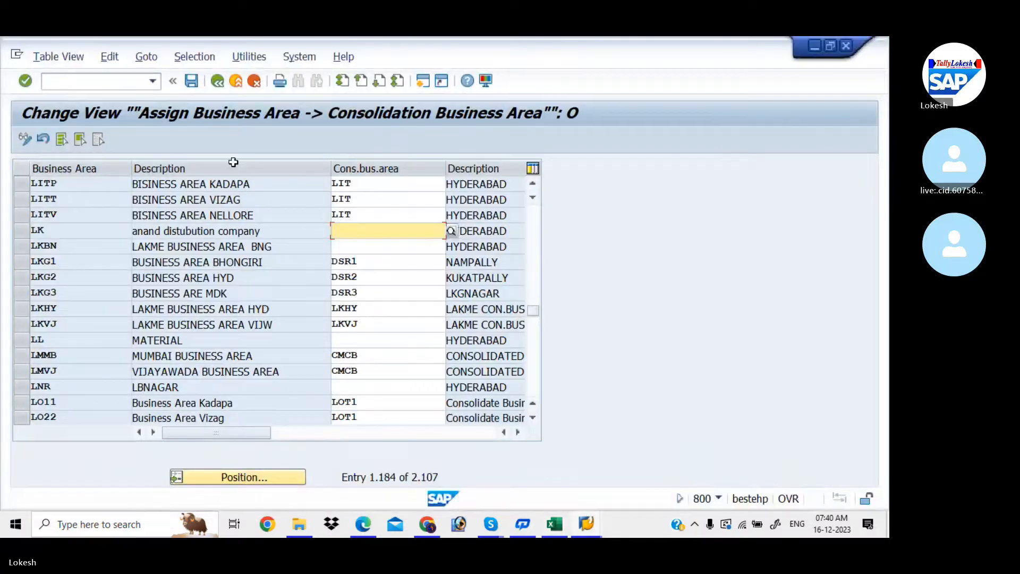
left_click(187, 84)
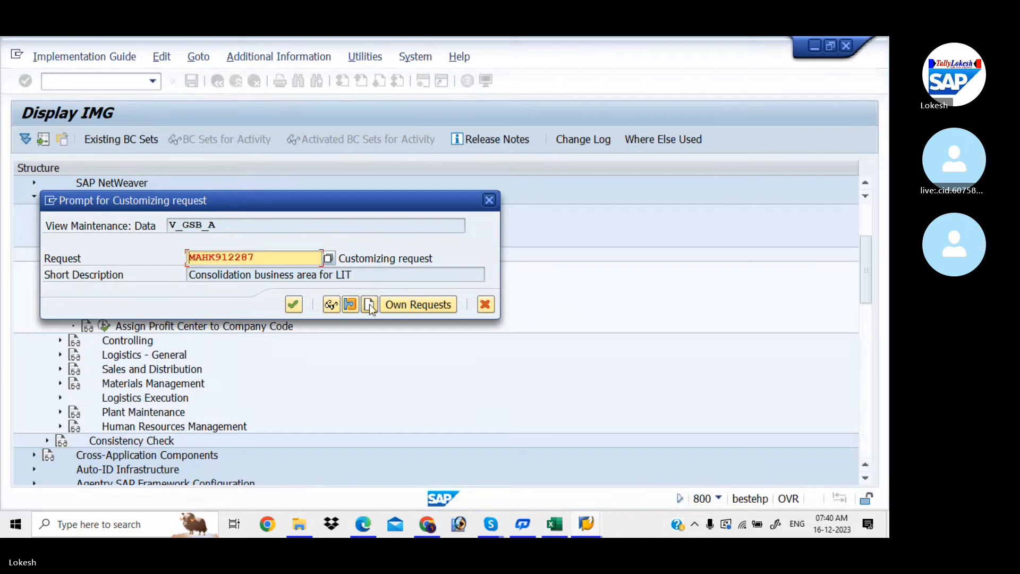
- Create a request described 'Assign Business Area to Consolidation Business Area FOR LIT' and save with it
left_click(369, 304)
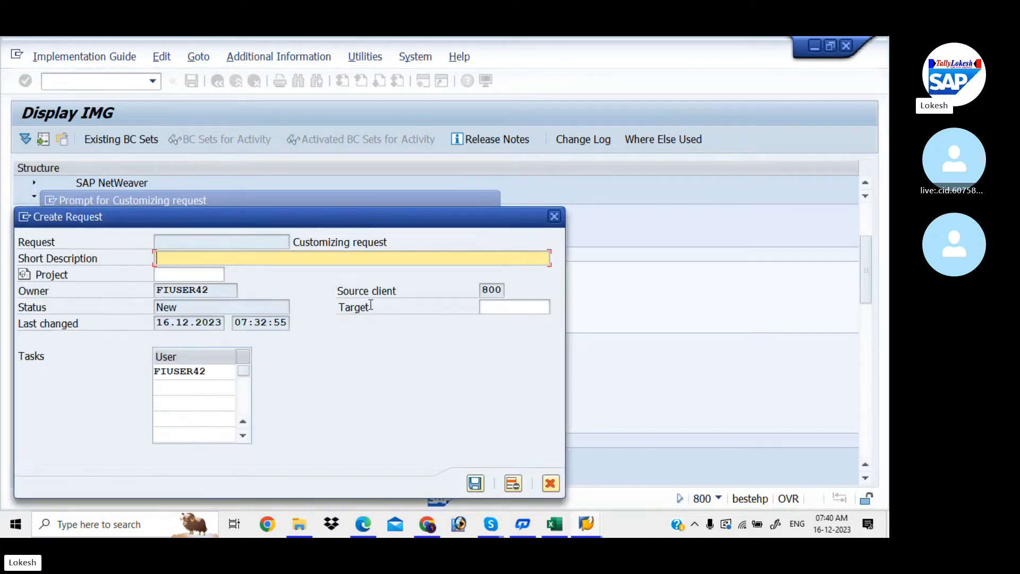
left_click(556, 523)
left_click(301, 311)
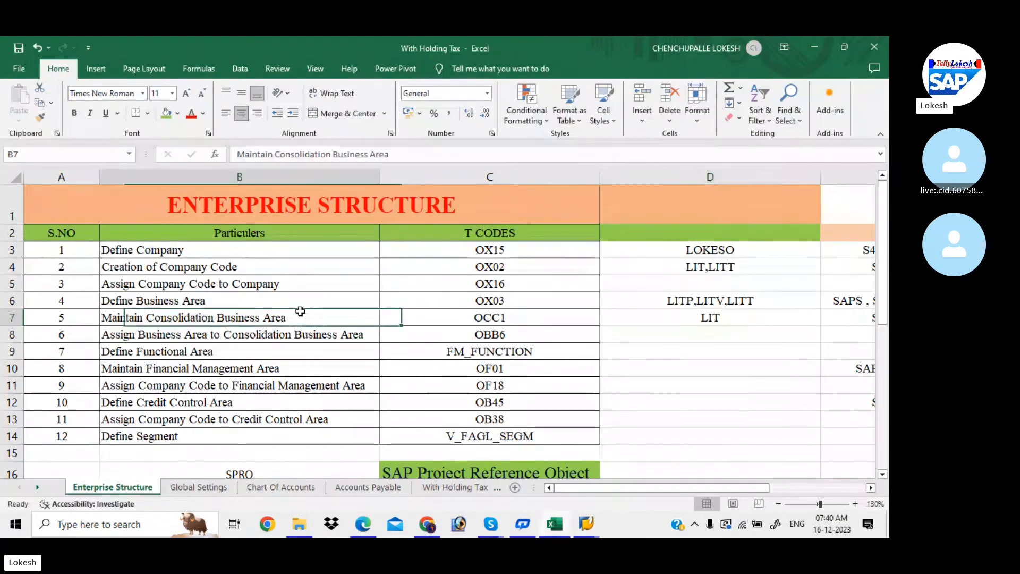
left_click(315, 333)
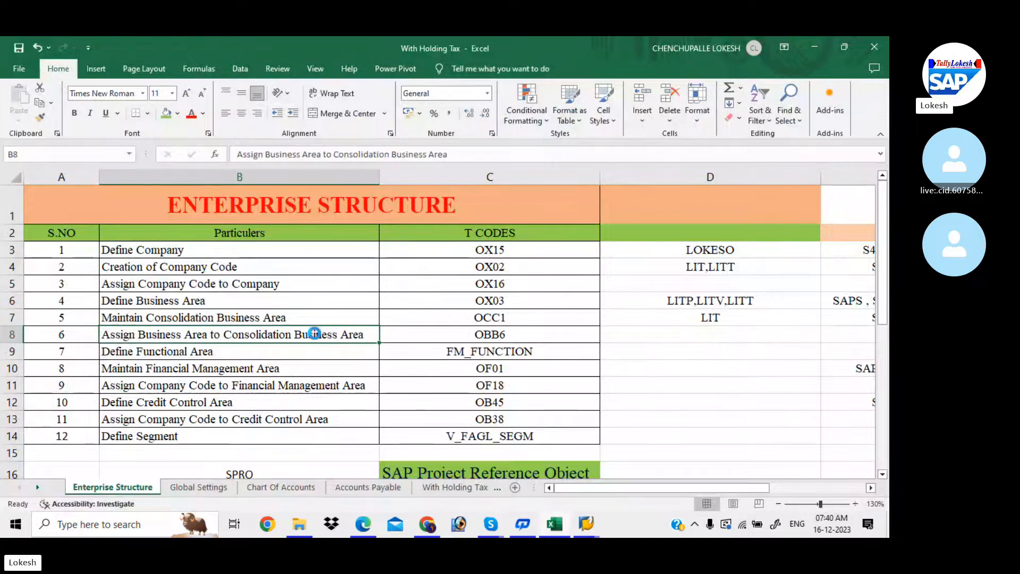
key("ctrl+c")
left_click(586, 523)
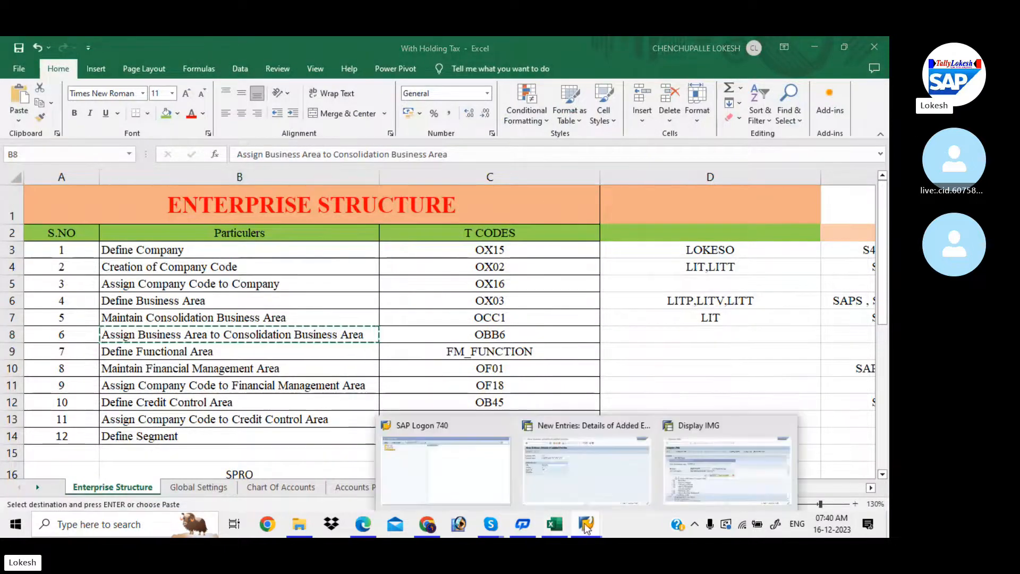
left_click(671, 473)
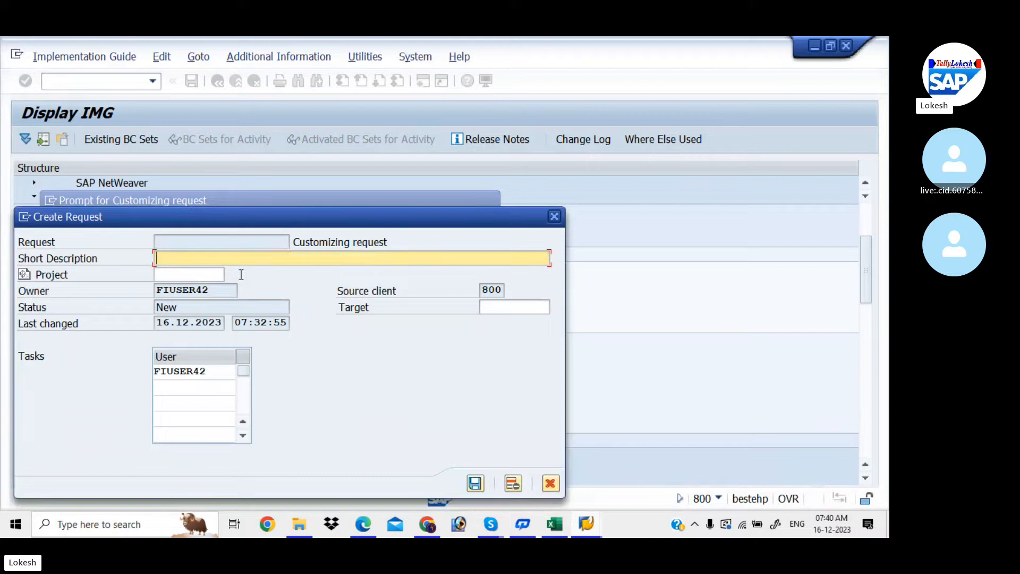
key("ctrl+v")
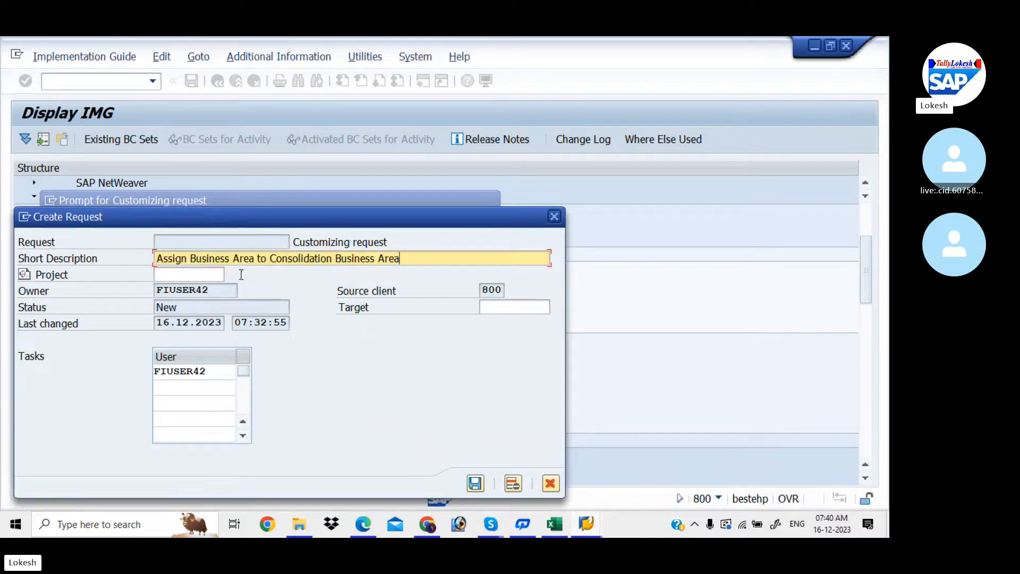
type("FOR LIT")
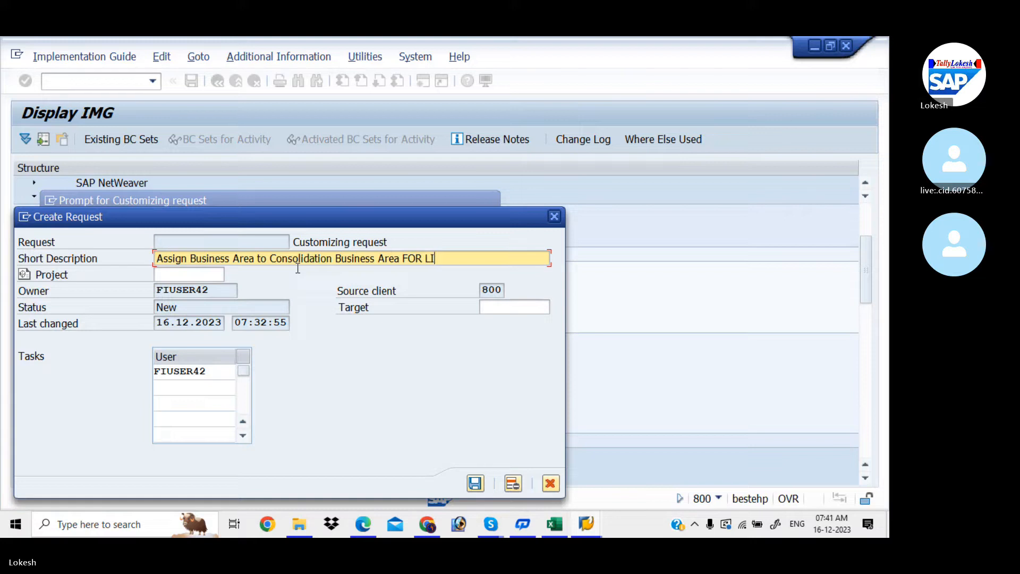
left_click(474, 482)
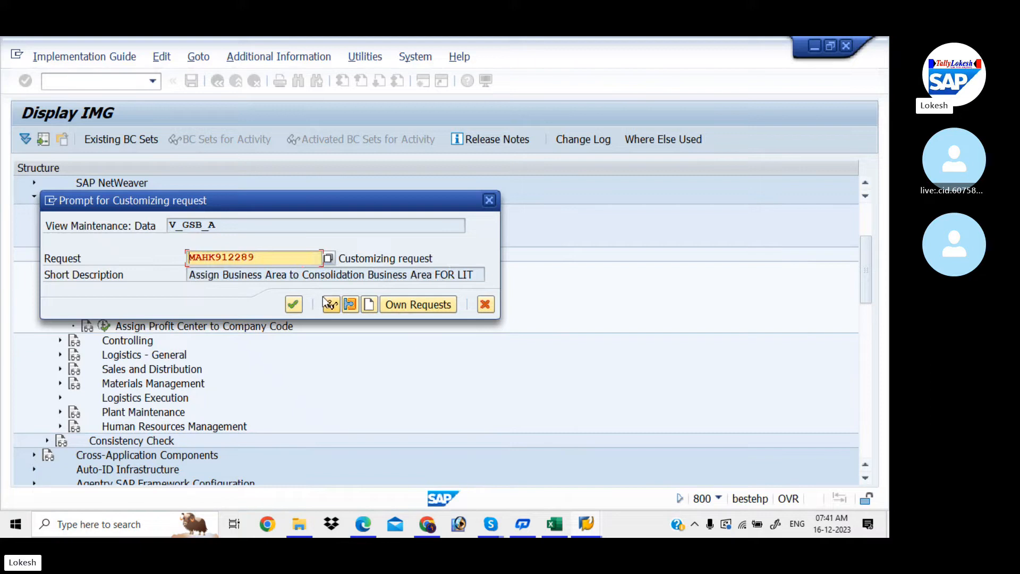
left_click(294, 304)
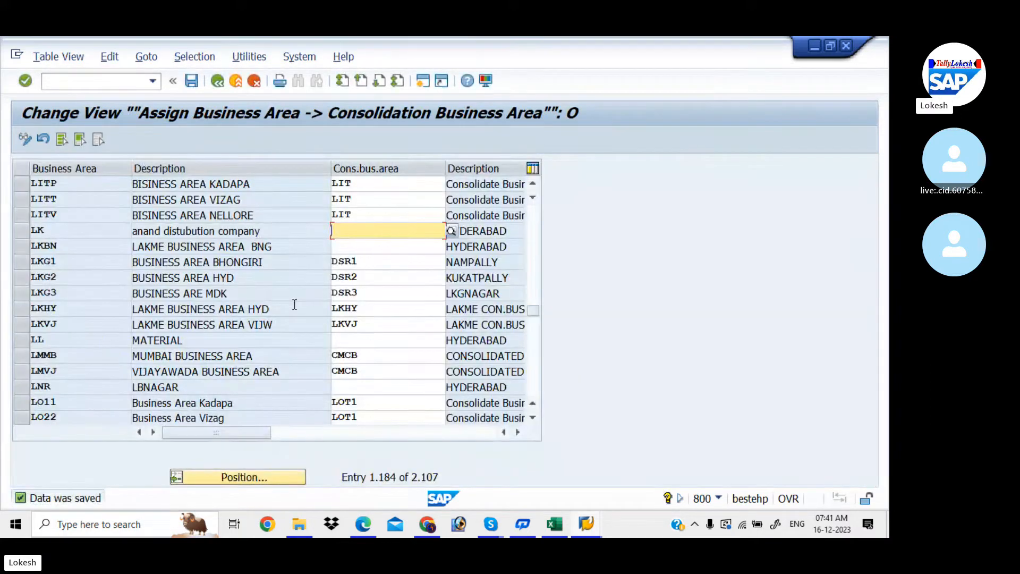
- Return to the IMG tree after reviewing the PDF notes and Excel step 7, Define Functional Area (FM_FUNCTION)
left_click(219, 84)
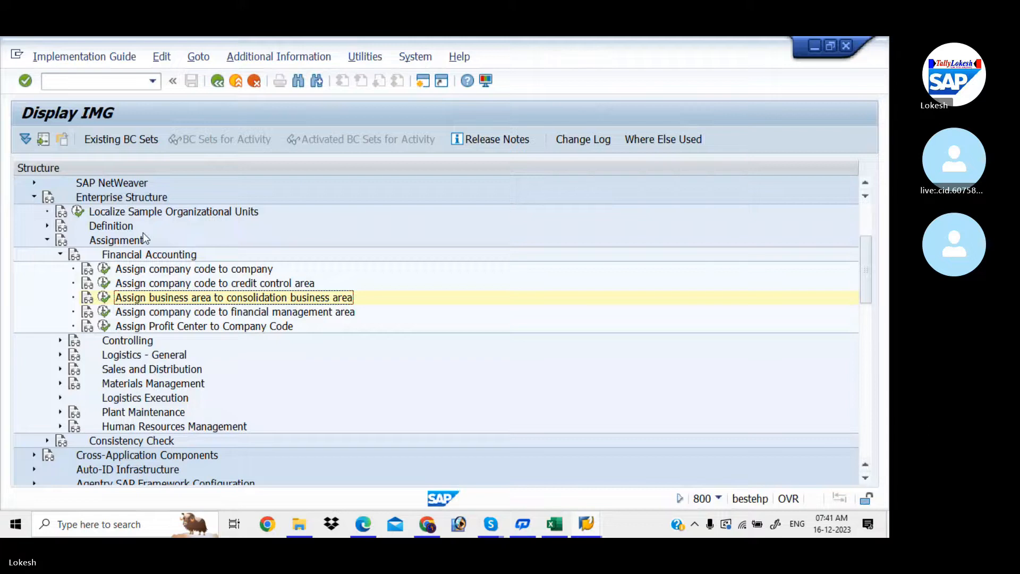
key("alt+Tab")
key("alt+Tab")
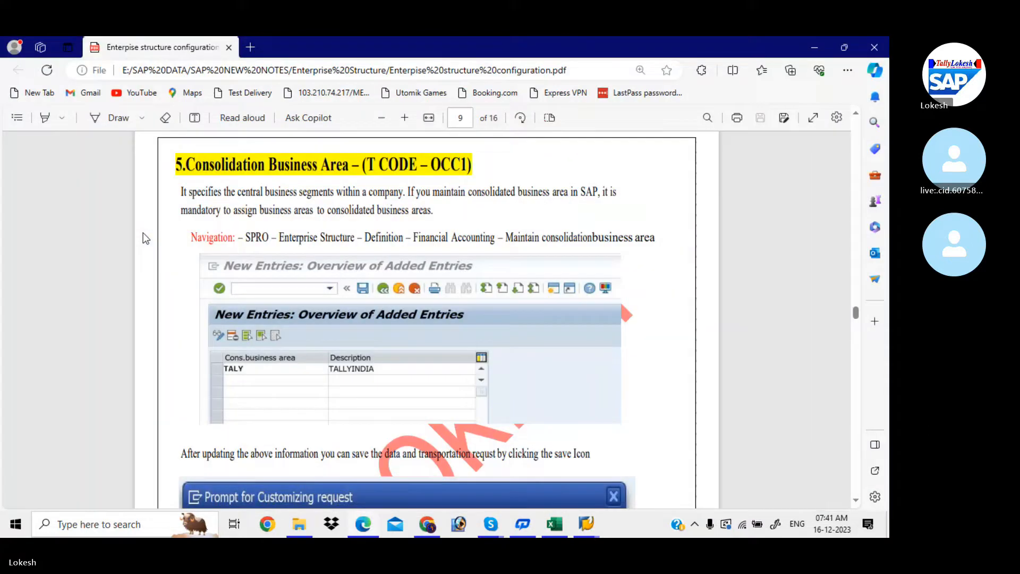
key("alt+Tab")
key("alt+Tab")
key("alt+Tab")
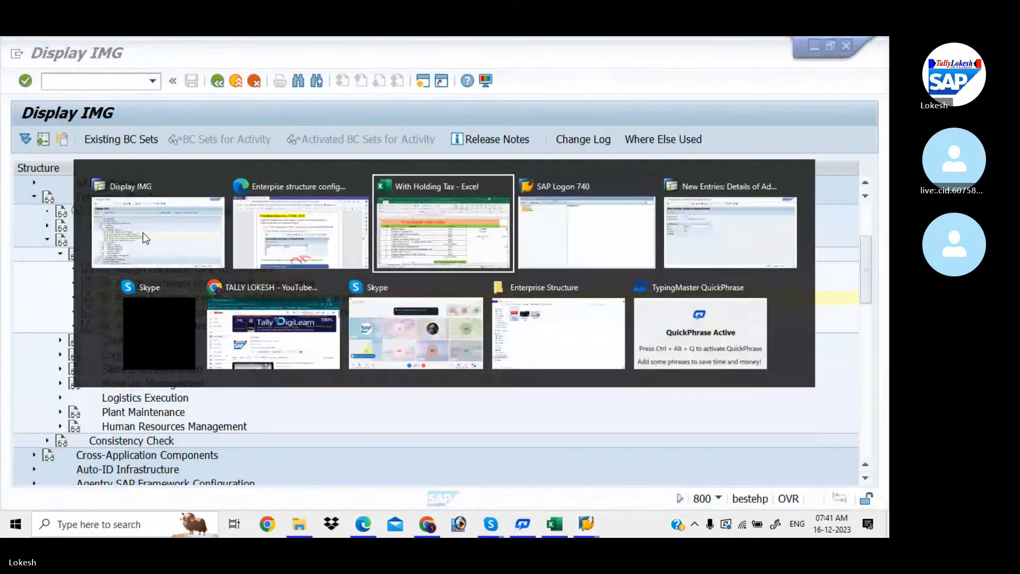
left_click(264, 351)
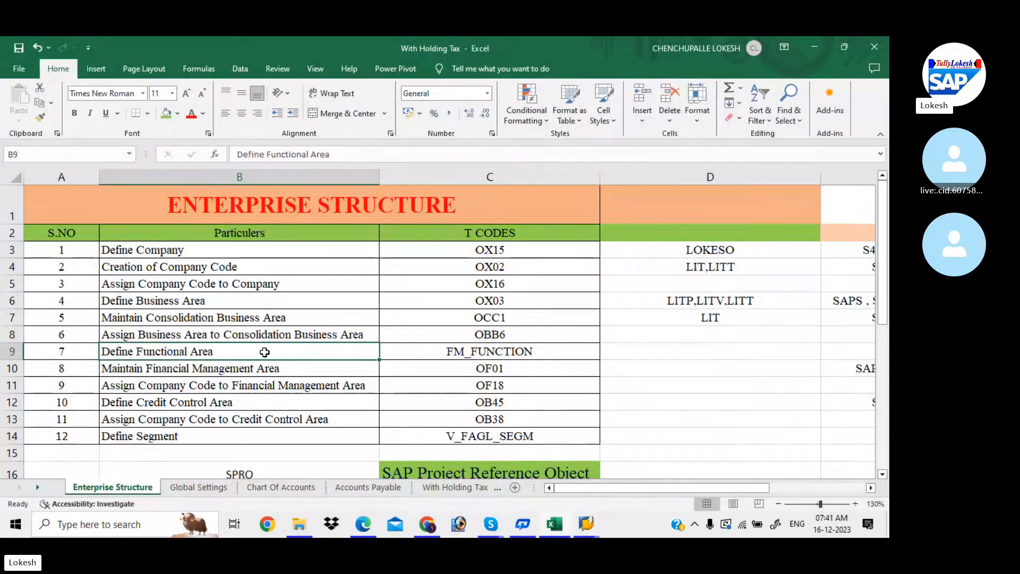
left_click(473, 353)
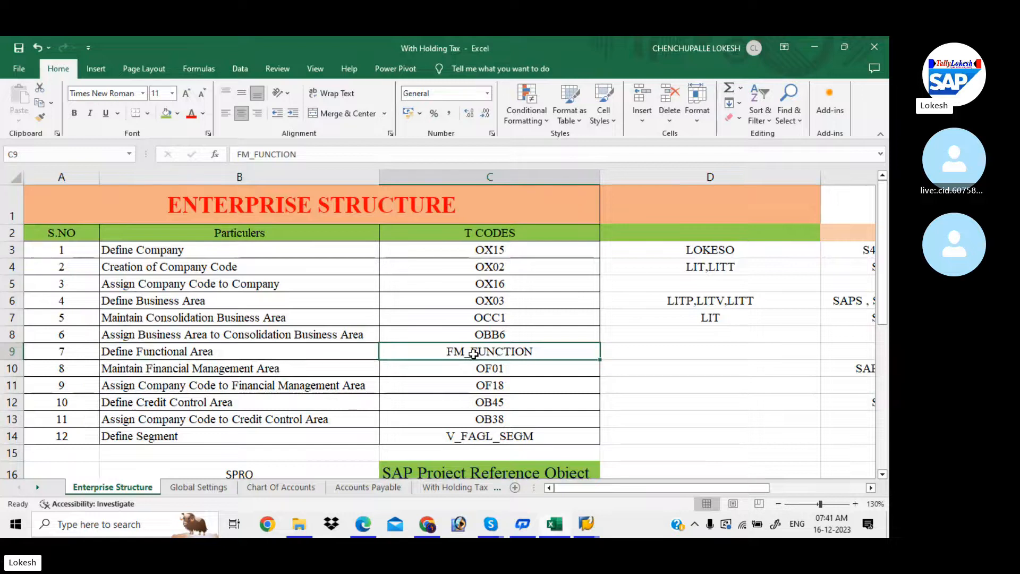
key("alt+Tab")
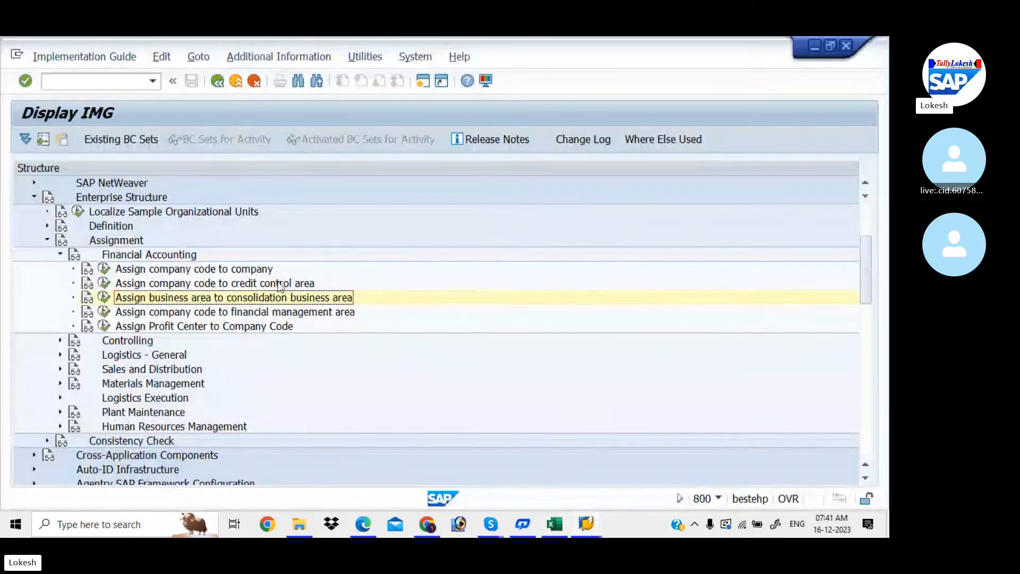
- Collapse Assignment > Financial Accounting and expand Definition to list Define Functional Area
left_click(61, 254)
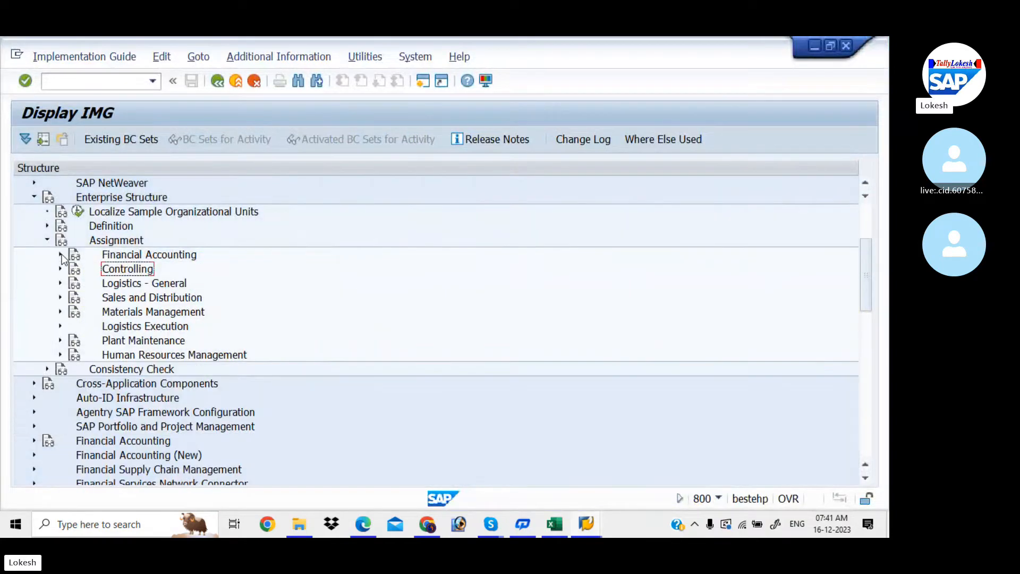
left_click(47, 240)
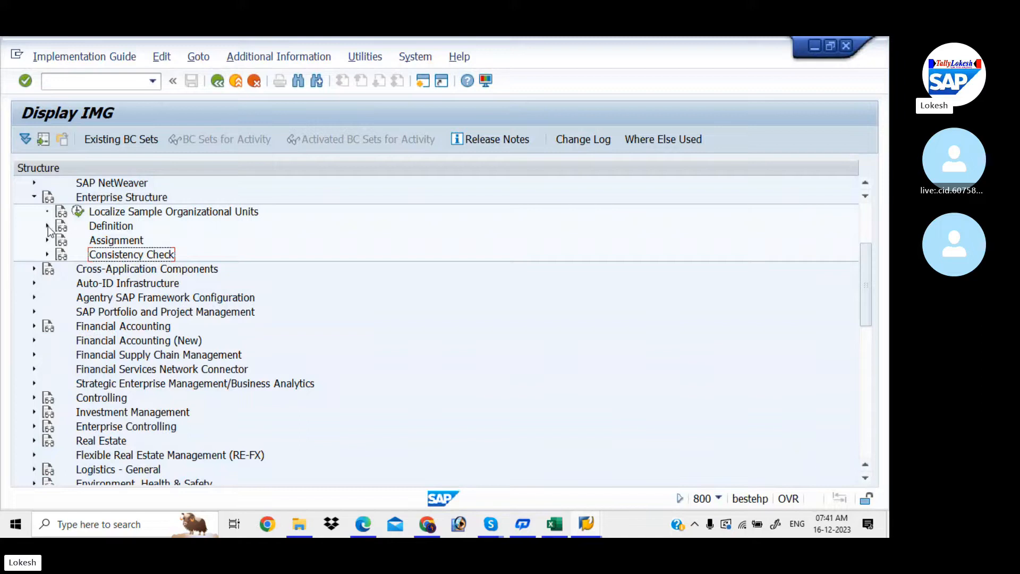
left_click(47, 225)
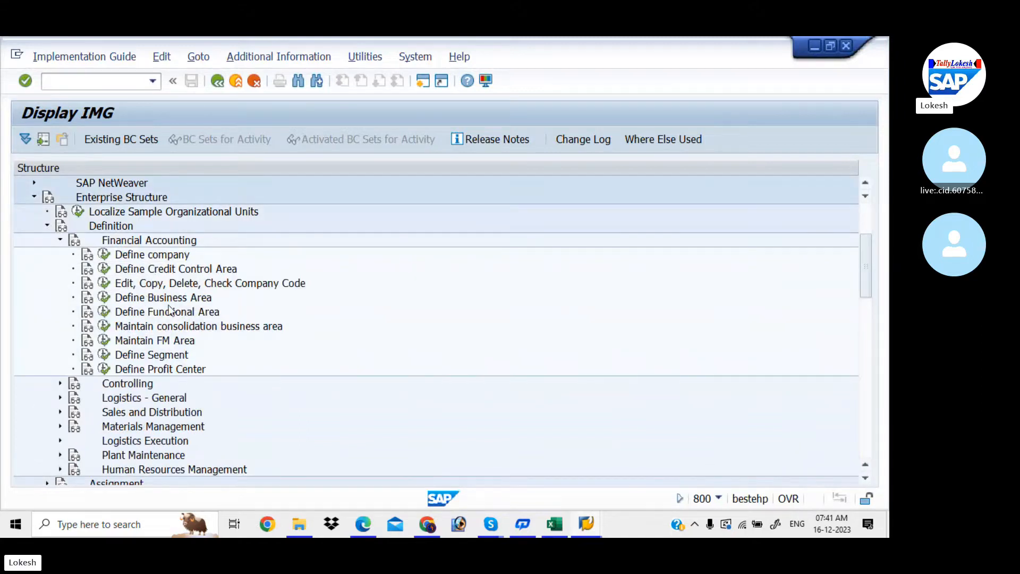
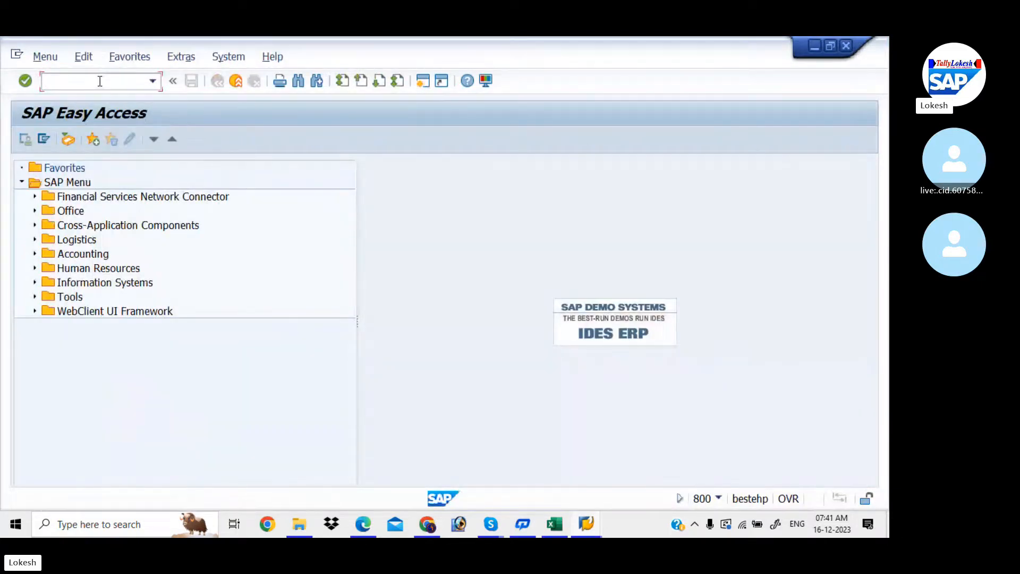
- Run transaction FM_FUNCTION to reach the empty Process Functional Area screen
type("FM_FUNCTION")
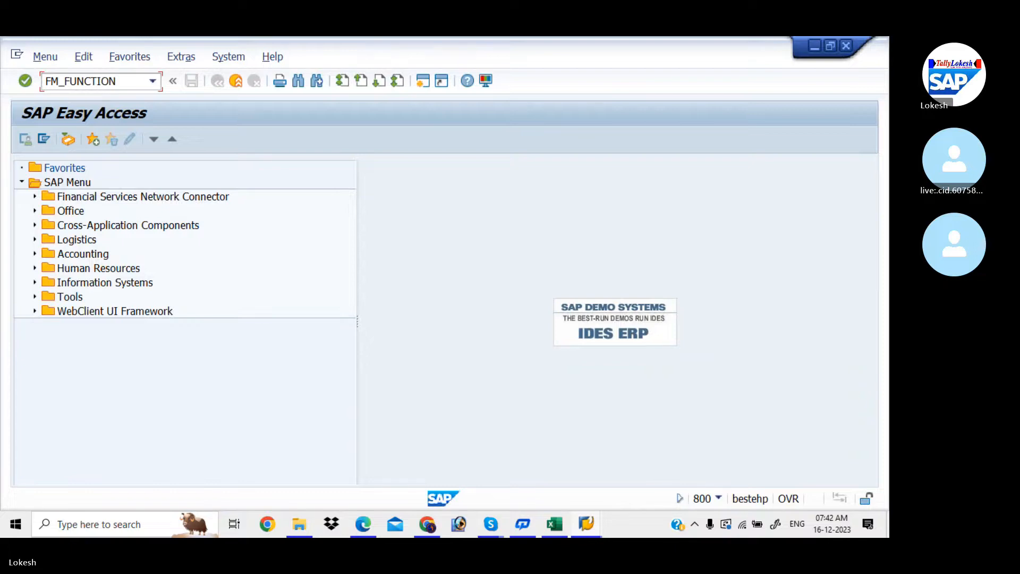
key("Return")
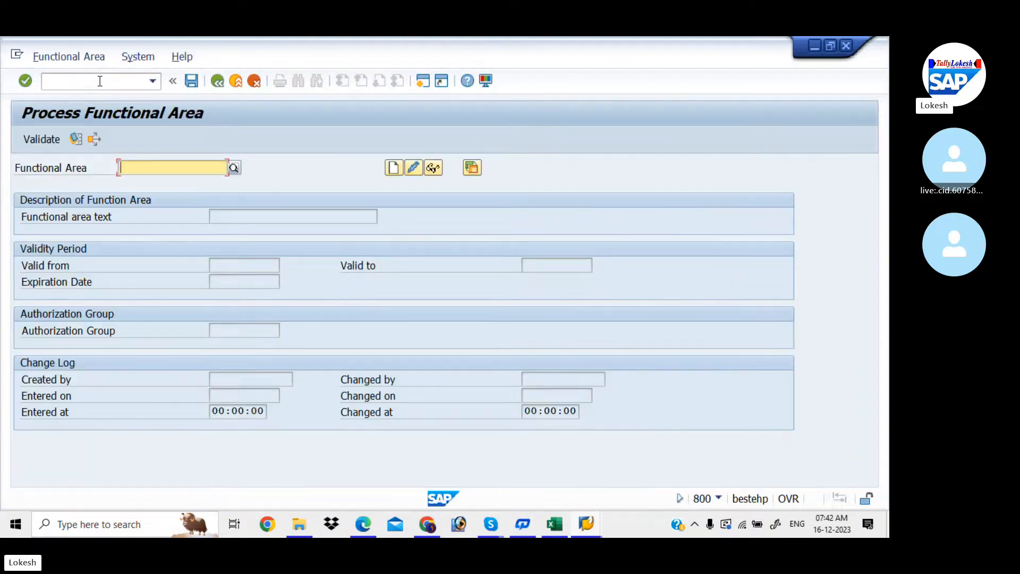
left_click(365, 526)
scroll(364, 526, "down", 8)
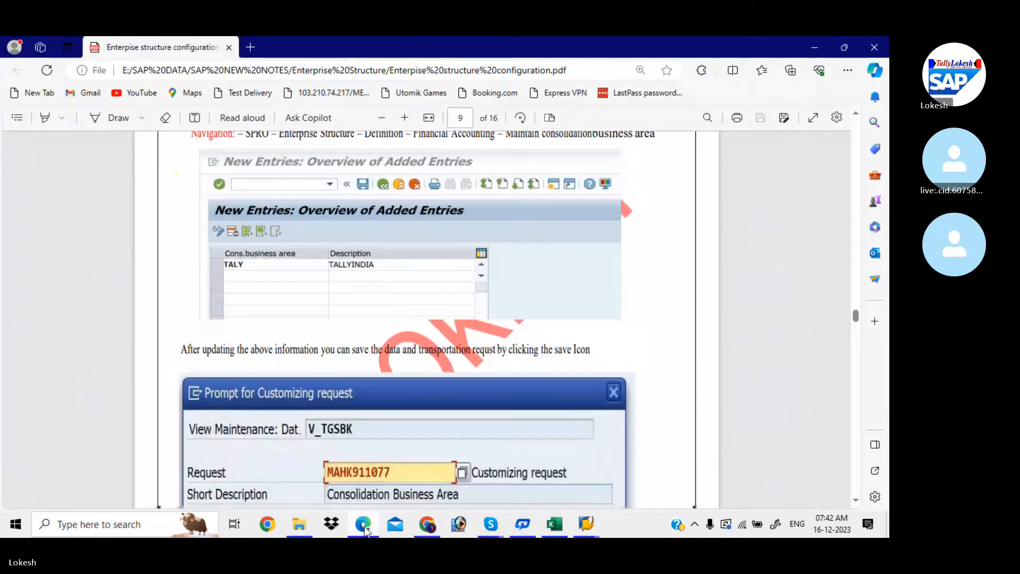
scroll(365, 526, "down", 6)
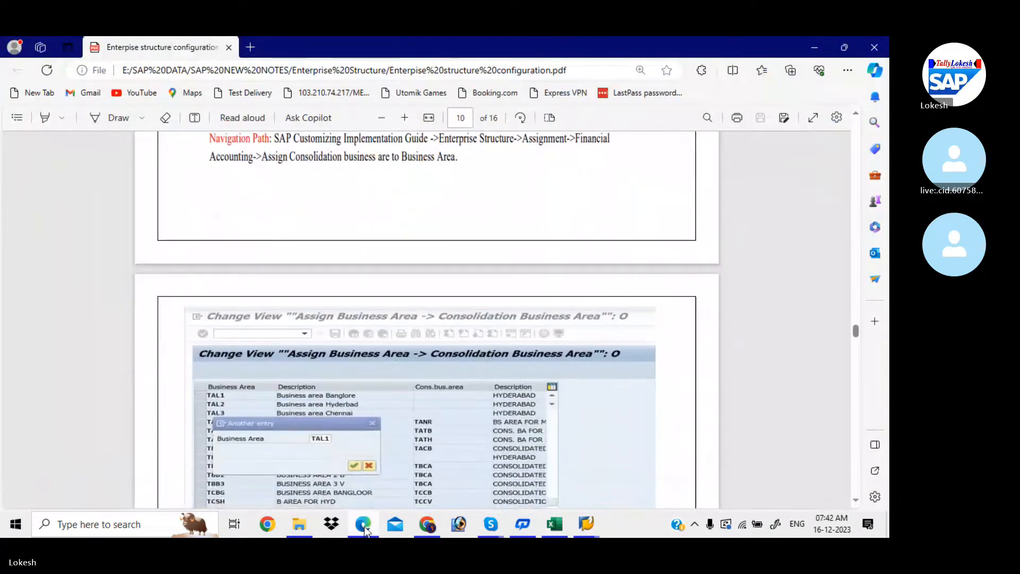
scroll(364, 527, "down", 5)
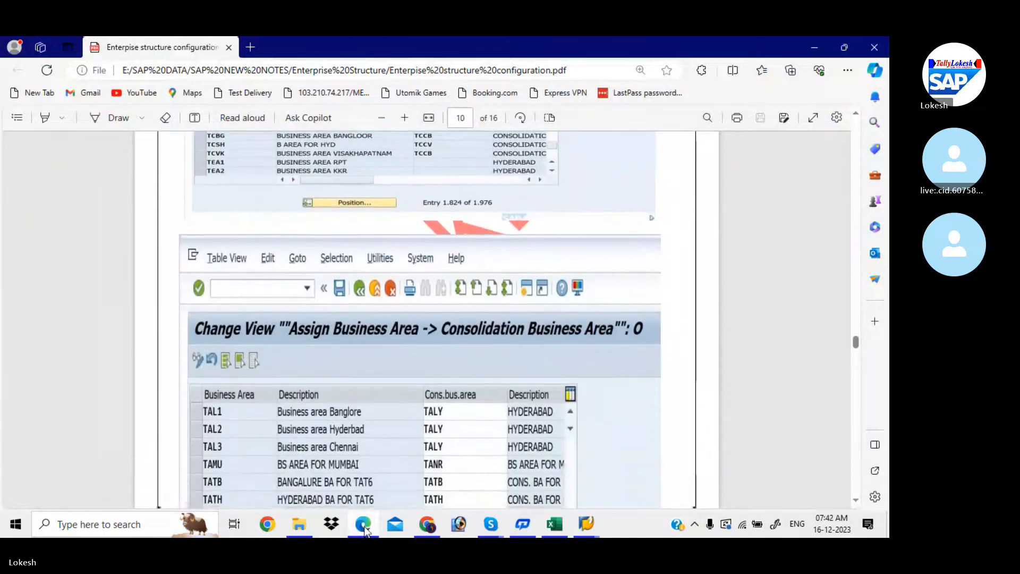
scroll(364, 528, "down", 6)
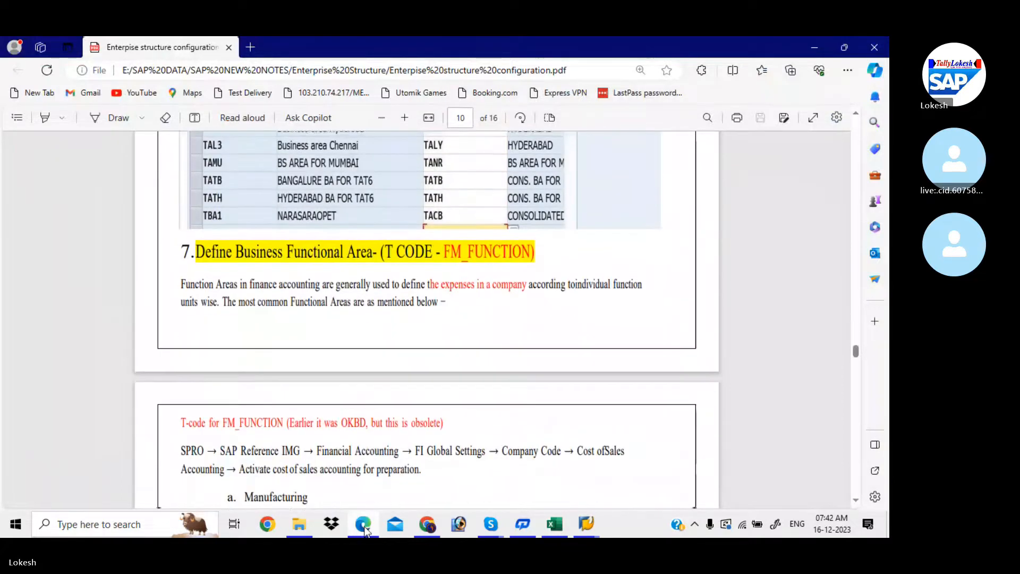
scroll(364, 526, "down", 1)
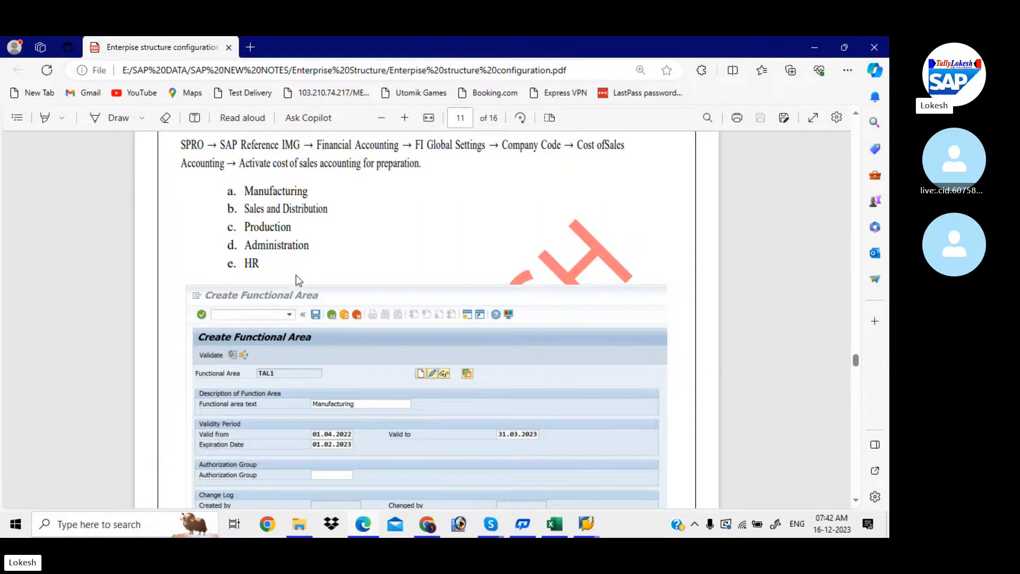
scroll(295, 276, "down", 1)
scroll(295, 275, "down", 1)
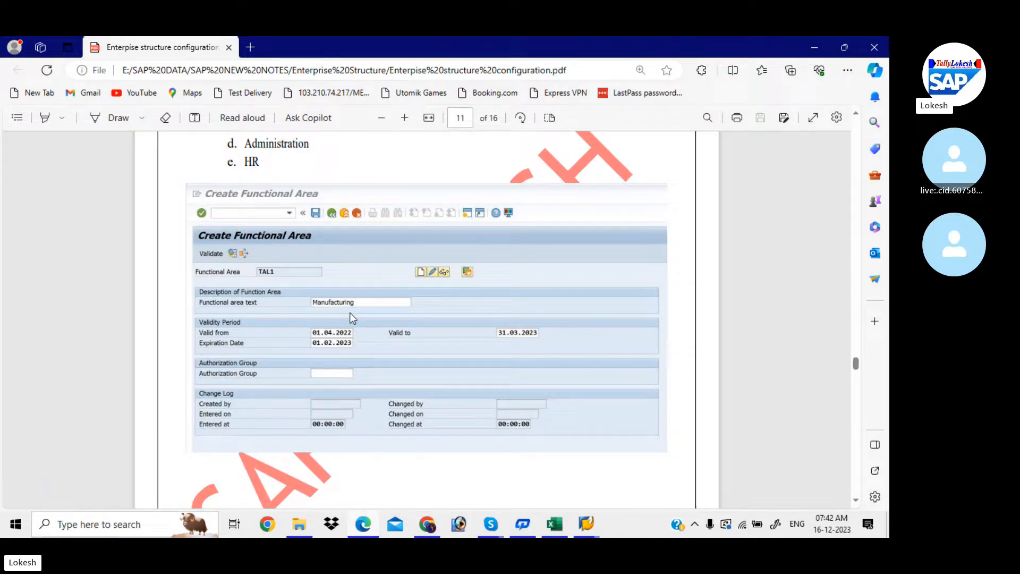
key("alt+Tab")
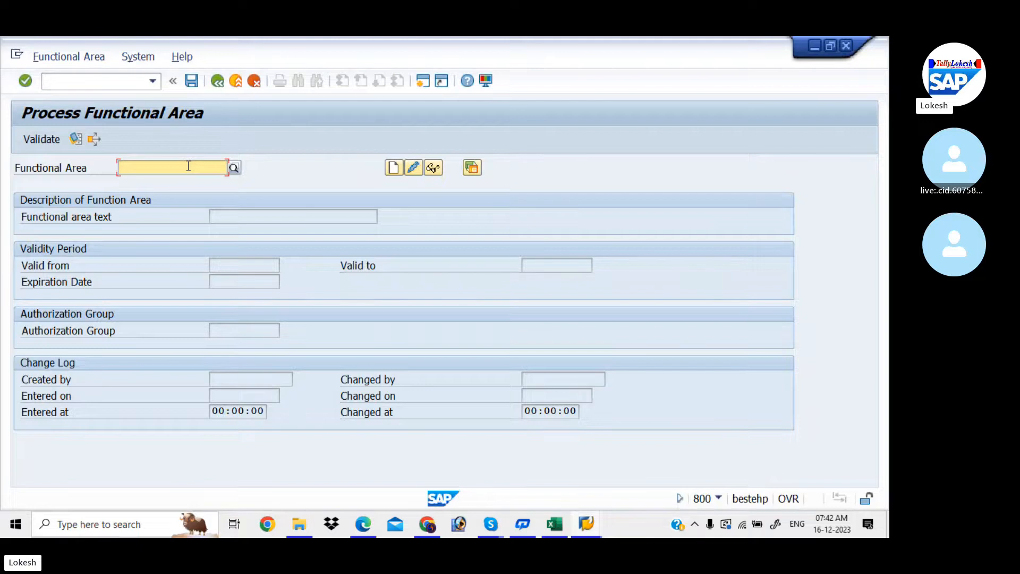
- Create functional area PROD3 'PRODUCTION', valid 01.04.2023–31.03.2024, expiring 31.03.2024, and save it
type("PR")
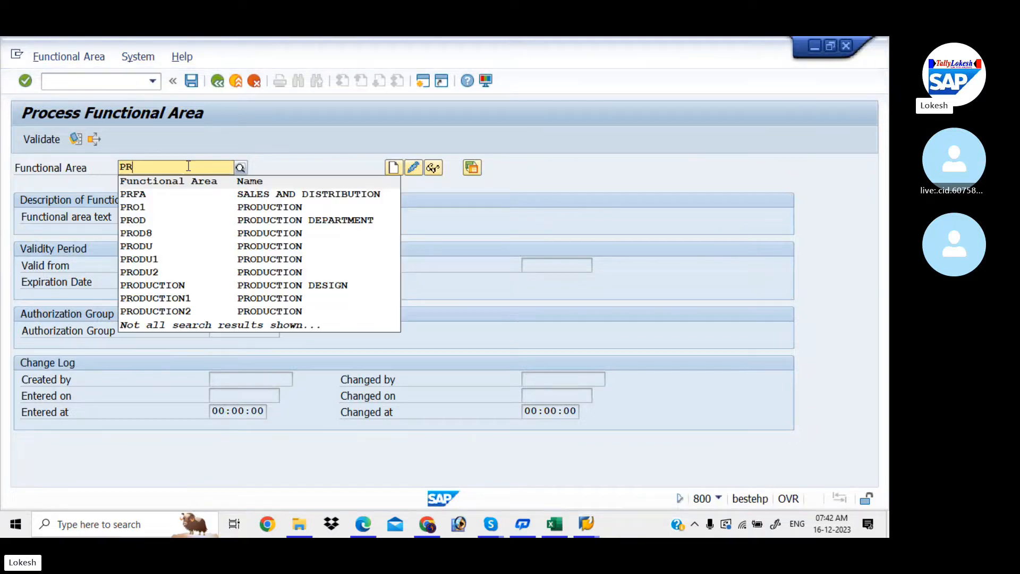
type("O")
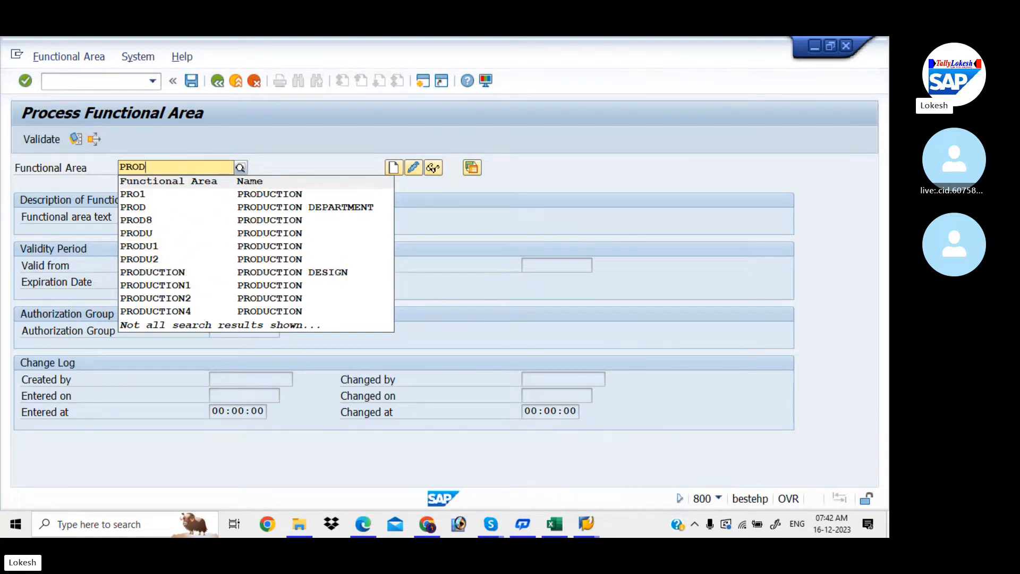
type("D")
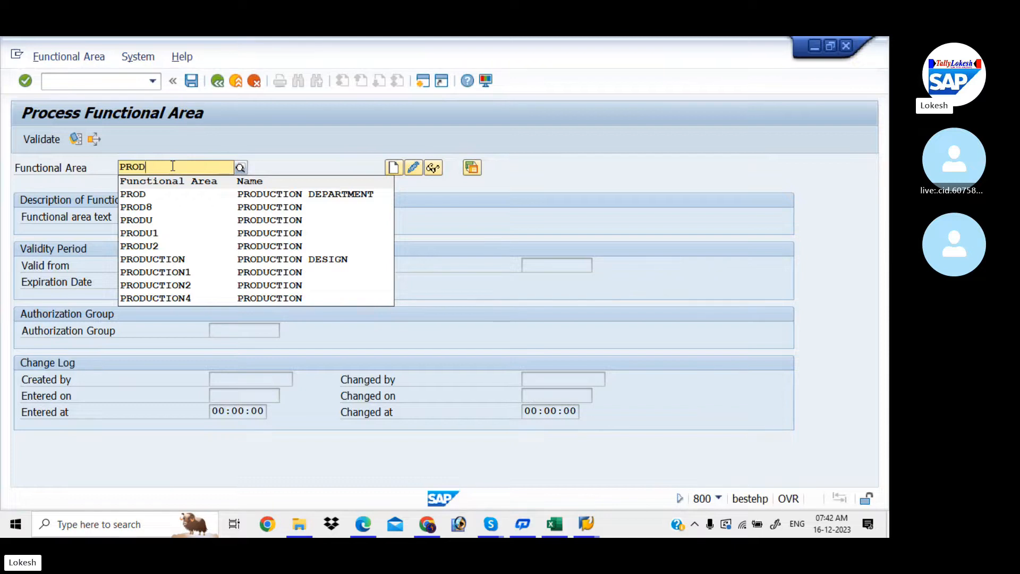
type("3")
left_click(391, 166)
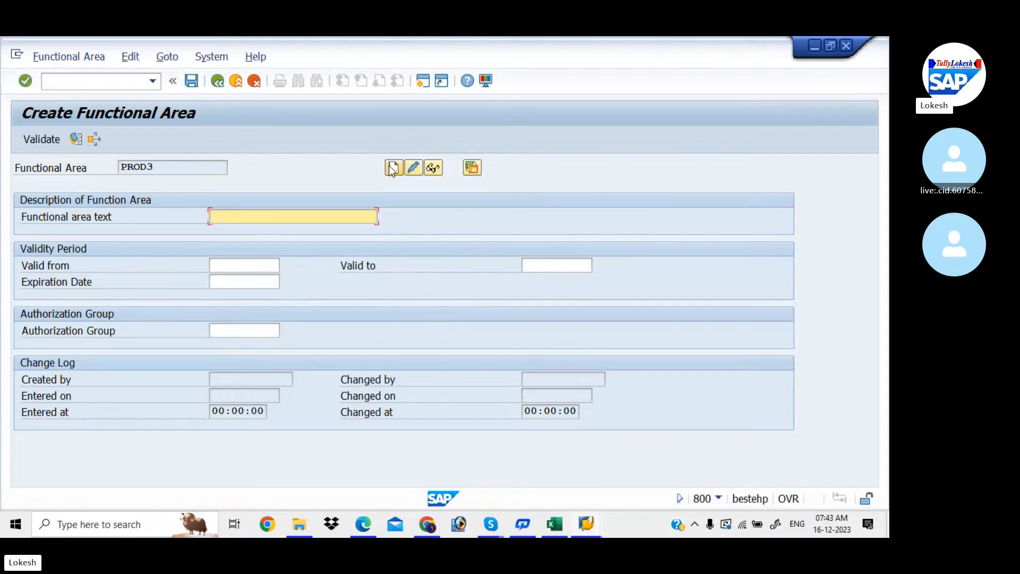
type("P")
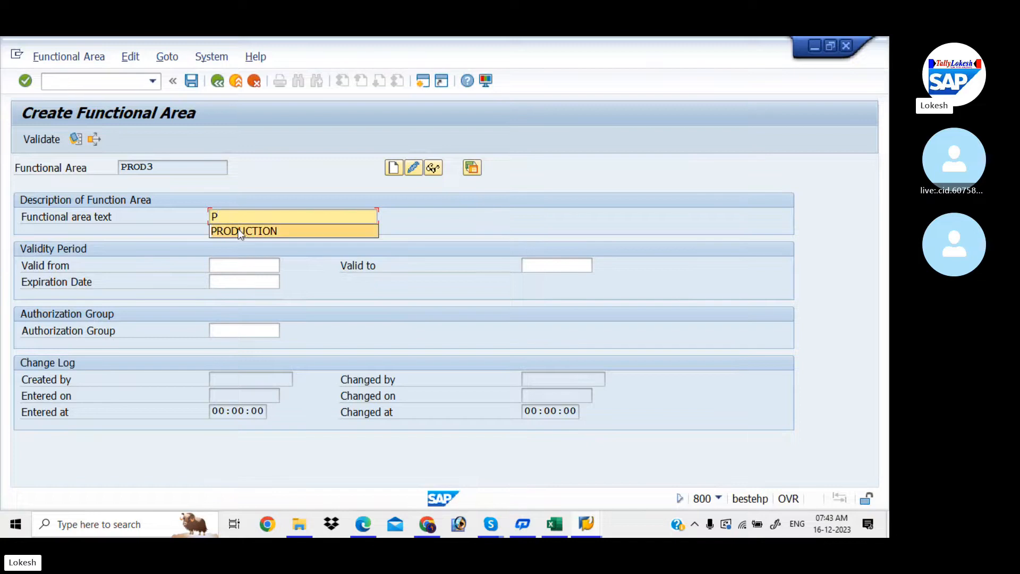
left_click(240, 231)
left_click(240, 266)
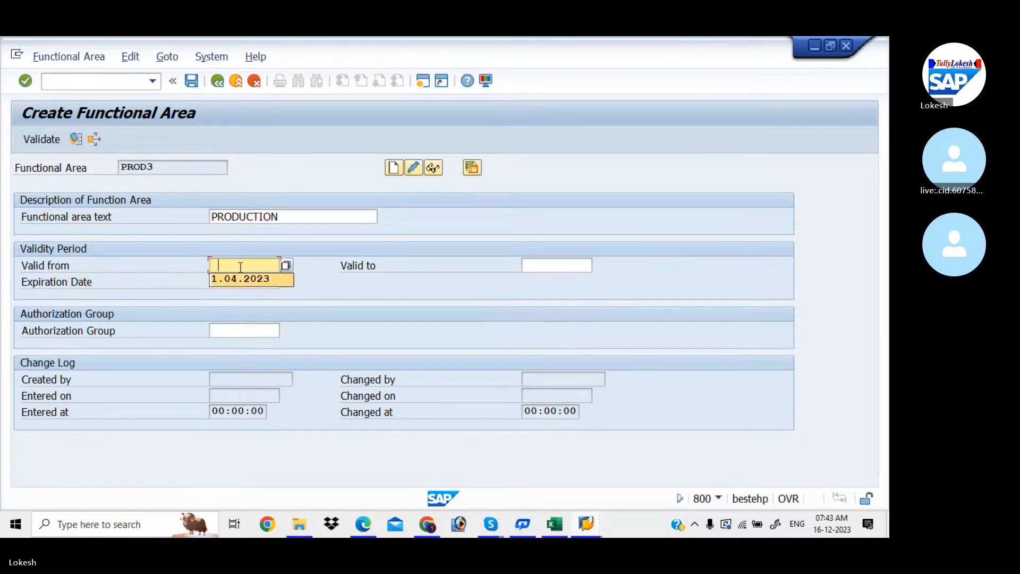
key("Tab")
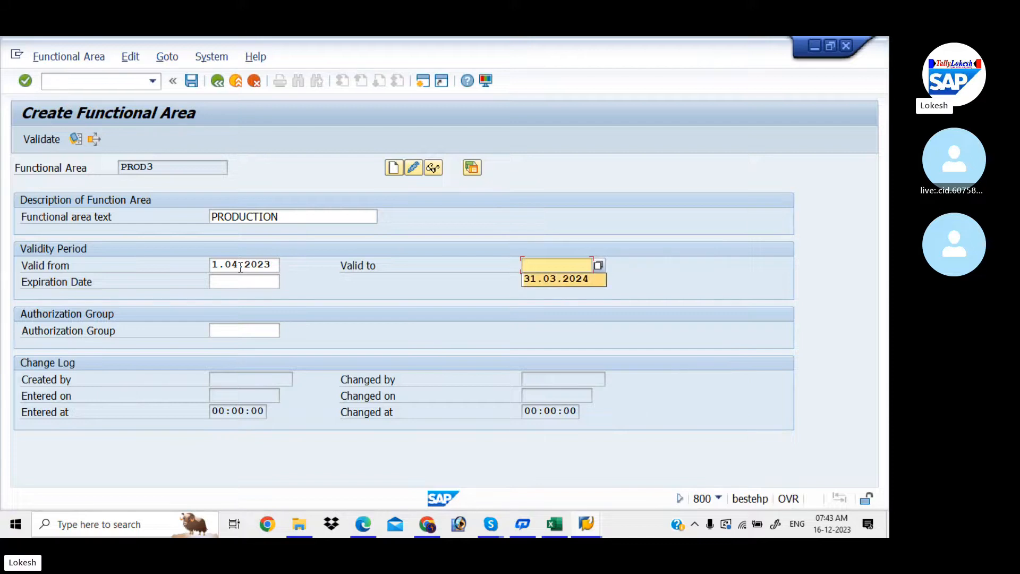
key("Tab")
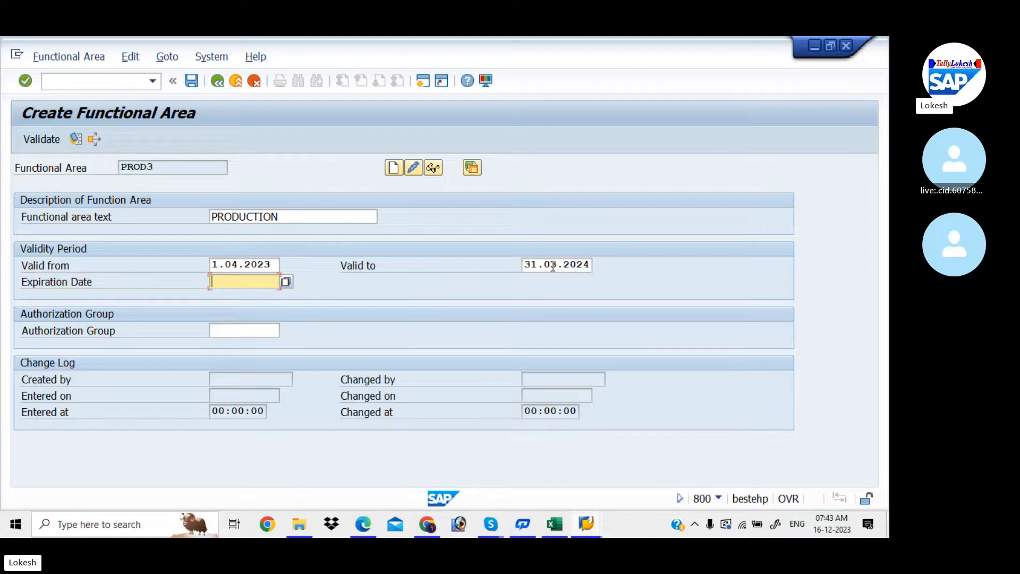
key("space")
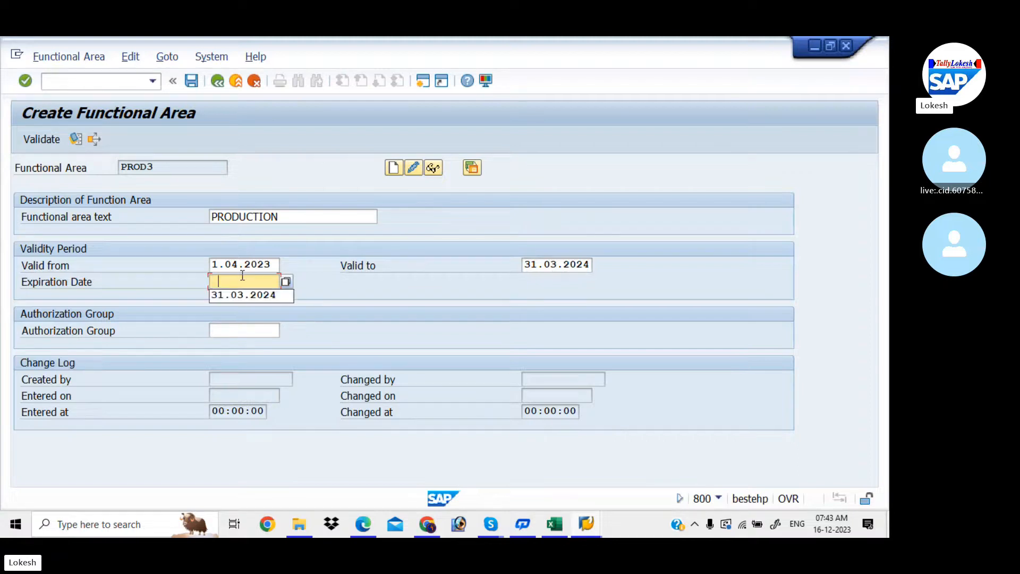
key("Down")
key("Tab")
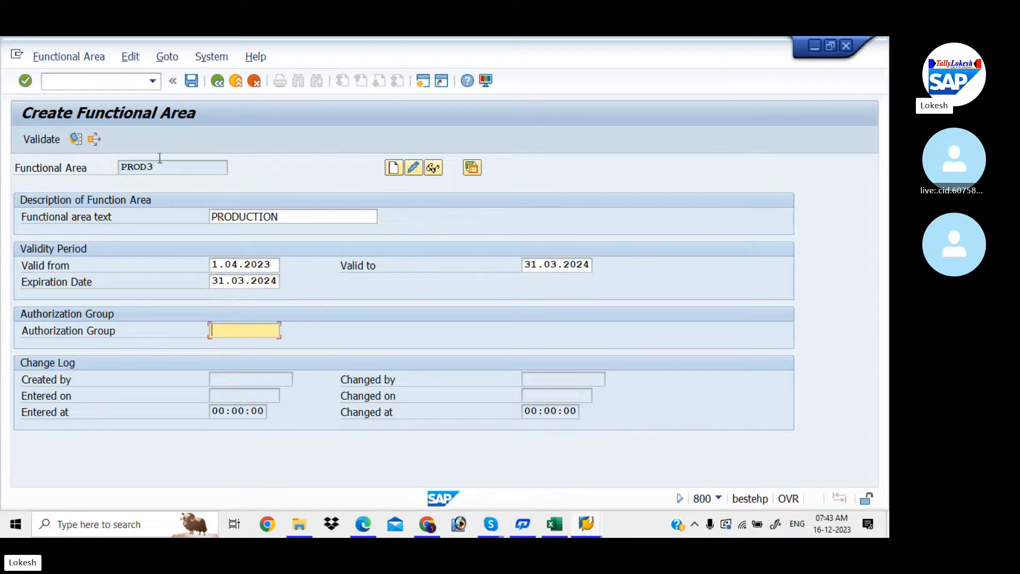
left_click(192, 81)
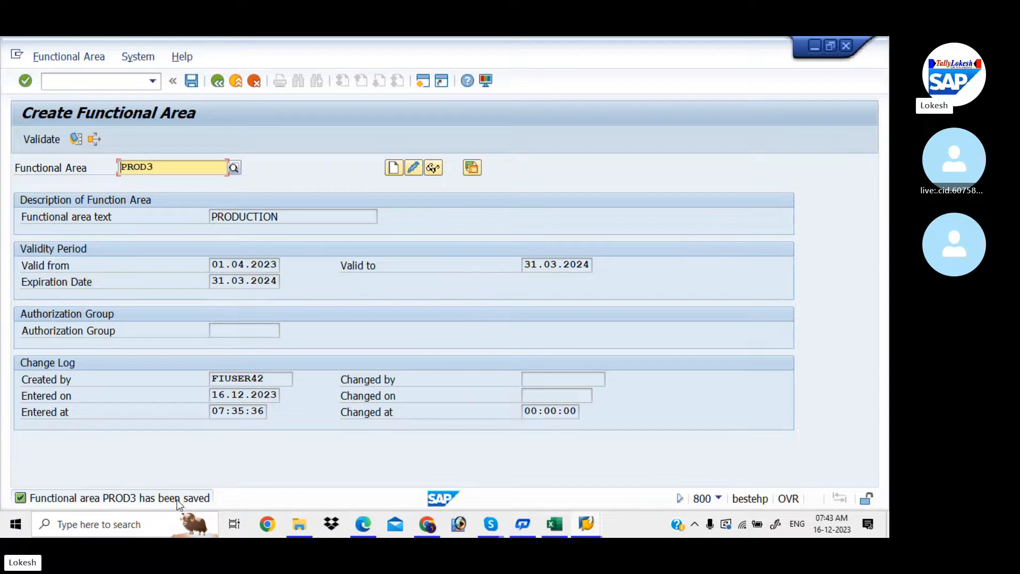
- Replace PROD3 with SALES2 in the functional area field and attempt to create it
left_click(164, 169)
key("BackSpace")
key("BackSpace")
key("BackSpace")
key("BackSpace")
key("BackSpace")
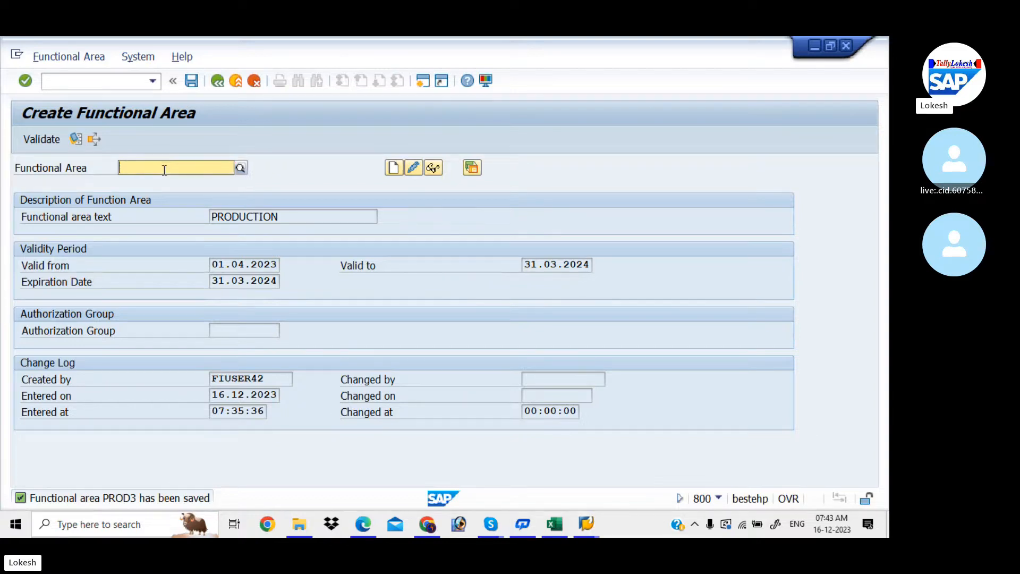
type("SAL")
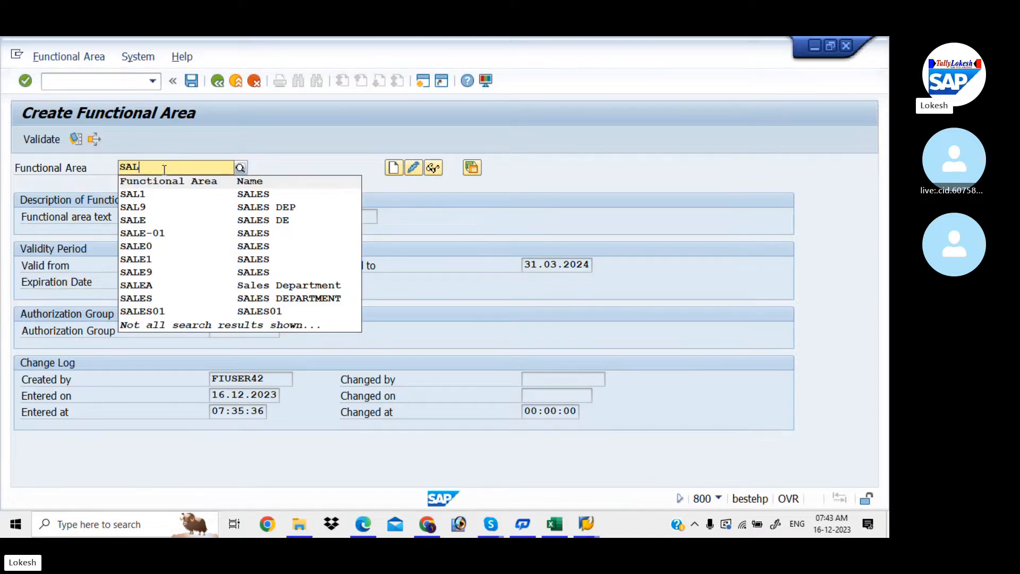
type("ES")
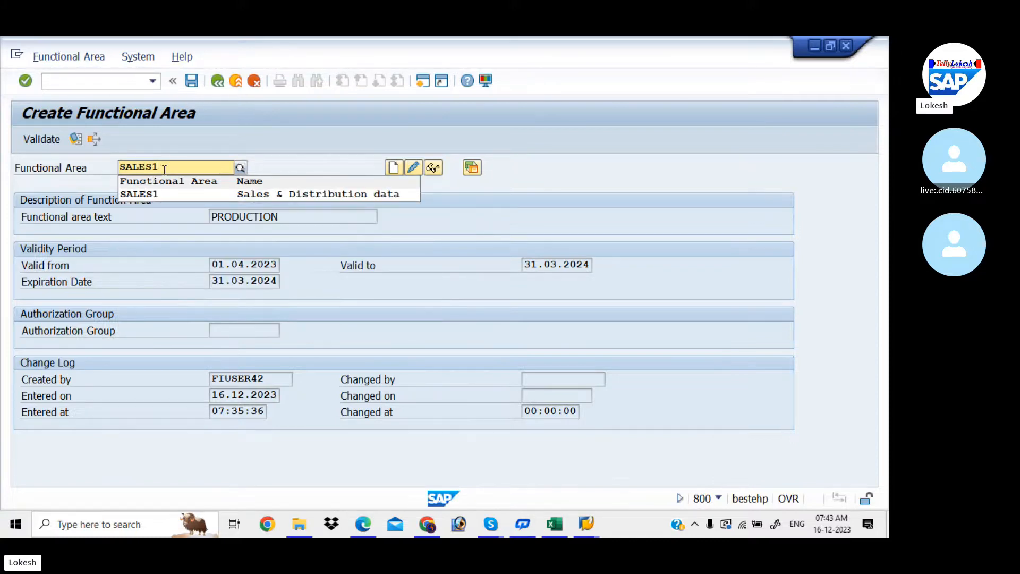
type("2")
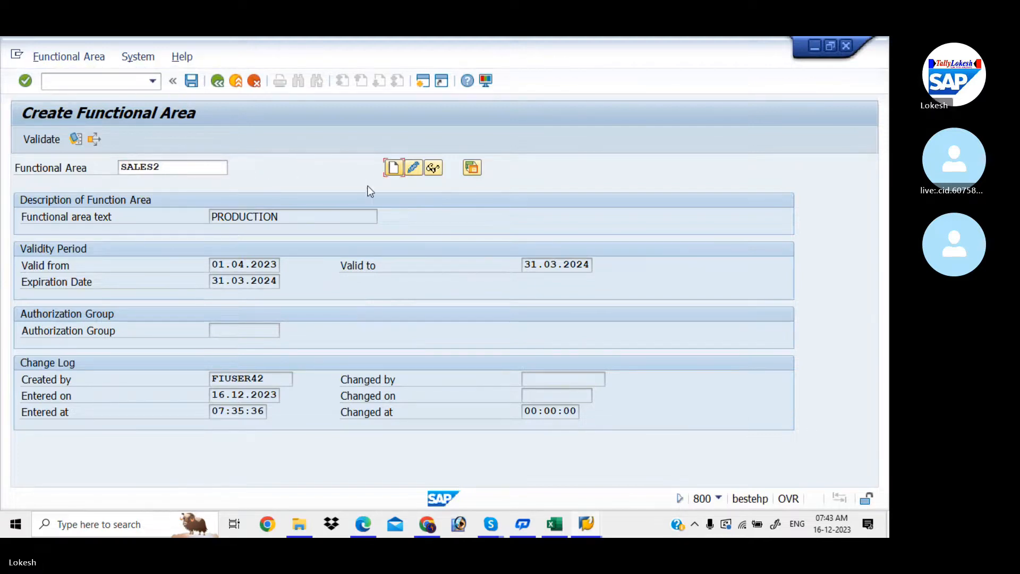
left_click(394, 168)
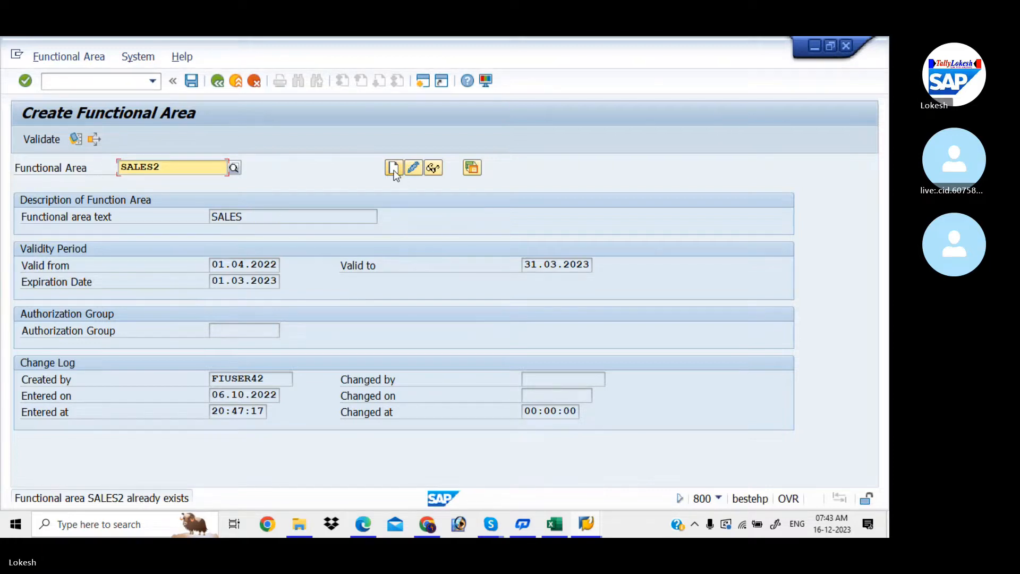
left_click(393, 170)
left_click(394, 171)
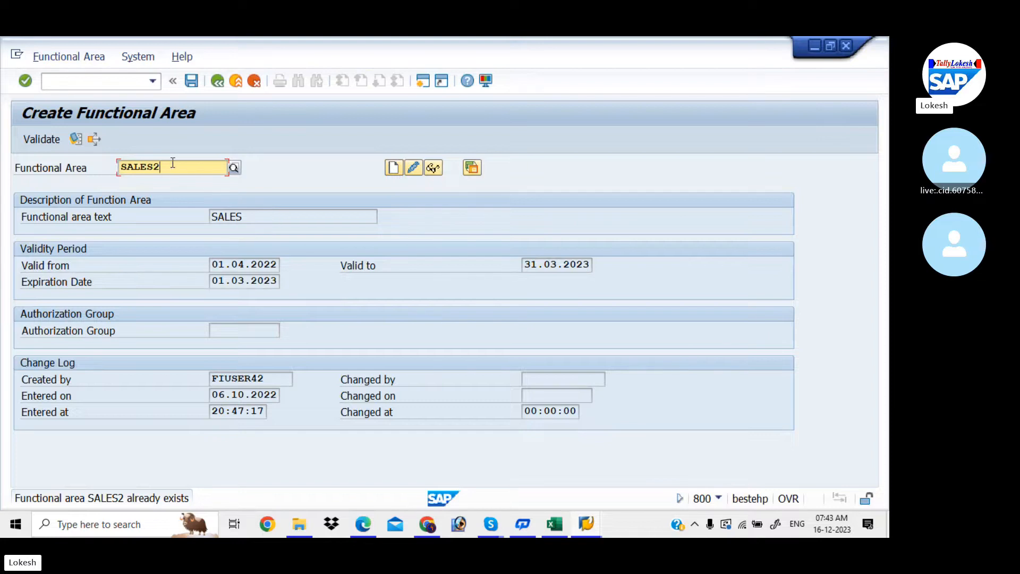
- Change the entry to SALES9 and display it: text SALES, valid 01.04.2022–31.03.2023
key("BackSpace")
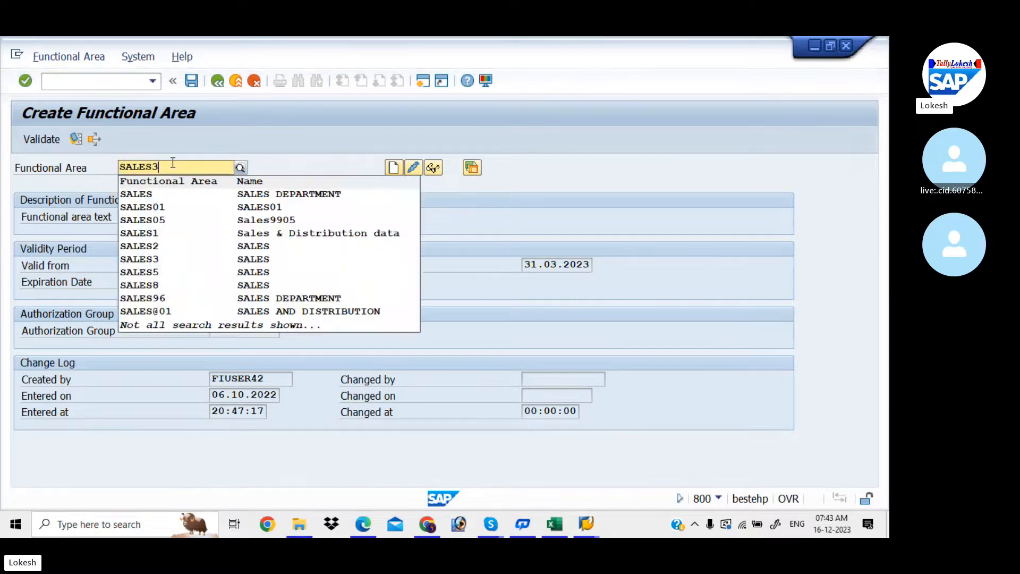
type("3")
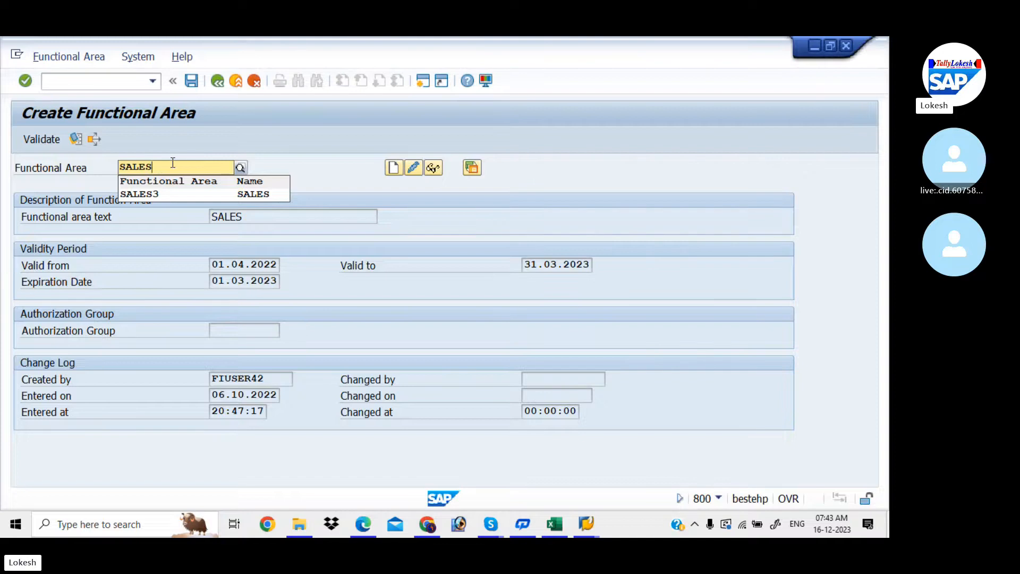
type("9")
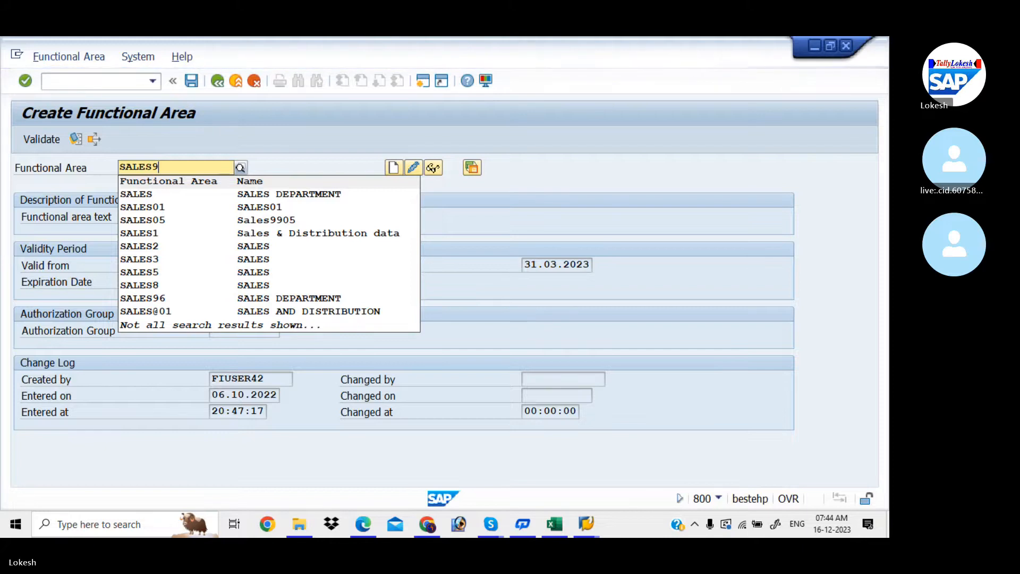
key("Return")
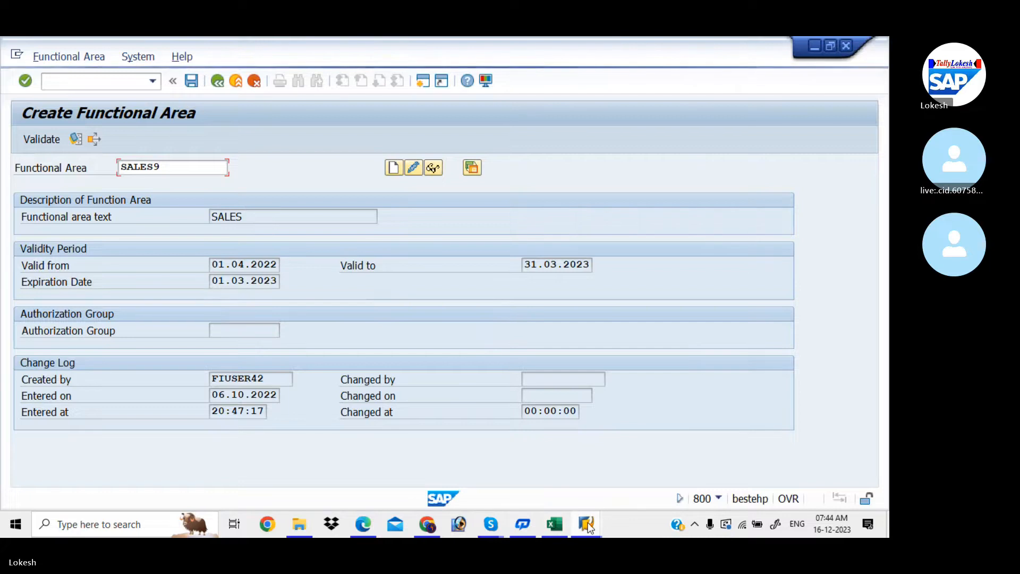
mouse_move(587, 522)
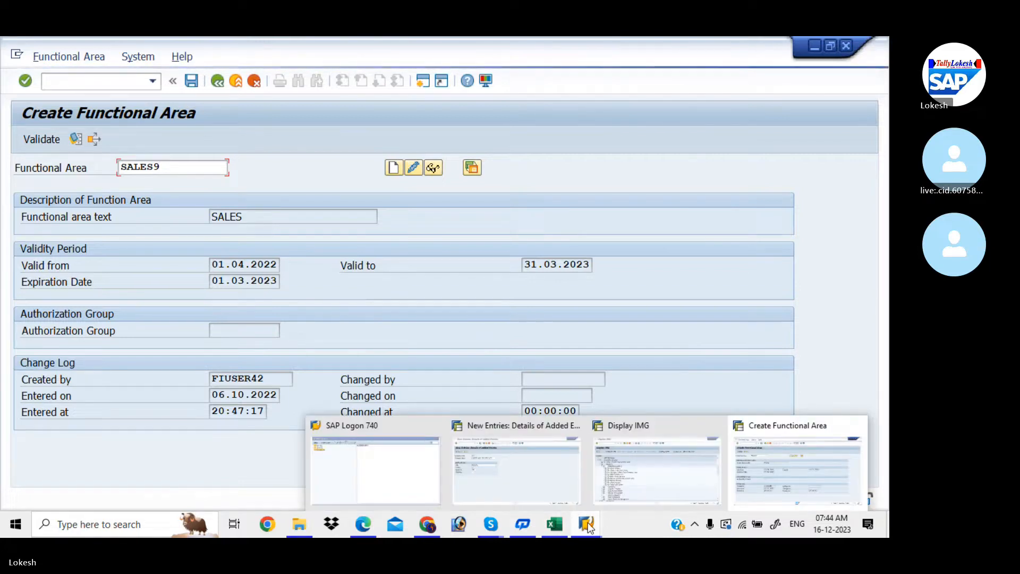
- Switch back to the Display IMG window and start an additional SAP session
left_click(662, 468)
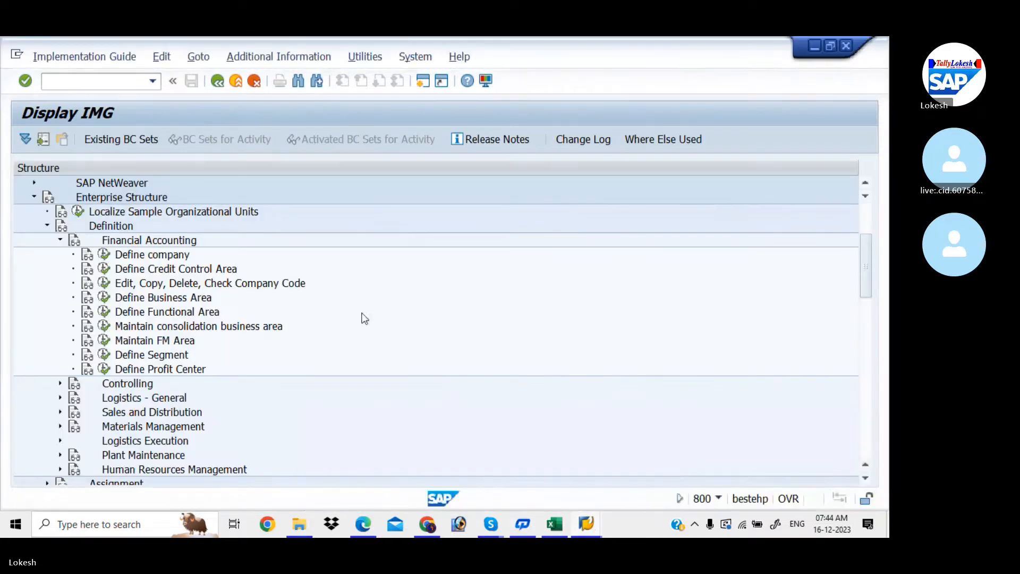
left_click(423, 82)
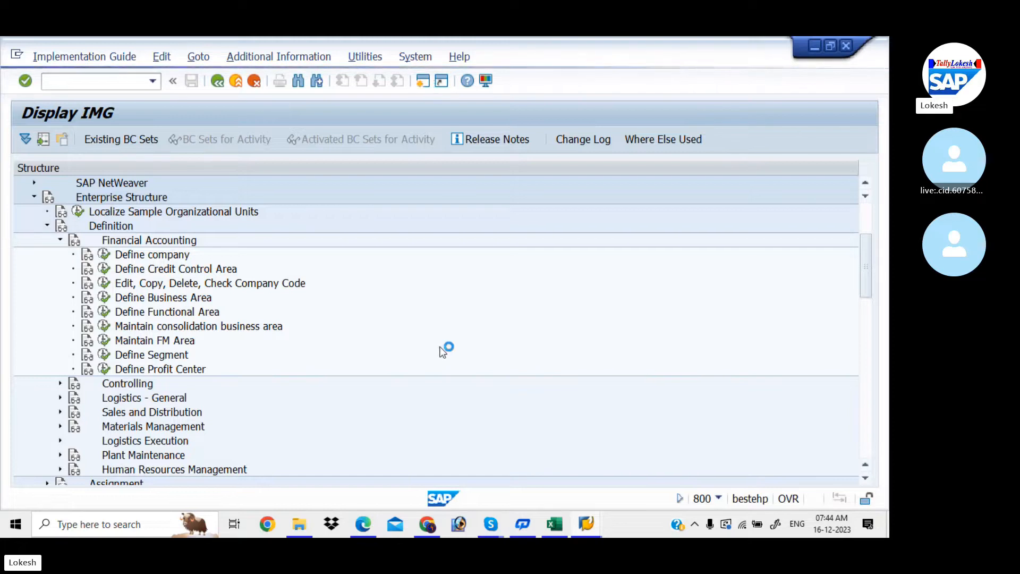
- Check the With Holding Tax sheet showing Define Functional Area as FM_FUNCTION
mouse_move(556, 522)
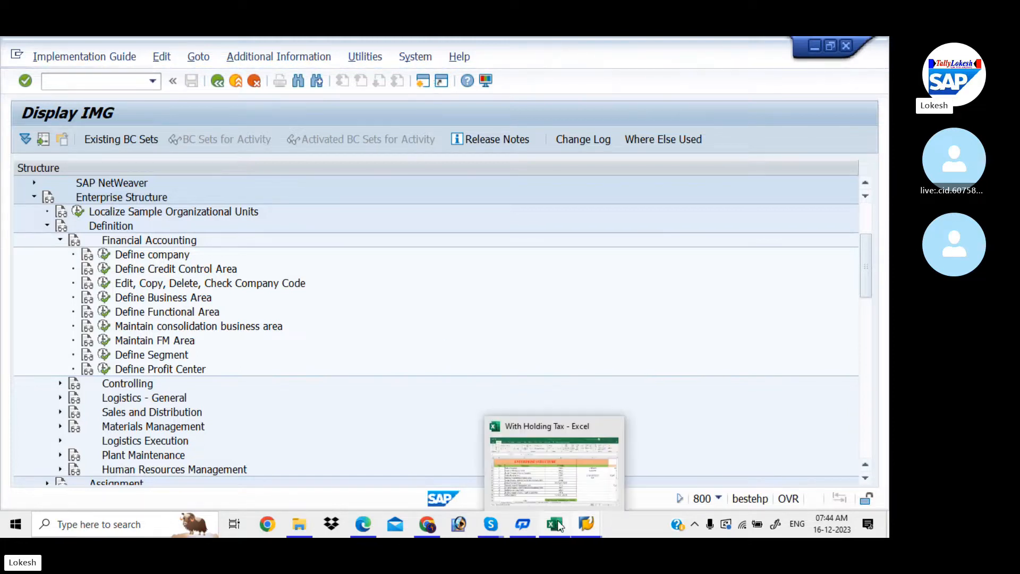
left_click(552, 486)
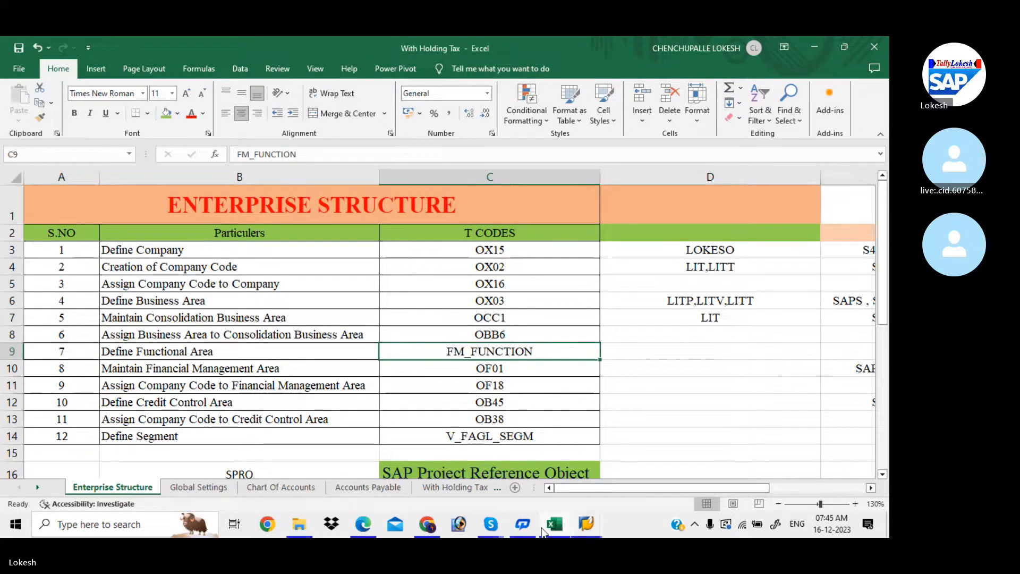
left_click(586, 524)
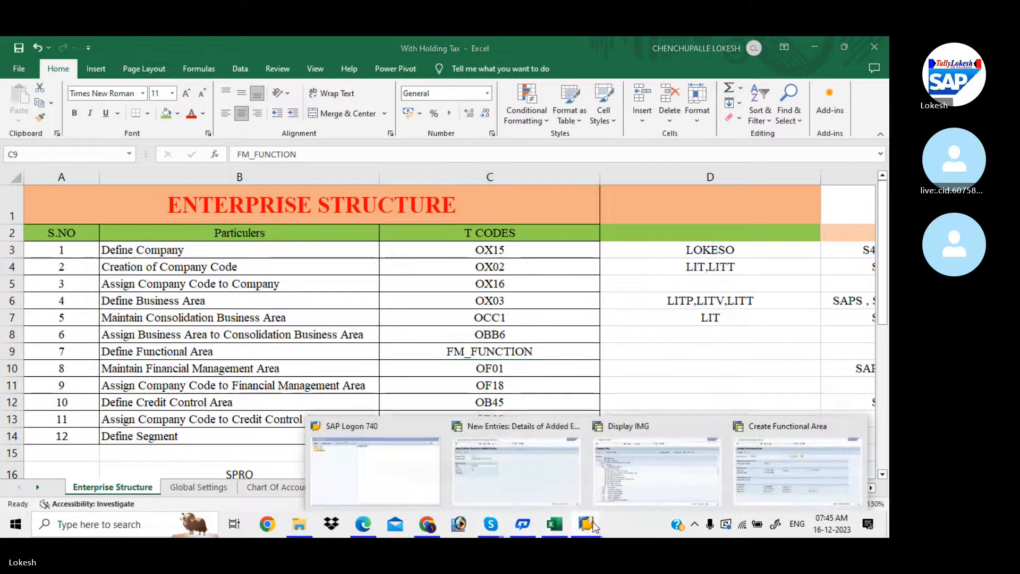
- Log on to EHP7 client 800 with the stored user and password, ending other logons
left_click(393, 470)
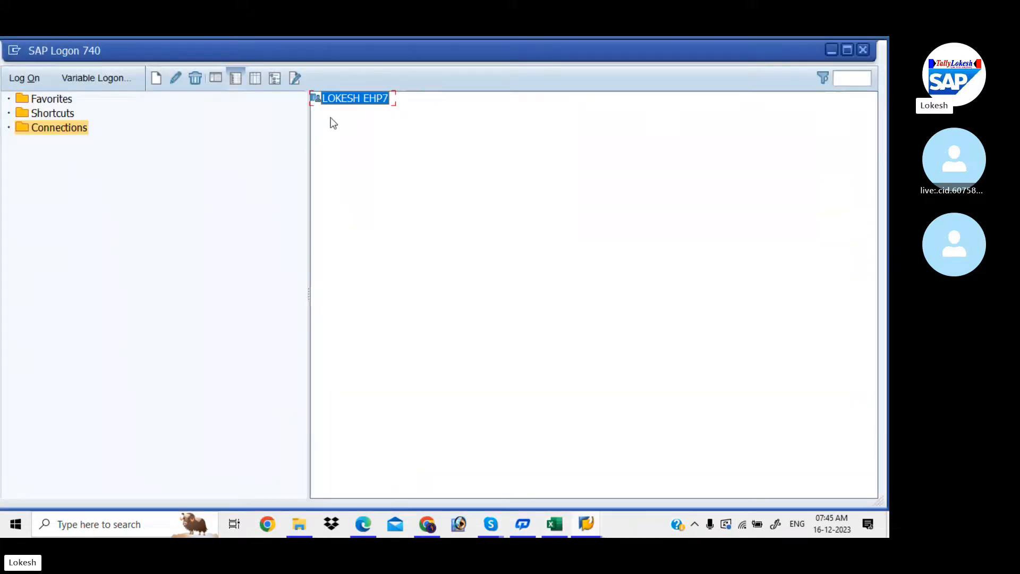
double_click(356, 98)
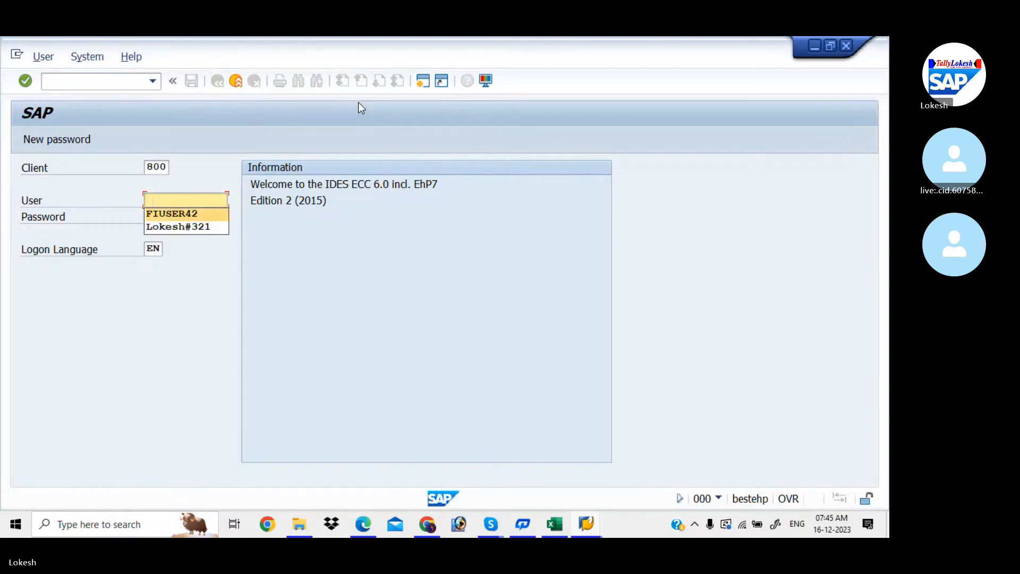
key("Tab")
type("*")
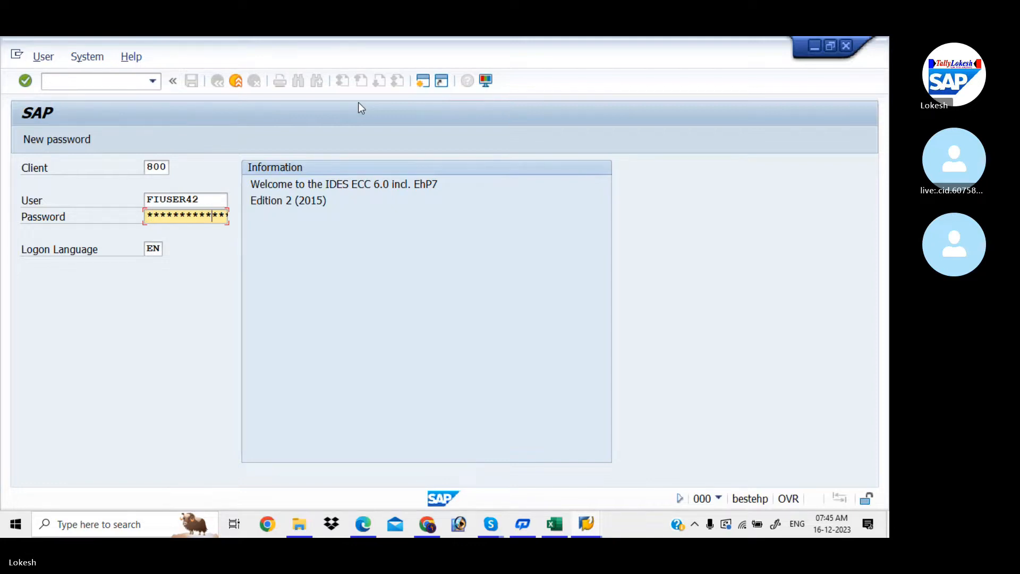
key("Return")
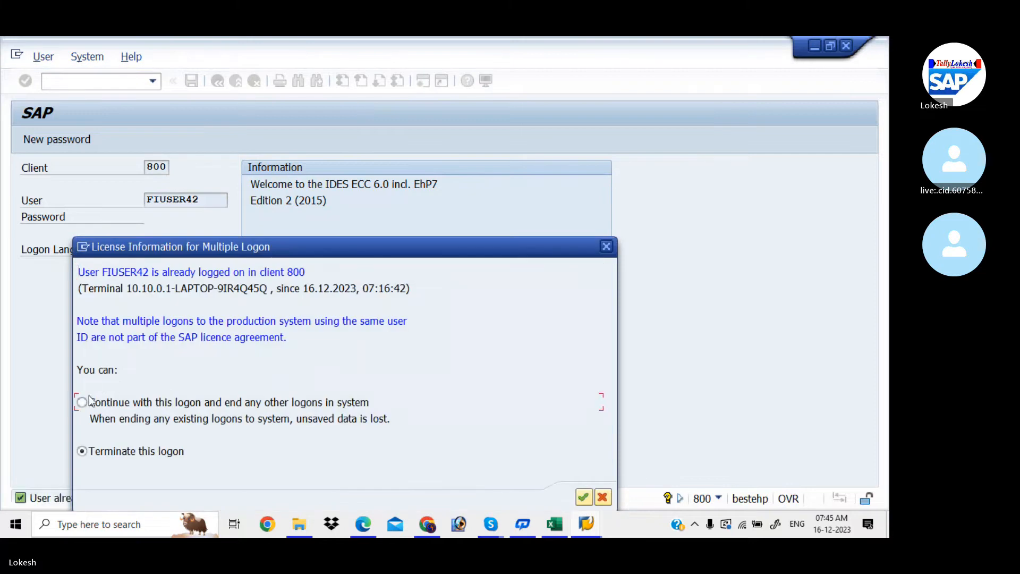
left_click(89, 399)
left_click(584, 496)
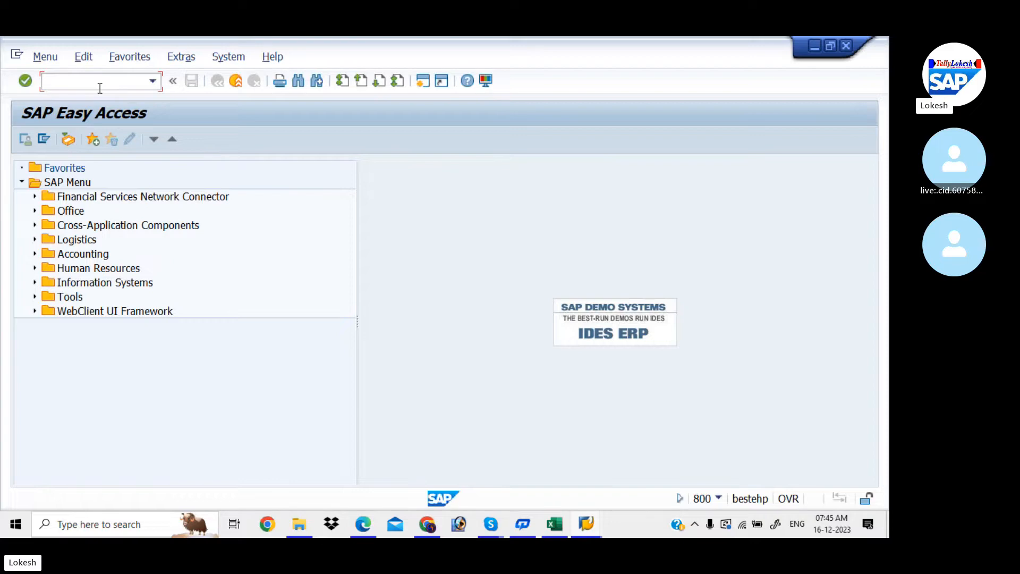
- Run FM_FUNCTION and start creating functional area SALE8
left_click(100, 88)
type("FM")
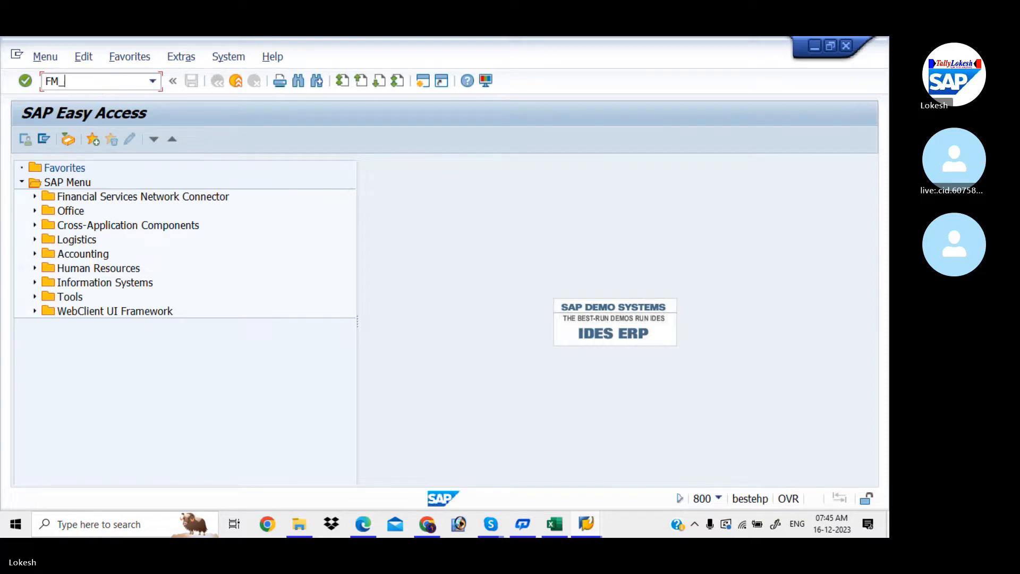
type("_FUNCTION")
key("Return")
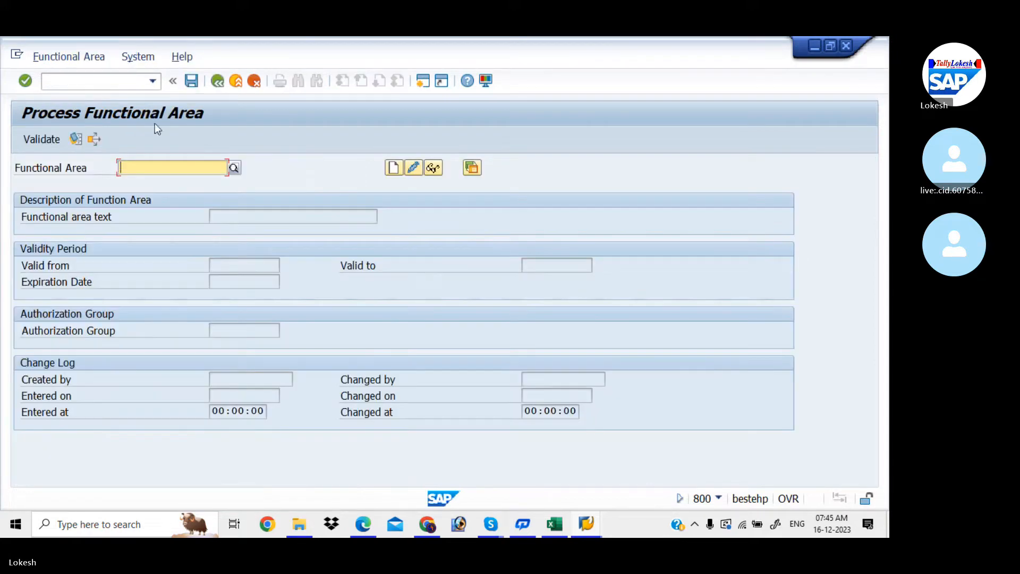
type("SA")
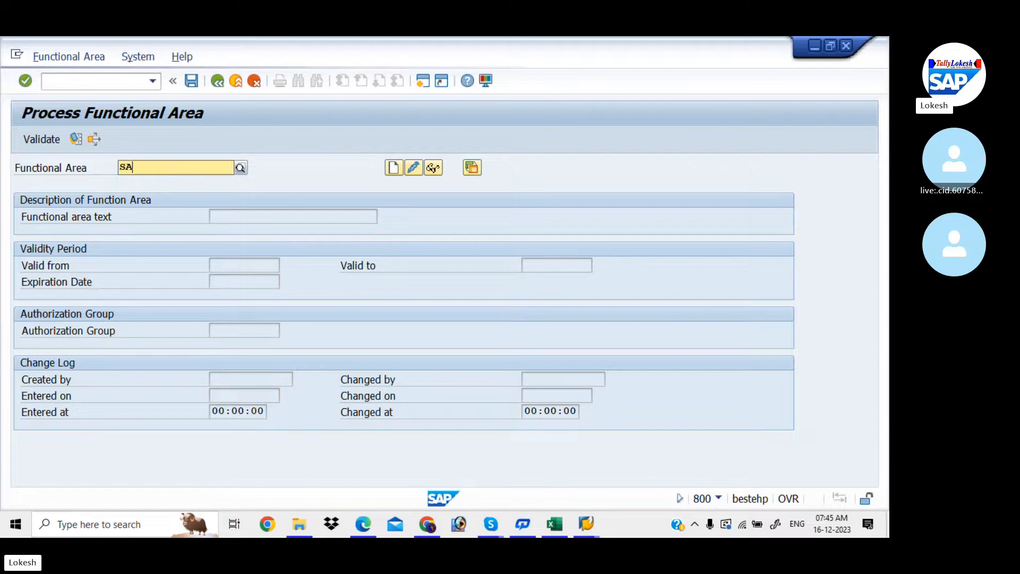
type("LE")
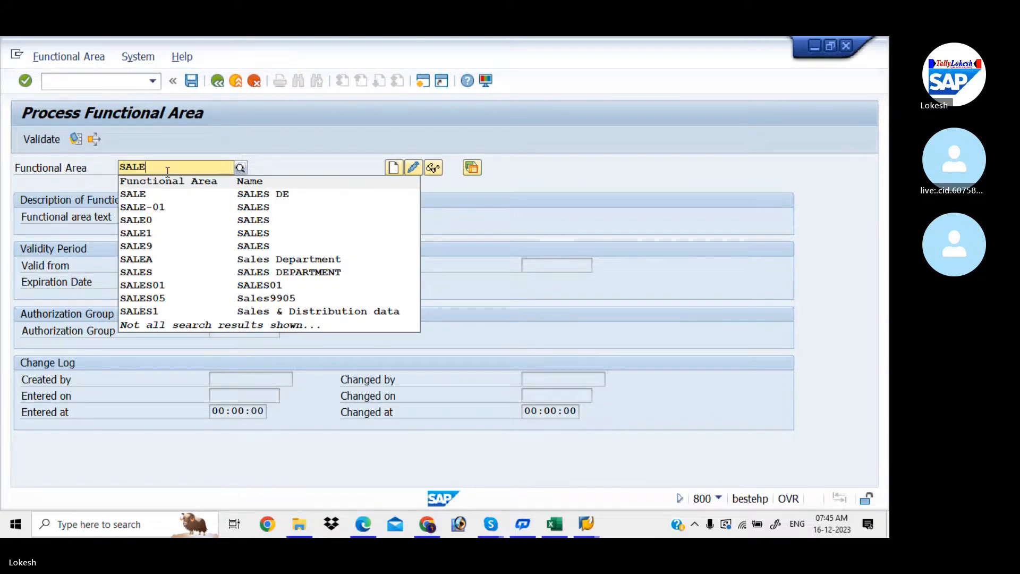
type("8")
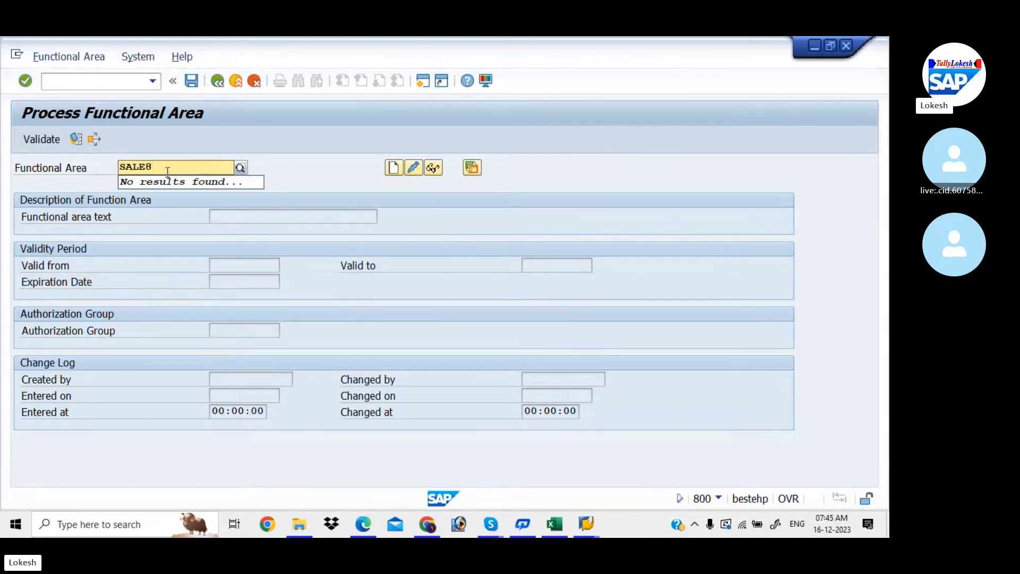
left_click(394, 168)
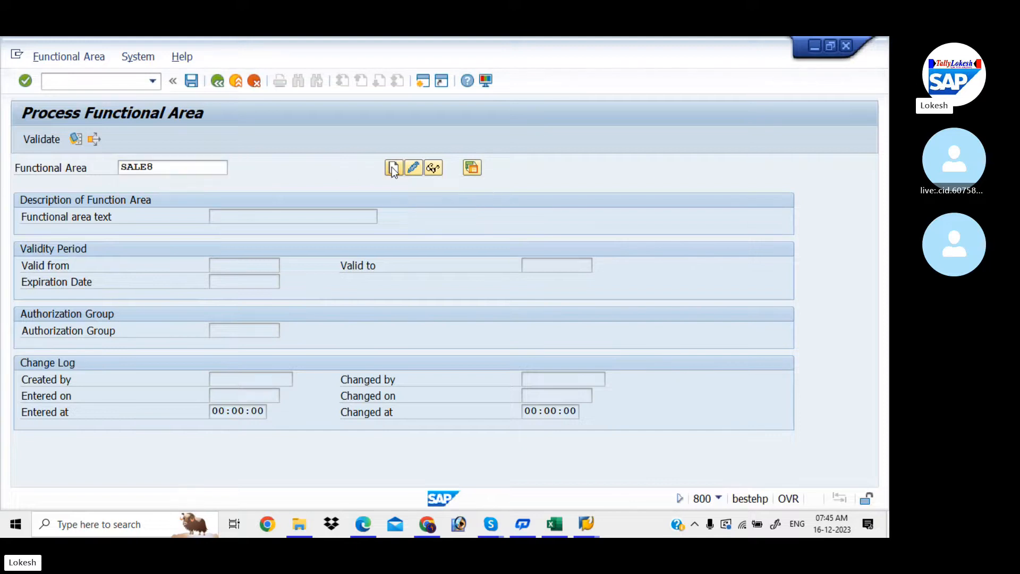
- Give SALE8 text SALES, validity 01.04.2023–31.03.2024, expiration 31.03.2024, and save it
type("S")
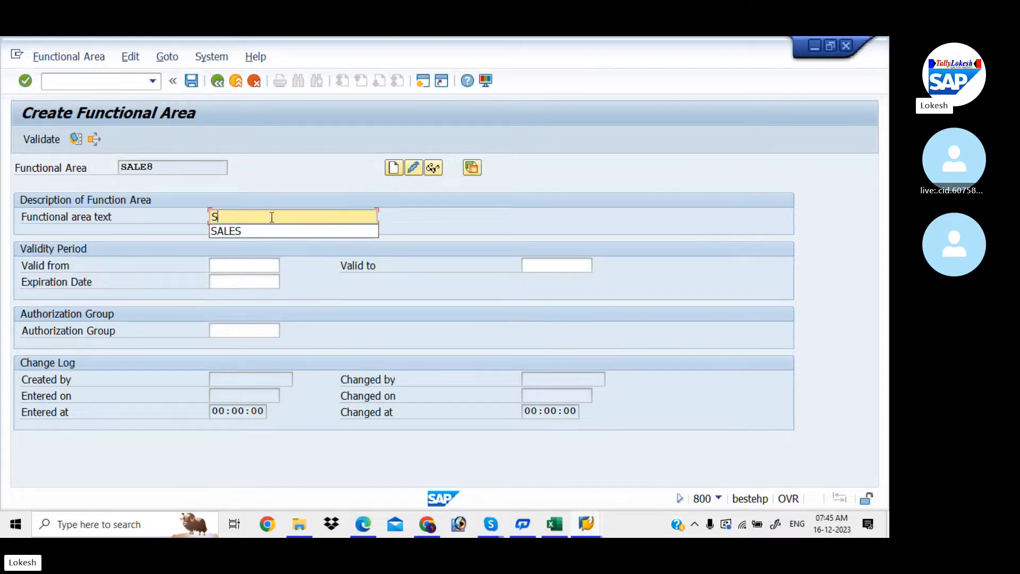
type("ALES")
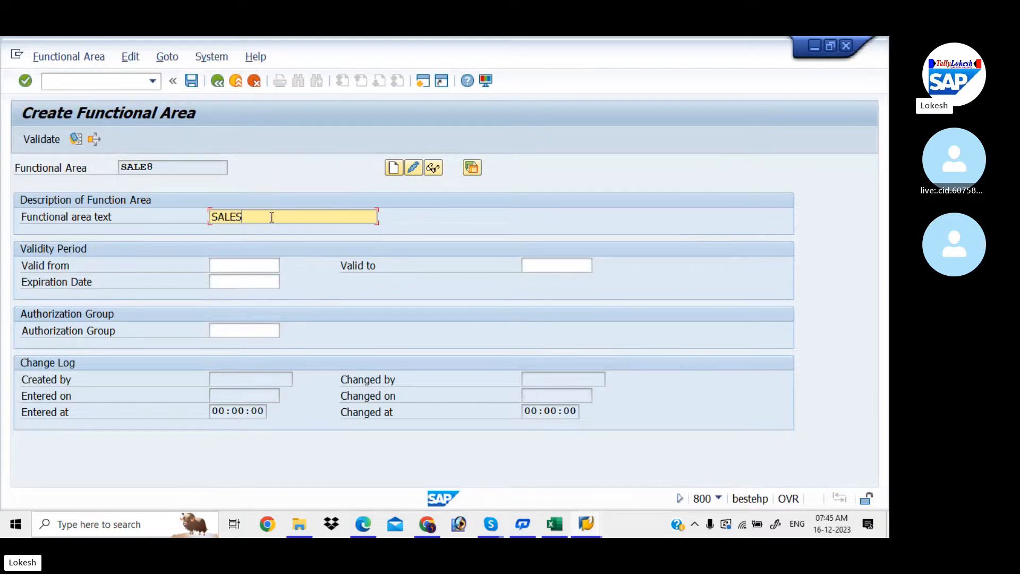
left_click(253, 266)
type("1.04.2023")
key("Down")
key("Tab")
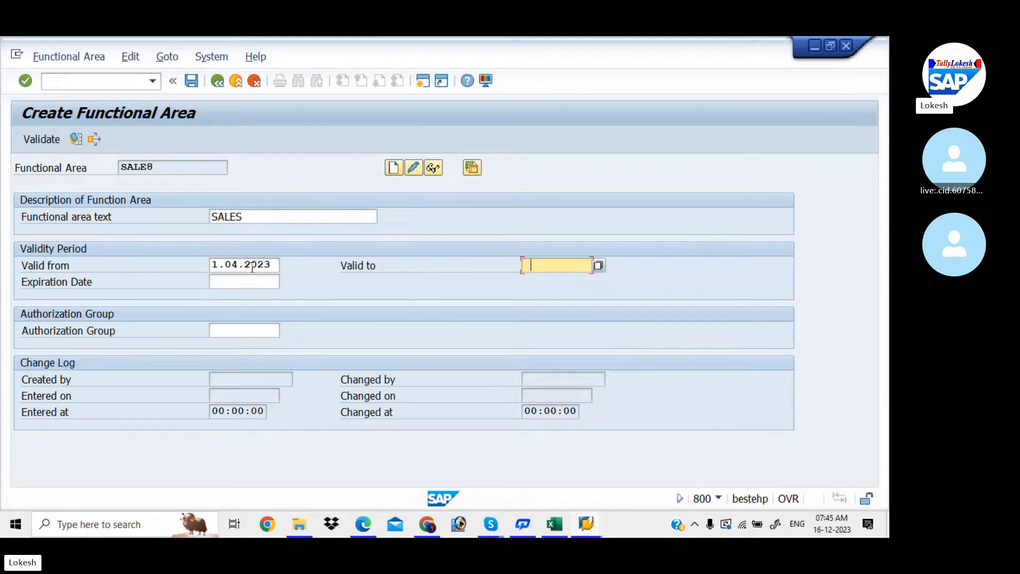
key("Down")
key("Tab")
key("Down")
key("Tab")
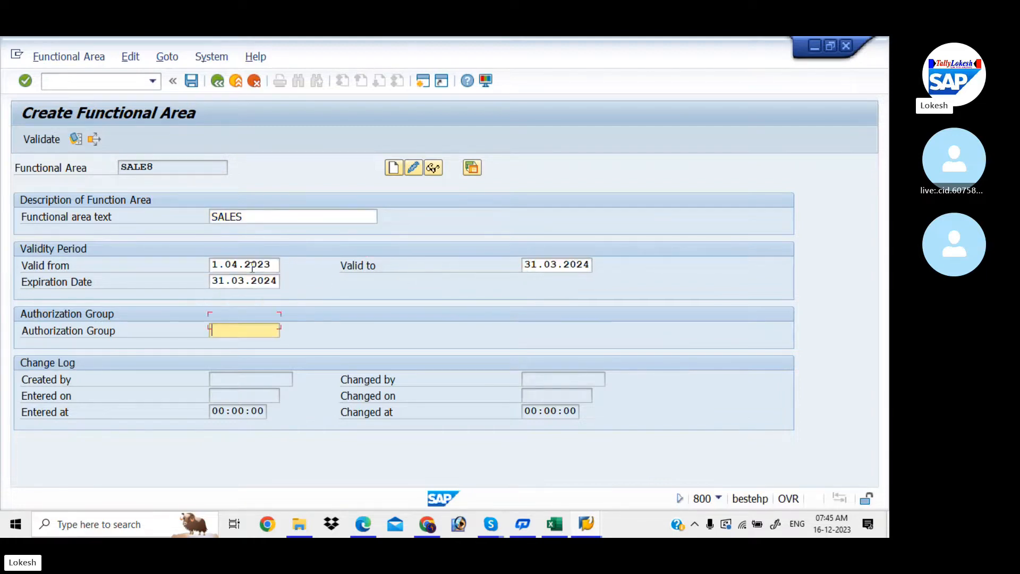
left_click(192, 82)
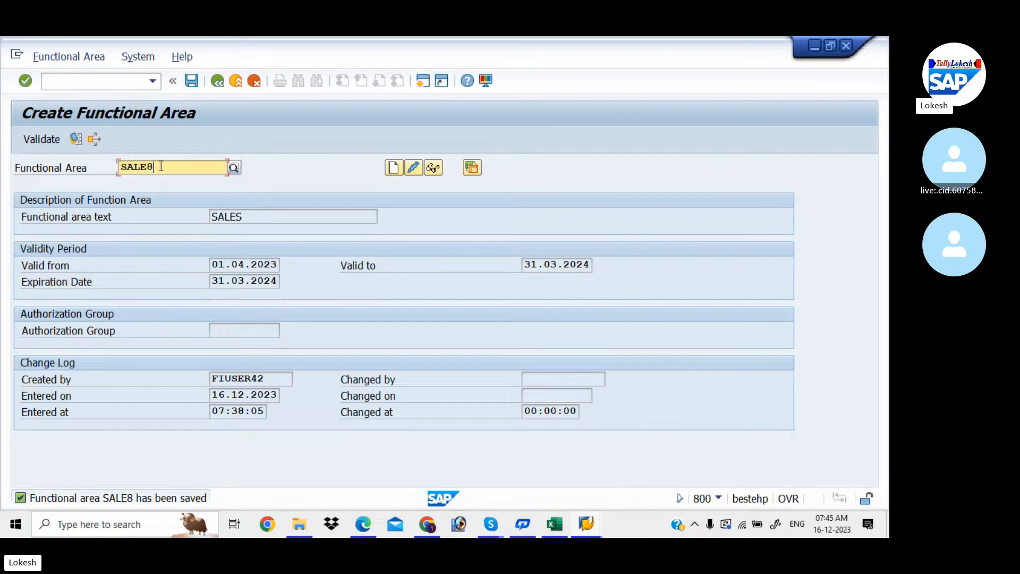
key("BackSpace")
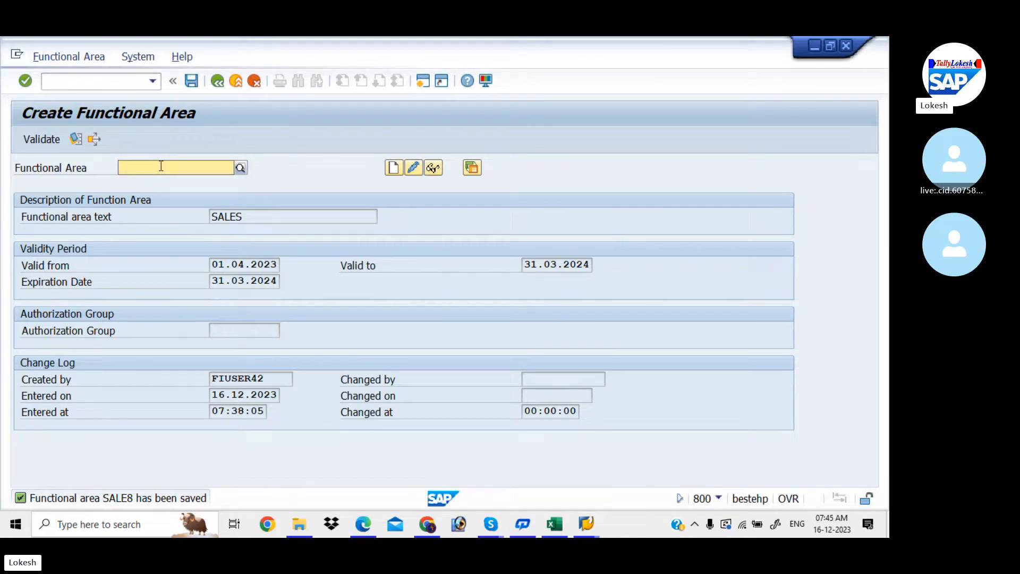
- Start creating functional area RD (R & D) with Valid from 01.04.2023
type("RD")
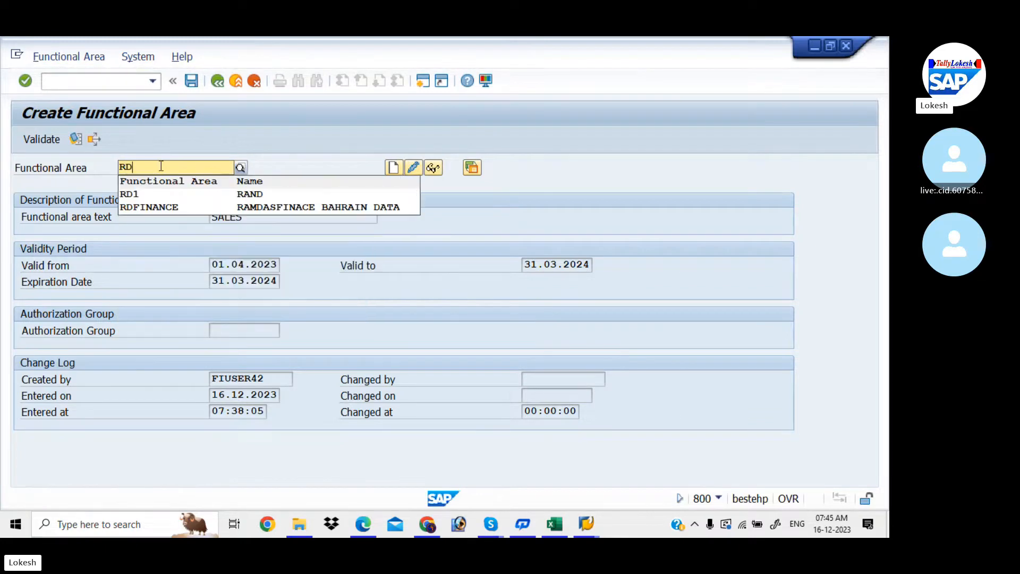
key("Tab")
left_click(392, 174)
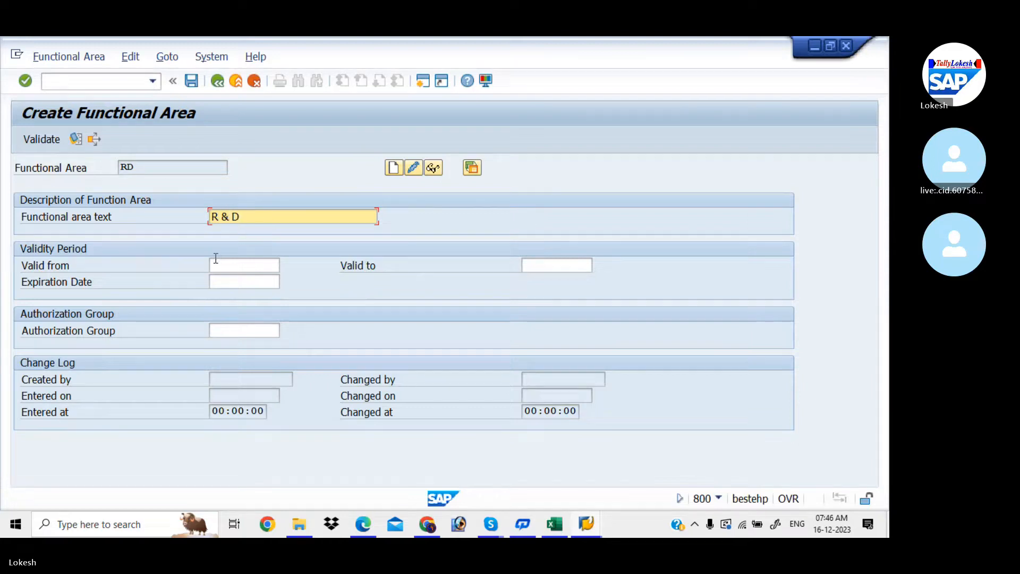
left_click(230, 270)
type("1.04.2023")
key("Down")
key("Tab")
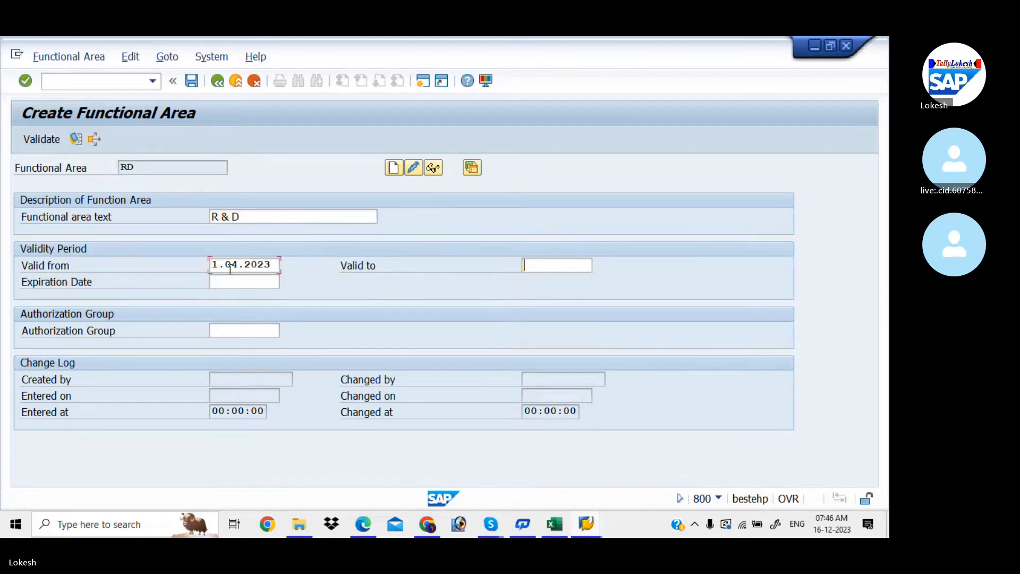
- Set RD's Valid to and expiration dates to 31.03.2024 and save it
key("space")
key("Down")
key("Tab")
key("space")
key("Down")
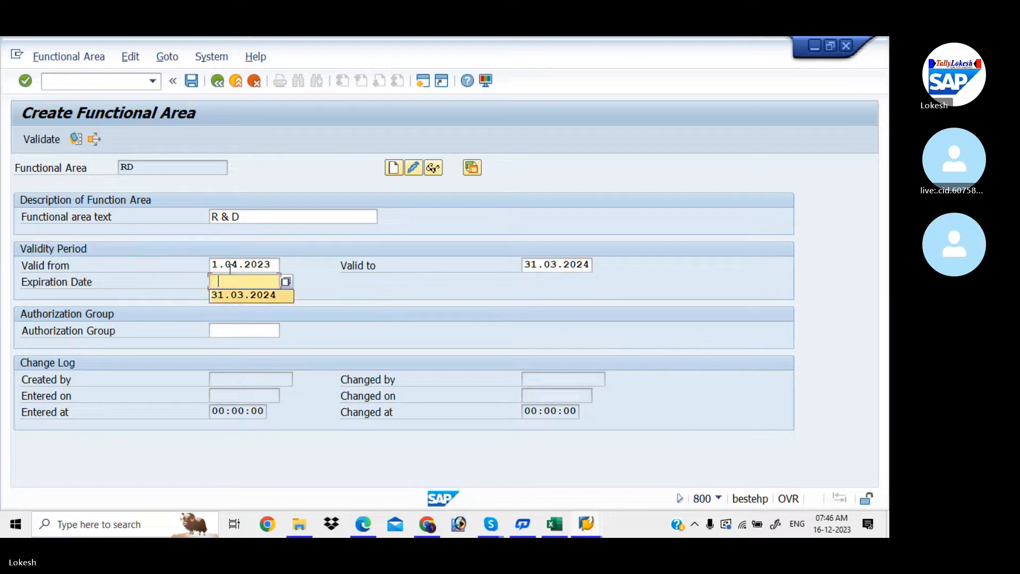
key("Tab")
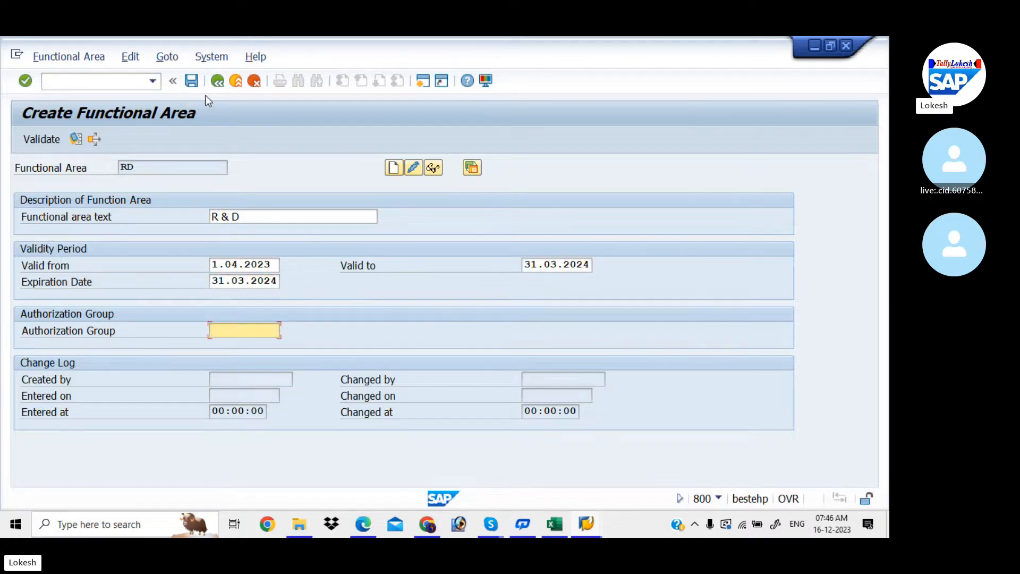
left_click(192, 80)
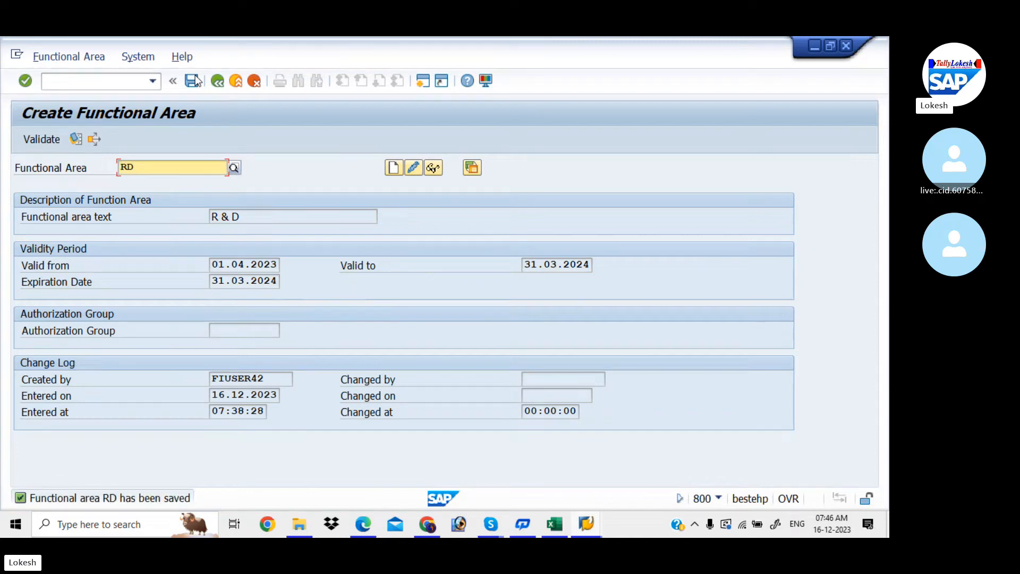
left_click(126, 83)
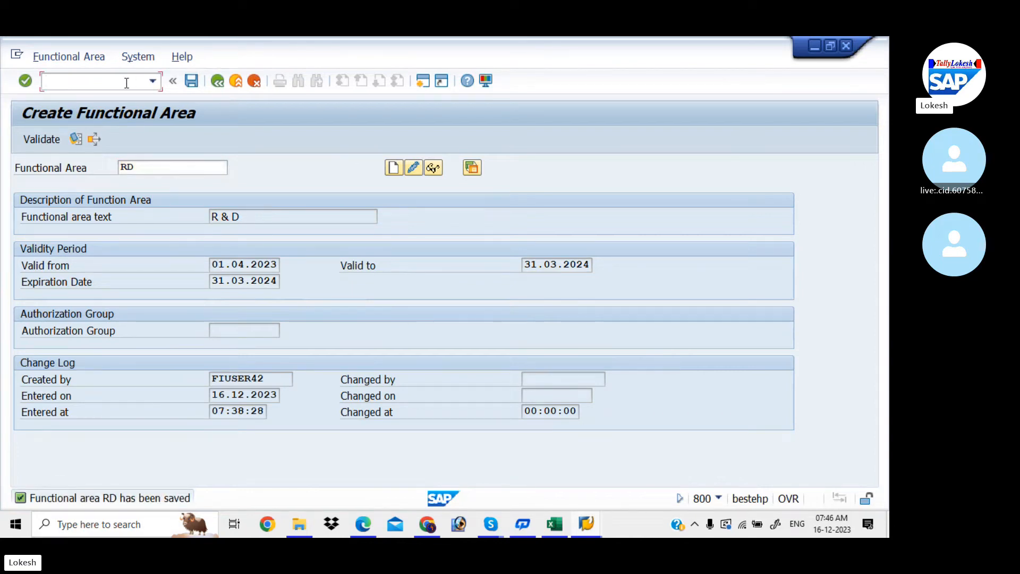
- Open the SAP Reference IMG via SPRO and expand Enterprise Structure
key("Return")
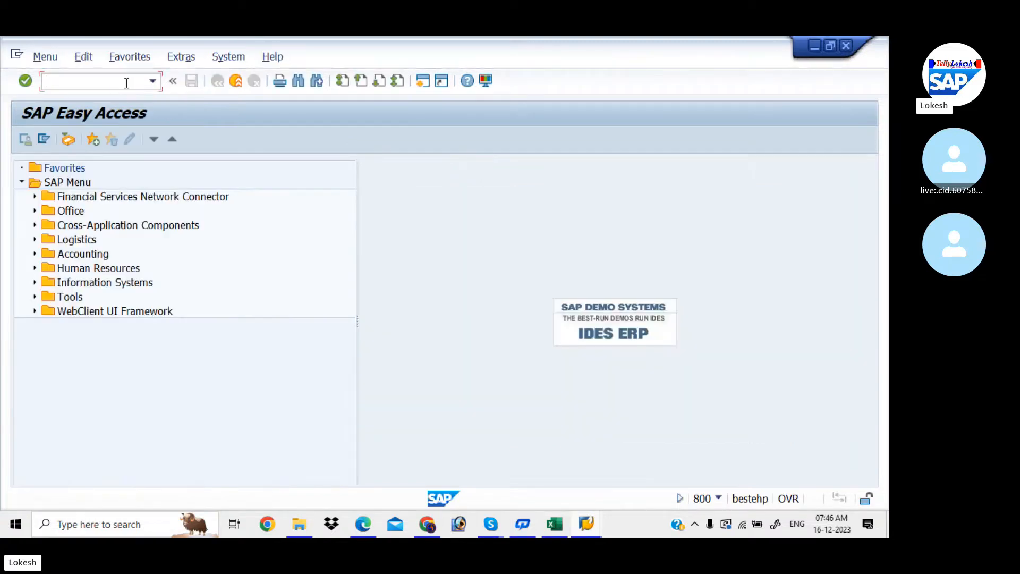
type("SPRO")
key("Return")
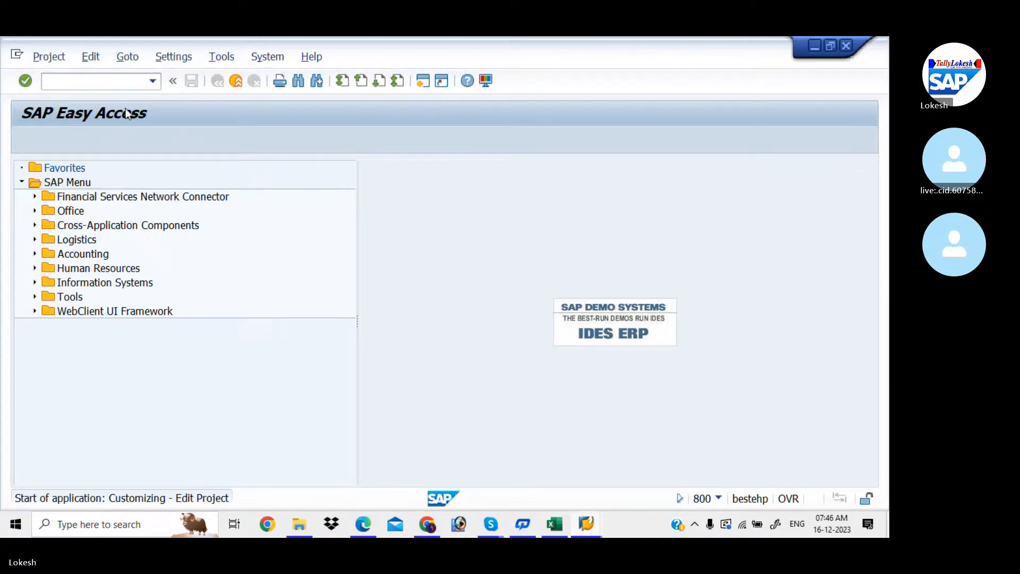
left_click(103, 141)
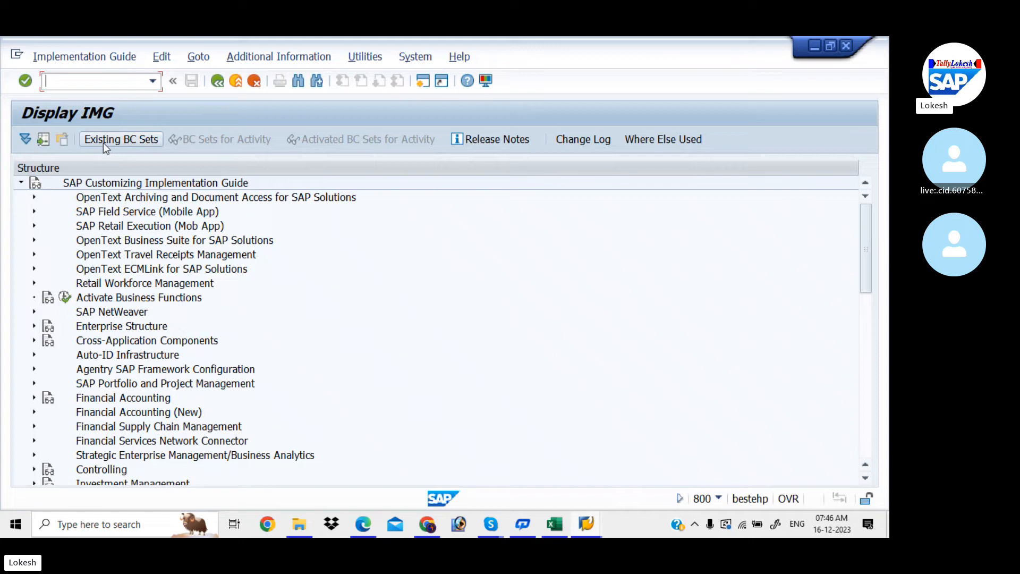
left_click(34, 326)
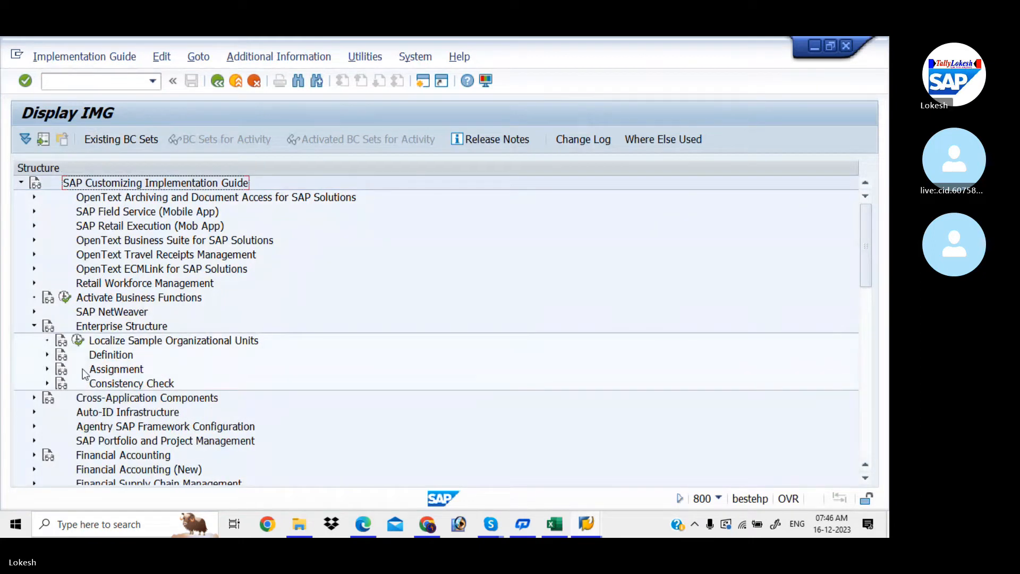
- Look up Maintain Financial Management Area's transaction code OF01 in the Excel sheet
left_click(555, 525)
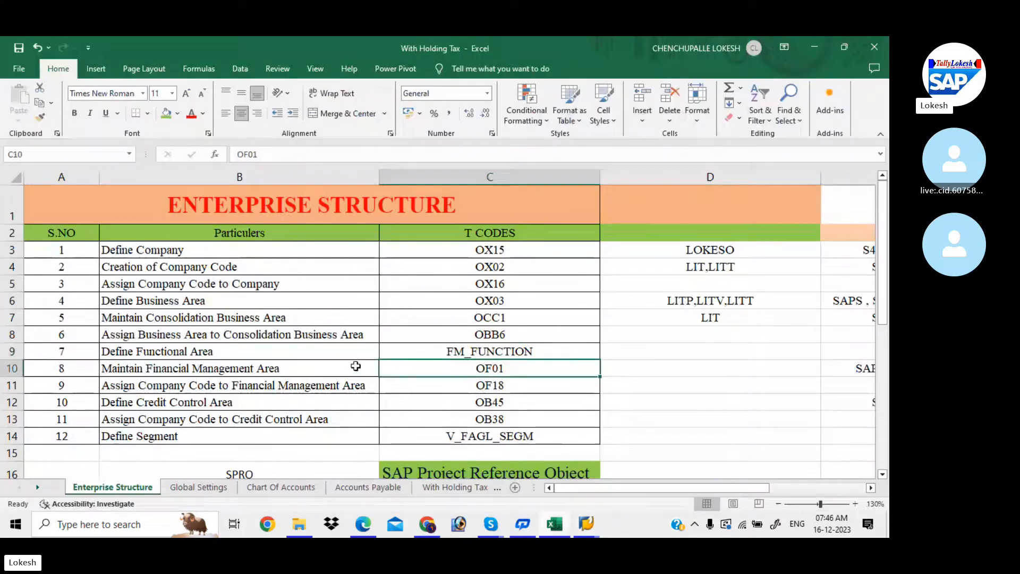
left_click(298, 364)
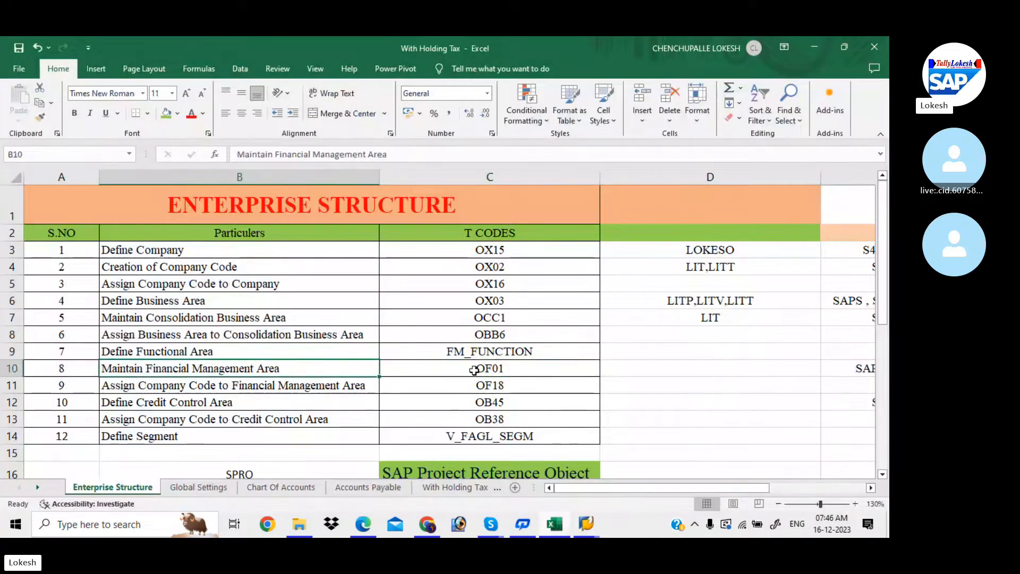
left_click(496, 372)
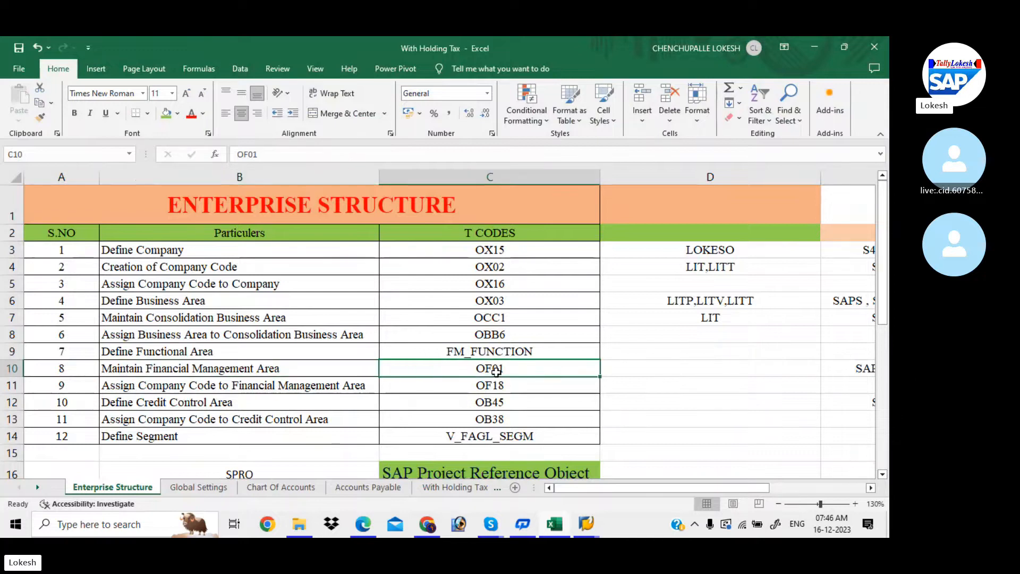
key("alt+Tab")
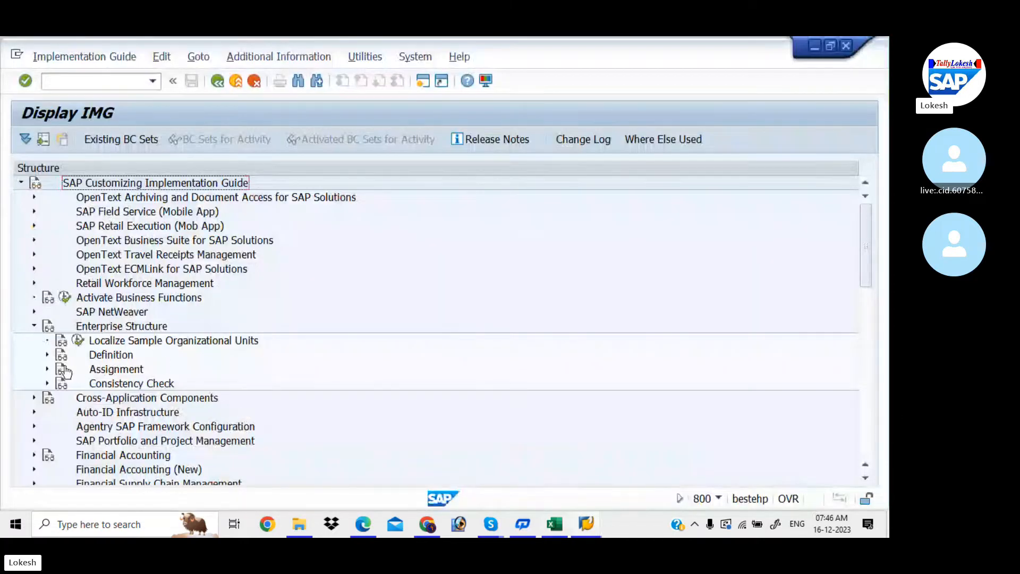
- Open Maintain FM Area New Entries under Definition > Financial Accounting, then view the PDF notes
left_click(46, 354)
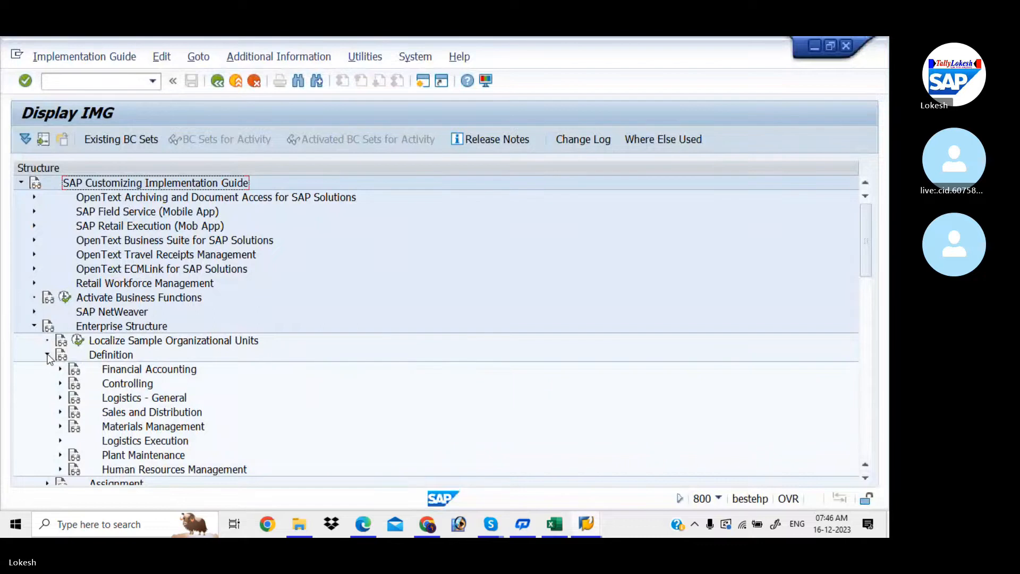
left_click(60, 369)
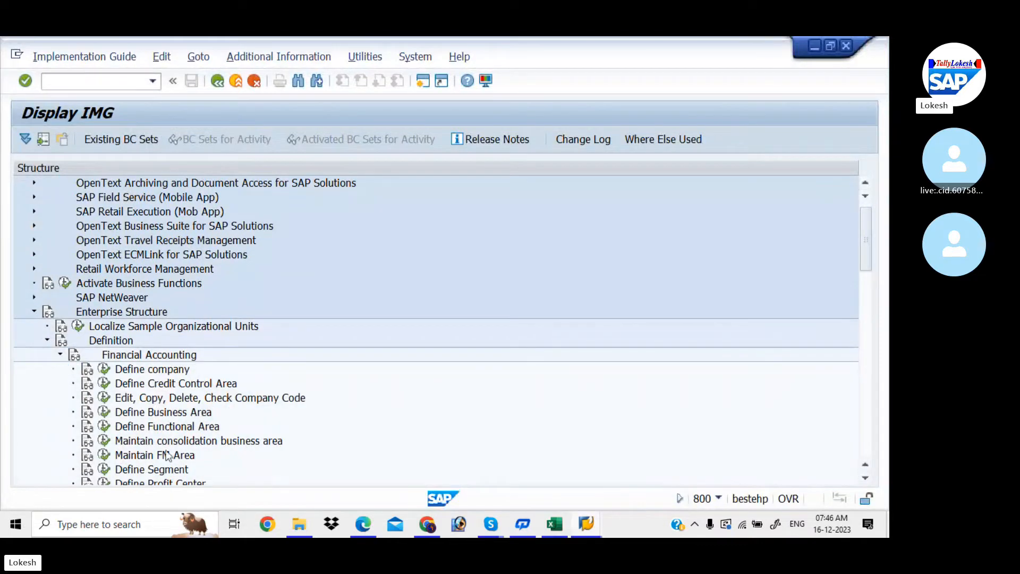
left_click(104, 455)
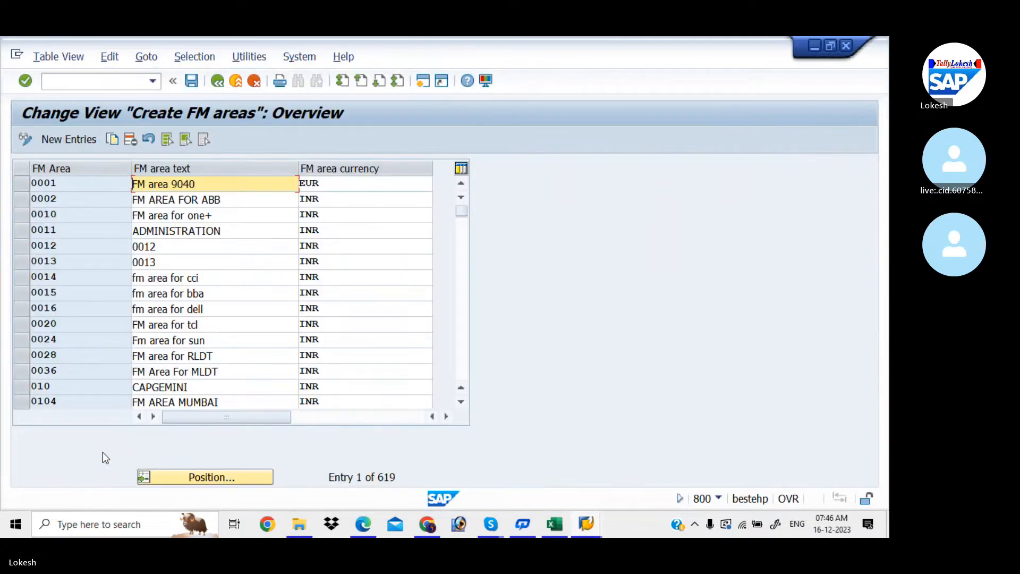
left_click(83, 146)
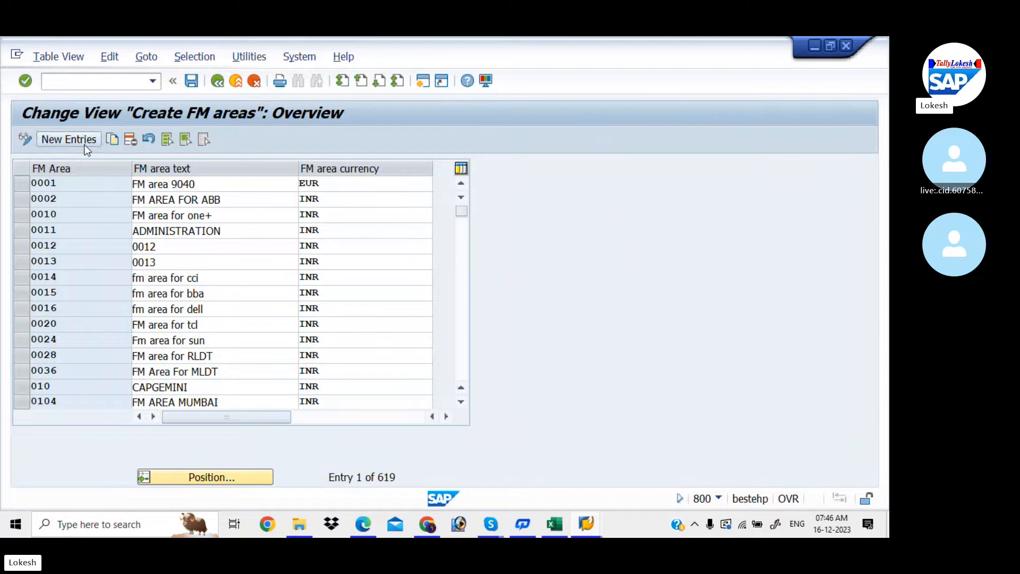
left_click(363, 524)
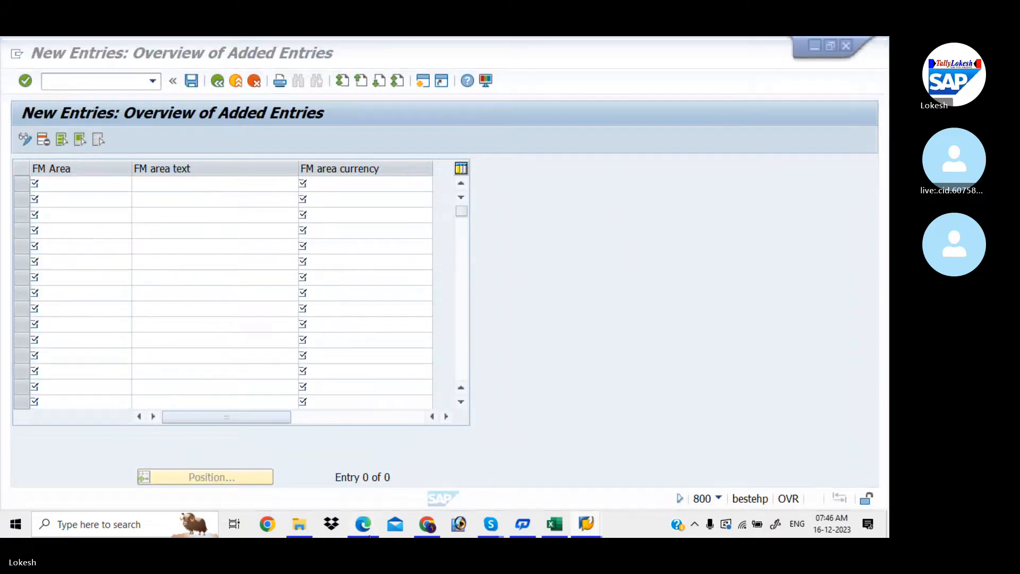
scroll(422, 379, "down", 10)
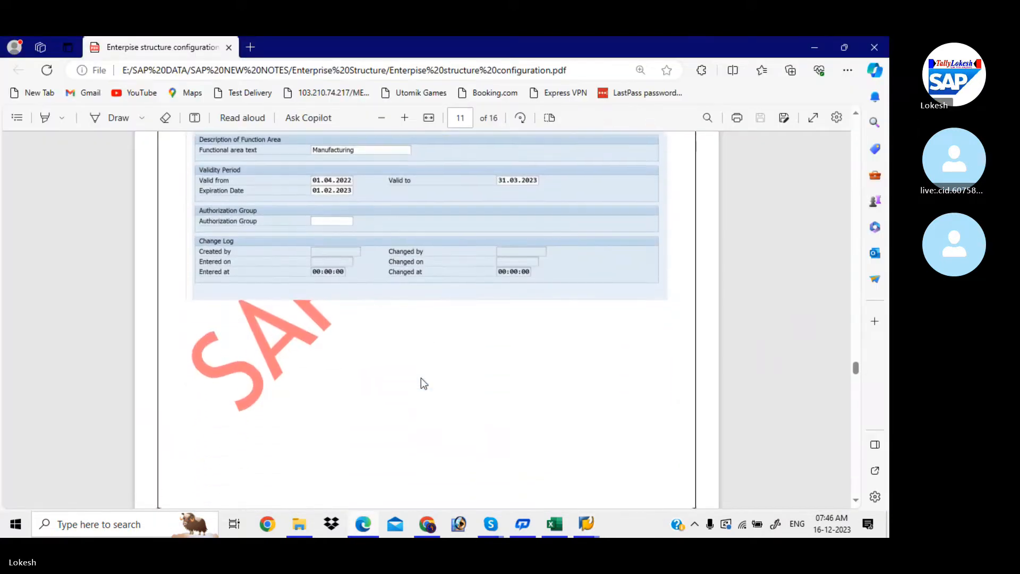
- Scroll the PDF notes to section 8, Maintain Financial Management Area, then return to SAP's new entries
scroll(421, 379, "down", 6)
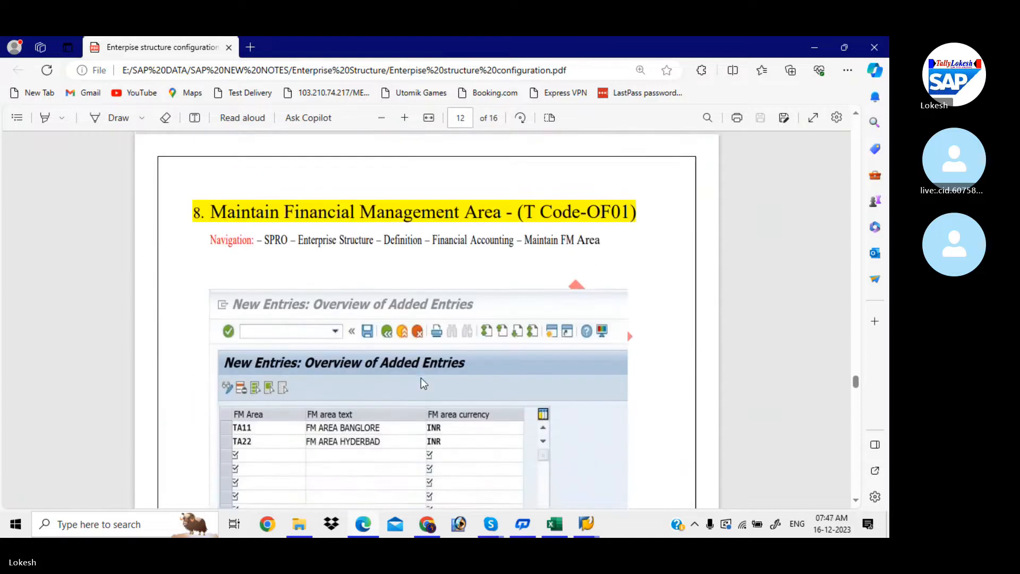
scroll(421, 378, "down", 1)
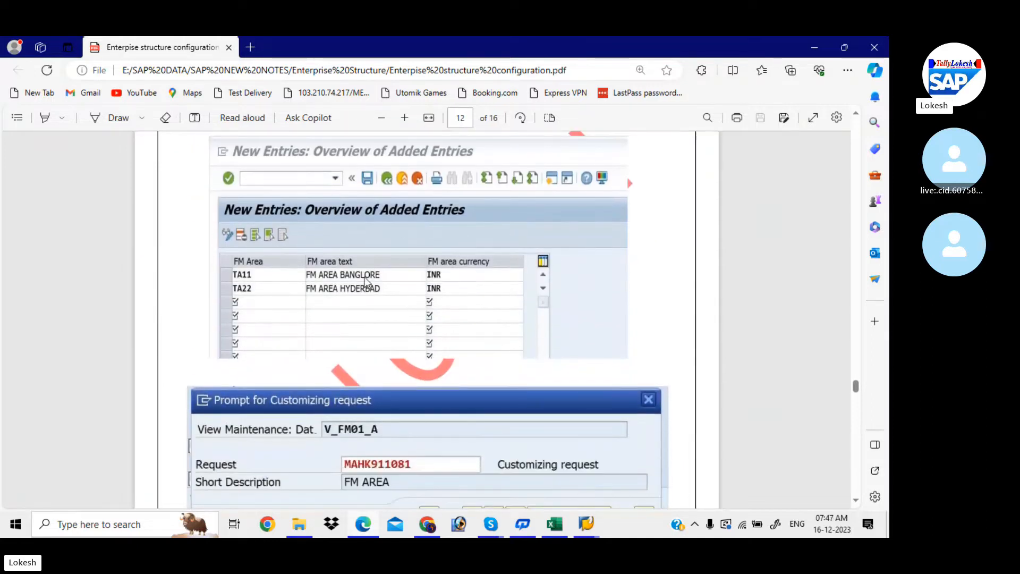
scroll(356, 271, "up", 1)
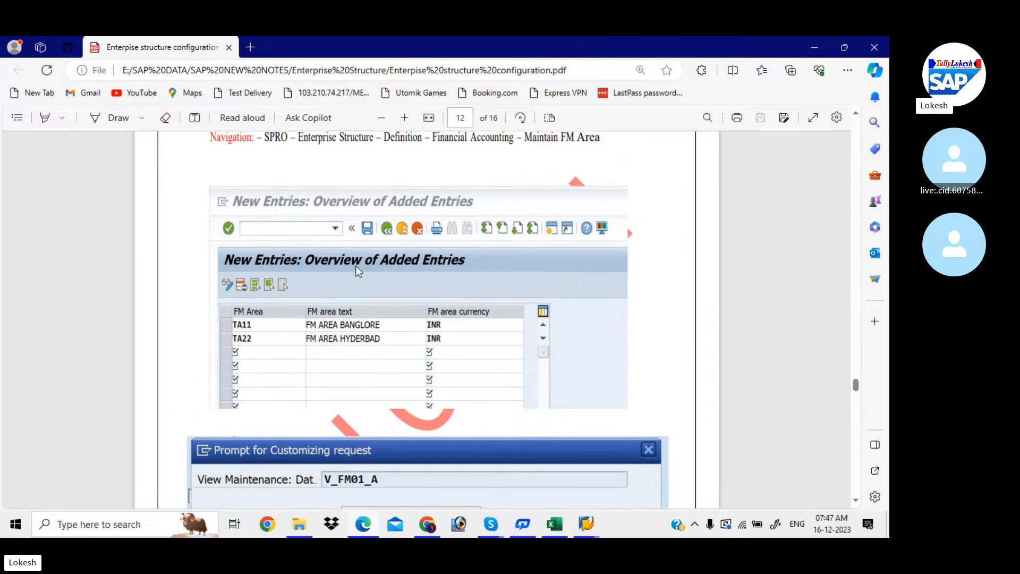
key("alt+Tab")
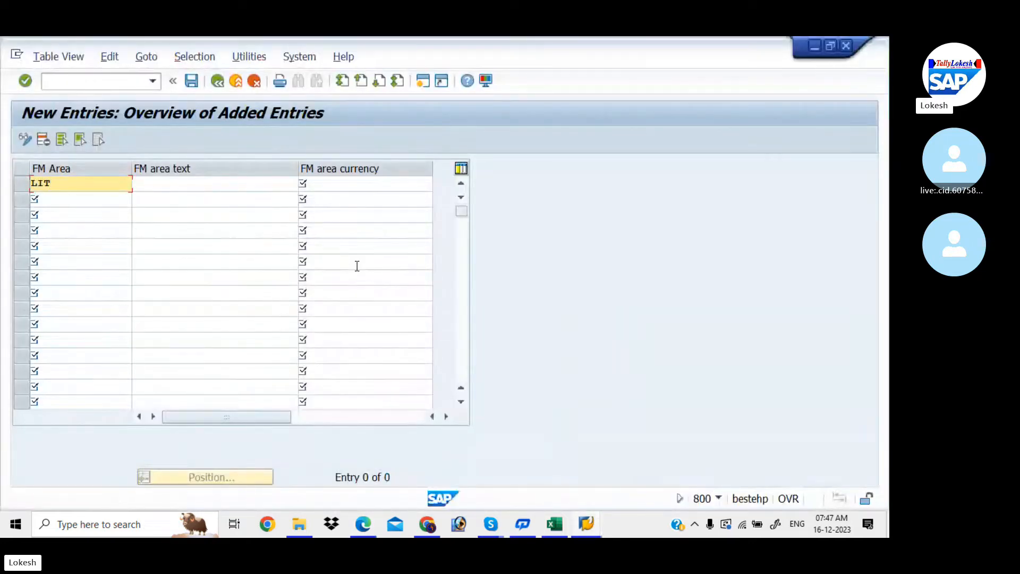
- Give FM area LIT the text 'FM Area for FINANCE' and currency INR
key("Tab")
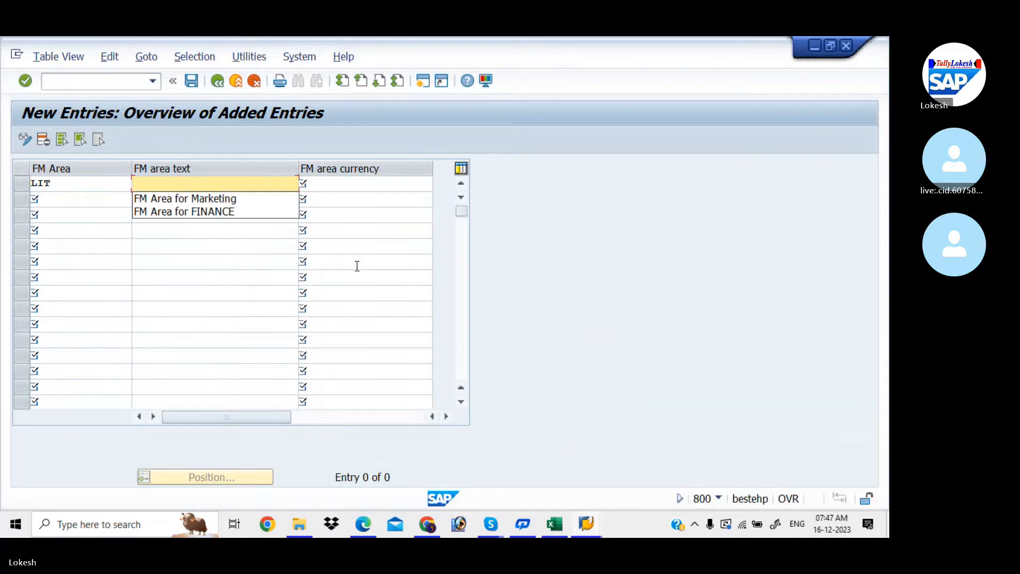
key("Down")
key("Down")
key("Return")
key("Tab")
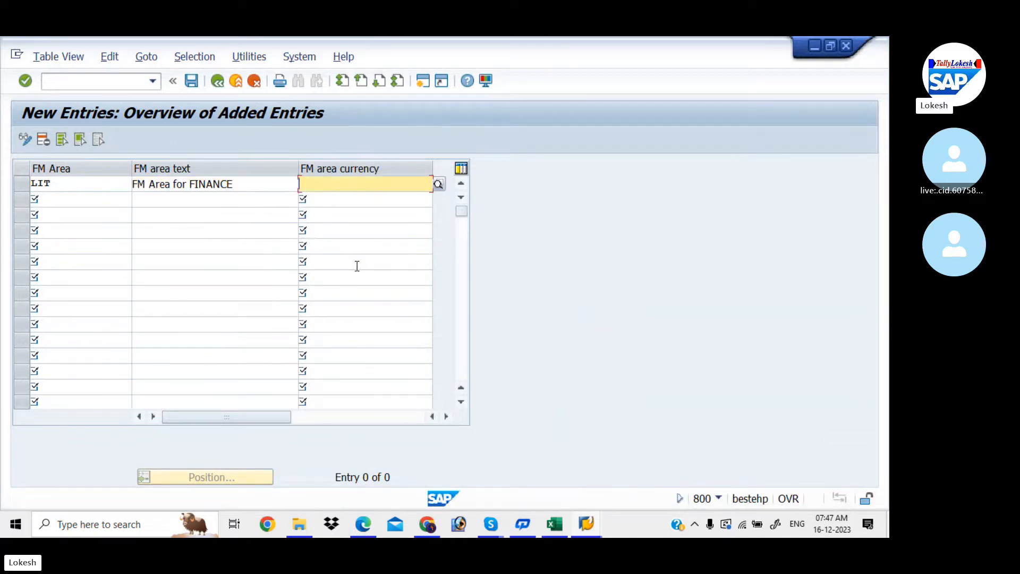
key("Down")
key("Return")
key("Tab")
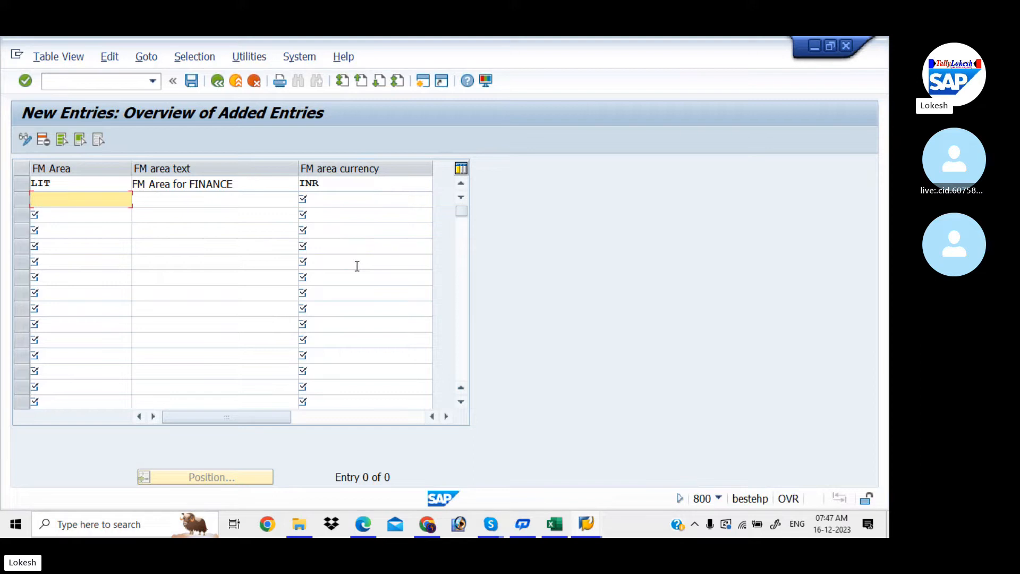
- Add a second FM area LIT1 with text 'FM Area for Marketing' and currency INR
type("LIT1")
key("Tab")
key("space")
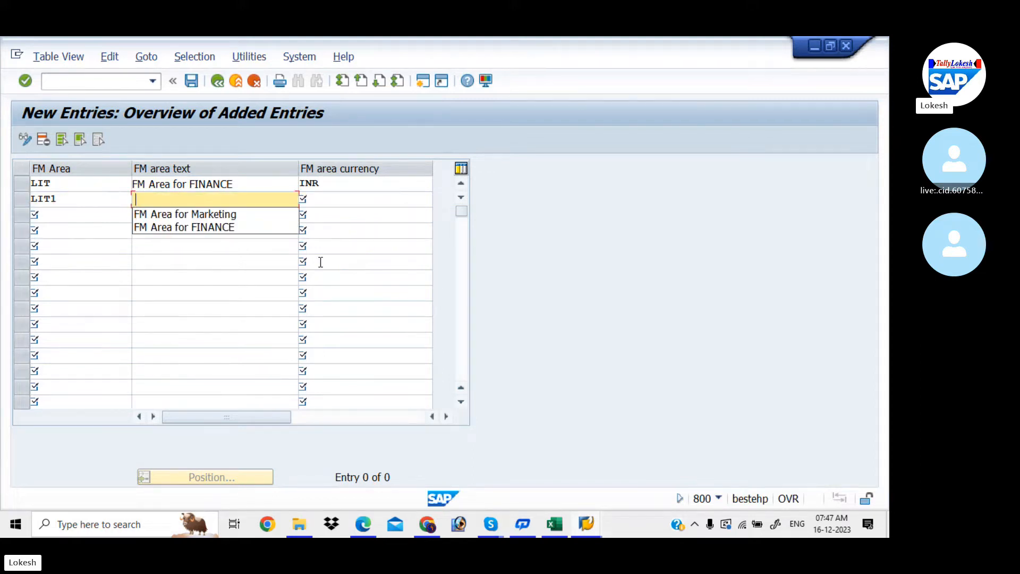
key("Down")
key("Tab")
key("space")
key("Down")
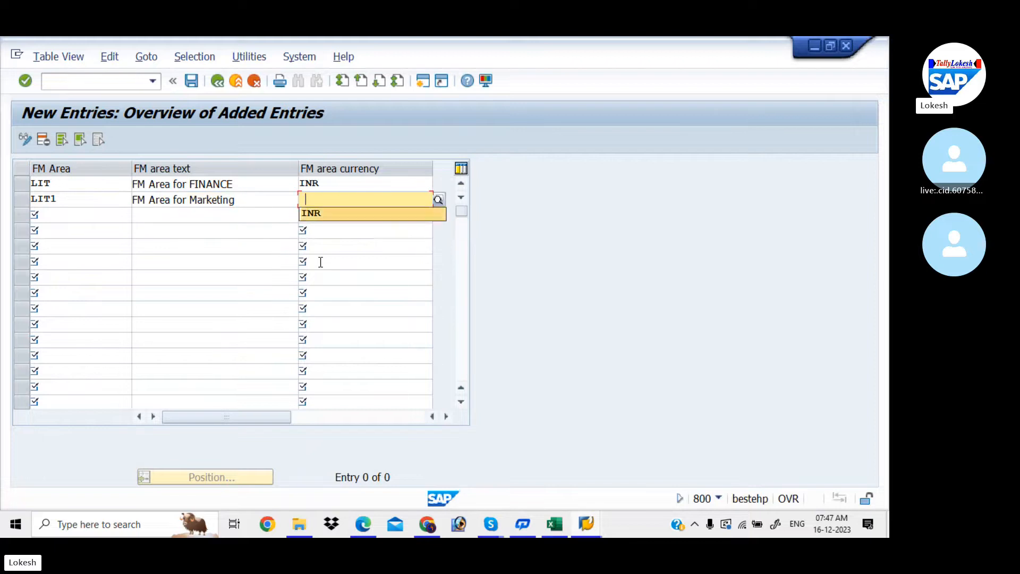
key("Tab")
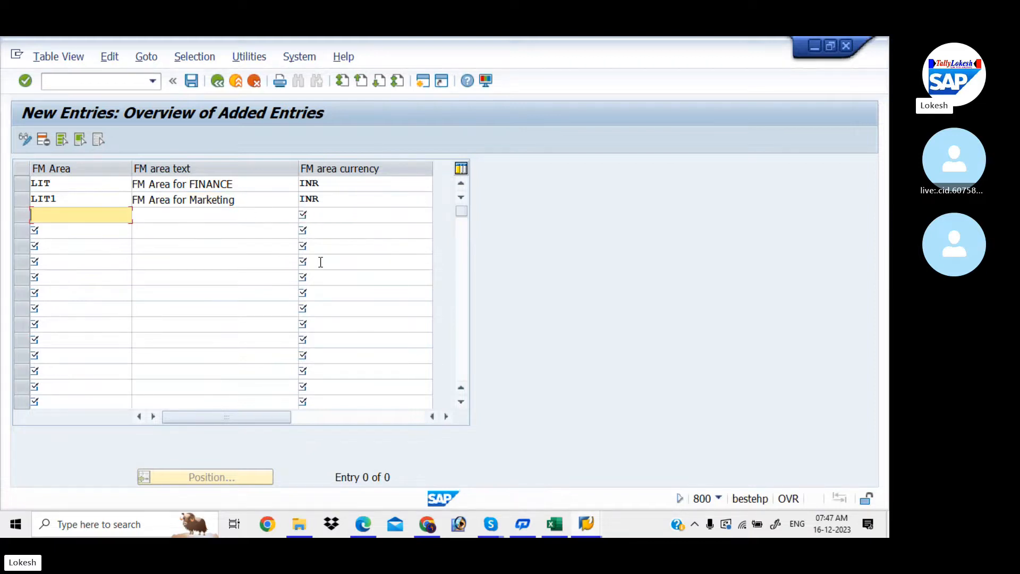
- Save the entries and rework the duplicate second key, trying LIT2 instead of LIT1
left_click(197, 82)
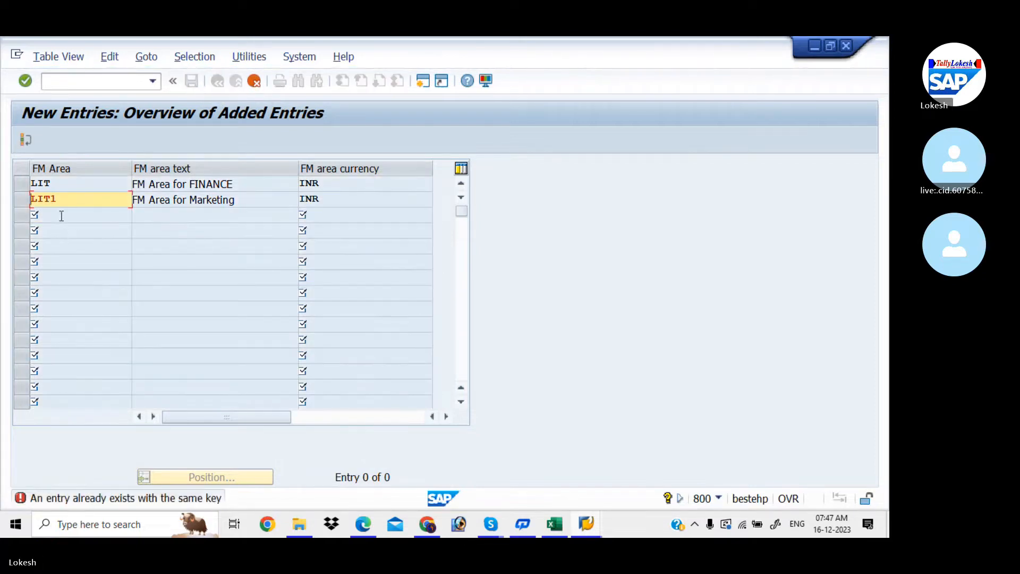
key("BackSpace")
type("2")
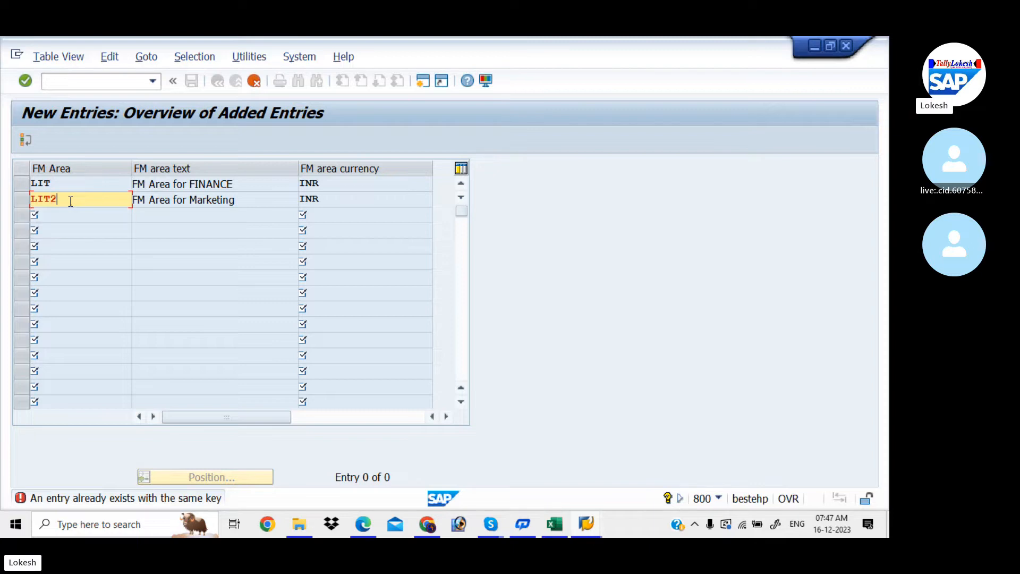
key("Return")
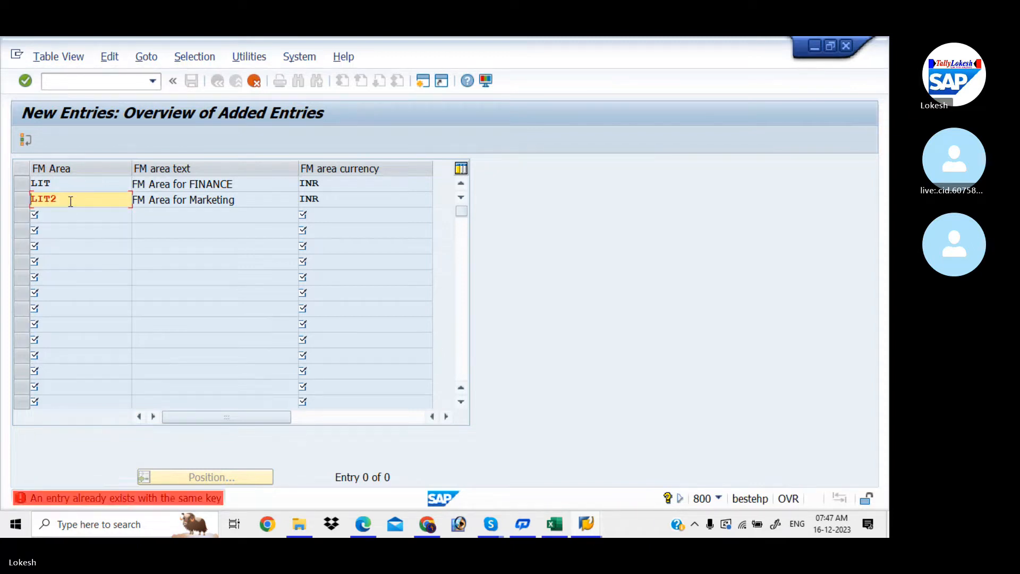
key("BackSpace")
- Change the second FM area key to LIT8, save, and start a new customizing request
type("8")
key("Return")
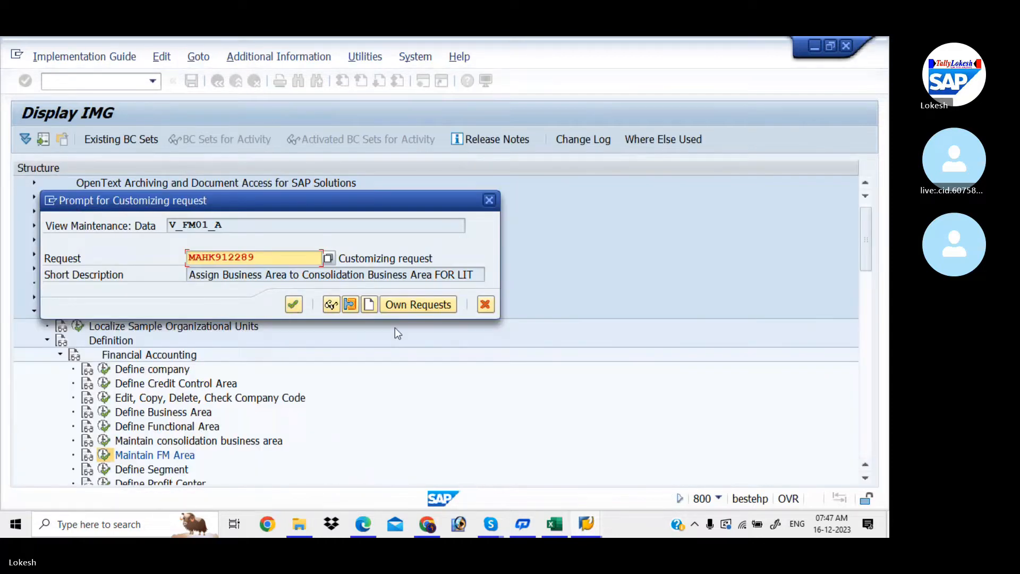
left_click(369, 305)
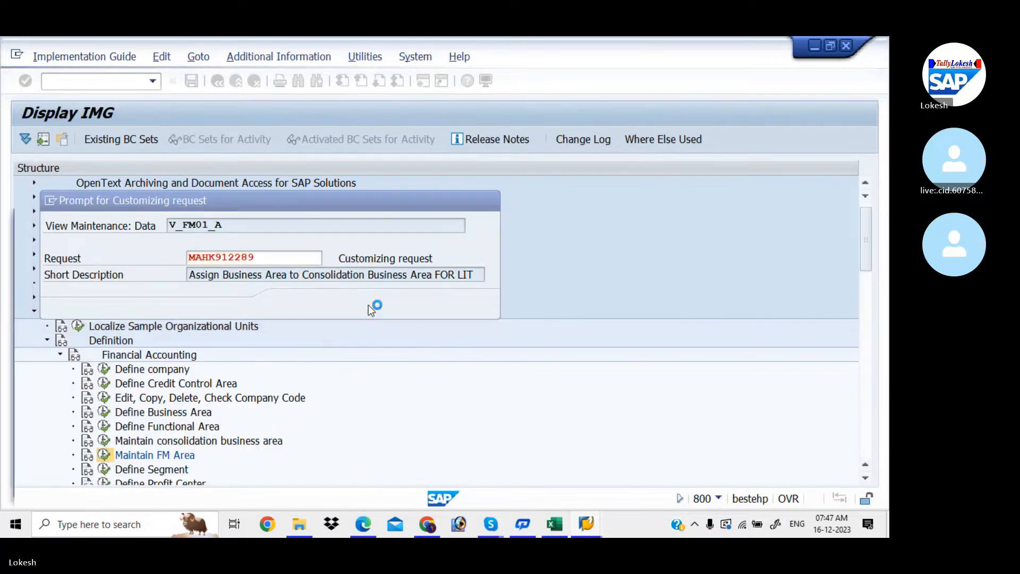
- Title the request 'Maintain Financial Management Area FOR LIT', copying the text from the spreadsheet, and save it
left_click(554, 524)
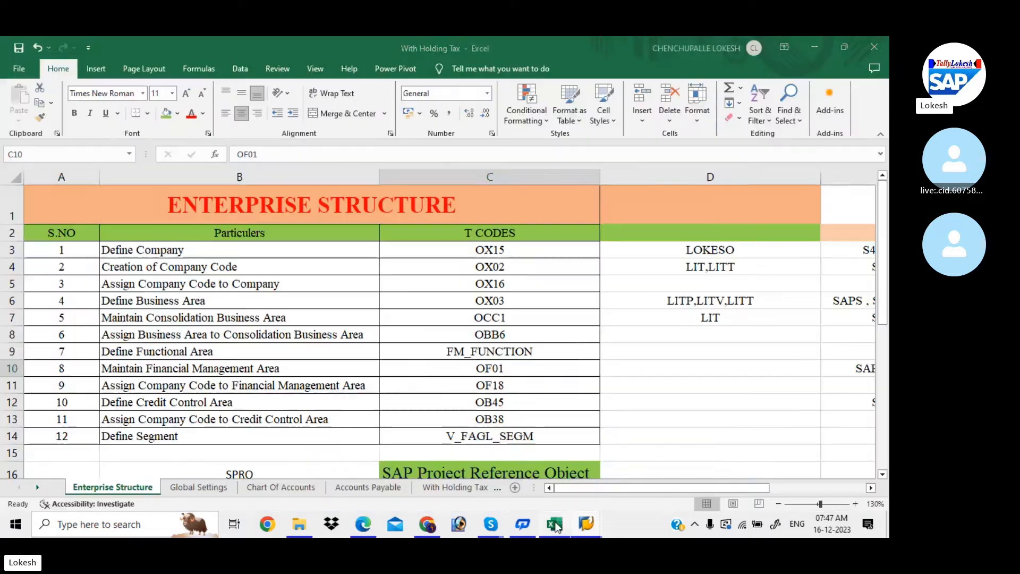
left_click(300, 367)
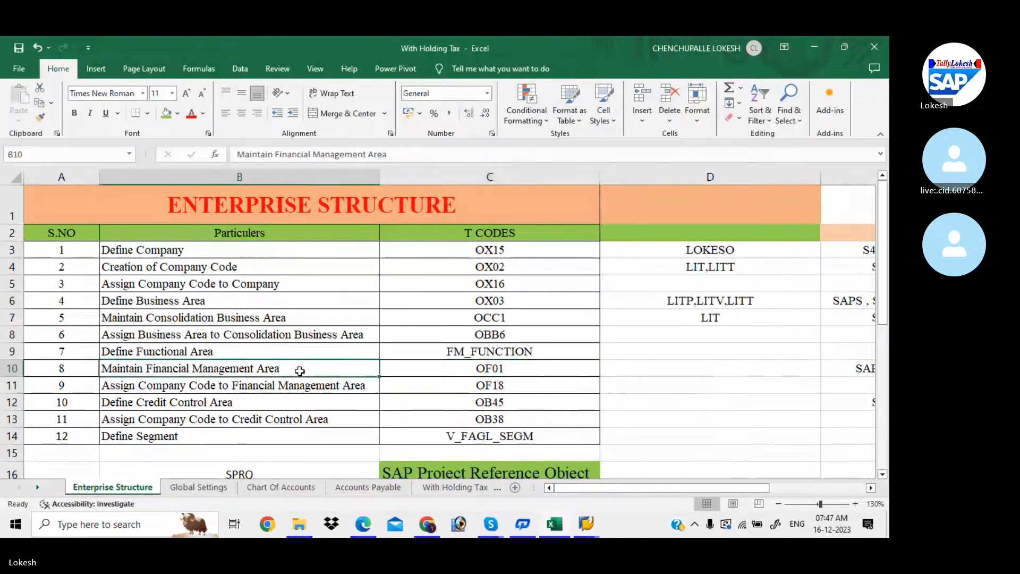
key("ctrl+c")
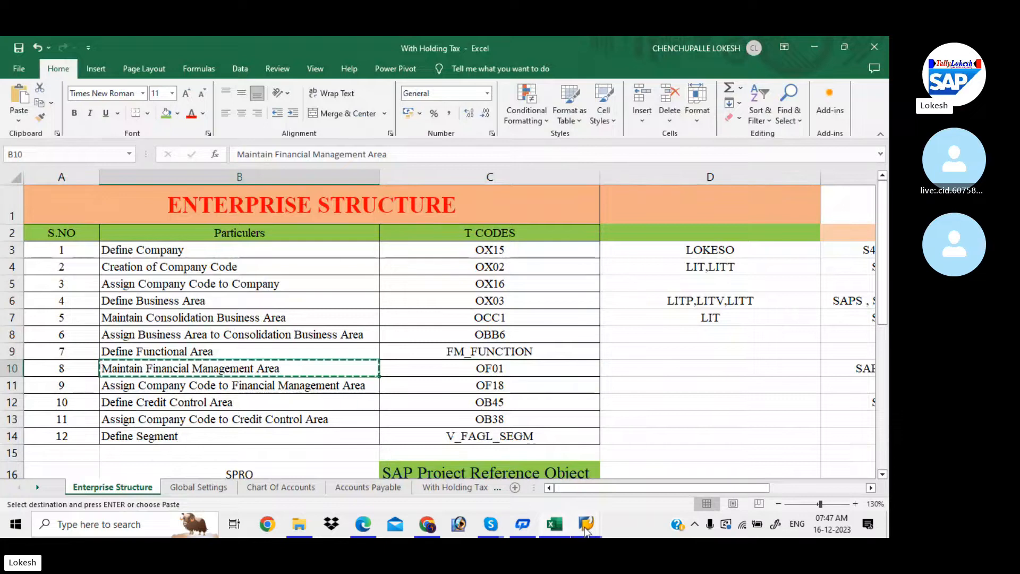
mouse_move(586, 527)
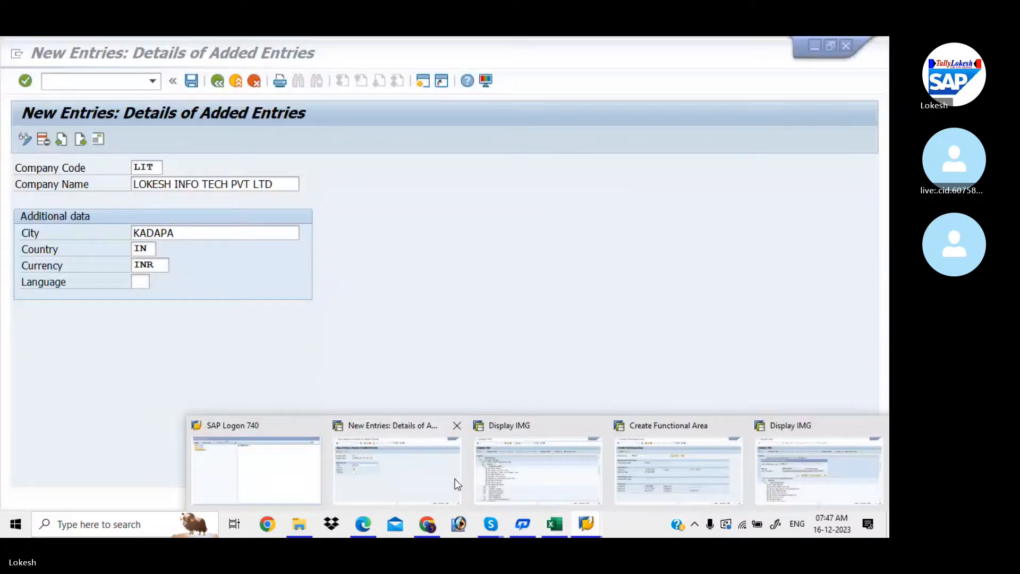
mouse_move(732, 483)
left_click(818, 470)
key("ctrl+v")
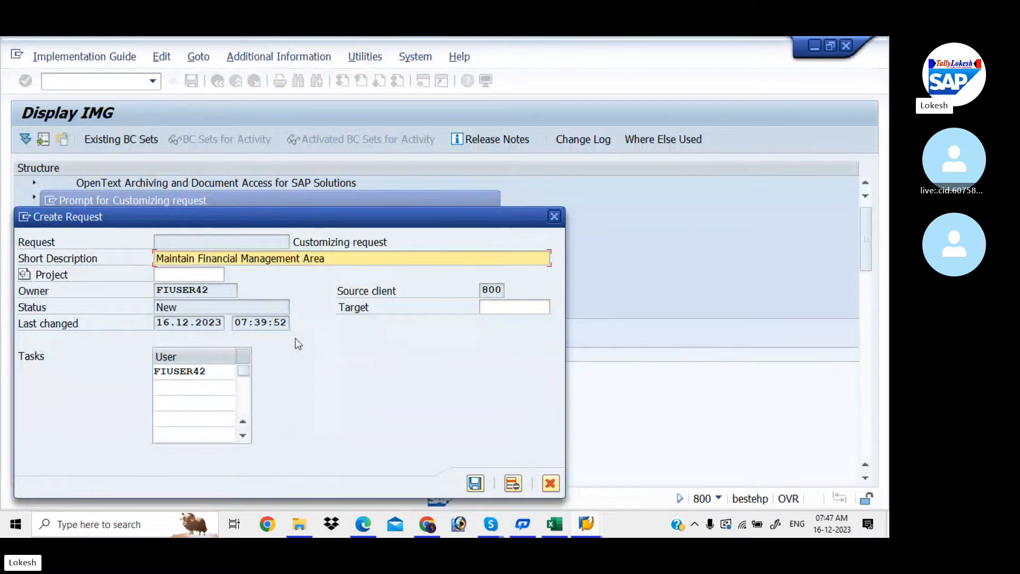
type("FOR LIT")
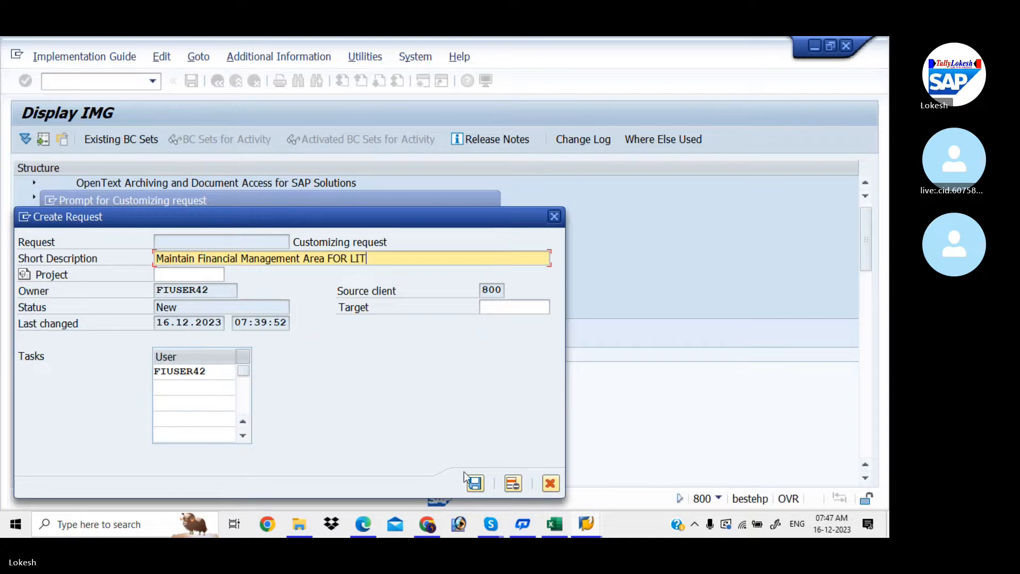
left_click(475, 484)
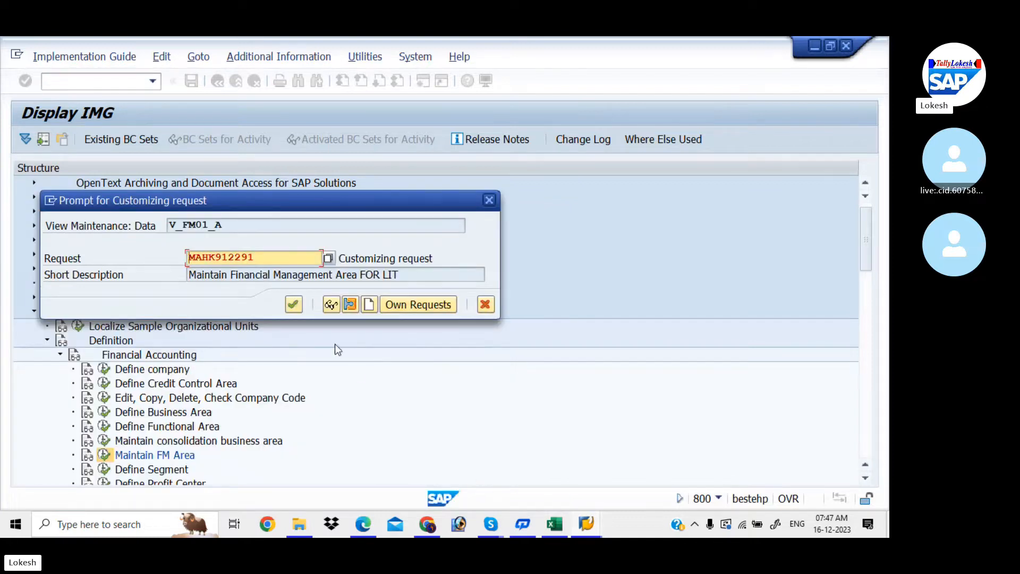
- Confirm the request to save the FM areas and note the next activity in the workbook
left_click(289, 308)
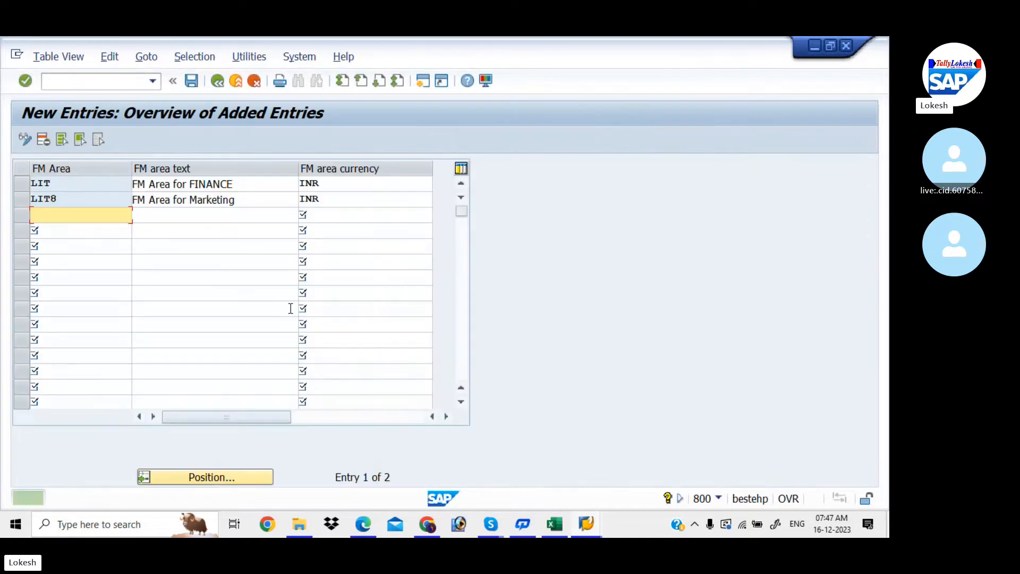
left_click(553, 519)
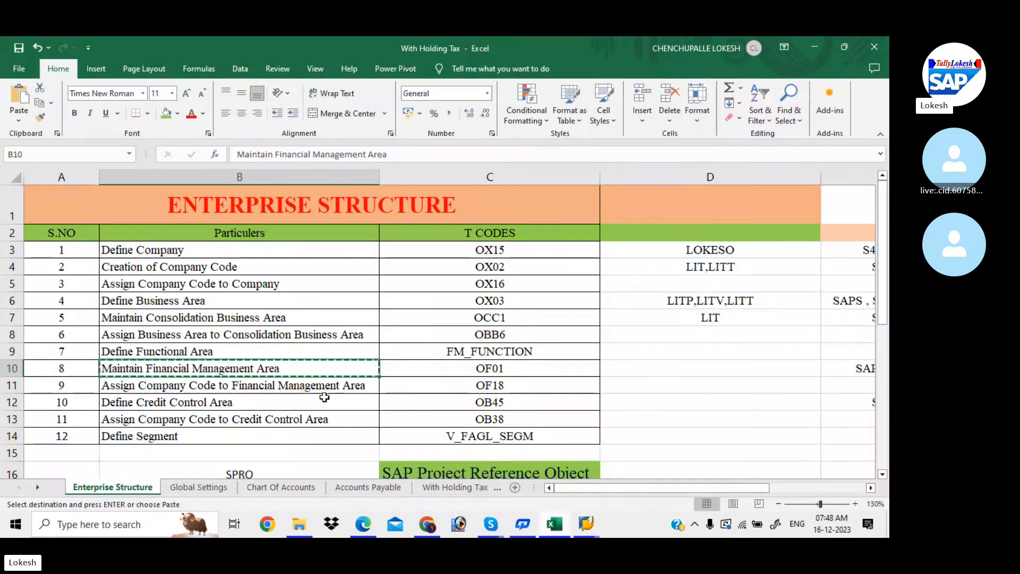
left_click(276, 387)
key("Escape")
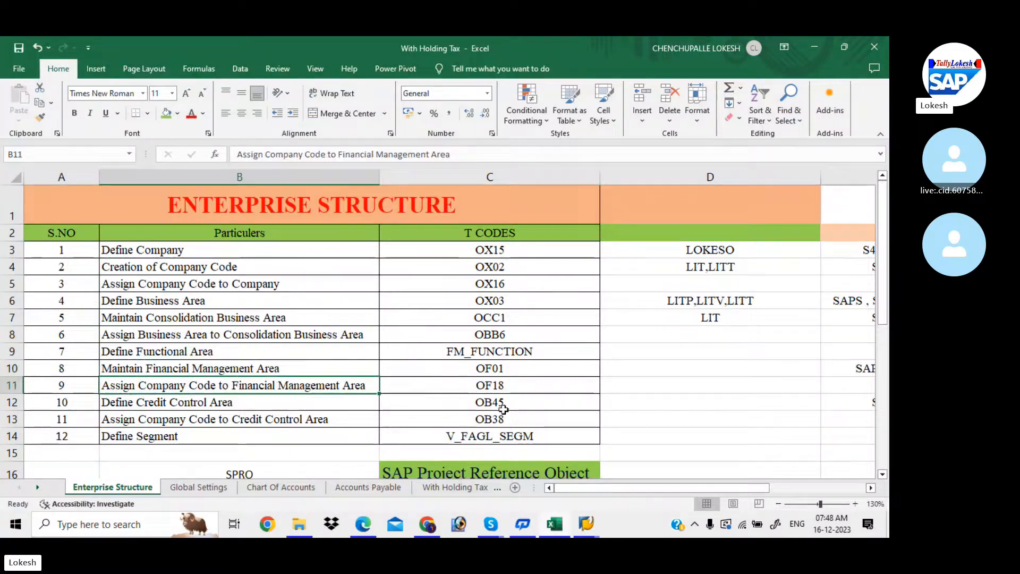
mouse_move(591, 527)
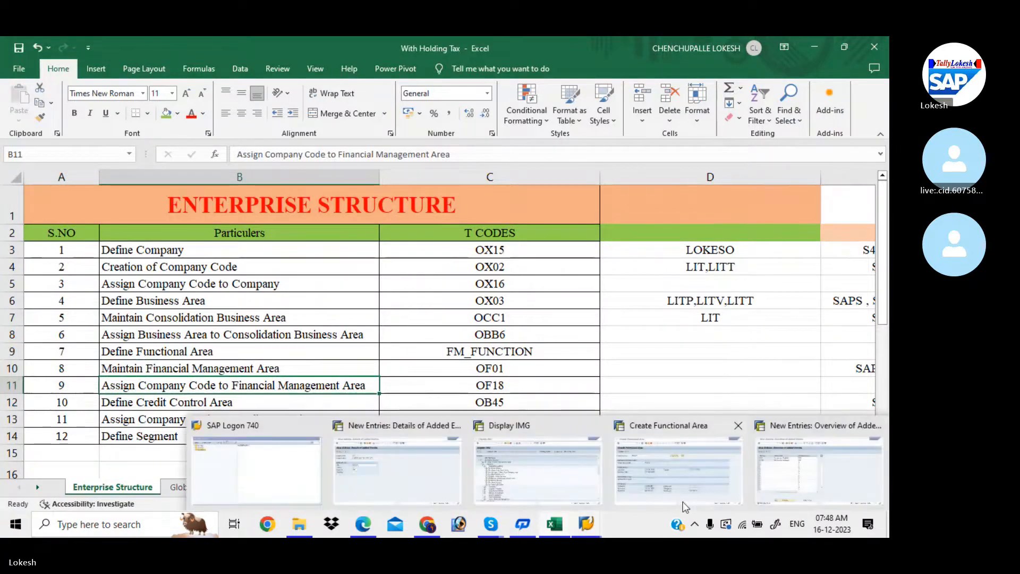
left_click(771, 486)
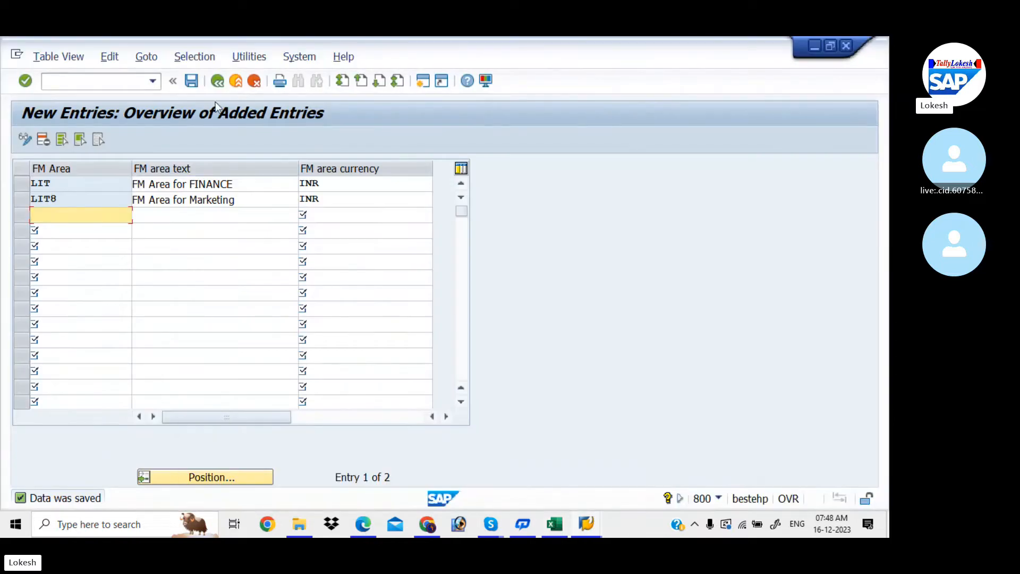
- Return to the IMG and open Assignment > Financial Accounting > Assign company code to financial management area
left_click(219, 84)
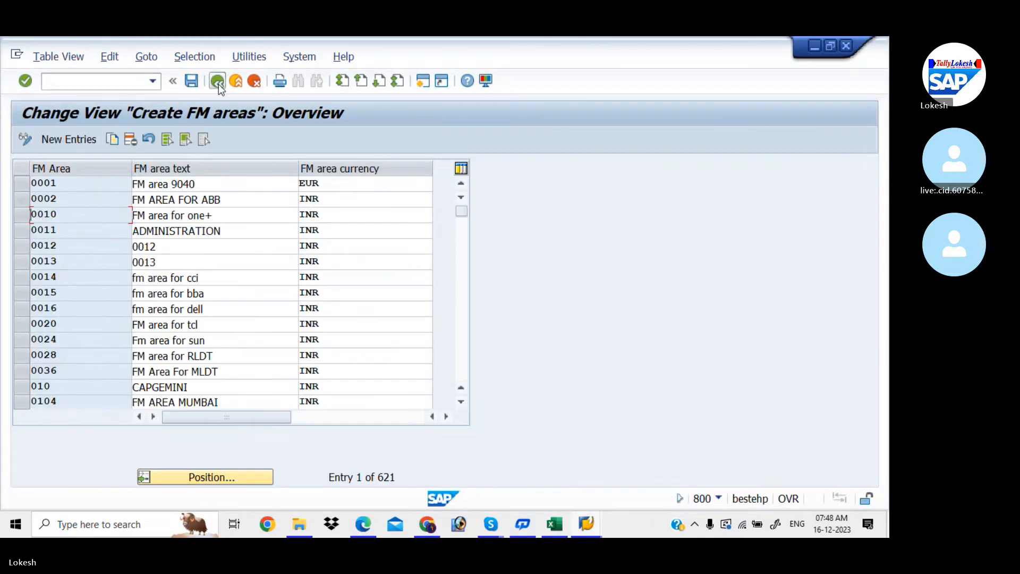
left_click(219, 84)
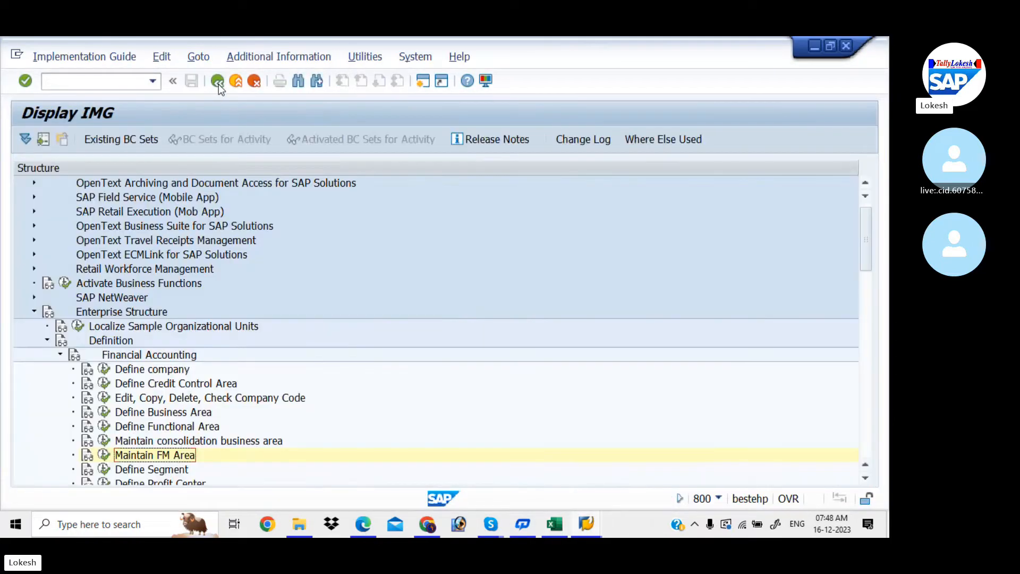
left_click(47, 340)
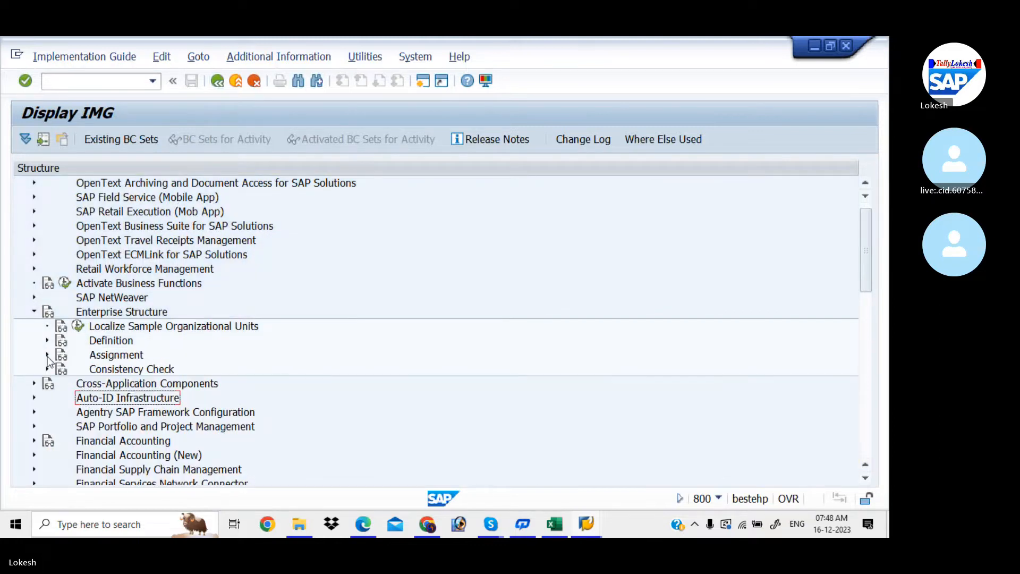
left_click(47, 355)
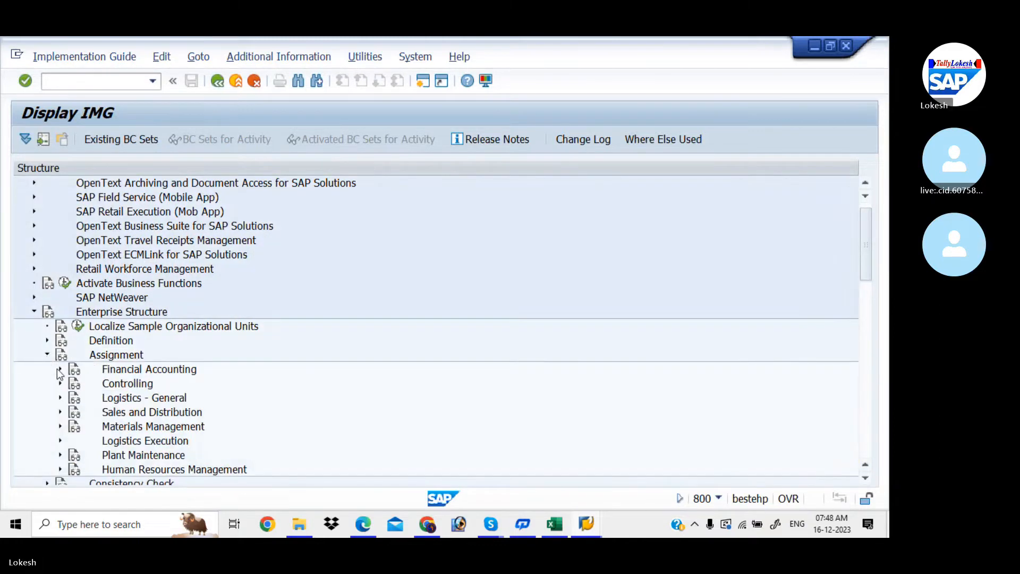
left_click(60, 369)
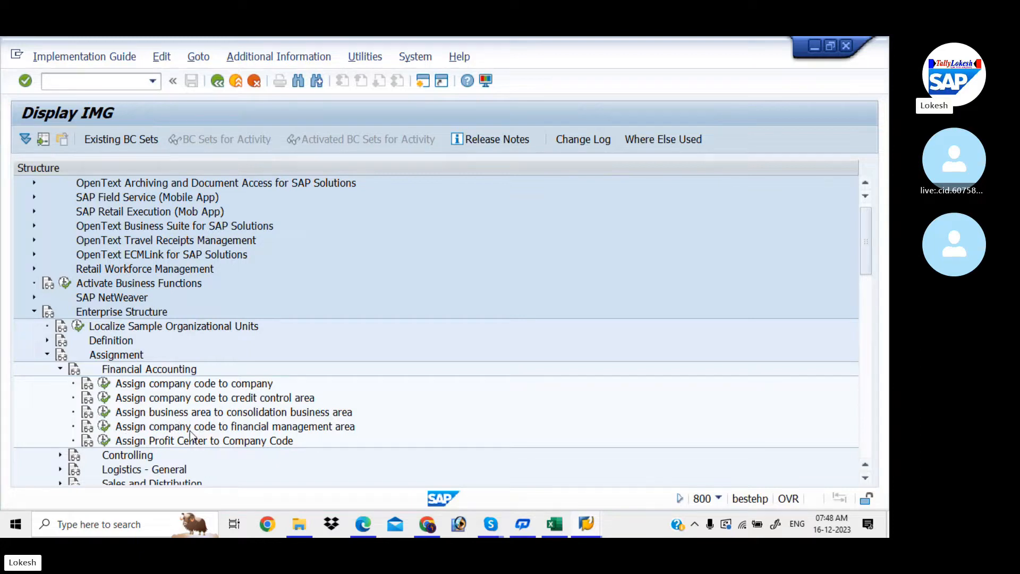
left_click(105, 426)
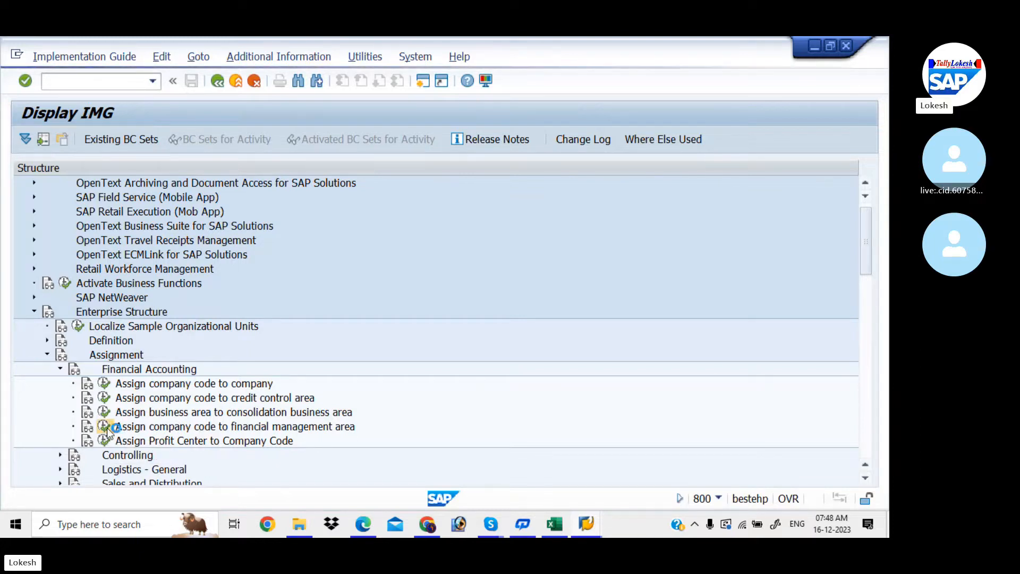
- Position the table on company code LIT and enter LIT as its FM area
left_click(181, 478)
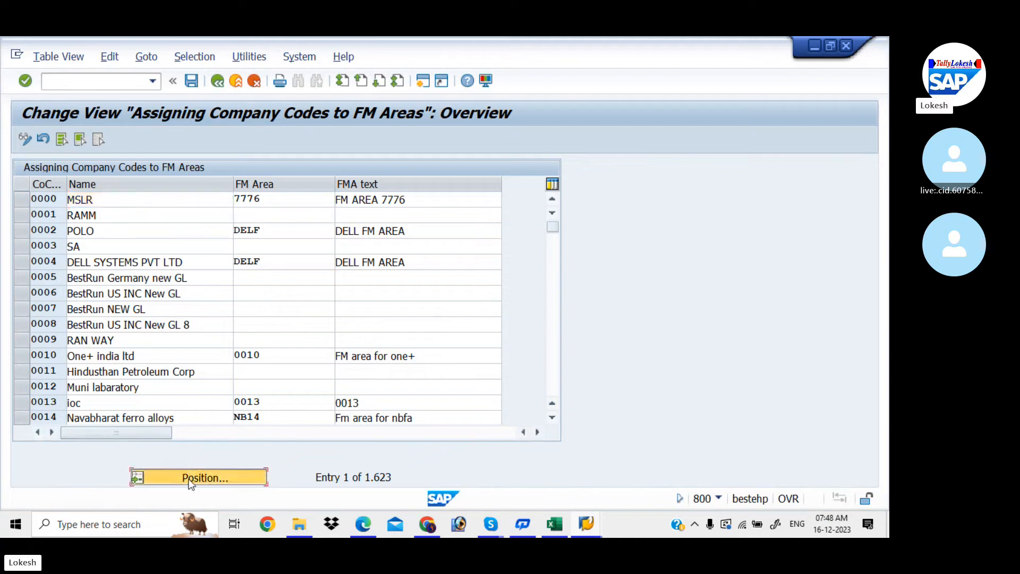
type("LIT")
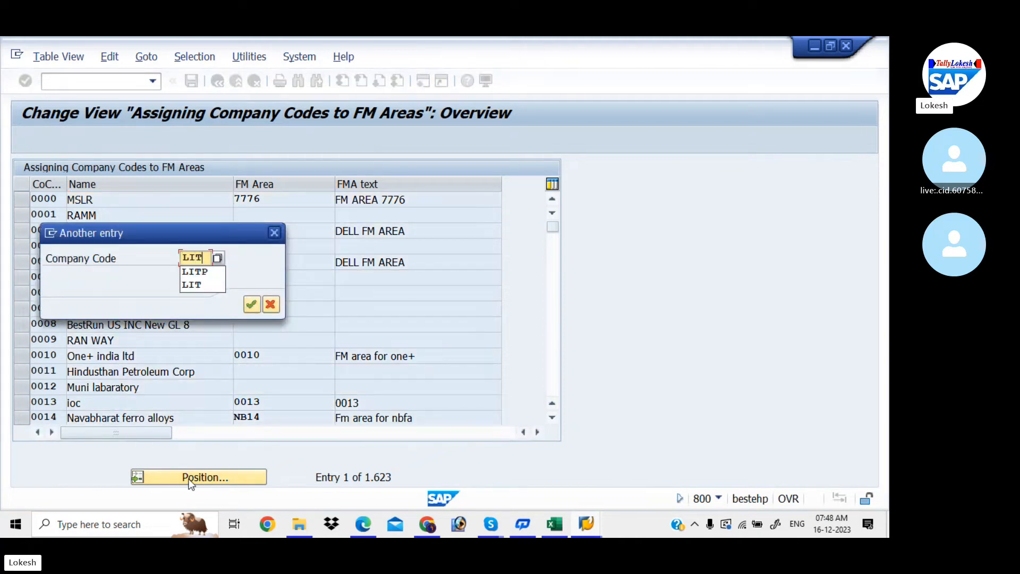
key("Return")
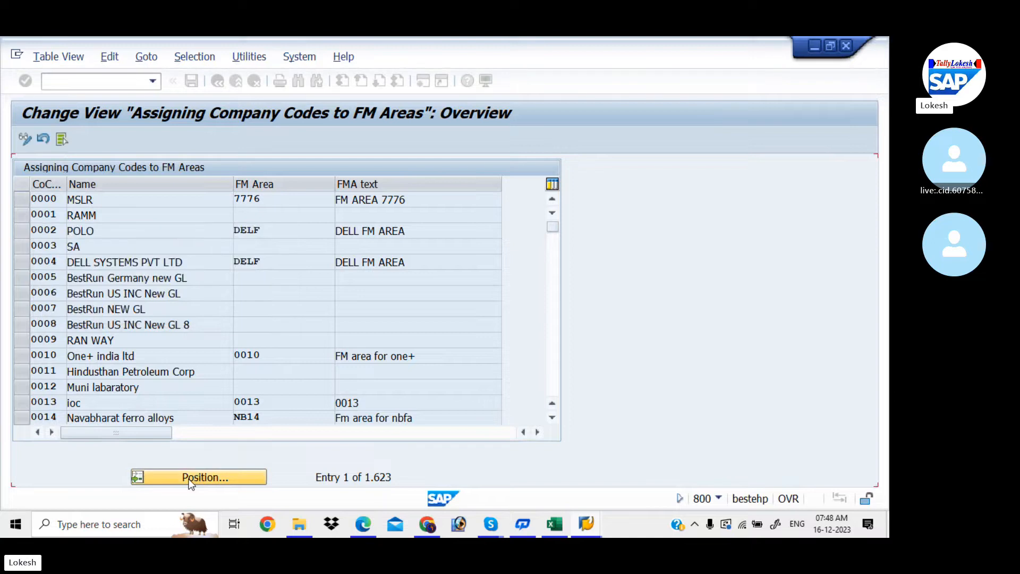
left_click(270, 199)
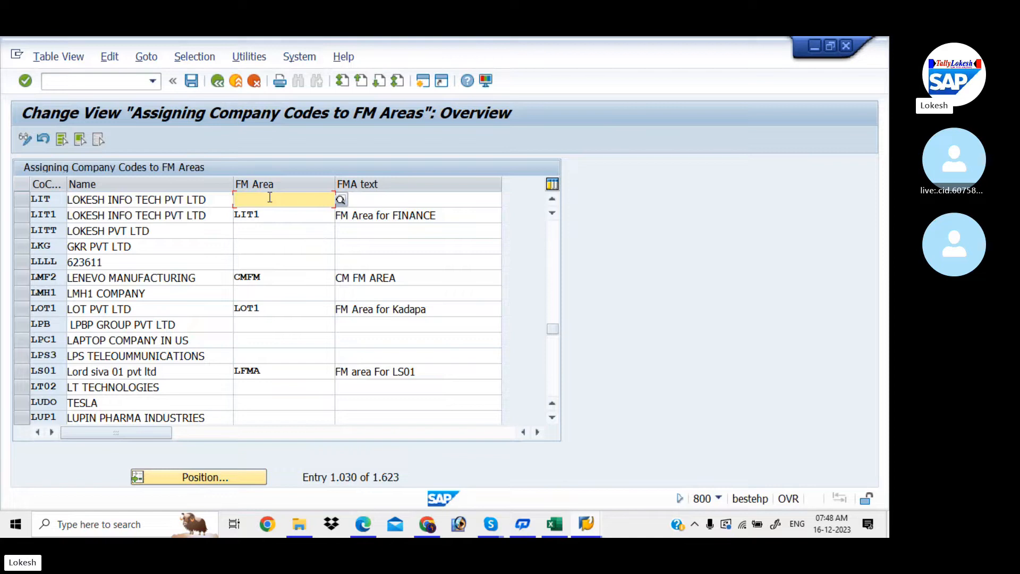
type("LI")
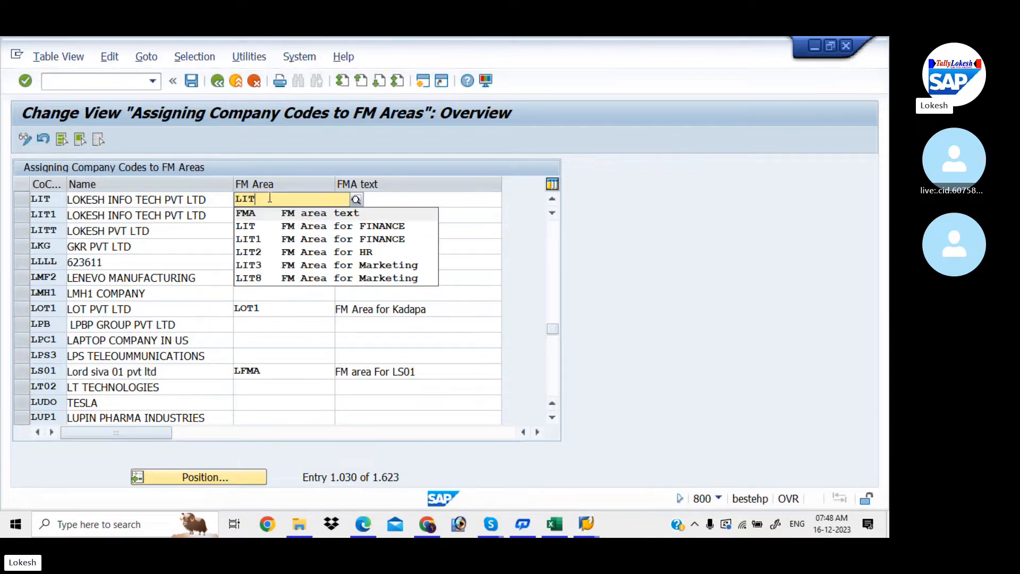
type("T")
left_click(276, 225)
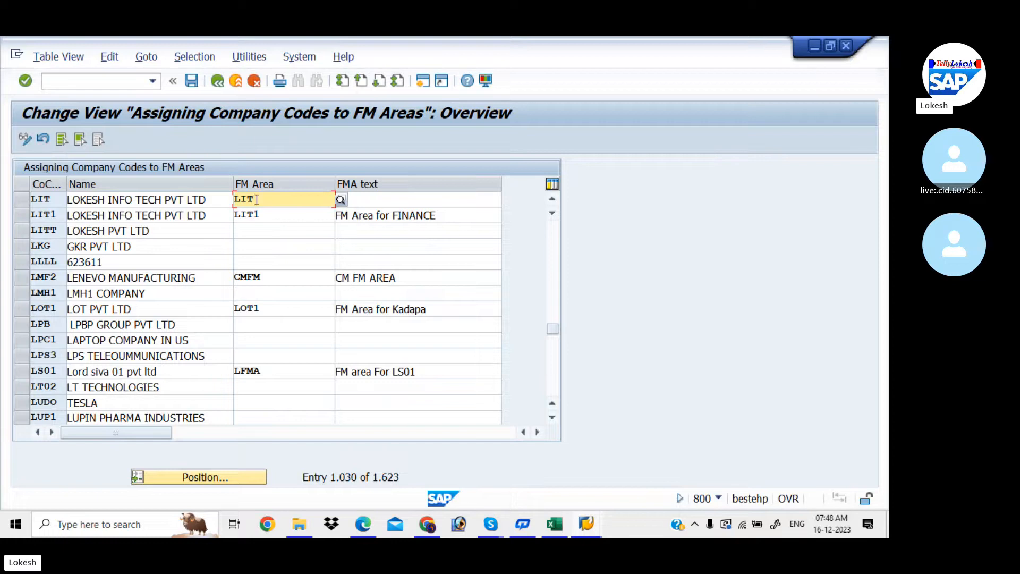
- Save the assignment under new request 'Assign Company Code to Financial Management Area FOR LIT'
left_click(193, 81)
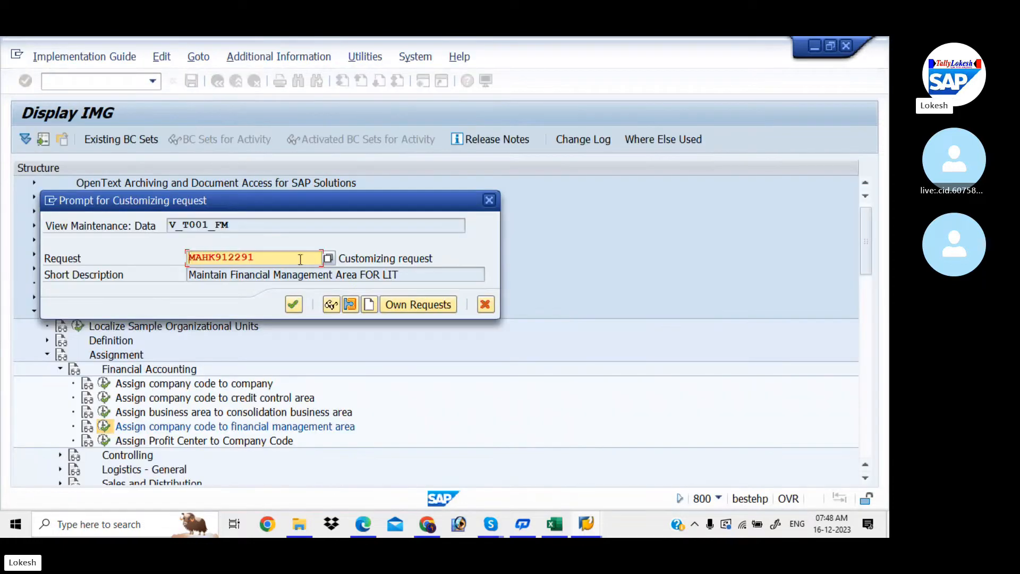
left_click(372, 303)
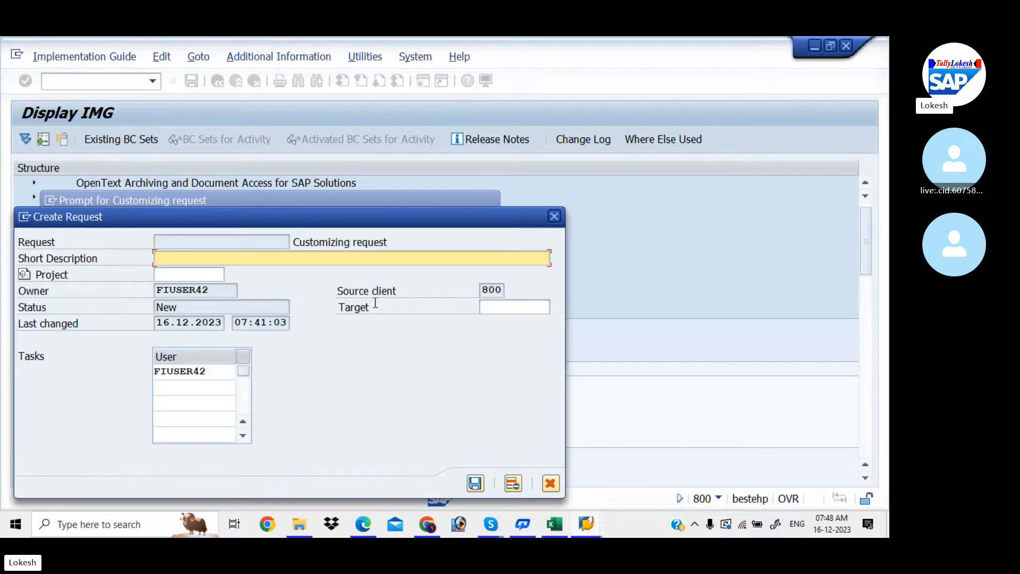
left_click(558, 521)
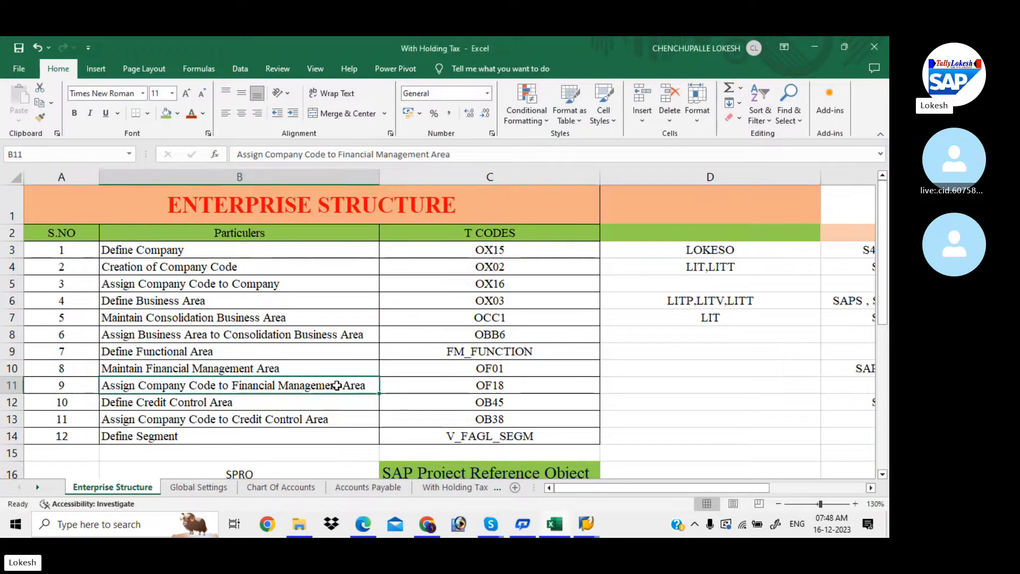
key("ctrl+c")
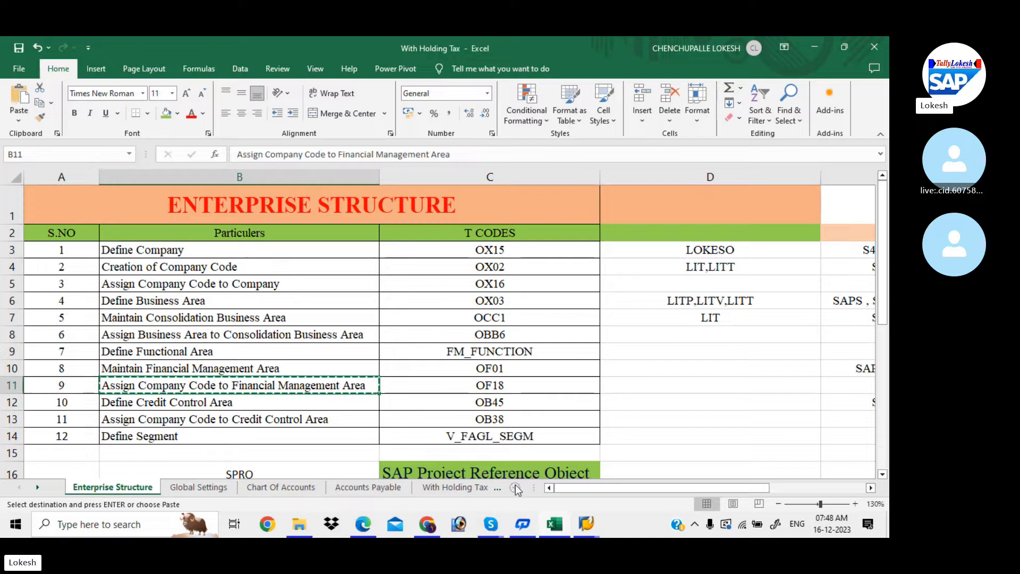
mouse_move(586, 524)
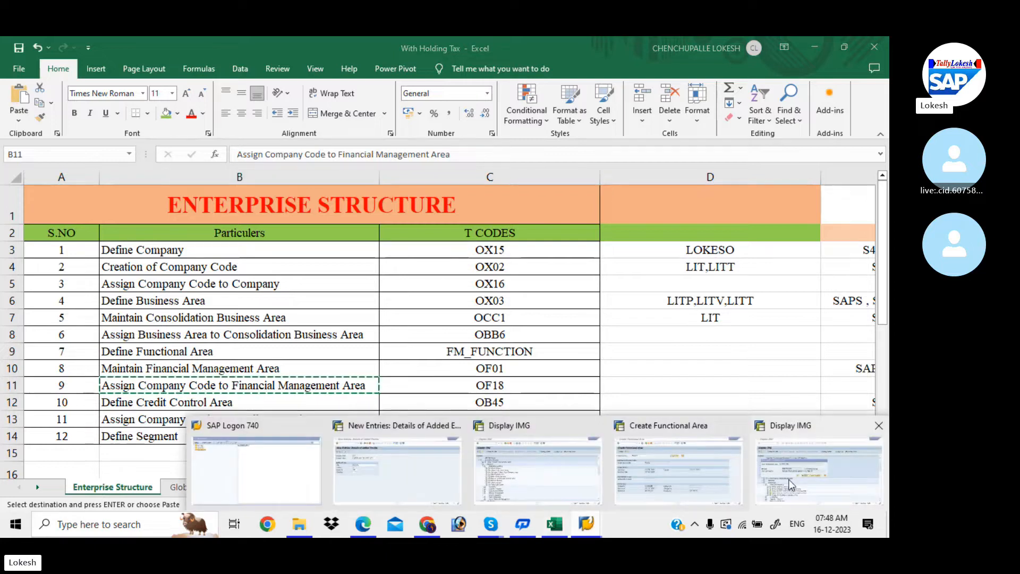
left_click(790, 484)
key("ctrl+v")
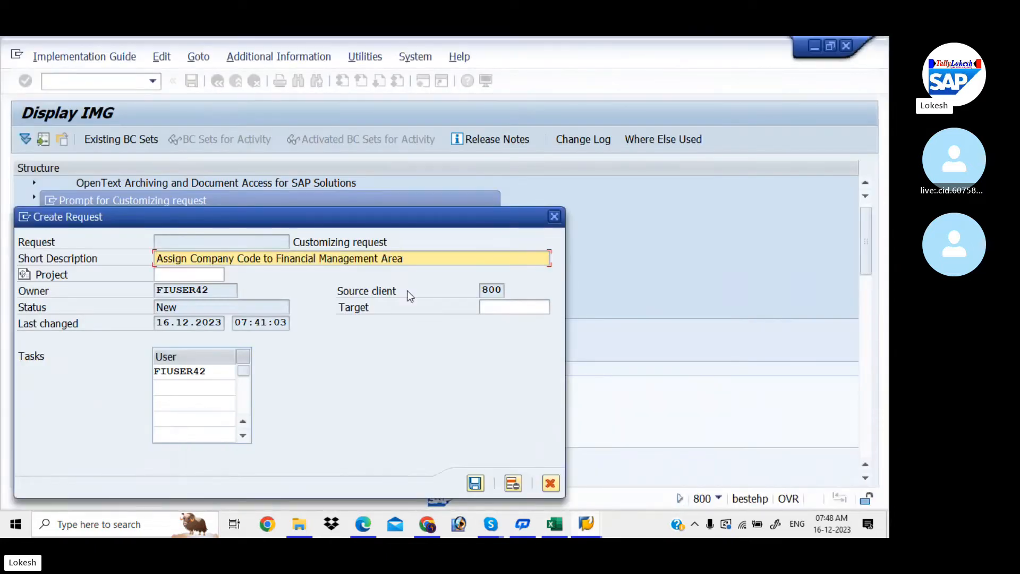
type("FOR ")
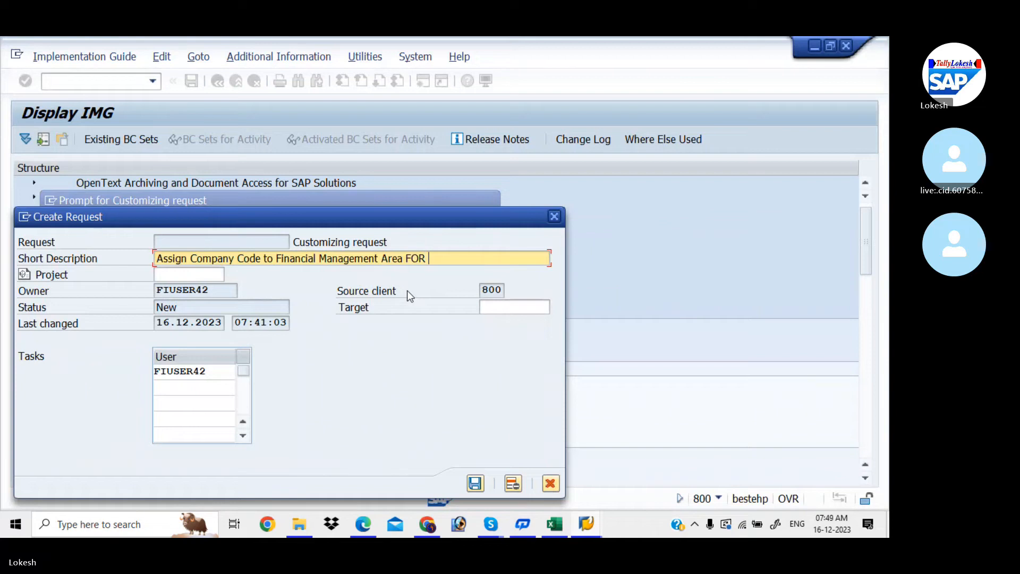
type("LIT")
left_click(476, 483)
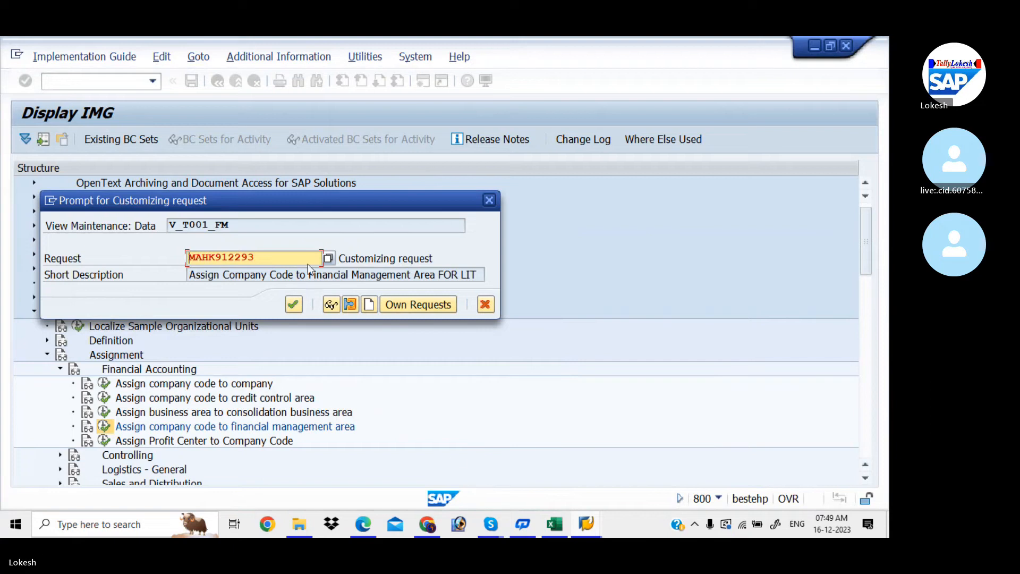
left_click(294, 305)
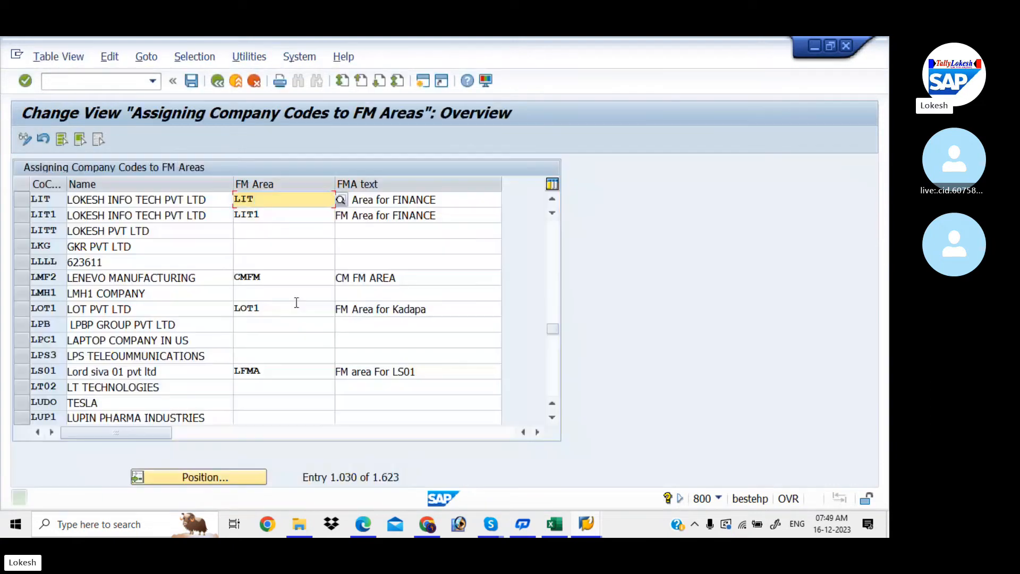
- Back in the IMG tree, collapse Assignment and find Define Credit Control Area (OB45) in the workbook
left_click(222, 83)
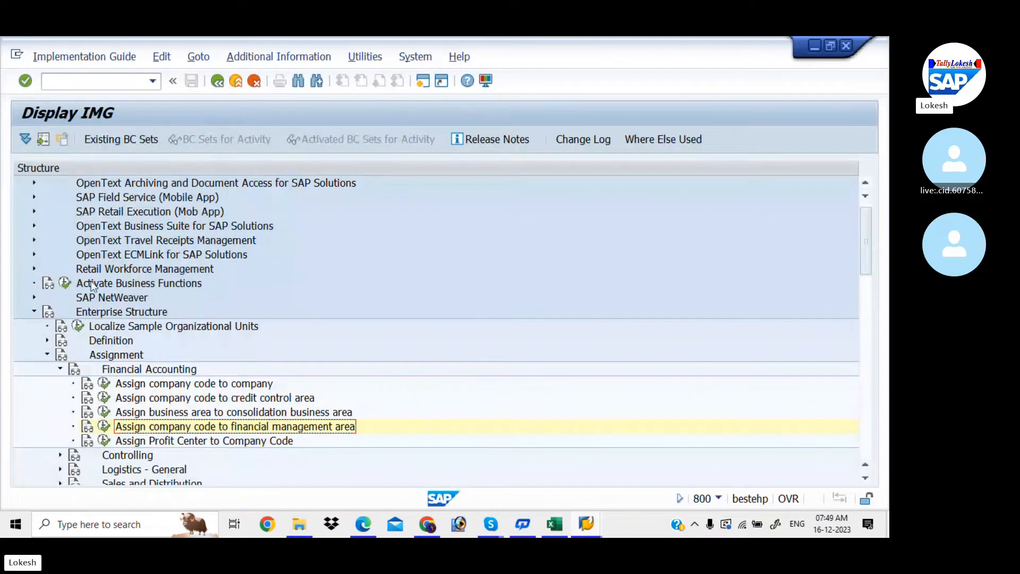
left_click(47, 353)
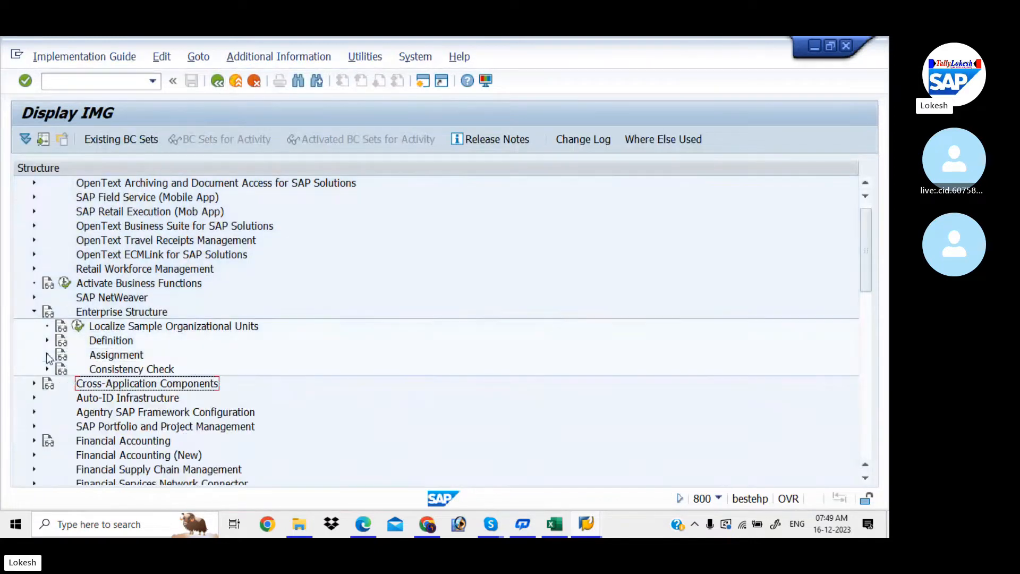
left_click(555, 523)
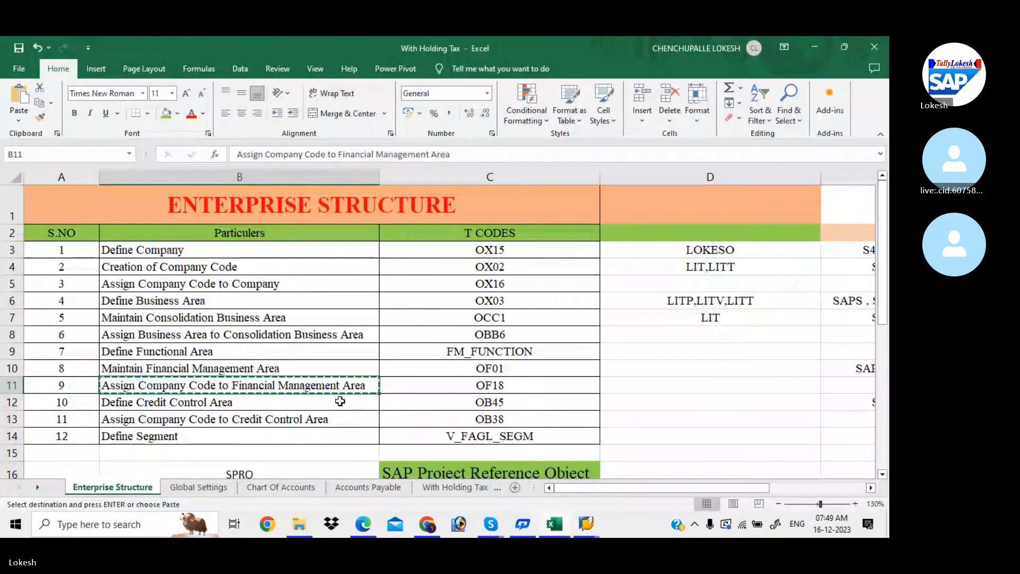
left_click(340, 401)
key("Escape")
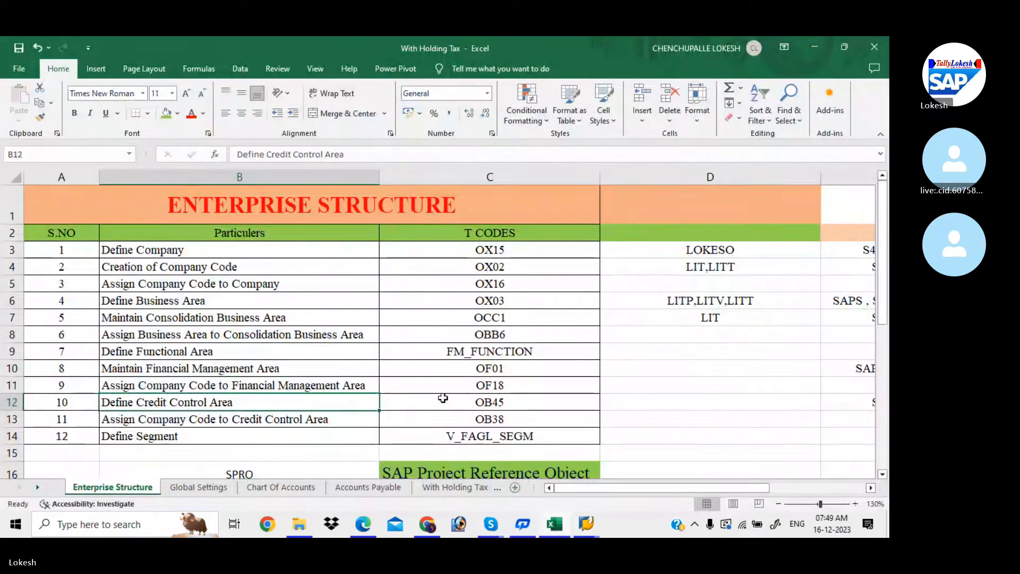
left_click(483, 403)
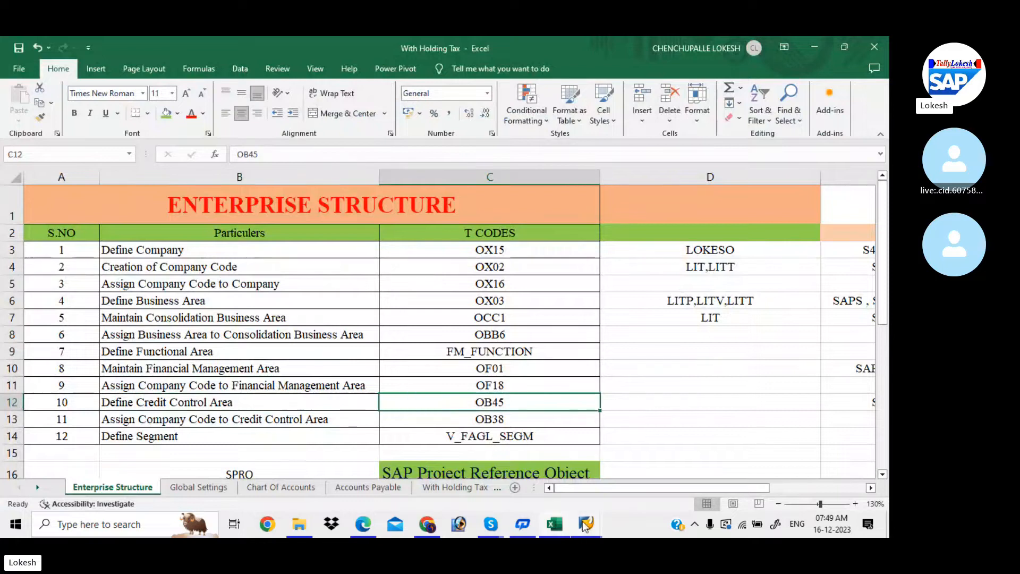
- Open Define Credit Control Area under Definition and begin new entry LIT with currency INR
mouse_move(585, 526)
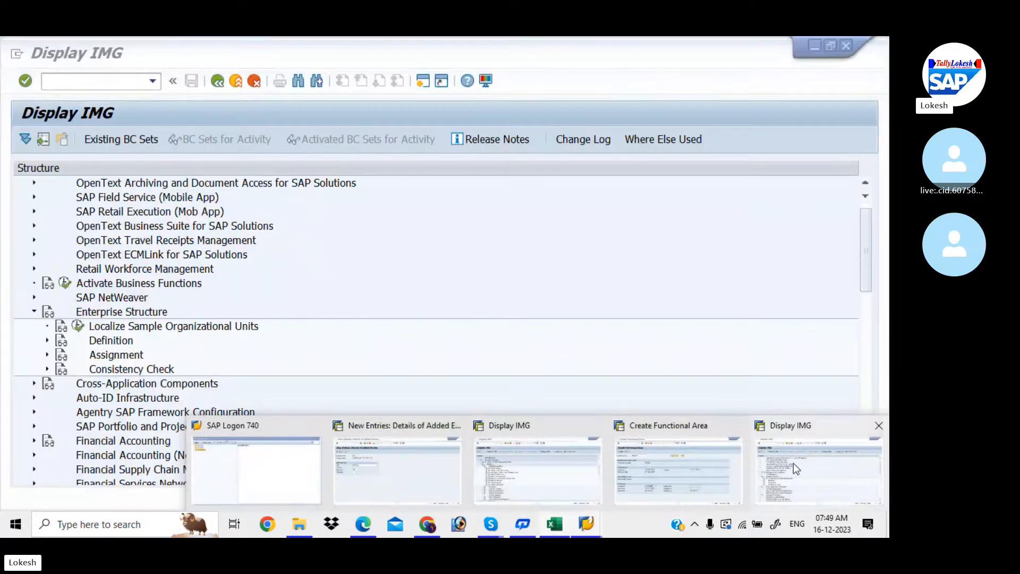
left_click(789, 465)
left_click(46, 341)
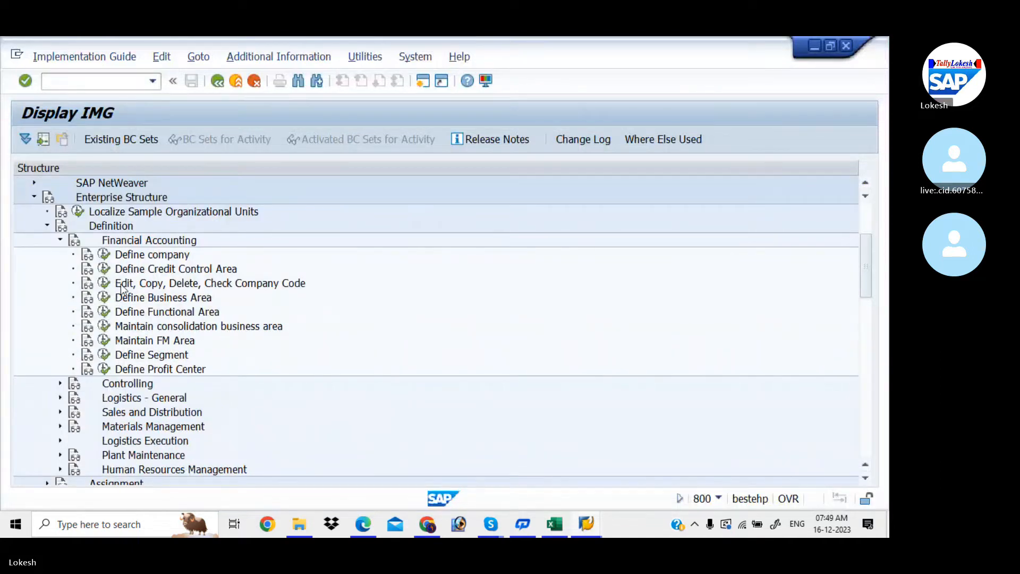
left_click(105, 269)
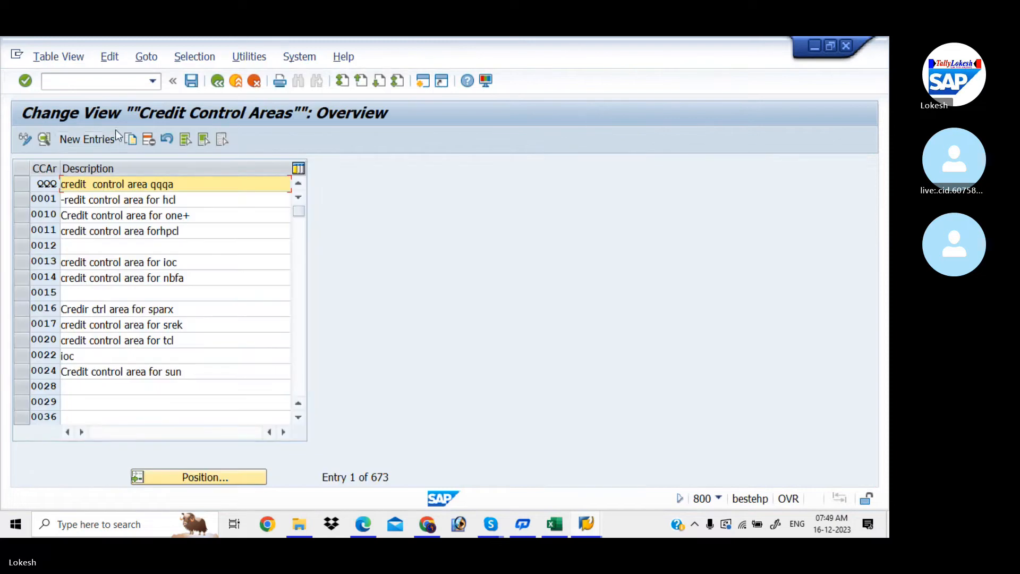
left_click(104, 140)
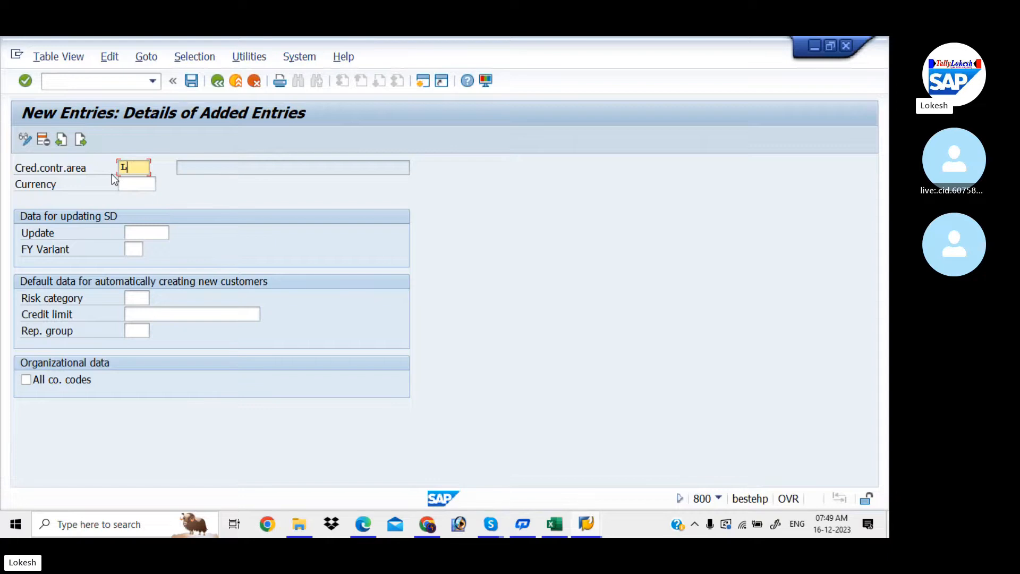
key("Tab")
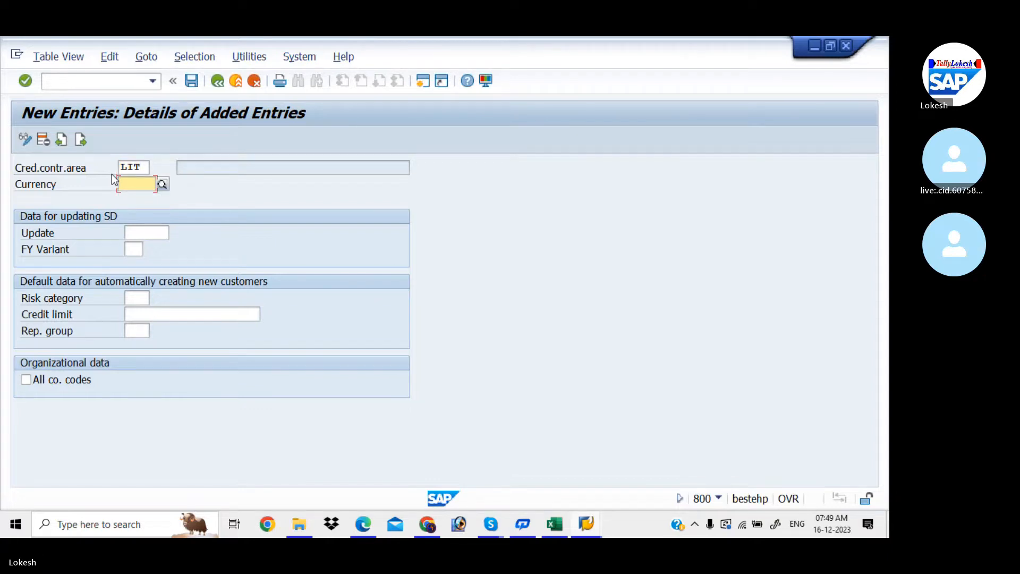
type("IN")
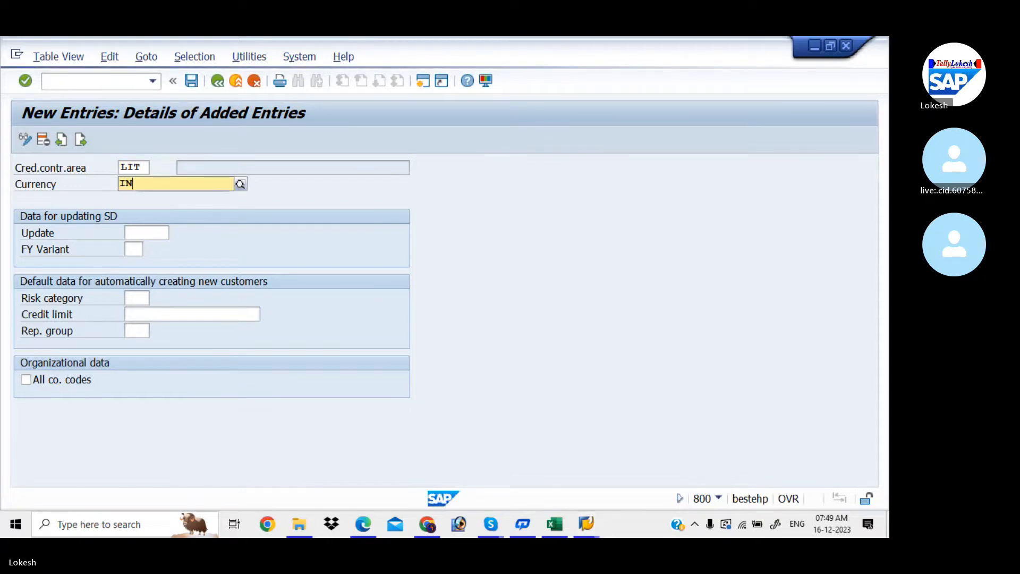
type("R")
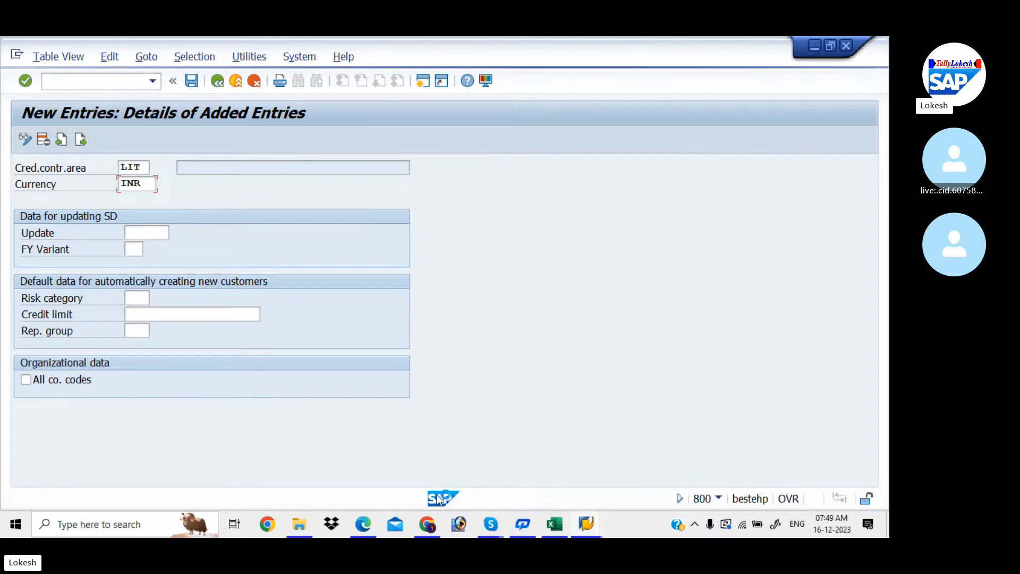
left_click(363, 524)
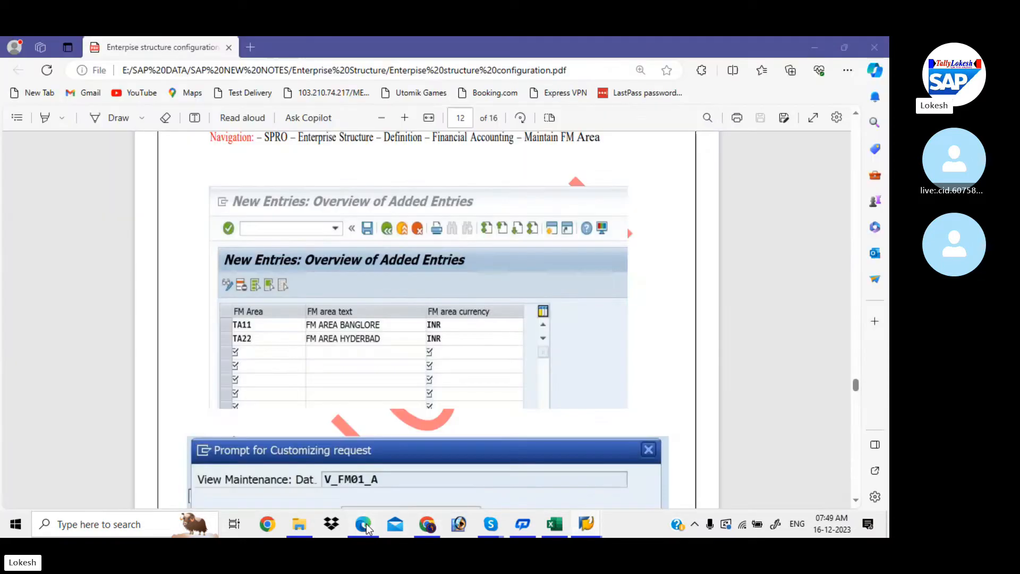
scroll(428, 319, "down", 3)
key("Down")
key("Down")
key("Down")
key("Down")
key("Down")
key("Down")
key("Down")
key("Down")
key("Down")
key("Down")
key("Down")
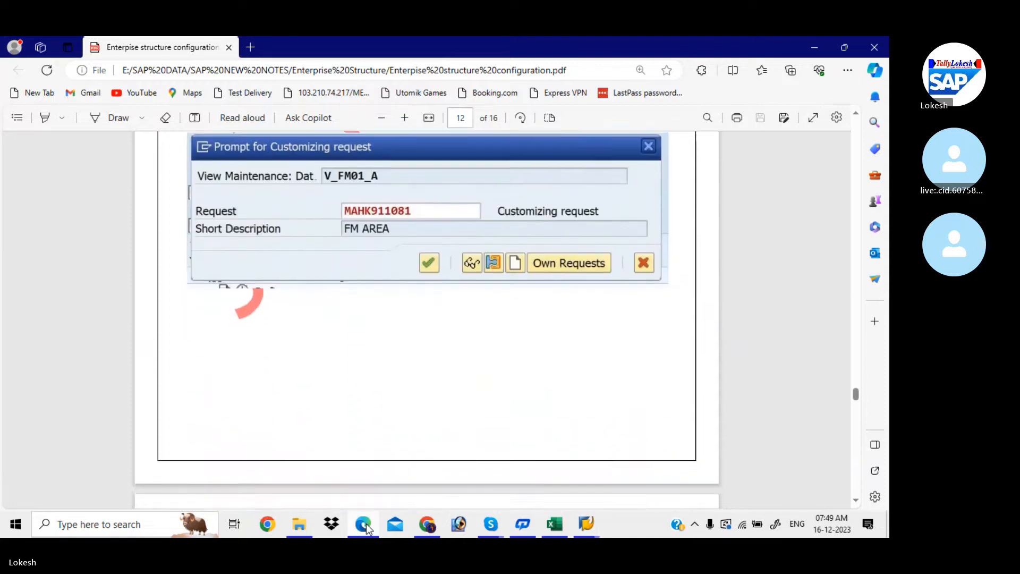
key("Down")
key("Down")
key("Down")
key("Down")
key("Down")
key("Down")
key("Down")
key("Down")
key("Down")
key("Down")
key("Down")
key("Down")
key("Down")
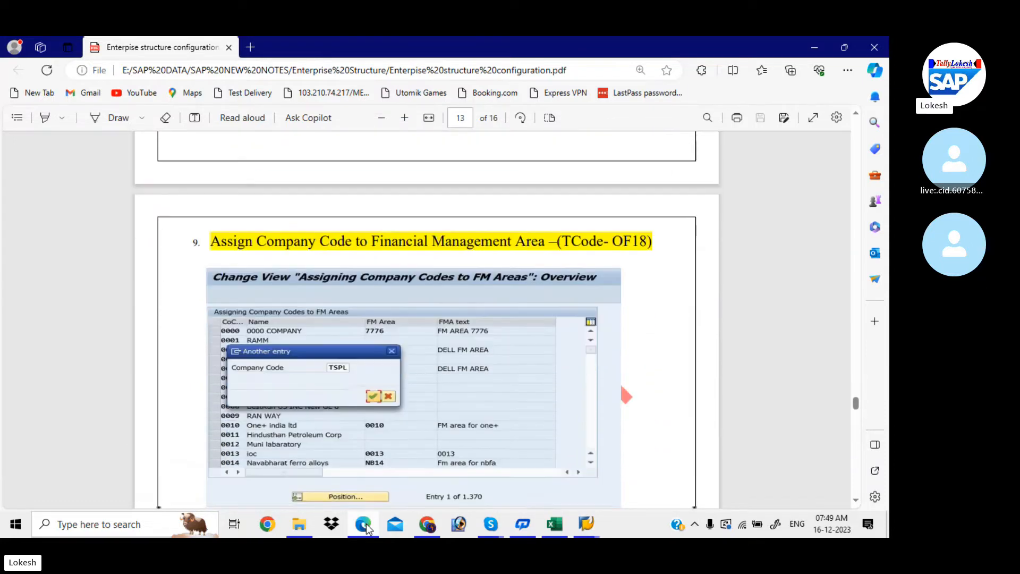
key("Down")
key("Down")
key("Down")
key("Down")
key("Down")
key("Down")
key("Down")
key("Down")
key("Down")
key("Down")
key("Down")
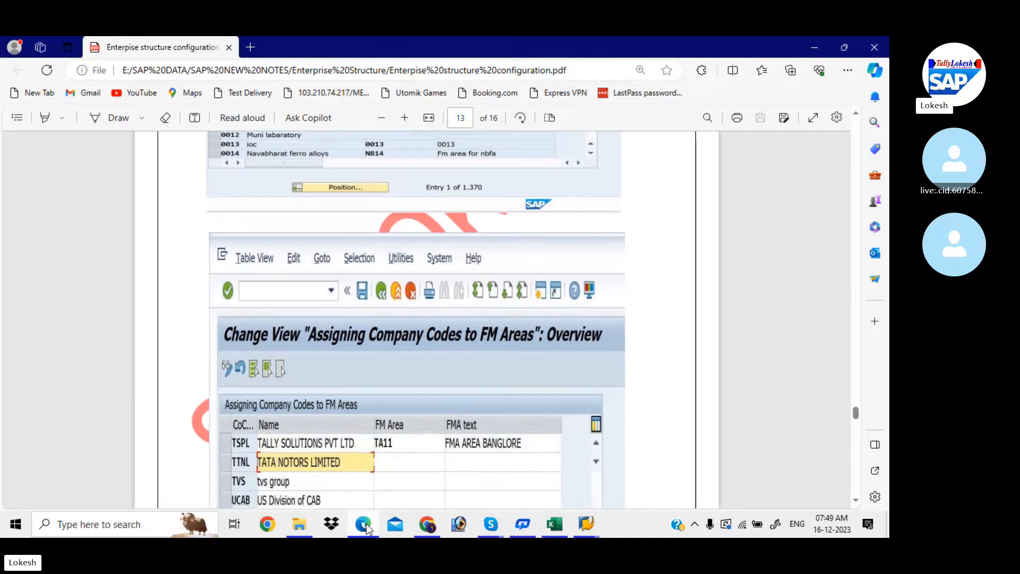
key("Down")
key("Down")
key("Down")
key("Down")
key("Down")
key("Down")
key("Down")
key("Down")
key("Down")
key("Down")
key("Down")
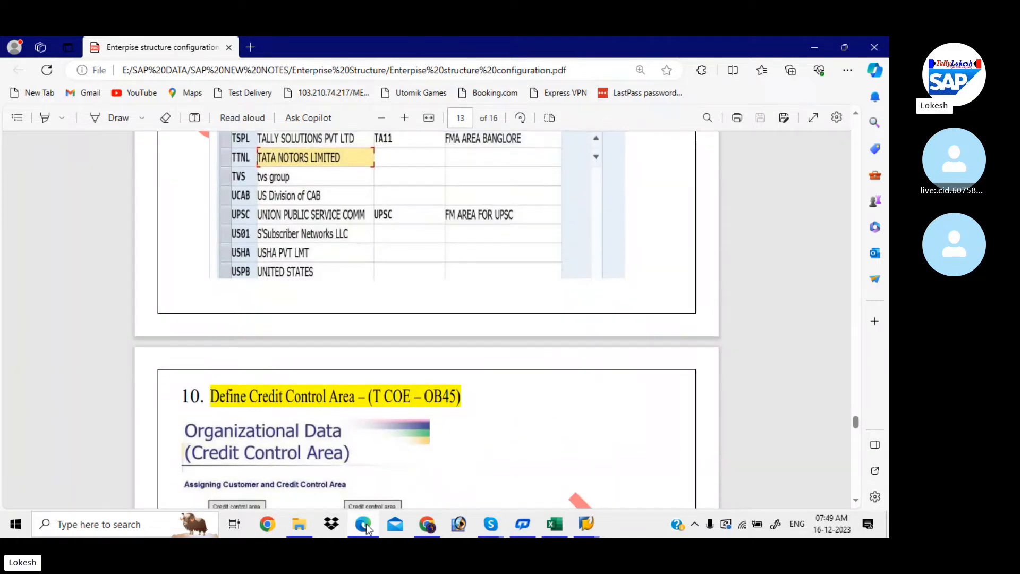
key("Down")
key("Down")
key("Down")
key("Down")
key("Down")
key("Down")
key("Down")
key("Down")
key("Down")
key("Down")
key("Down")
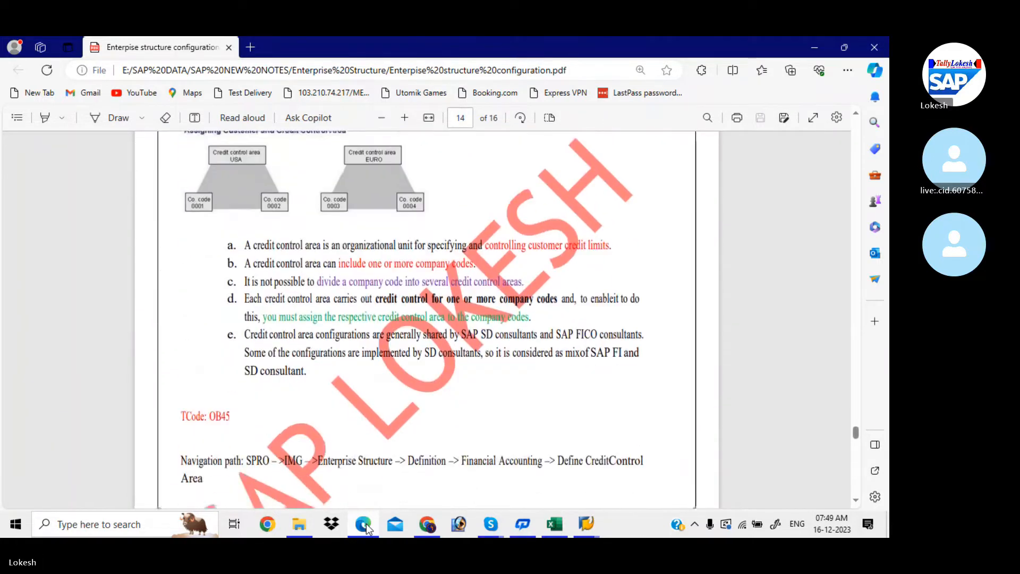
key("Down")
key("Down")
key("Down")
key("Down")
key("Down")
key("Down")
key("Down")
key("Down")
key("Down")
key("Down")
key("Down")
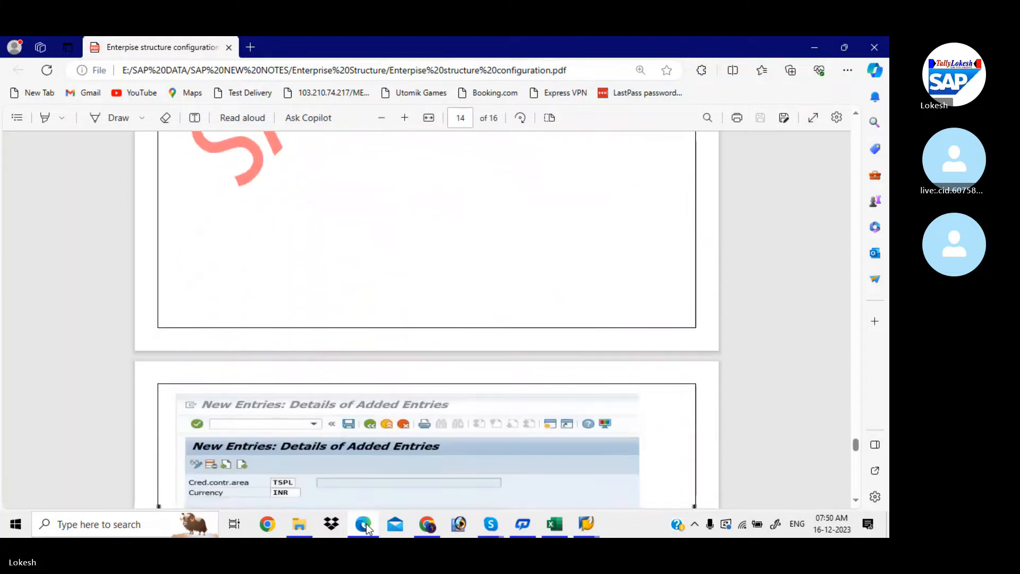
key("Down")
key("Down")
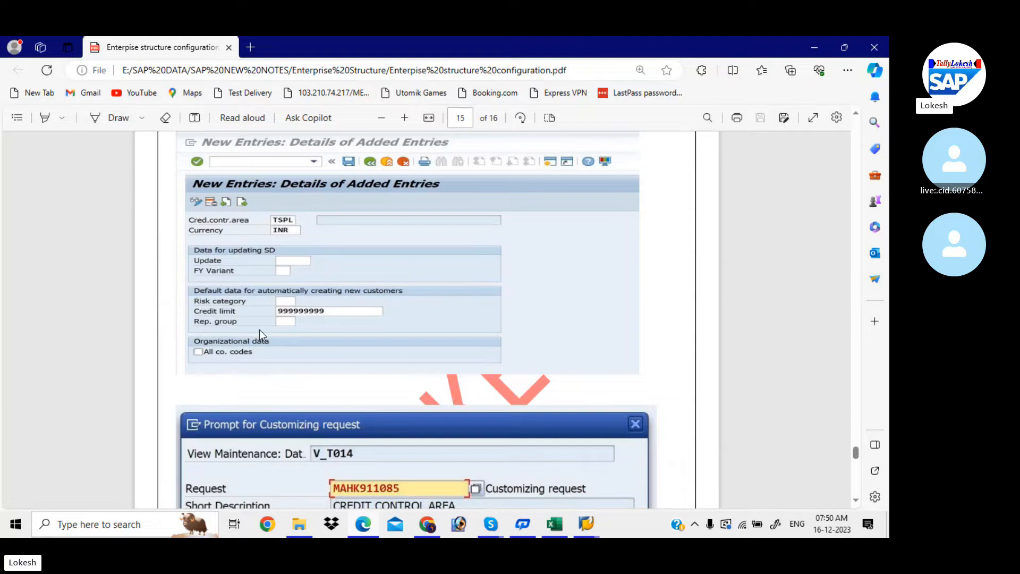
key("alt+Tab")
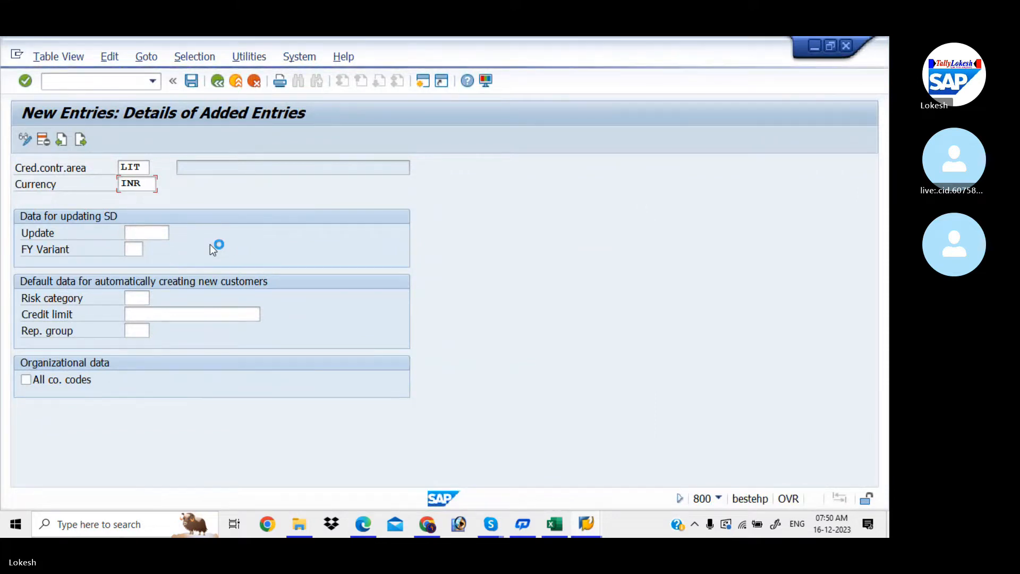
- Cycle through the open SAP windows and bring the SAP Logon 740 pad to the front
left_click(584, 525)
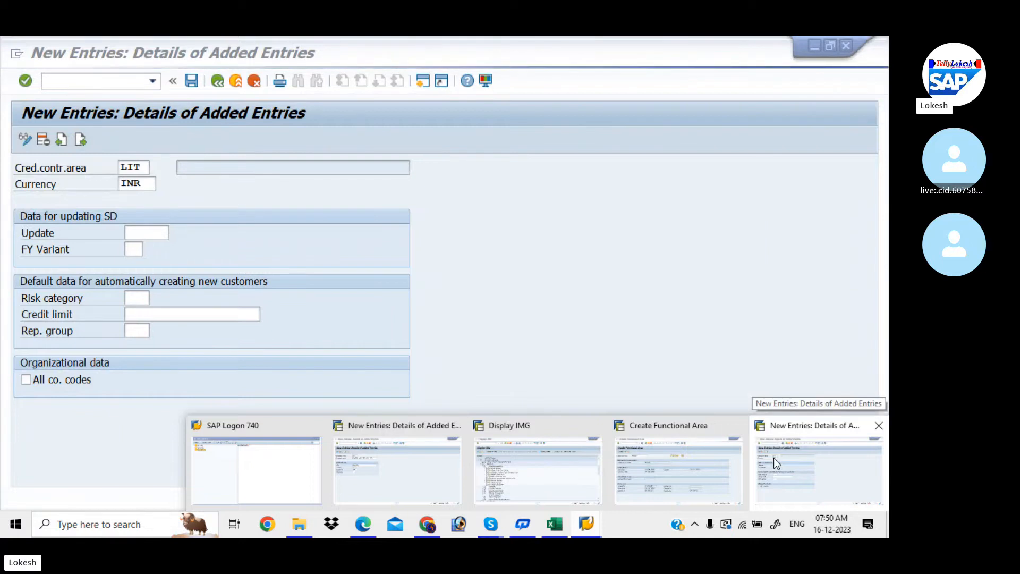
left_click(646, 489)
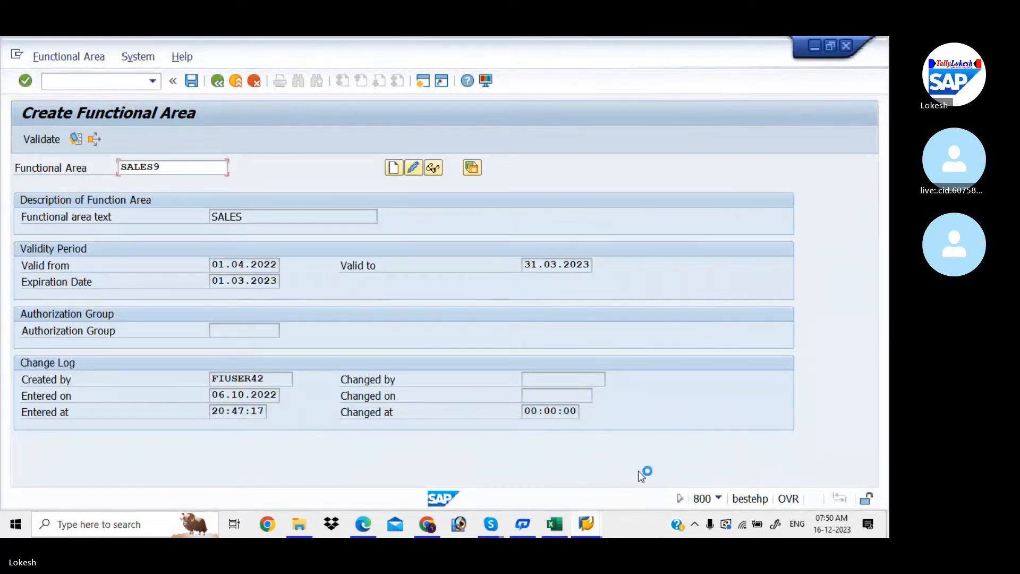
mouse_move(601, 514)
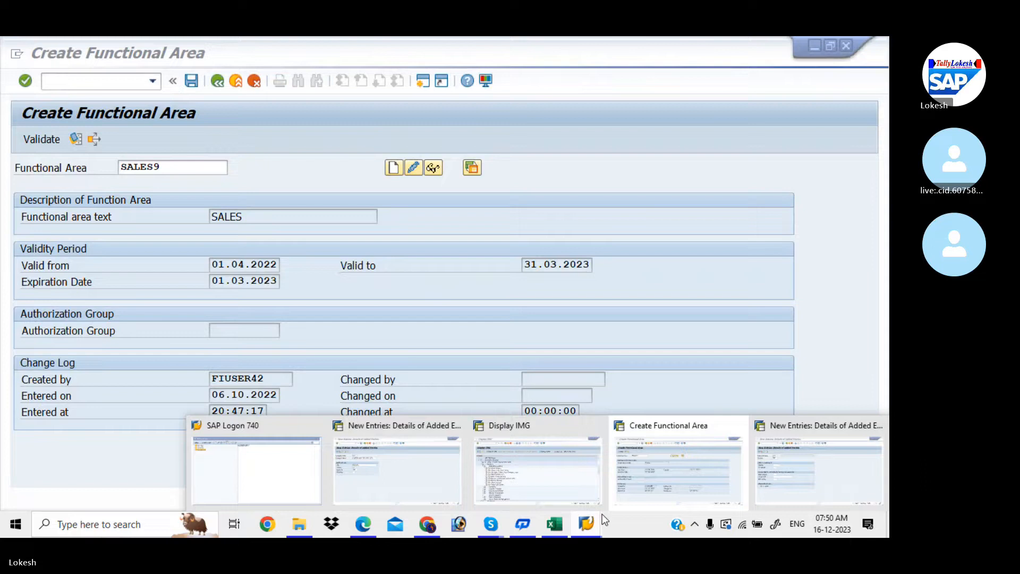
left_click(527, 472)
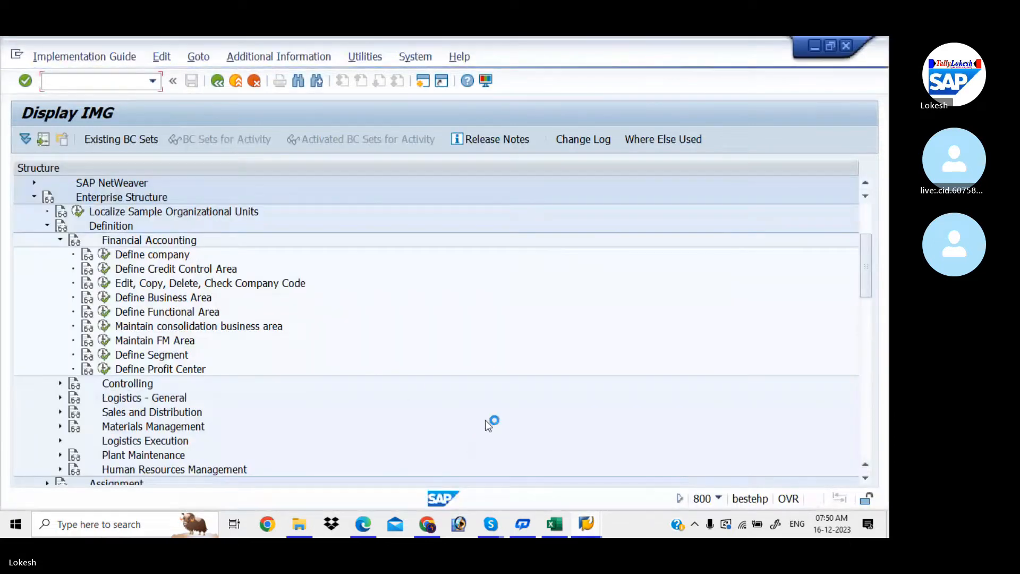
mouse_move(595, 523)
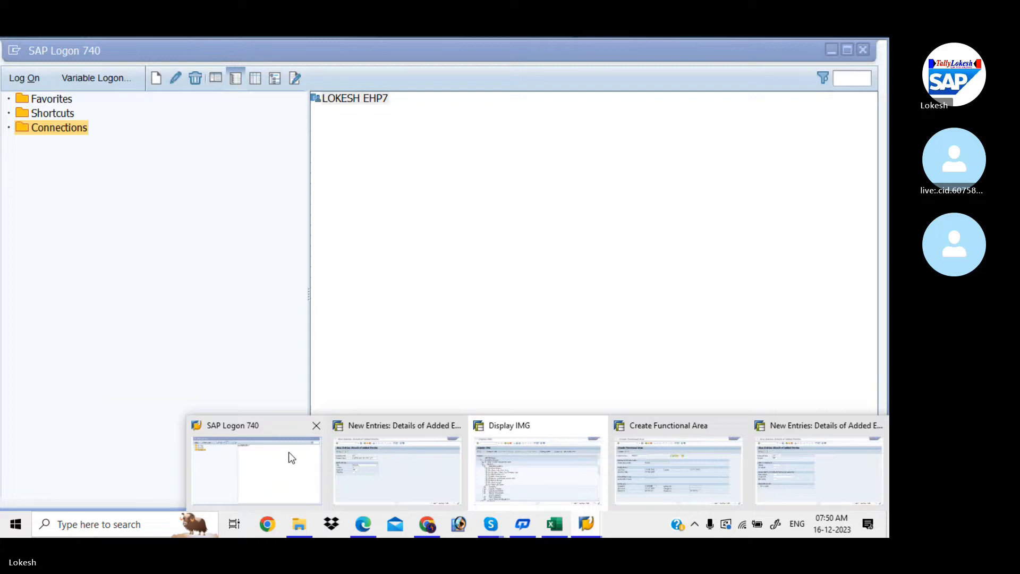
left_click(273, 458)
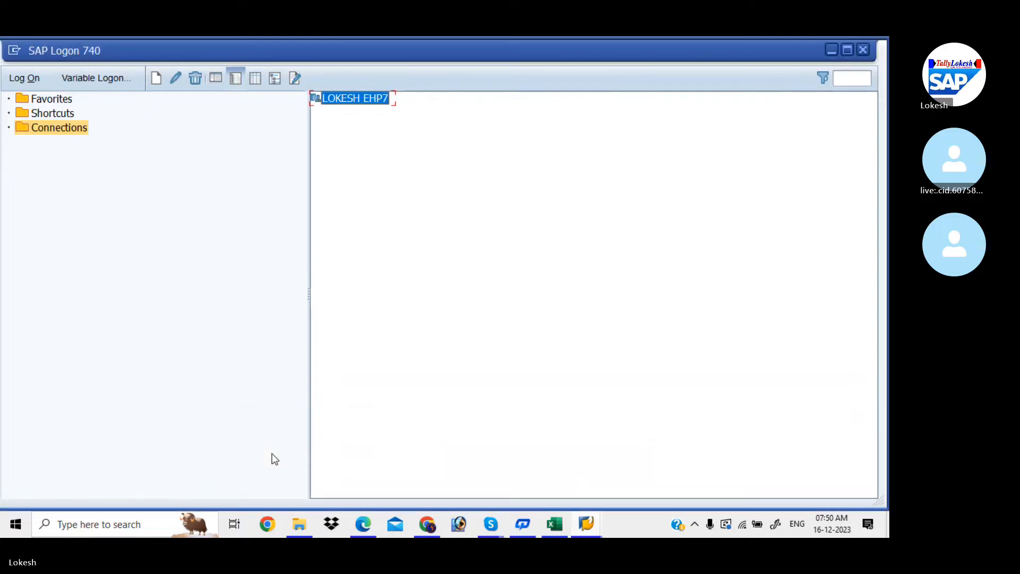
- Log on to the EHP7 connection in client 800 with the user's credentials and run SPRO
double_click(352, 97)
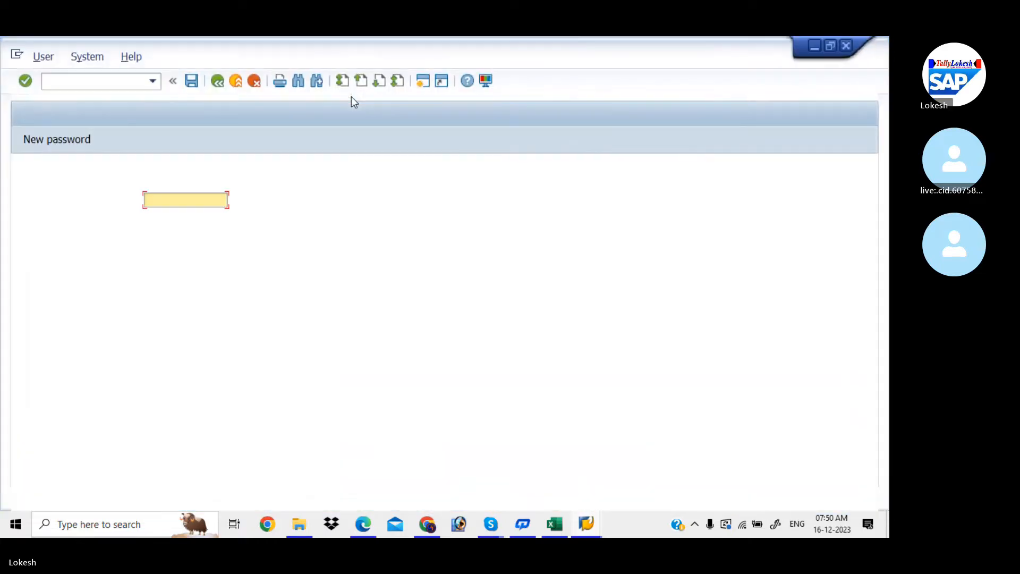
type("FIUSER42")
key("Tab")
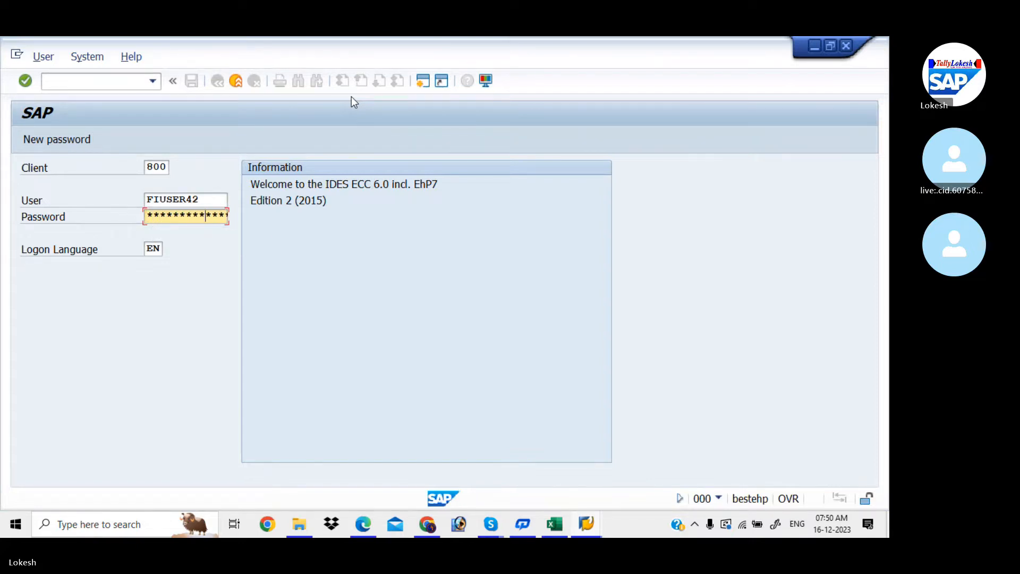
key("Return")
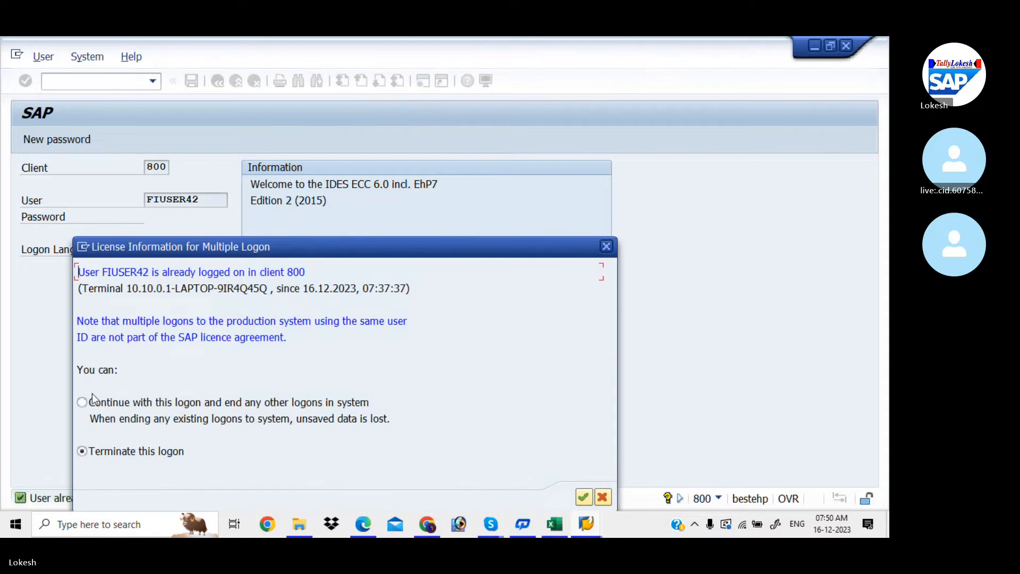
left_click(587, 497)
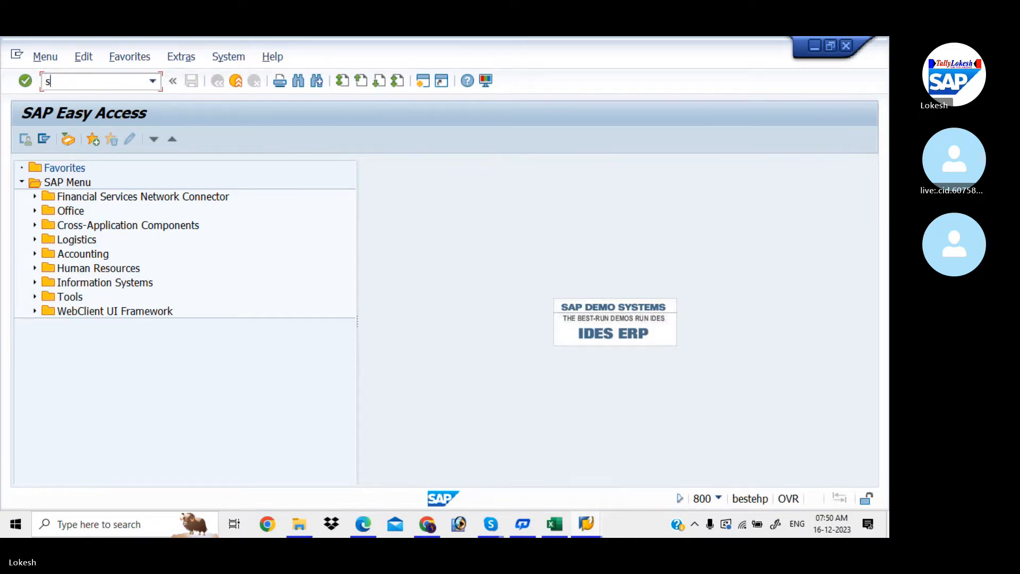
key("Return")
- Open Enterprise Structure > Definition > Financial Accounting > Define Credit Control Area in the Reference IMG
left_click(76, 137)
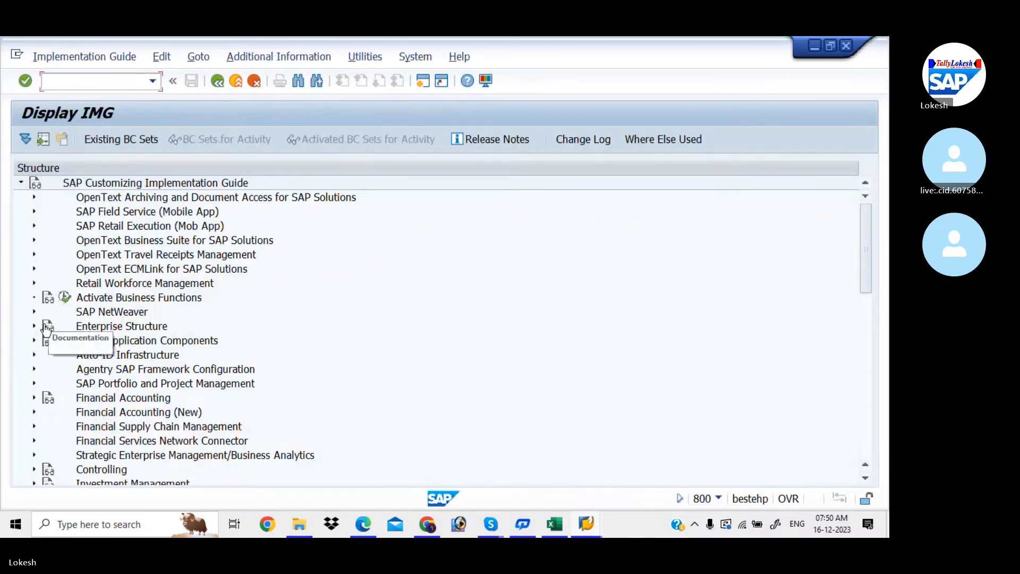
left_click(34, 325)
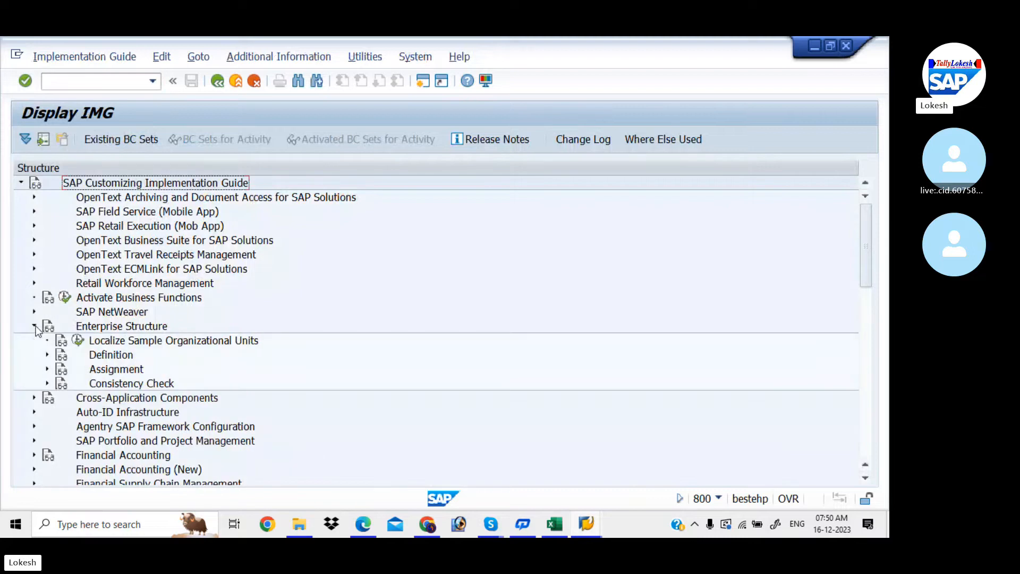
left_click(47, 355)
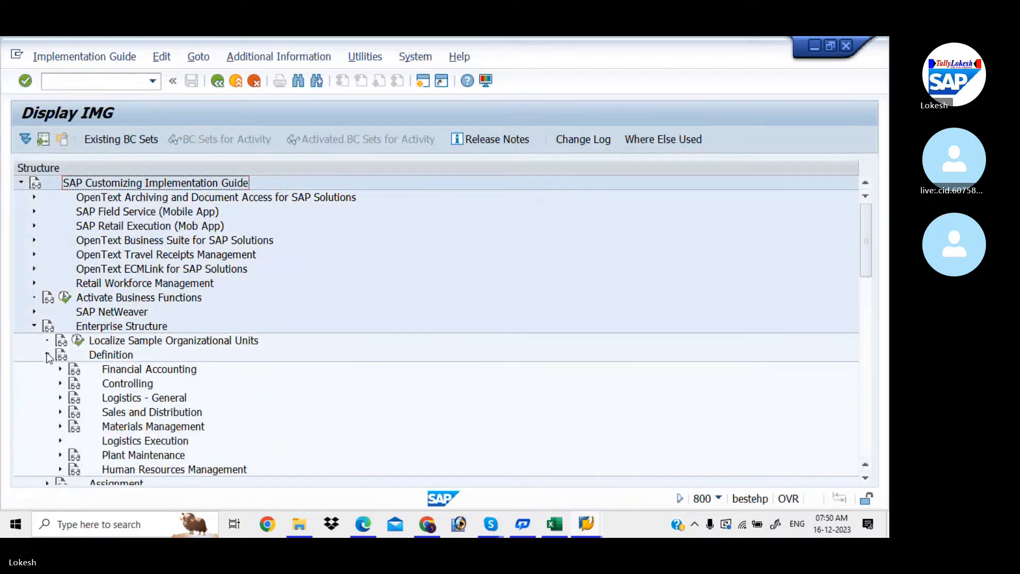
left_click(59, 369)
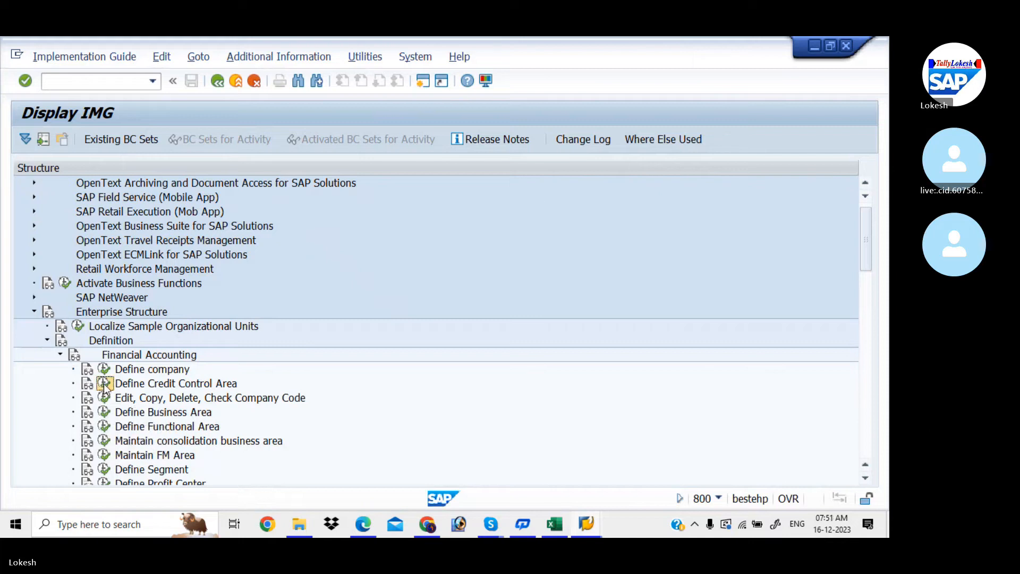
left_click(104, 385)
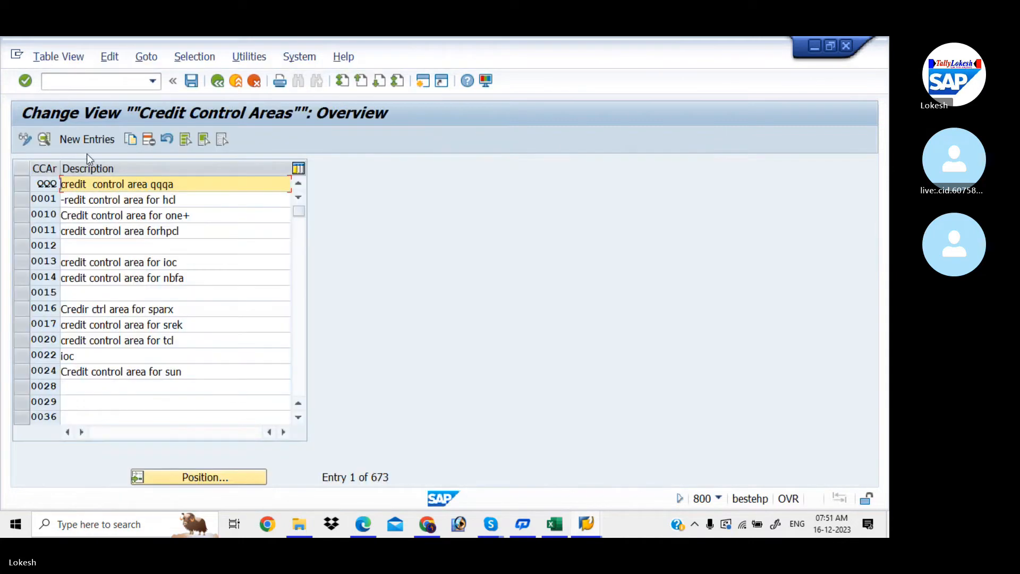
- Add credit control area LIT in currency INR with a 9.999.999.990,0 credit limit
left_click(99, 146)
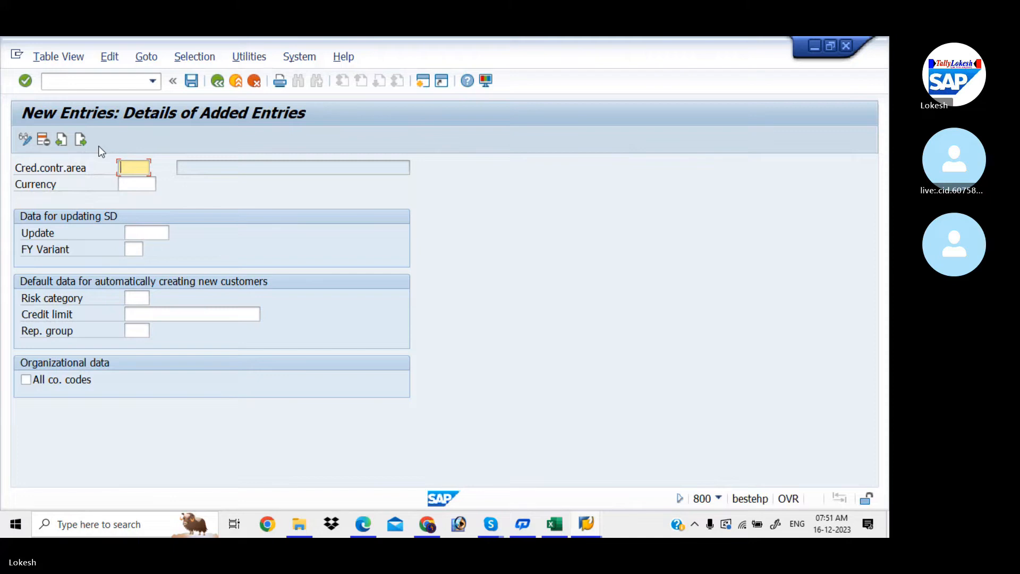
type("lit")
key("Tab")
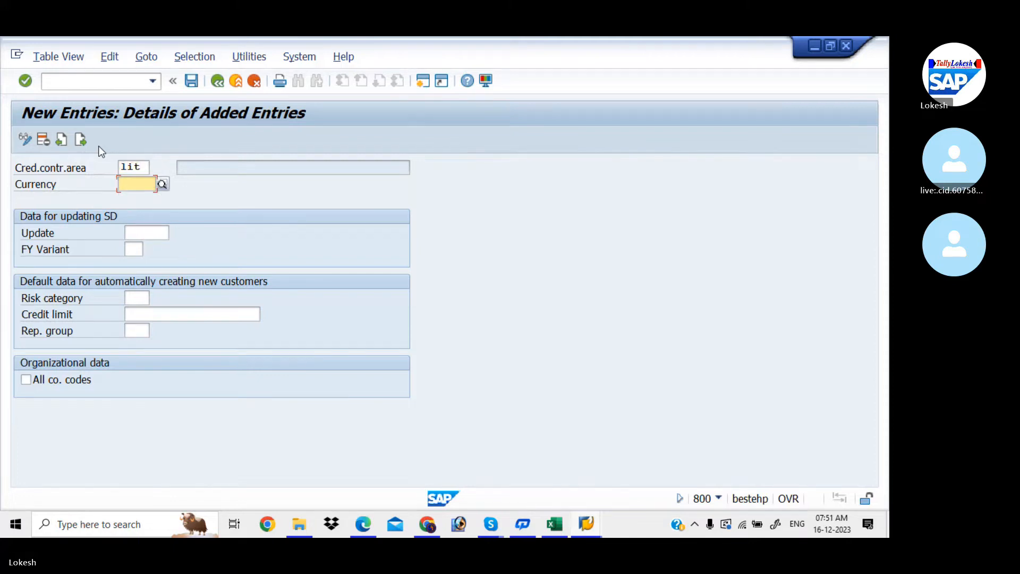
left_click(143, 165)
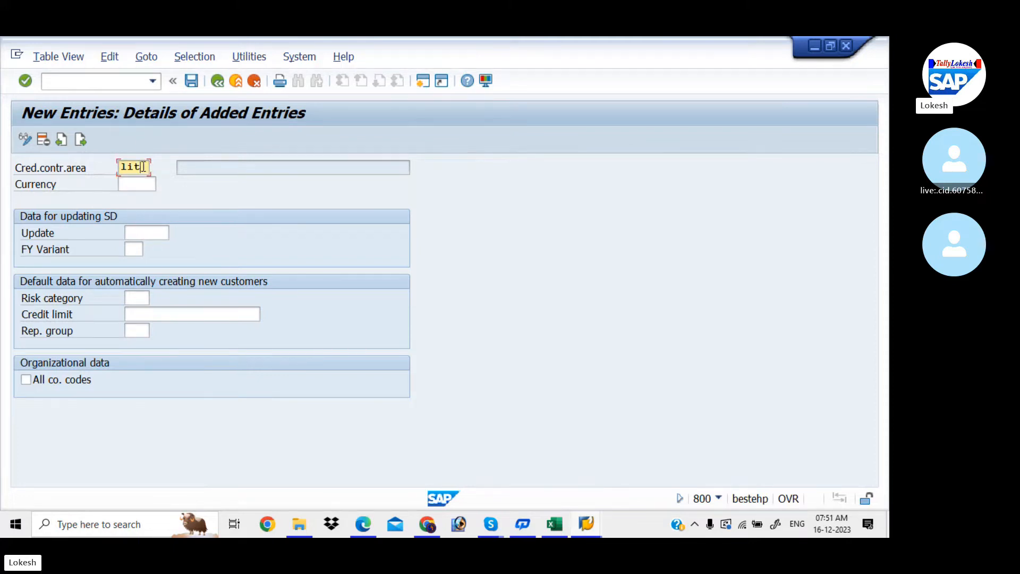
key("BackSpace")
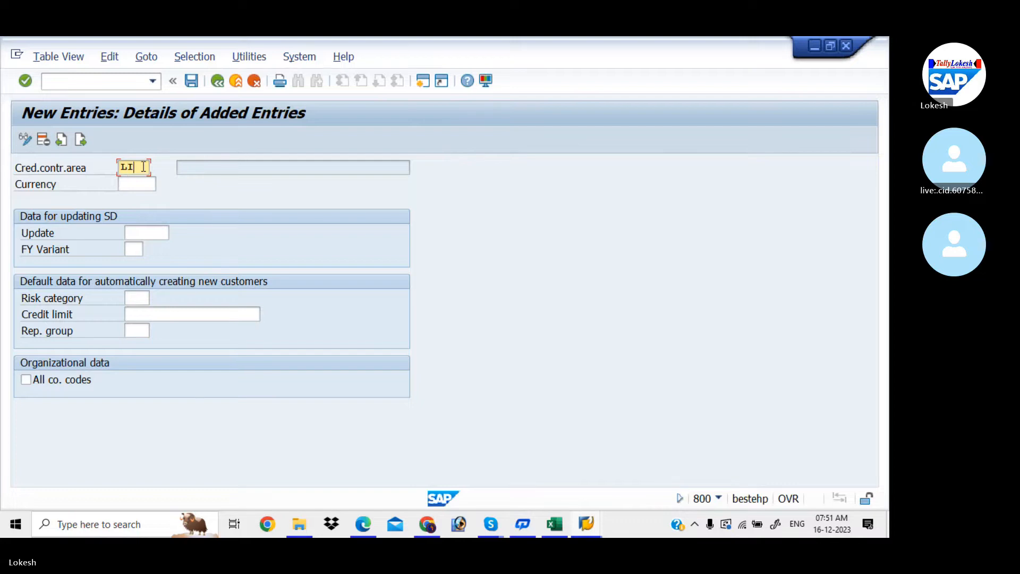
left_click(148, 183)
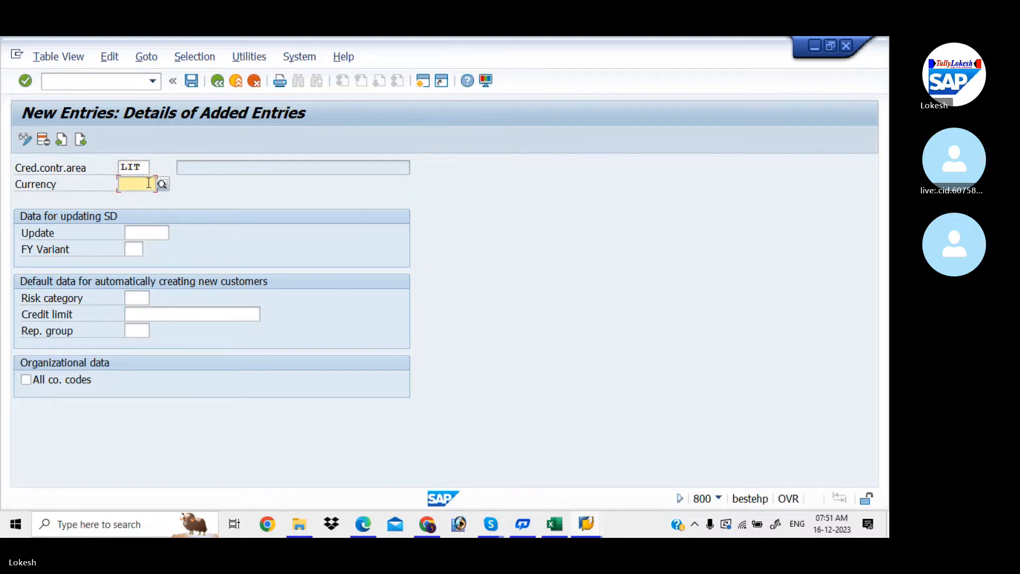
type("INR")
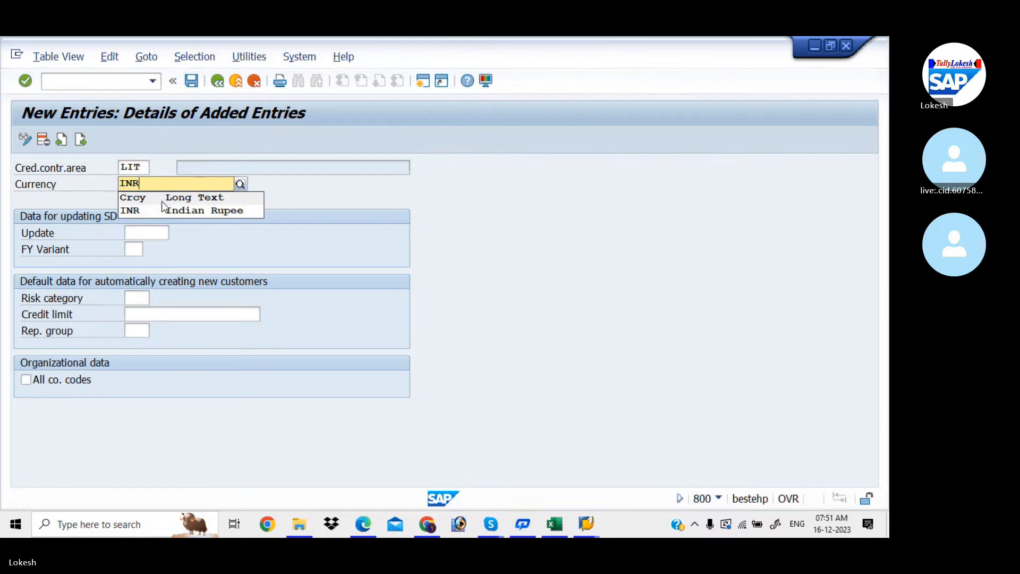
left_click(161, 209)
left_click(162, 312)
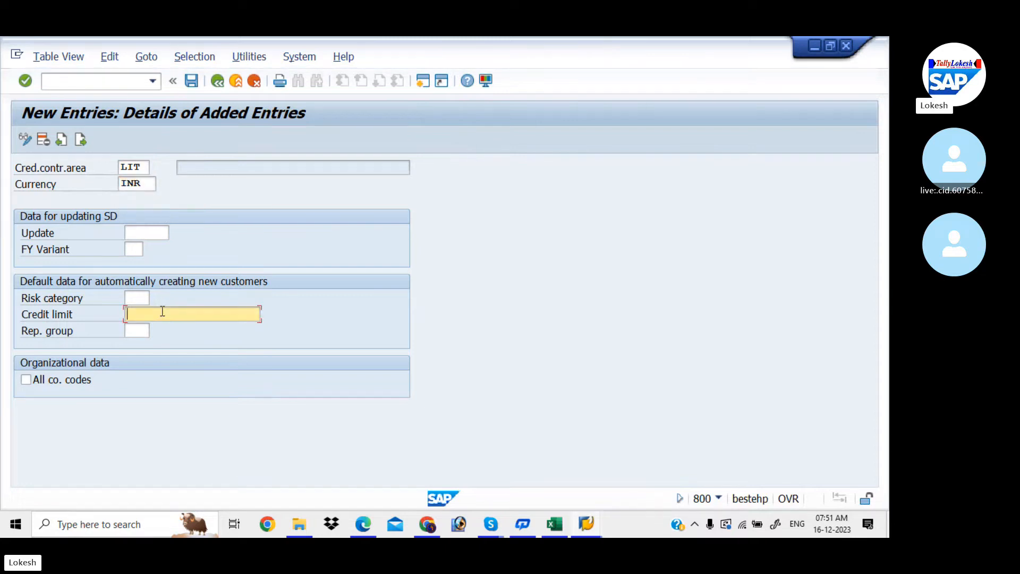
type("9")
left_click(170, 329)
- Save it under new customizing request 'Define Credit Control Area FOR LIT'
left_click(192, 81)
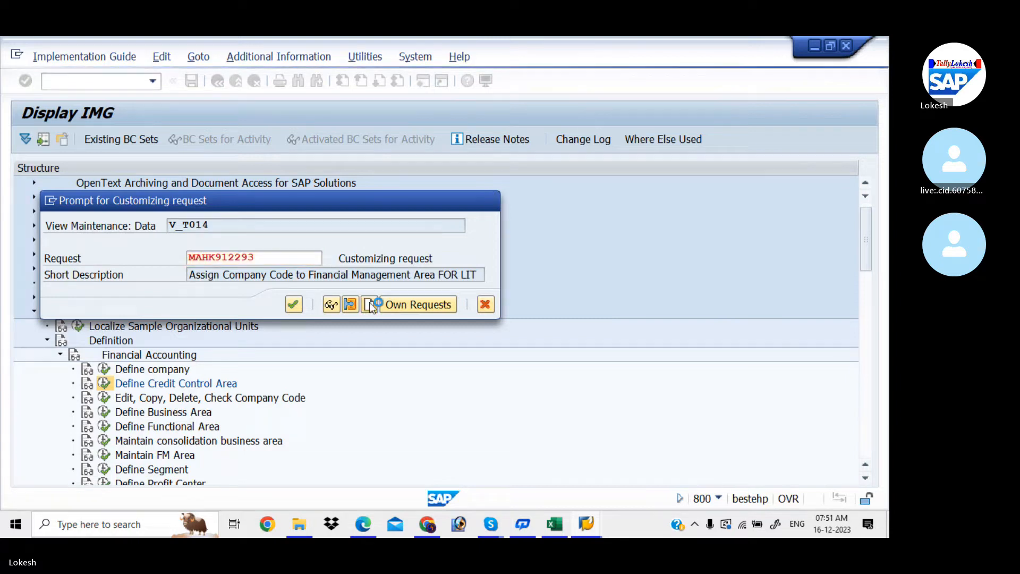
left_click(370, 304)
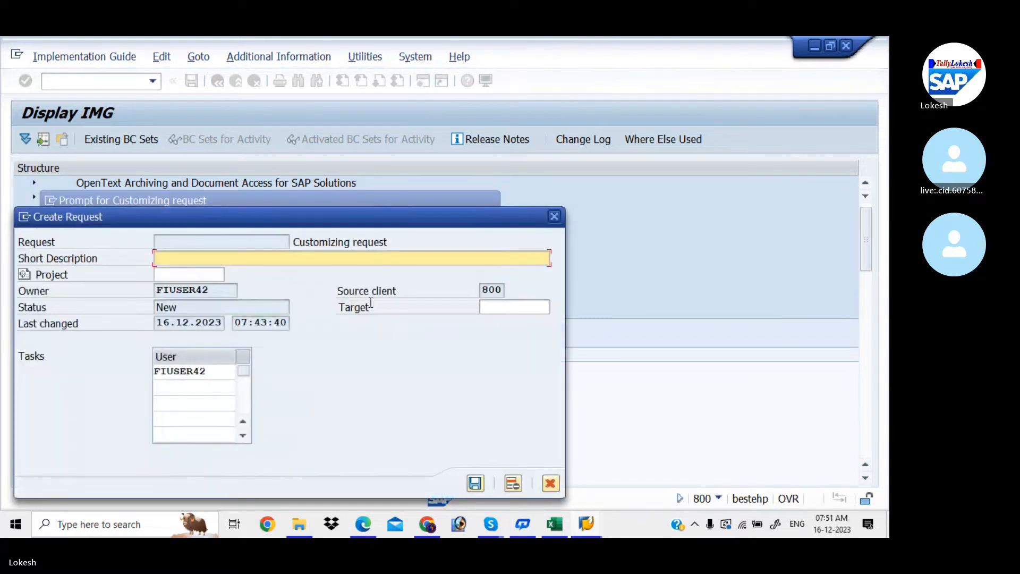
left_click(553, 522)
left_click(256, 403)
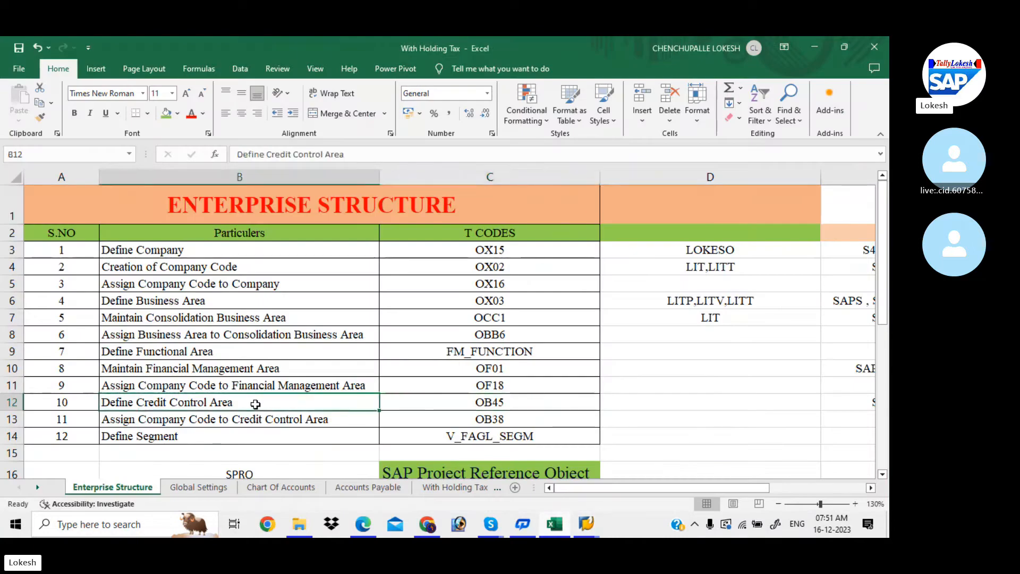
key("ctrl+c")
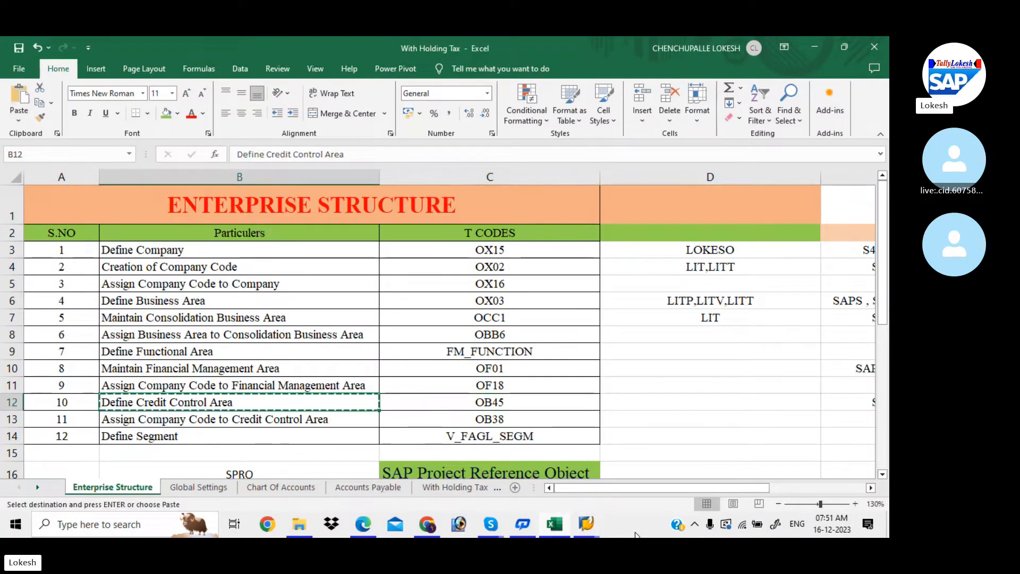
left_click(595, 525)
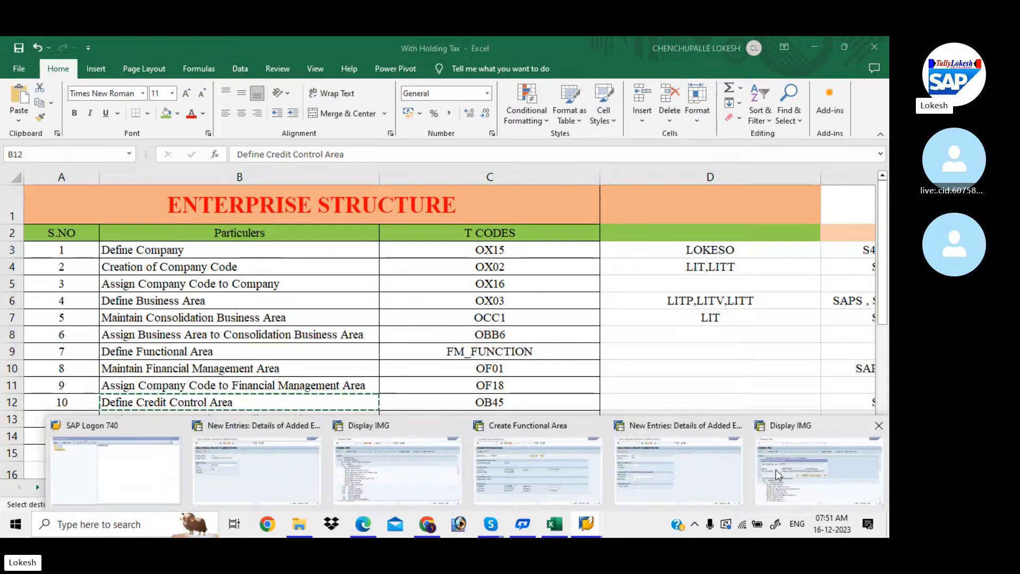
left_click(767, 470)
key("ctrl+v")
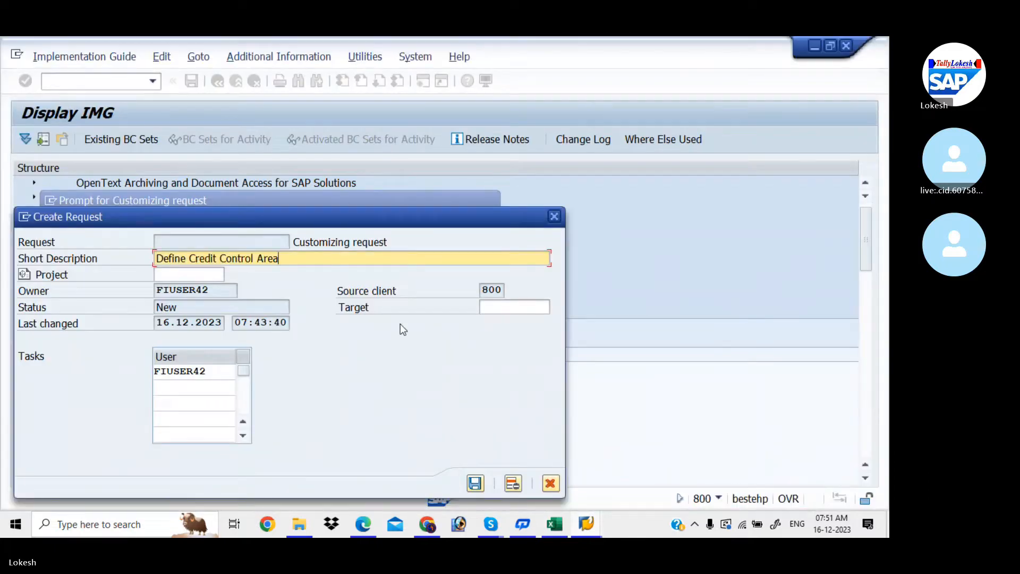
type("FOR LIT")
left_click(475, 484)
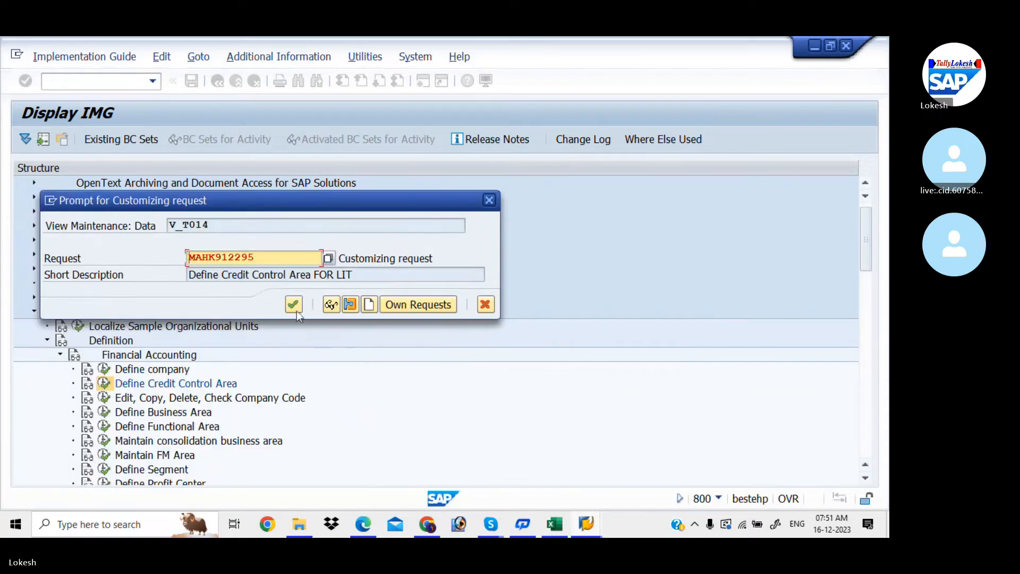
left_click(293, 305)
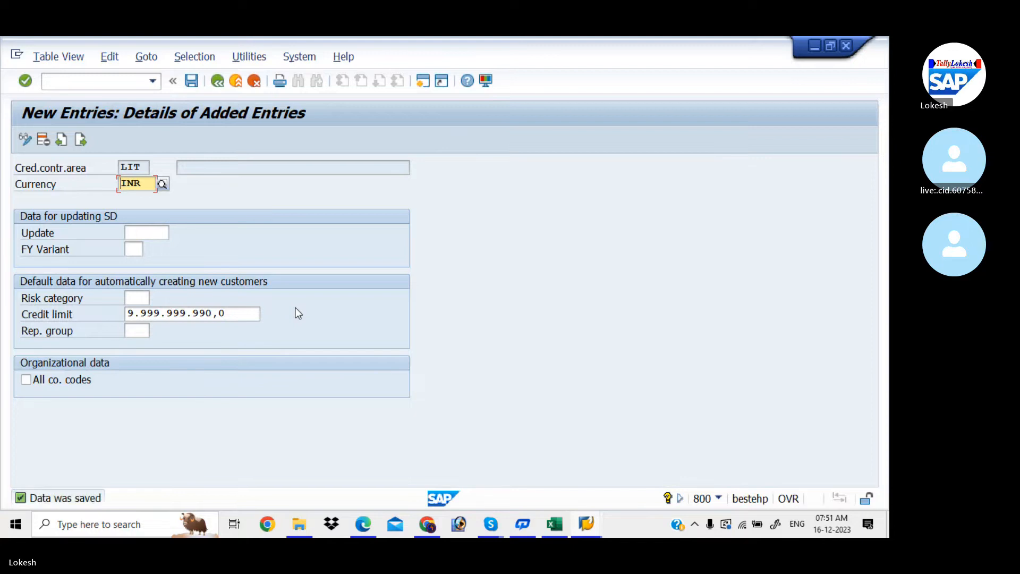
- Copy credit control area LIT1's description into the empty LIT description field
left_click(217, 81)
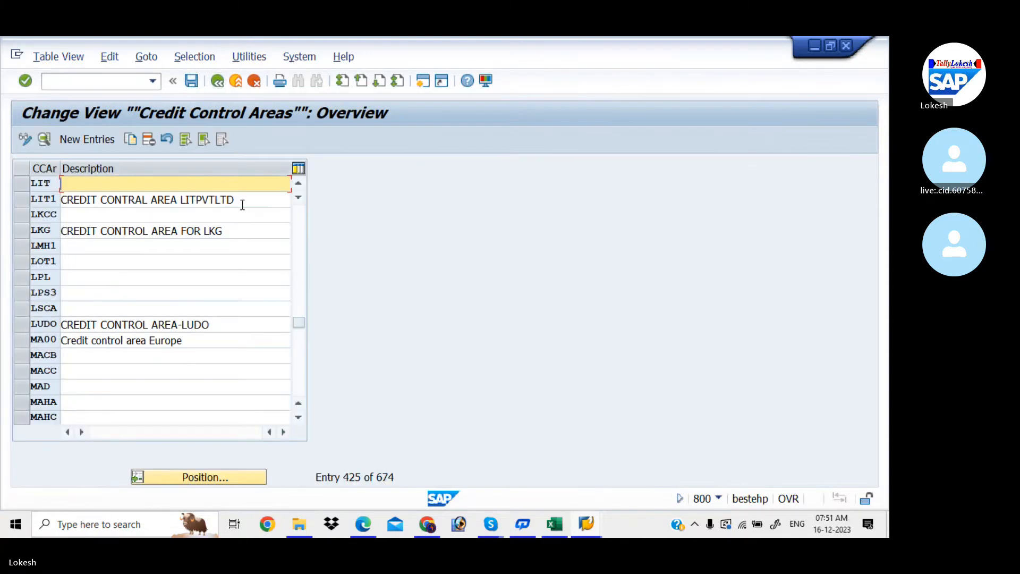
left_click_drag(242, 205, 57, 183)
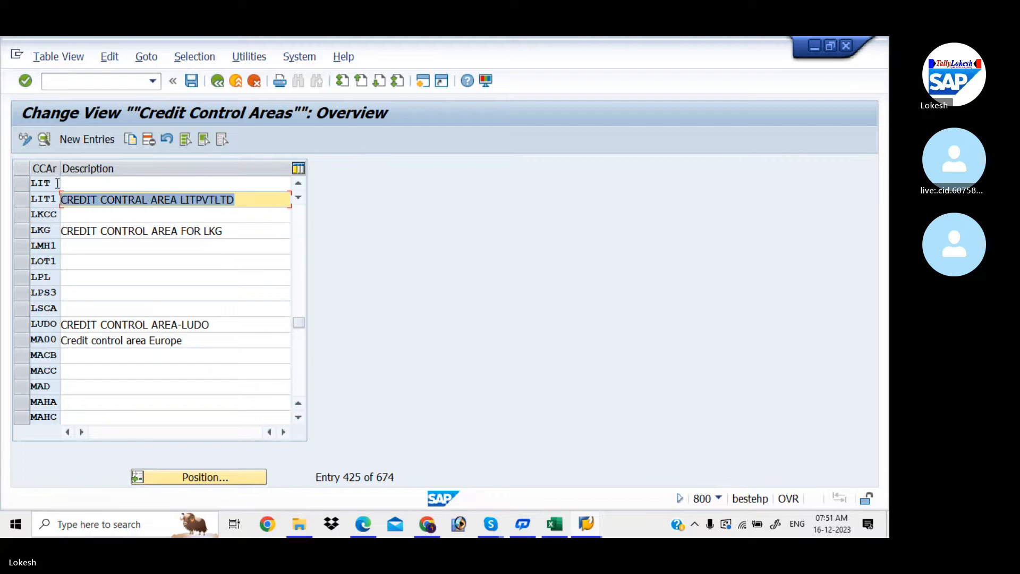
key("ctrl+c")
left_click(77, 184)
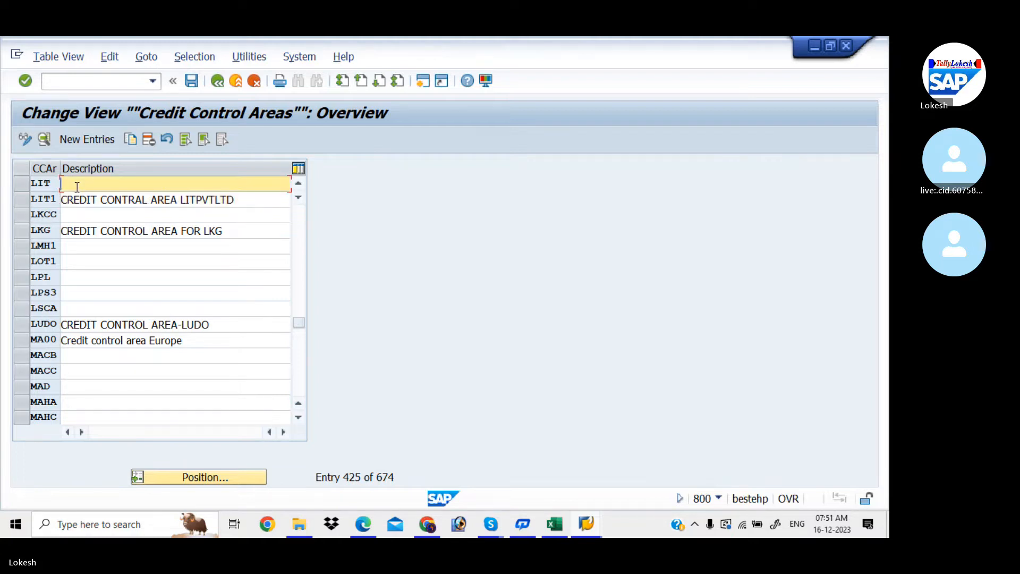
key("ctrl+v")
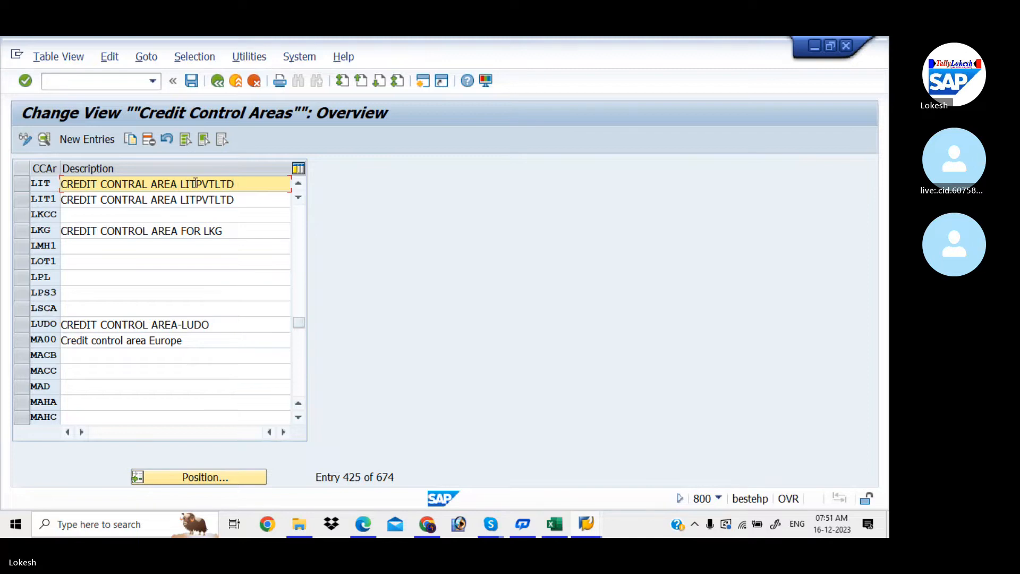
- Edit it to 'CREDIT CONTRAL AREA LIT PVT LTD', save, and return to the IMG
key("Left")
key("Left")
key("Left")
key("Left")
key("Left")
key("BackSpace")
key("Left")
key("Left")
key("Left")
type("PVT")
left_click(198, 183)
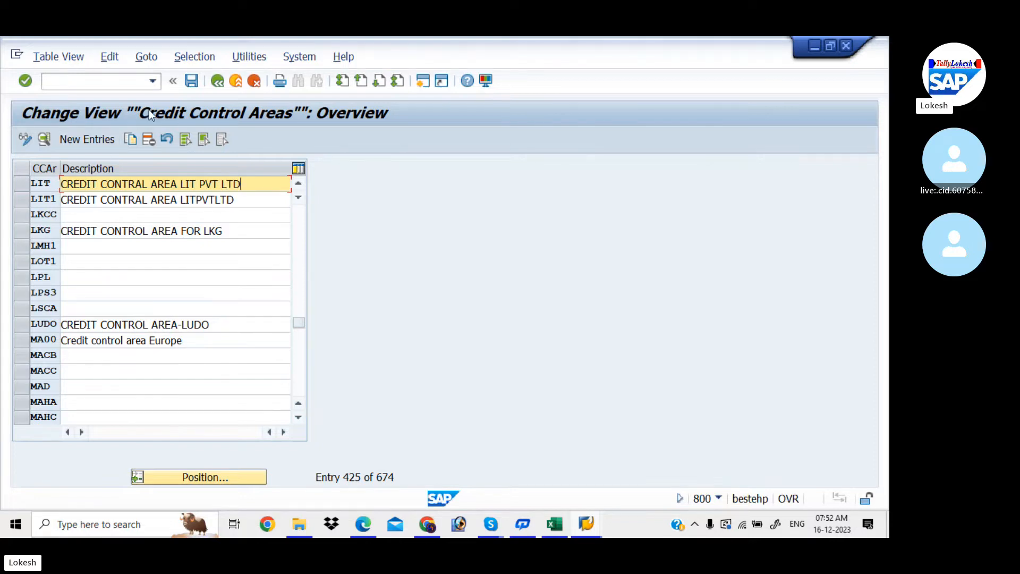
left_click(195, 80)
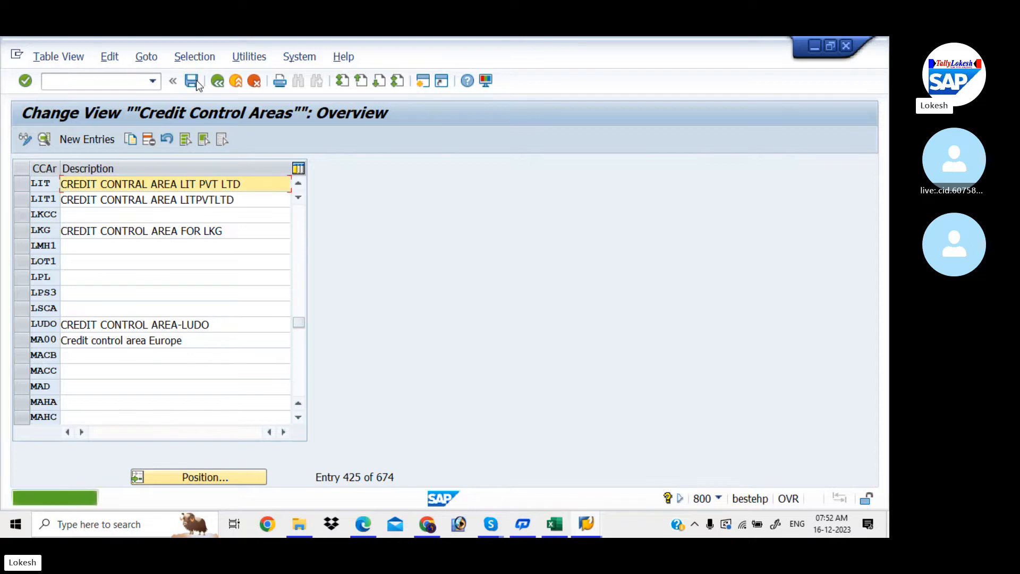
left_click(218, 81)
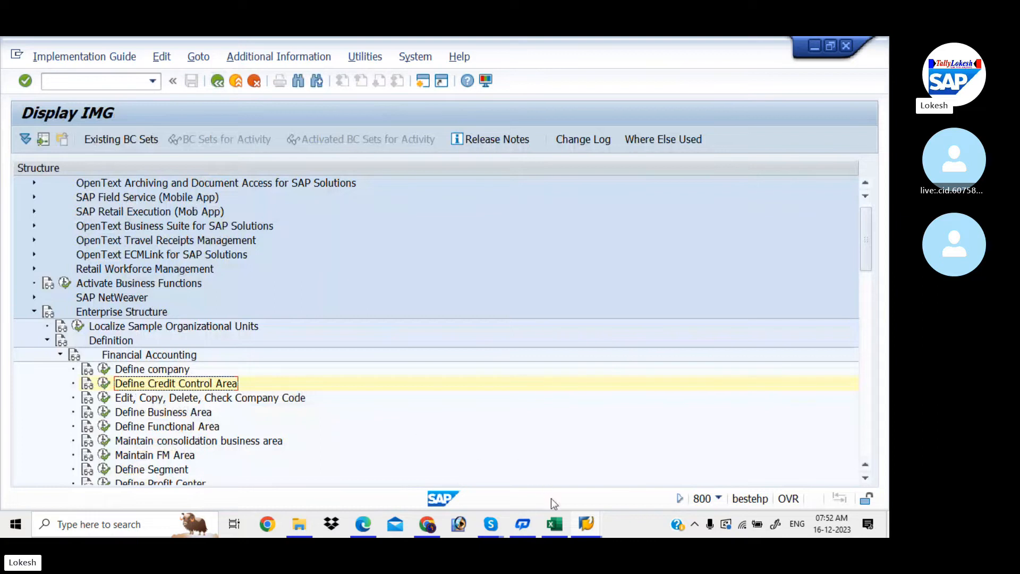
- Open Assignment > Financial Accounting > Assign company code to credit control area in the IMG
left_click(554, 524)
left_click(330, 423)
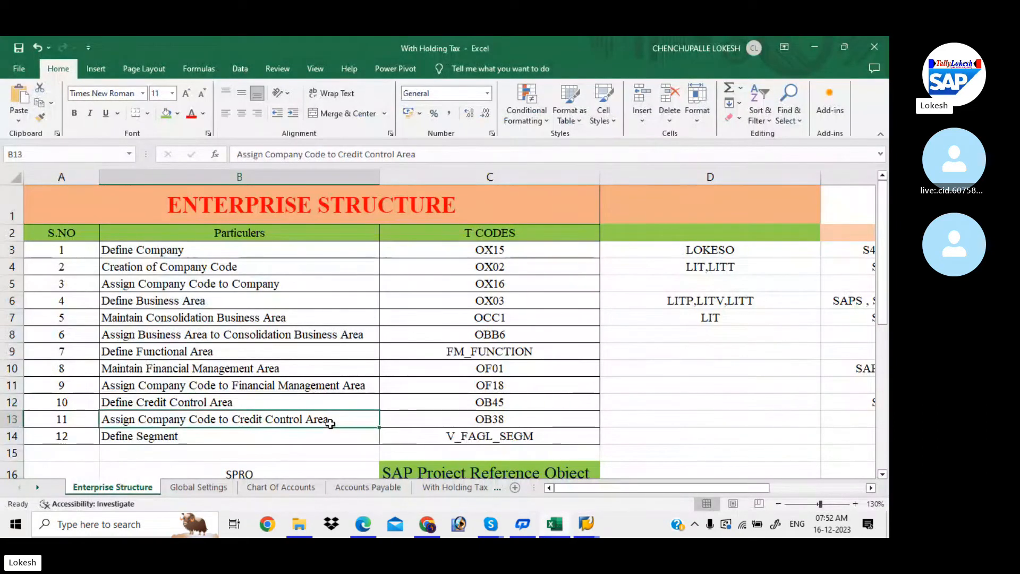
left_click(582, 526)
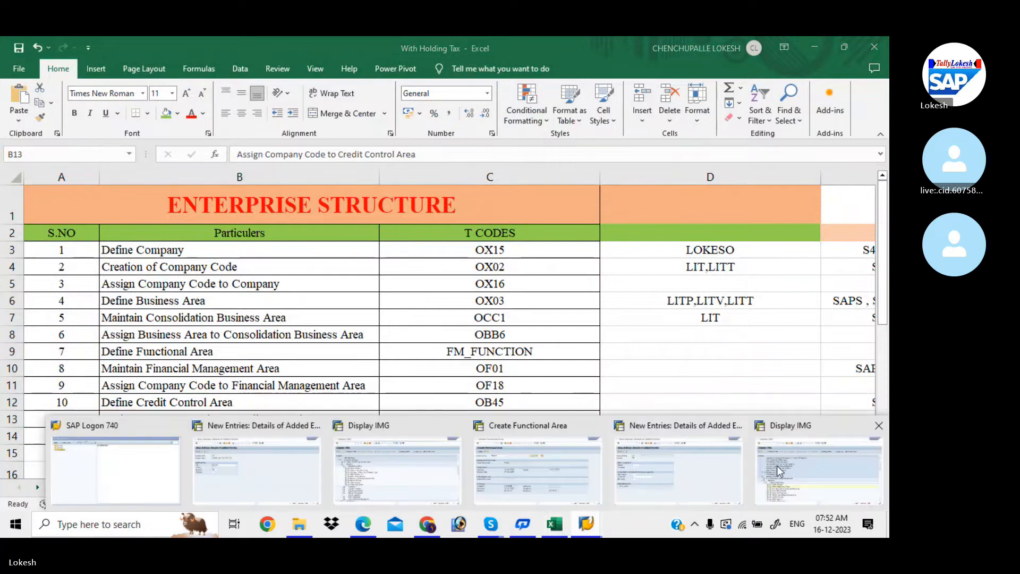
left_click(801, 470)
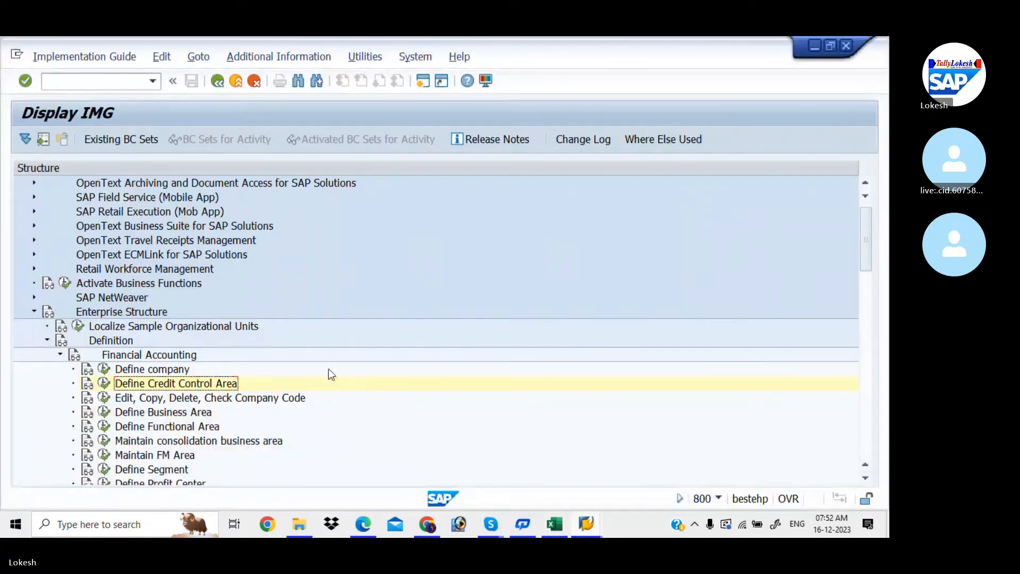
left_click(48, 340)
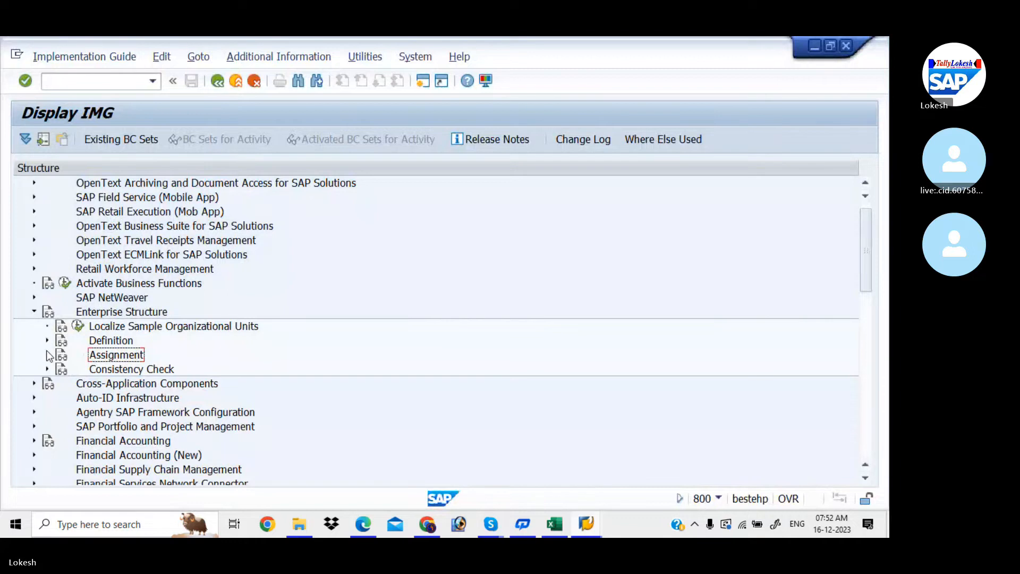
left_click(48, 355)
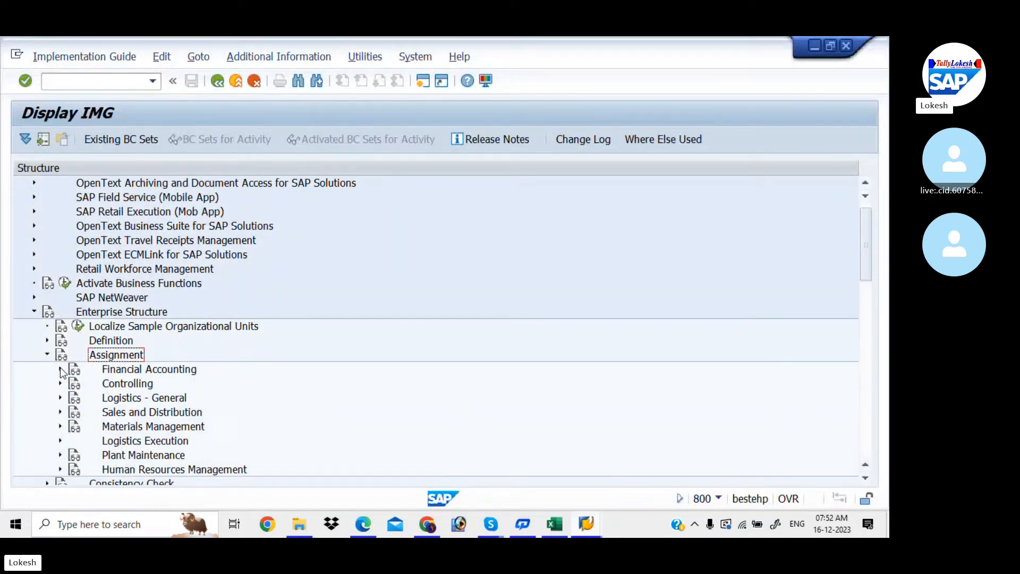
left_click(60, 369)
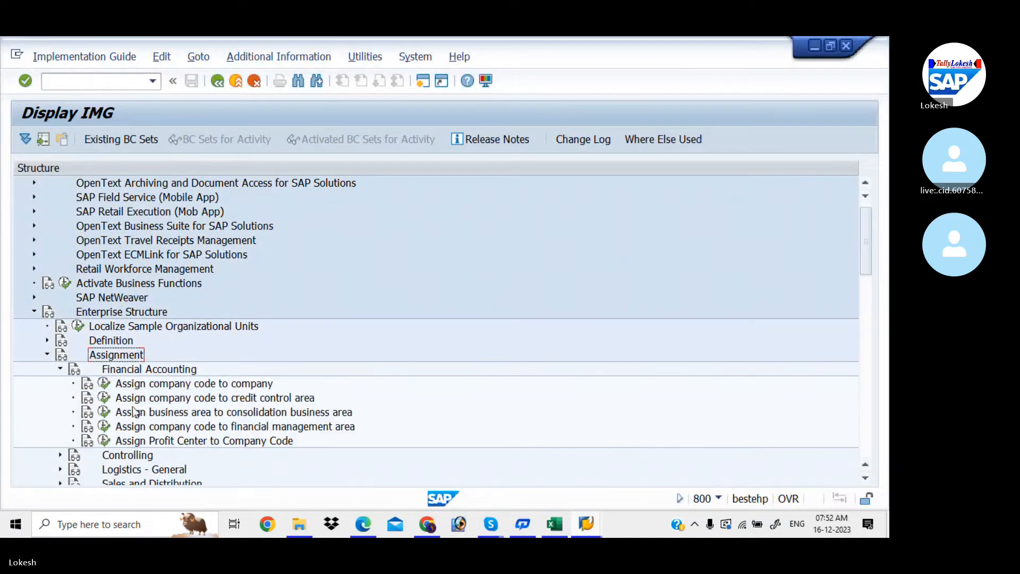
left_click(105, 398)
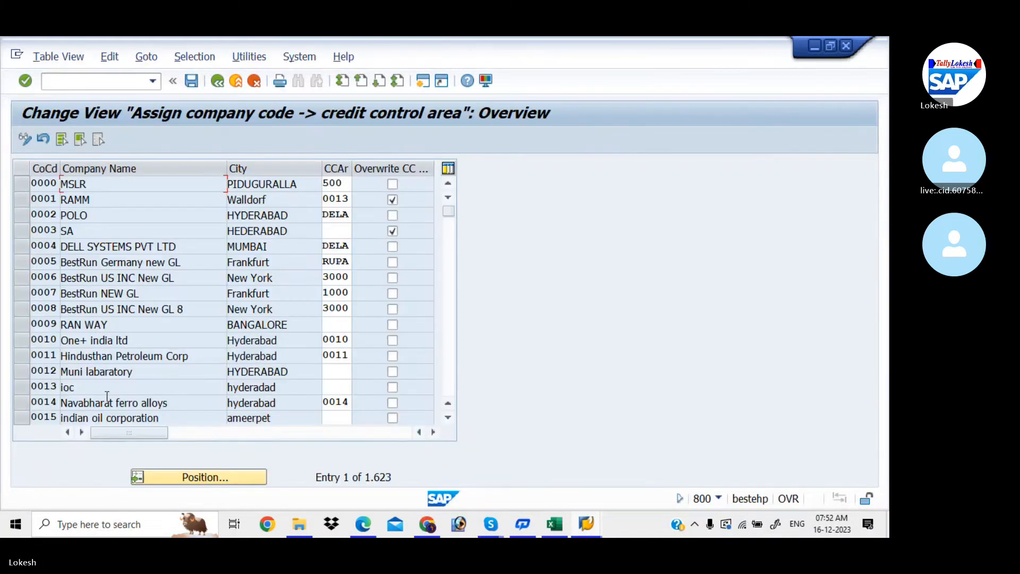
- Locate company code LIT, assign credit control area LIT, and save
left_click(209, 476)
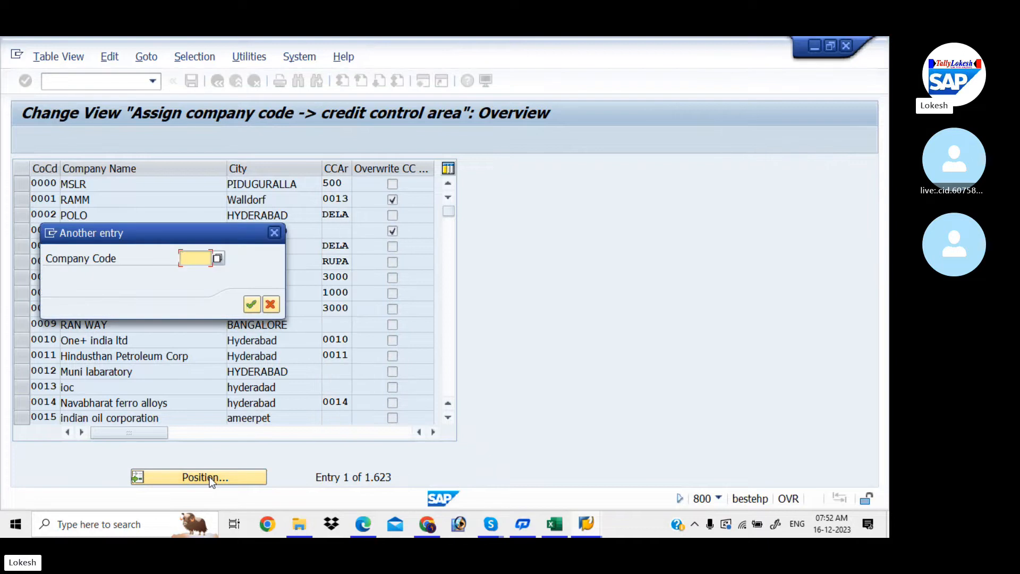
type("LIT")
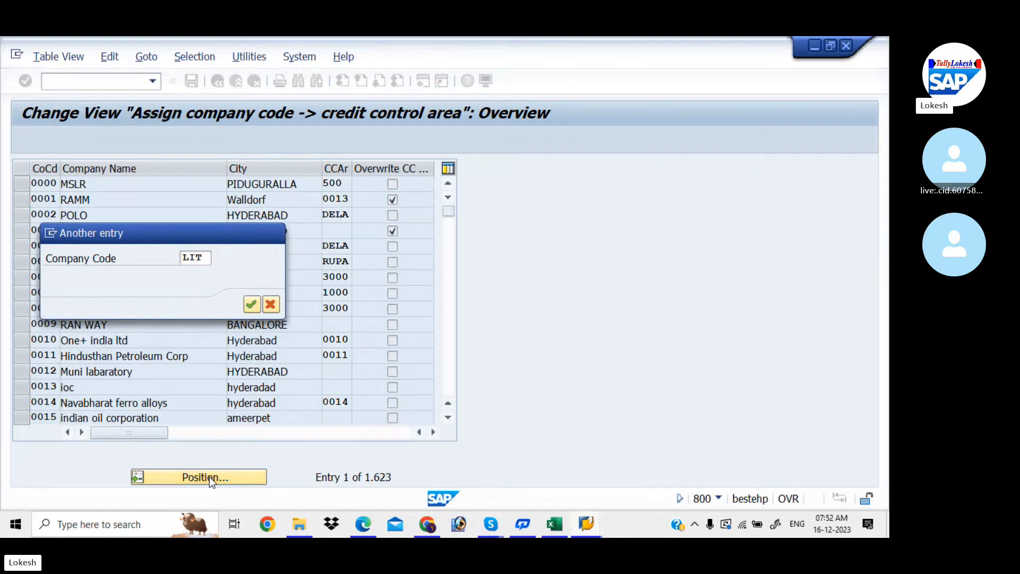
key("Return")
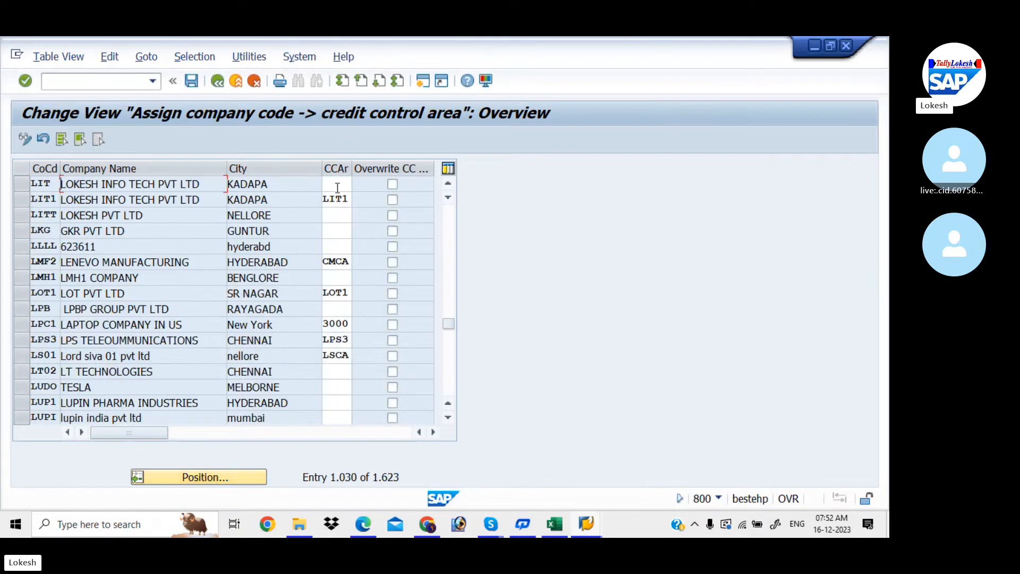
left_click(337, 185)
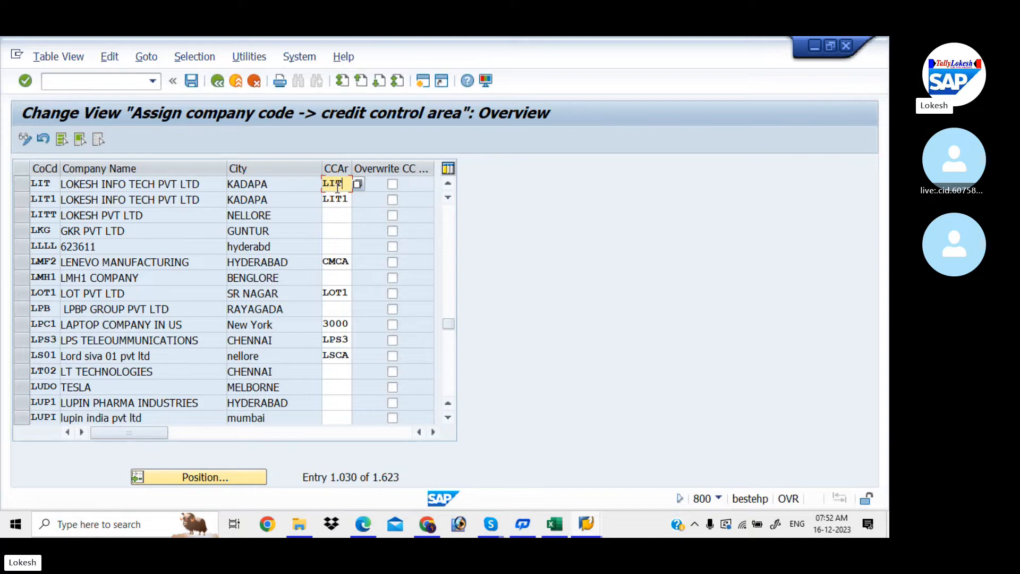
left_click(193, 78)
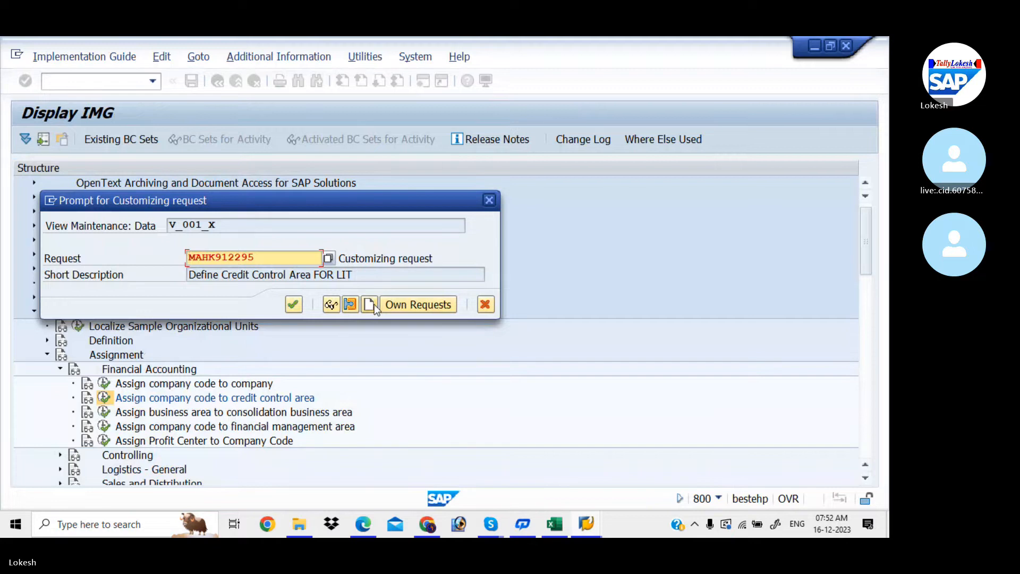
- Save under new request 'Assign Company Code to Credit Control Area FOR LIT', then return to the IMG
left_click(374, 303)
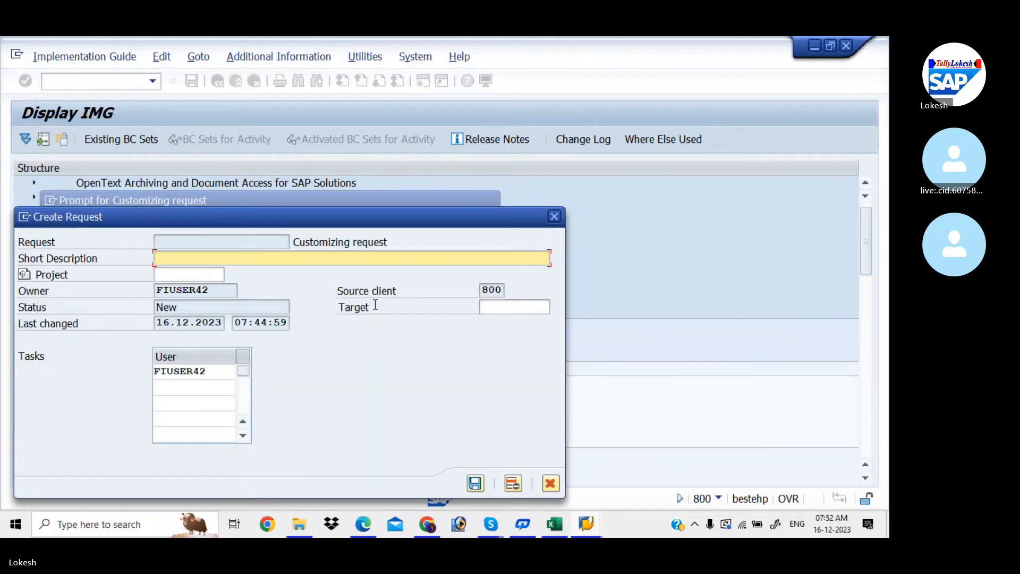
left_click(551, 521)
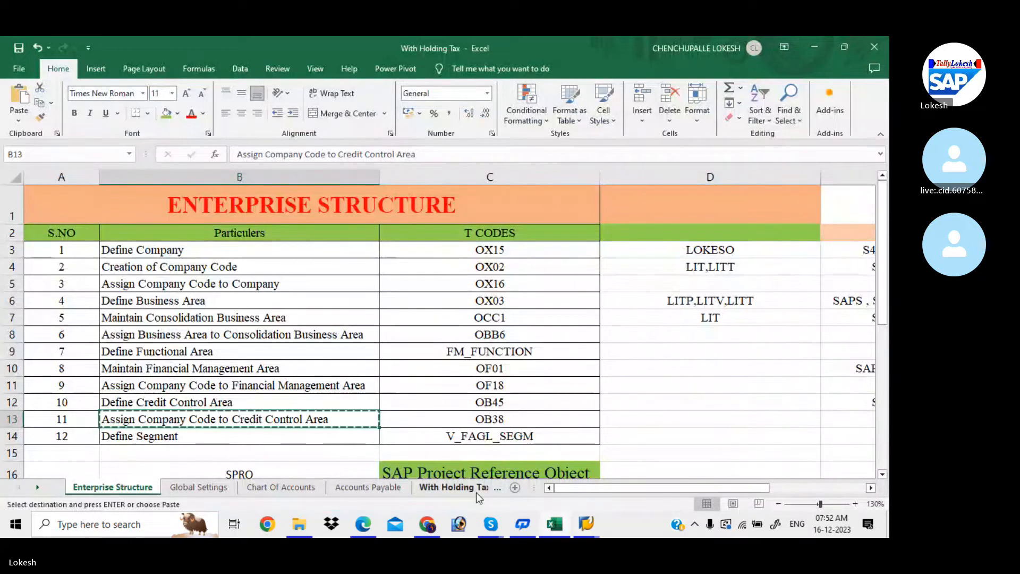
mouse_move(591, 525)
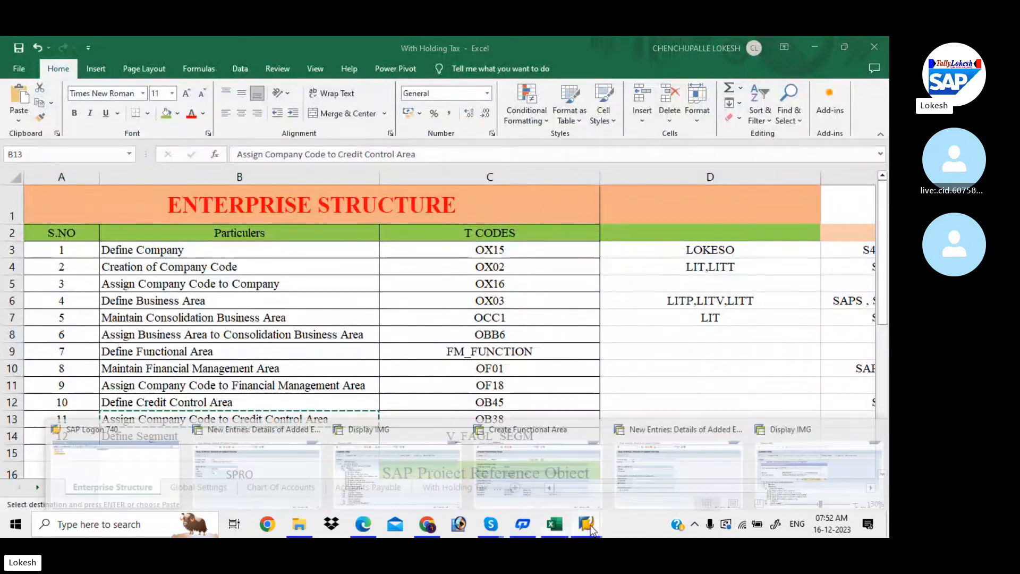
left_click(761, 480)
type("Assign Company Code to Credit Control Area")
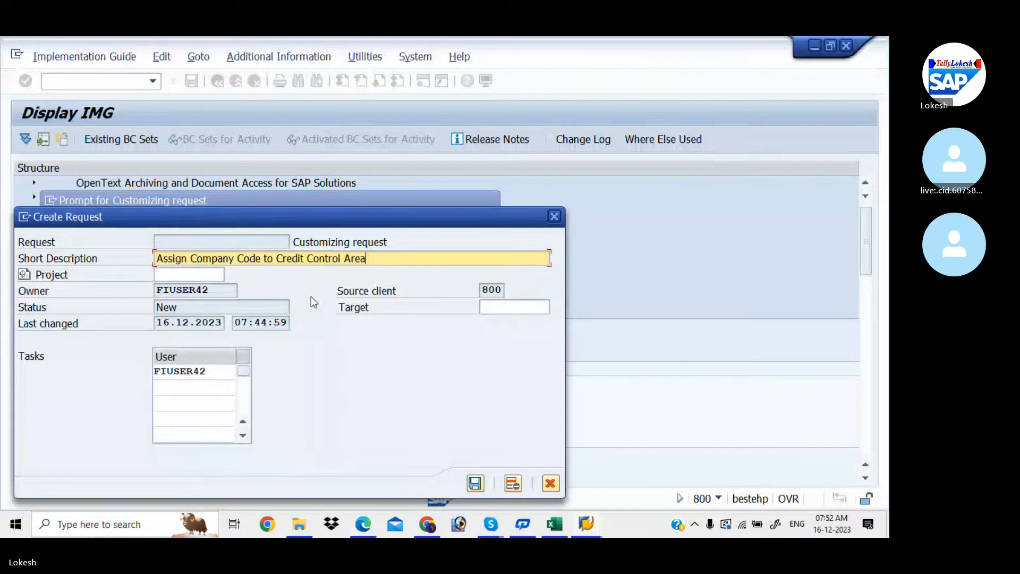
type("FOR LIT")
left_click(475, 482)
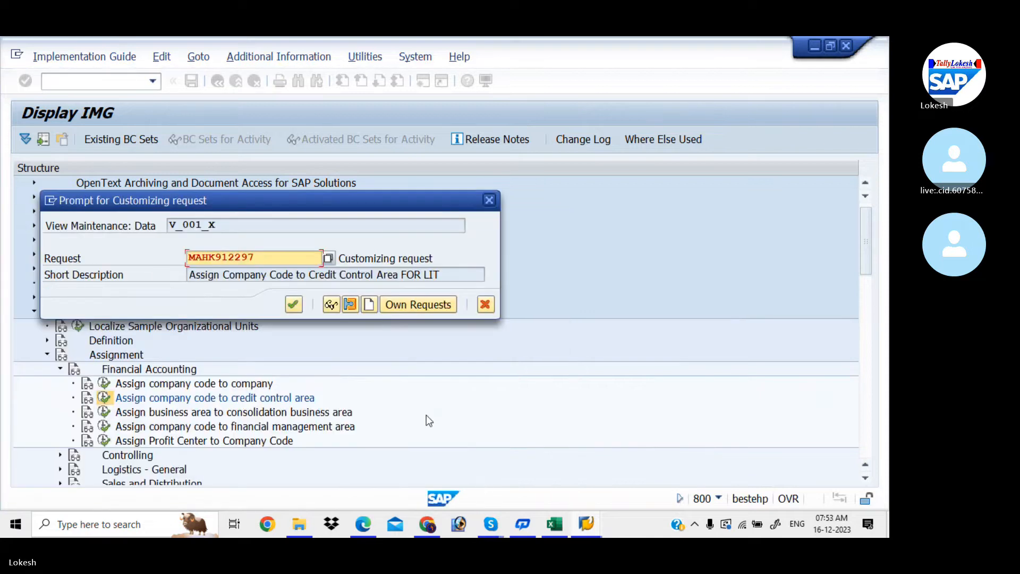
left_click(293, 305)
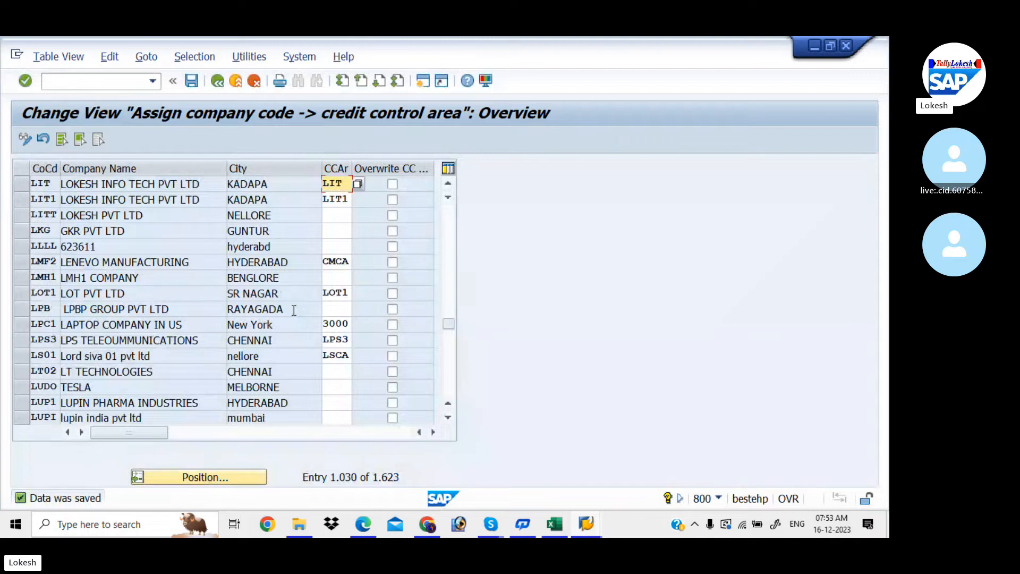
left_click(221, 84)
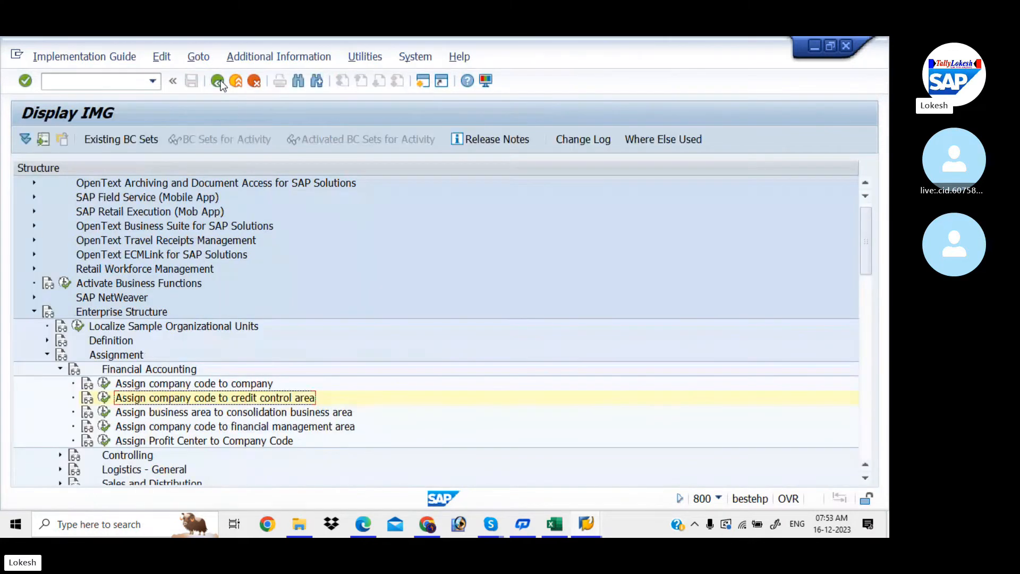
- Scroll the enterprise structure PDF notes to the OB38 credit control area assignment on page 15
left_click(365, 524)
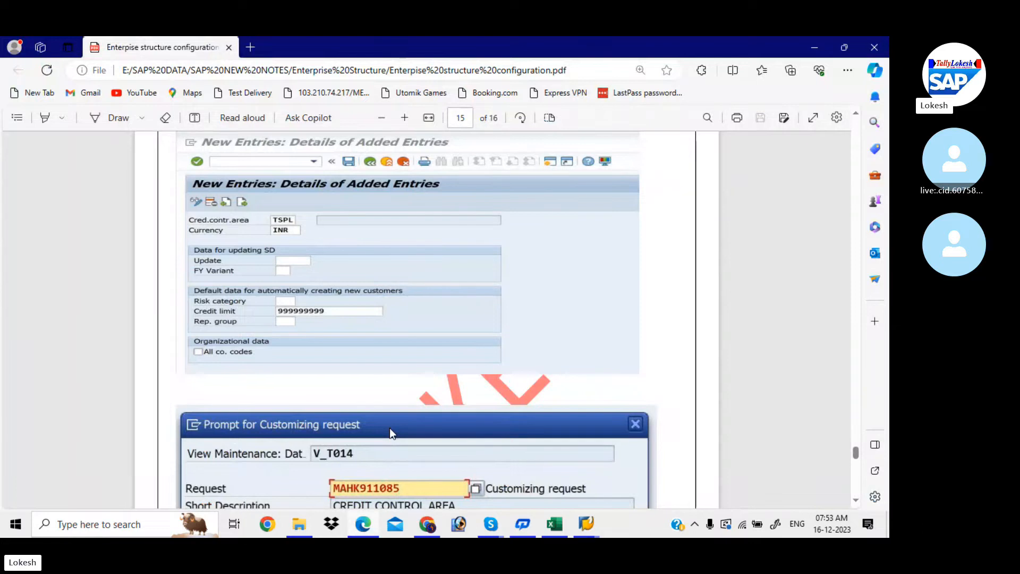
scroll(390, 428, "down", 5)
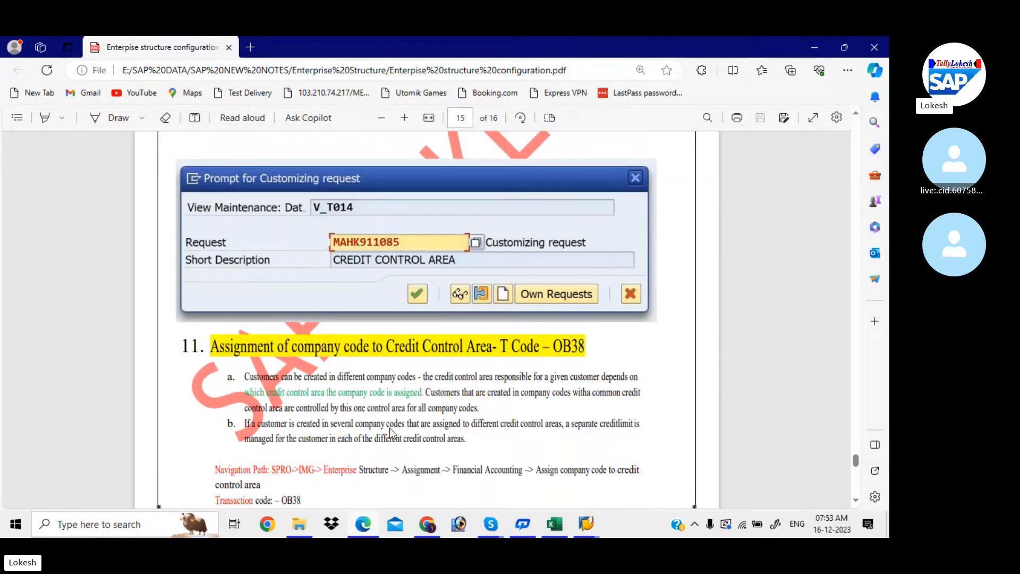
scroll(390, 431, "down", 5)
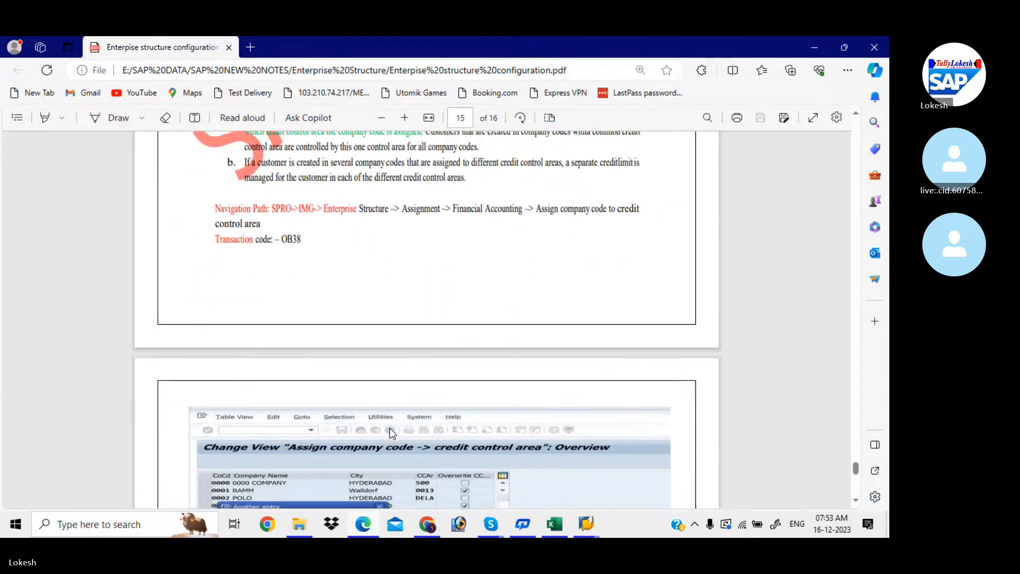
scroll(390, 431, "down", 8)
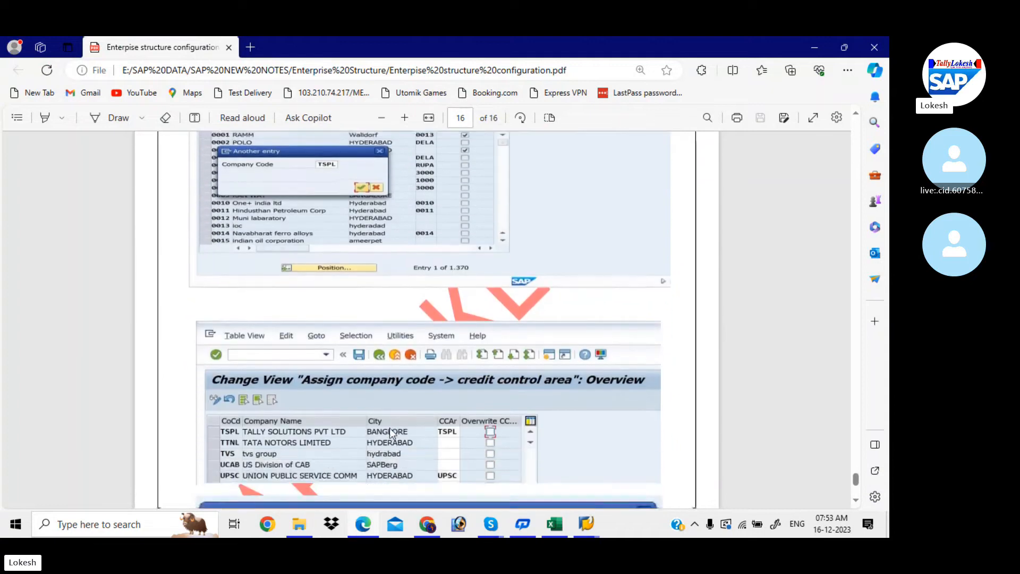
scroll(391, 431, "down", 5)
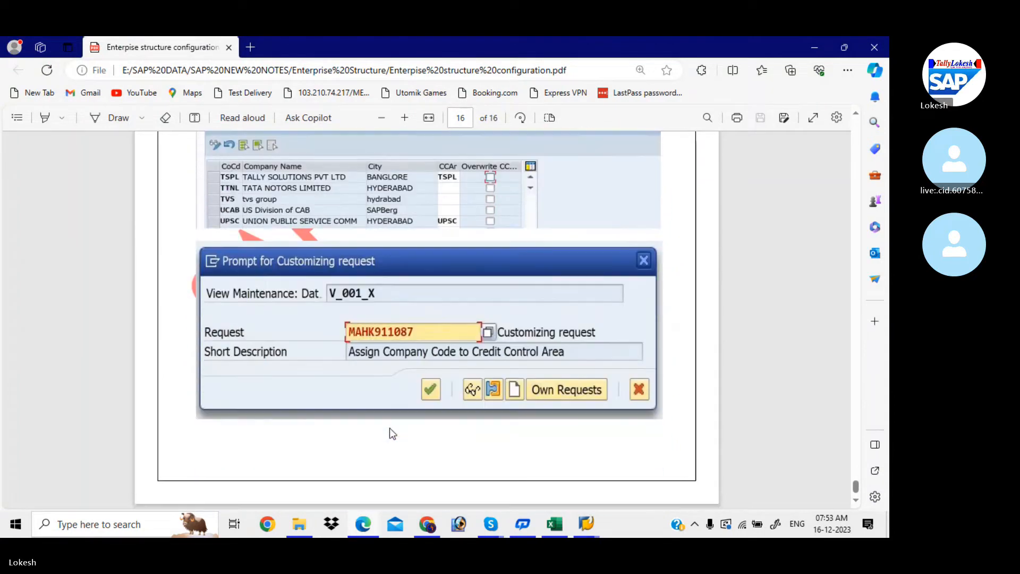
scroll(392, 433, "up", 2)
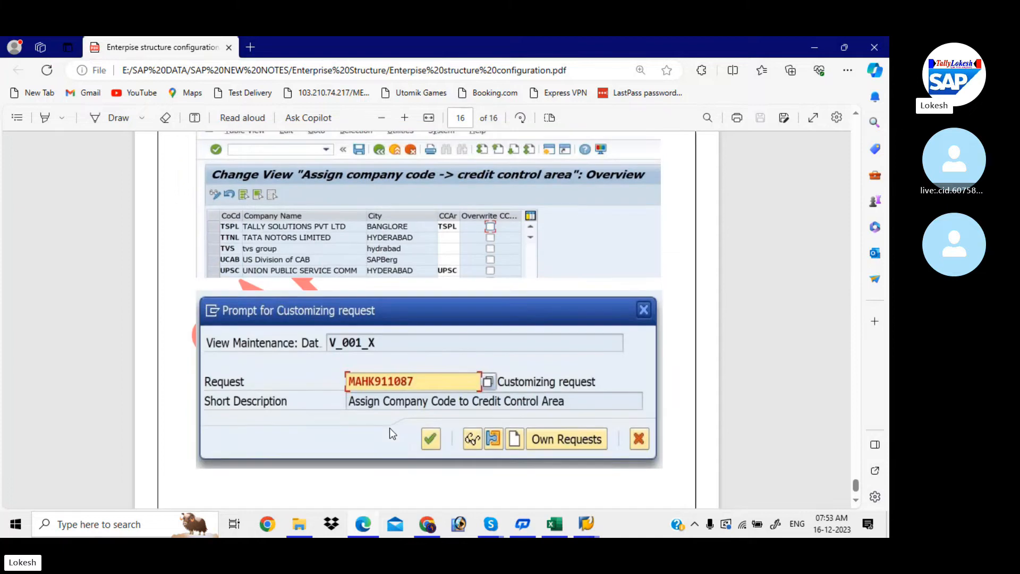
scroll(390, 429, "up", 8)
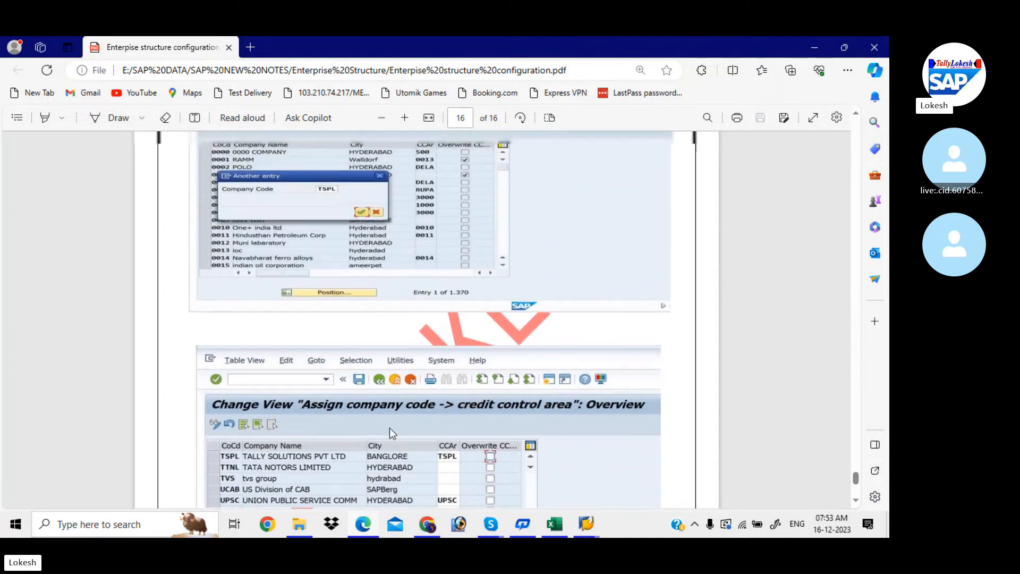
scroll(390, 428, "up", 3)
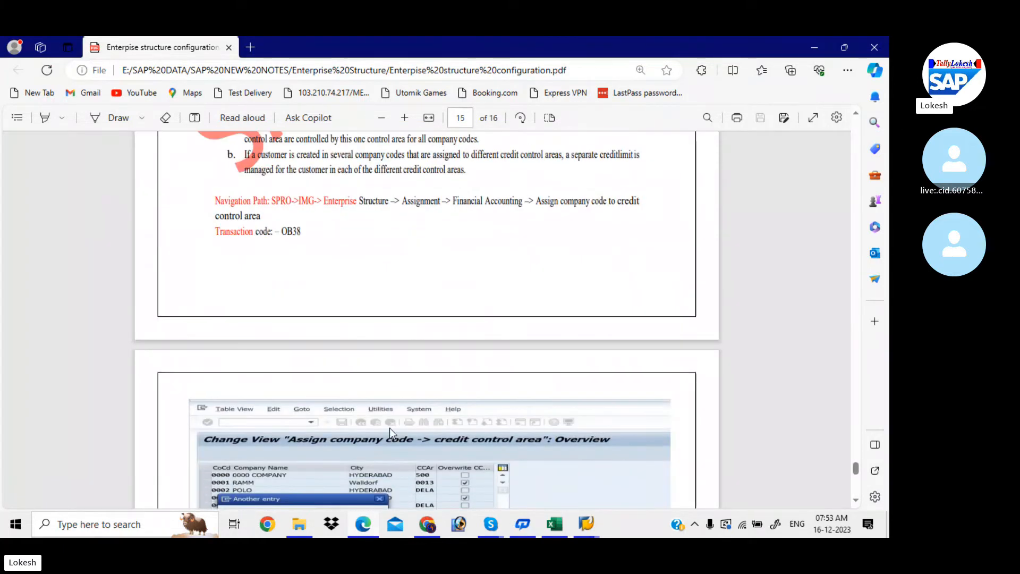
- Collapse Assignment and run Definition > Financial Accounting > Define Segment
mouse_move(584, 525)
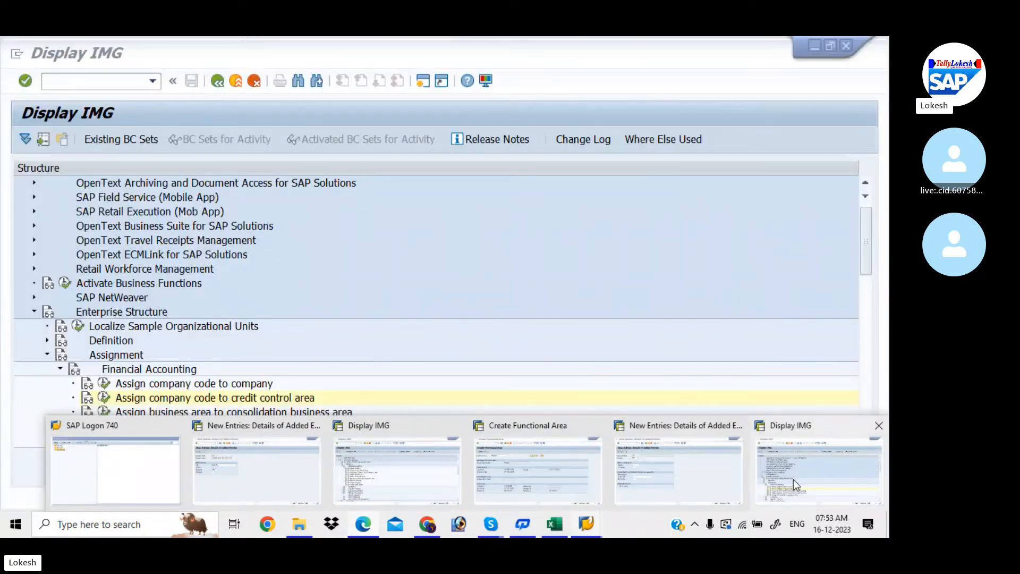
left_click(792, 479)
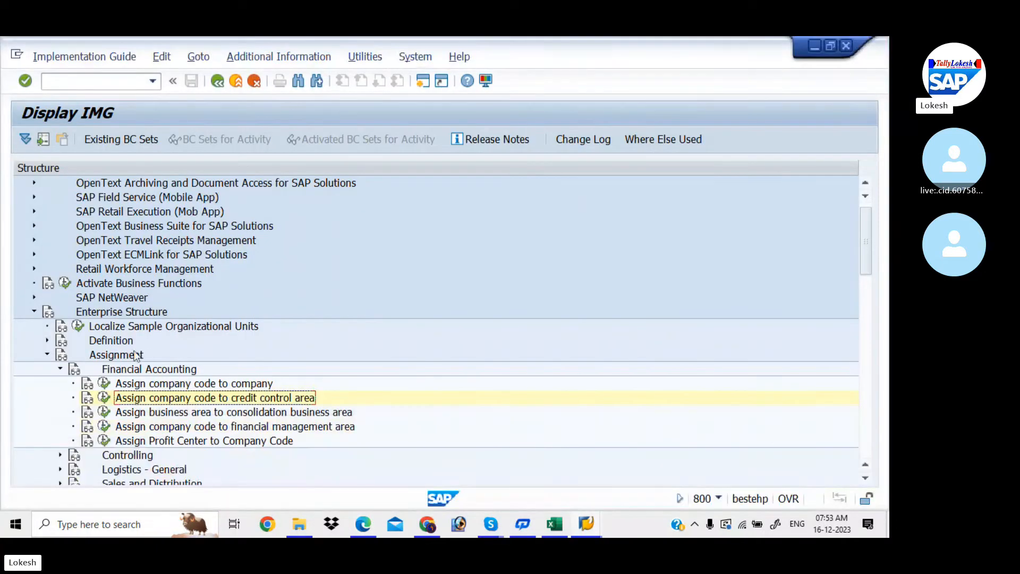
left_click(48, 355)
left_click(48, 355)
left_click(47, 341)
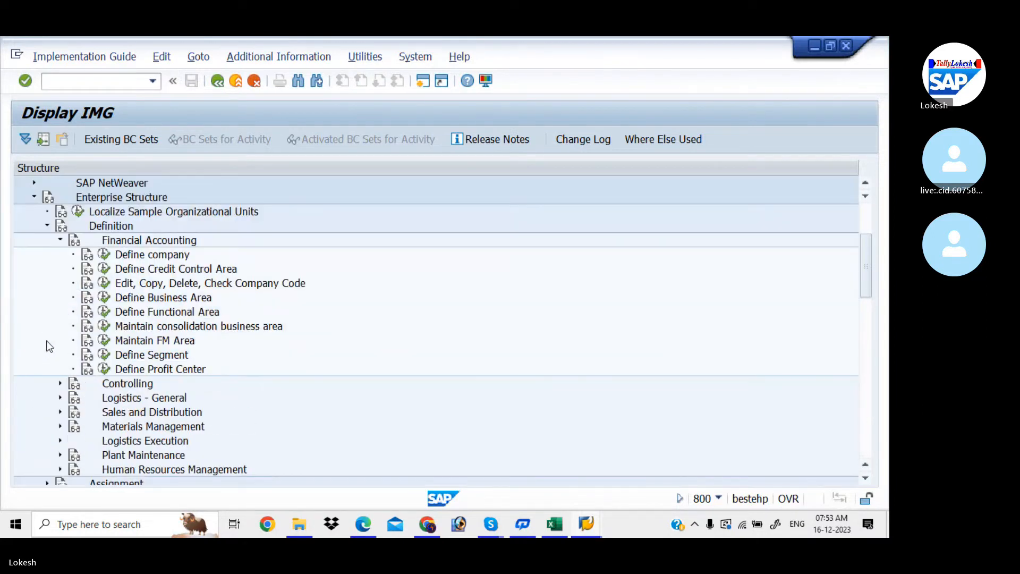
left_click(105, 354)
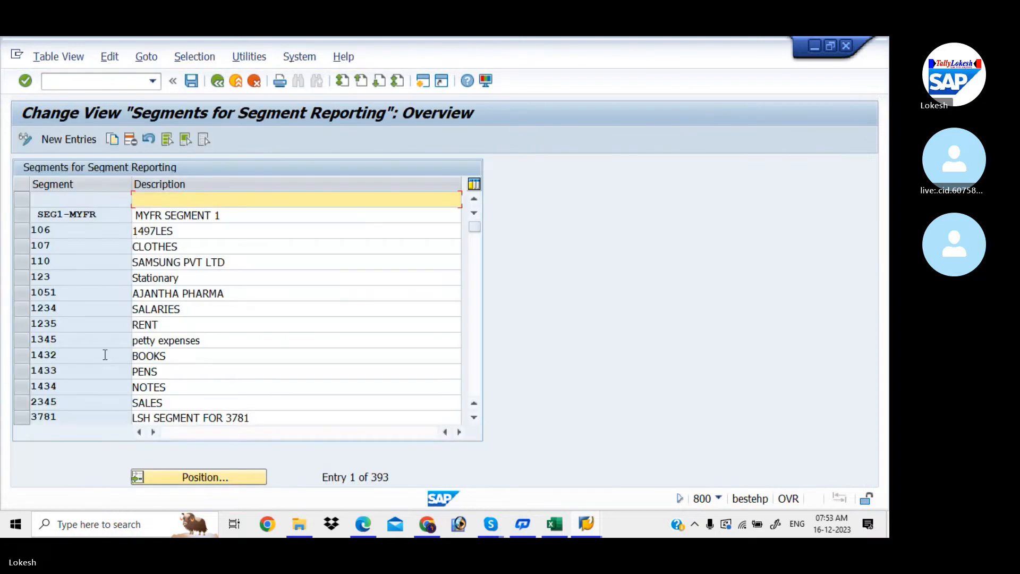
- Select segment rows 123 Stationary, 1234 SALARIES and 1235 RENT
left_click(195, 282)
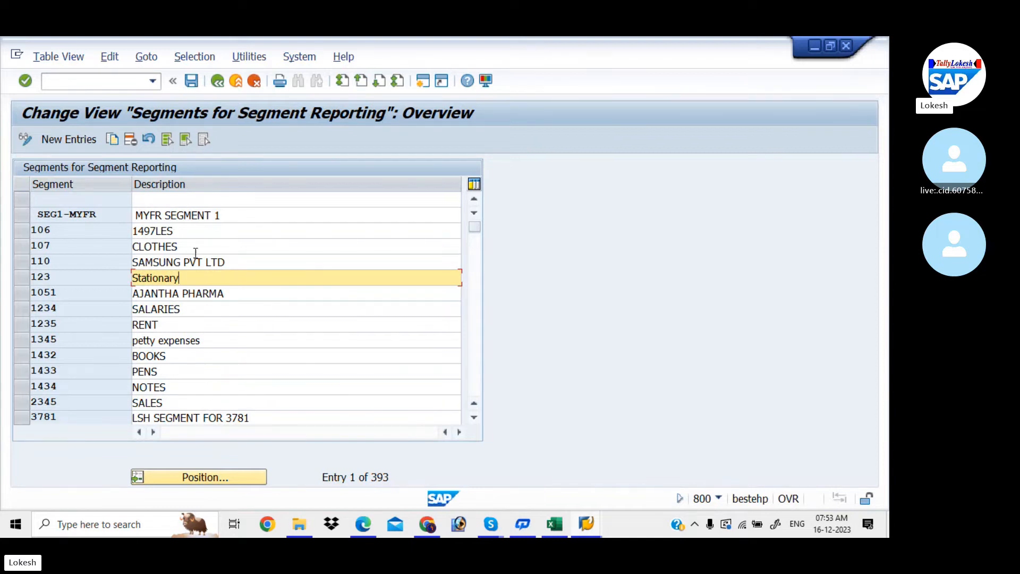
left_click(24, 297)
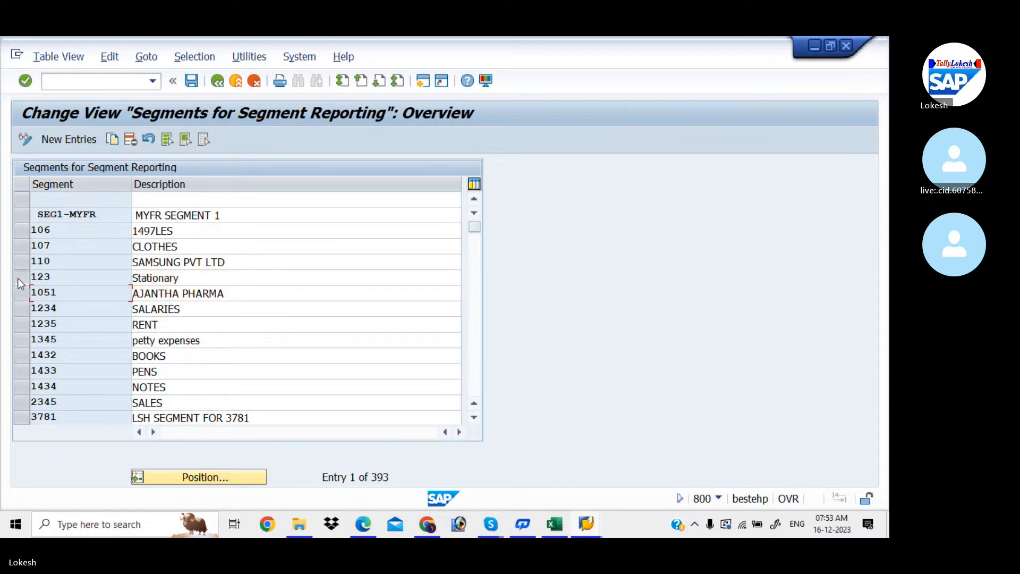
left_click(19, 278)
left_click(23, 309)
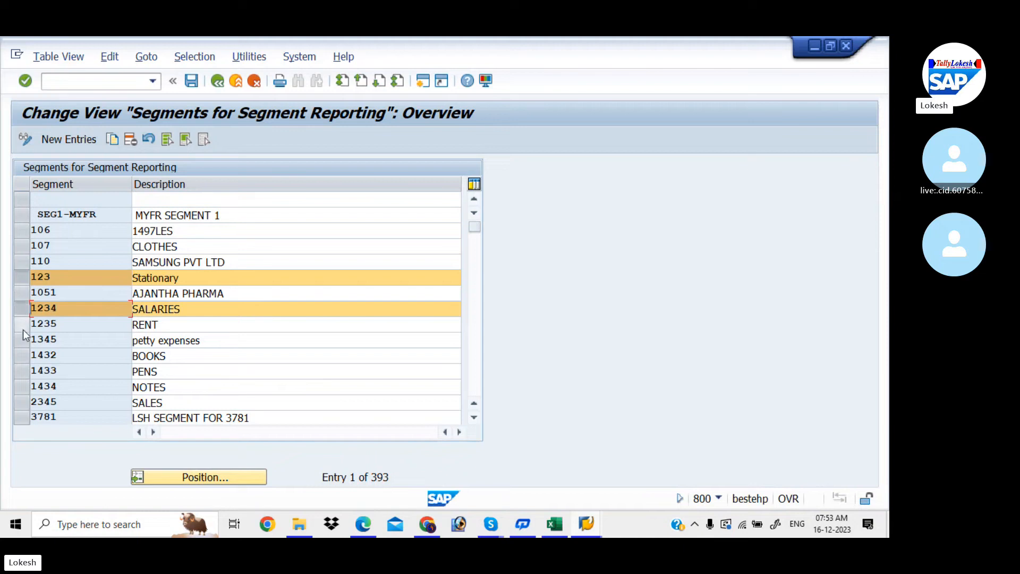
left_click(23, 330)
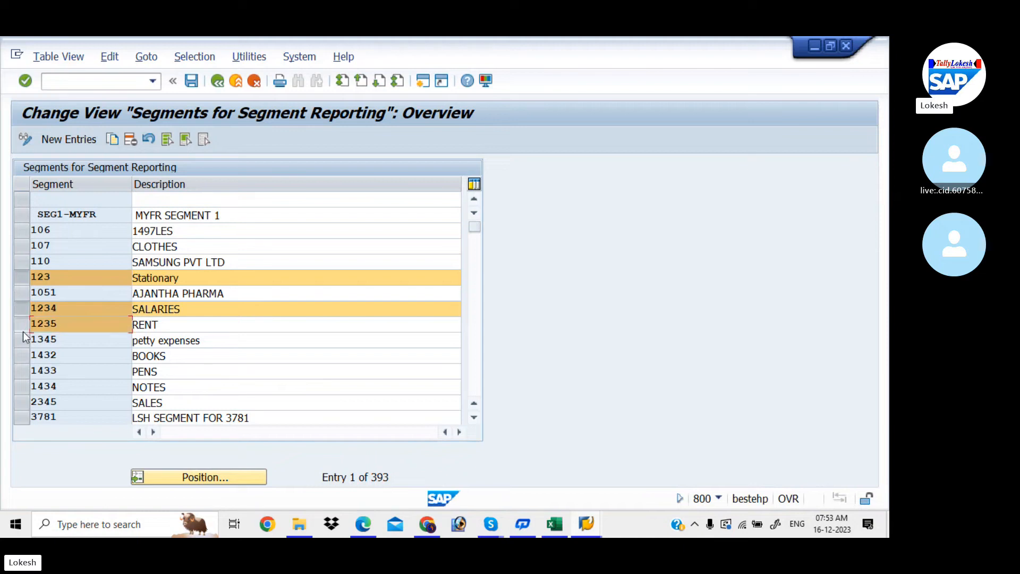
- Copy the three selected segments under new codes LITL, LITM and LITN
left_click(116, 141)
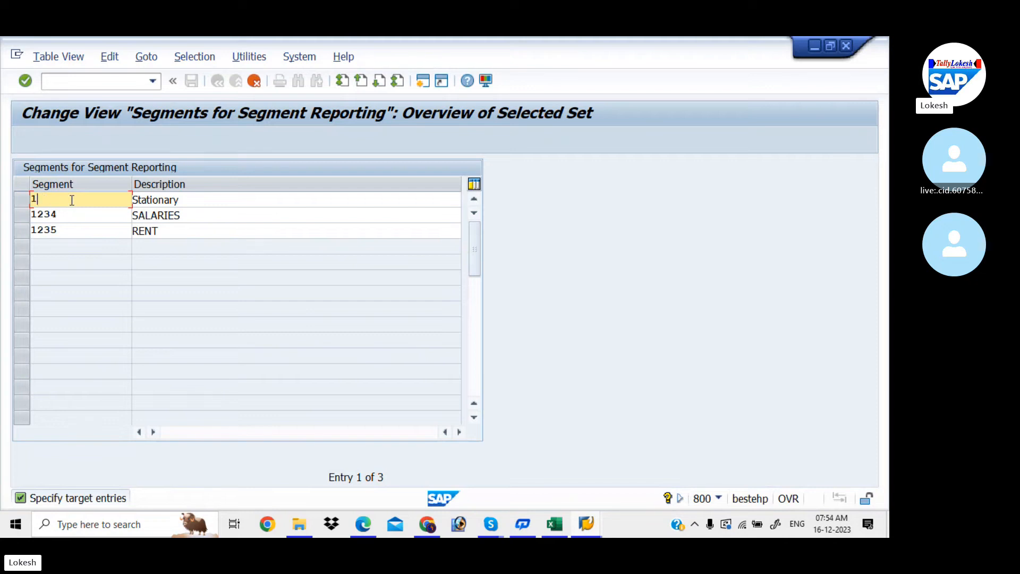
key("BackSpace")
type("LI")
left_click(71, 213)
key("BackSpace")
key("BackSpace")
key("BackSpace")
key("BackSpace")
type("LITM")
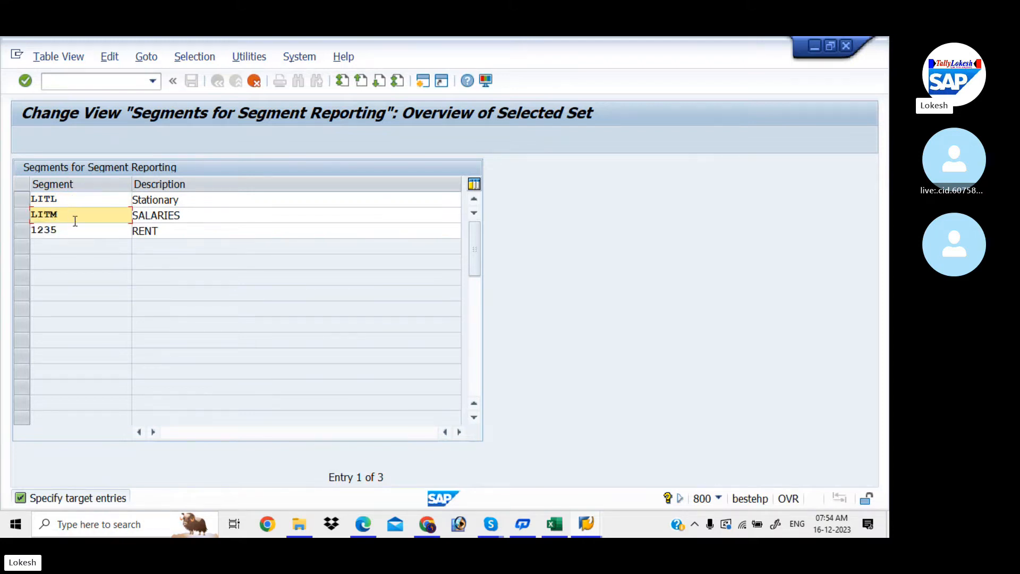
left_click(76, 230)
key("BackSpace")
key("BackSpace")
key("BackSpace")
key("BackSpace")
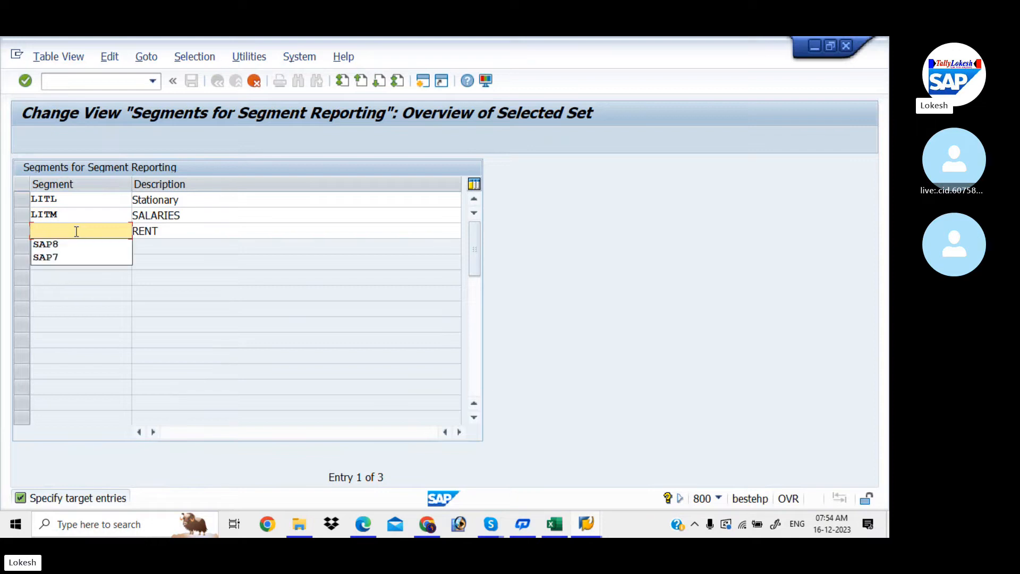
type("LITN")
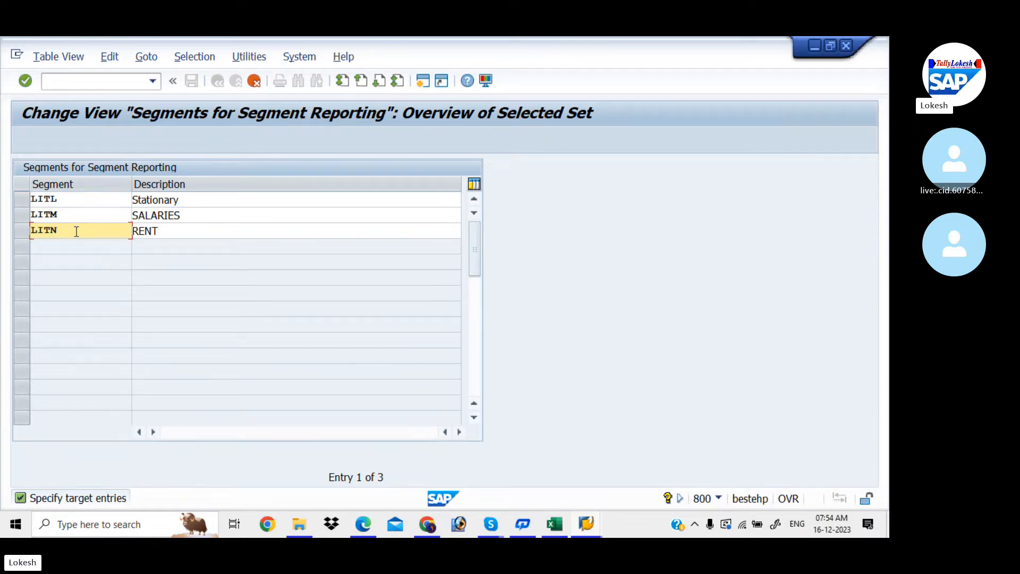
key("Return")
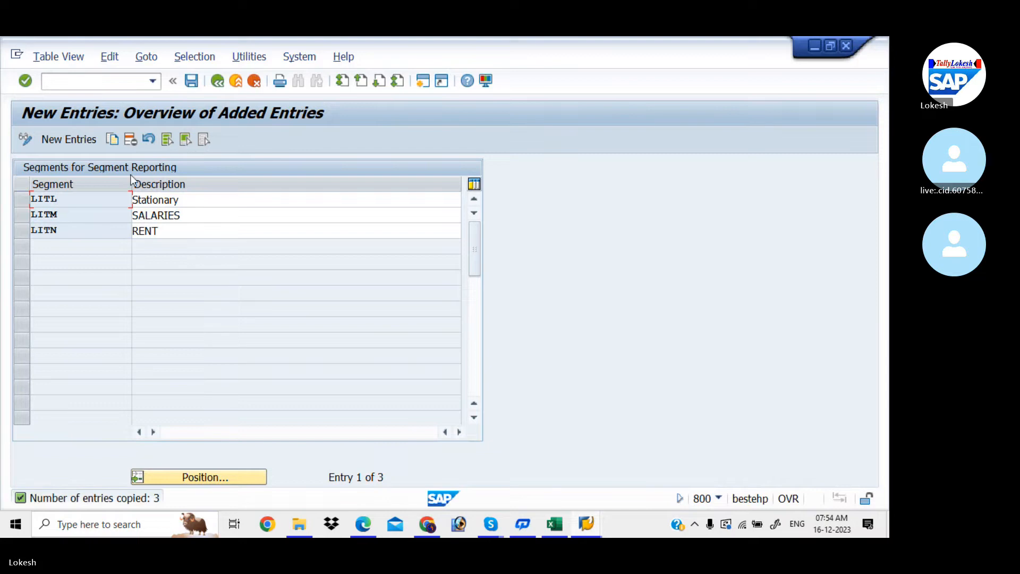
- Save the new segments under a new customizing request named 'Define Segments'
left_click(193, 85)
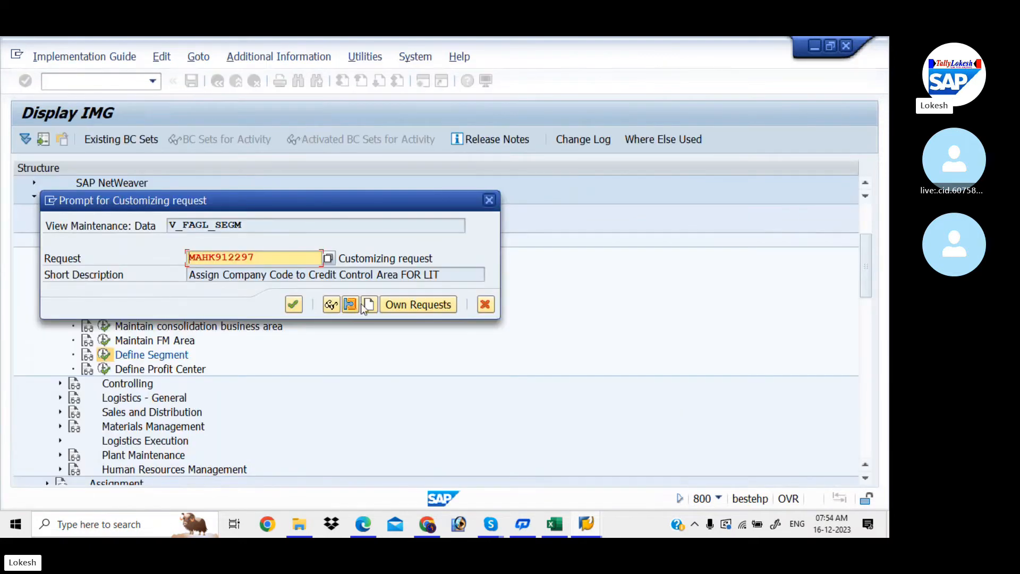
left_click(369, 305)
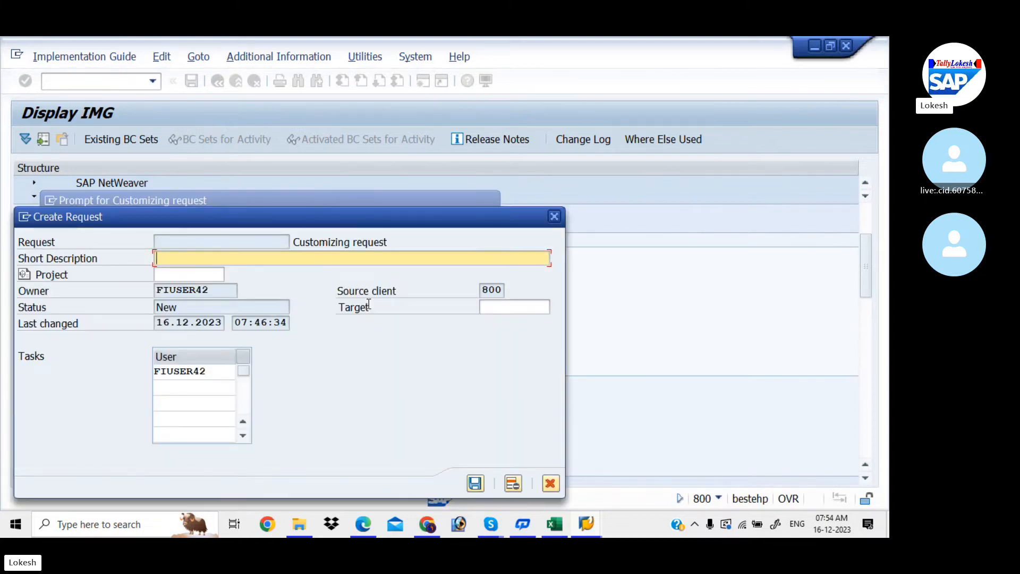
type("Define Se")
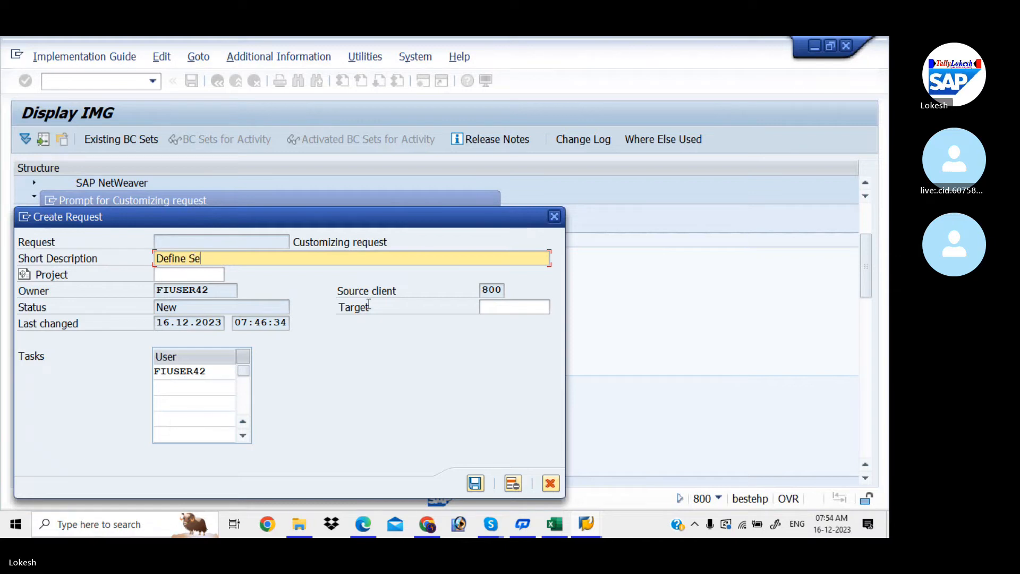
type("gments")
key("Return")
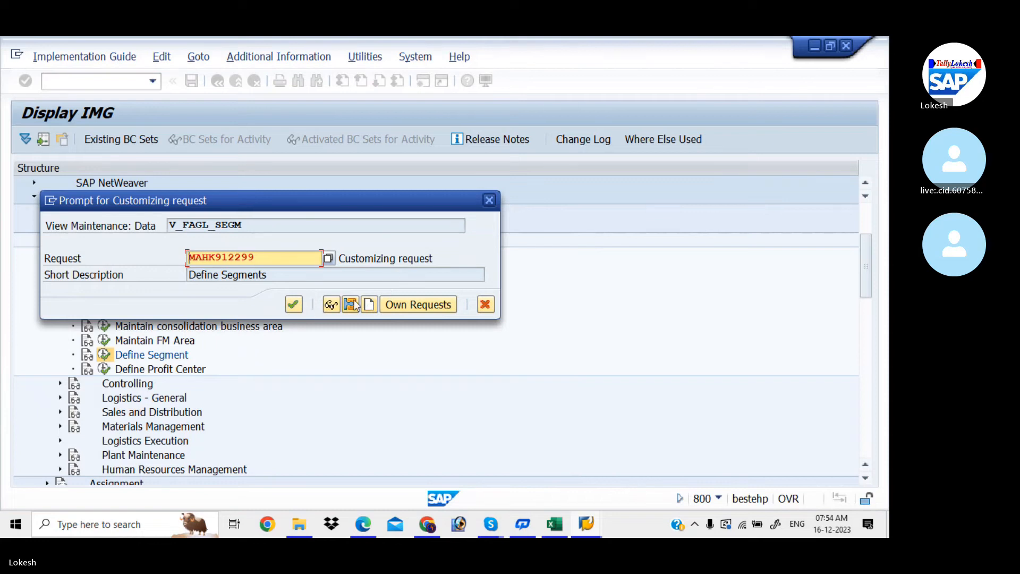
left_click(296, 306)
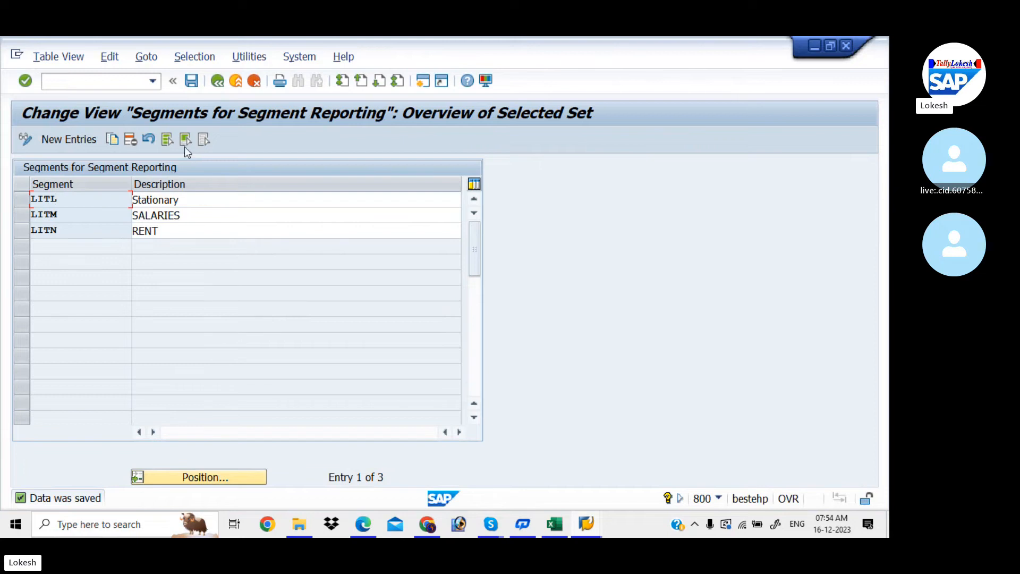
- Return to SAP Easy Access with /n
left_click(116, 81)
type("/n")
key("Return")
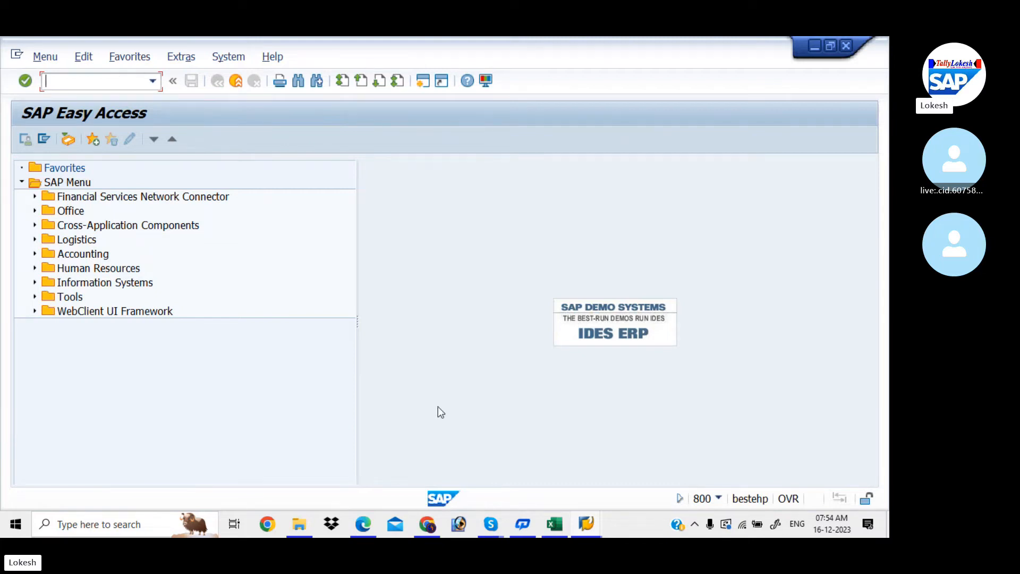
- Scroll the enterprise structure notes PDF through pages 15–16, then back to page 1
left_click(365, 524)
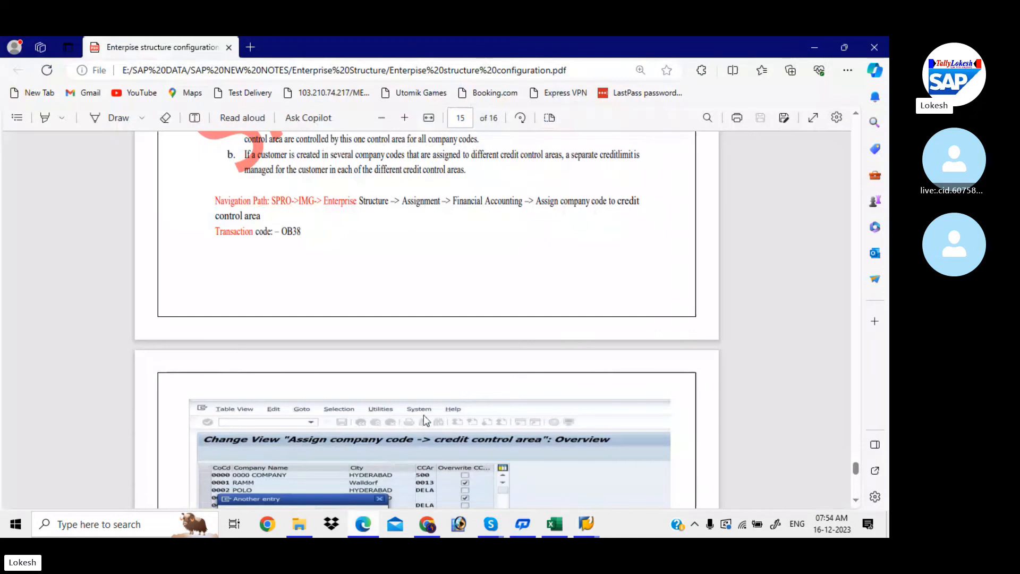
scroll(460, 391, "down", 5)
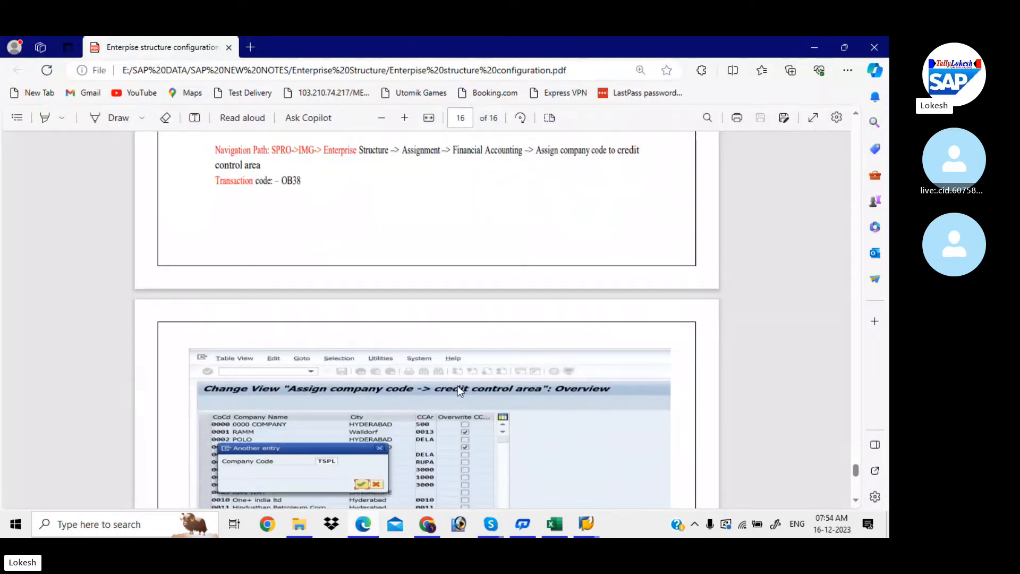
scroll(460, 391, "down", 3)
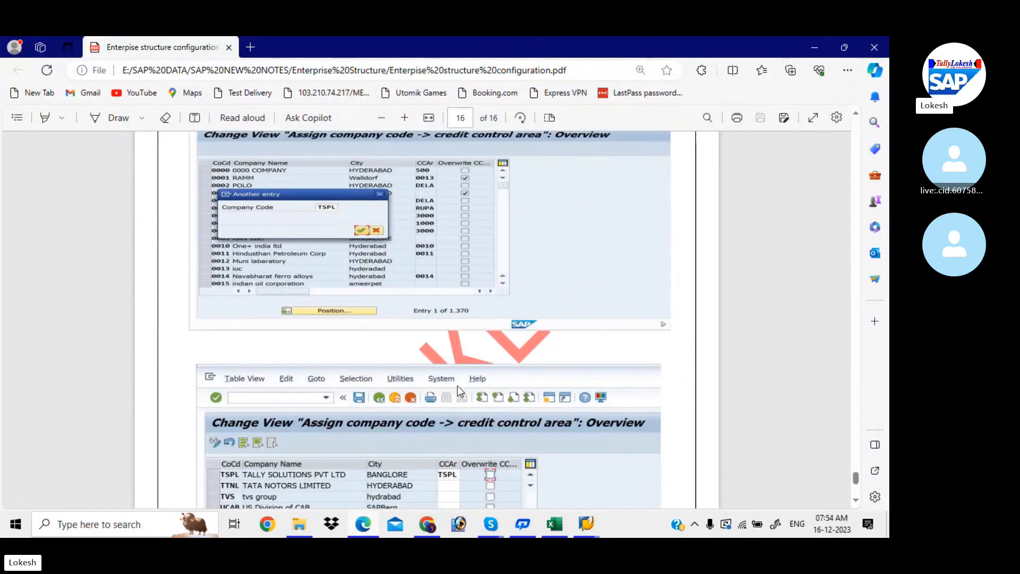
scroll(457, 386, "down", 5)
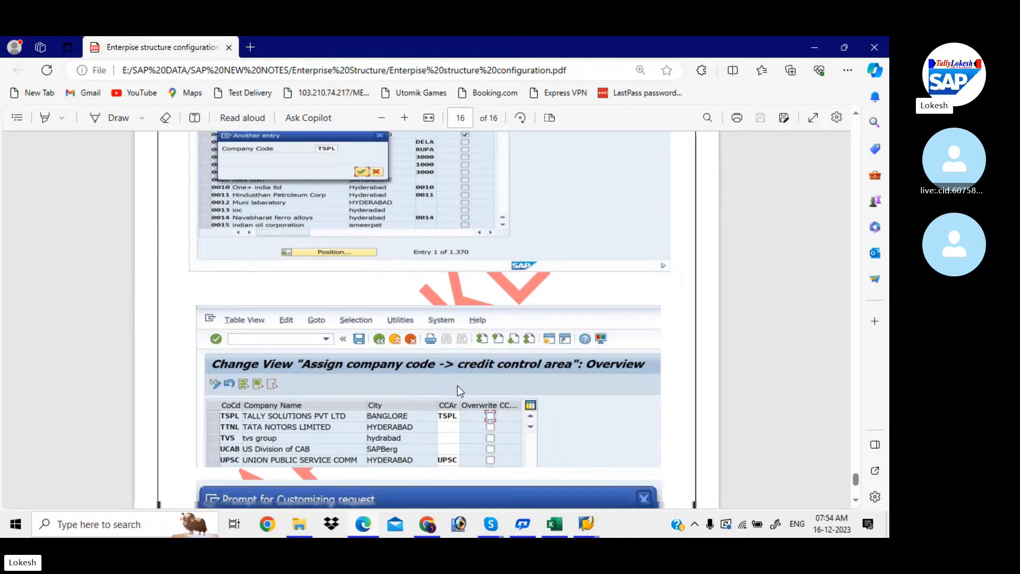
scroll(458, 391, "up", 10)
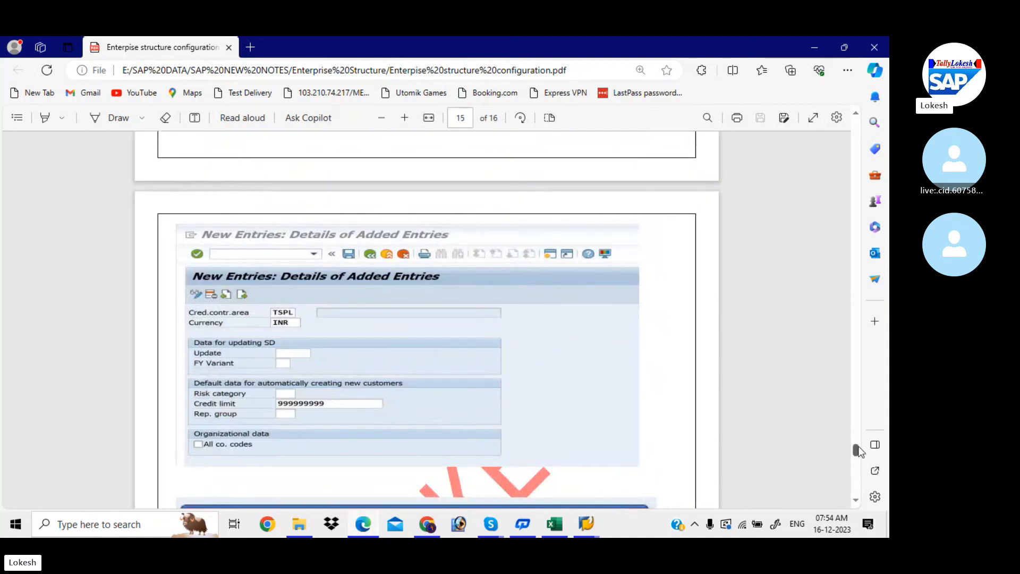
left_click_drag(859, 451, 864, 108)
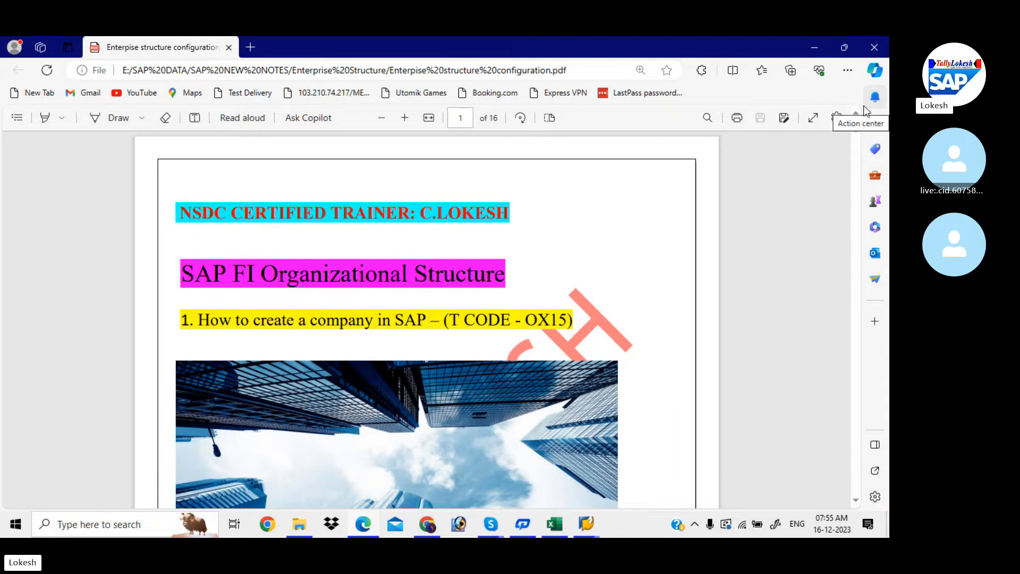
- Check that Define Company maps to OX15 in Excel, then return to SAP Easy Access
left_click(554, 524)
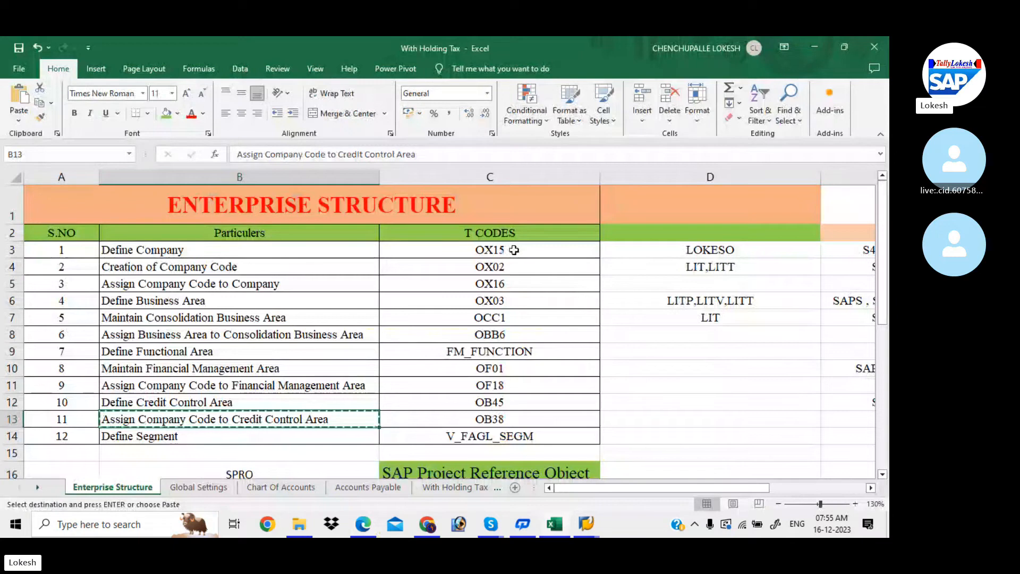
key("Escape")
left_click(514, 249)
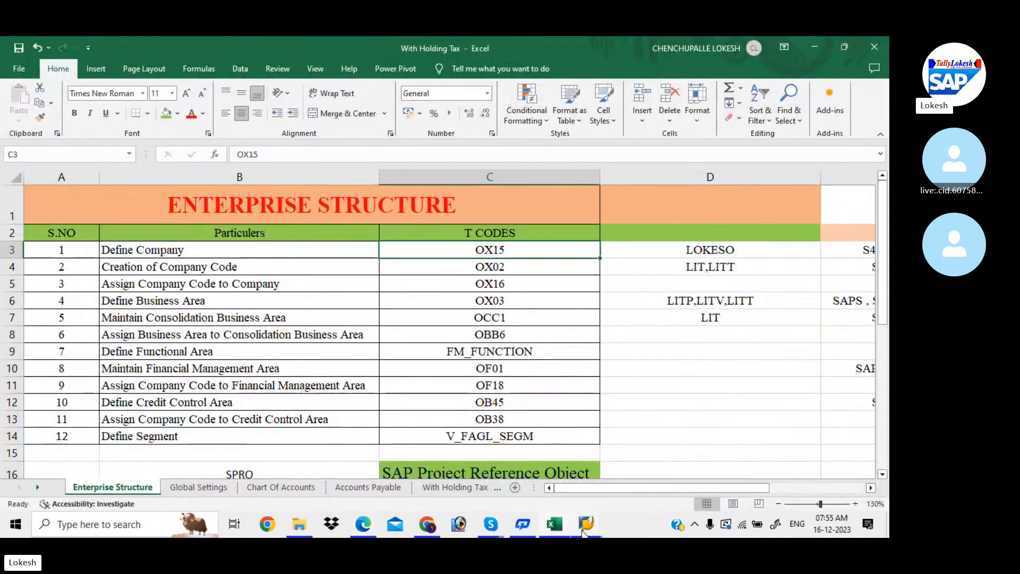
mouse_move(586, 523)
left_click(763, 470)
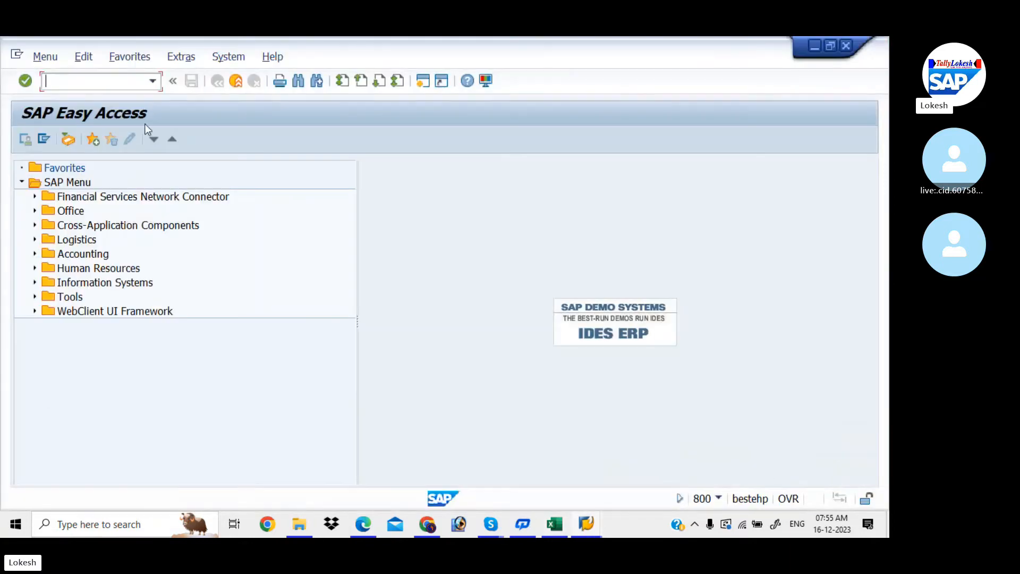
- Run OX15 and position the internal trading partner list on LOKESO
left_click(114, 81)
type("OX15")
key("Return")
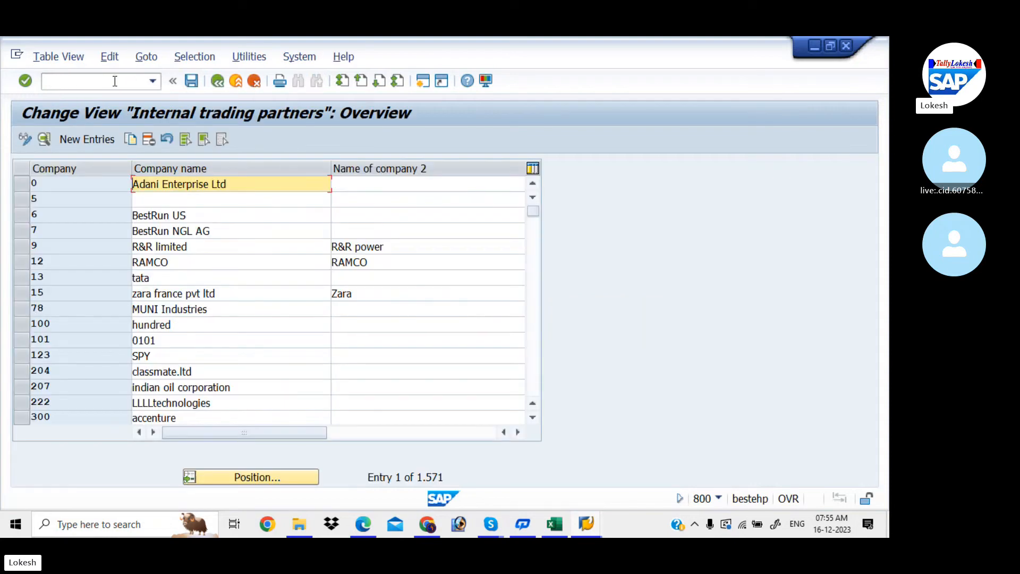
left_click(239, 479)
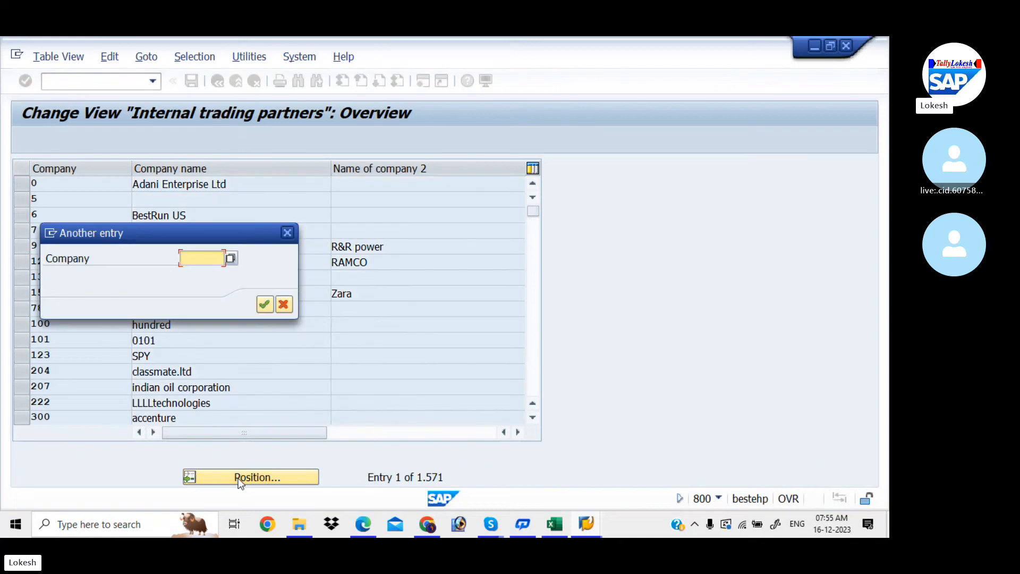
type("LOKESO")
key("Return")
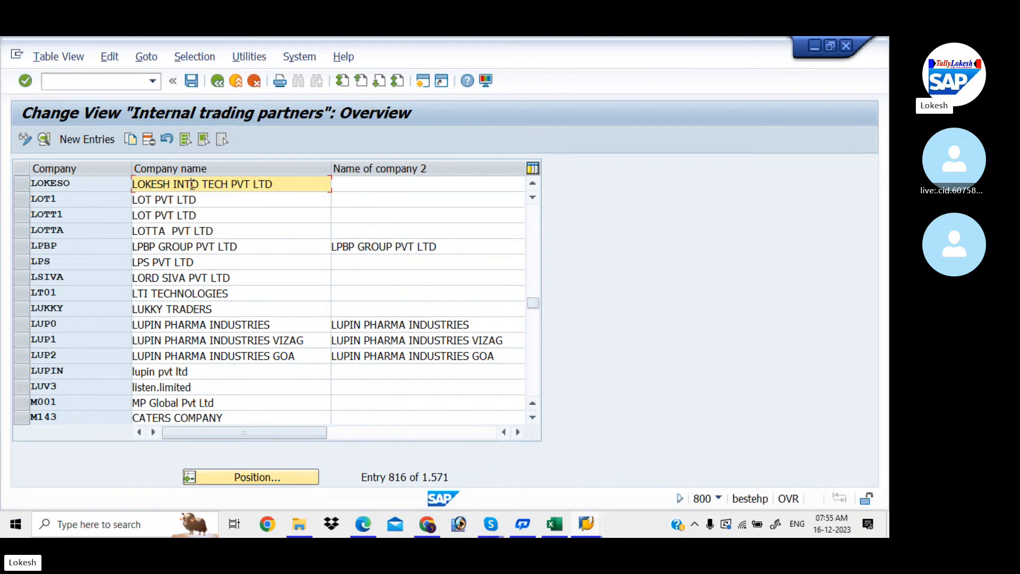
- Correct the company name to end in 'INFO TECH PVT LTD' and save
key("BackSpace")
type("F")
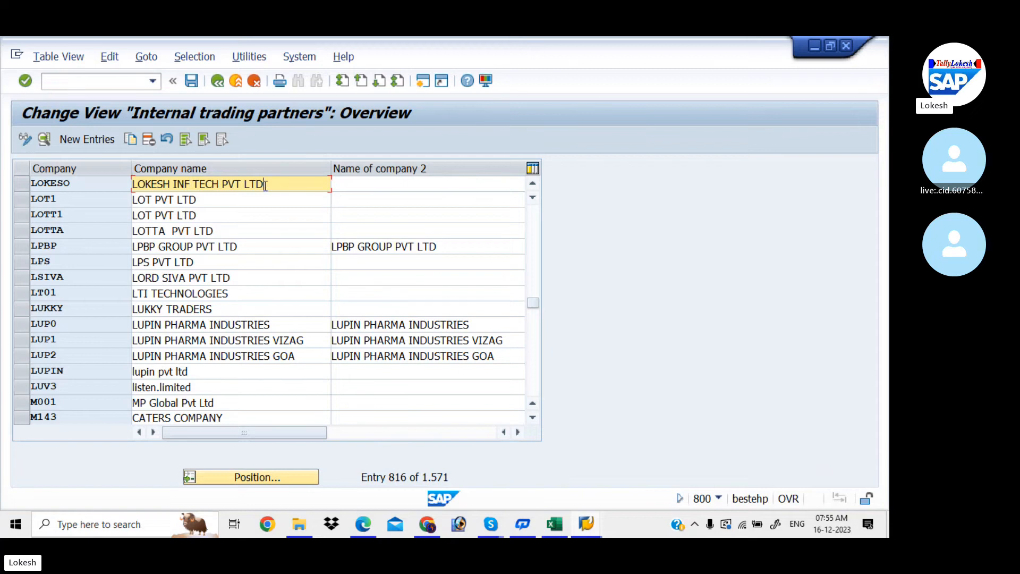
left_click_drag(265, 186, 188, 182)
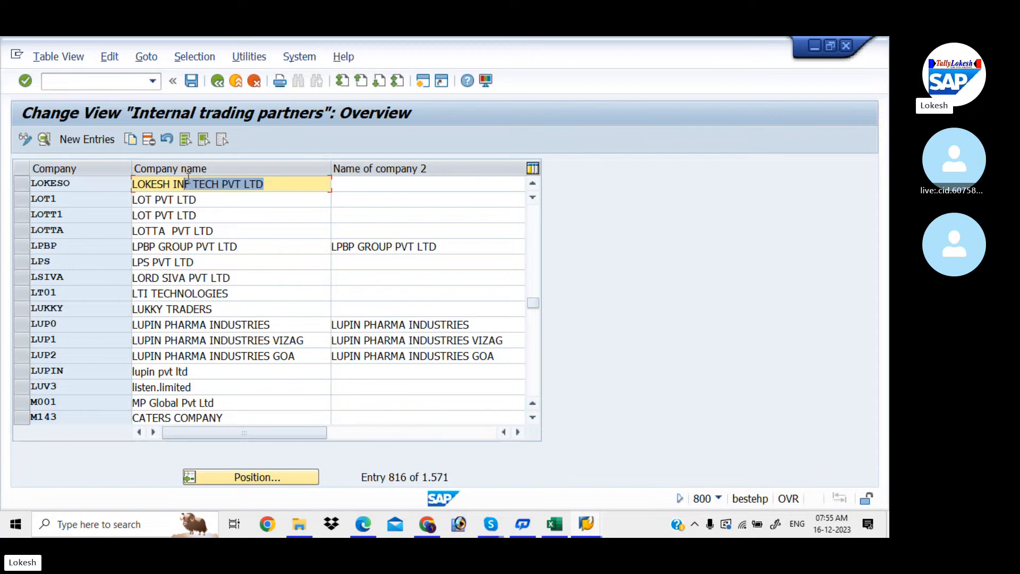
type("FO TE")
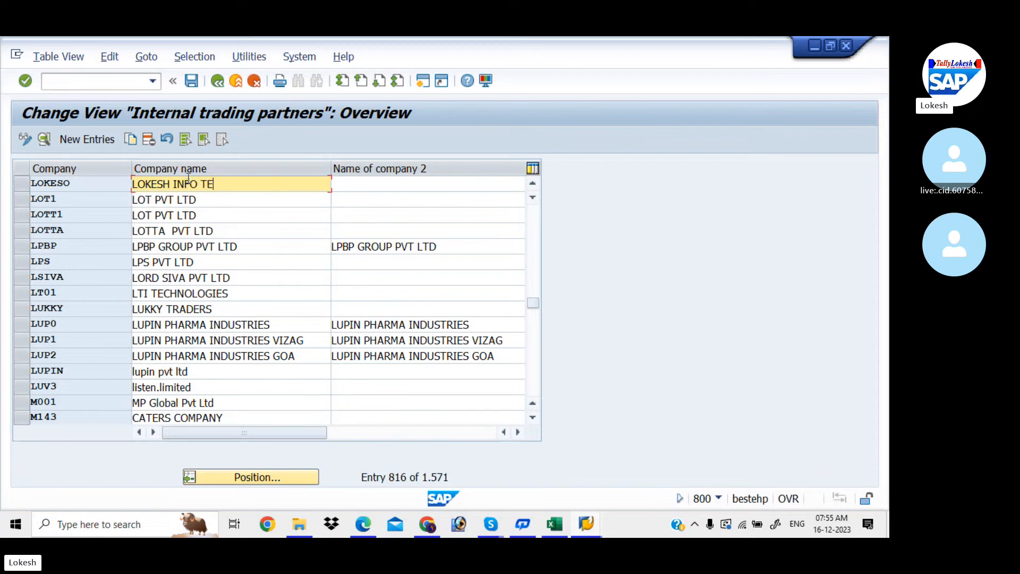
type("CH PVT LTD")
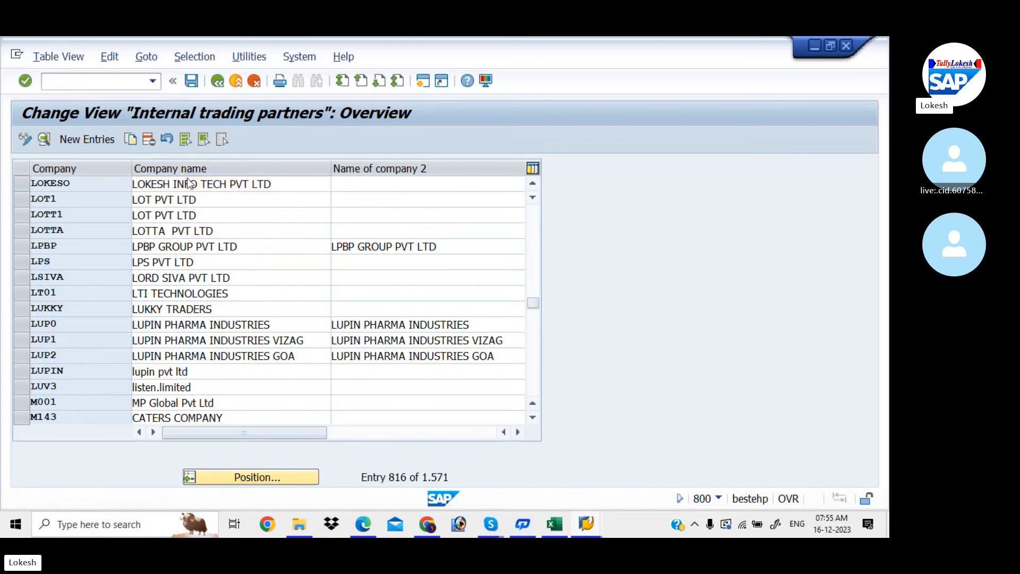
left_click(192, 82)
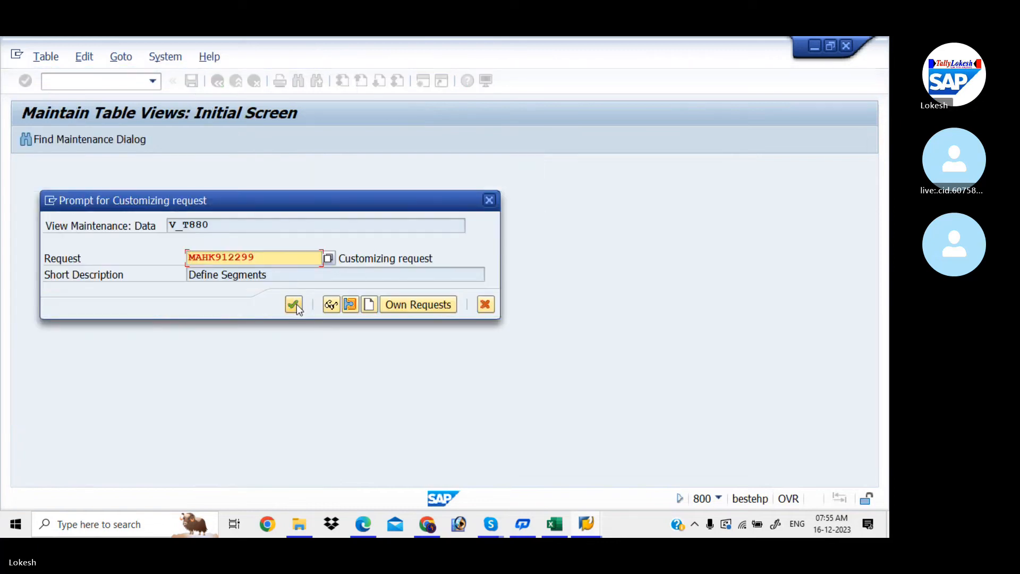
left_click(295, 304)
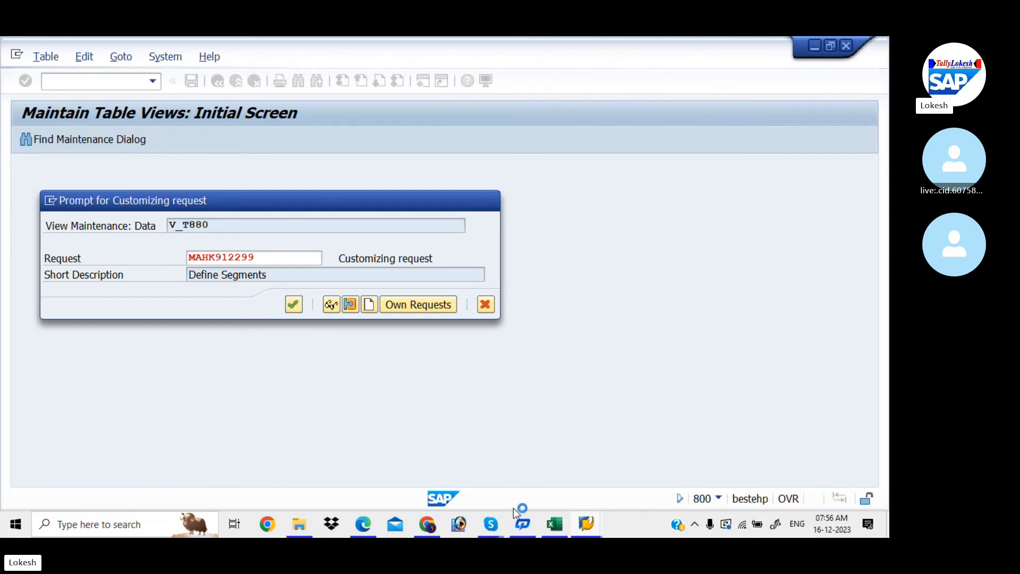
mouse_move(591, 522)
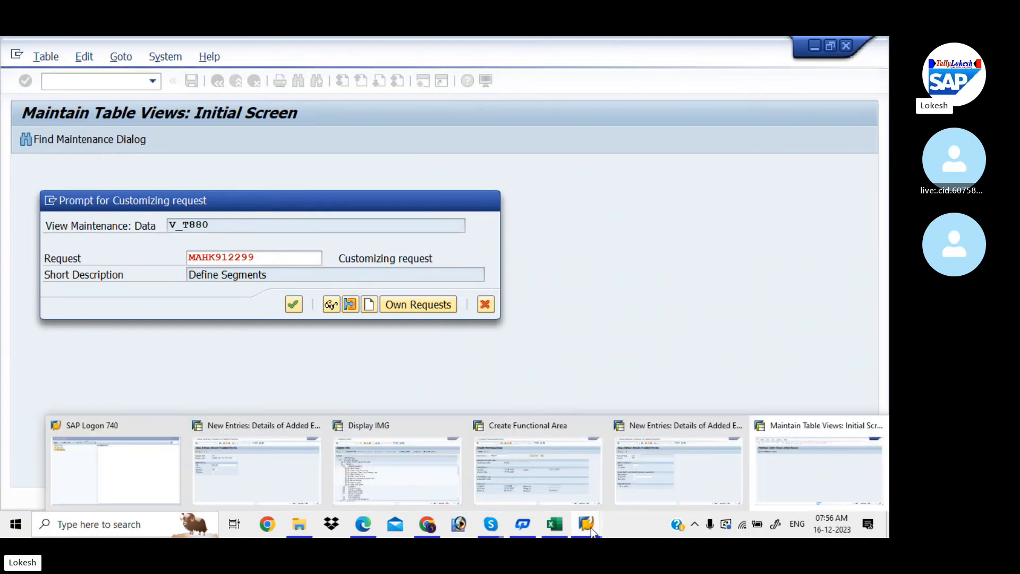
- Switch to the Display IMG window, then Create Functional Area, then bring the Skype call forward
left_click(400, 474)
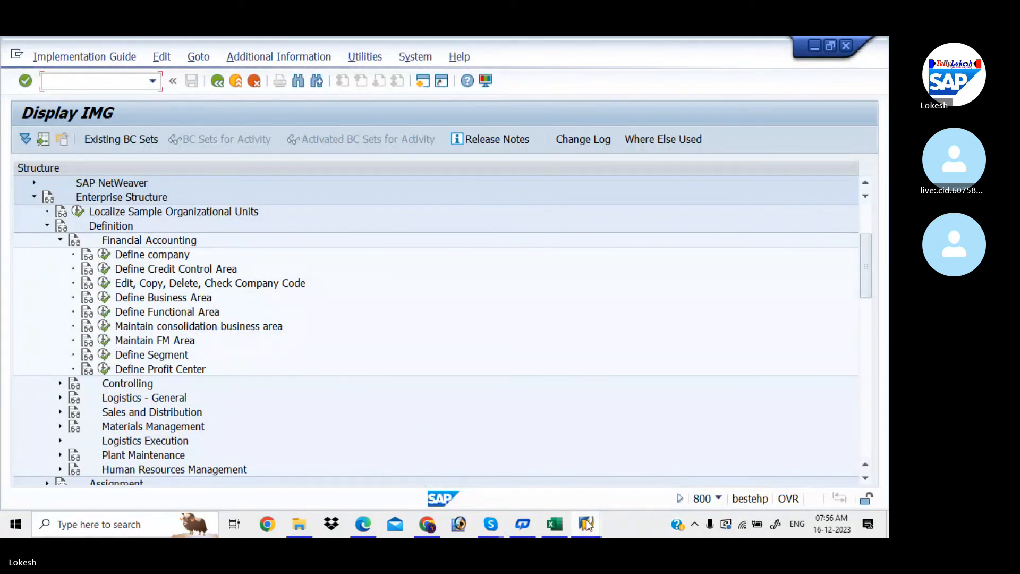
mouse_move(587, 526)
left_click(547, 454)
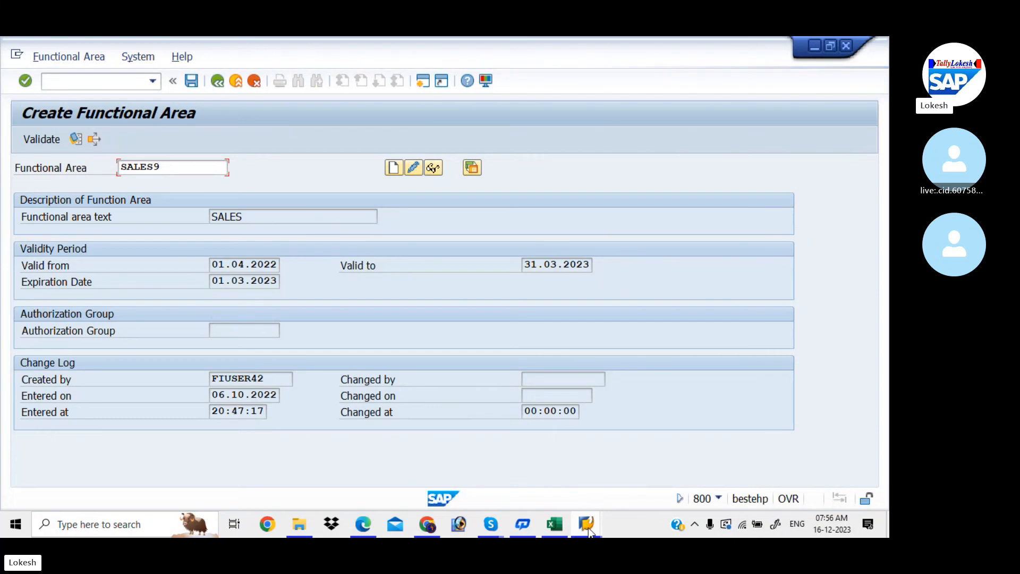
mouse_move(502, 523)
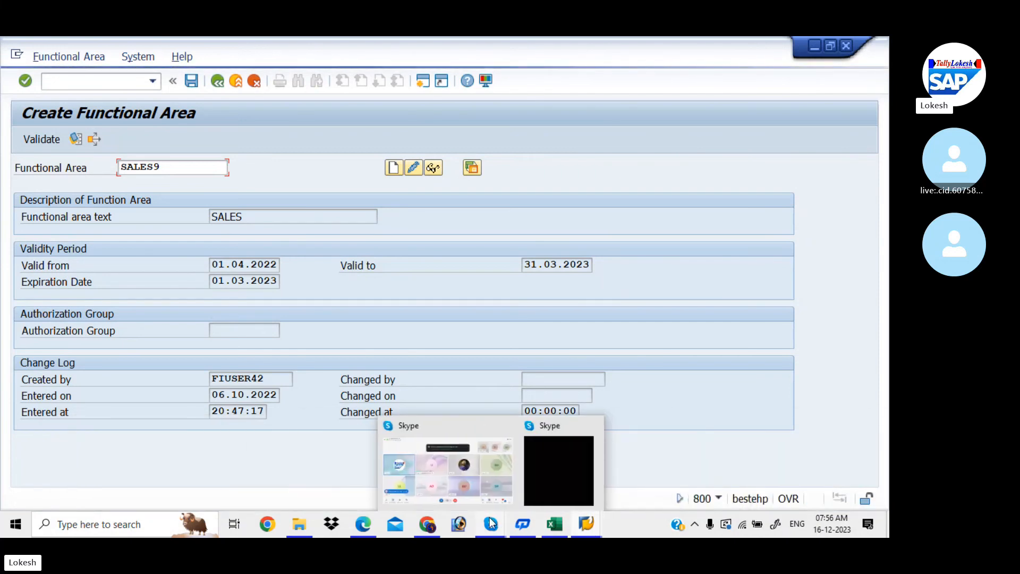
left_click(486, 469)
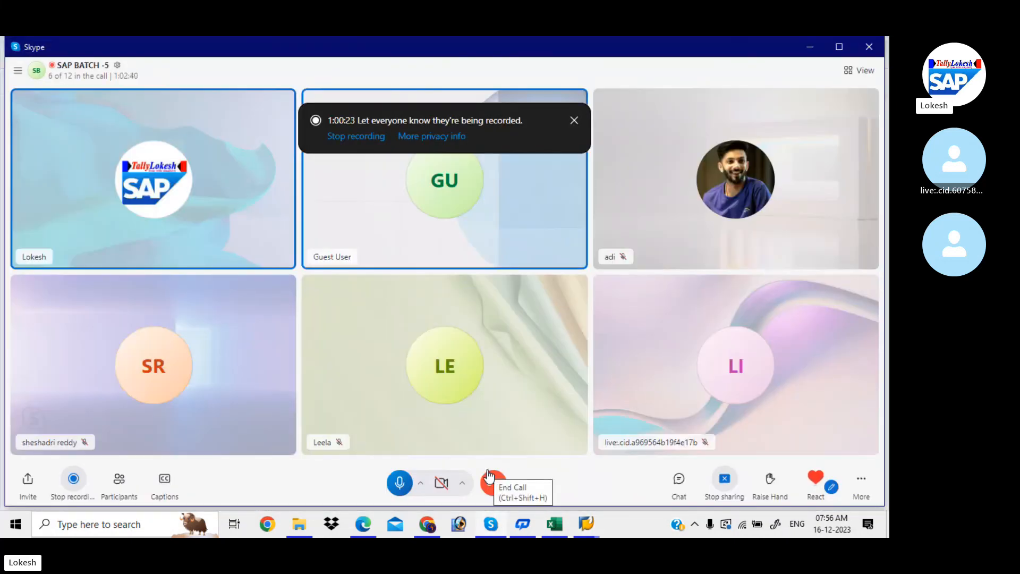